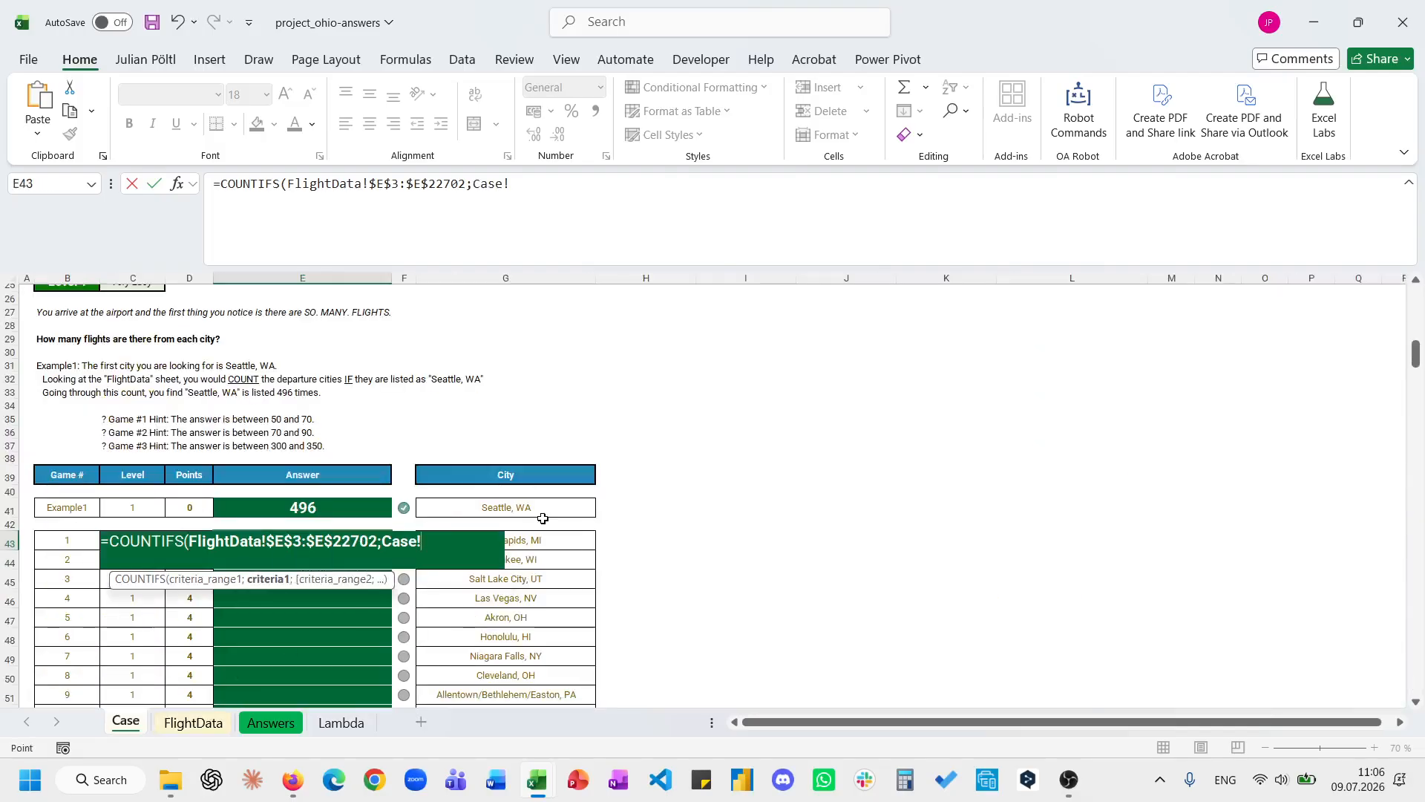
# Complete the COUNTIFS formula in E43 with the Level 1 city list $G$43:$G$62 as an absolute criteria range and enter it.
pyautogui.click(559, 536)
pyautogui.hotkey('ctrl', 'shift', 'Down')
pyautogui.press('F4')
pyautogui.write(')')
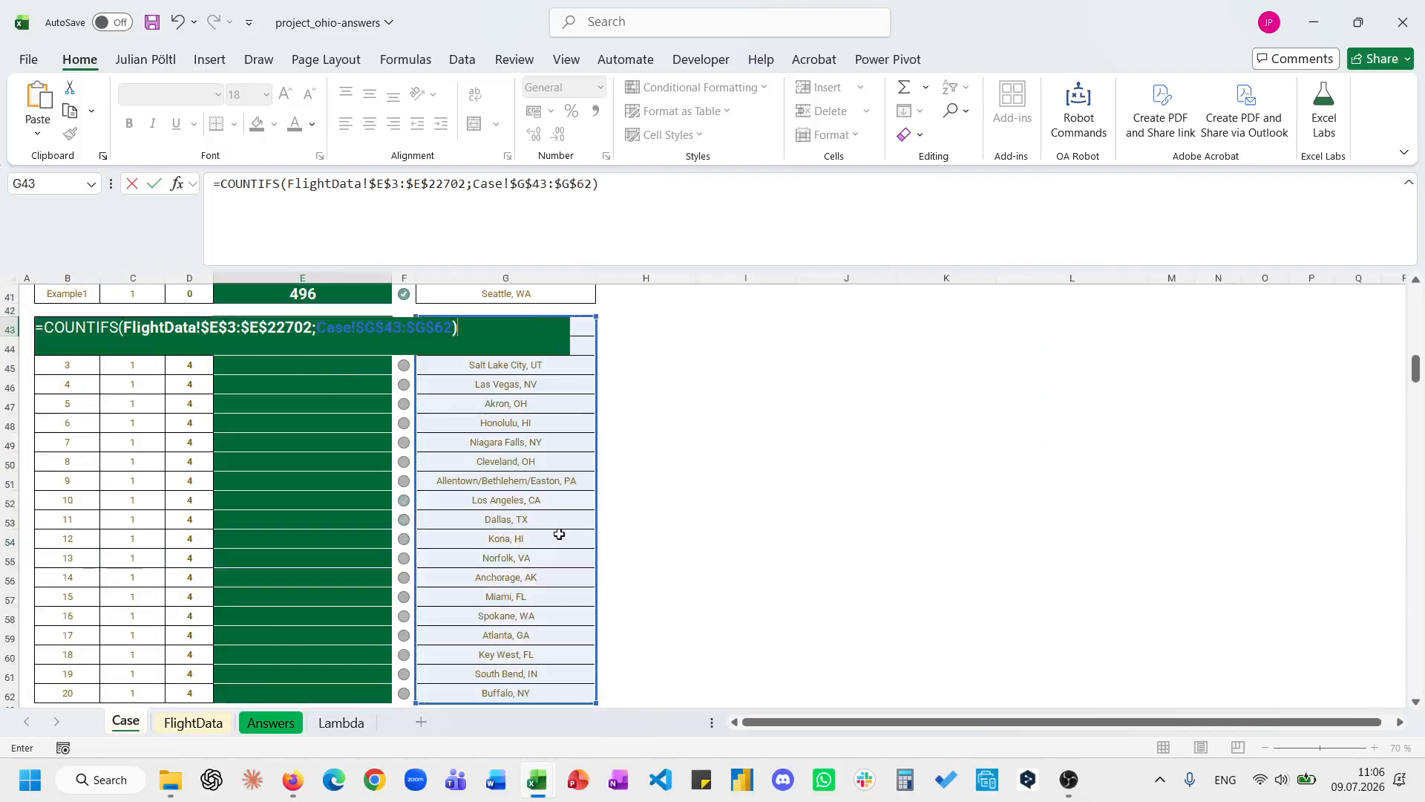
pyautogui.press('Return')
pyautogui.press('Up')
# Start a COUNTIFS formula in E85 for Level 2 with the departure codes FlightData!$D$3:$D$22702 as the first criteria range.
pyautogui.scroll(-4, 455, 505)
pyautogui.scroll(-4, 454, 506)
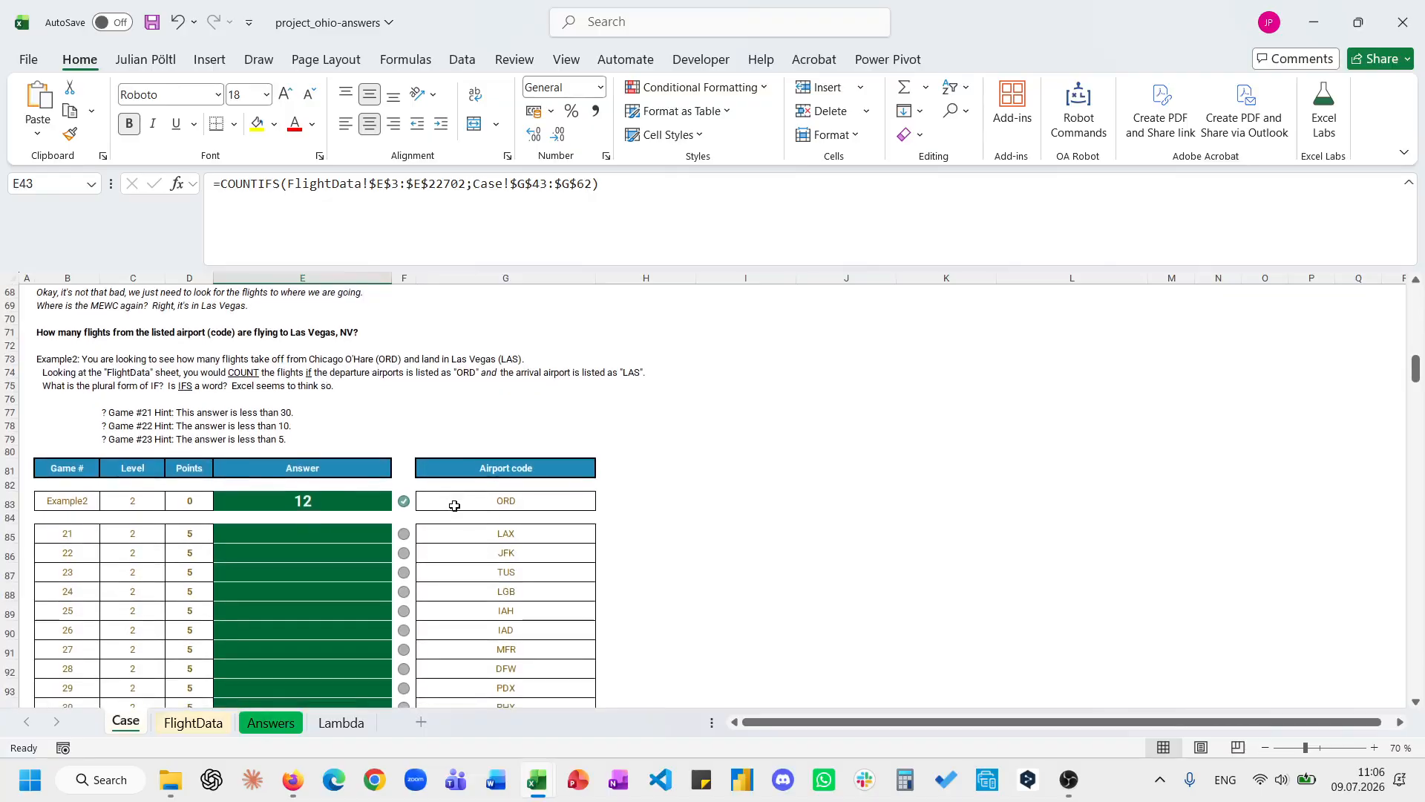
pyautogui.click(341, 533)
pyautogui.scroll(1, 340, 533)
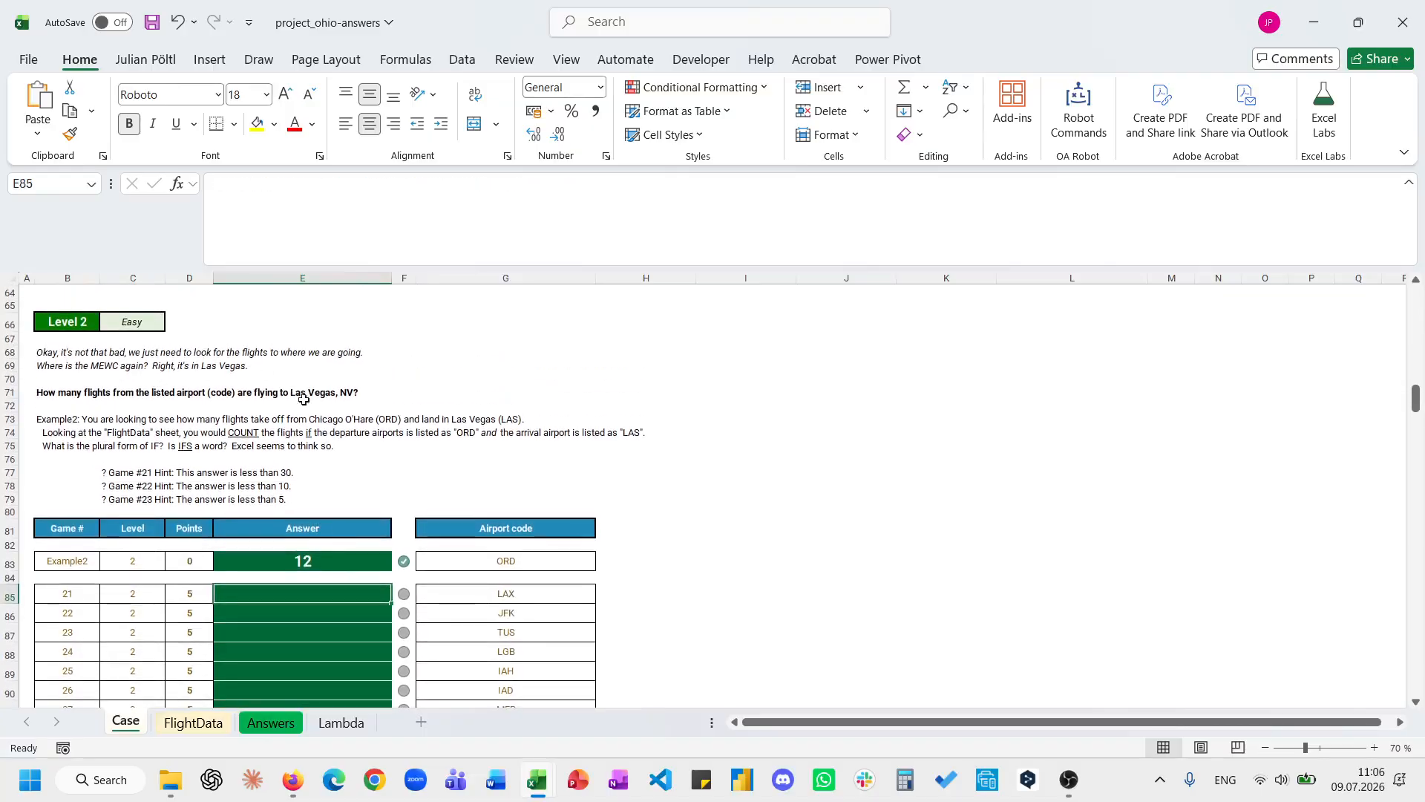
pyautogui.write('=co')
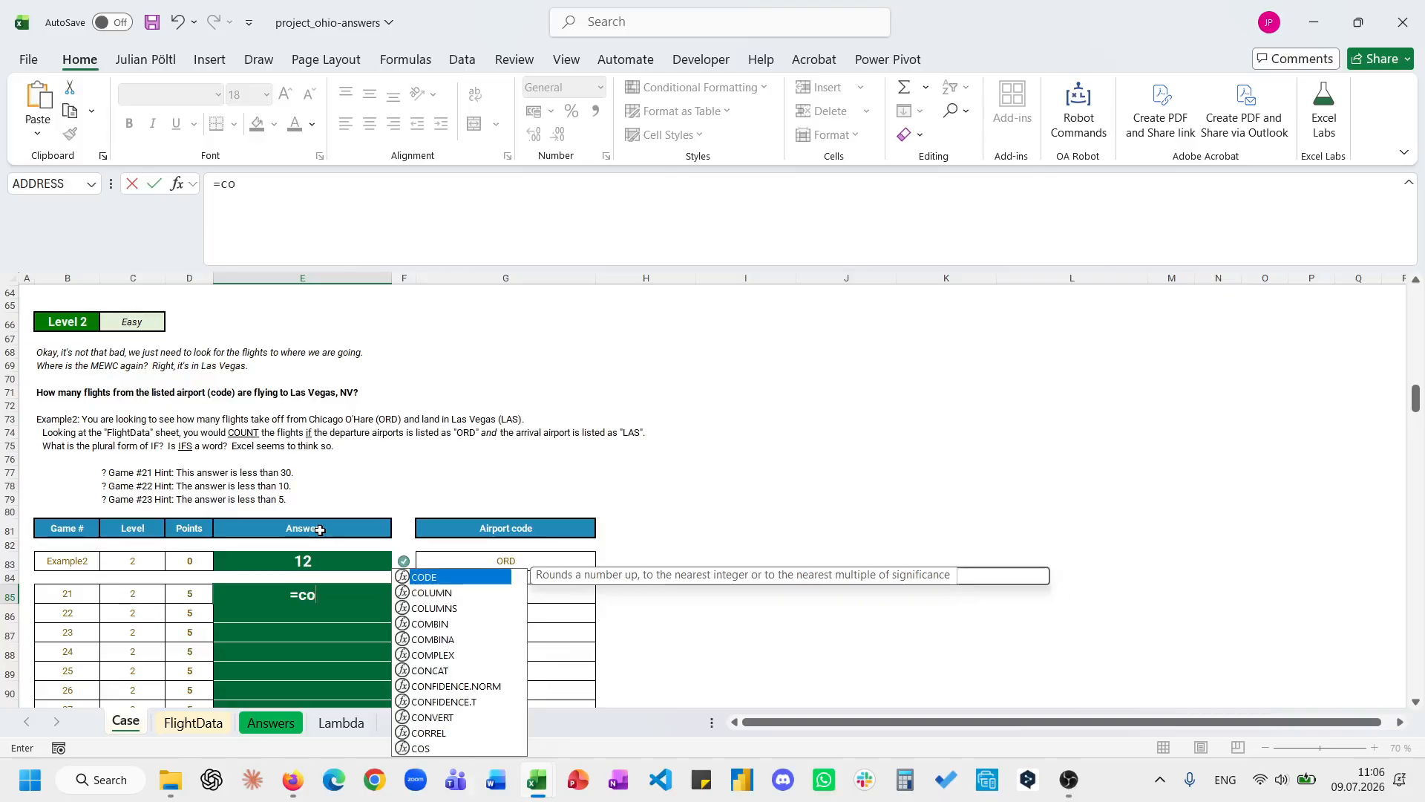
pyautogui.write('untif')
pyautogui.press('Down')
pyautogui.press('Tab')
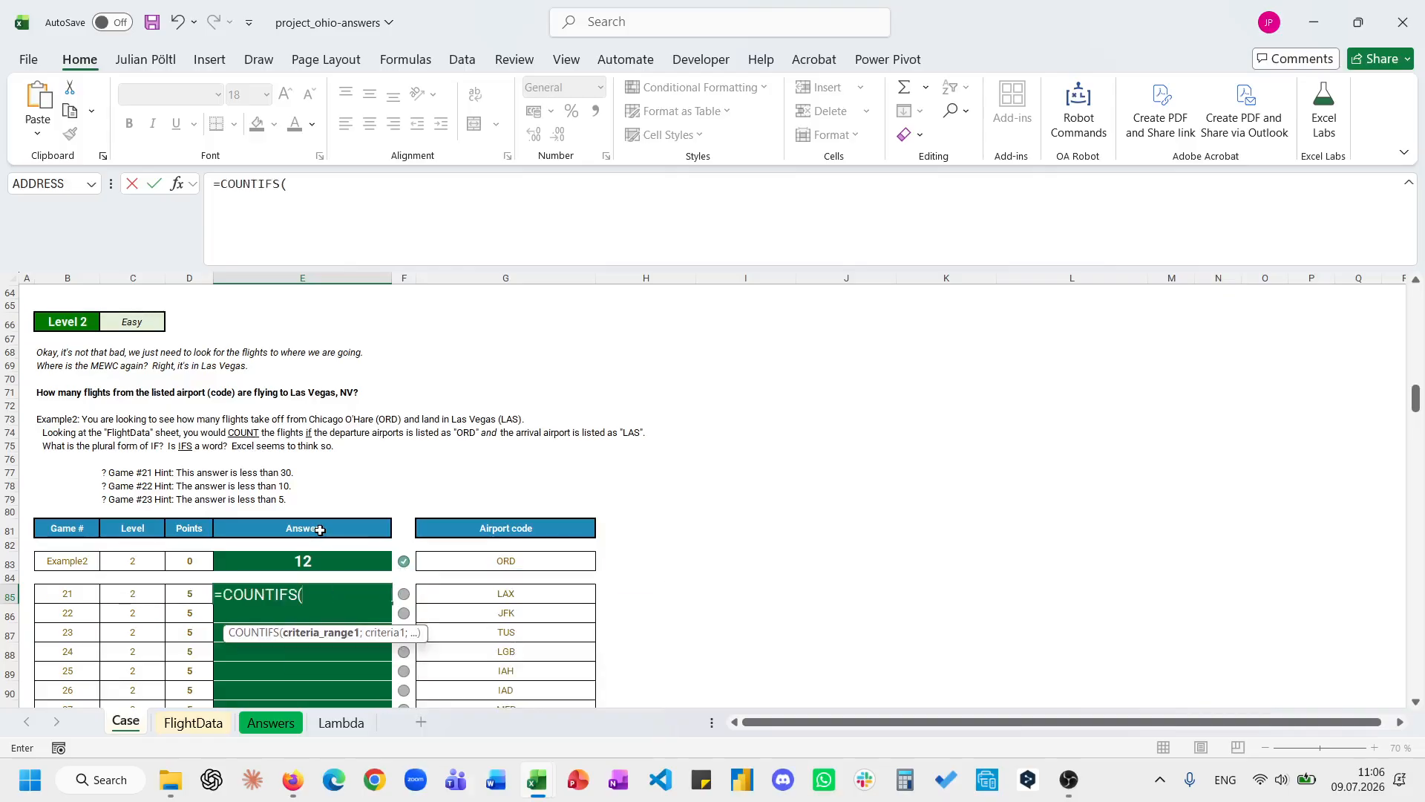
pyautogui.click(170, 724)
pyautogui.click(329, 408)
pyautogui.hotkey('ctrl', 'Up')
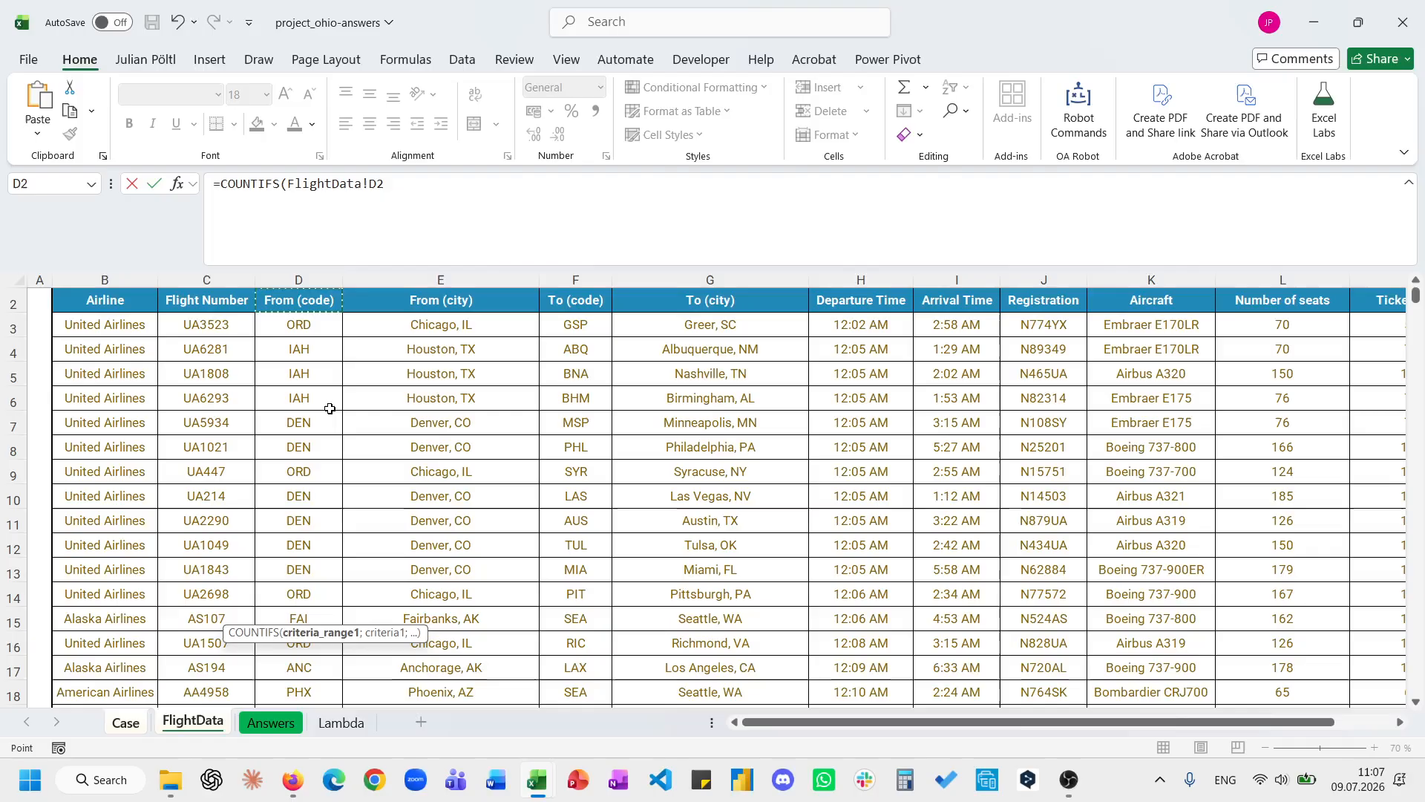
pyautogui.press('Down')
pyautogui.hotkey('ctrl', 'shift', 'Down')
pyautogui.press('F4')
pyautogui.write(';')
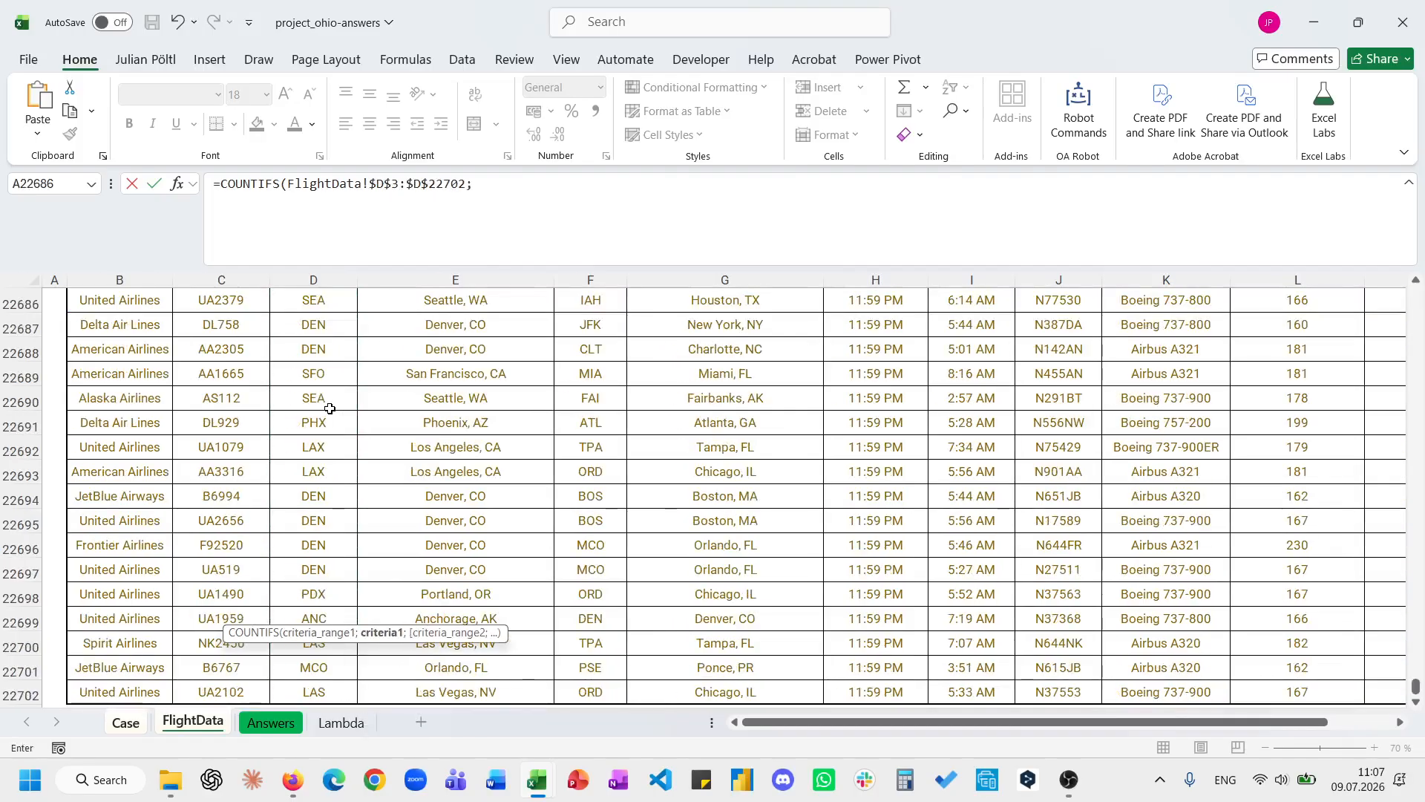
# Use the Case sheet range G85:G105 as the first criterion and enter the Level 2 formula.
pyautogui.click(126, 724)
pyautogui.click(561, 602)
pyautogui.hotkey('ctrl', 'shift', 'Down')
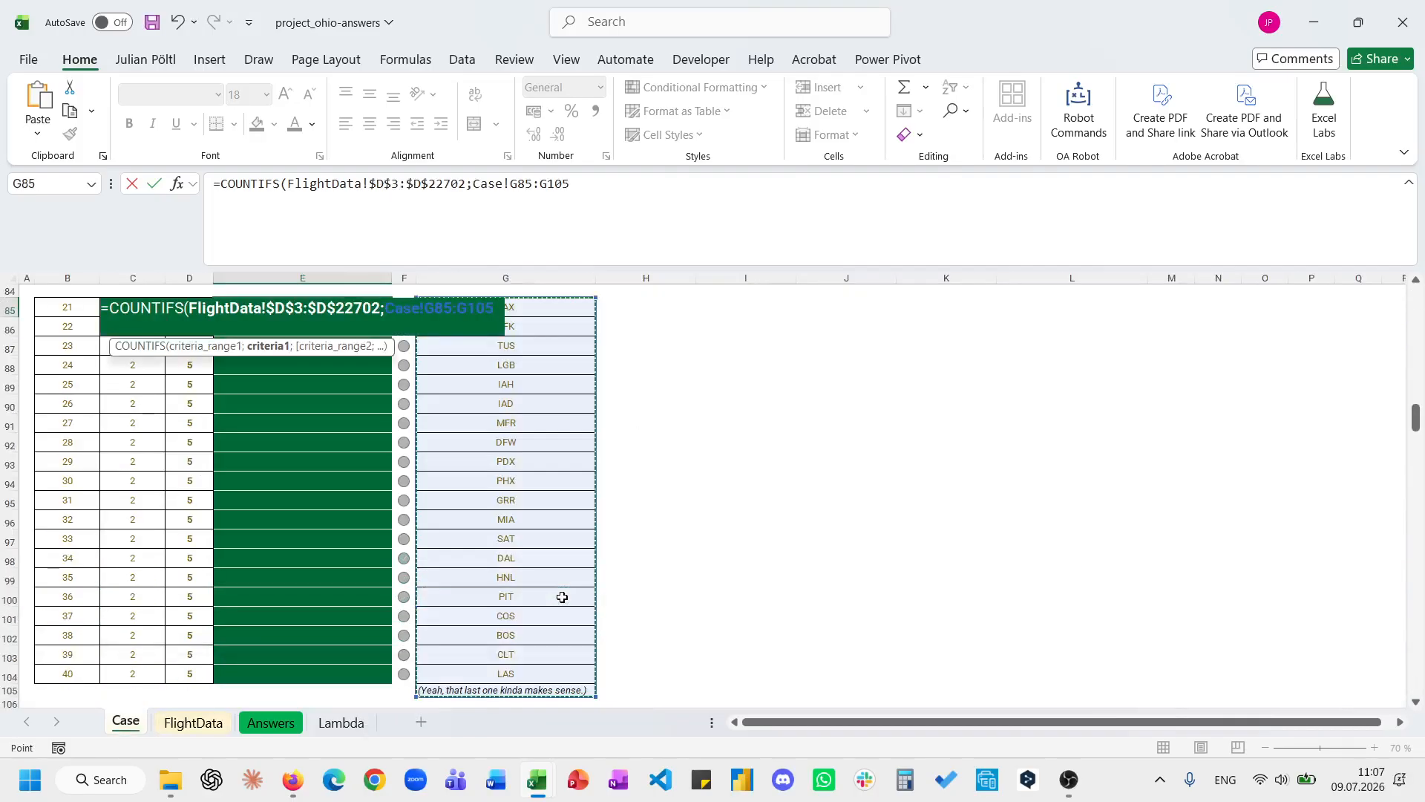
pyautogui.write(';')
pyautogui.press('BackSpace')
pyautogui.write(')')
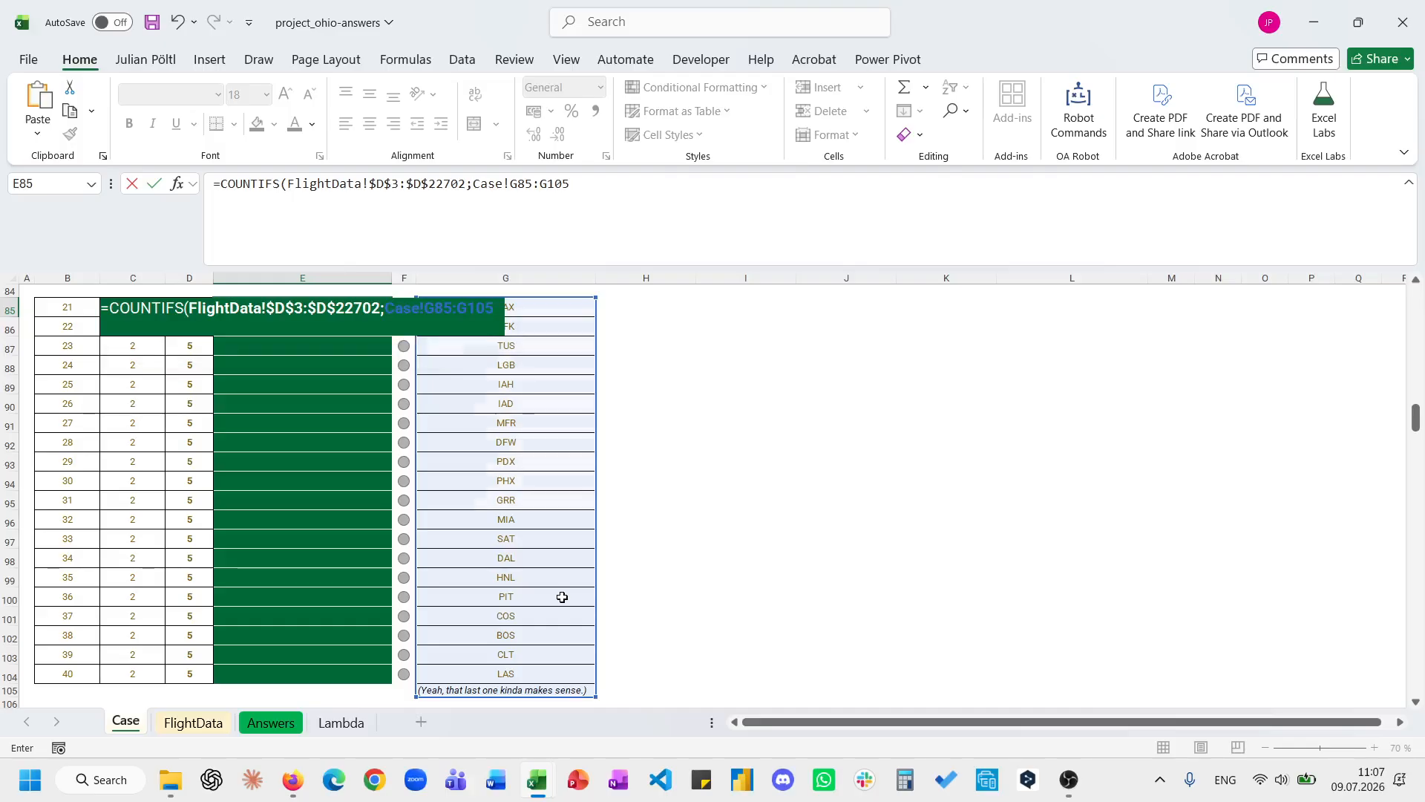
pyautogui.press('Return')
# Edit the E85 formula so its criterion range ends at G104, and open a further argument after it.
pyautogui.click(373, 304)
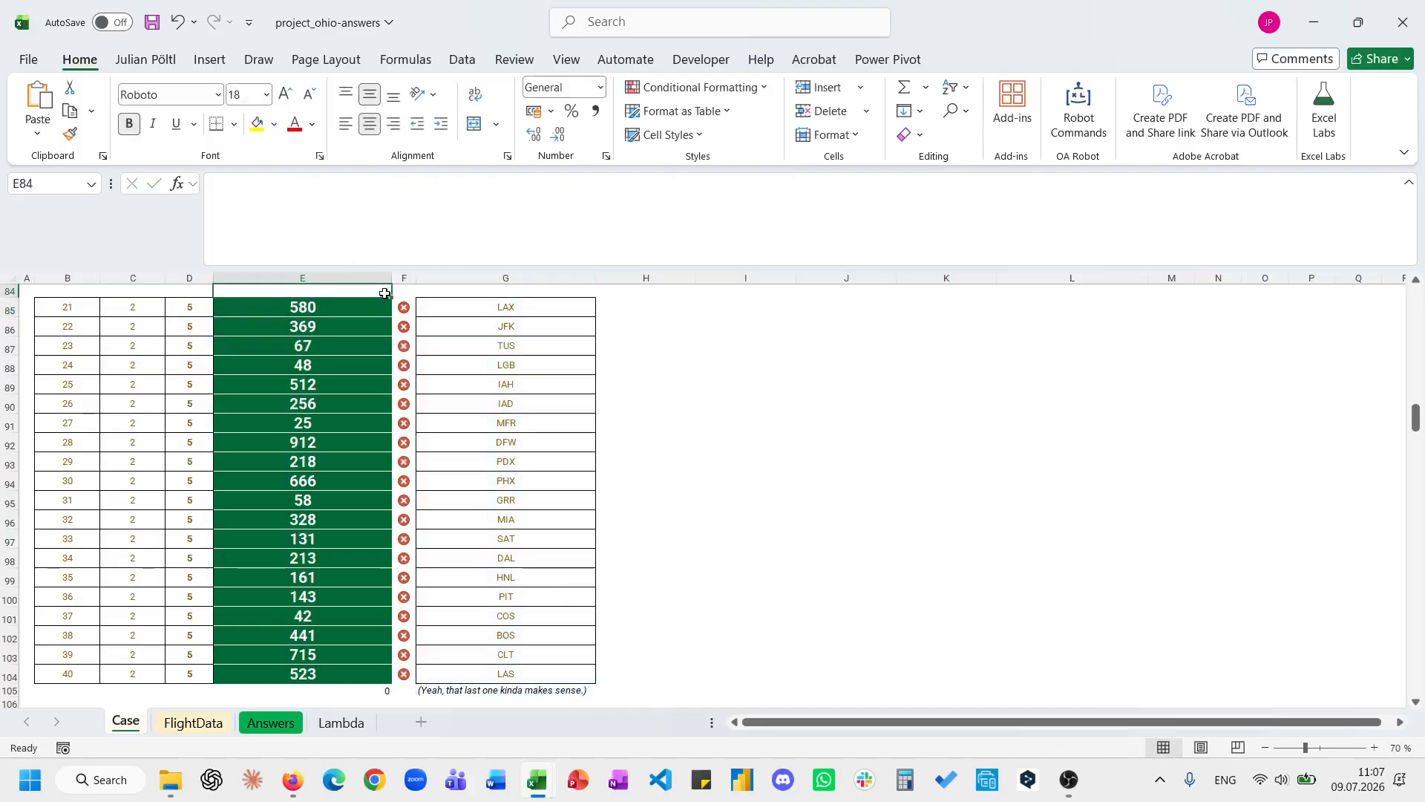
pyautogui.click(571, 190)
pyautogui.press('BackSpace')
pyautogui.write('4;')
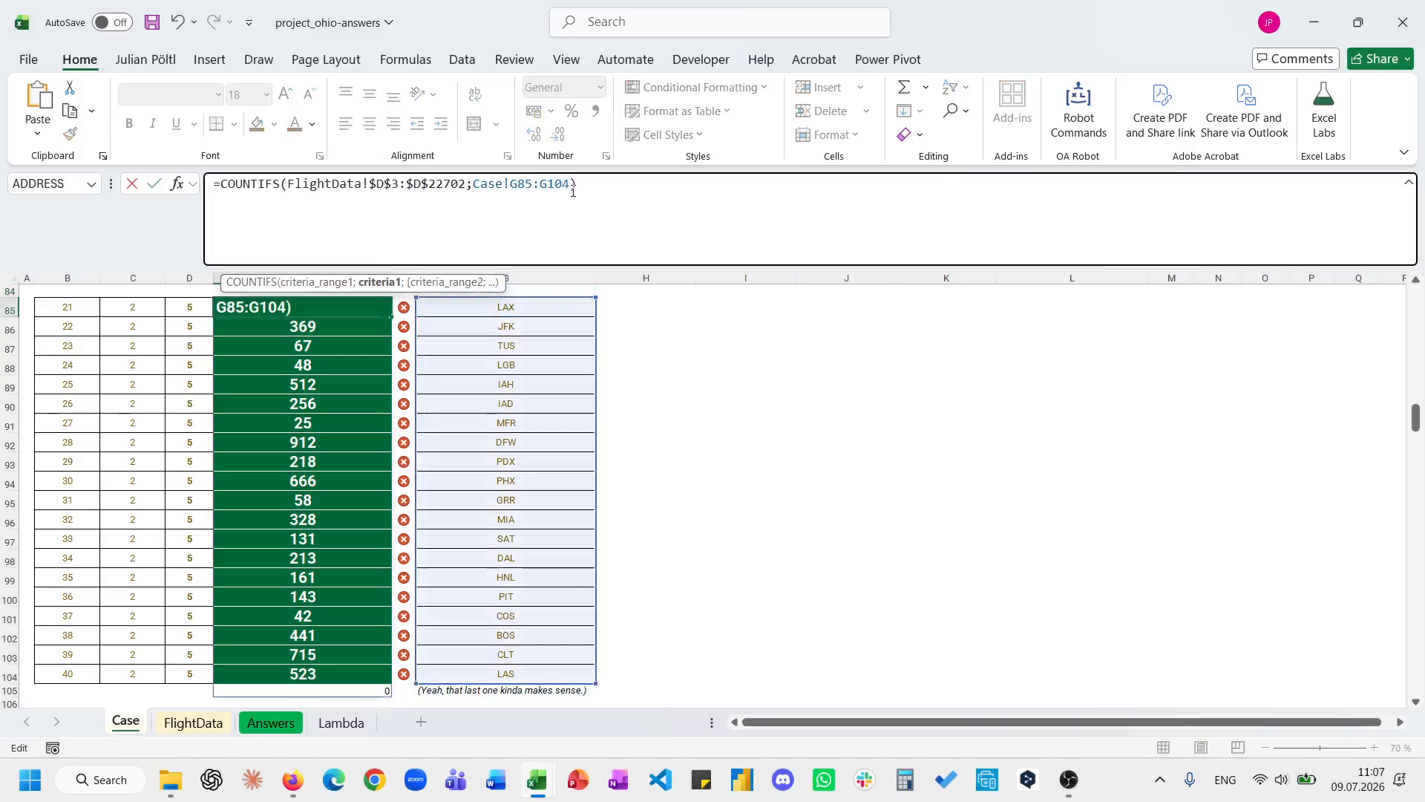
# Add the arrival codes FlightData!$F$3:$F$22702 matching "LAS" as the second condition and enter the Level 2 formula.
pyautogui.click(227, 730)
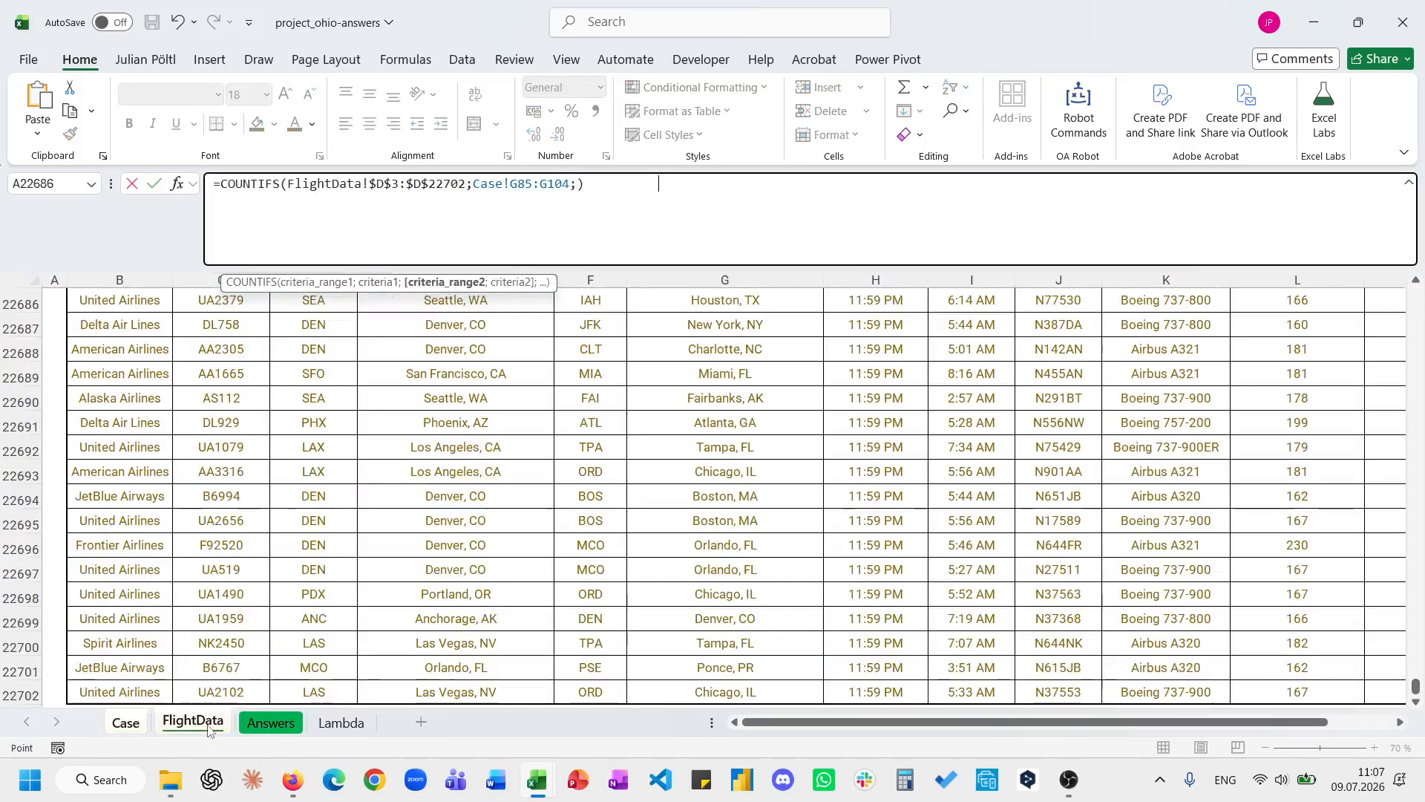
pyautogui.click(564, 516)
pyautogui.hotkey('ctrl', 'Down')
pyautogui.hotkey('ctrl', 'shift', 'Up')
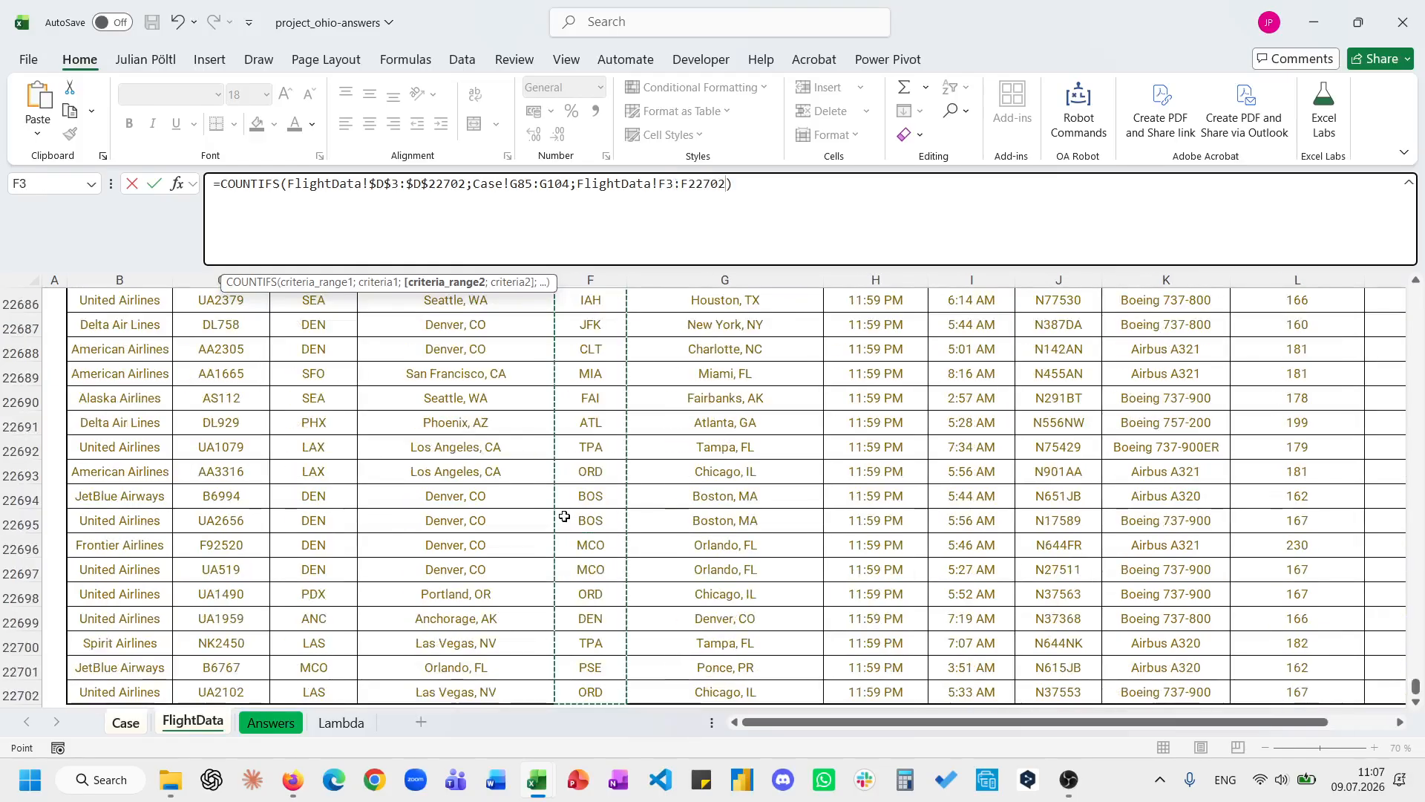
pyautogui.press('F4')
pyautogui.write(';"LAS')
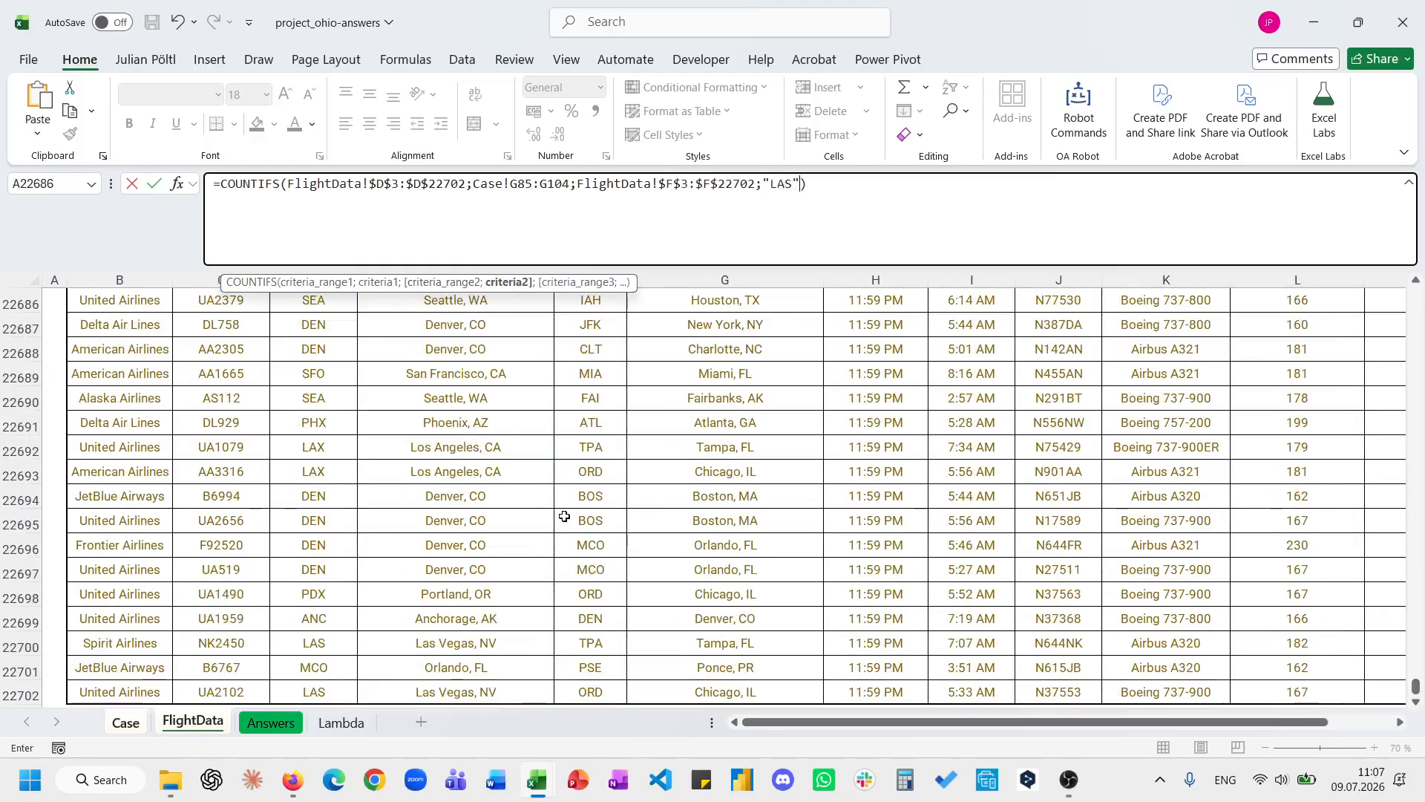
pyautogui.press('Return')
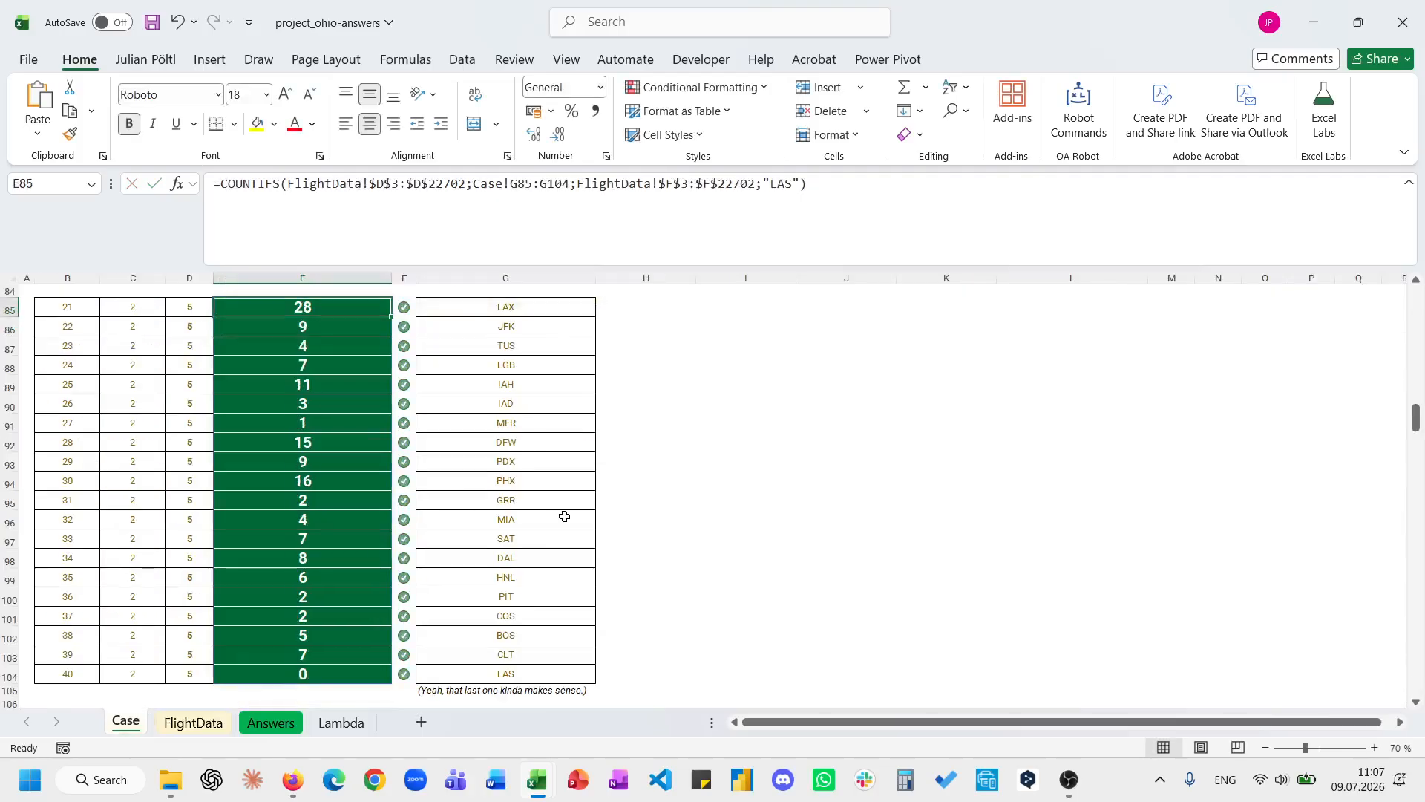
# Enter the Level 3 time limits 5:00 in G123 and 7:00 in G124.
pyautogui.scroll(-7, 565, 516)
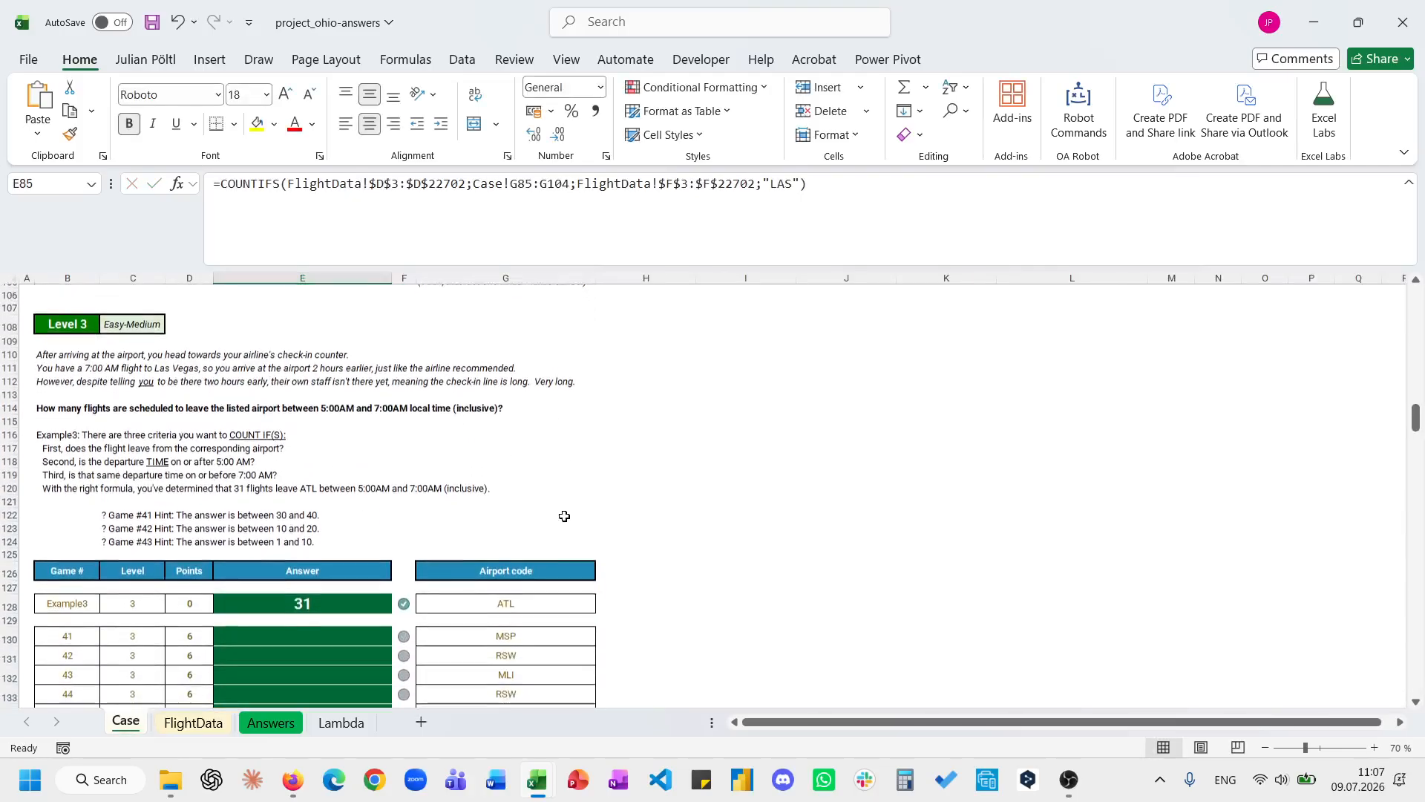
pyautogui.click(53, 400)
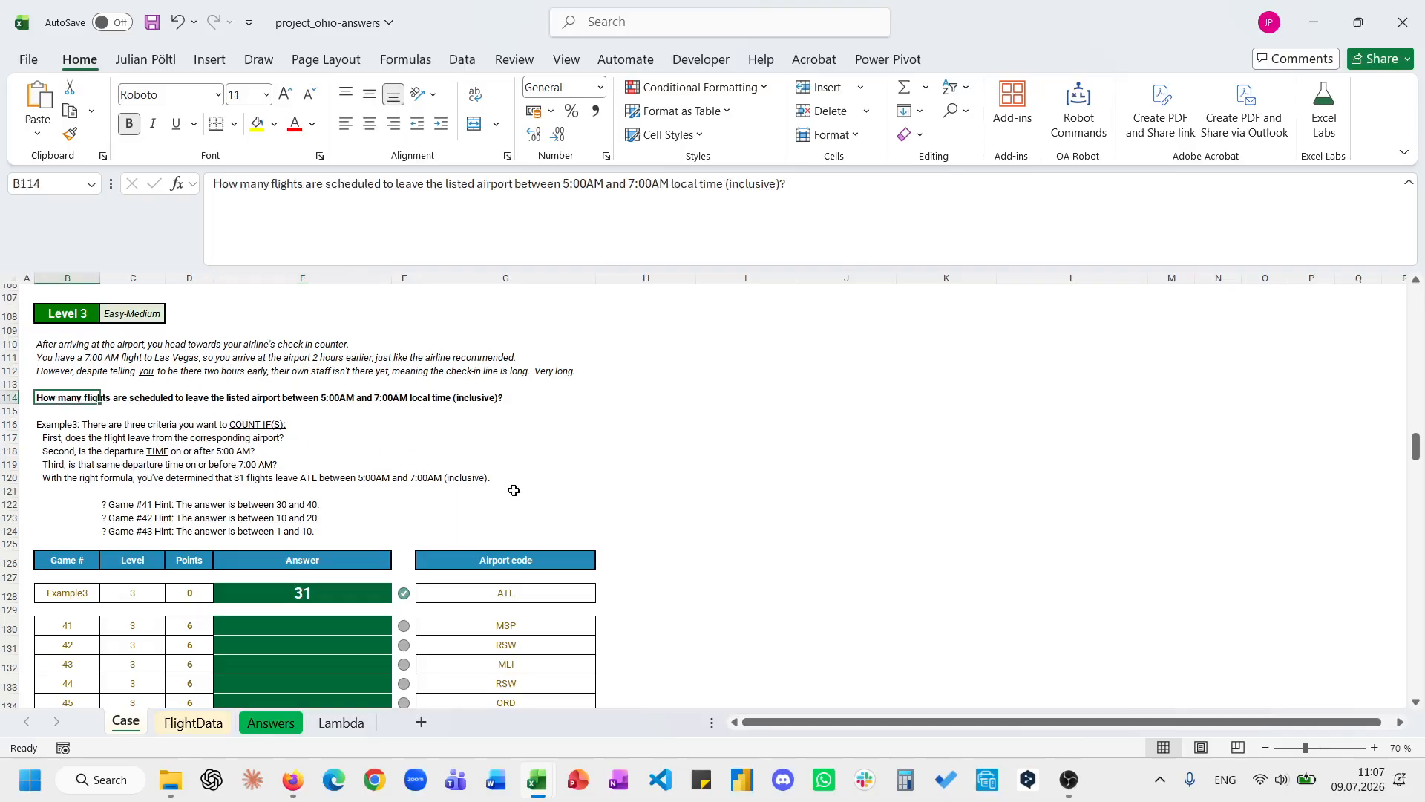
pyautogui.click(509, 519)
pyautogui.write('500')
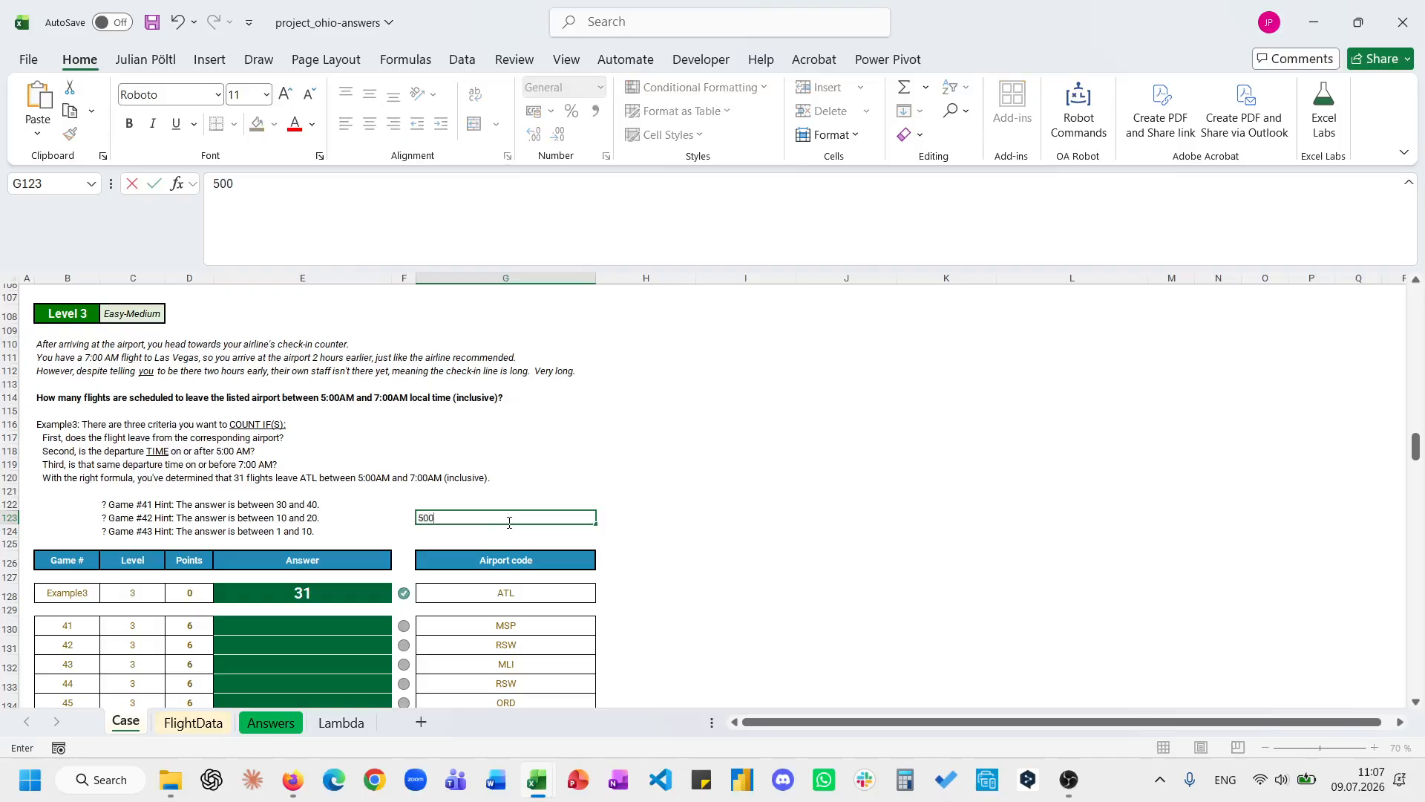
pyautogui.write('0')
pyautogui.press('Return')
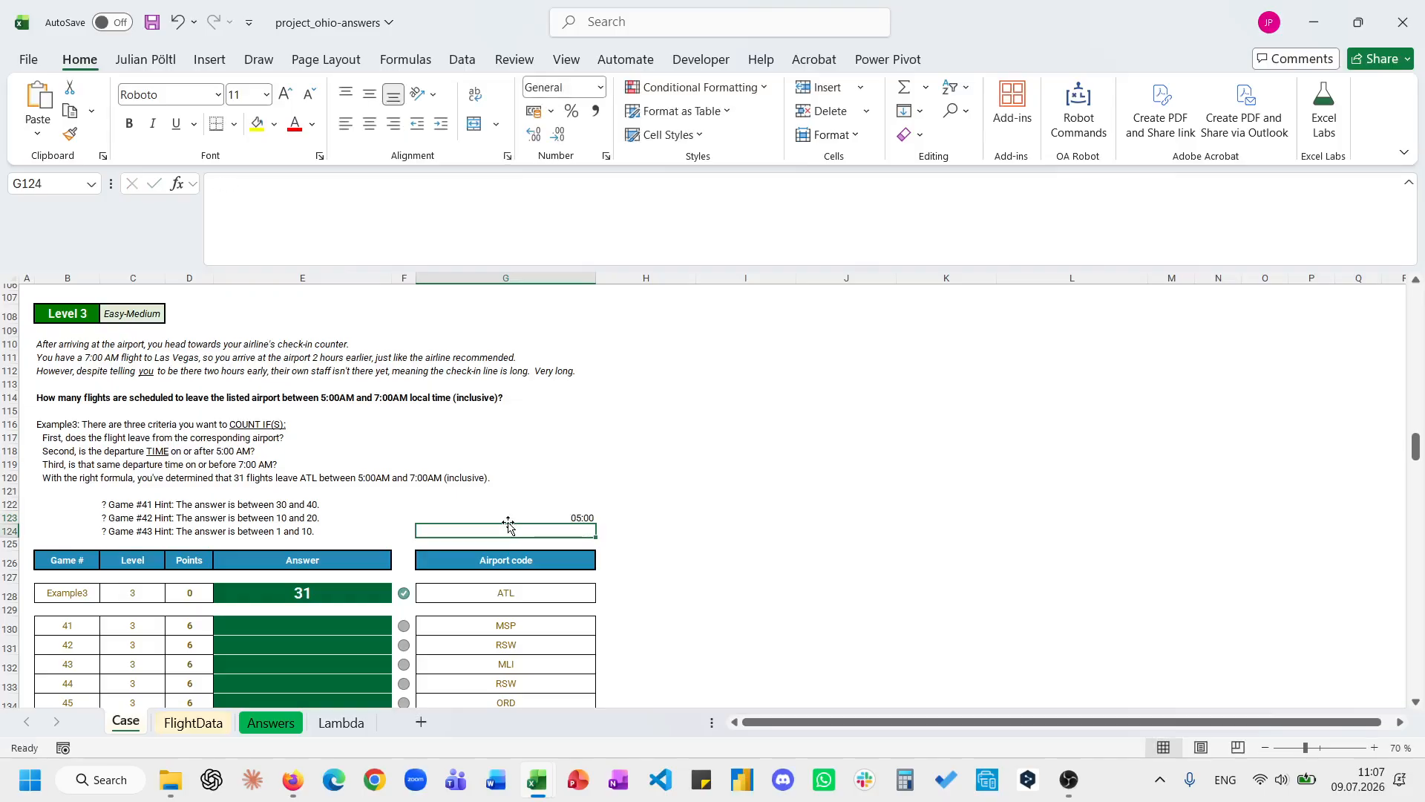
pyautogui.write('7:00')
pyautogui.press('Return')
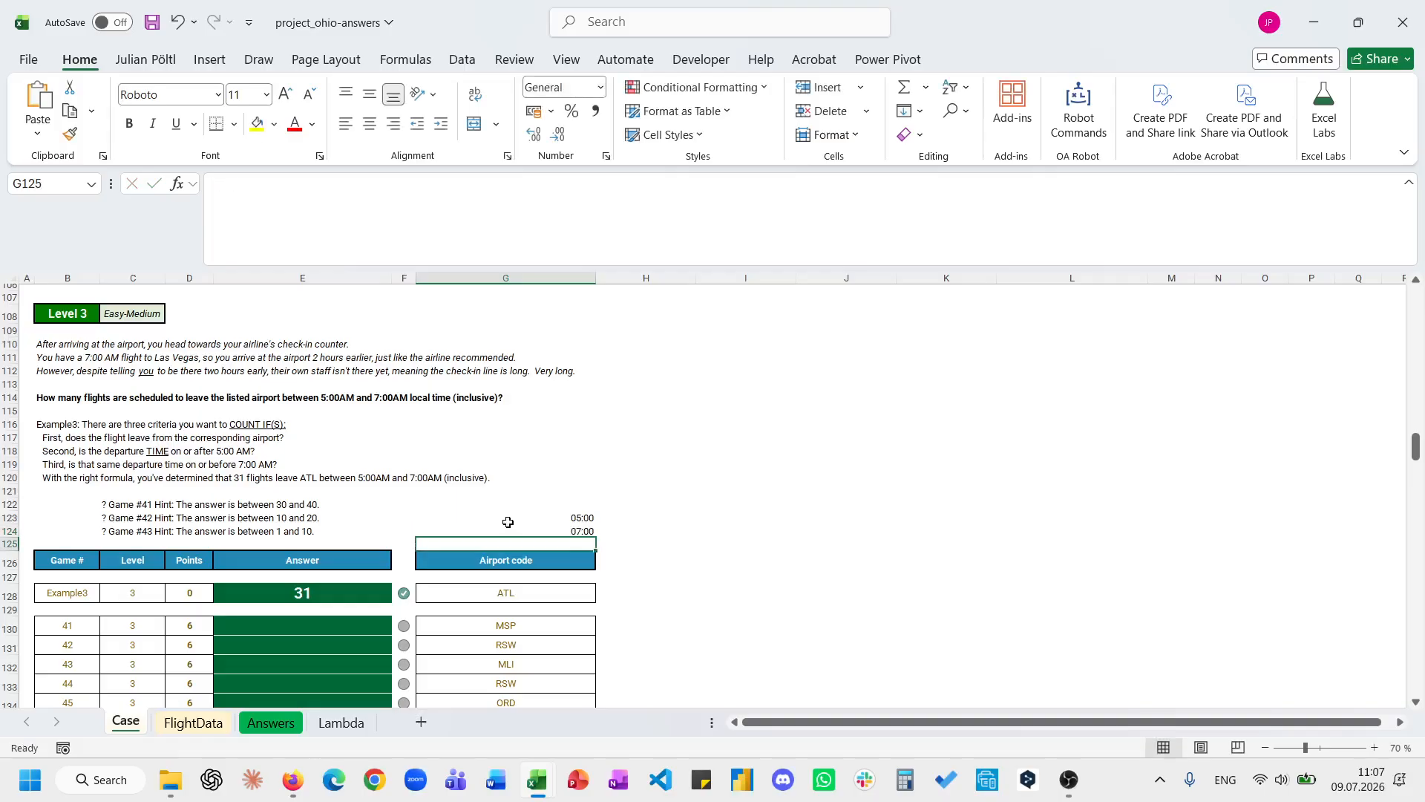
# Start a COUNTIFS formula in E130 for Level 3 with FlightData!$D$3:$D$22702 as the first criteria range.
pyautogui.scroll(-1, 357, 625)
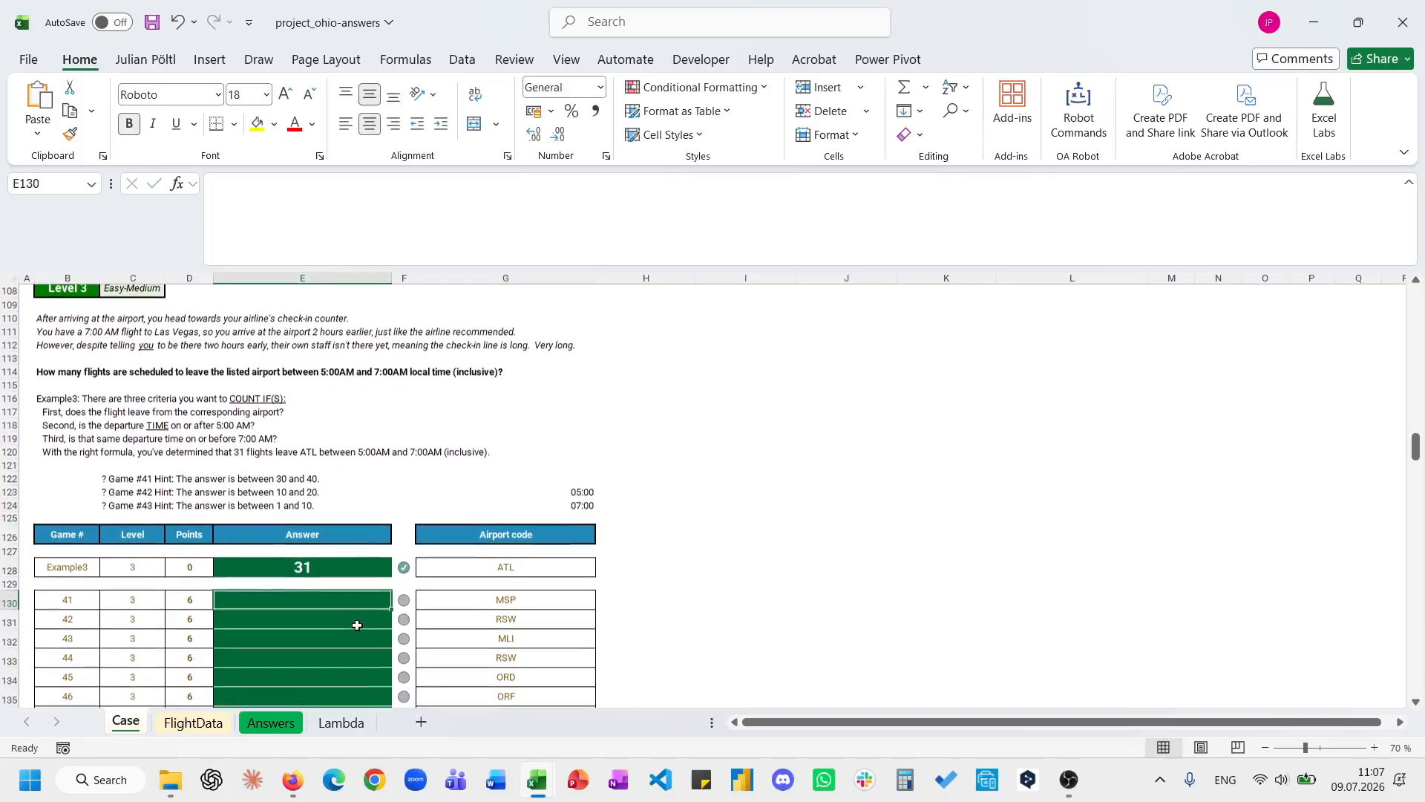
pyautogui.write('=countifs')
pyautogui.press('Tab')
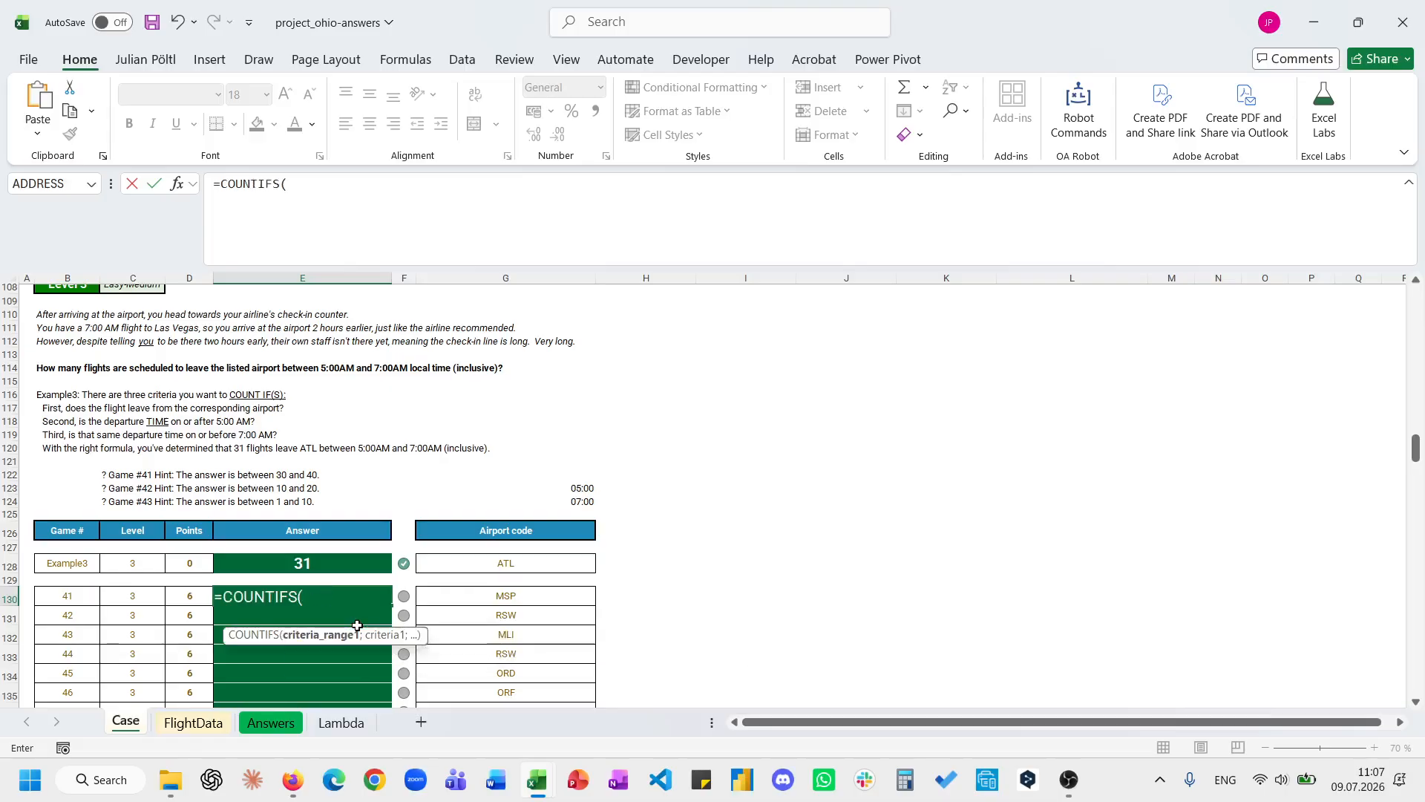
pyautogui.click(193, 722)
pyautogui.click(319, 520)
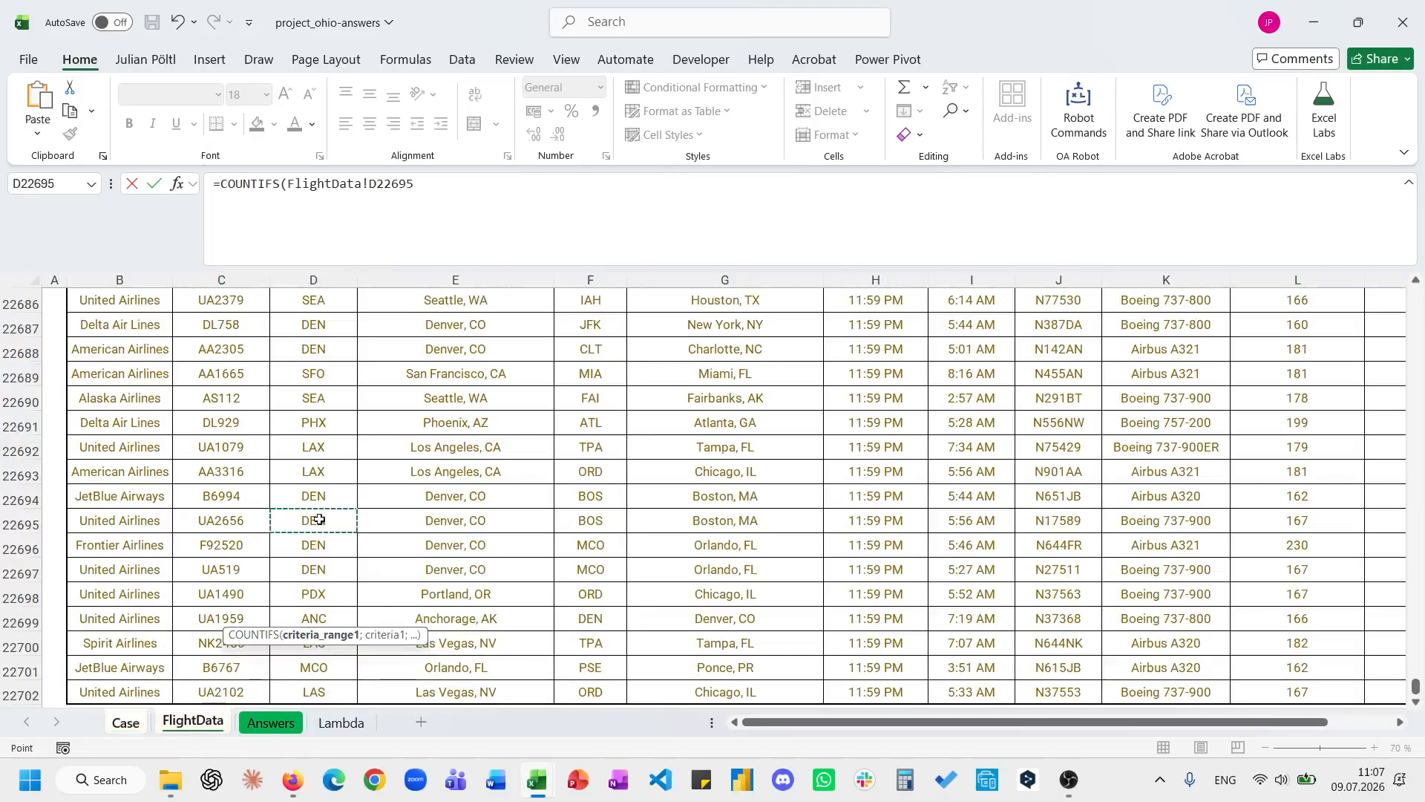
pyautogui.hotkey('ctrl', 'Up')
pyautogui.press('Down')
pyautogui.hotkey('ctrl', 'shift', 'Down')
pyautogui.press('F4')
pyautogui.write(';')
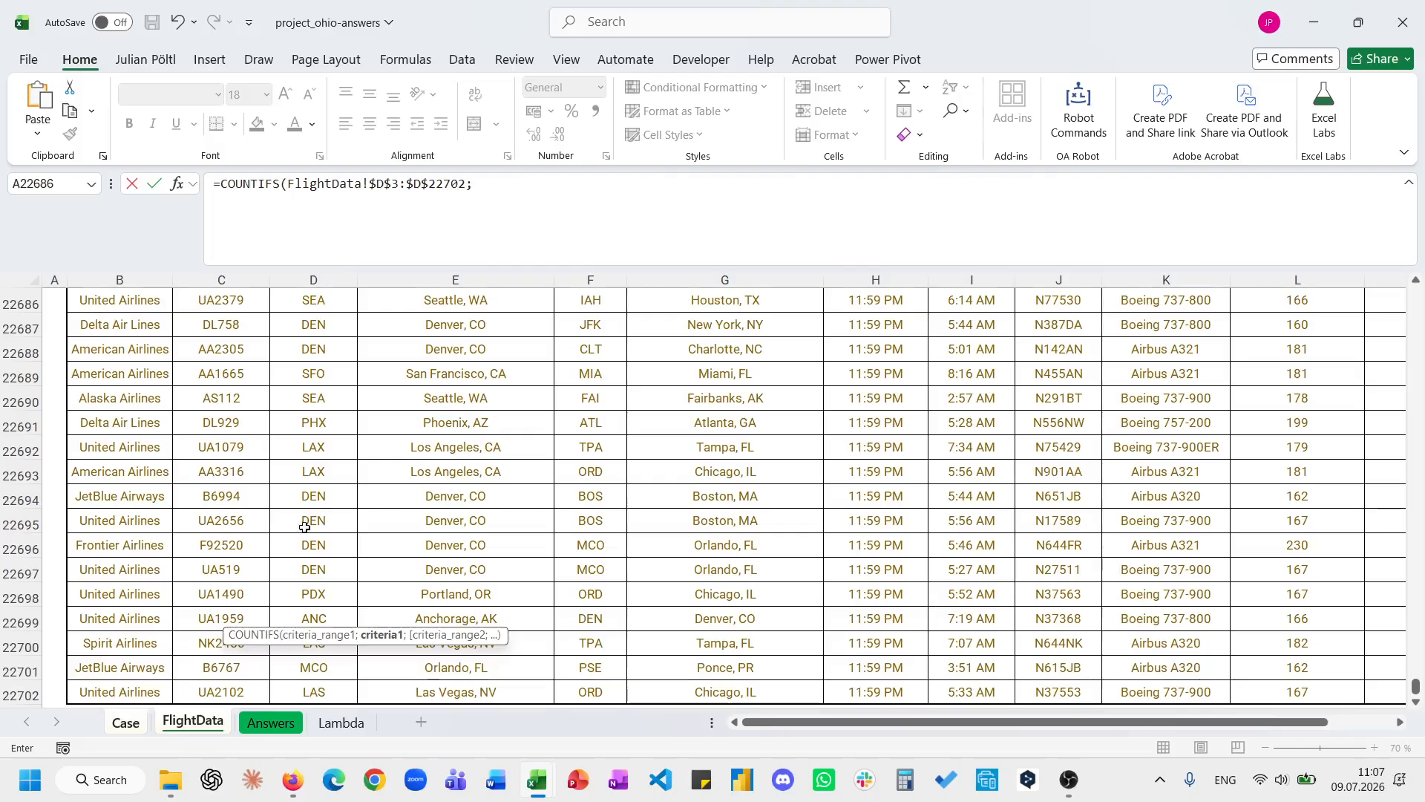
# Set the Level 3 airport codes G130:G149 on the Case sheet as the first criterion.
pyautogui.click(127, 721)
pyautogui.click(559, 595)
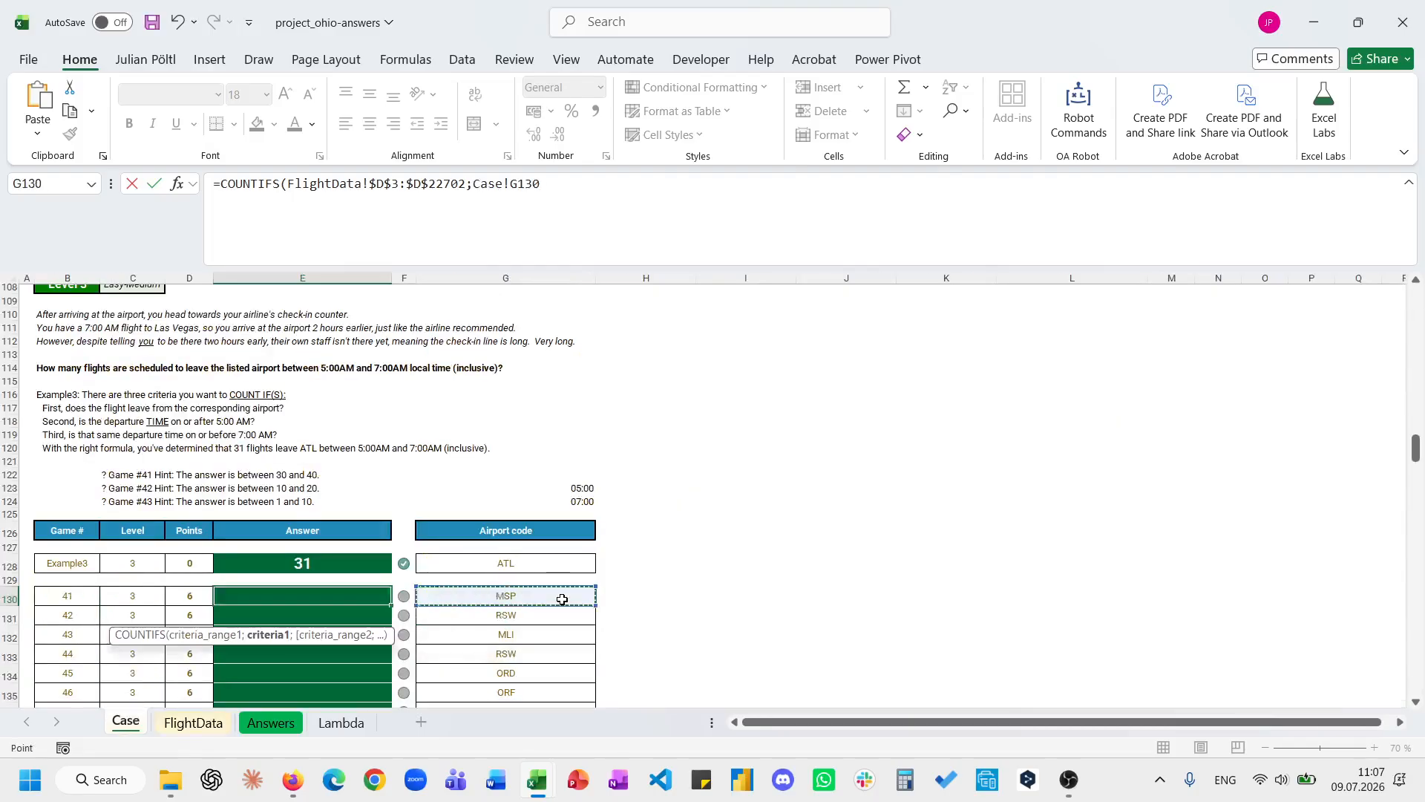
pyautogui.hotkey('ctrl', 'shift', 'Down')
pyautogui.write(';')
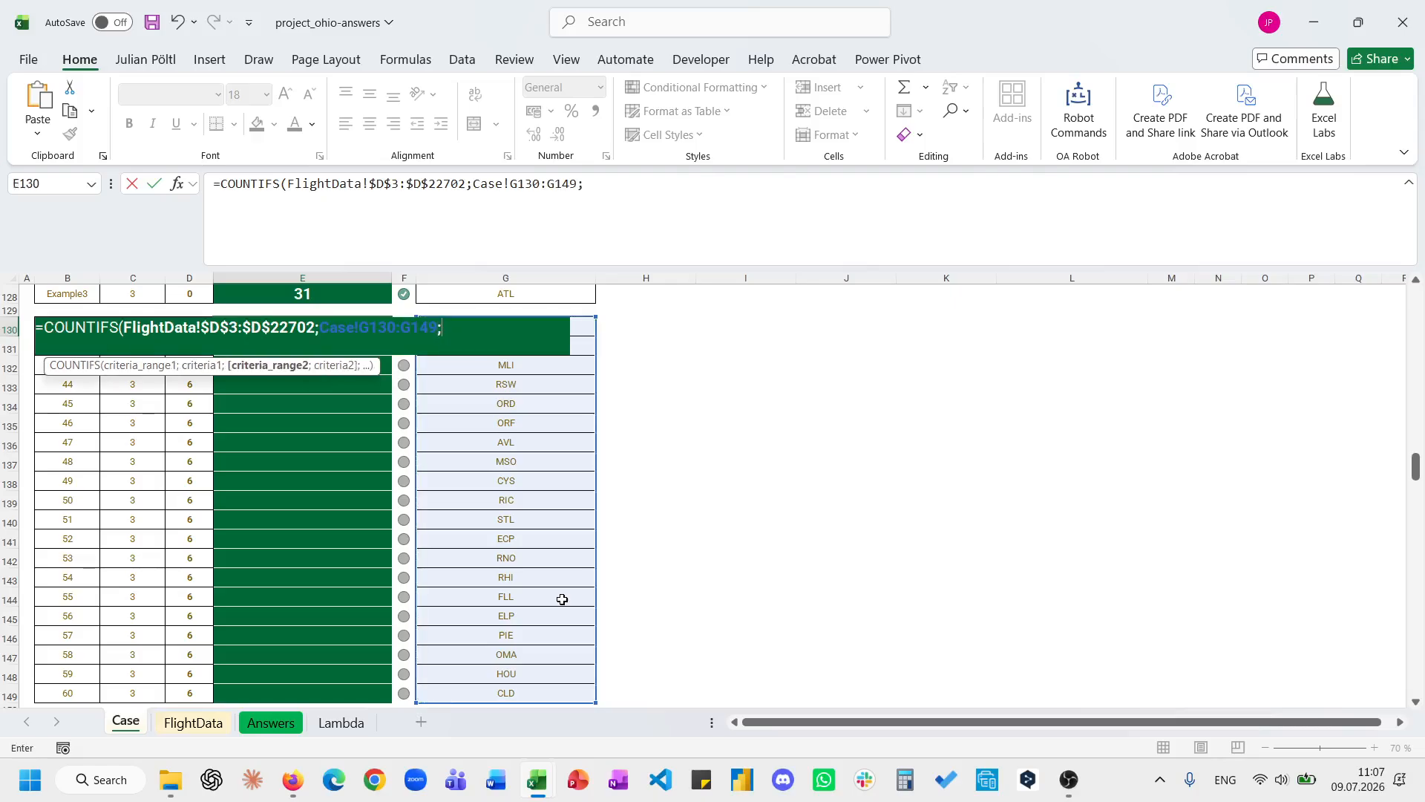
# Add the departure times FlightData!$H$3:$H$22702 as the second criteria range with absolute references.
pyautogui.click(193, 722)
pyautogui.click(844, 532)
pyautogui.hotkey('ctrl', 'Up')
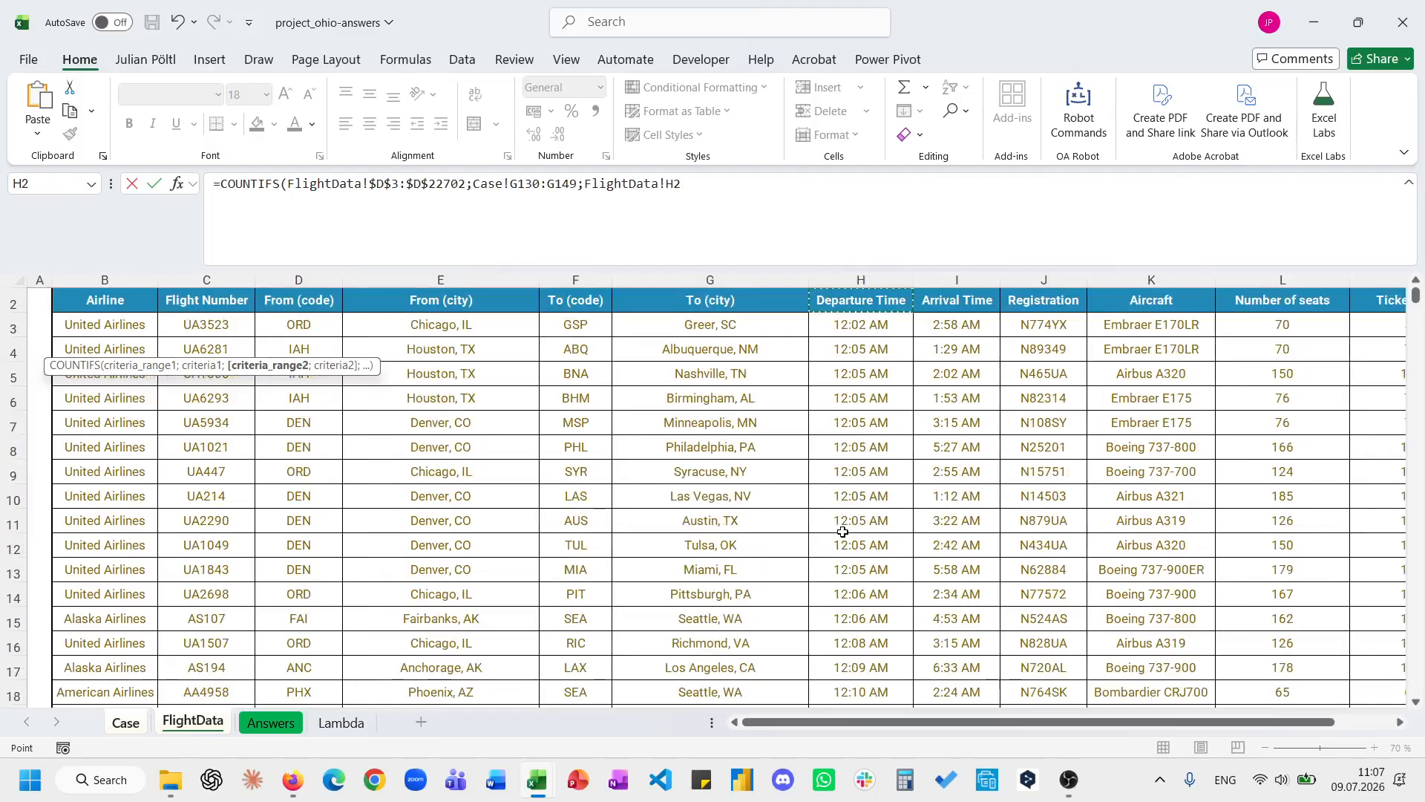
pyautogui.press('Down')
pyautogui.hotkey('ctrl', 'shift', 'Down')
pyautogui.press('F4')
pyautogui.write(';')
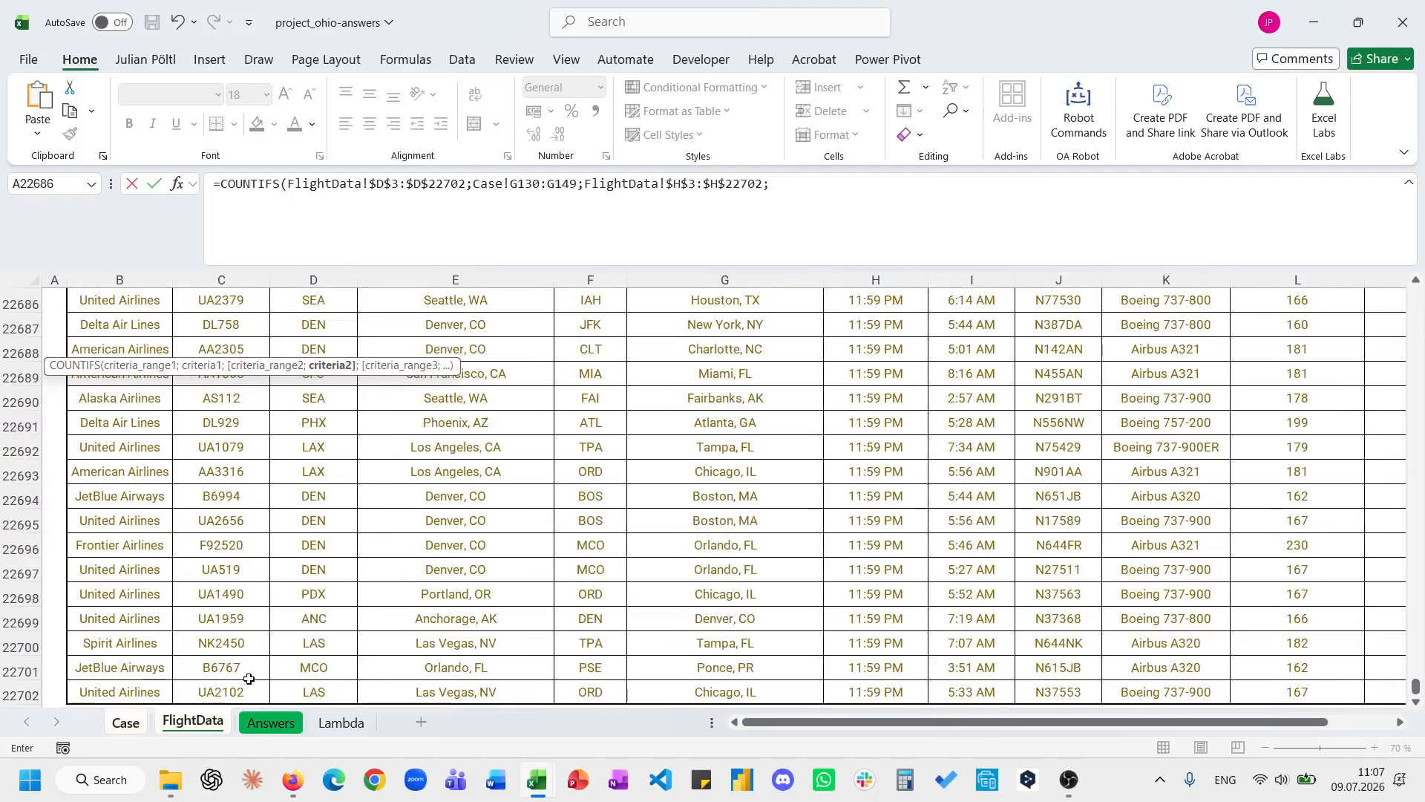
# Set the second criterion to ">="&Case!G123 so that departures count from the lower time limit.
pyautogui.click(125, 722)
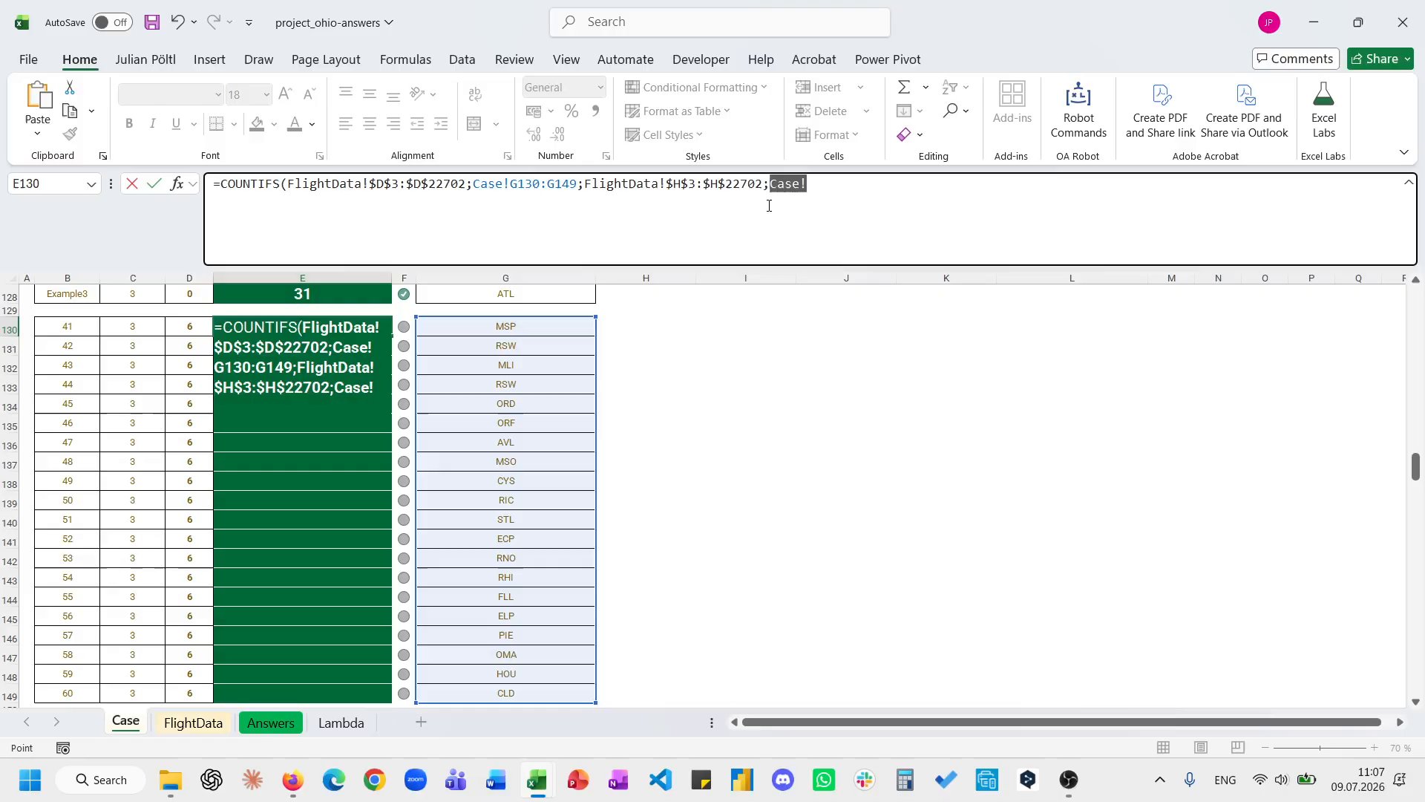
pyautogui.press('BackSpace')
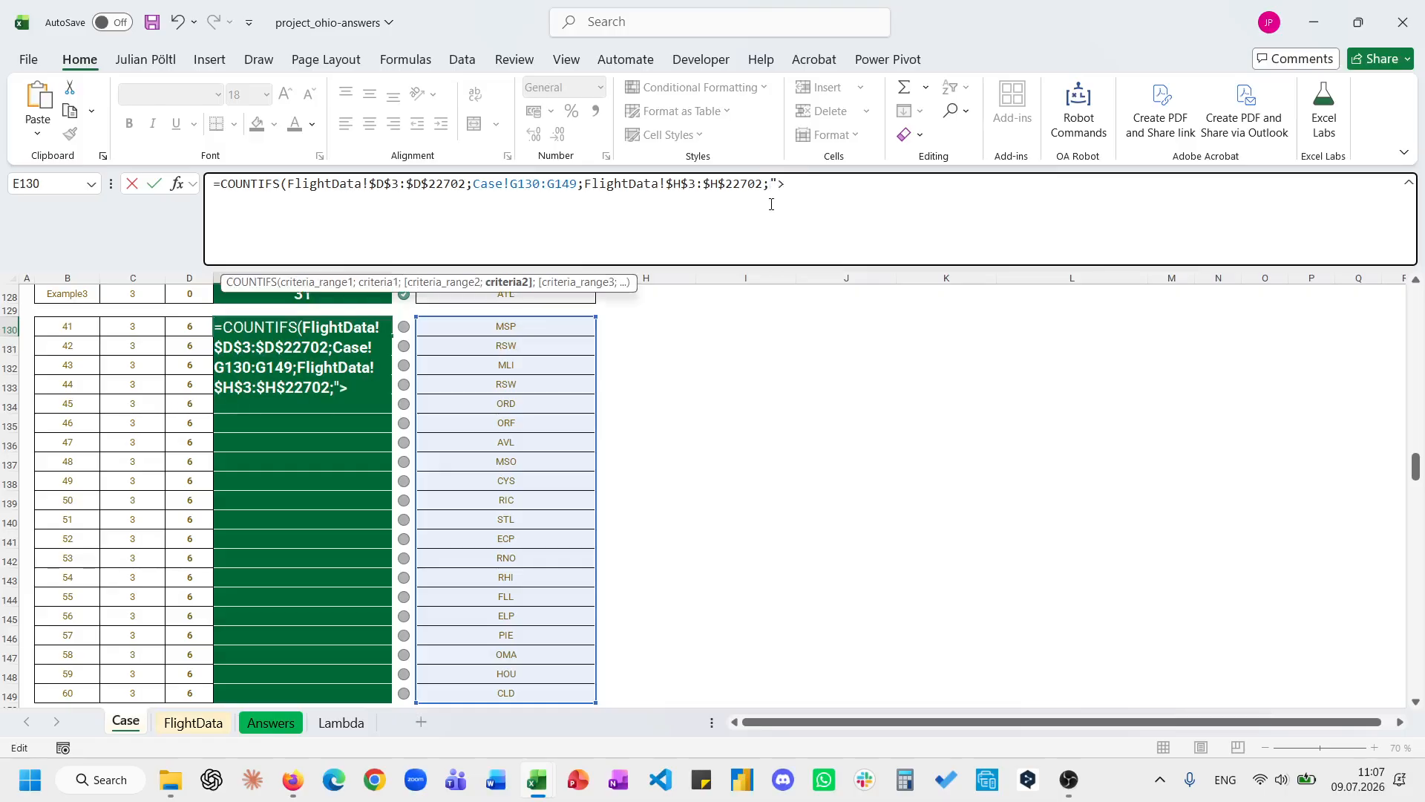
pyautogui.scroll(4, 669, 371)
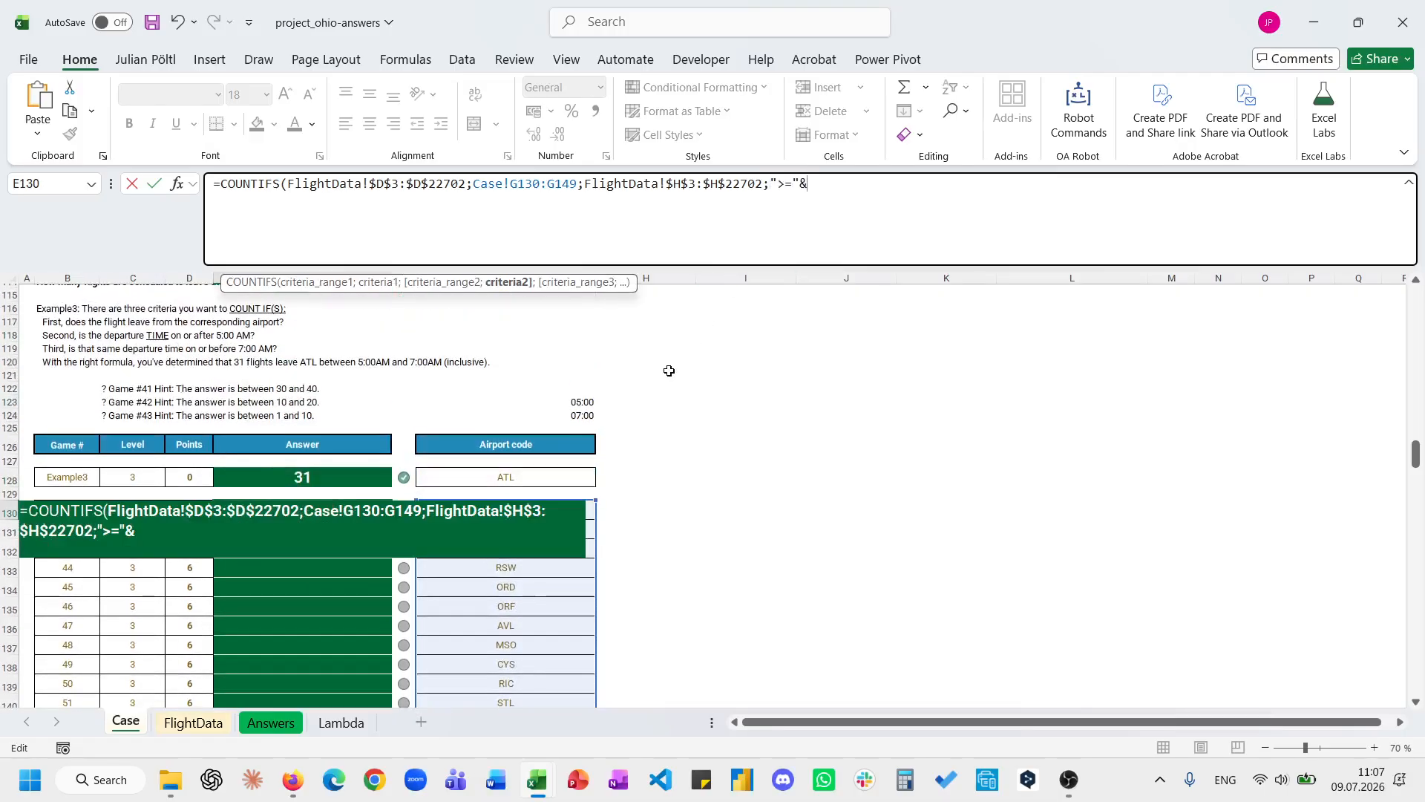
pyautogui.click(557, 401)
pyautogui.write(';')
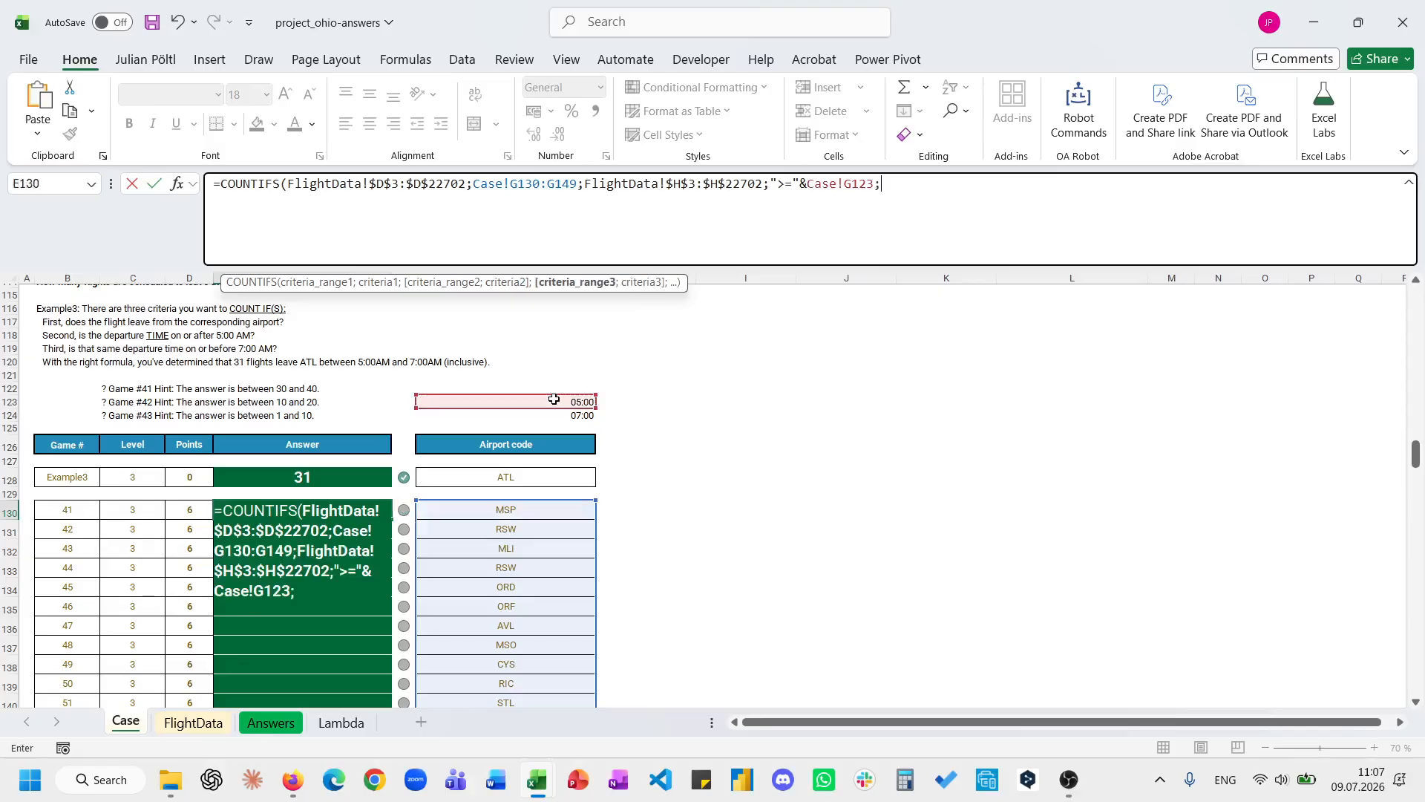
# Reuse FlightData!$H$3:$H$22702 as the third criteria range with the criterion "<="&Case!G124, and close the formula's parenthesis.
pyautogui.moveTo(763, 184); pyautogui.dragTo(584, 184)
pyautogui.hotkey('ctrl', 'c')
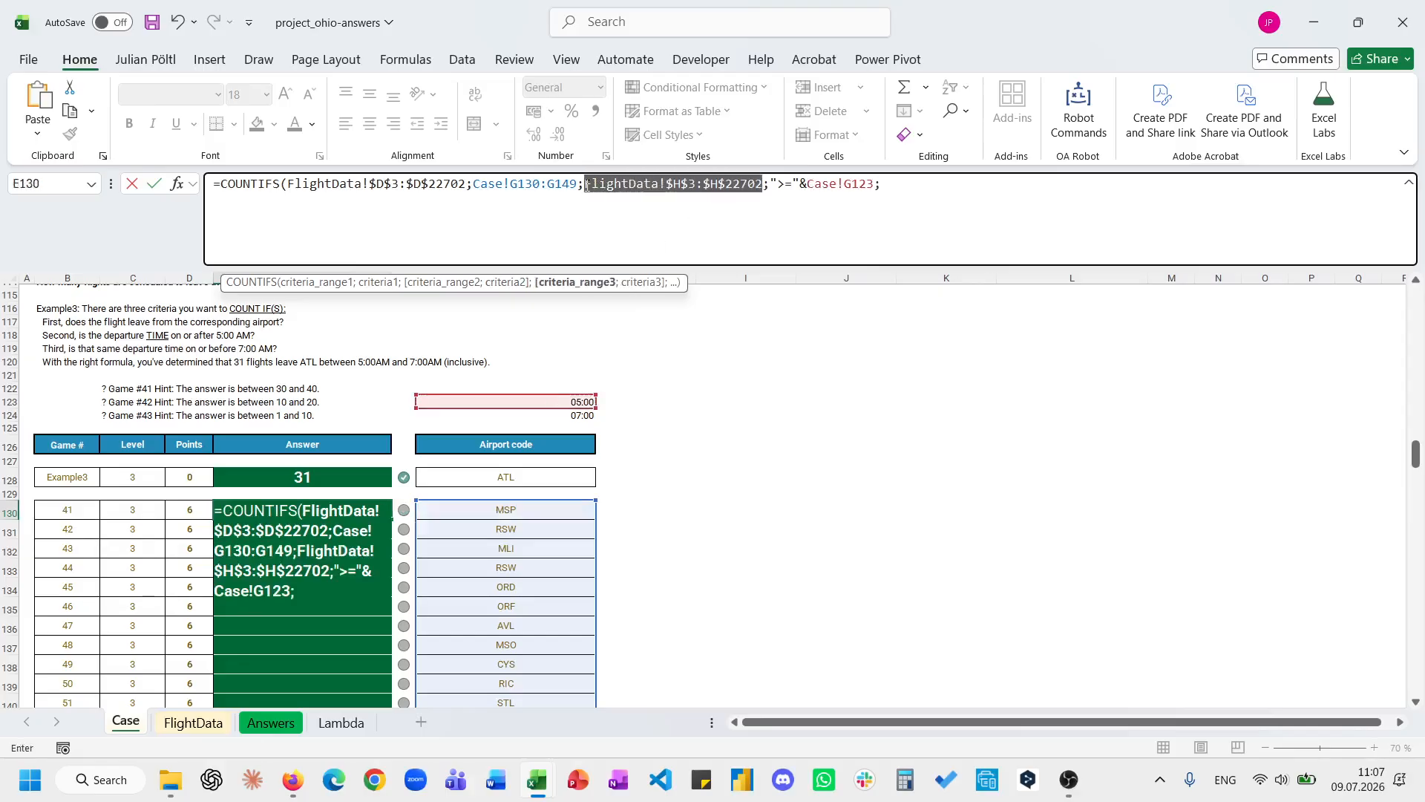
pyautogui.click(949, 183)
pyautogui.hotkey('ctrl', 'v')
pyautogui.write(';')
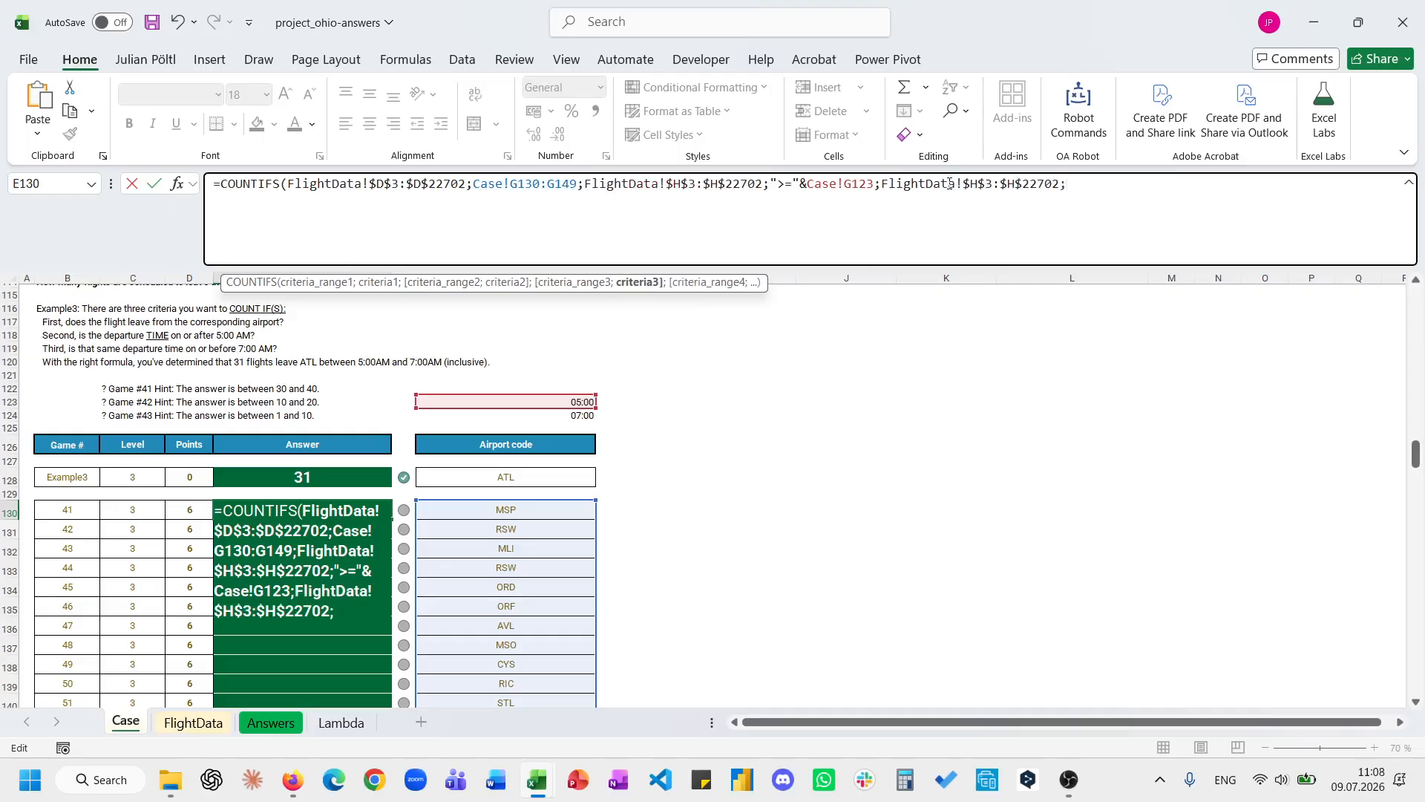
pyautogui.write('"<="&')
pyautogui.click(505, 417)
pyautogui.write(')')
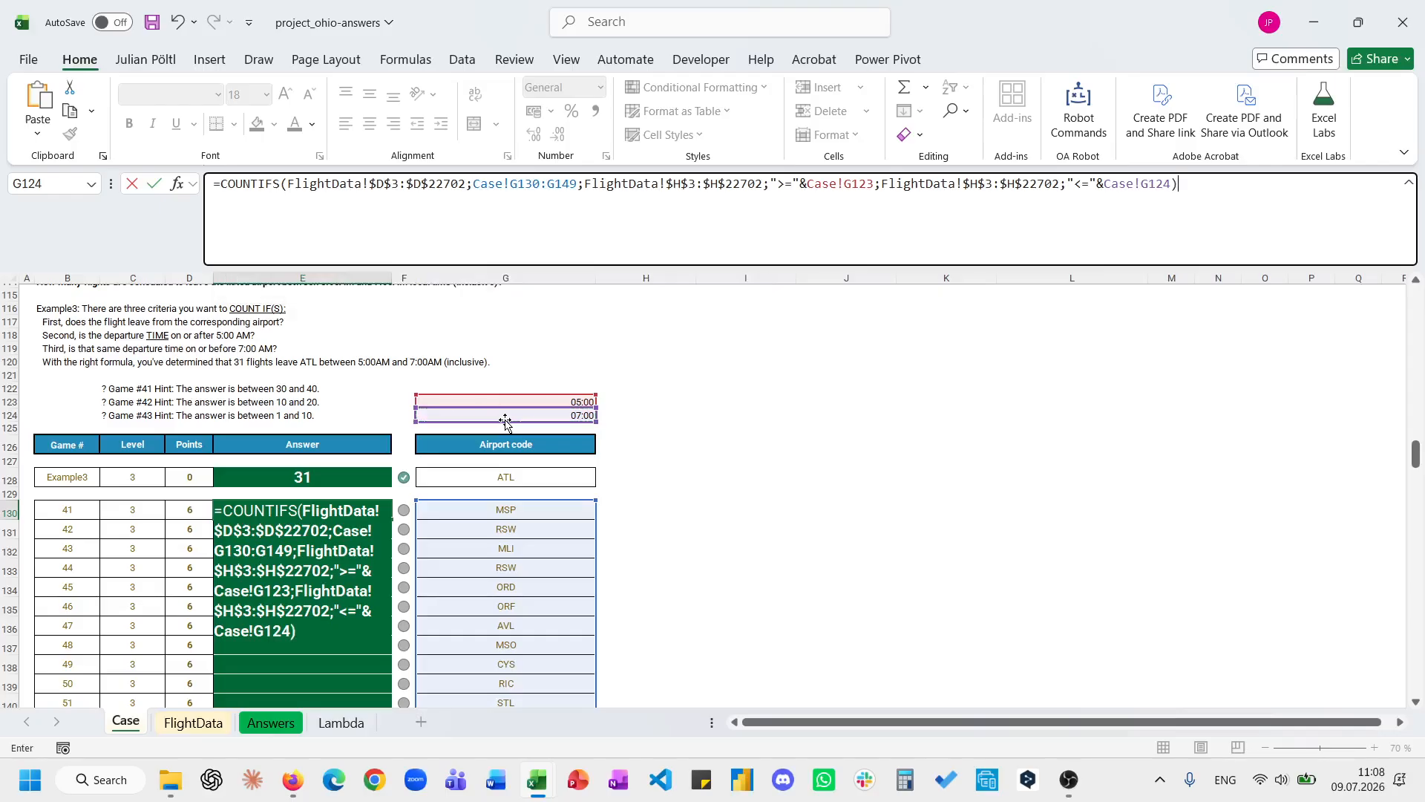
# Commit the Level 3 COUNTIFS formula in E130 on the Case sheet.
pyautogui.press('Return')
pyautogui.press('Up')
# Generate a separate working sheet for the Level 4 task by running the workbook's level macro with level number 4.
pyautogui.scroll(-11, 505, 420)
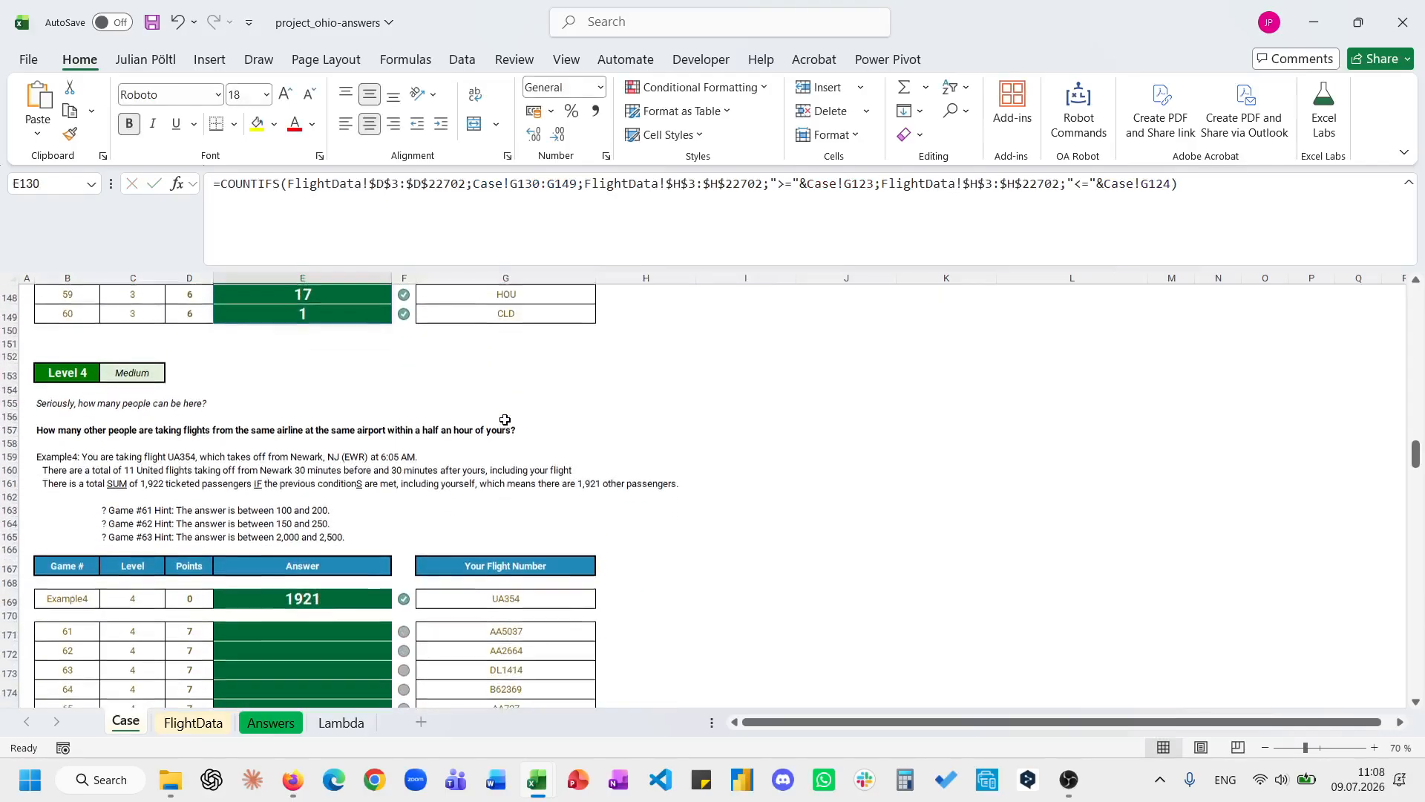
pyautogui.scroll(-1, 504, 420)
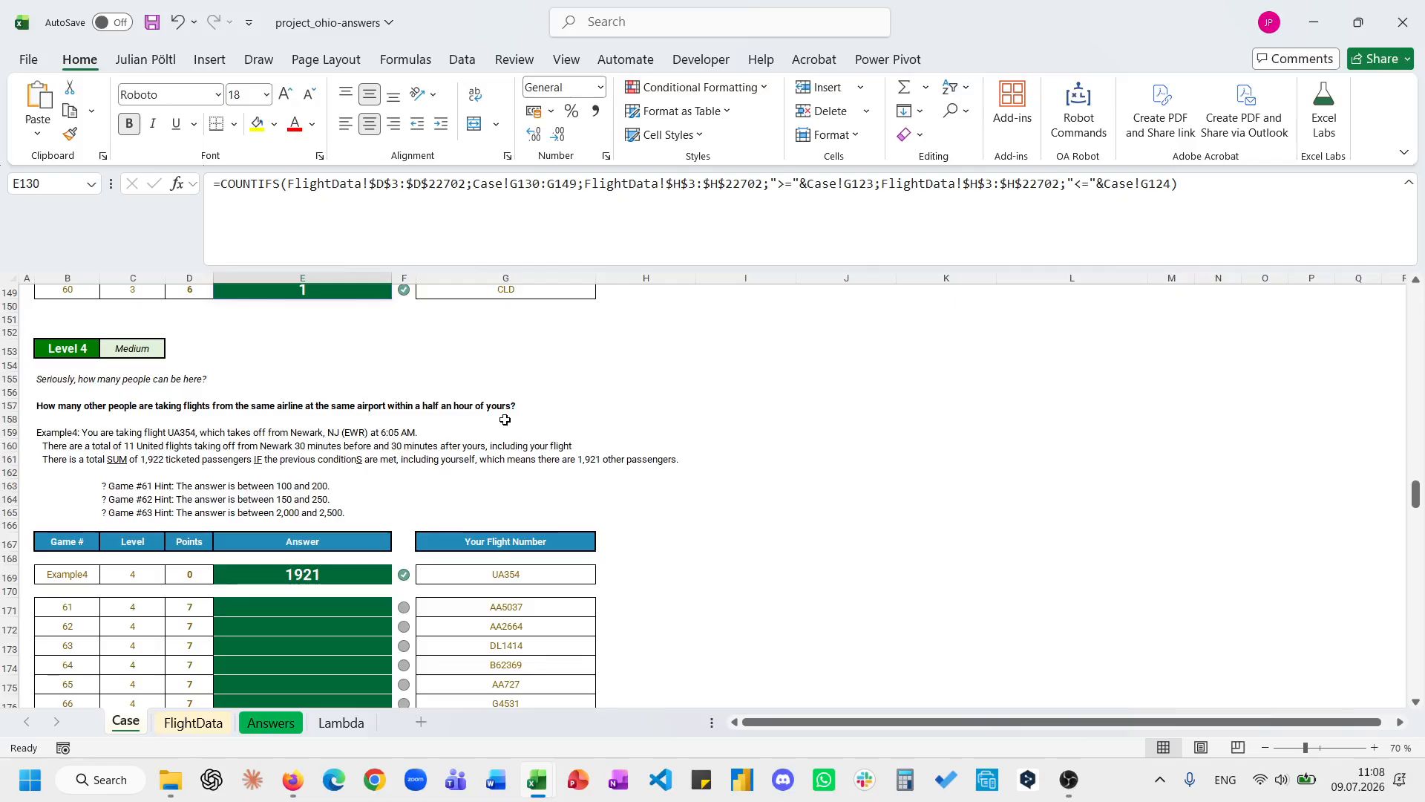
pyautogui.hotkey('ctrl', 'shift', 'l')
pyautogui.write('4')
pyautogui.press('Return')
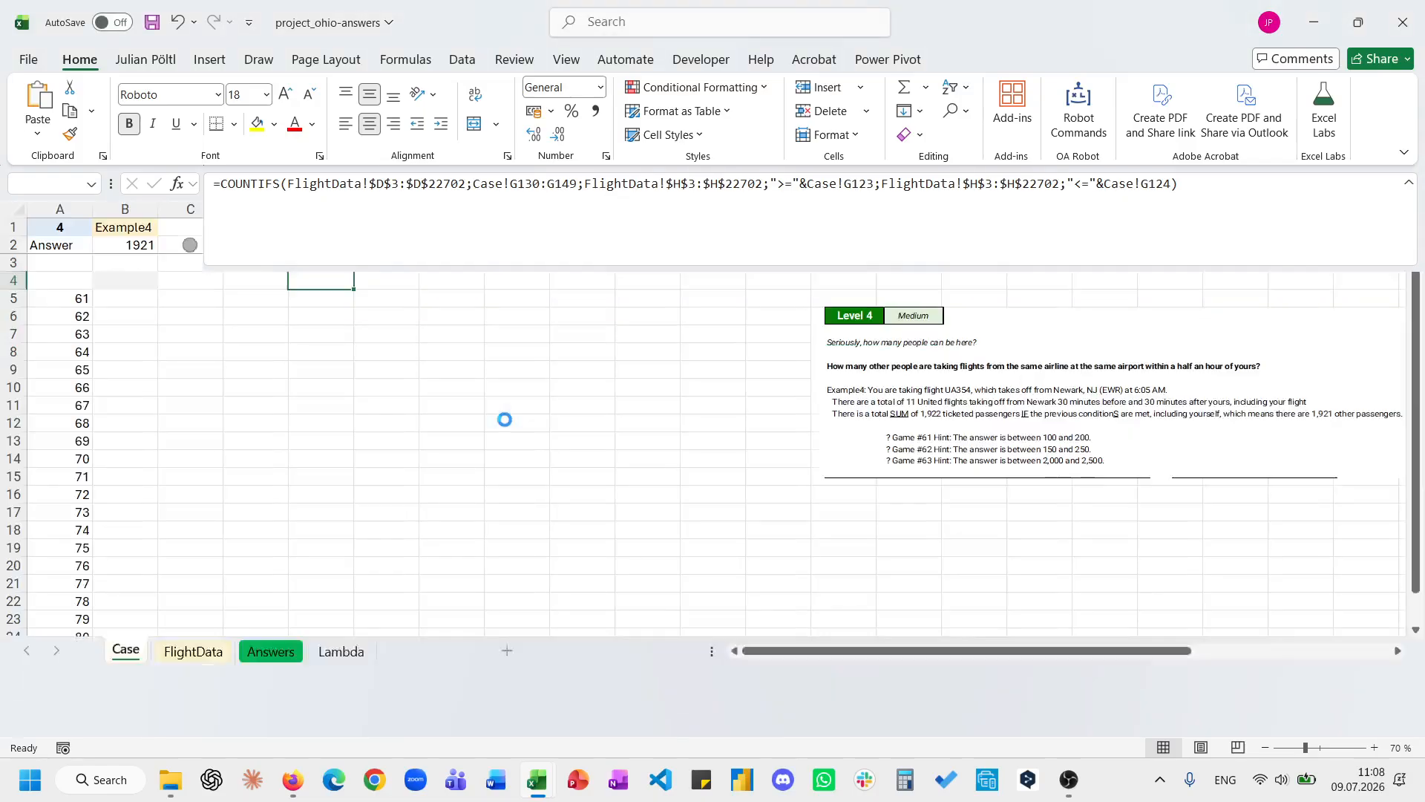
# Begin an XLOOKUP formula in E4 with the flight number in E2 as the lookup value.
pyautogui.write('=x')
pyautogui.press('Down')
pyautogui.press('Tab')
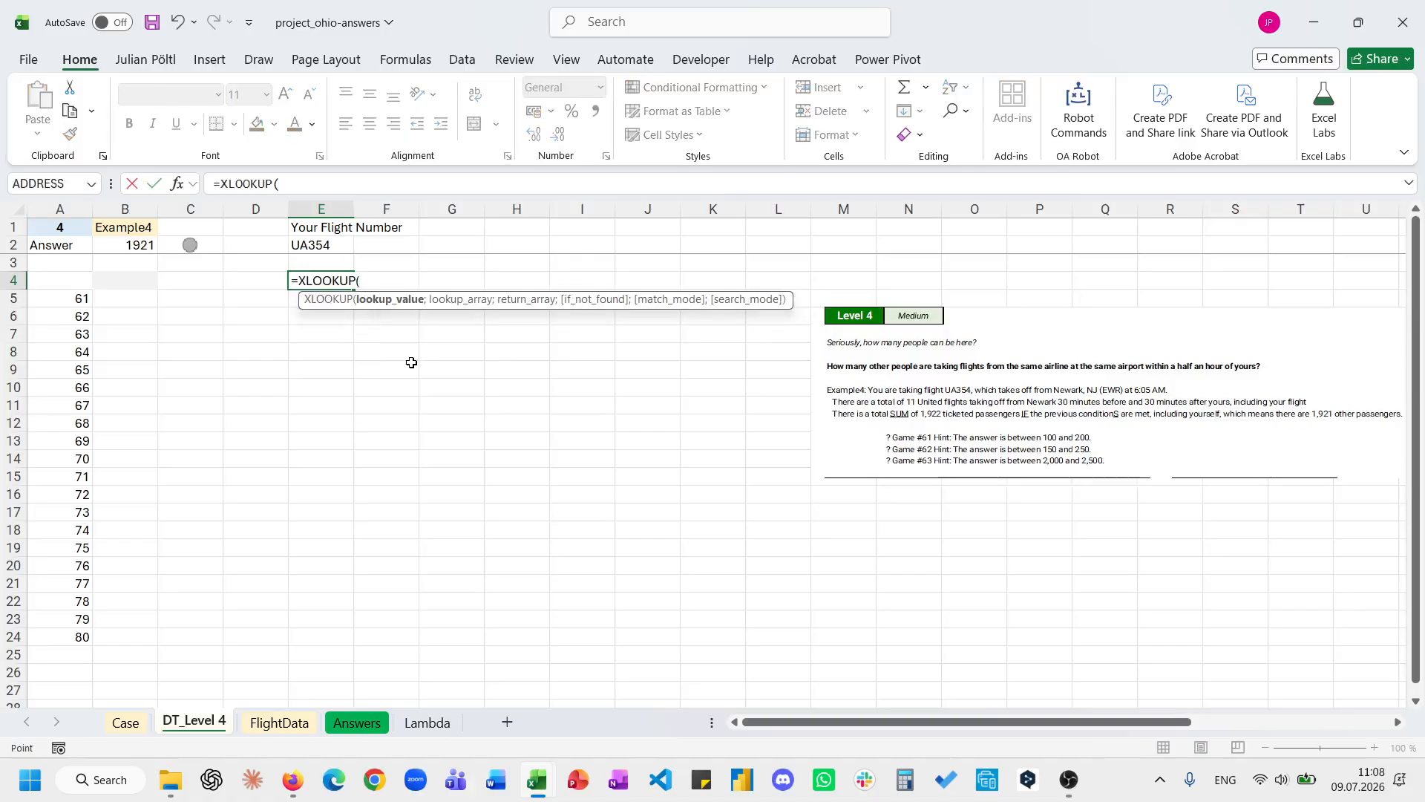
pyautogui.press('Up')
pyautogui.press('Up')
pyautogui.write(';')
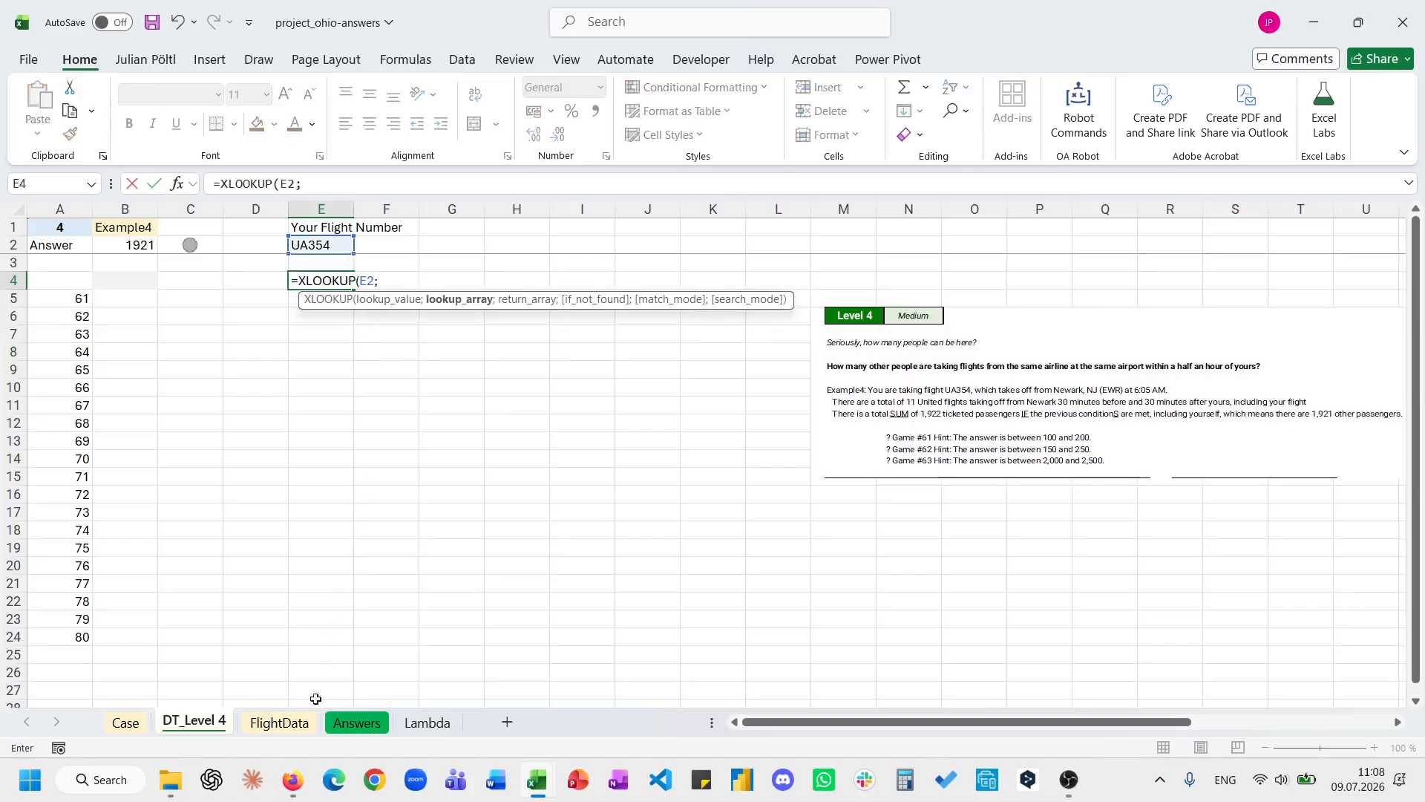
# Set the flight numbers FlightData!C3:C22702 as the lookup array of the E4 formula.
pyautogui.click(279, 721)
pyautogui.click(227, 597)
pyautogui.hotkey('ctrl', 'Up')
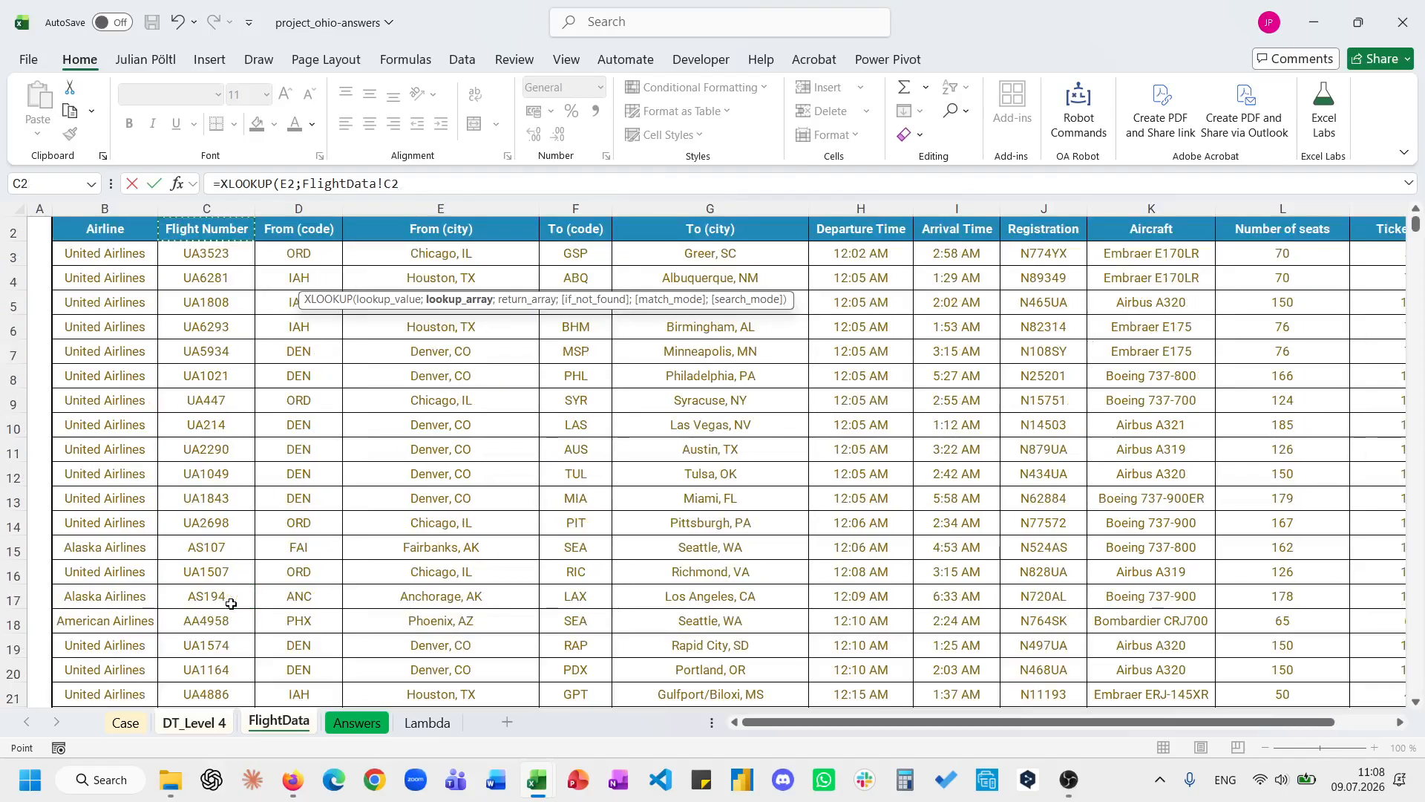
pyautogui.press('Down')
pyautogui.hotkey('ctrl', 'shift', 'Down')
pyautogui.write(';')
# Return the airline from FlightData!B3:B22702 and commit the XLOOKUP in E4.
pyautogui.click(141, 562)
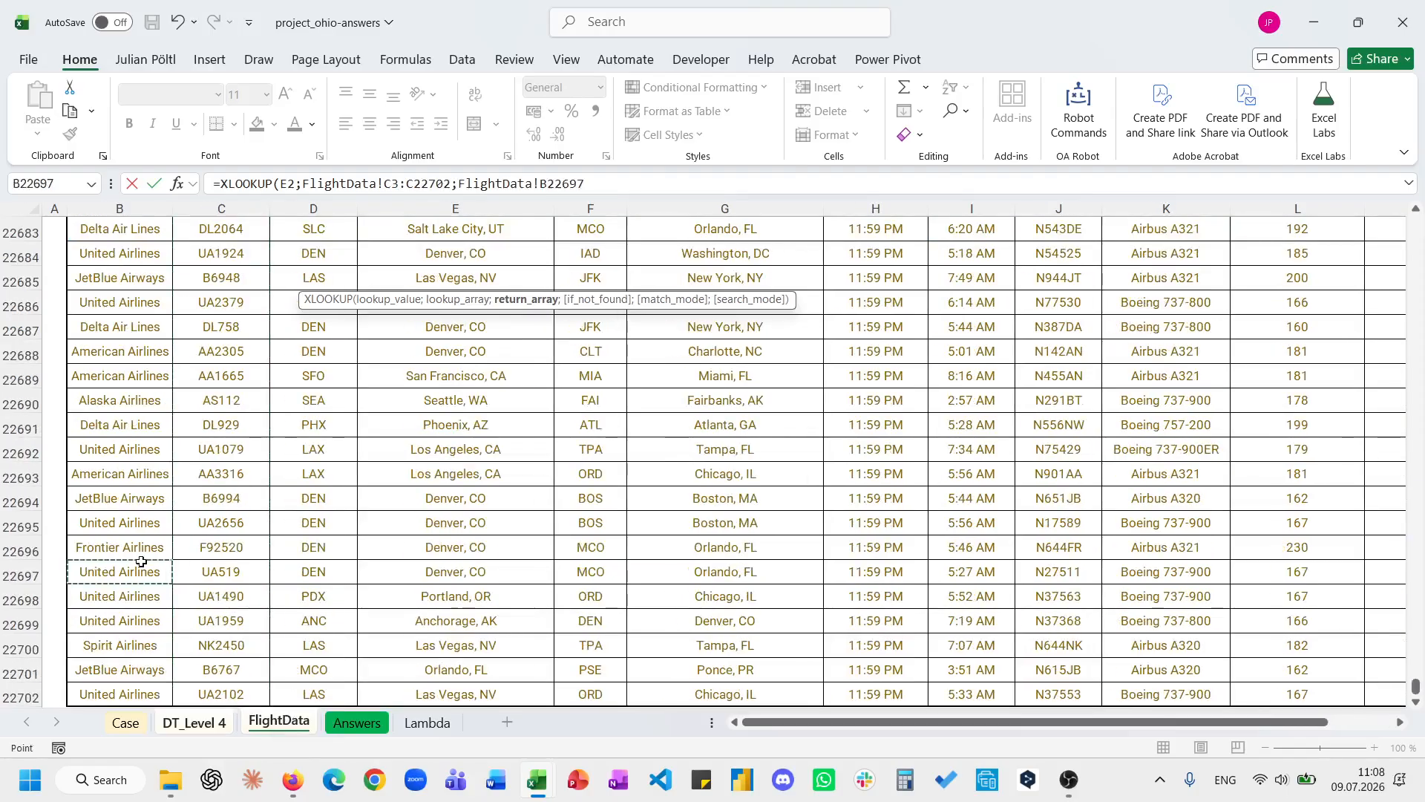
pyautogui.hotkey('ctrl', 'Up')
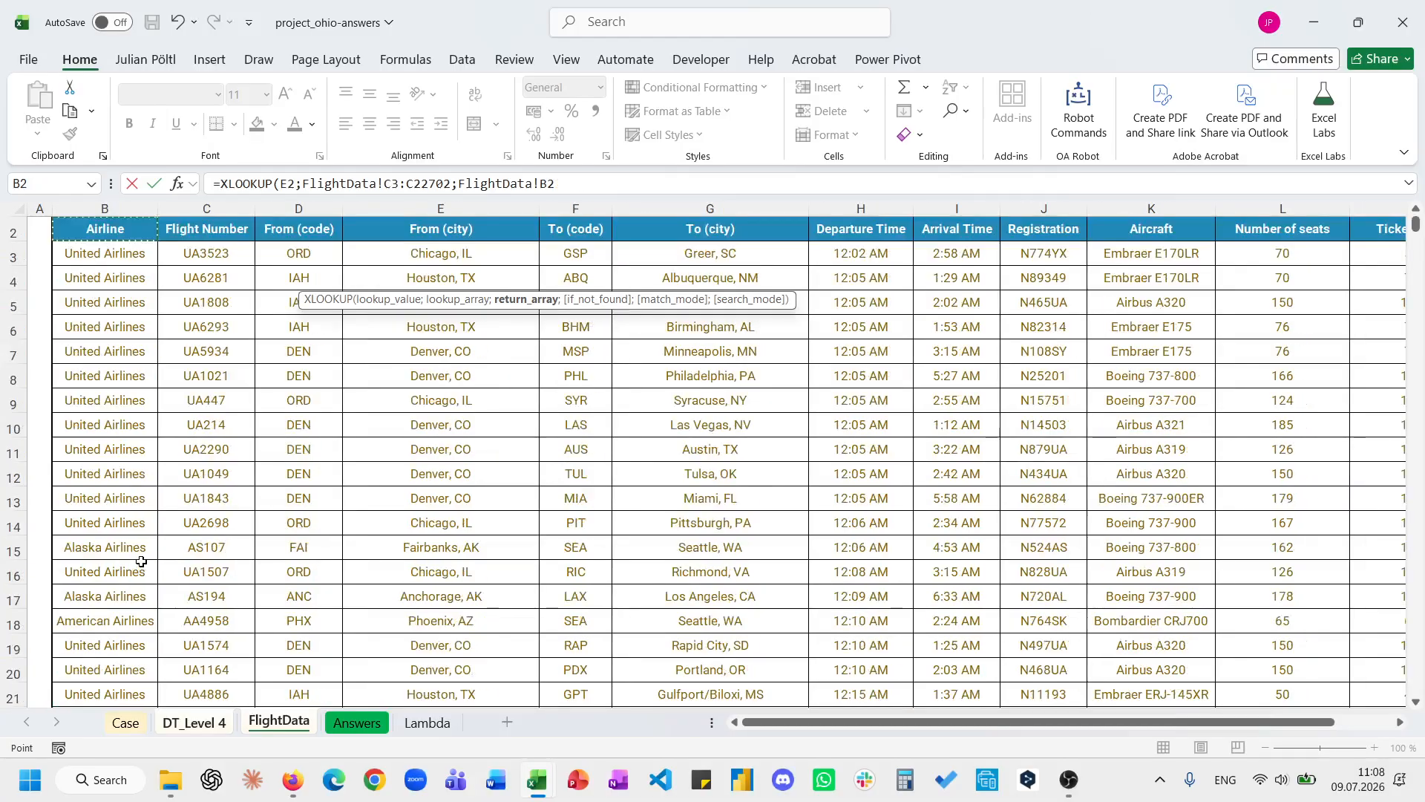
pyautogui.press('Down')
pyautogui.hotkey('ctrl', 'shift', 'Down')
pyautogui.press('Return')
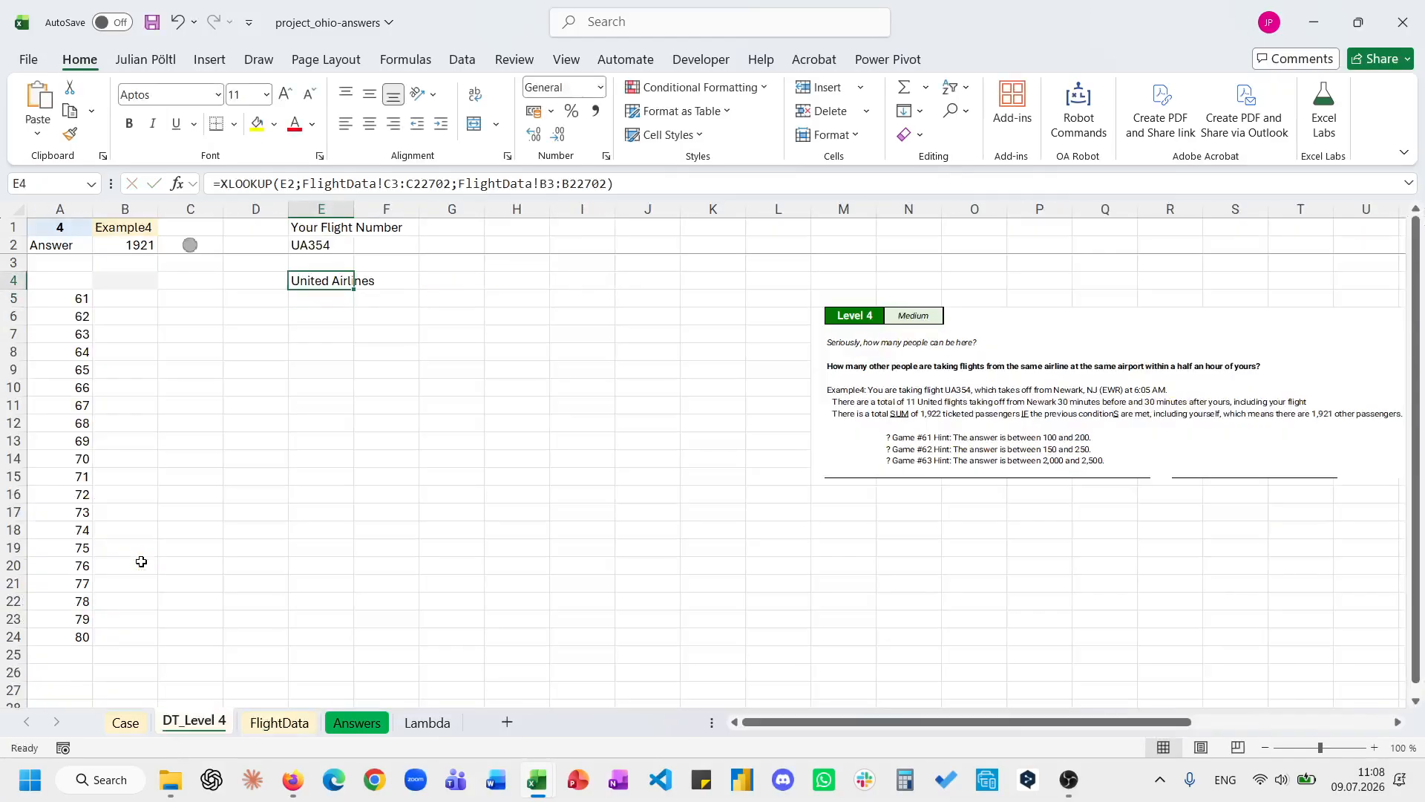
# Begin a second XLOOKUP in E5, again using the flight number in E2 as the lookup value.
pyautogui.write('=xl')
pyautogui.press('Tab')
pyautogui.press('Up')
pyautogui.press('Up')
pyautogui.press('Up')
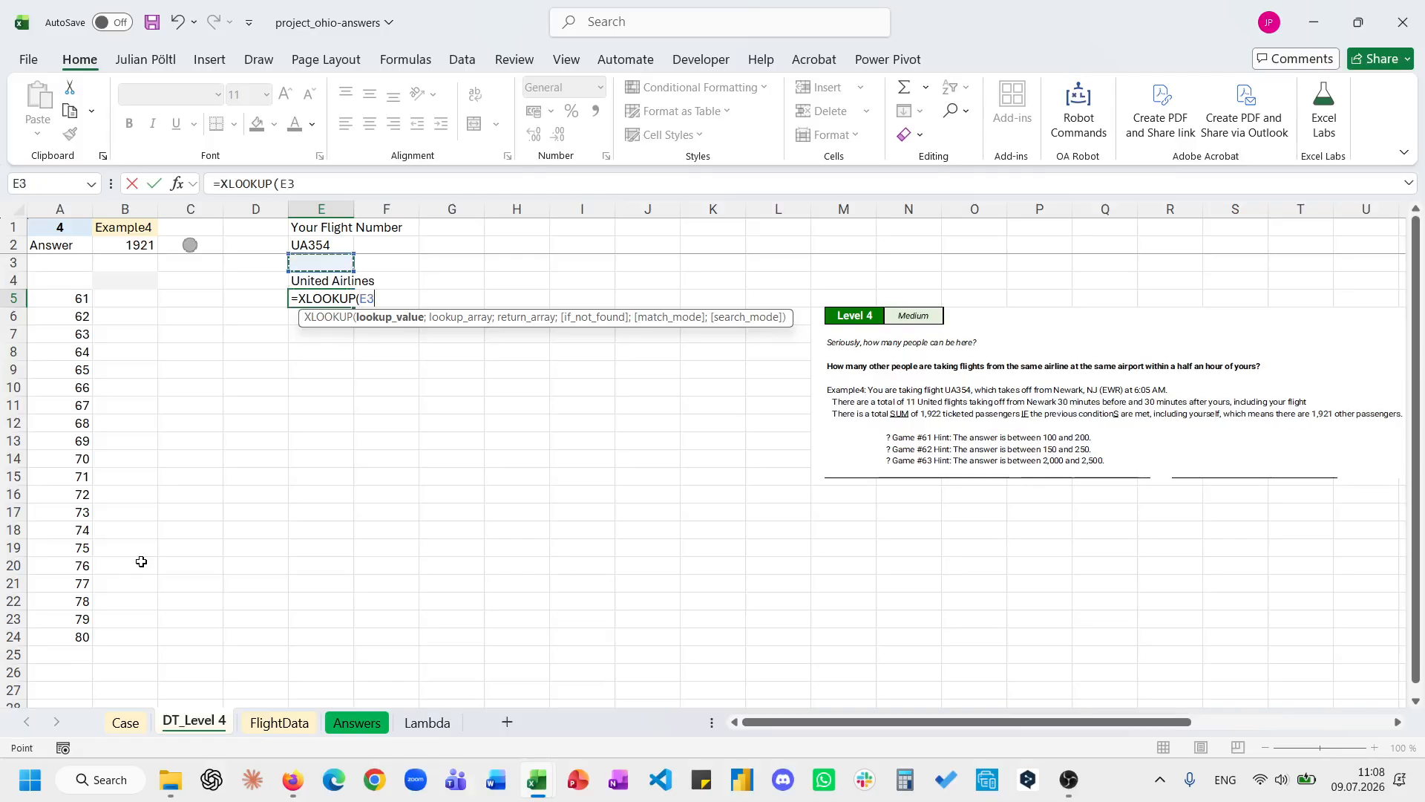
pyautogui.write(';')
# Set the flight numbers FlightData!C3:C22702 as the lookup array of the E5 formula.
pyautogui.click(272, 715)
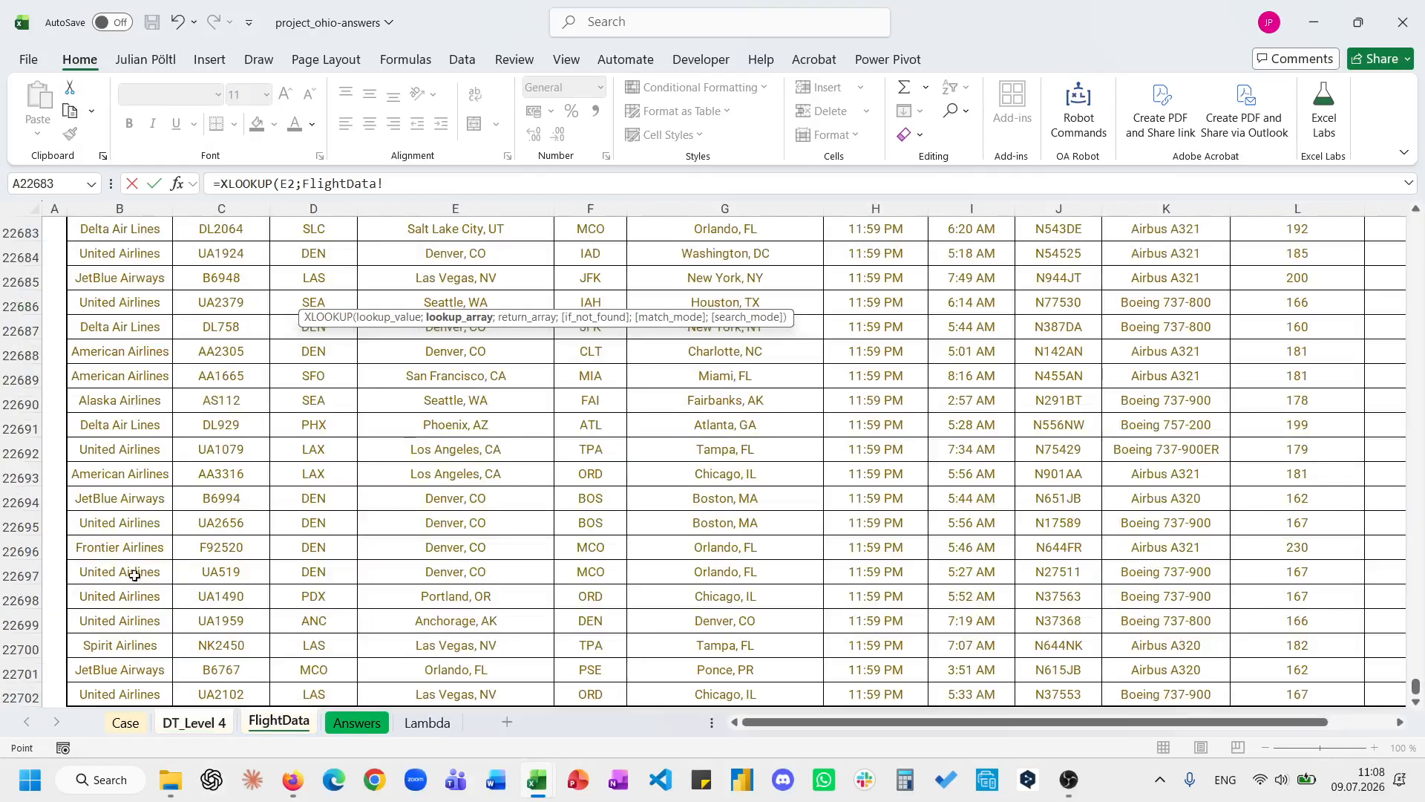
pyautogui.hotkey('ctrl', 'Up')
pyautogui.press('Right')
pyautogui.press('Down')
pyautogui.hotkey('ctrl', 'shift', 'Down')
pyautogui.write(';')
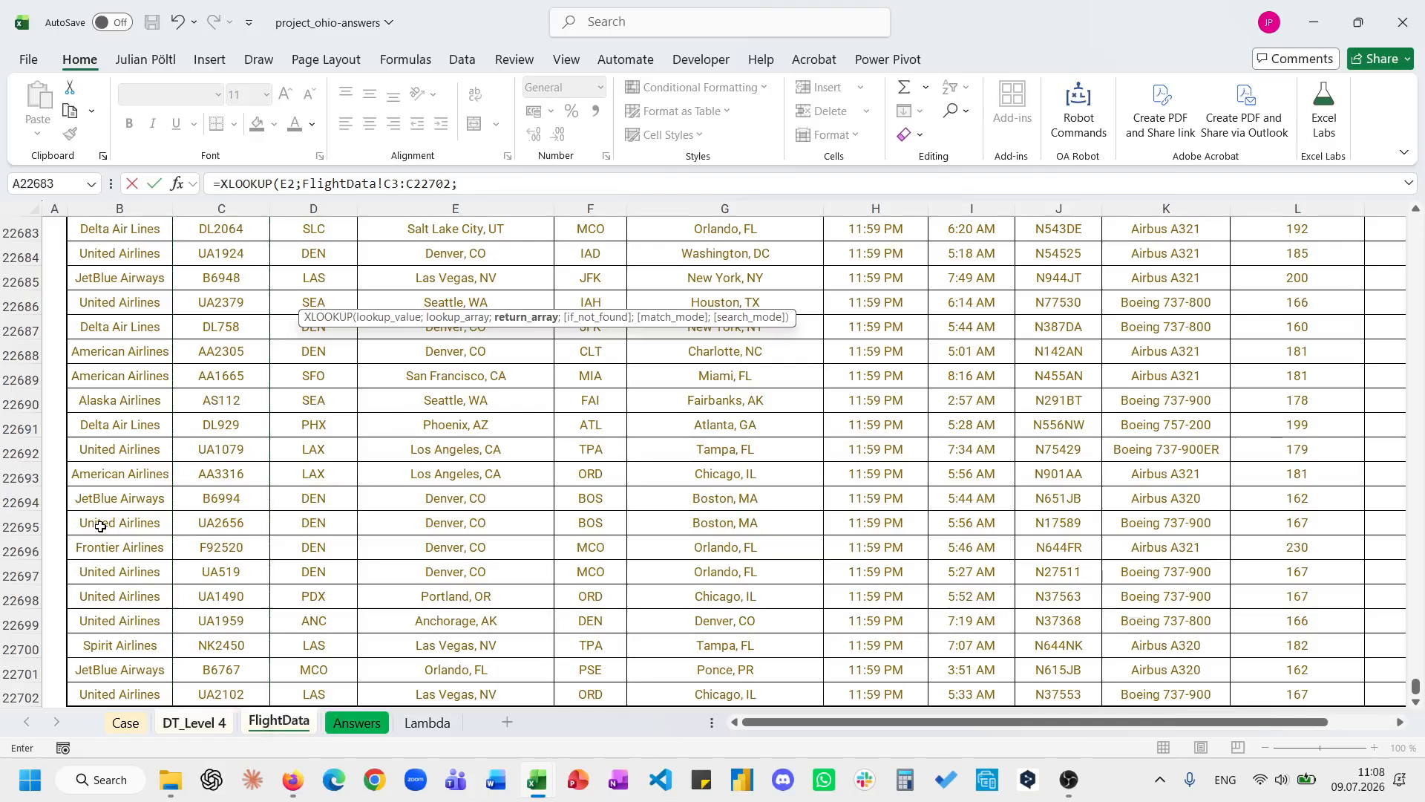
# Return the departure airport code from FlightData!D3:D22702 and commit the XLOOKUP in E5.
pyautogui.click(315, 570)
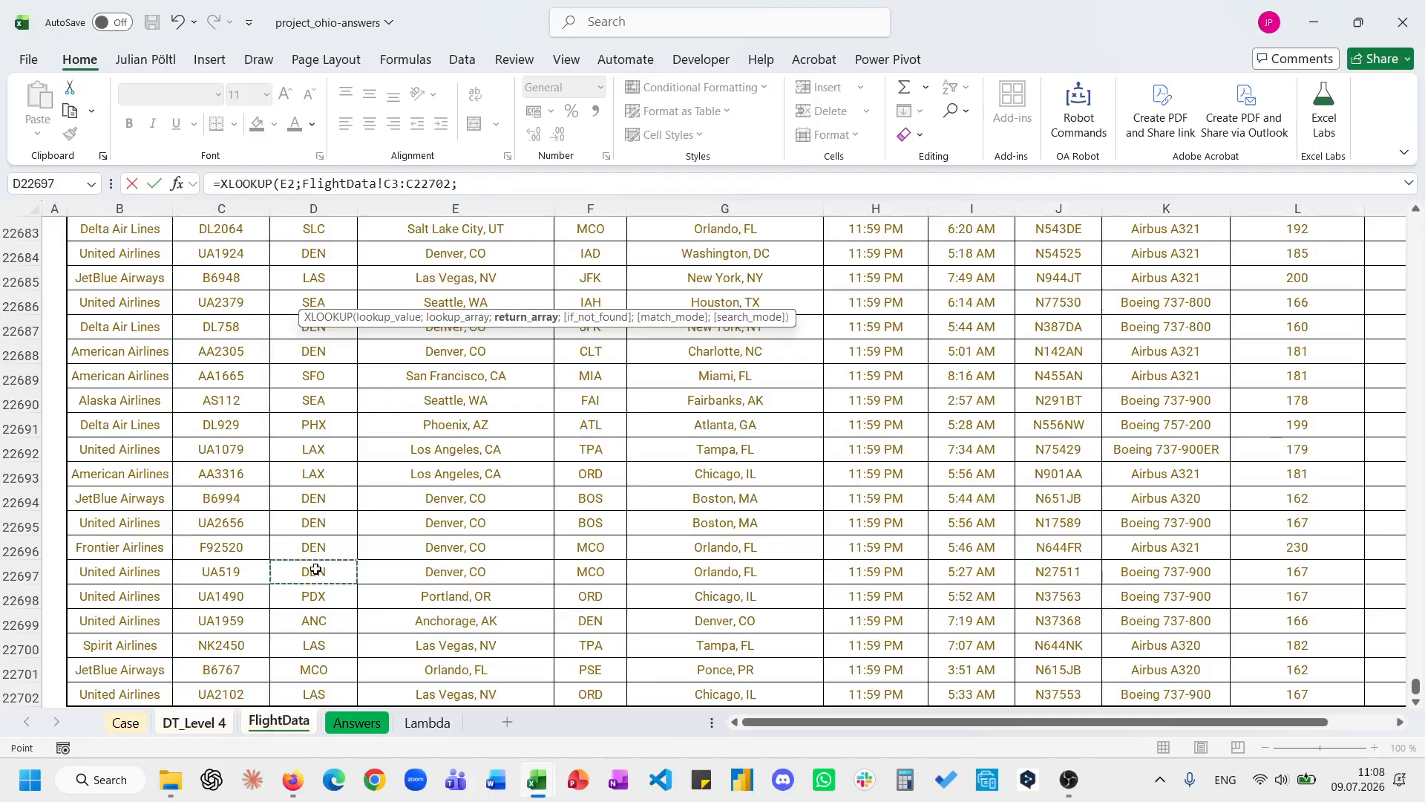
pyautogui.hotkey('ctrl', 'Up')
pyautogui.press('Down')
pyautogui.hotkey('ctrl', 'shift', 'Down')
pyautogui.write(')')
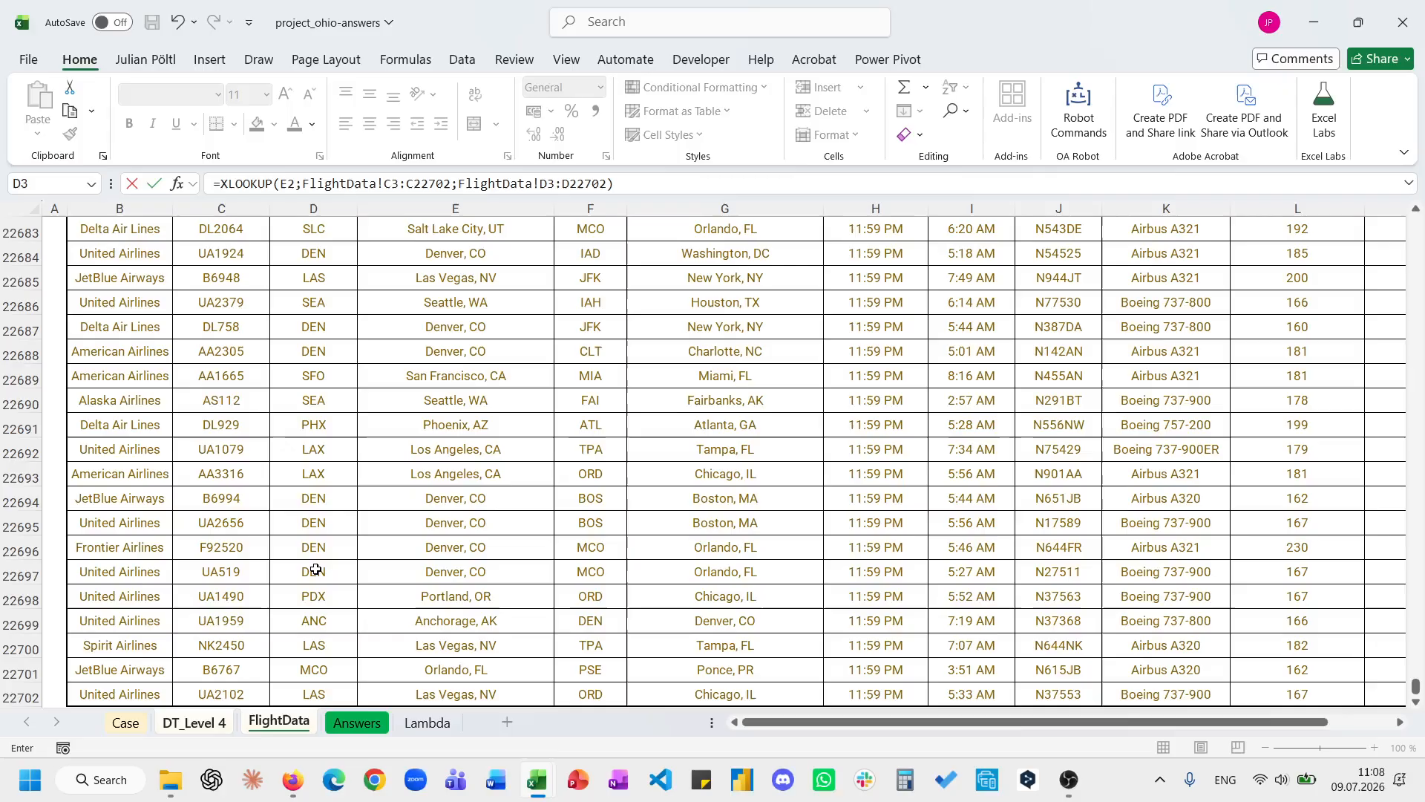
pyautogui.press('Return')
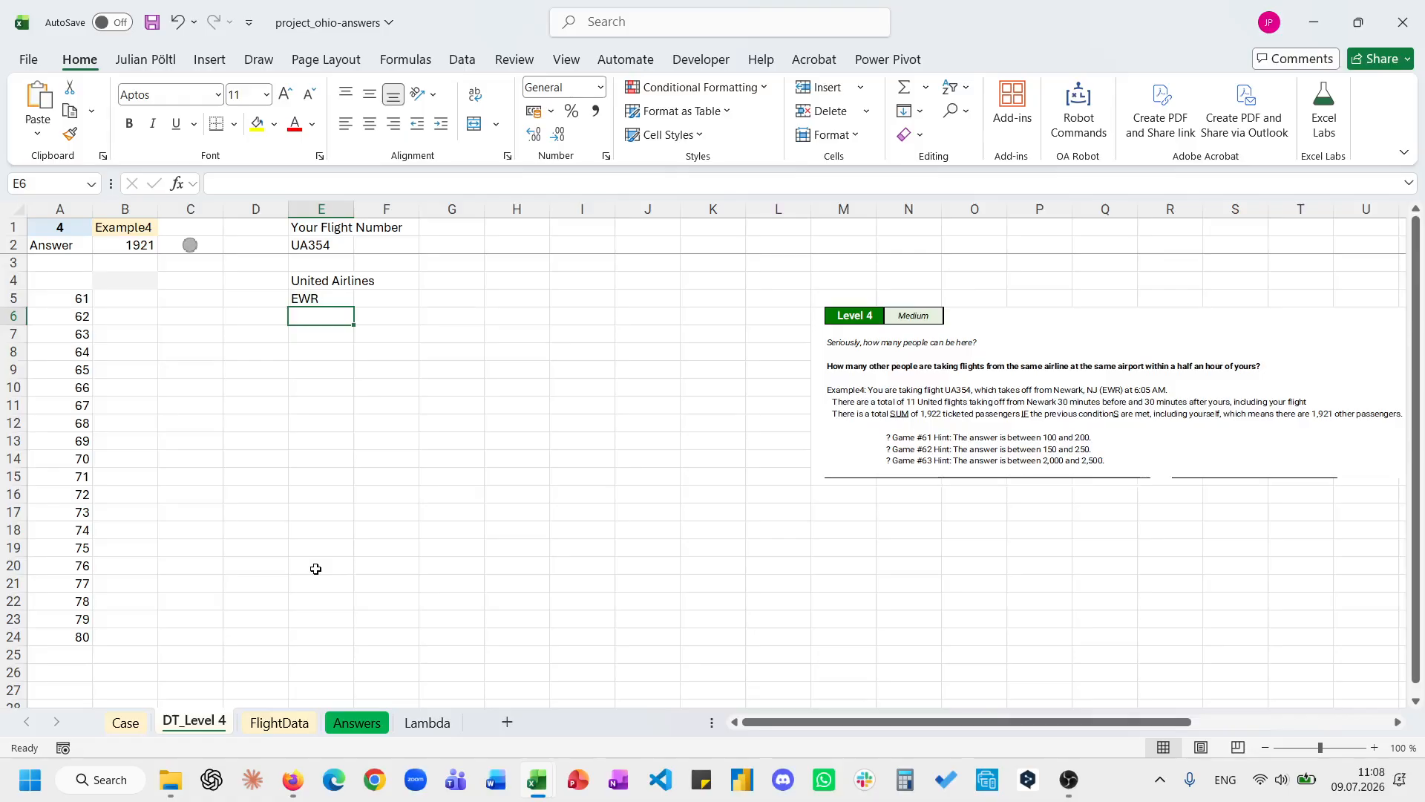
# Begin a third XLOOKUP in E6 with the flight number in E2 as the lookup value.
pyautogui.write('=xl')
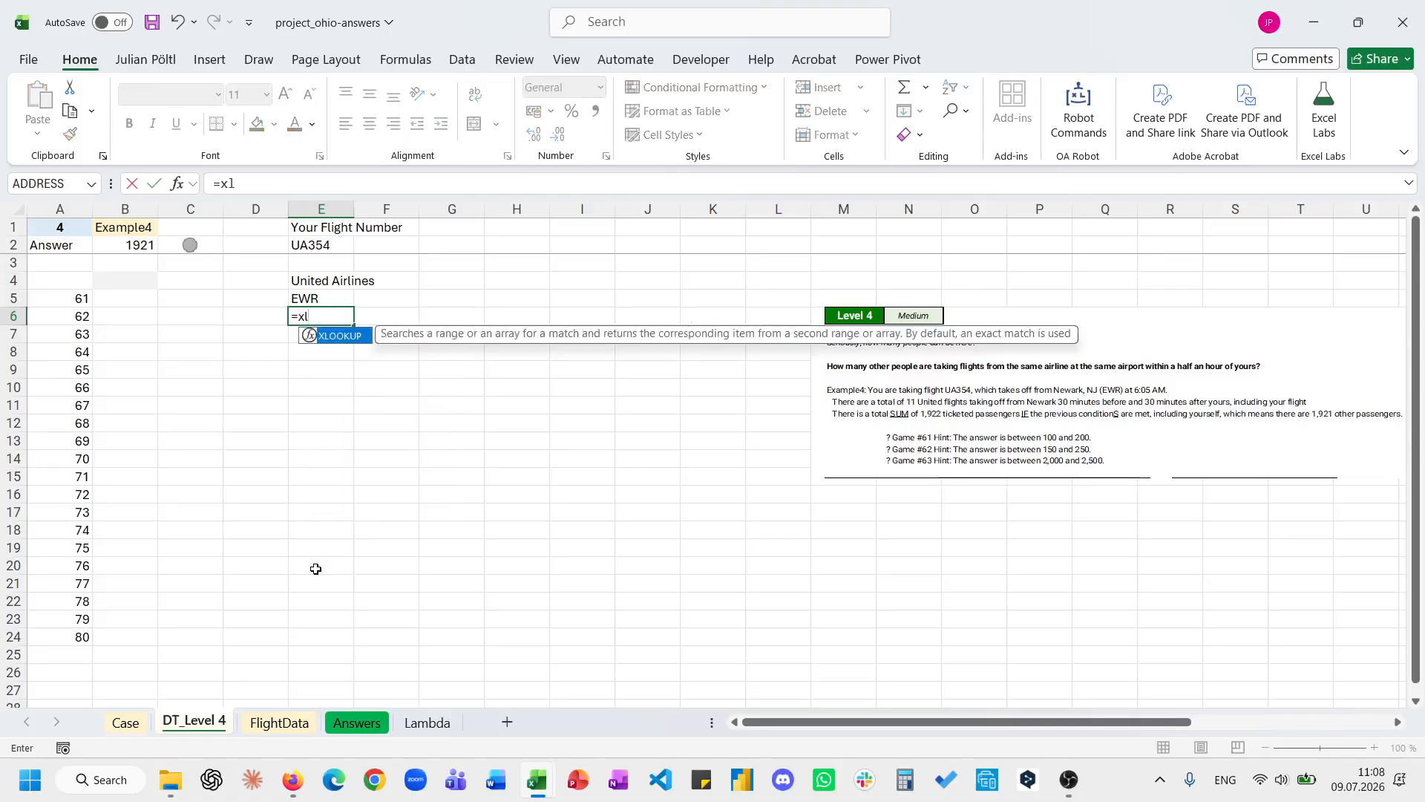
pyautogui.press('Tab')
pyautogui.press('Up')
pyautogui.press('Up')
pyautogui.press('Up')
pyautogui.press('Up')
pyautogui.press('Up')
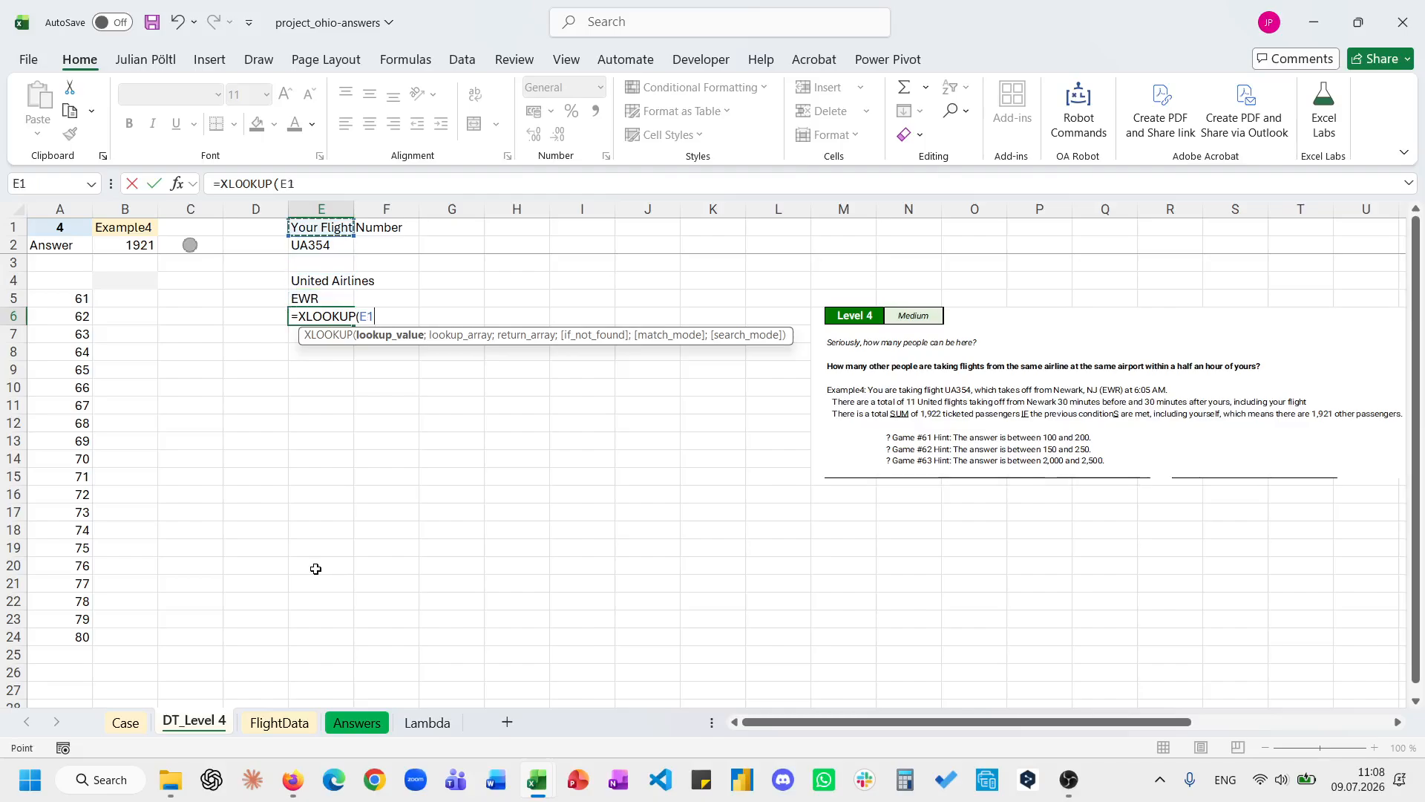
pyautogui.press('Down')
pyautogui.write(';')
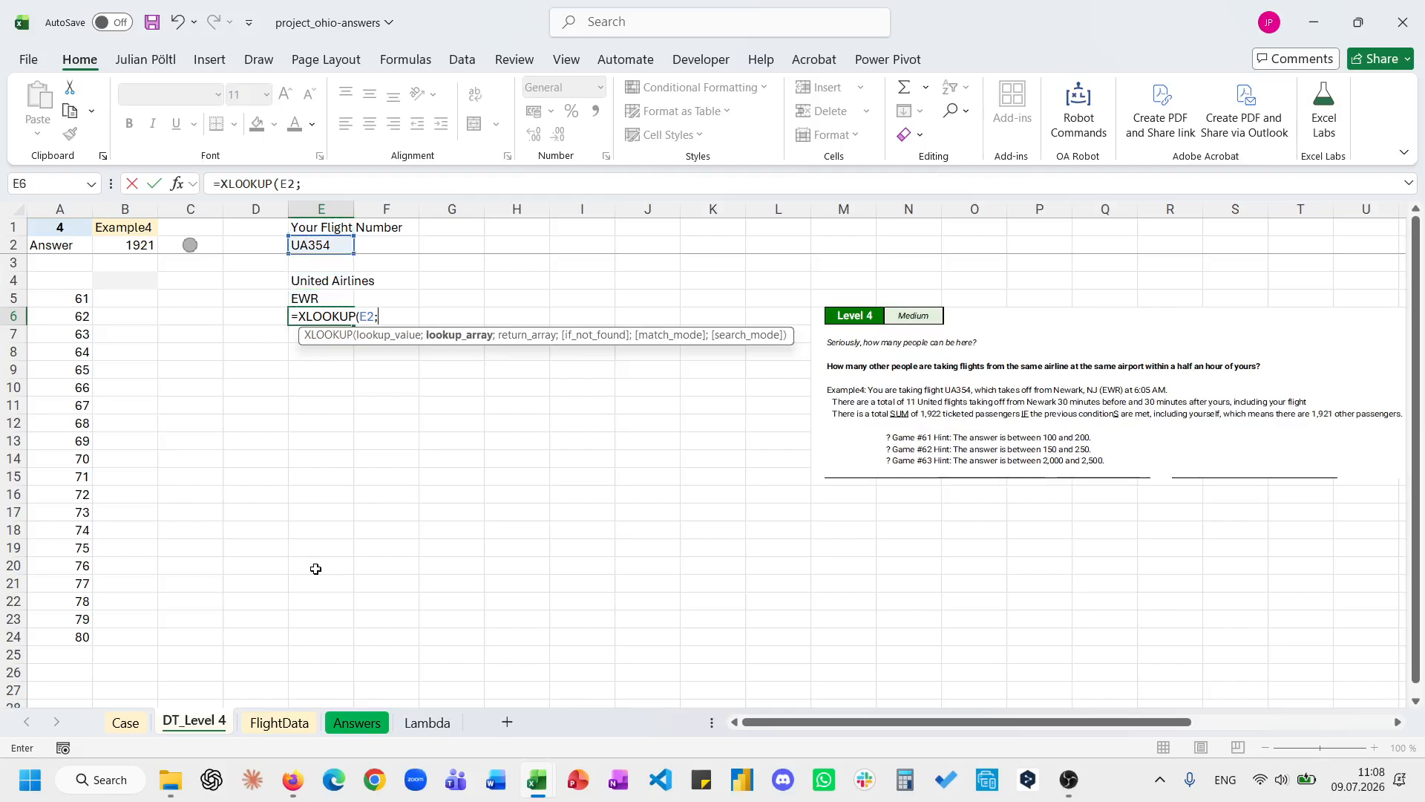
# Set the flight numbers FlightData!C3:C22702 as the lookup array of the E6 formula.
pyautogui.click(279, 722)
pyautogui.click(220, 502)
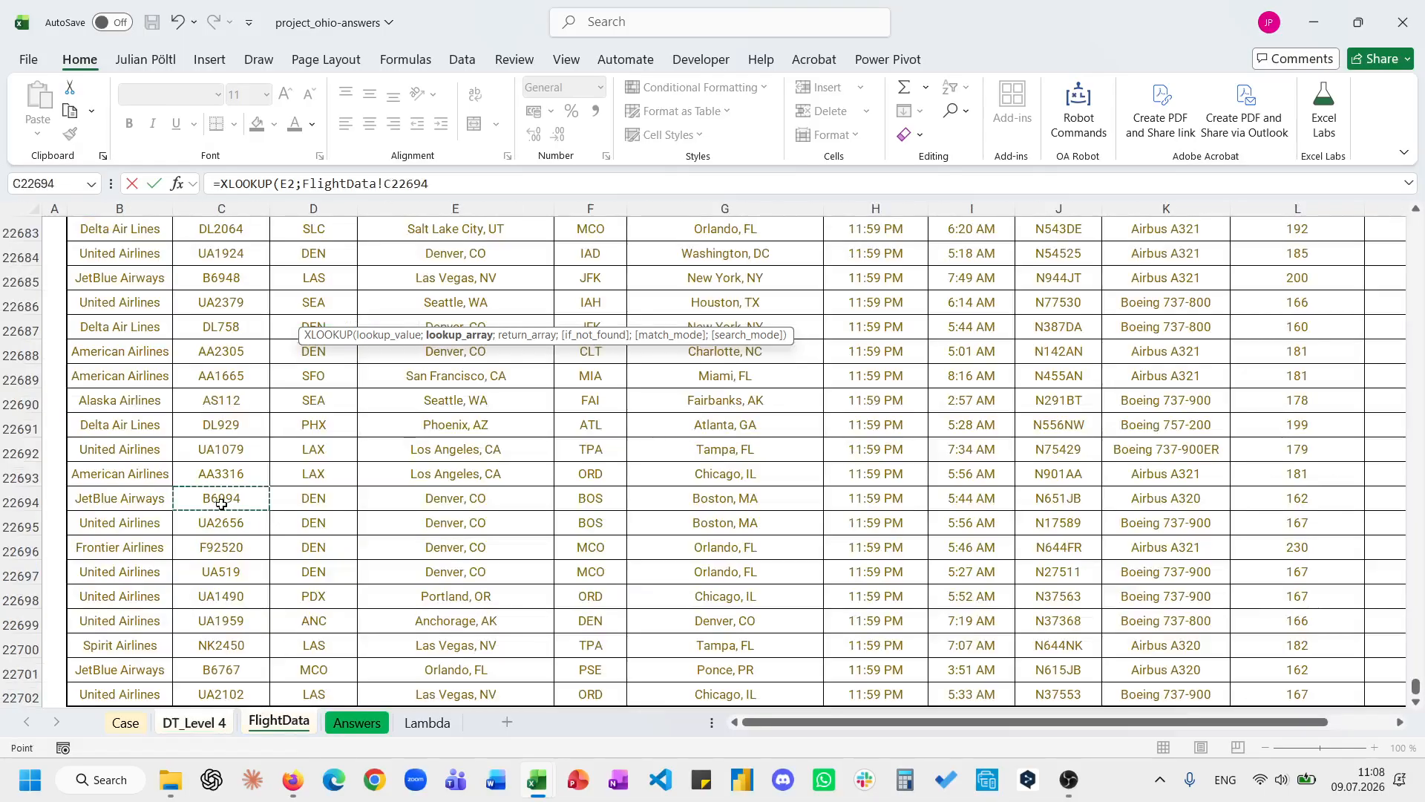
pyautogui.hotkey('ctrl', 'Up')
pyautogui.press('Down')
pyautogui.hotkey('ctrl', 'shift', 'Down')
pyautogui.write(';')
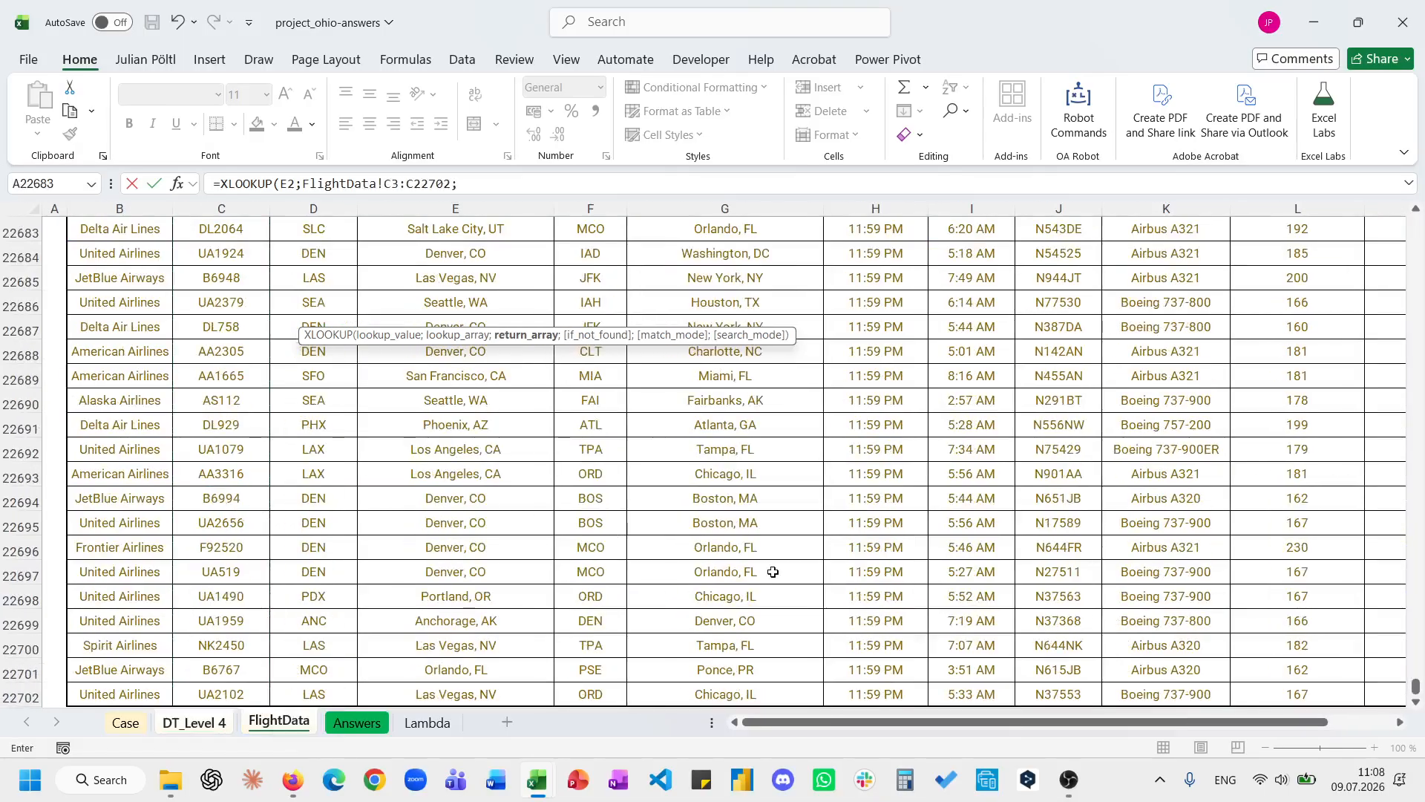
# Return the departure time from FlightData!H3:H22702 and commit the XLOOKUP in E6.
pyautogui.click(894, 577)
pyautogui.hotkey('ctrl', 'Up')
pyautogui.press('Down')
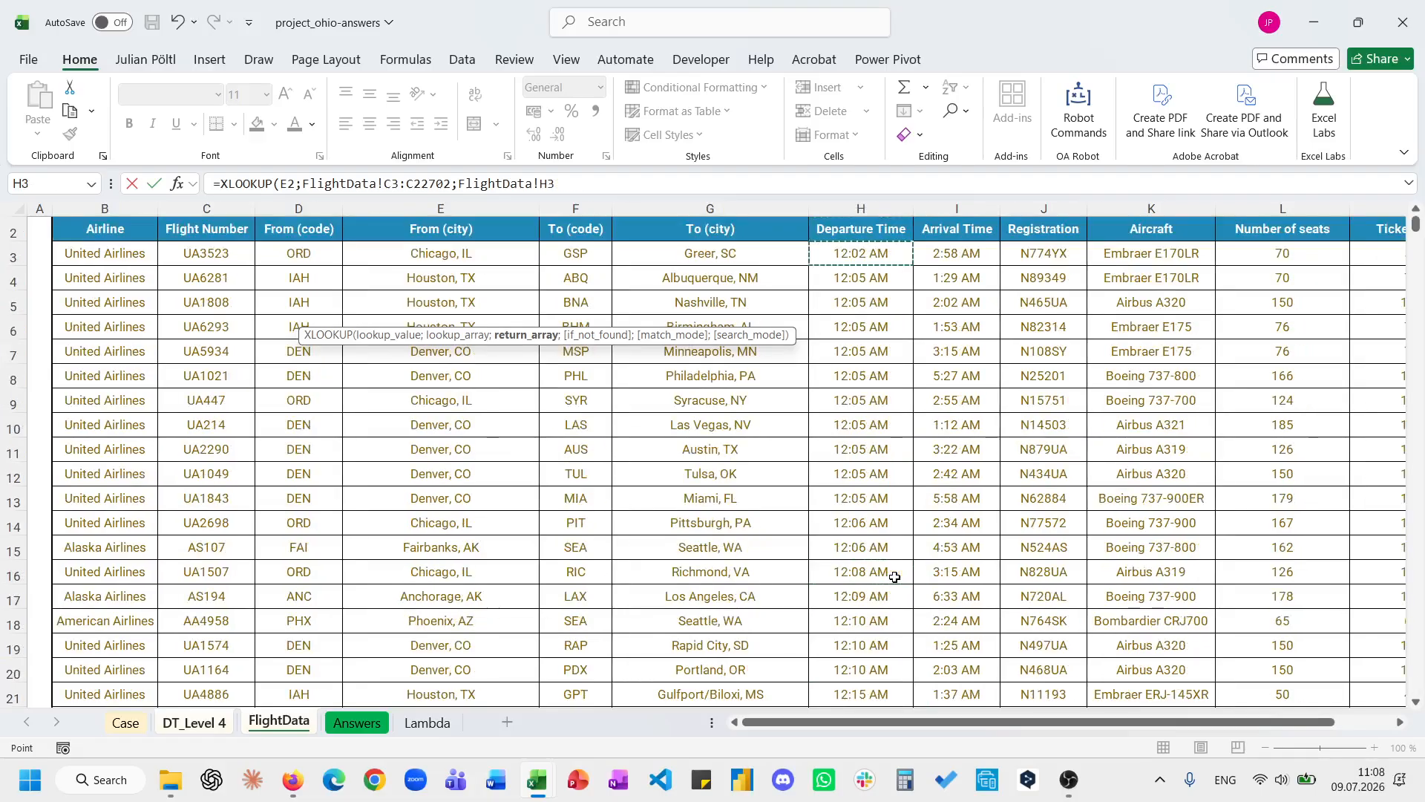
pyautogui.hotkey('ctrl', 'shift', 'Down')
pyautogui.press('Return')
# Format the departure time in E6 with the Time number format.
pyautogui.press('Up')
pyautogui.press('Right')
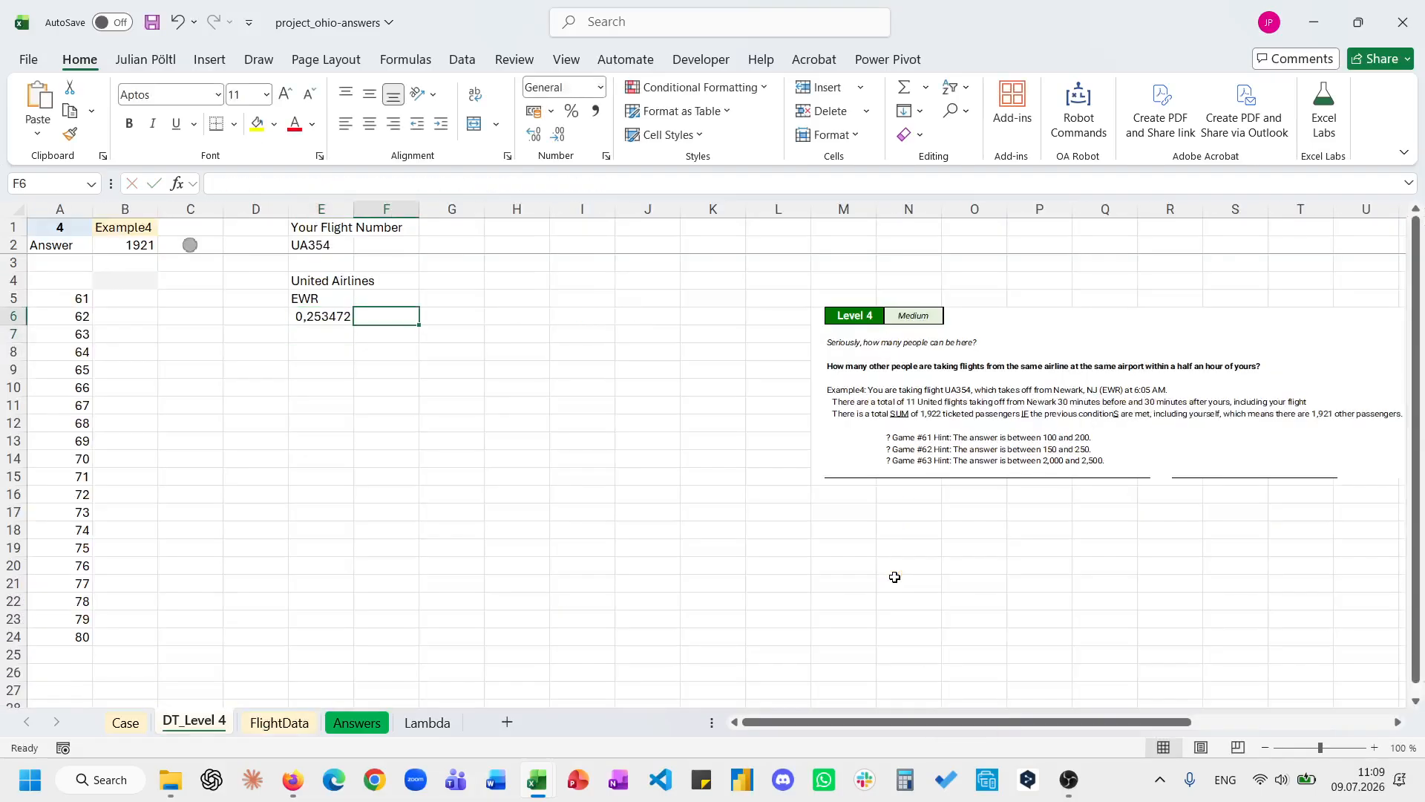
pyautogui.press('Left')
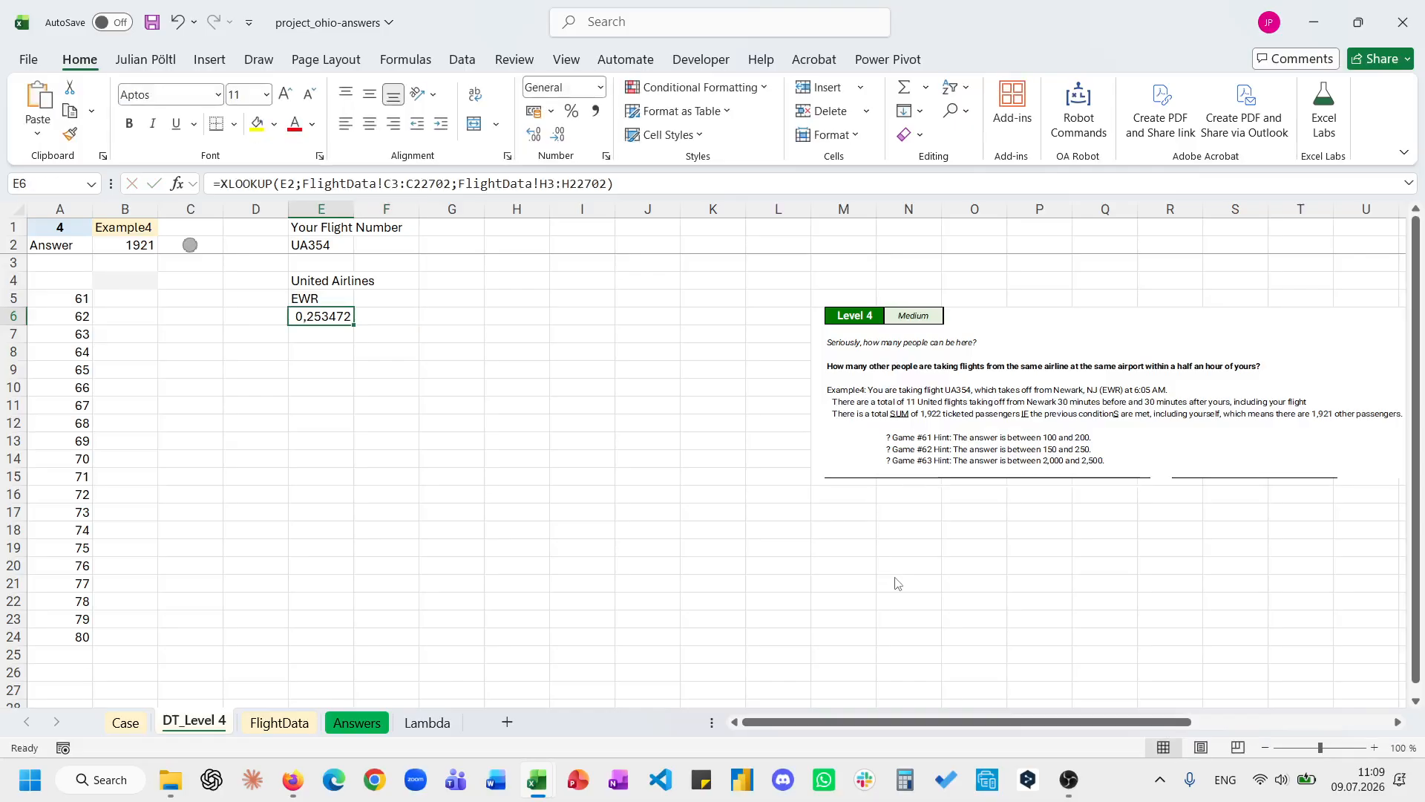
pyautogui.press('alt')
pyautogui.write('hnT')
pyautogui.press('Return')
# Calculate the lower time limit in F6, half an hour before departure, with =E6-,5/24.
pyautogui.press('Right')
pyautogui.write('=')
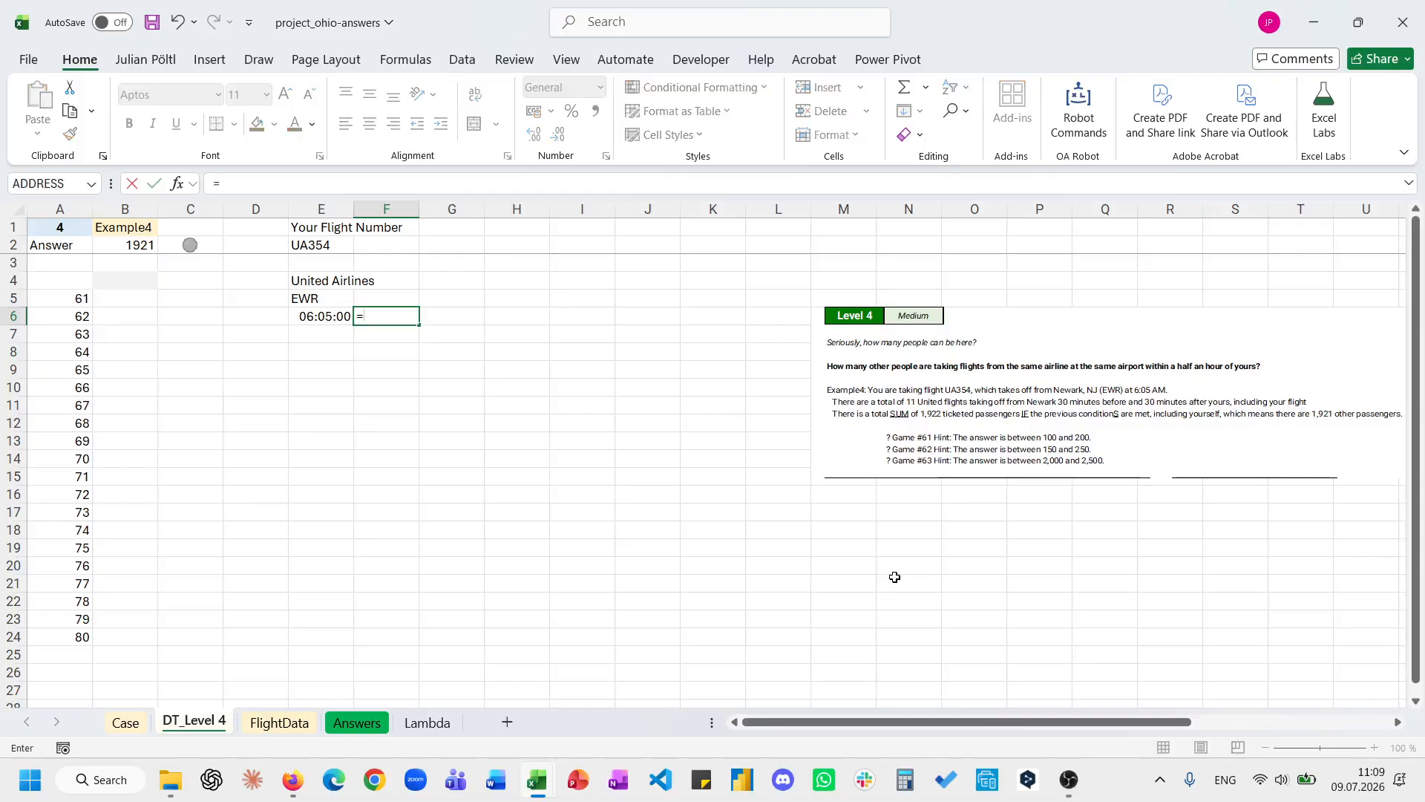
pyautogui.press('Left')
pyautogui.write('-')
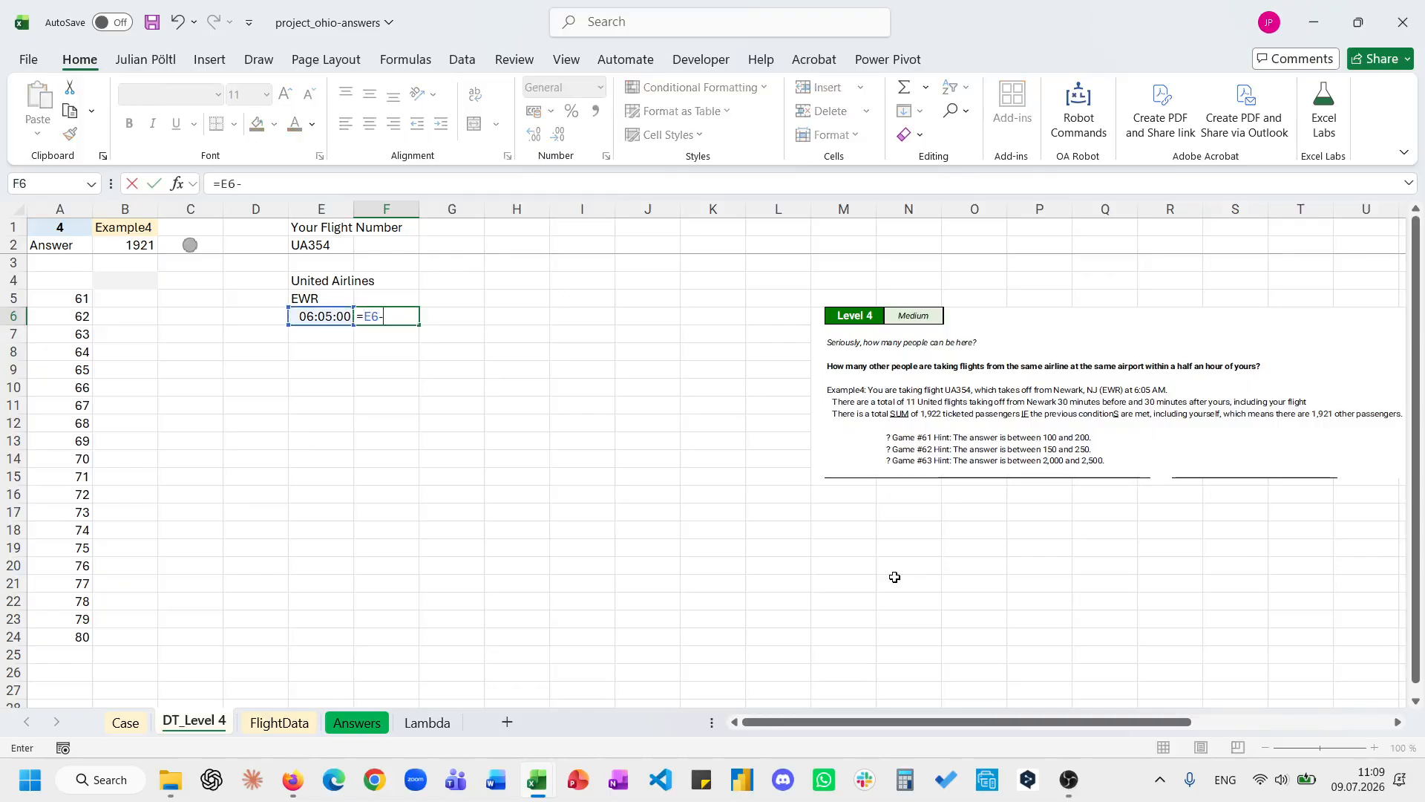
pyautogui.write(',5/24')
pyautogui.press('Tab')
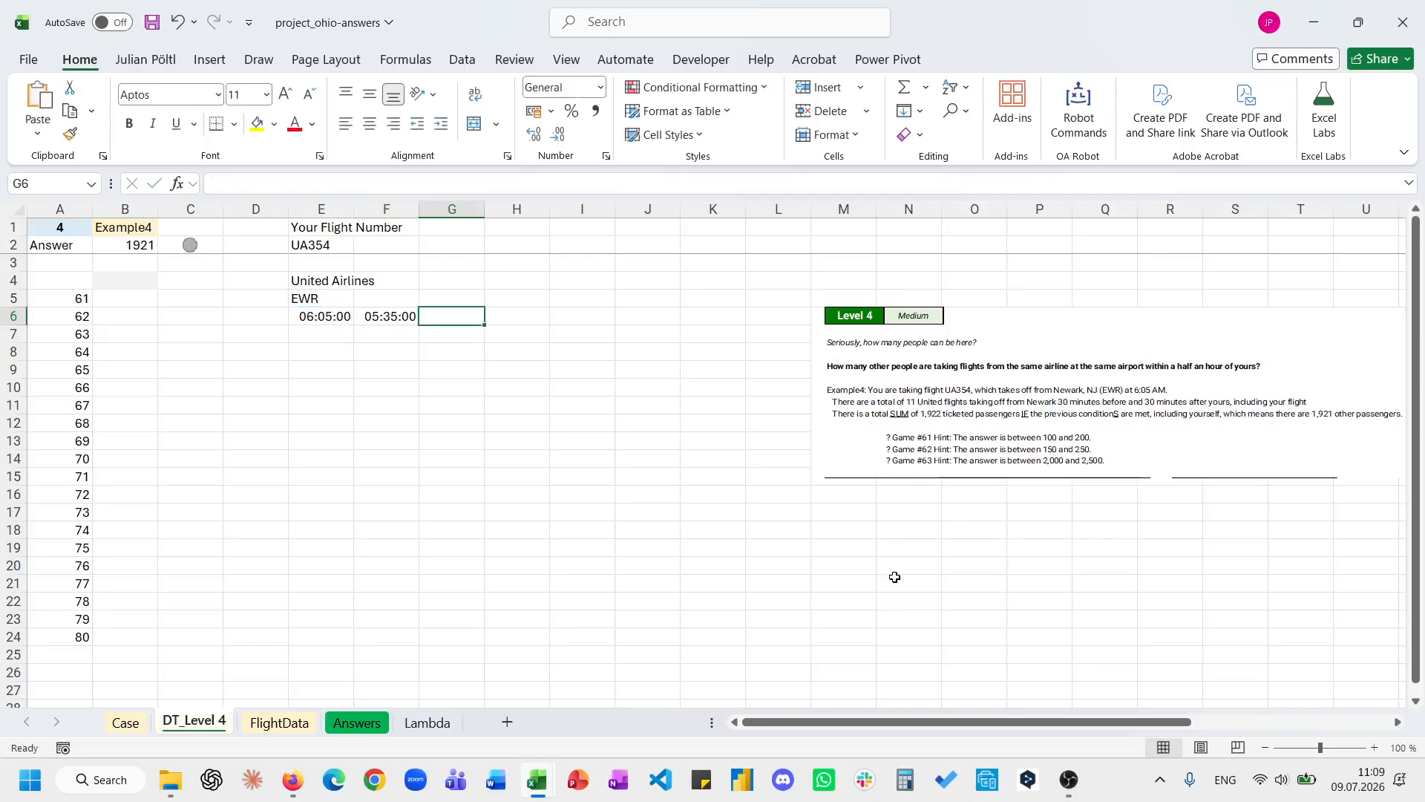
# Calculate the upper time limit in G6, half an hour after departure, with =E6+,5/24.
pyautogui.write('=')
pyautogui.press('Left')
pyautogui.press('Left')
pyautogui.write('+')
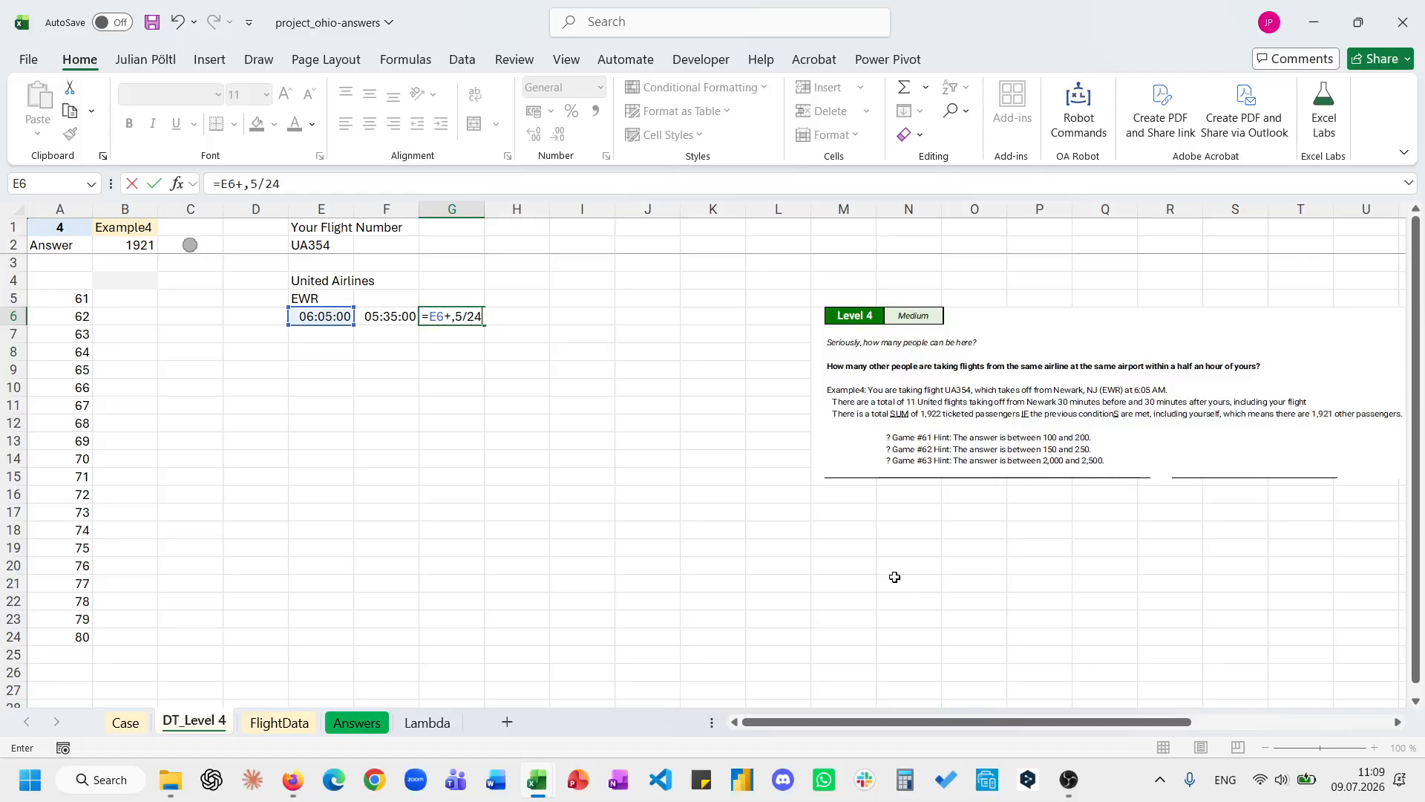
pyautogui.press('Return')
# Begin a SUMIFS formula in E8 of the Level 4 sheet.
pyautogui.click(318, 351)
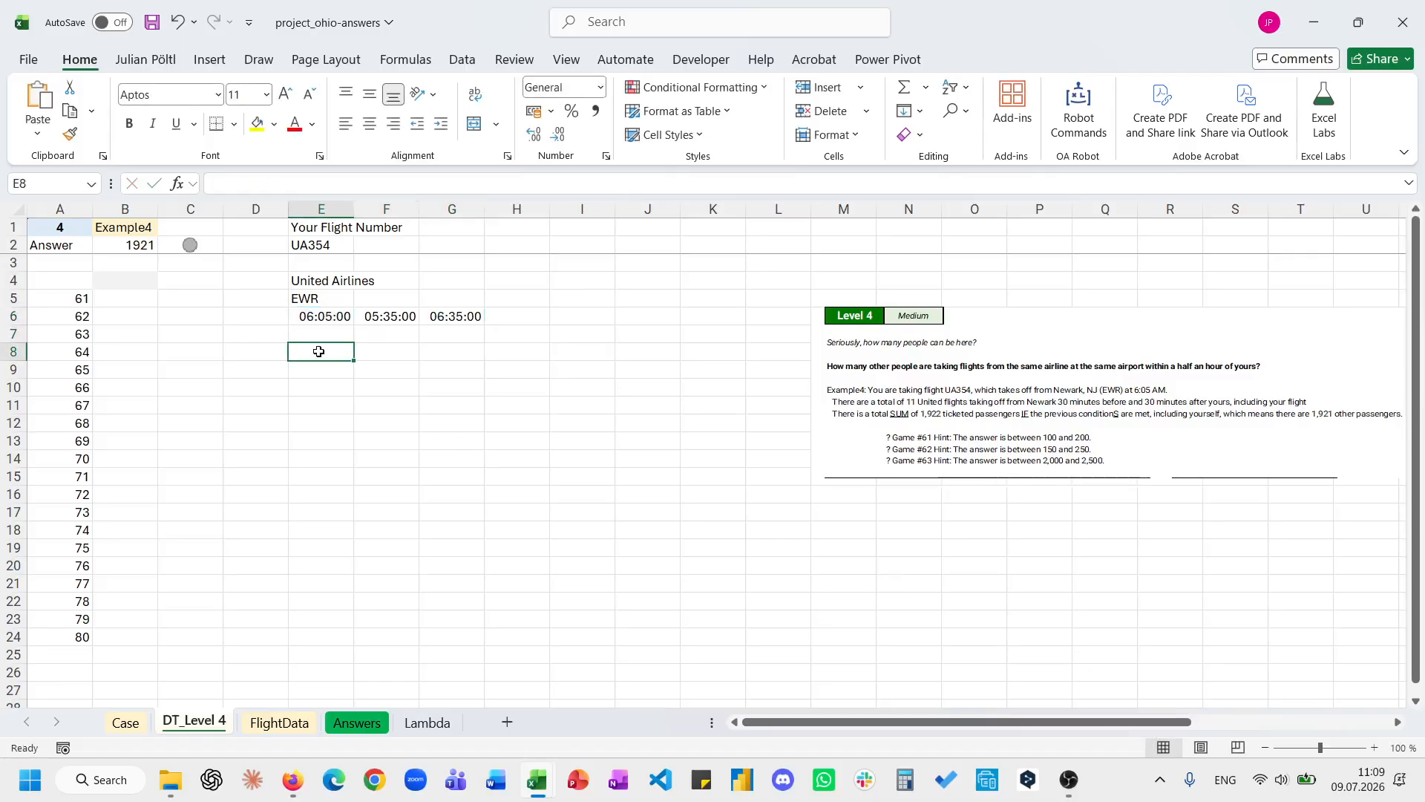
pyautogui.write('=sumi')
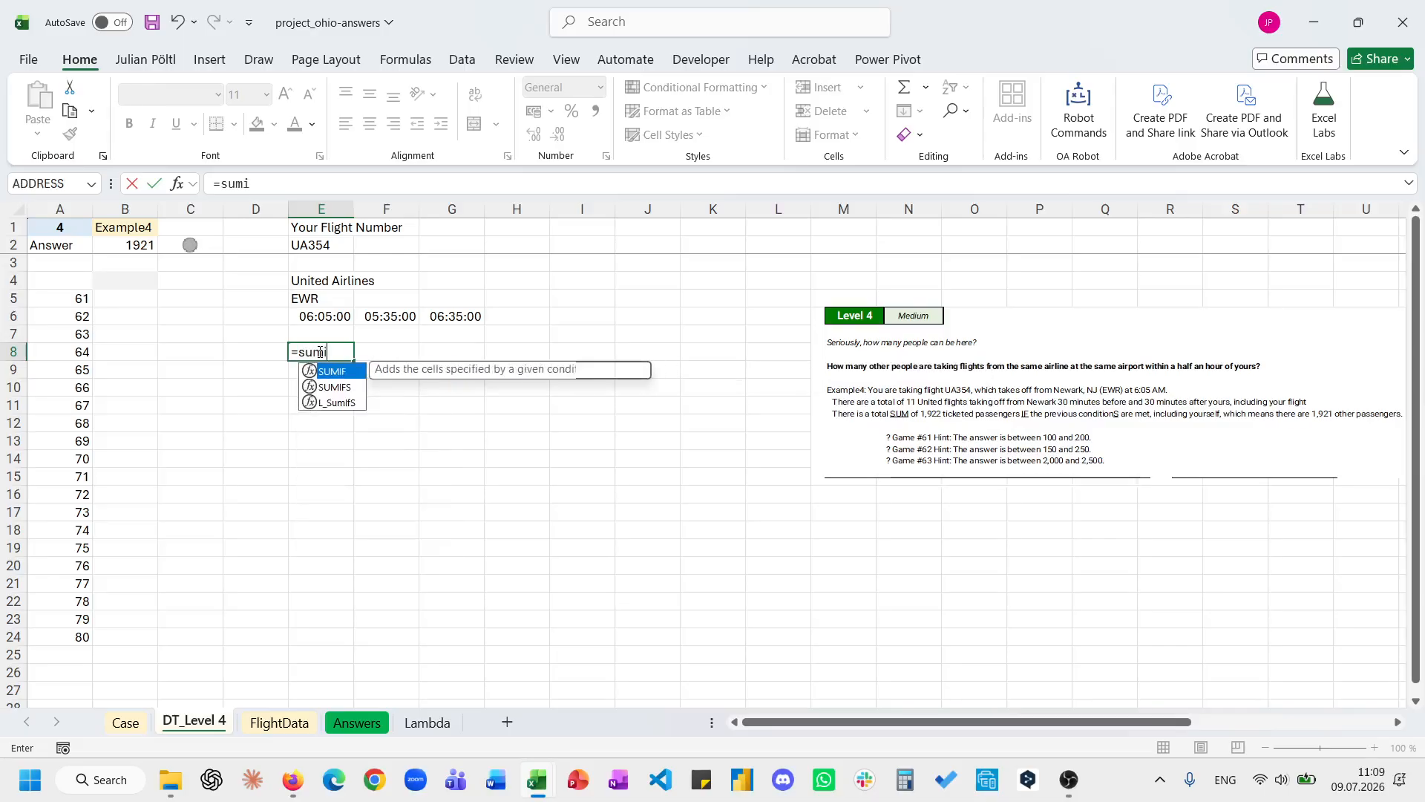
pyautogui.press('Left')
pyautogui.click(318, 352)
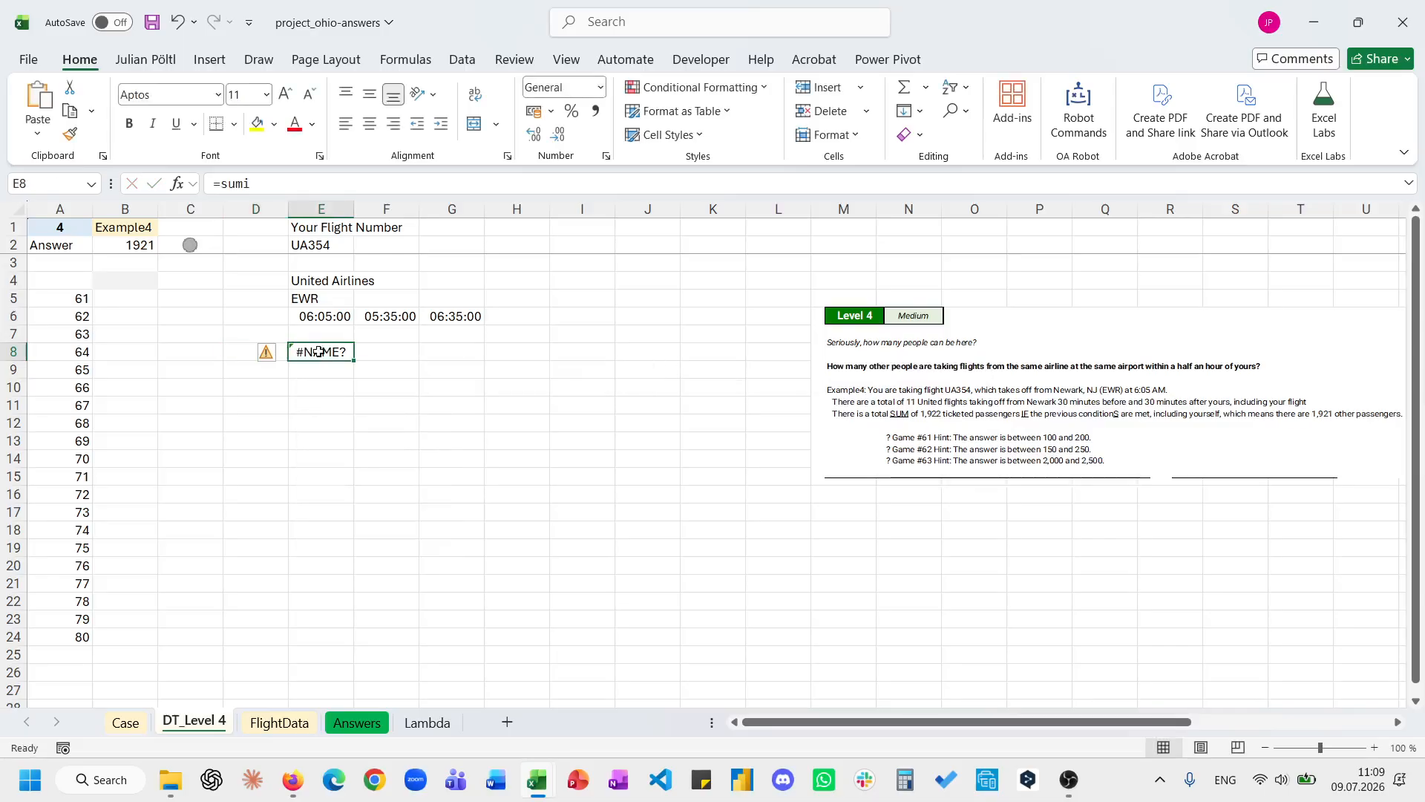
pyautogui.doubleClick(319, 351)
pyautogui.press('Down')
pyautogui.press('Tab')
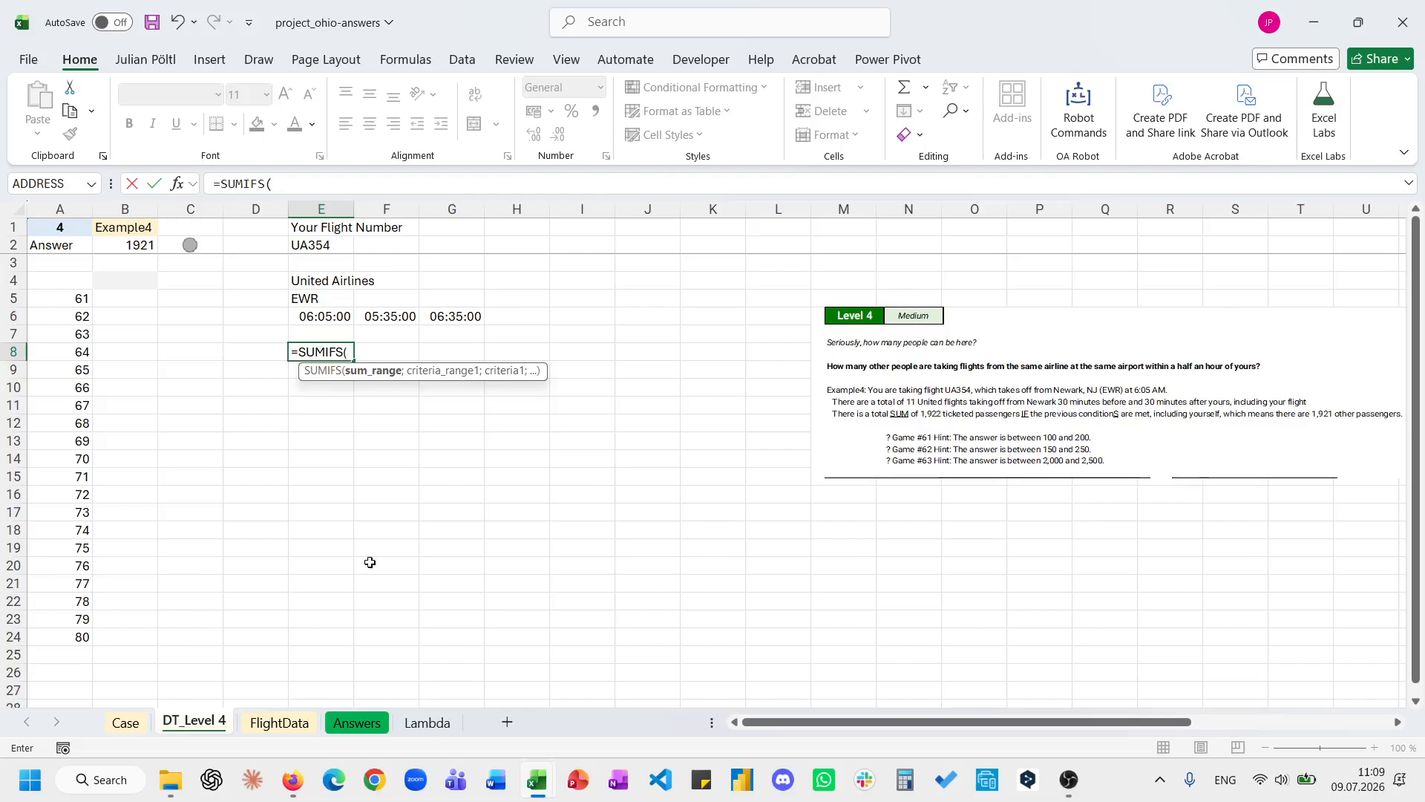
# Set the tickets sold in FlightData!$M$3:$M$22702 as the SUMIFS sum range with absolute references.
pyautogui.click(279, 722)
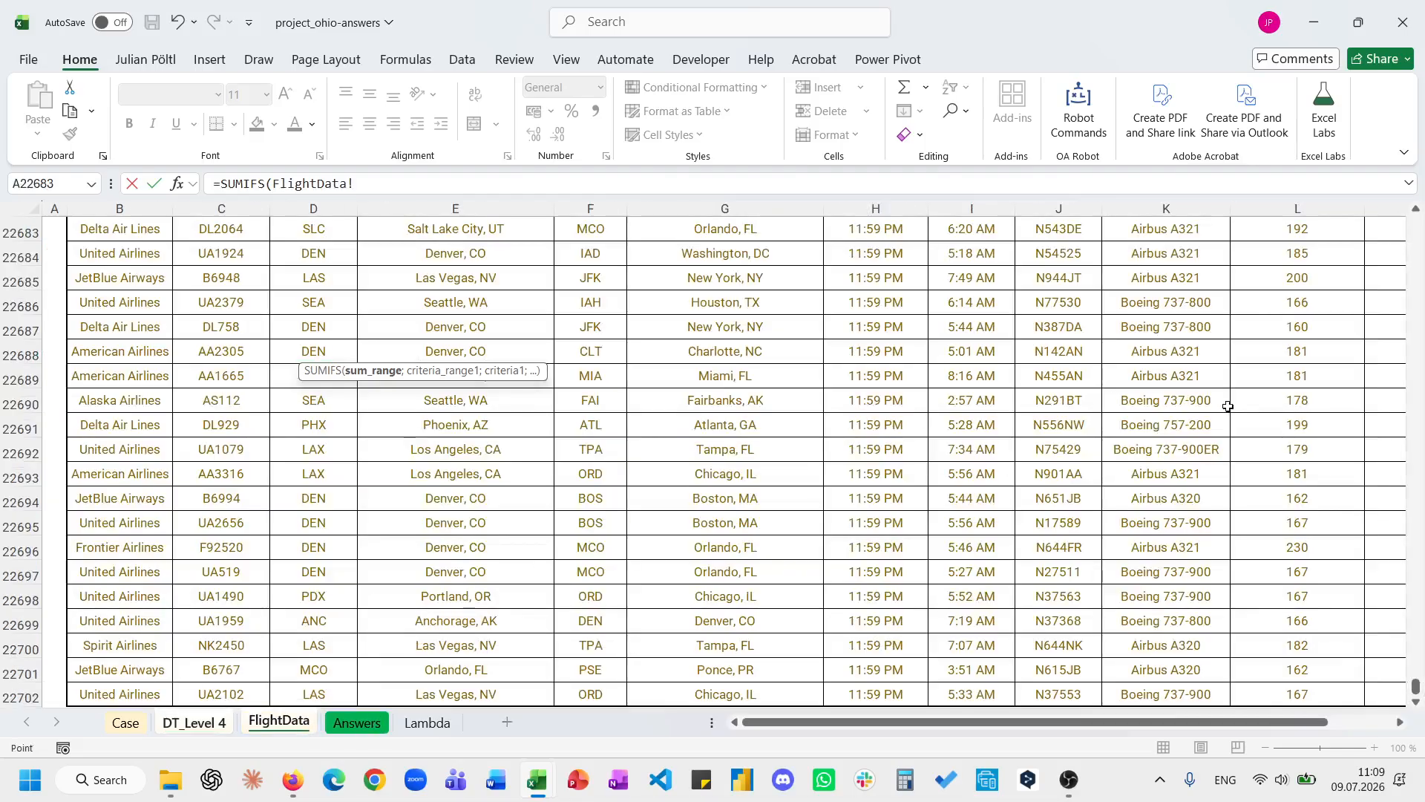
pyautogui.hscroll(3, 1281, 418)
pyautogui.click(1225, 380)
pyautogui.hotkey('ctrl', 'Up')
pyautogui.press('Down')
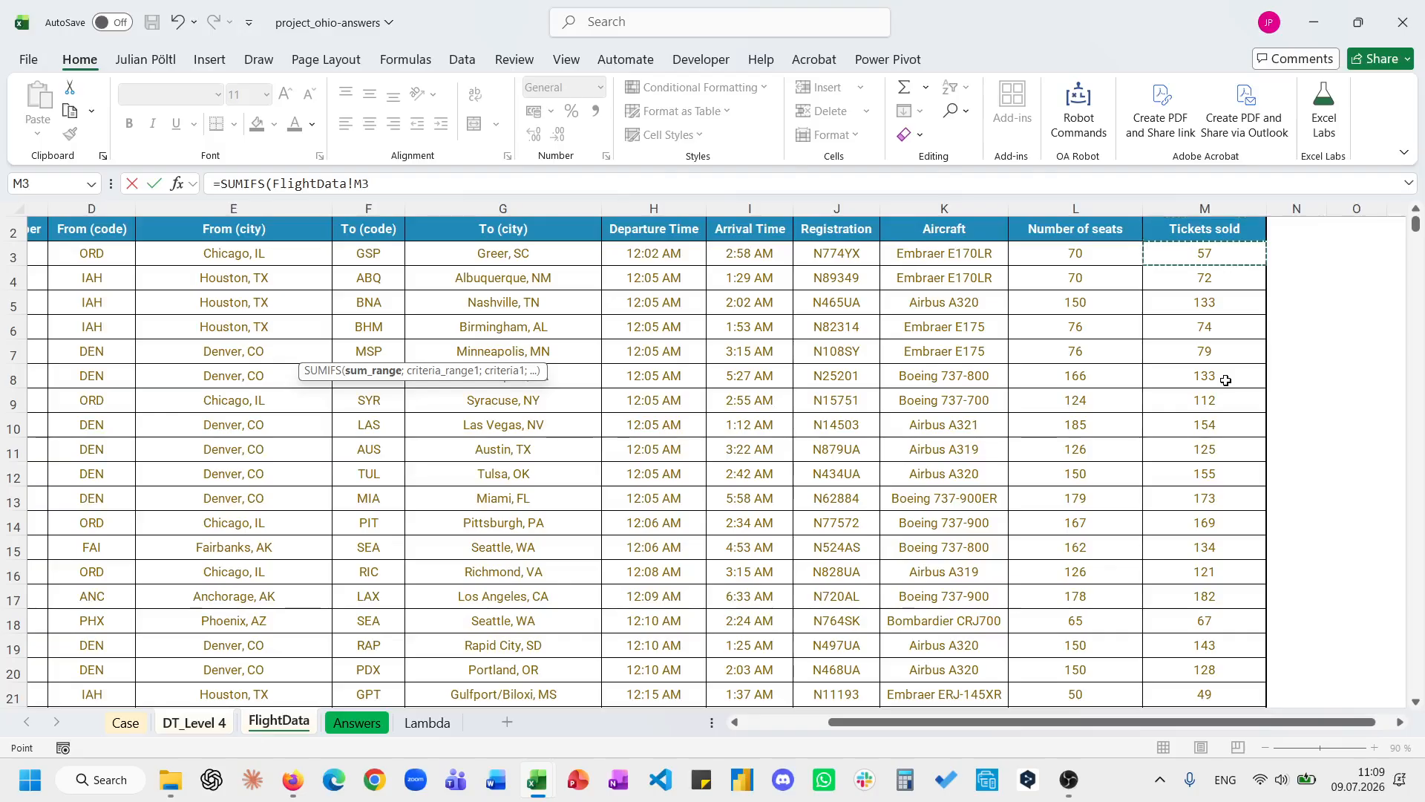
pyautogui.hotkey('ctrl', 'shift', 'Down')
pyautogui.press('F4')
pyautogui.write(';')
# Add the airline column FlightData!$B$3:$B$22702 as the first SUMIFS criteria range, with the airline in E4 of DT_Level 4 as its criterion.
pyautogui.hscroll(-3, 522, 473)
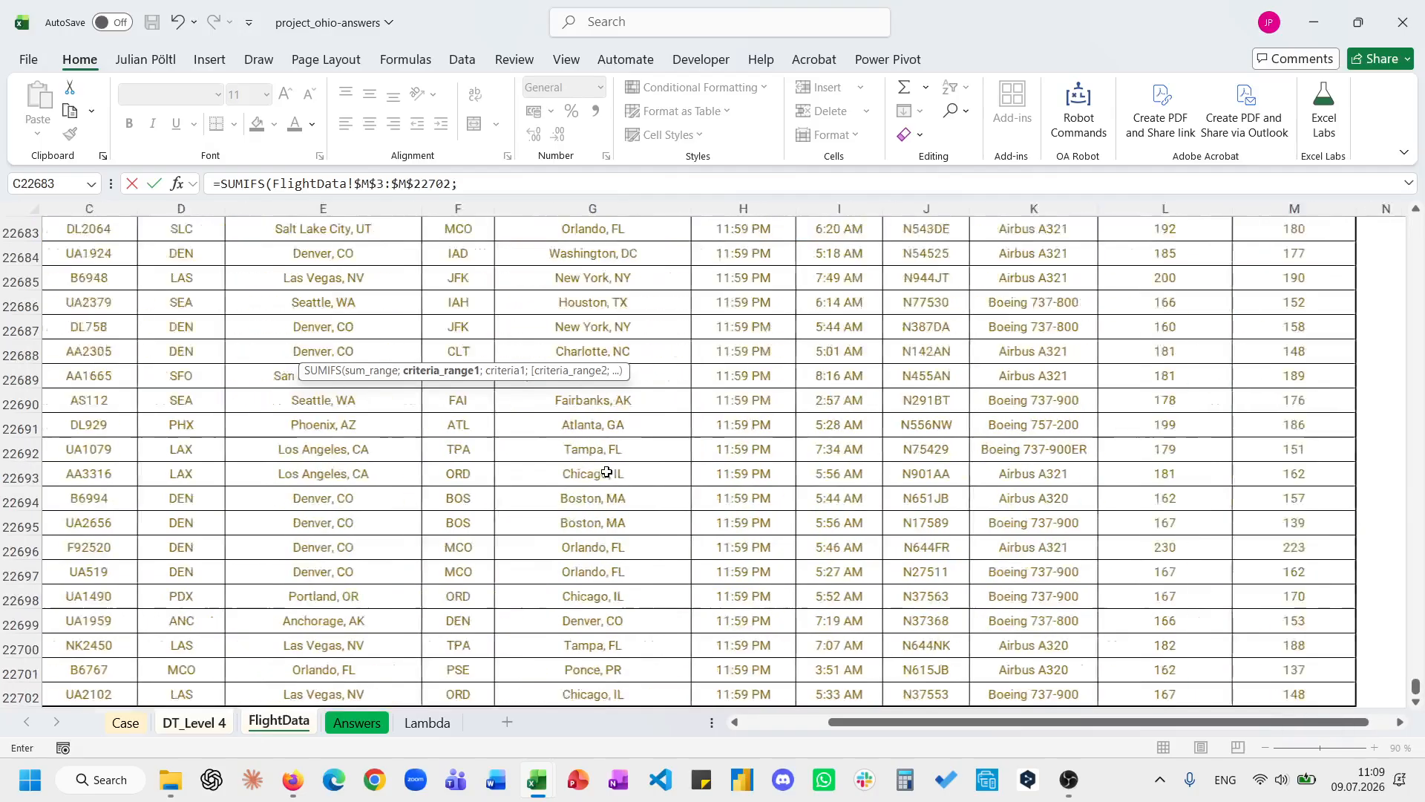
pyautogui.click(99, 473)
pyautogui.click(98, 474)
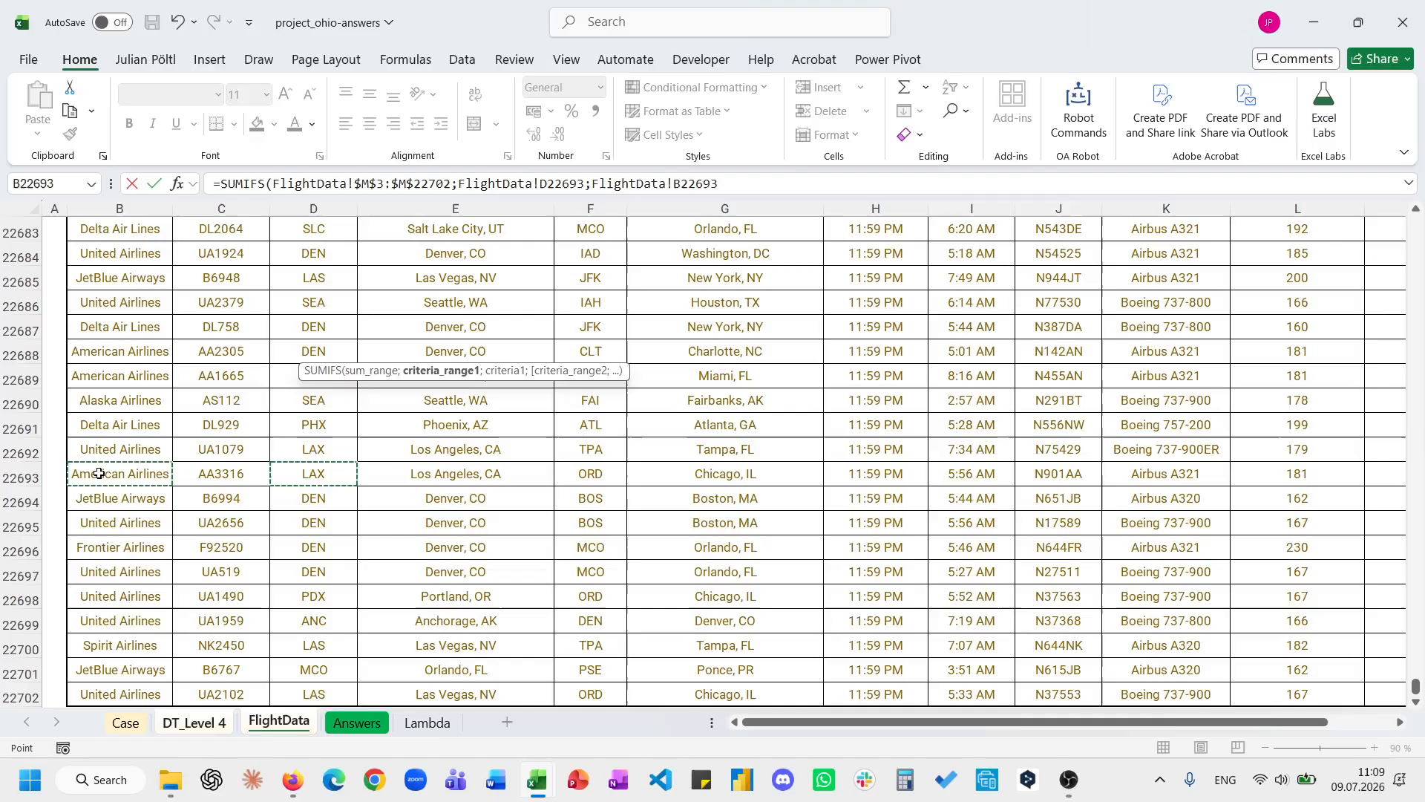
pyautogui.hotkey('ctrl', 'Up')
pyautogui.press('Down')
pyautogui.hotkey('ctrl', 'shift', 'Down')
pyautogui.press('F4')
pyautogui.write(';')
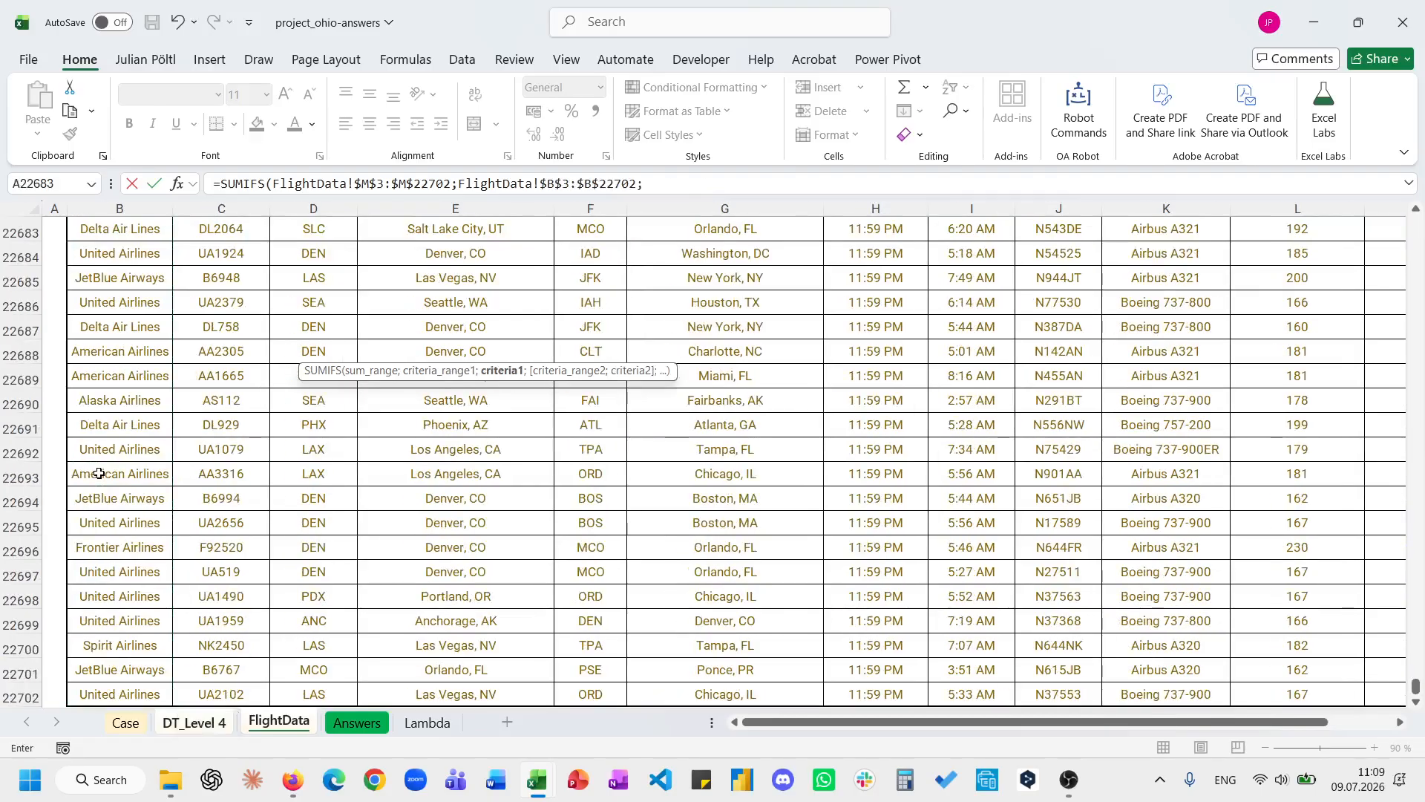
pyautogui.click(187, 724)
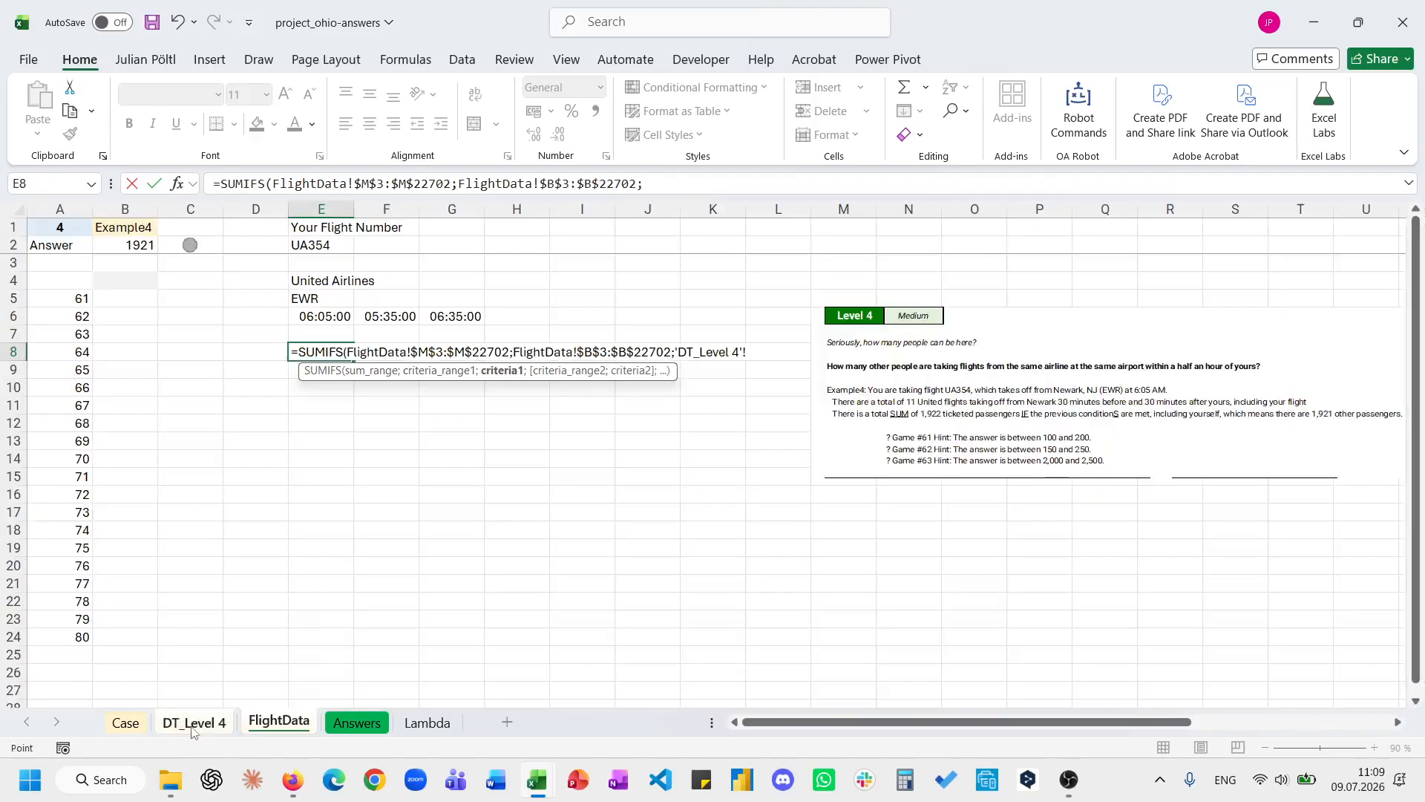
pyautogui.click(323, 282)
pyautogui.write(';')
# Add the departure airport codes FlightData!$D$3:$D$22702 as the second criteria range, with E5 of DT_Level 4 as its criterion.
pyautogui.click(281, 721)
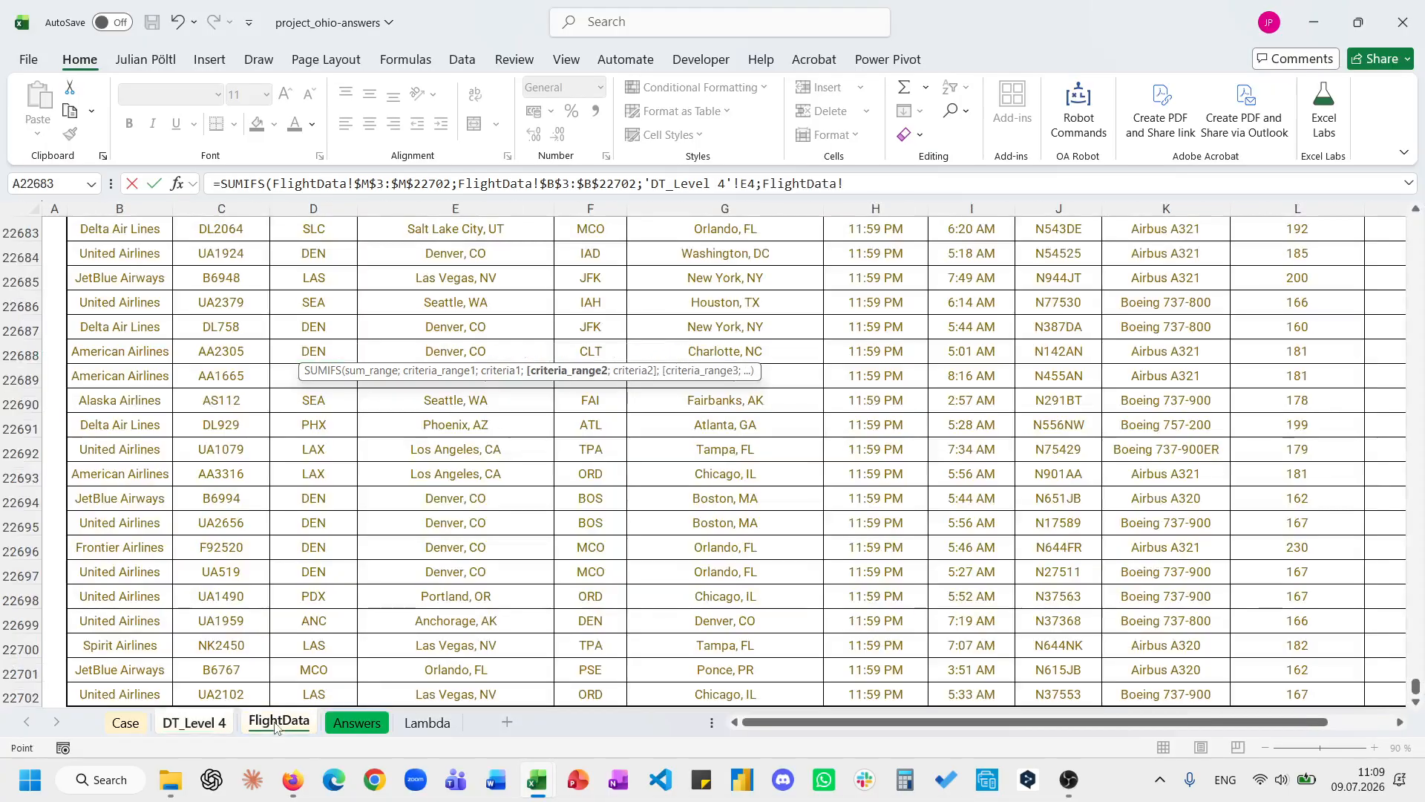
pyautogui.click(331, 572)
pyautogui.hotkey('ctrl', 'Up')
pyautogui.press('Down')
pyautogui.hotkey('ctrl', 'shift', 'Down')
pyautogui.press('F4')
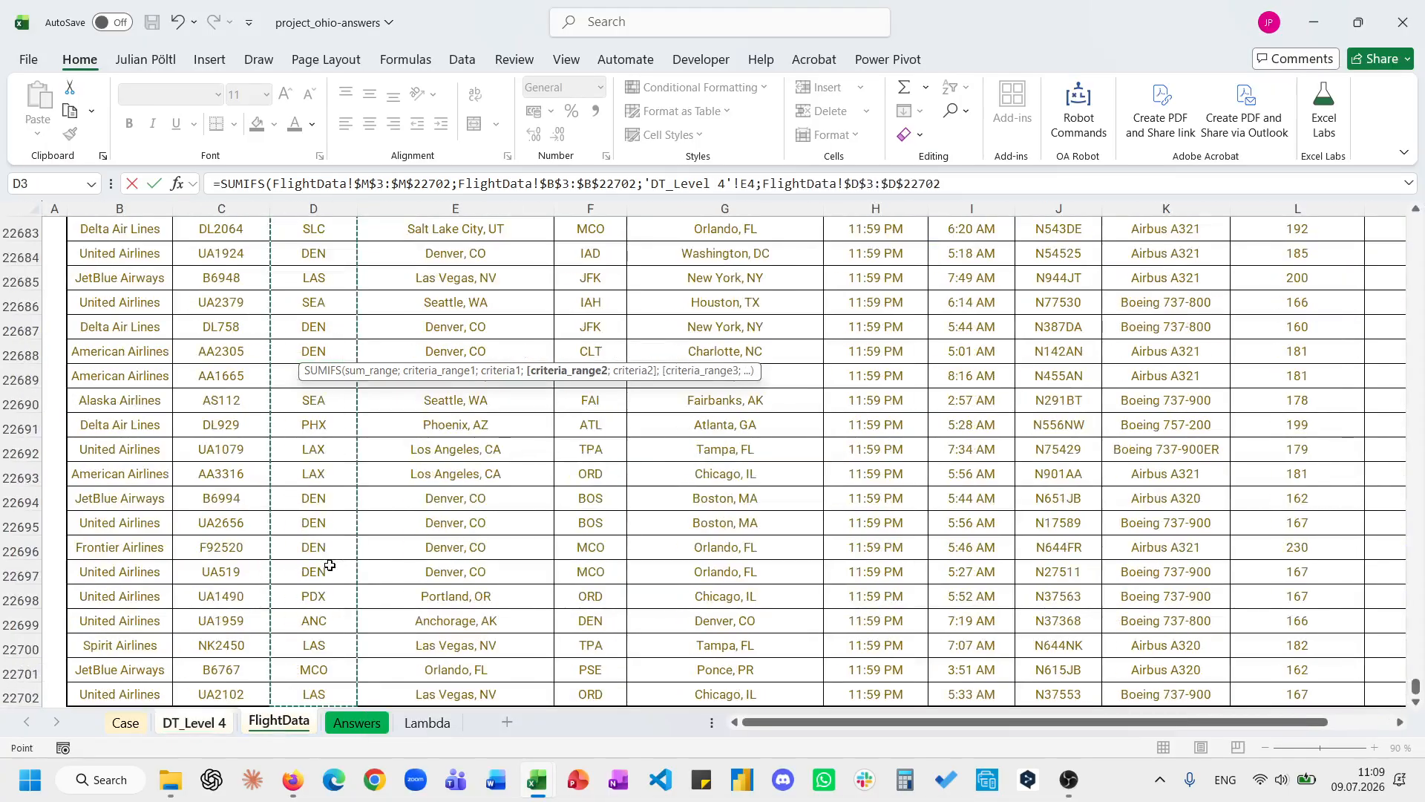
pyautogui.write(';')
pyautogui.click(187, 724)
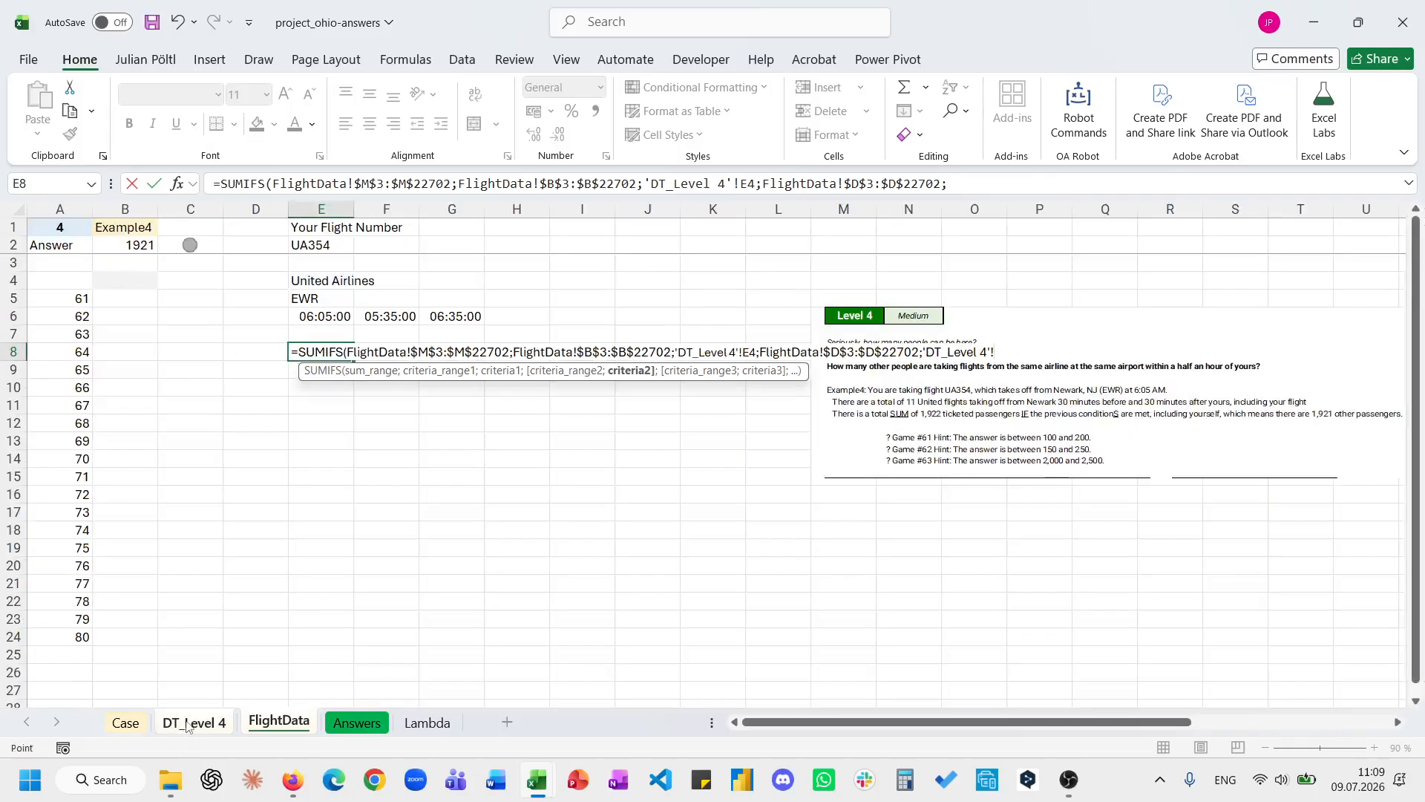
pyautogui.click(316, 298)
pyautogui.write(';">="&')
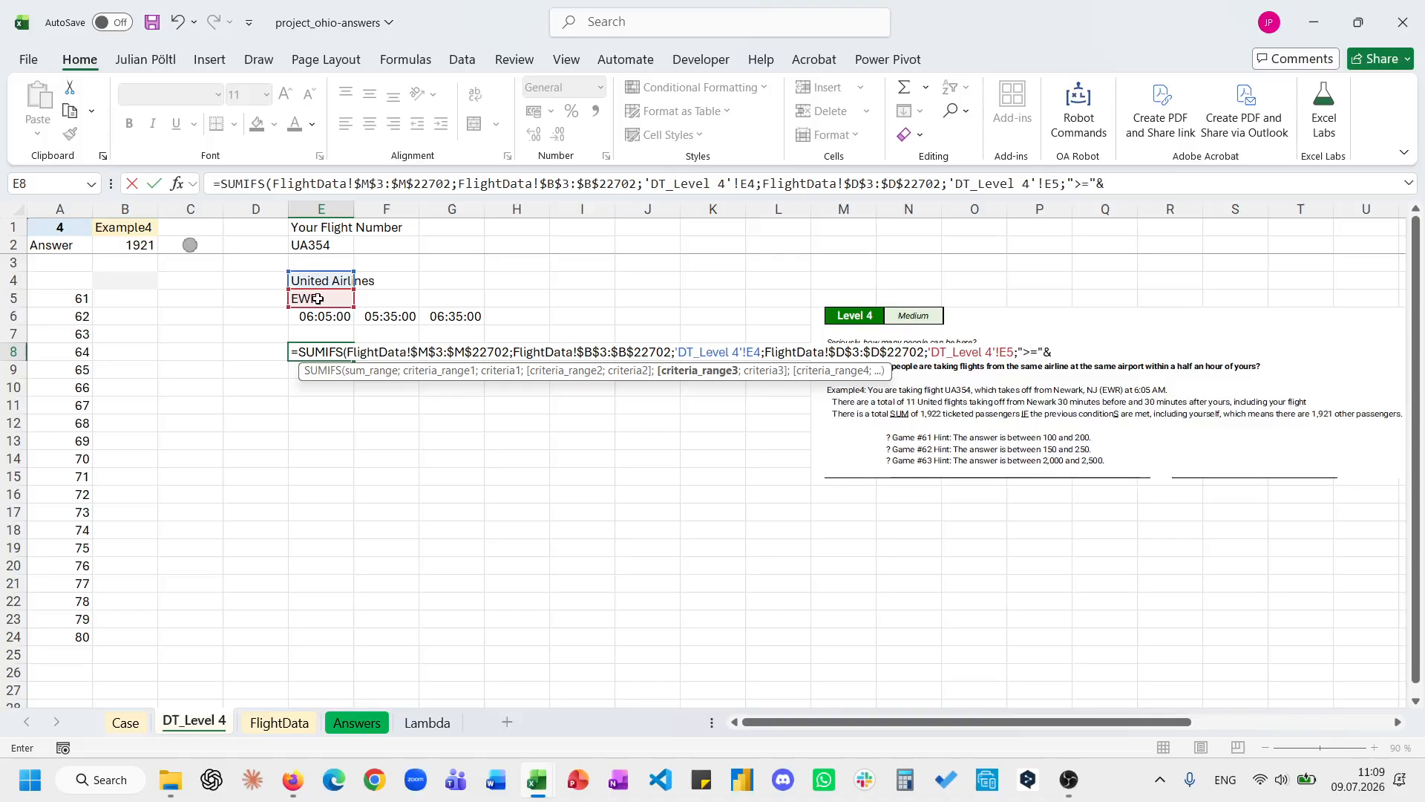
pyautogui.press('BackSpace')
pyautogui.press('BackSpace')
pyautogui.press('BackSpace')
pyautogui.press('BackSpace')
pyautogui.press('BackSpace')
# Add the departure times FlightData!$H$3:$H$22702 as the third criteria range, with the criterion ">="&F6 from DT_Level 4.
pyautogui.click(289, 727)
pyautogui.click(888, 479)
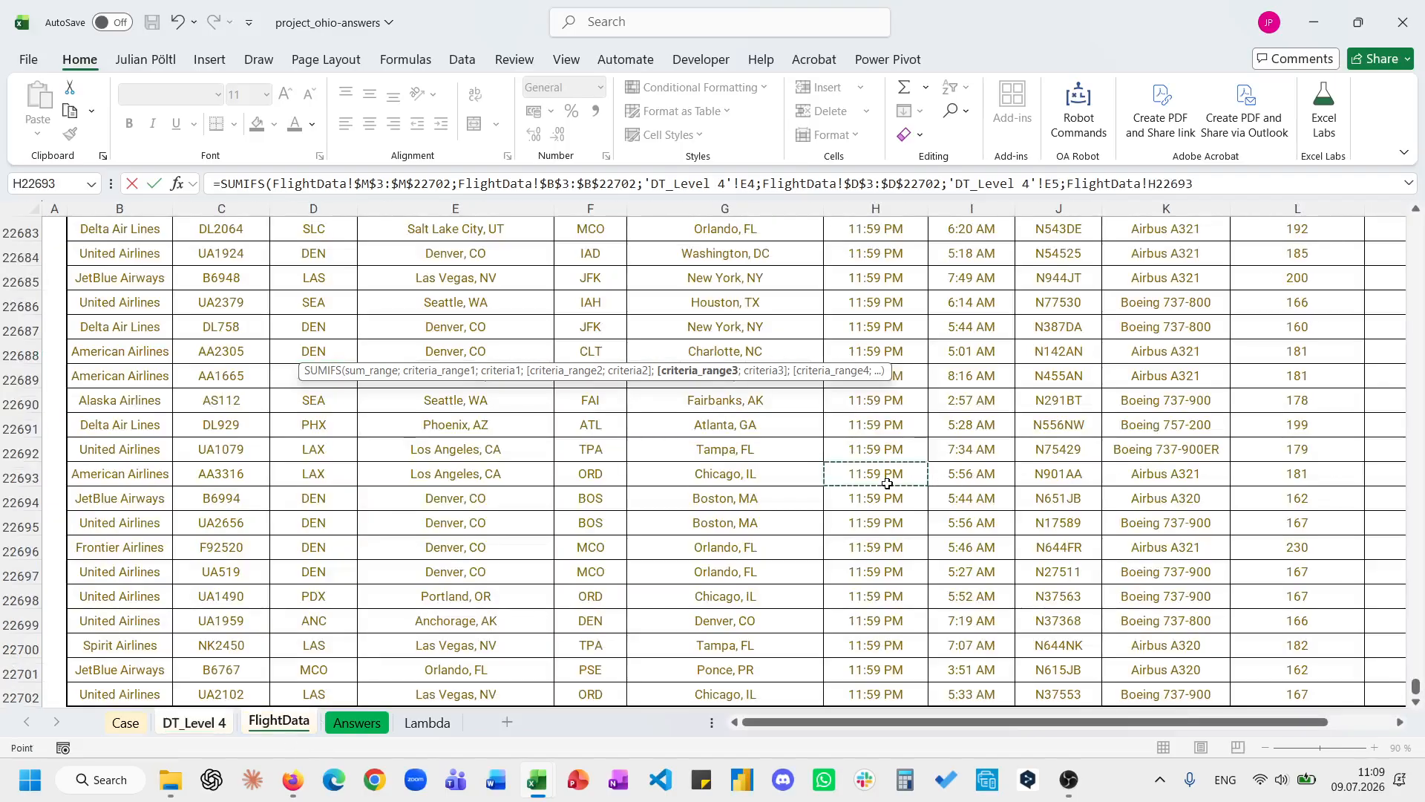
pyautogui.hotkey('ctrl', 'Up')
pyautogui.hotkey('ctrl', 'shift', 'Down')
pyautogui.hotkey('ctrl', 'Up')
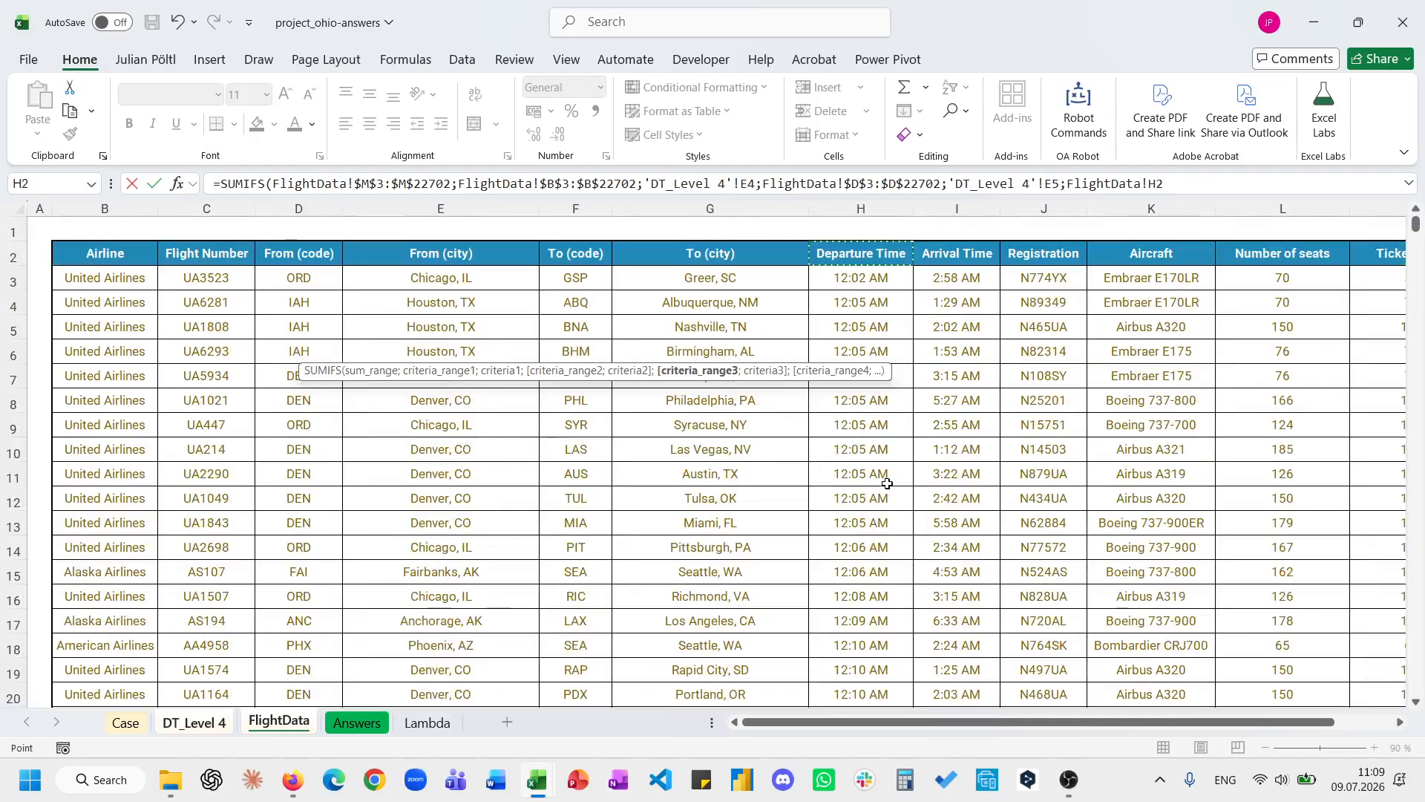
pyautogui.press('Down')
pyautogui.hotkey('ctrl', 'shift', 'Down')
pyautogui.press('F4')
pyautogui.write(';')
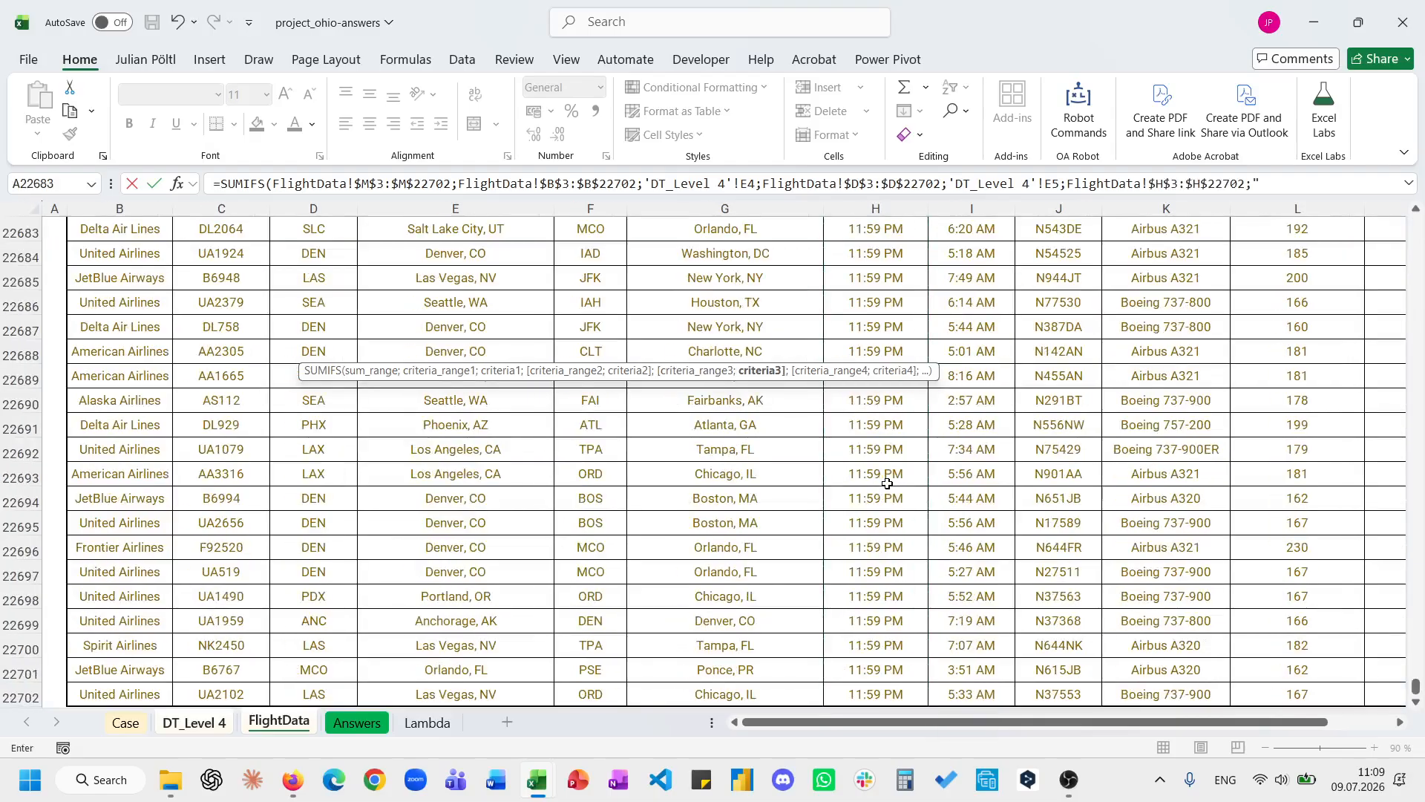
pyautogui.write('">="&')
pyautogui.click(195, 722)
pyautogui.click(378, 312)
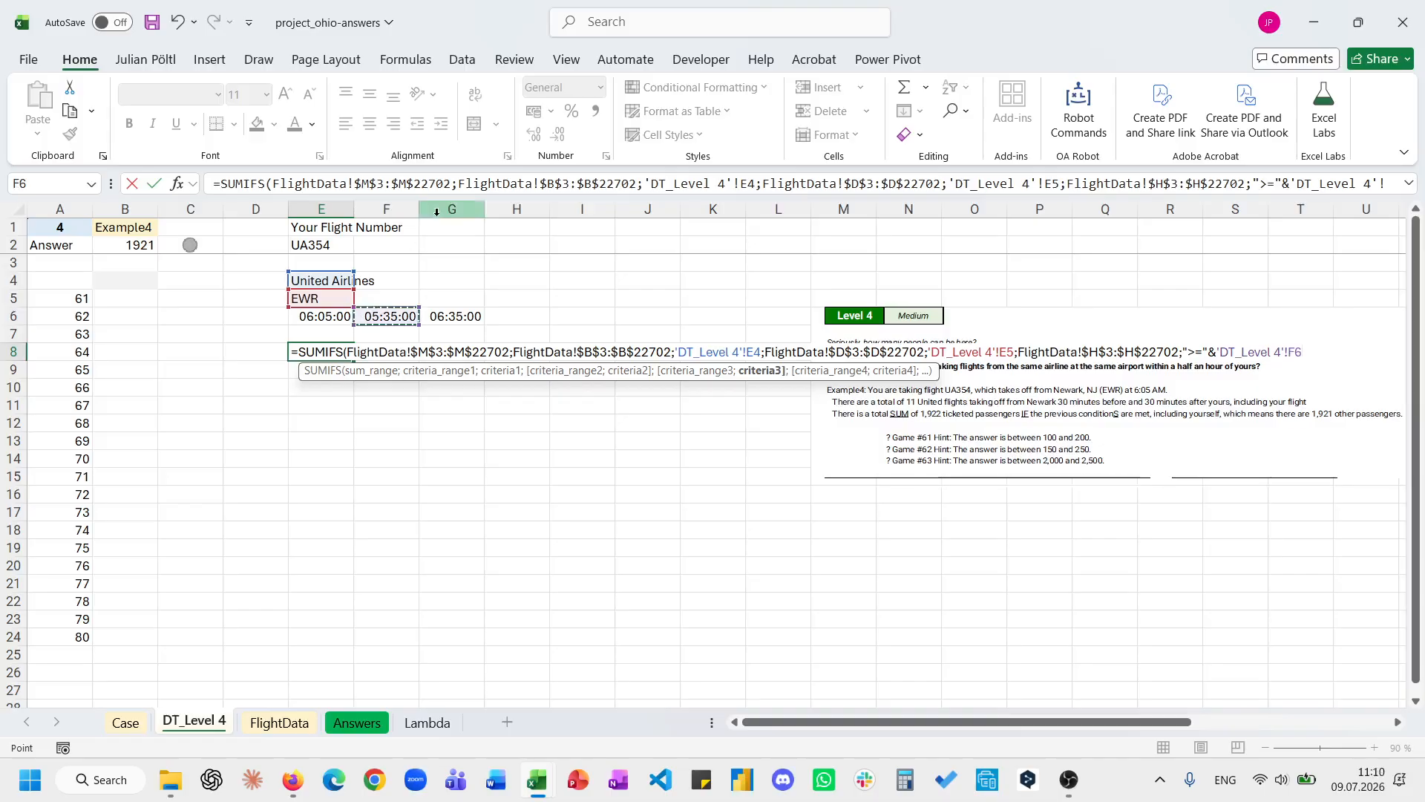
# Reuse FlightData!$H$3:$H$22702 as the fourth criteria range with the criterion "<="&G6, and complete the SUMIFS formula in E8.
pyautogui.moveTo(431, 197); pyautogui.dragTo(435, 285)
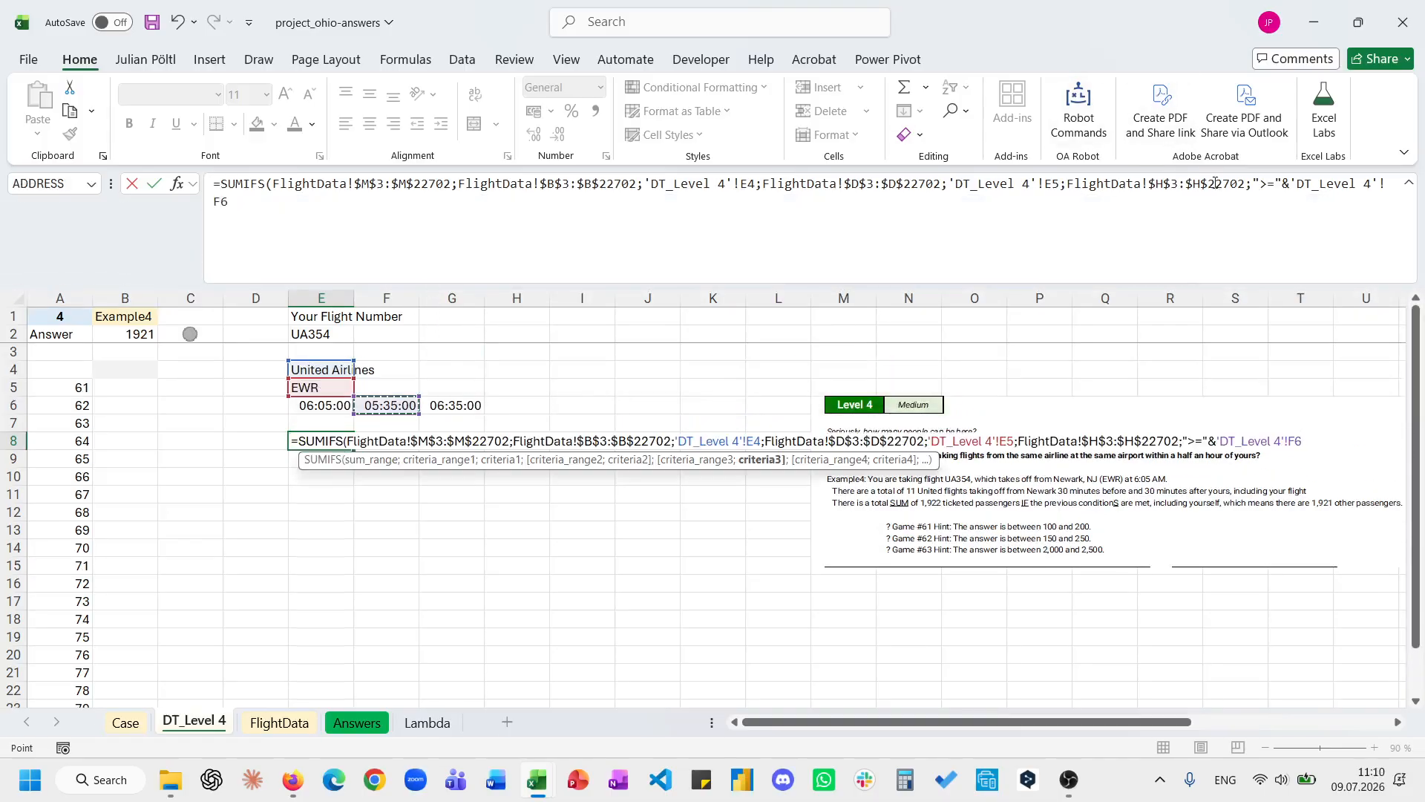
pyautogui.moveTo(1245, 184); pyautogui.dragTo(1066, 187)
pyautogui.hotkey('ctrl', 'c')
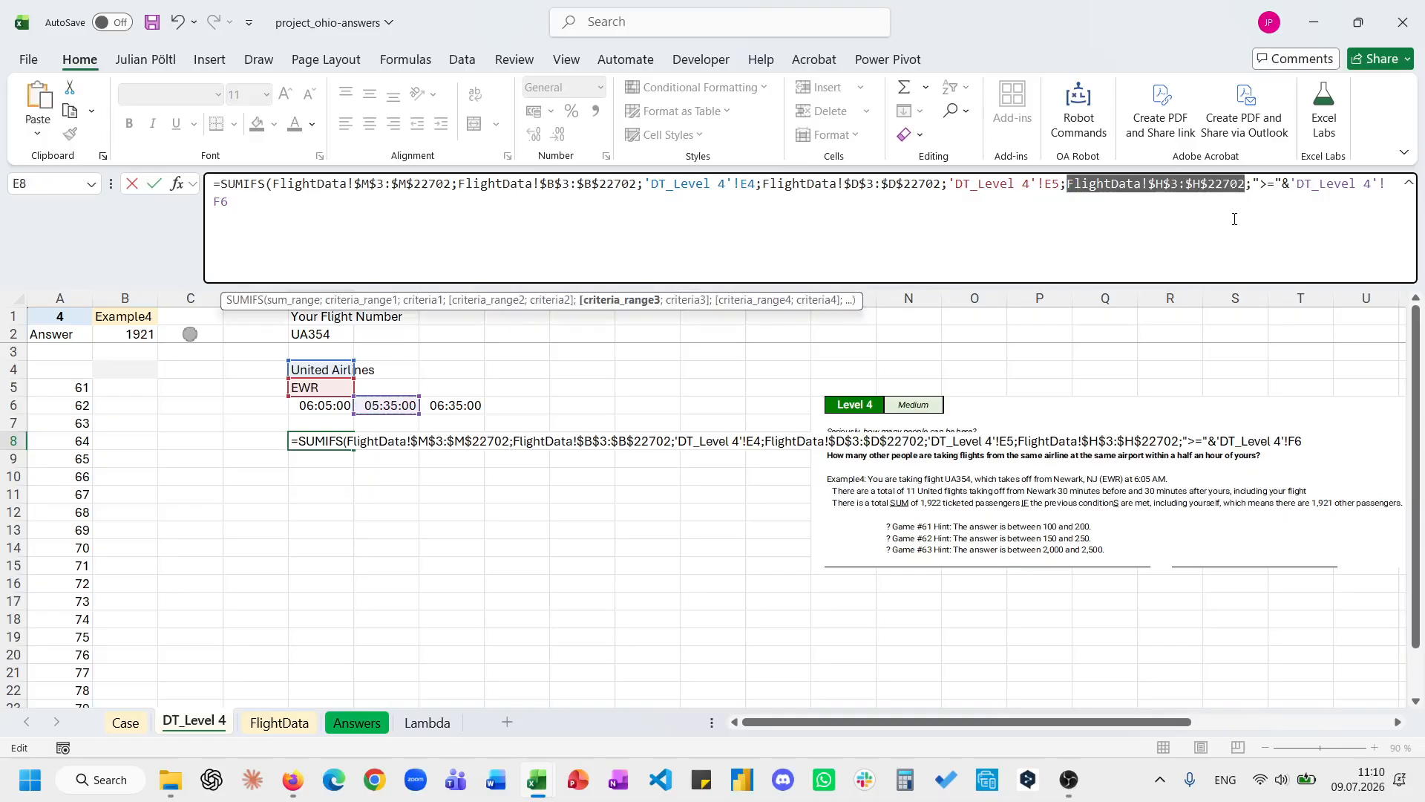
pyautogui.click(1229, 220)
pyautogui.write(';')
pyautogui.hotkey('ctrl', 'v')
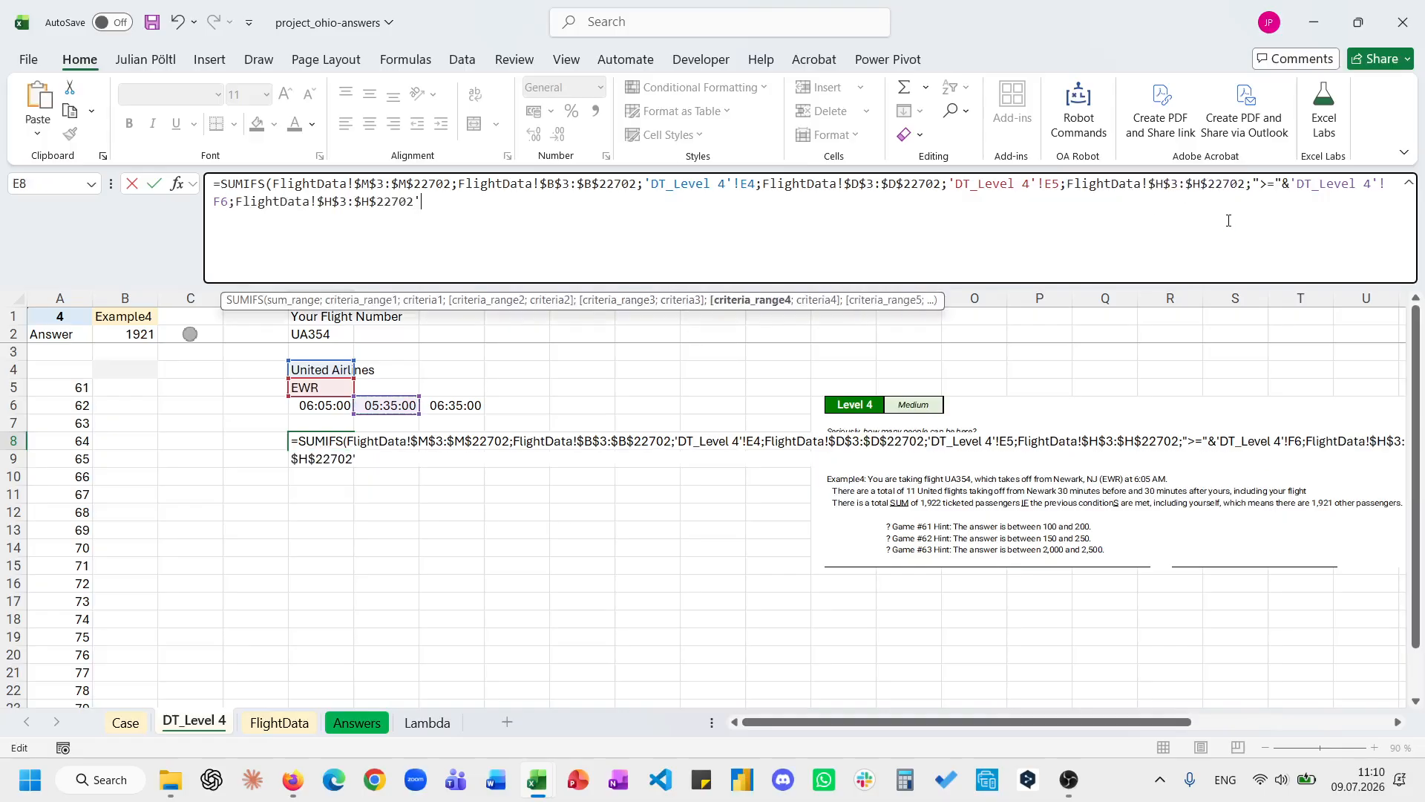
pyautogui.write(';"<=')
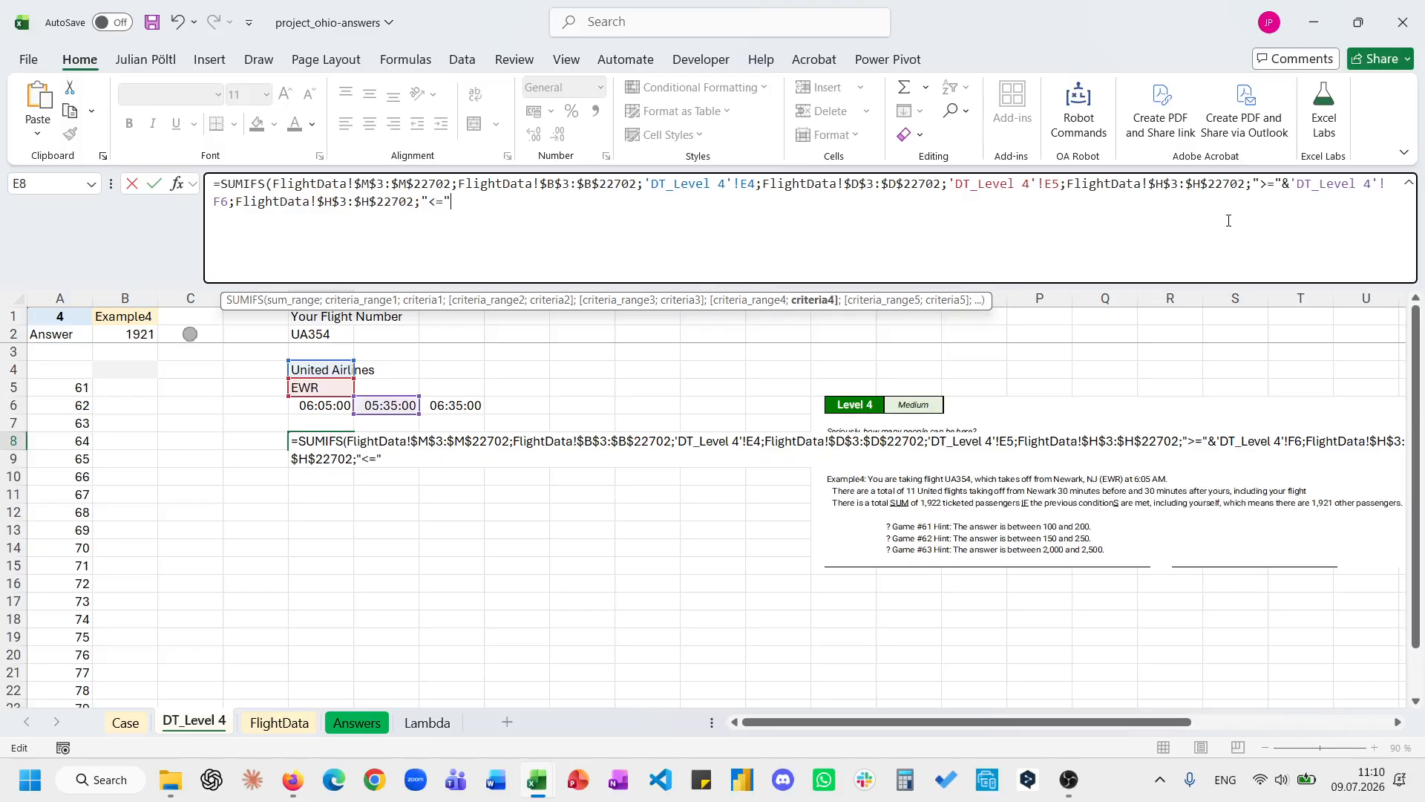
pyautogui.write('&')
pyautogui.click(471, 403)
pyautogui.write(')')
pyautogui.hotkey('ctrl', 'Return')
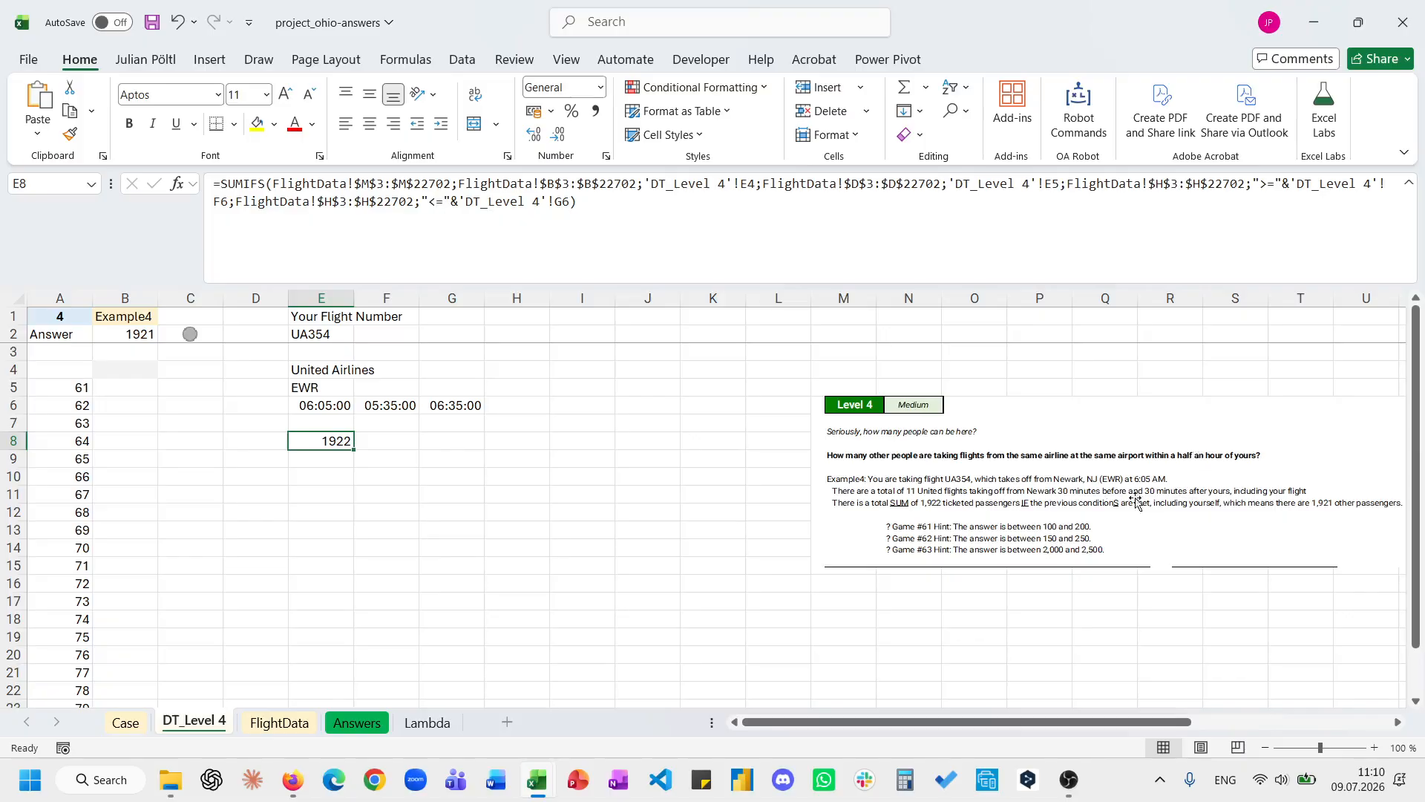
# Subtract 1 from the SUMIFS result in E8 to exclude the traveller.
pyautogui.hscroll(1, 1244, 522)
pyautogui.hscroll(-1, 1244, 523)
pyautogui.click(757, 247)
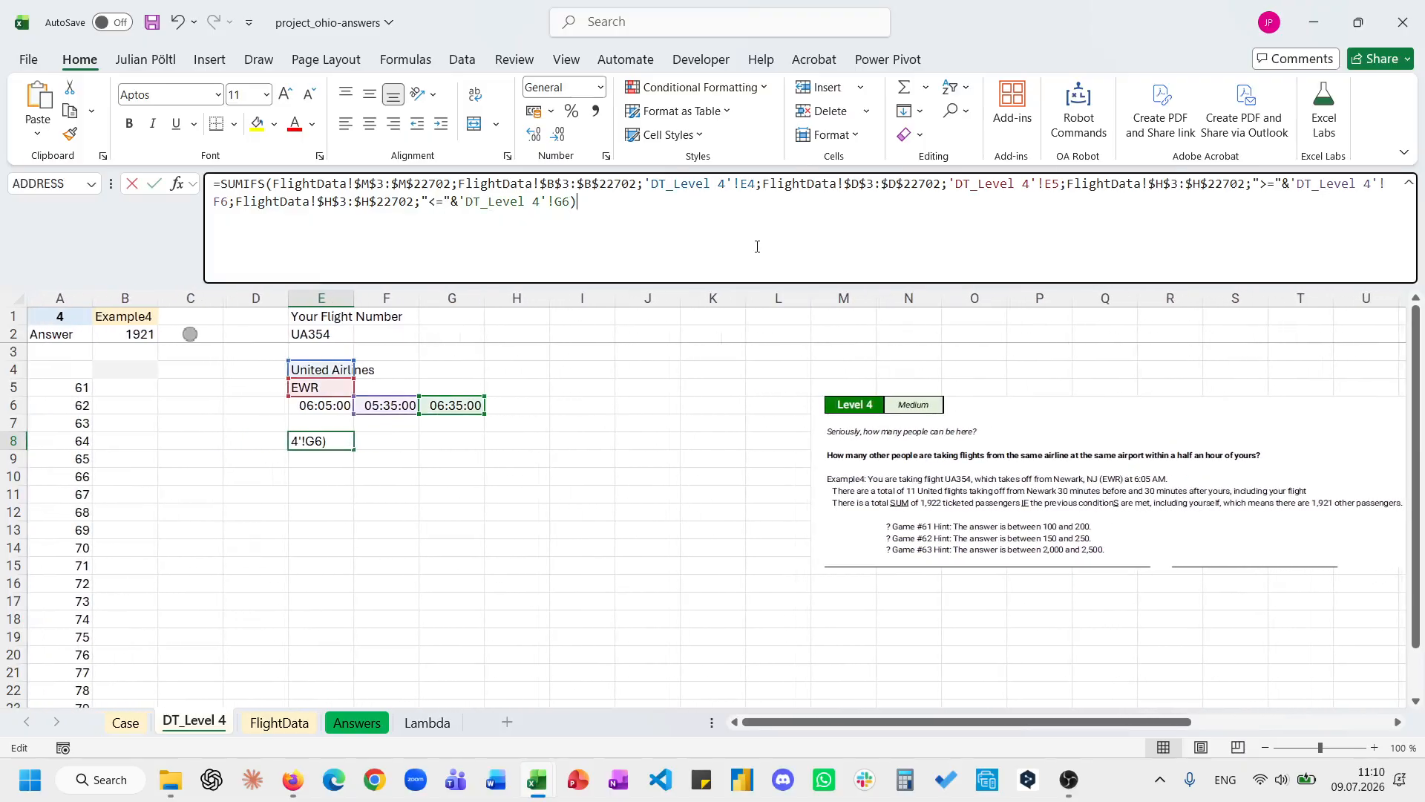
pyautogui.write('-1')
pyautogui.press('Return')
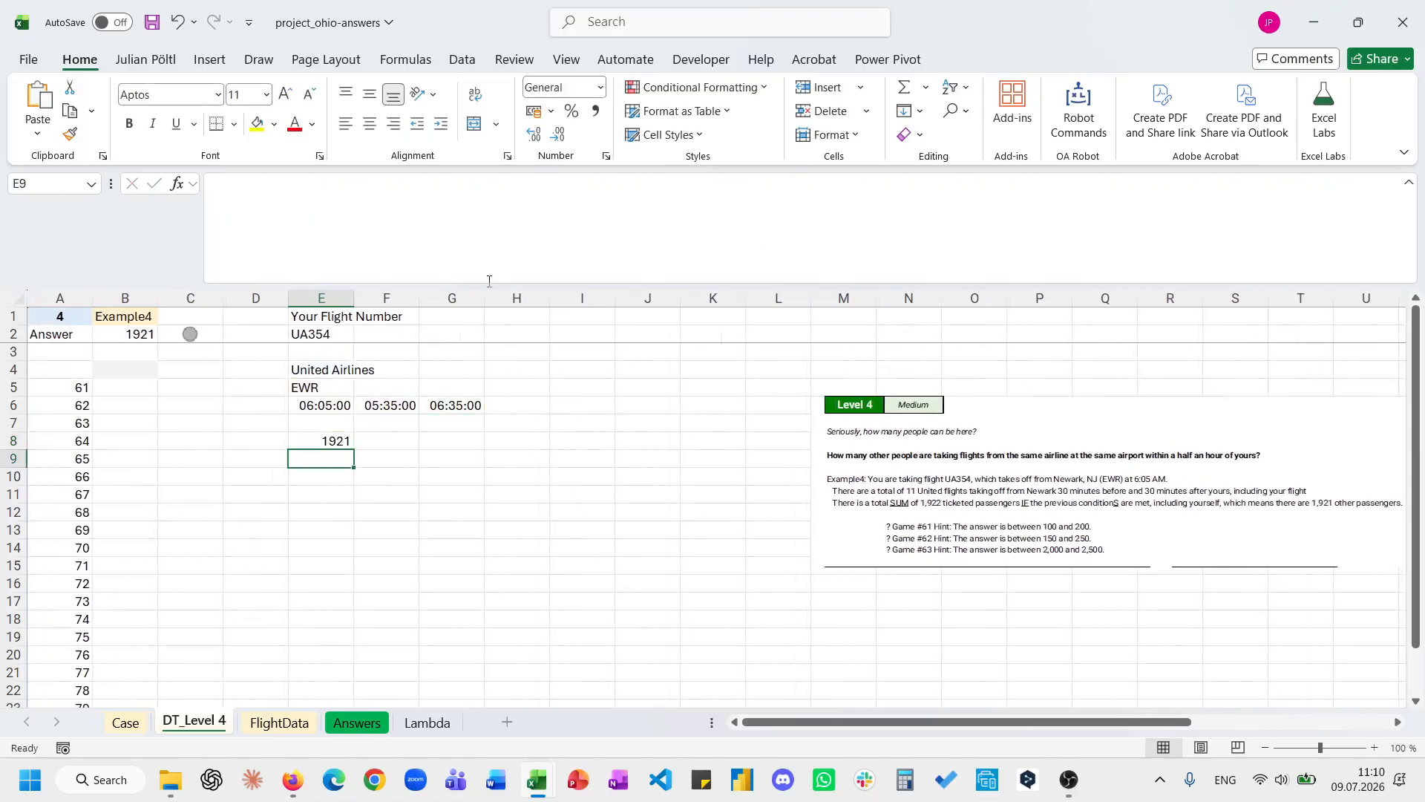
# Link cell B4 to the passenger result with =E8.
pyautogui.click(101, 364)
pyautogui.write('=')
pyautogui.click(346, 454)
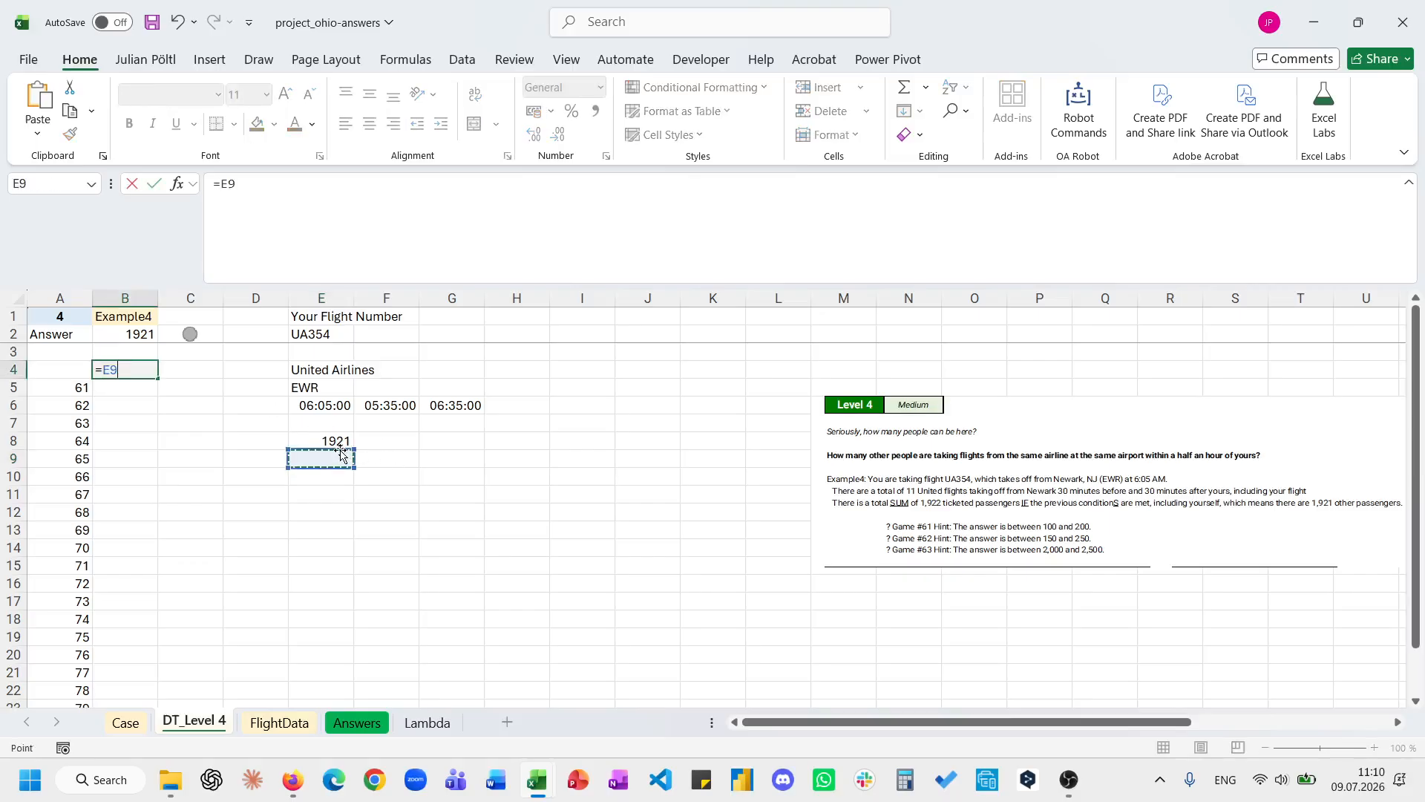
pyautogui.click(335, 442)
pyautogui.press('Return')
# Generate the answers for games 61 to 80 in B5:B24 and copy them into the Level 4 answers on the Case sheet, starting at E171.
pyautogui.press('Return')
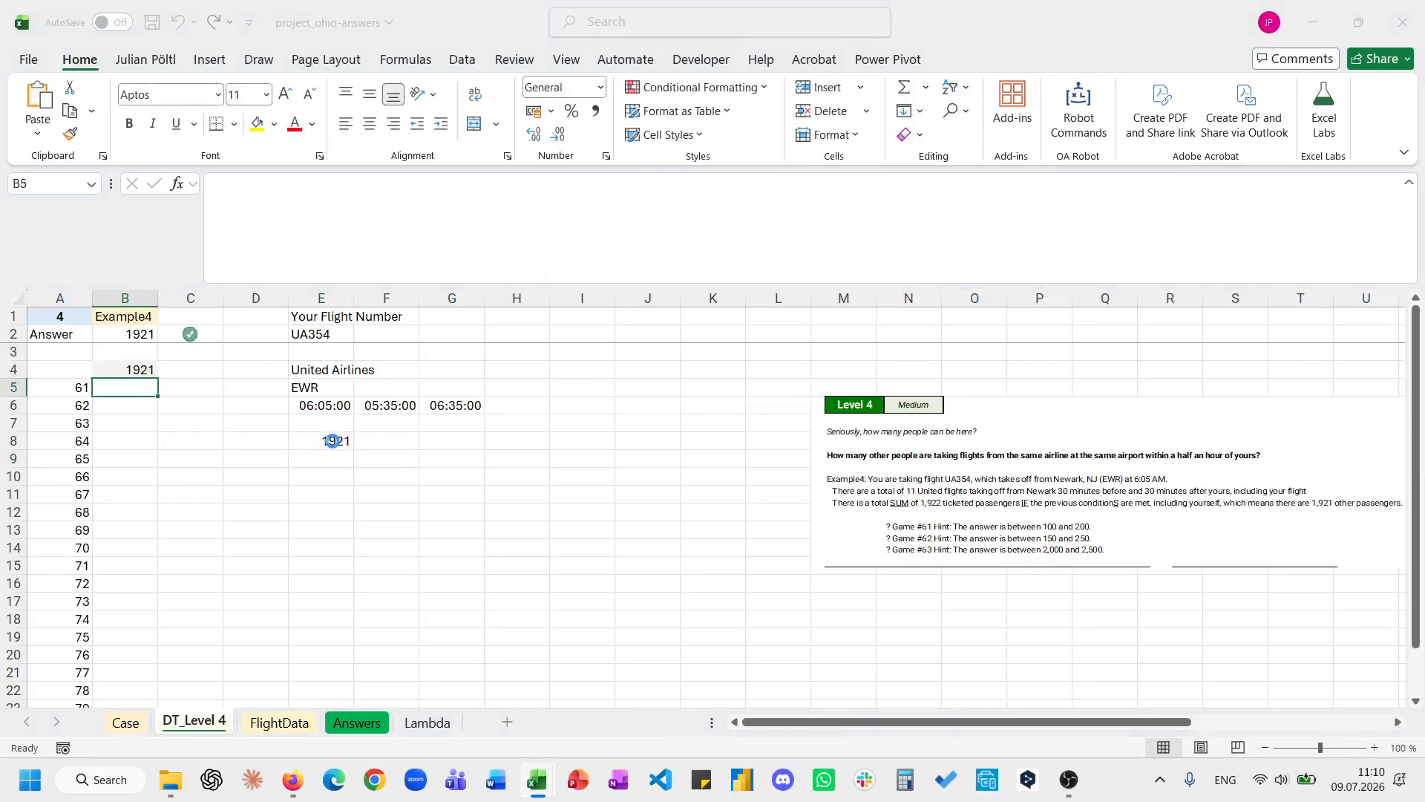
pyautogui.press('Return')
pyautogui.hotkey('ctrl', 'shift', 'Down')
pyautogui.hotkey('ctrl', 'c')
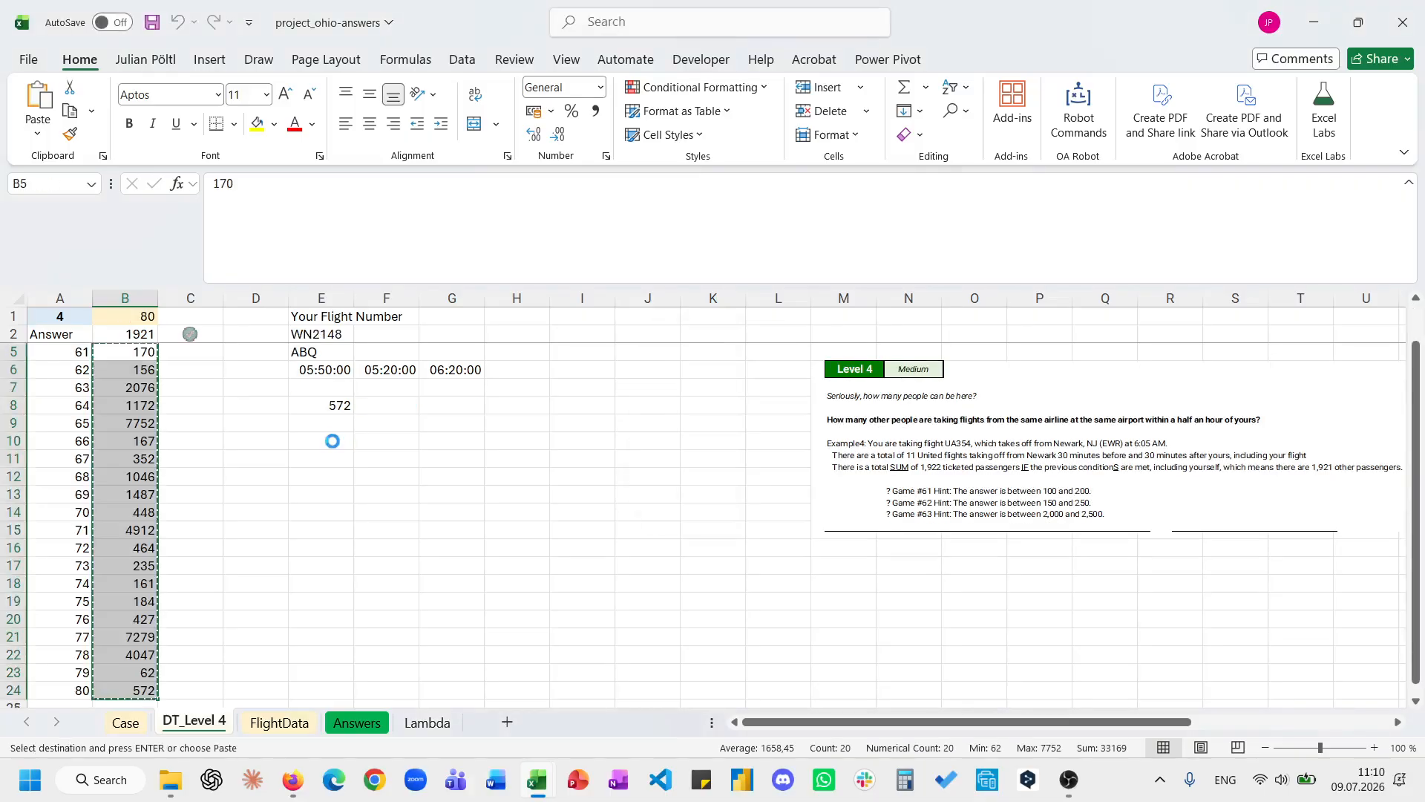
pyautogui.click(126, 722)
pyautogui.click(280, 632)
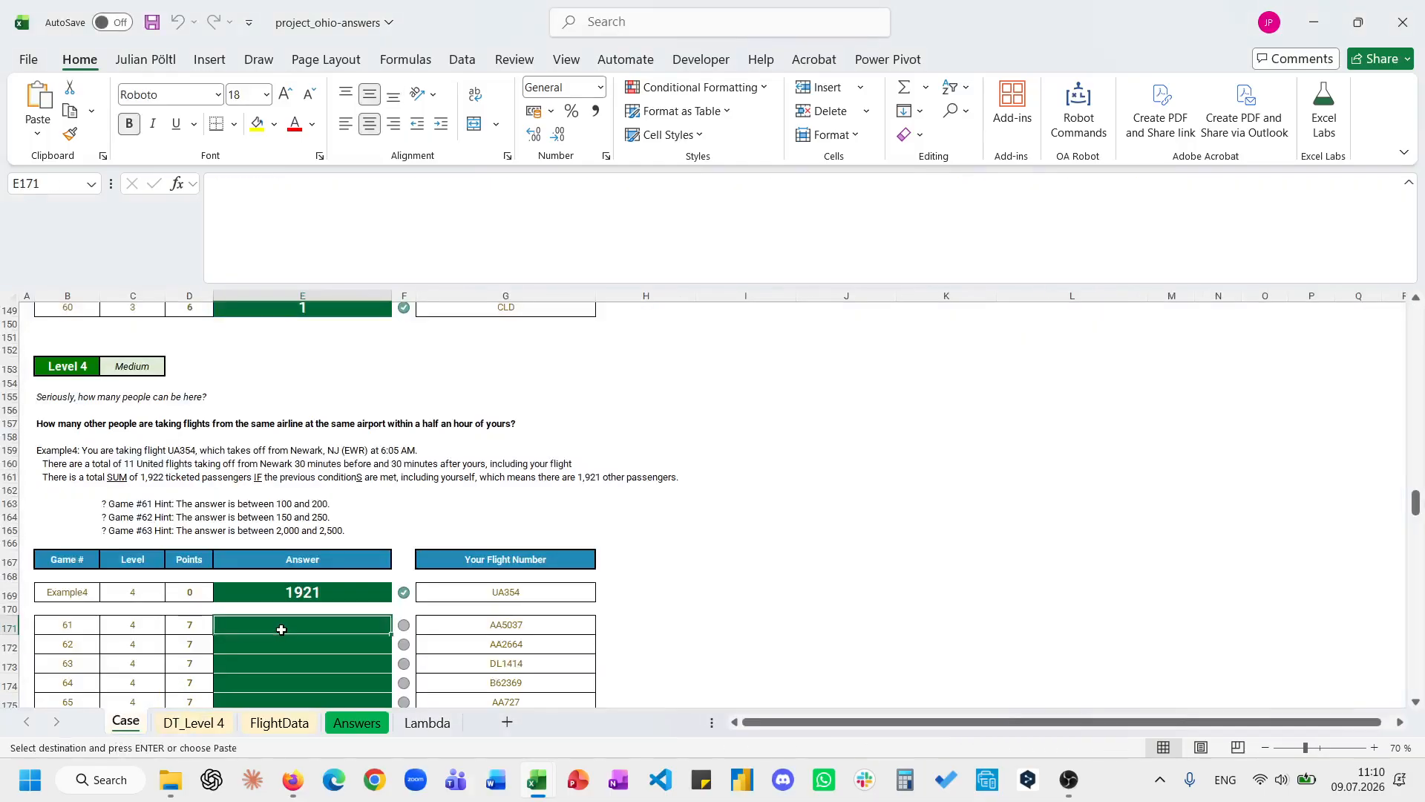
pyautogui.hotkey('ctrl', 'v')
# Duplicate the DT_Level 4 sheet and rename the copy as DT_Level 5.
pyautogui.scroll(-15, 280, 631)
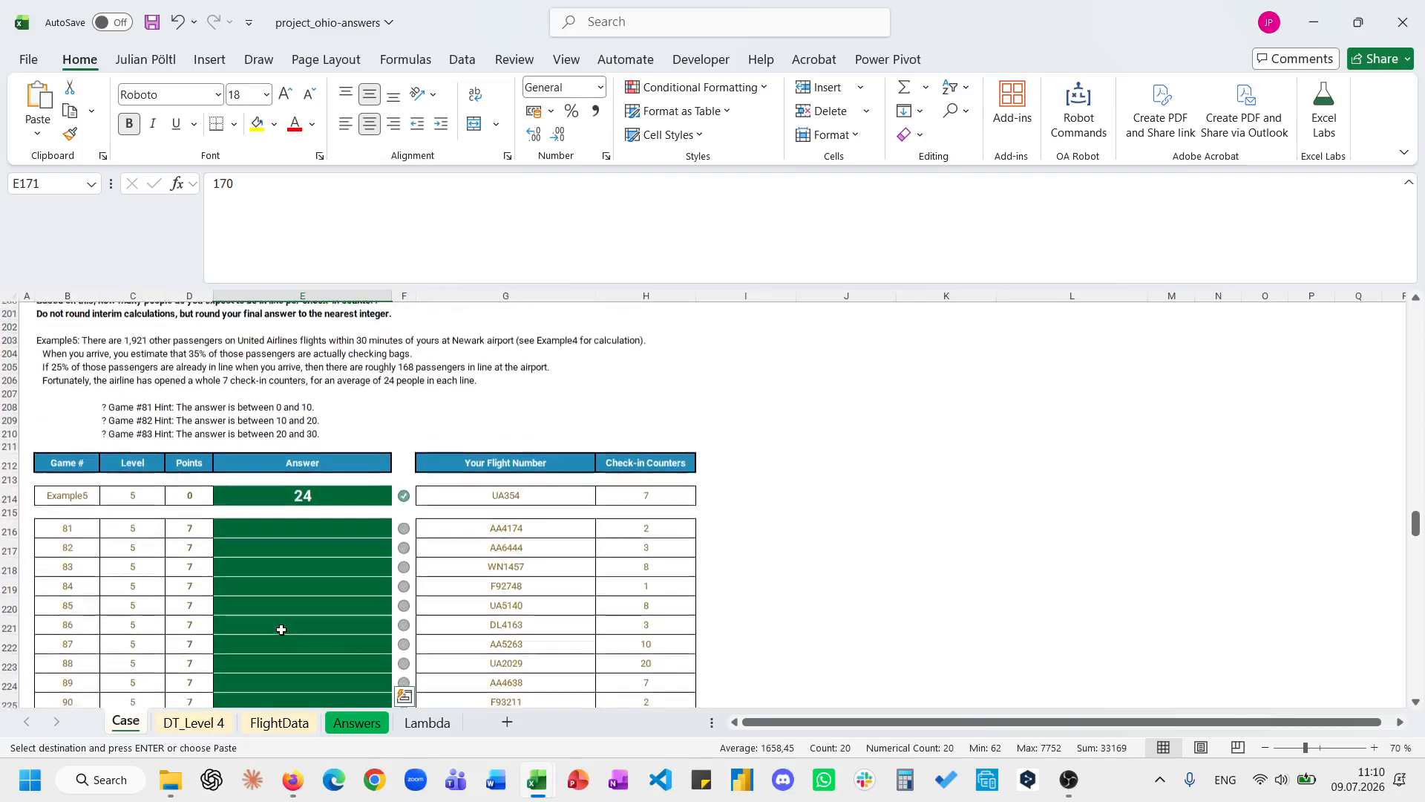
pyautogui.scroll(3, 281, 629)
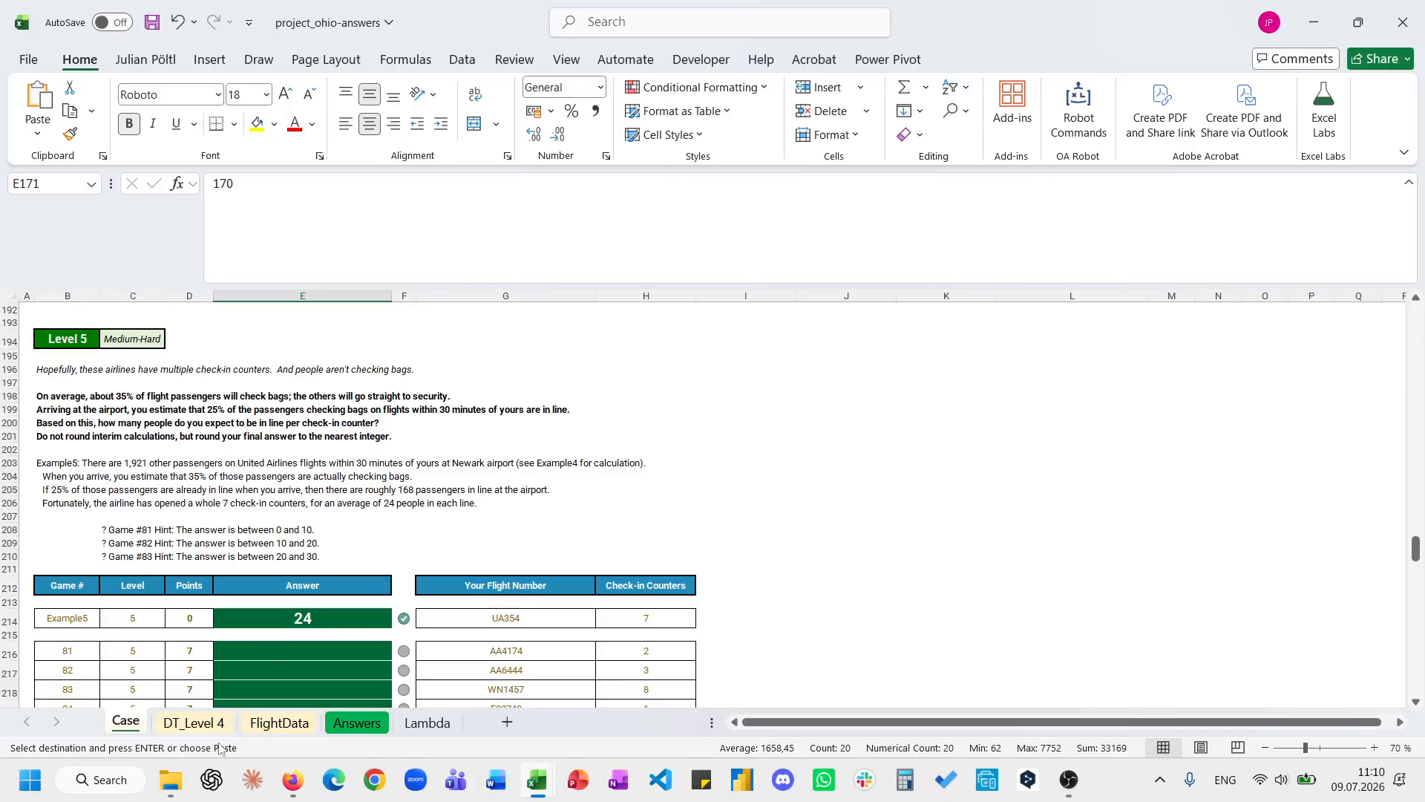
pyautogui.click(193, 723)
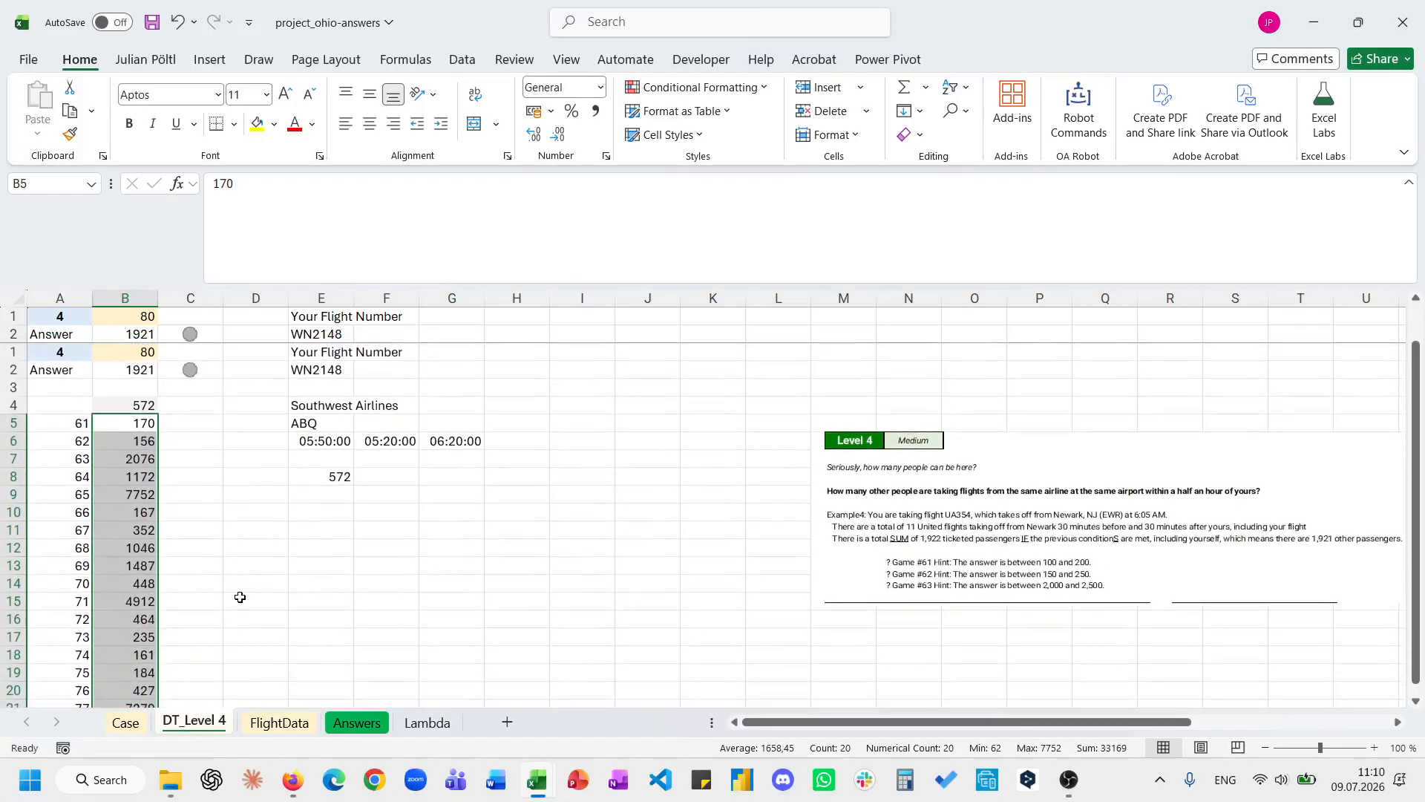
pyautogui.moveTo(213, 722); pyautogui.dragTo(250, 722)
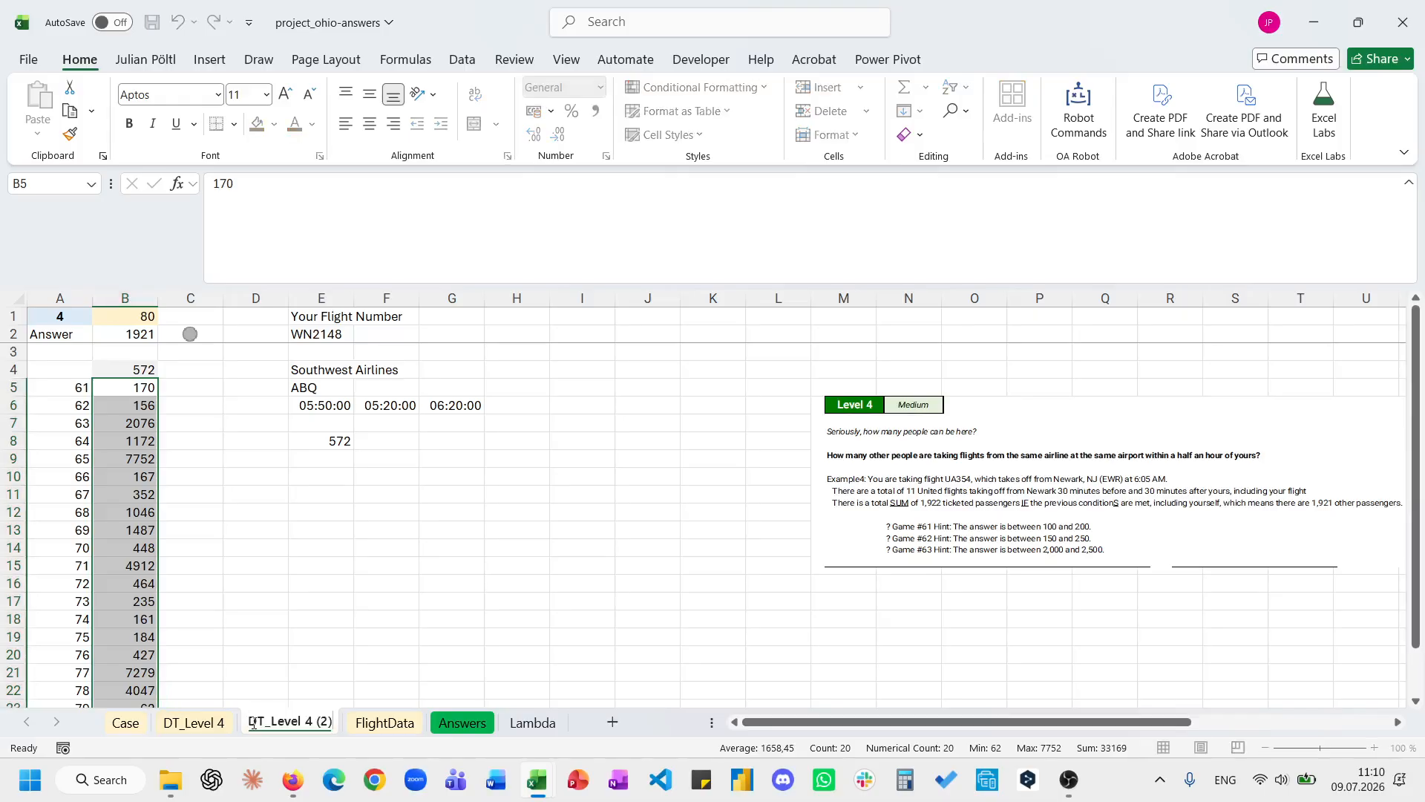
pyautogui.press('BackSpace')
pyautogui.press('BackSpace')
pyautogui.press('BackSpace')
pyautogui.press('BackSpace')
pyautogui.press('Return')
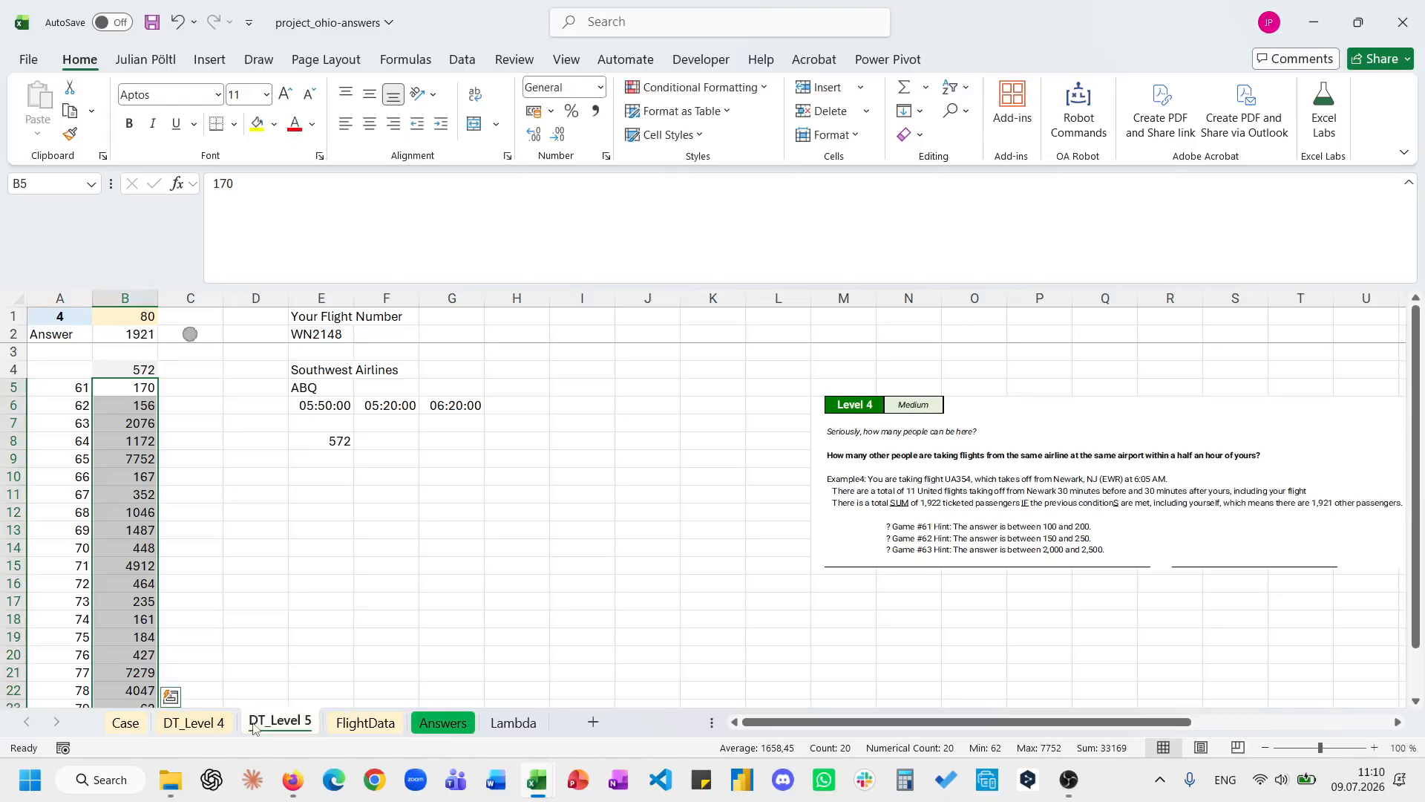
# Delete the Level 4 task picture from DT_Level 5, and set the level in A1 to 5 and the game in B1 to Example5.
pyautogui.click(833, 530)
pyautogui.press('Delete')
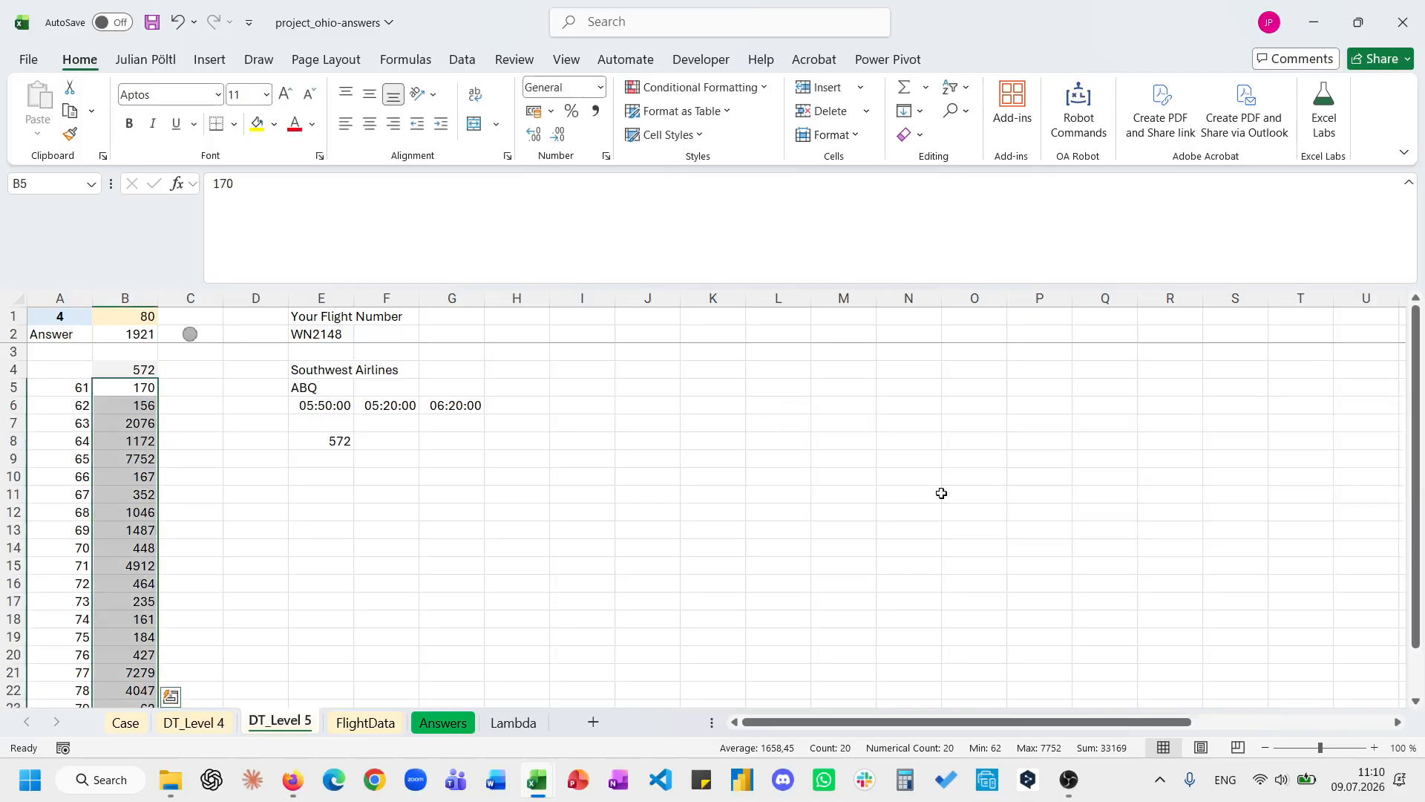
pyautogui.click(60, 330)
pyautogui.click(62, 318)
pyautogui.write('5')
pyautogui.press('Tab')
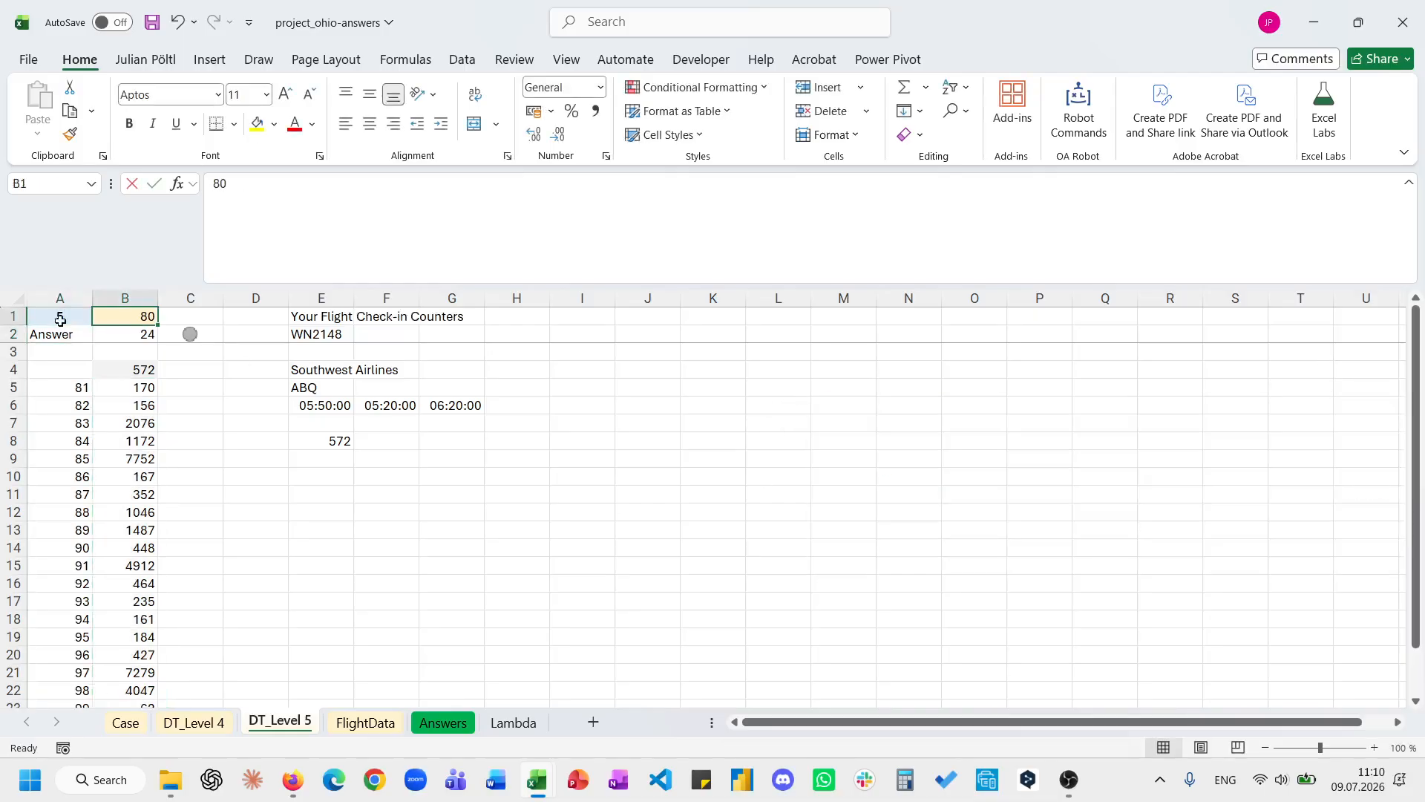
pyautogui.write('Example5')
pyautogui.press('Return')
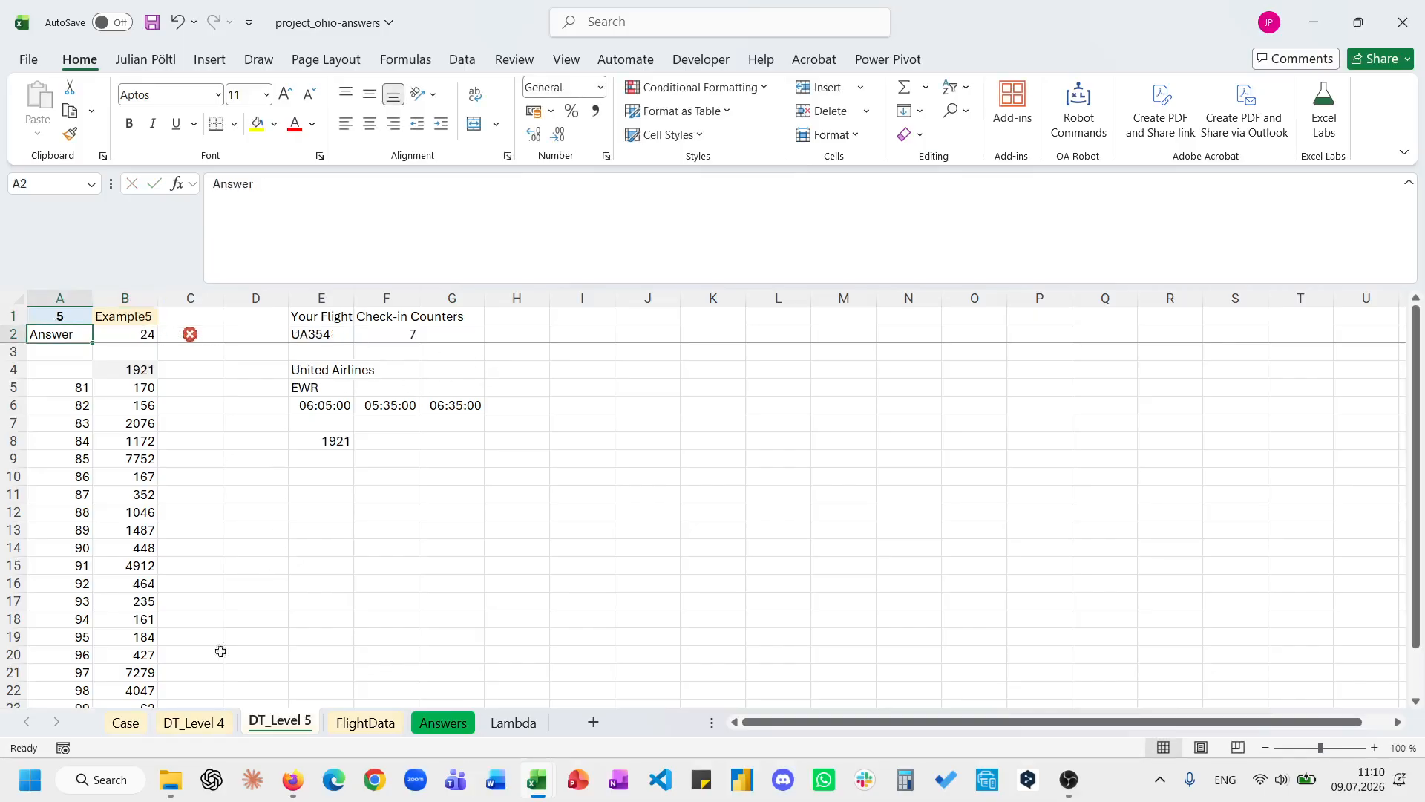
# Capture the Level 5 task rules and Example5 text on the Case sheet with Snipping Tool.
pyautogui.click(126, 723)
pyautogui.click(30, 780)
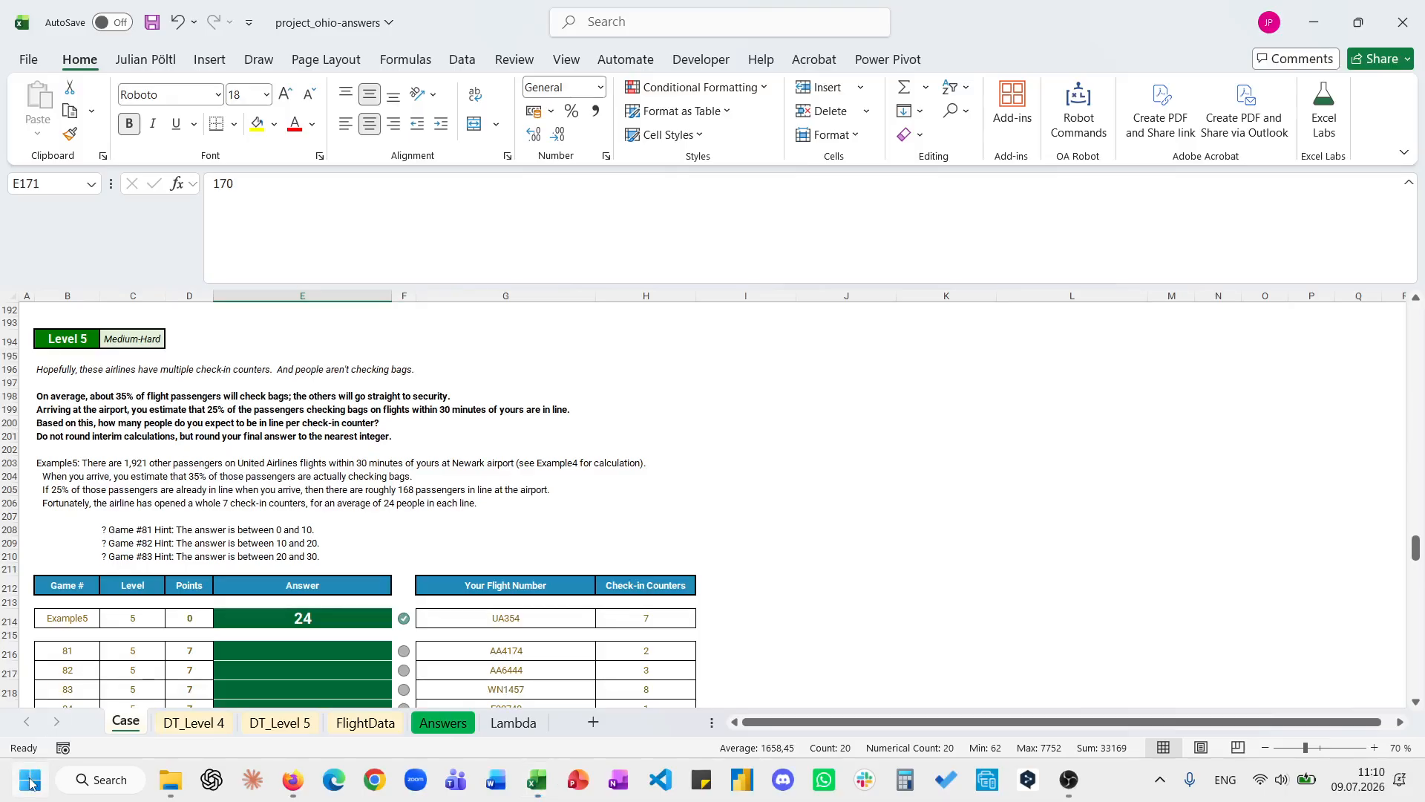
pyautogui.write('sni')
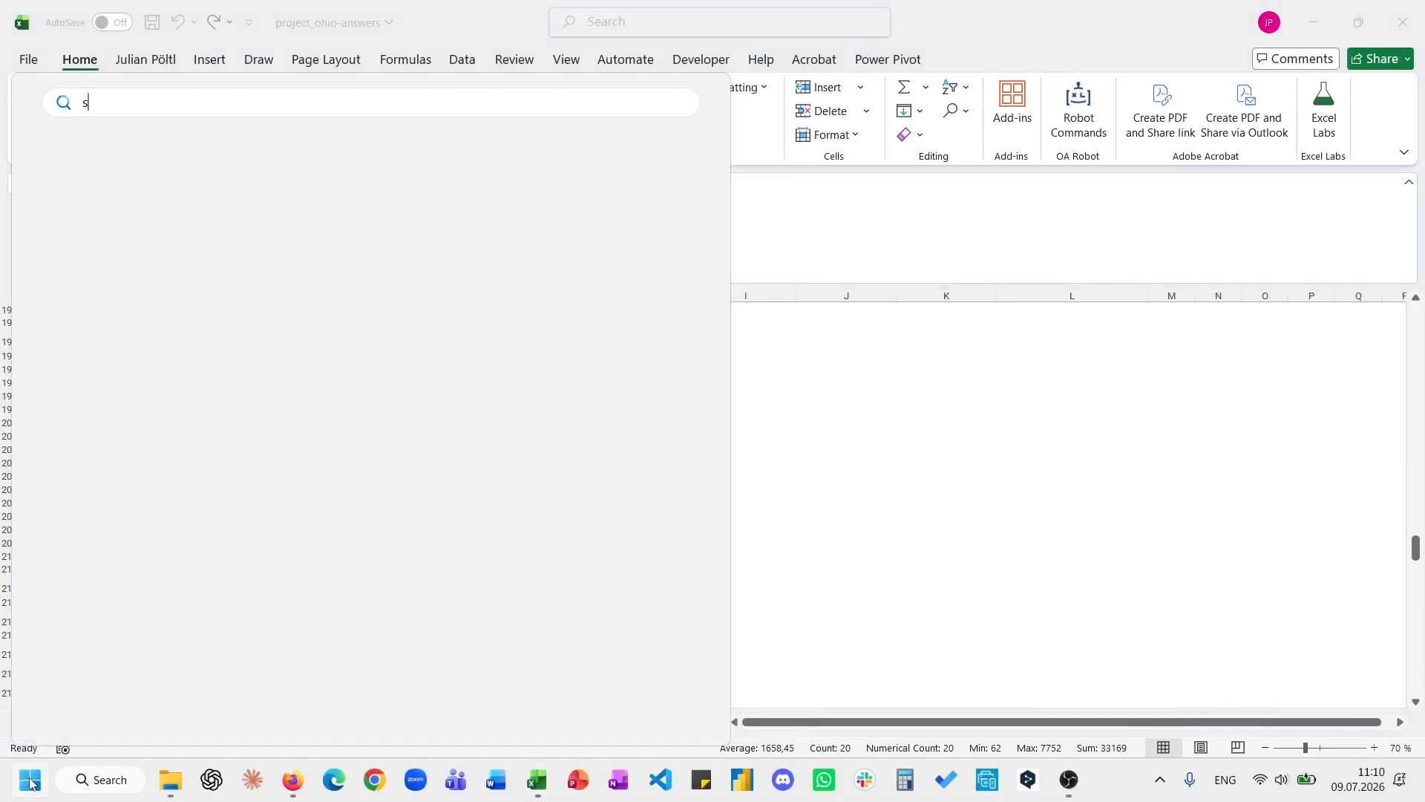
pyautogui.press('Return')
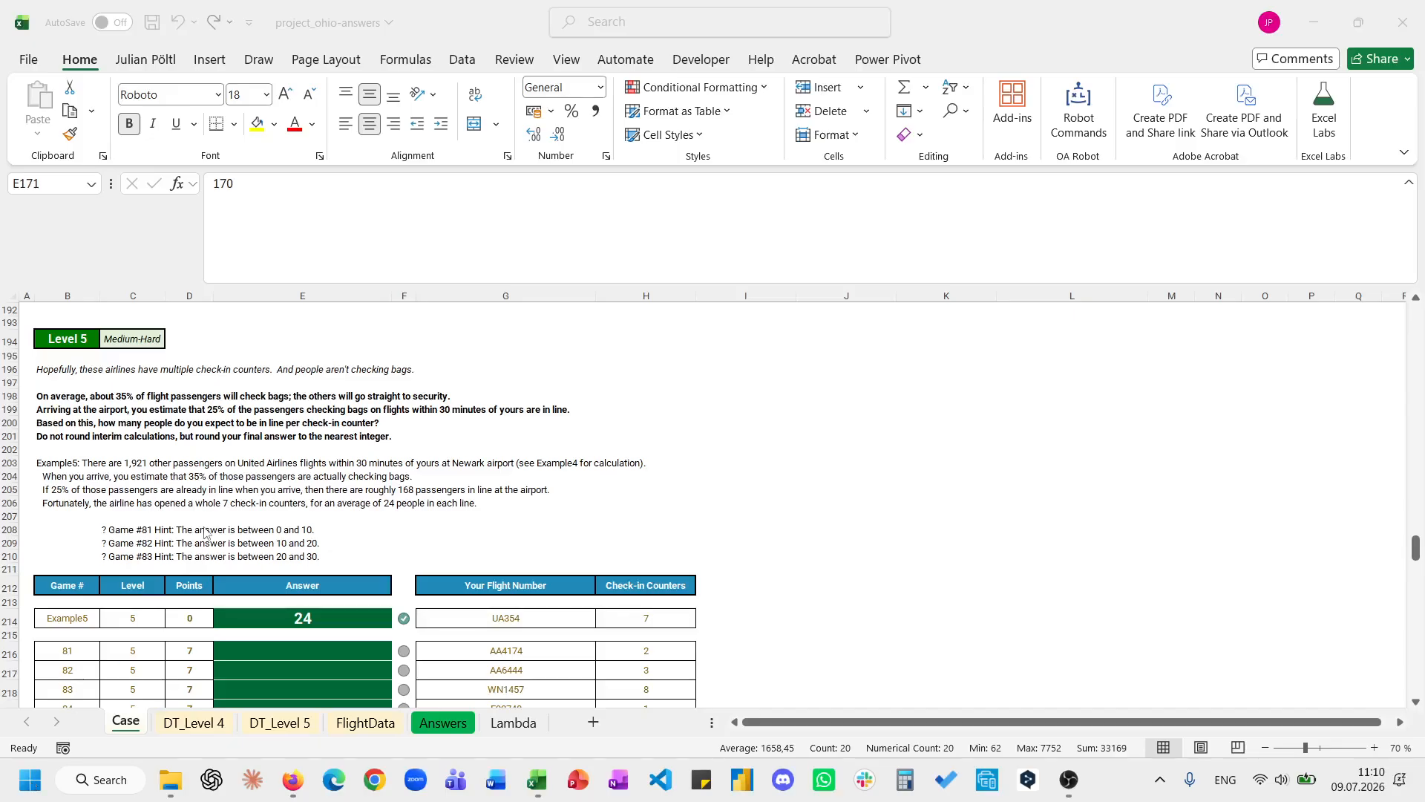
pyautogui.click(149, 51)
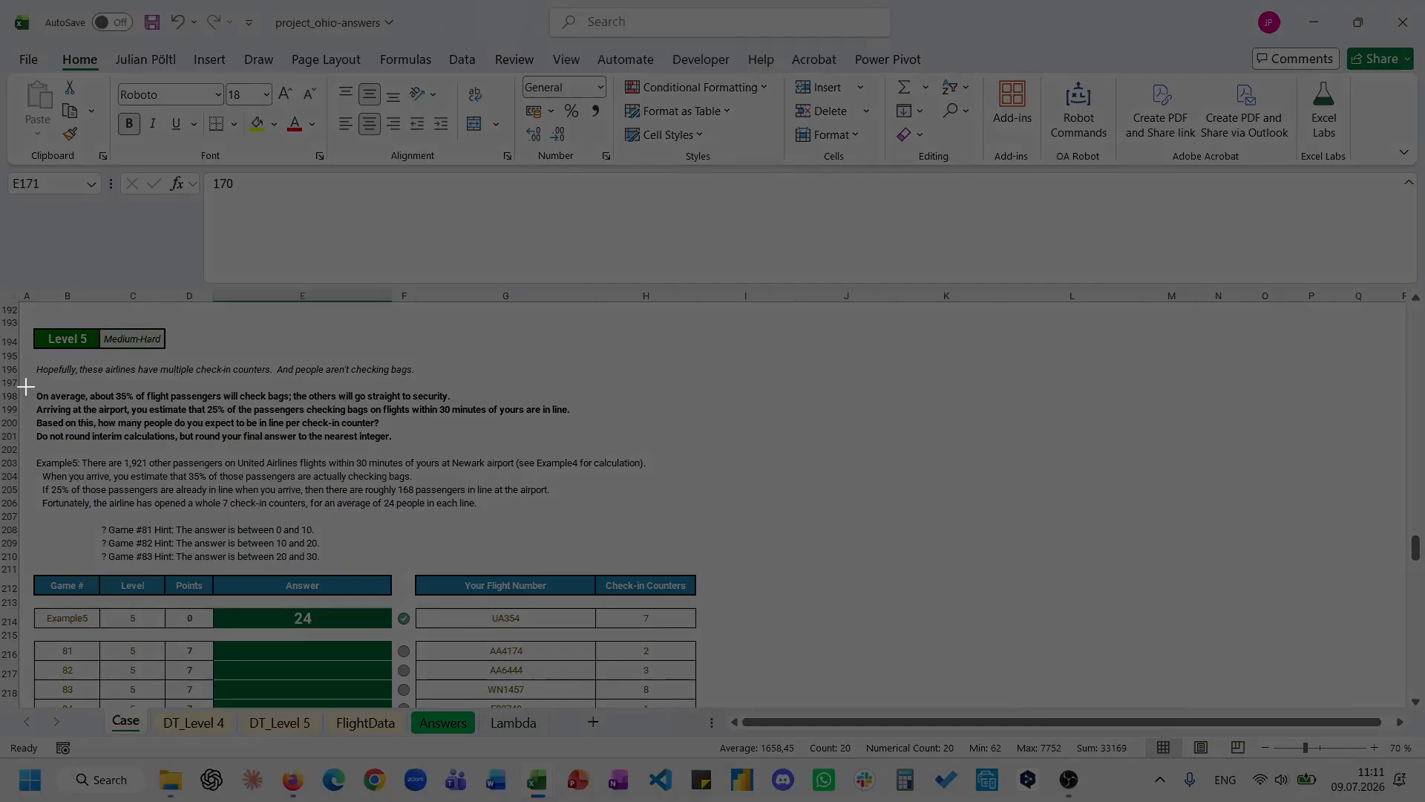
pyautogui.moveTo(26, 387); pyautogui.dragTo(660, 511)
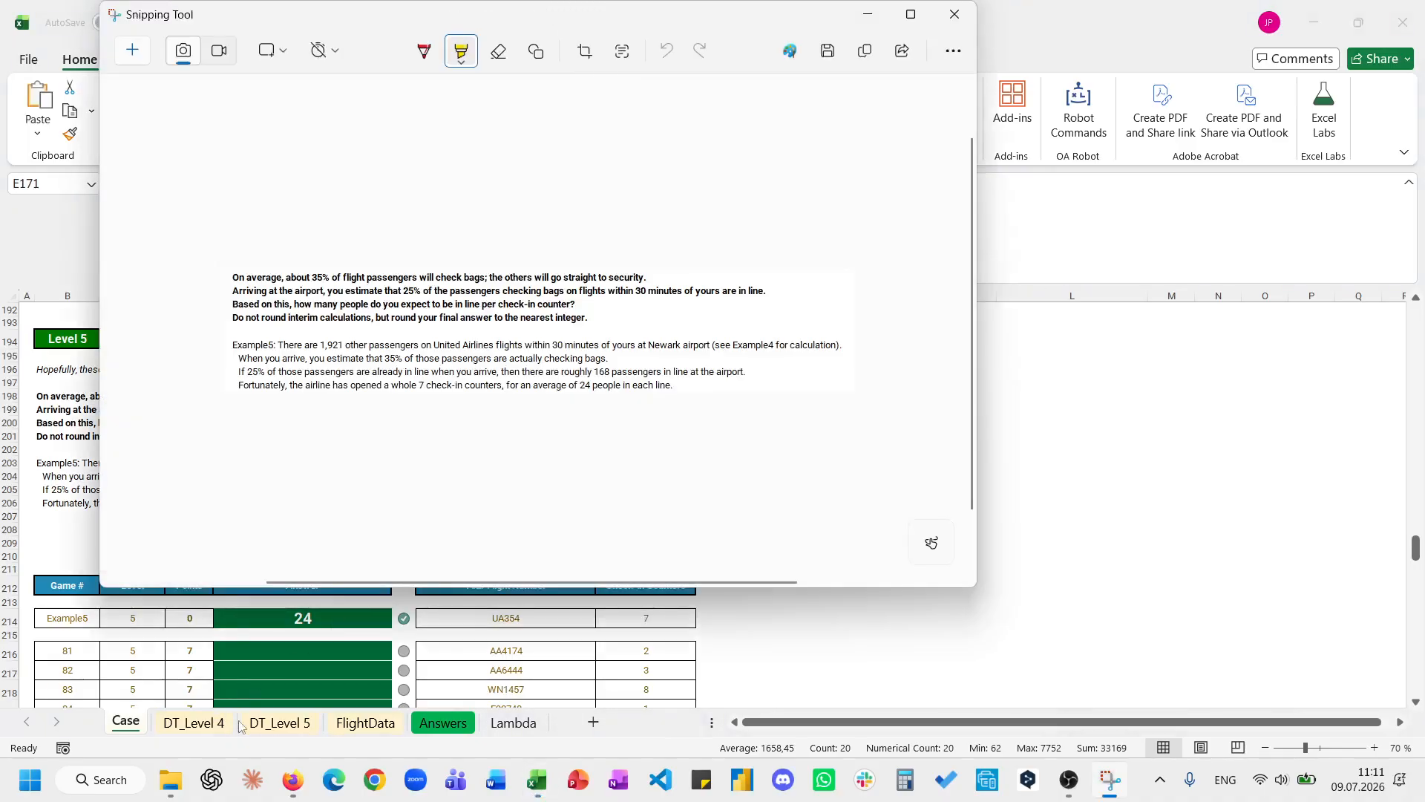
# Paste the captured Level 5 task picture into the DT_Level 5 sheet, beside the calculations around column J.
pyautogui.click(268, 729)
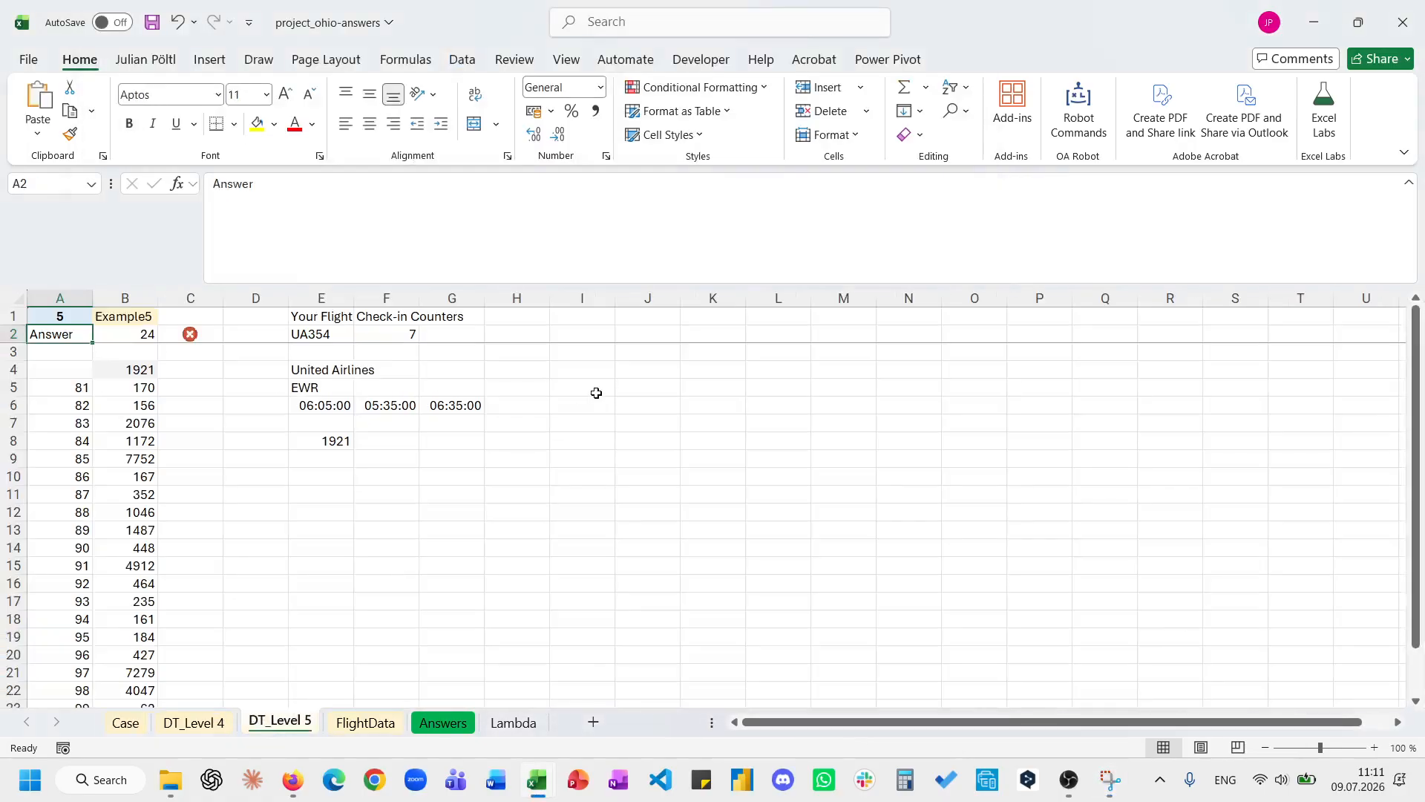
pyautogui.click(661, 366)
pyautogui.hotkey('ctrl', 'v')
# Clear the old Level 4 answers from B5:B24 on DT_Level 5.
pyautogui.click(107, 386)
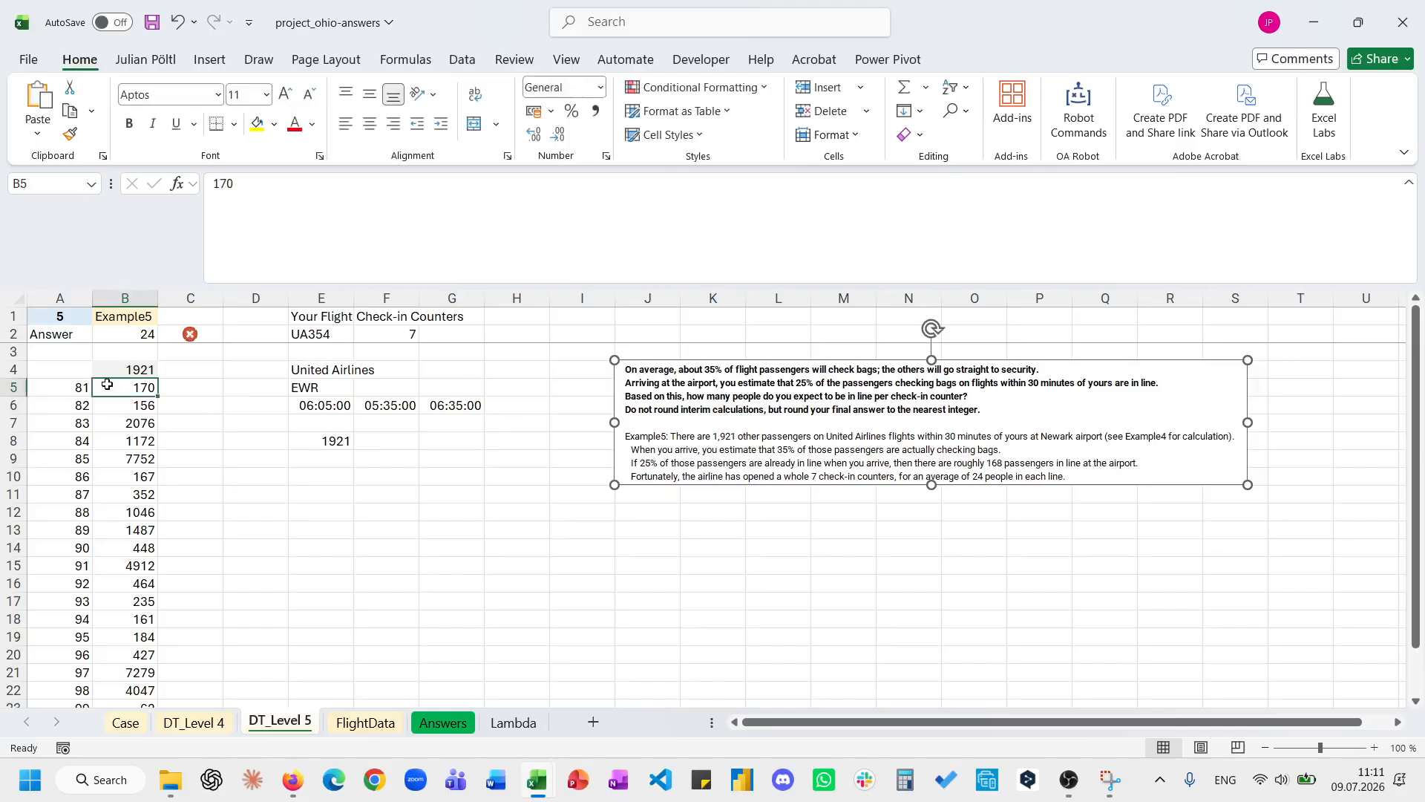
pyautogui.hotkey('ctrl', 'shift', 'Down')
pyautogui.press('Delete')
pyautogui.press('Up')
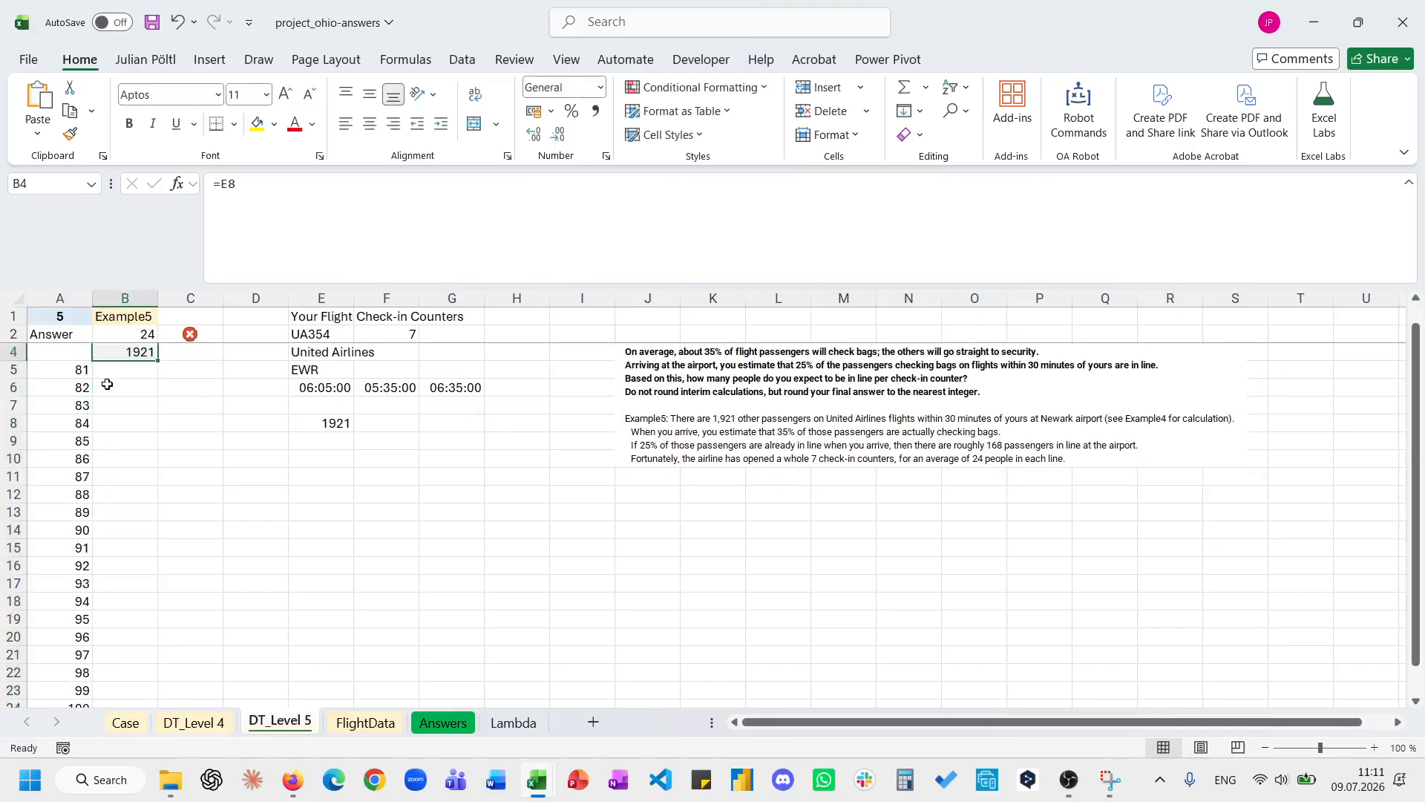
pyautogui.scroll(1, 639, 427)
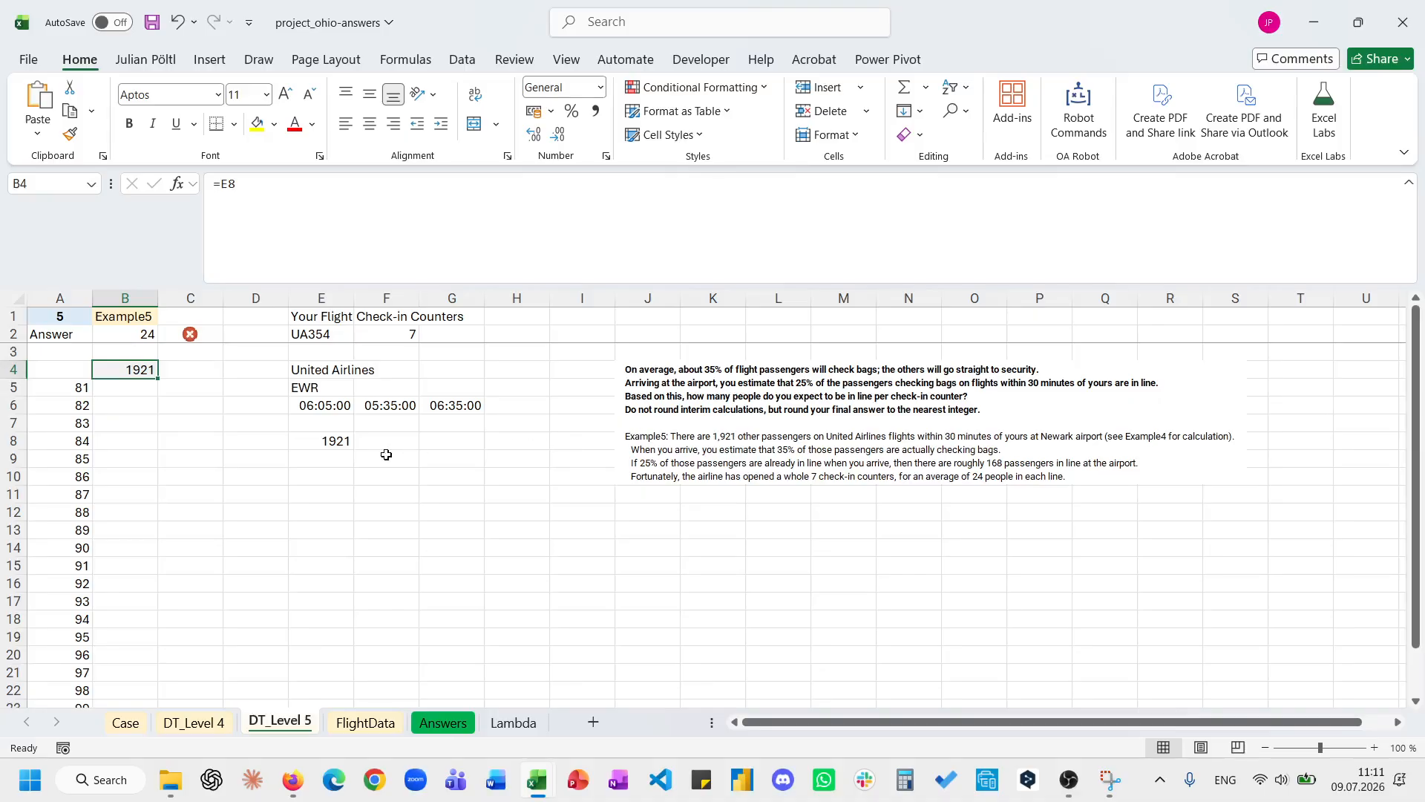
pyautogui.click(340, 459)
pyautogui.write('=')
pyautogui.press('Up')
pyautogui.hotkey('shift', 'Down')
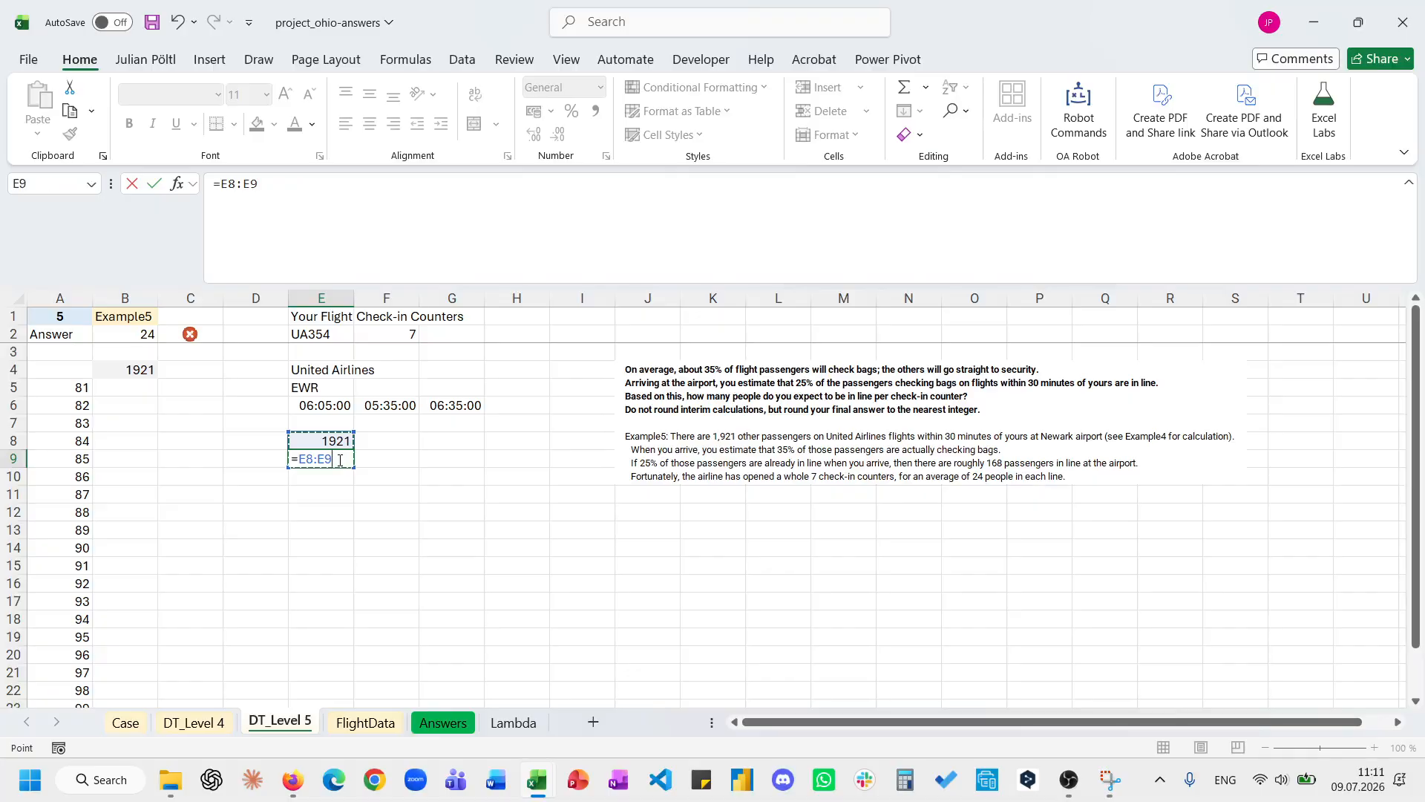
pyautogui.hotkey('shift', 'Up')
pyautogui.write(',')
pyautogui.write('75')
pyautogui.press('Return')
pyautogui.press('Return')
pyautogui.press('Escape')
# Calculate the passengers checking bags in E9 with =E8*35%.
pyautogui.write('=')
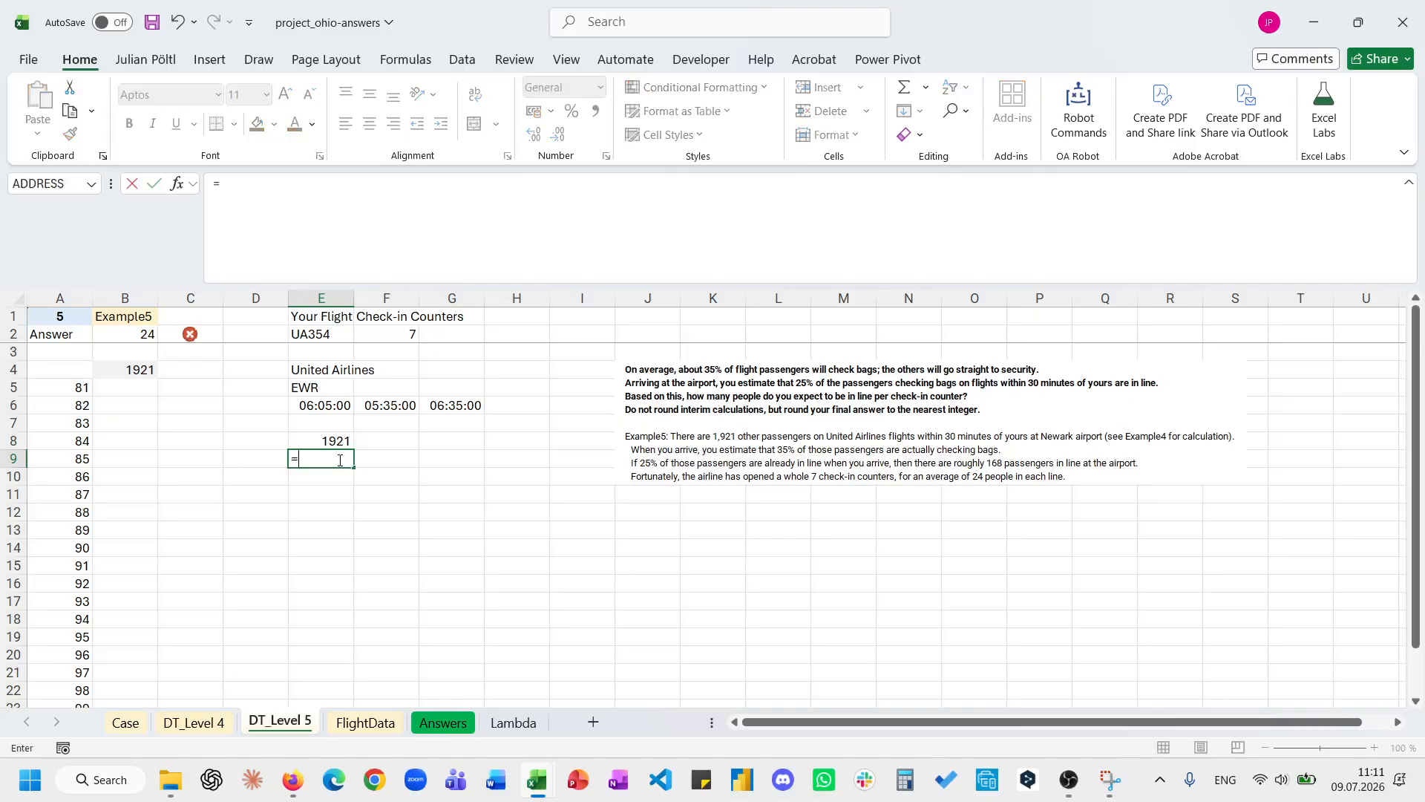
pyautogui.press('Up')
pyautogui.write('*35%')
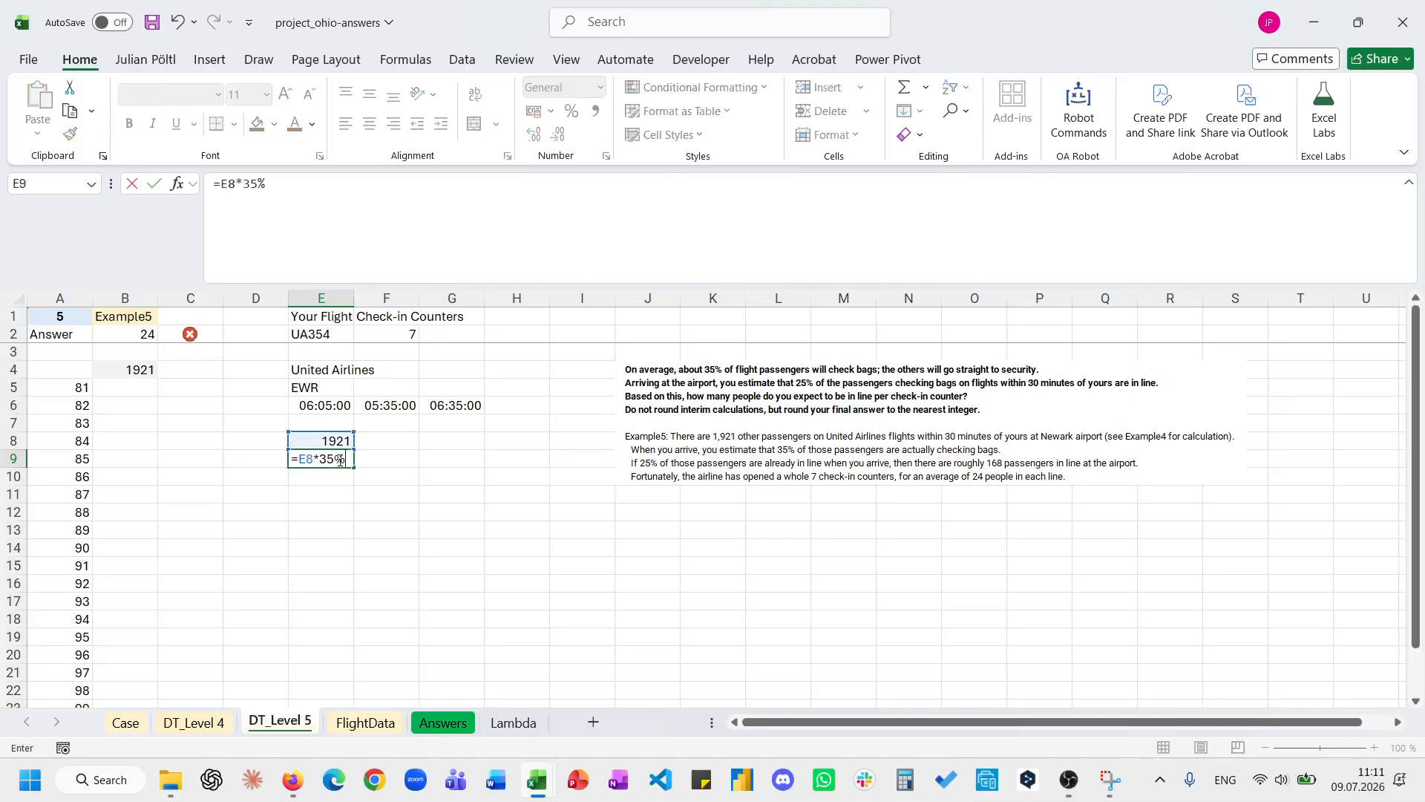
pyautogui.hotkey('ctrl', 'Return')
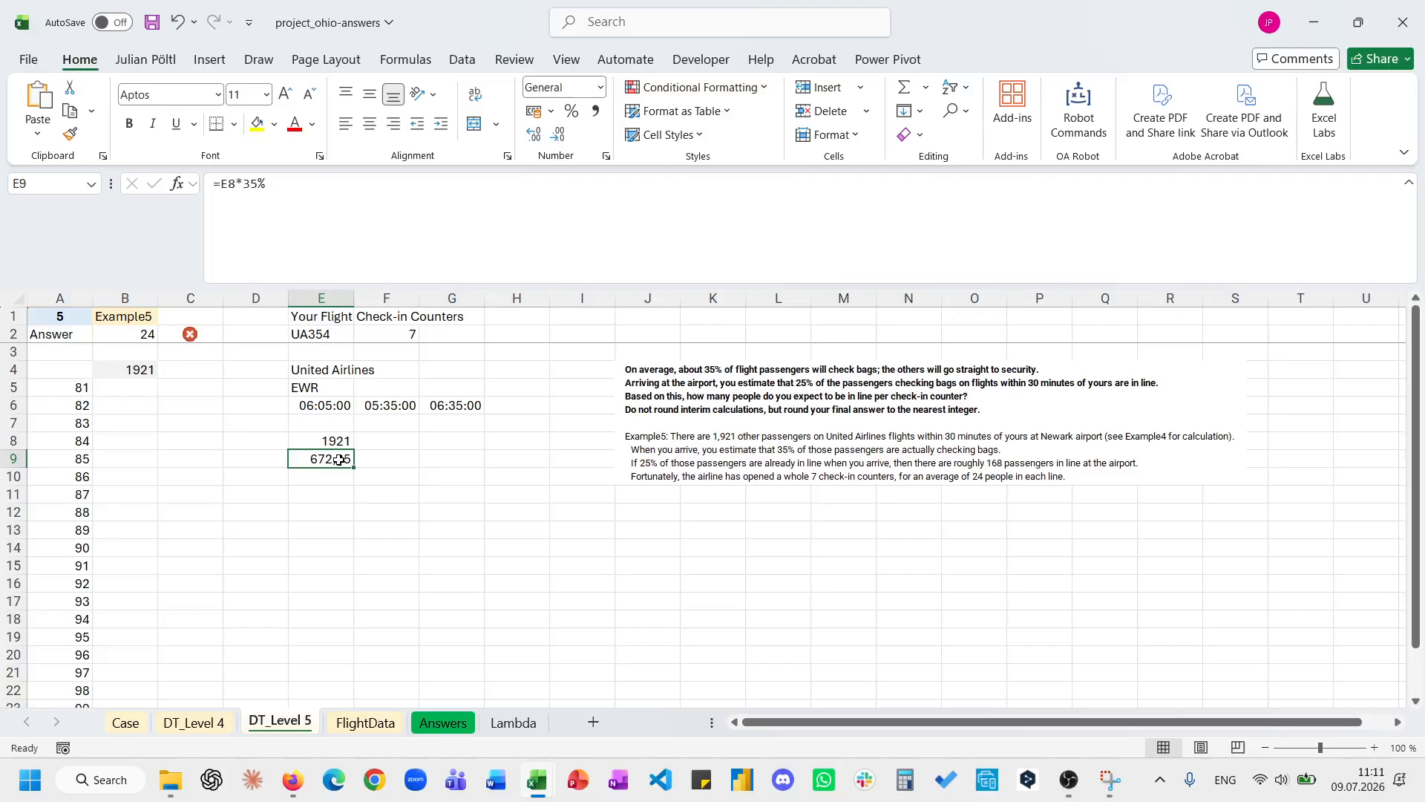
# Calculate the passengers already in line in E10 as 25% of E9.
pyautogui.press('Down')
pyautogui.write('=')
pyautogui.press('Up')
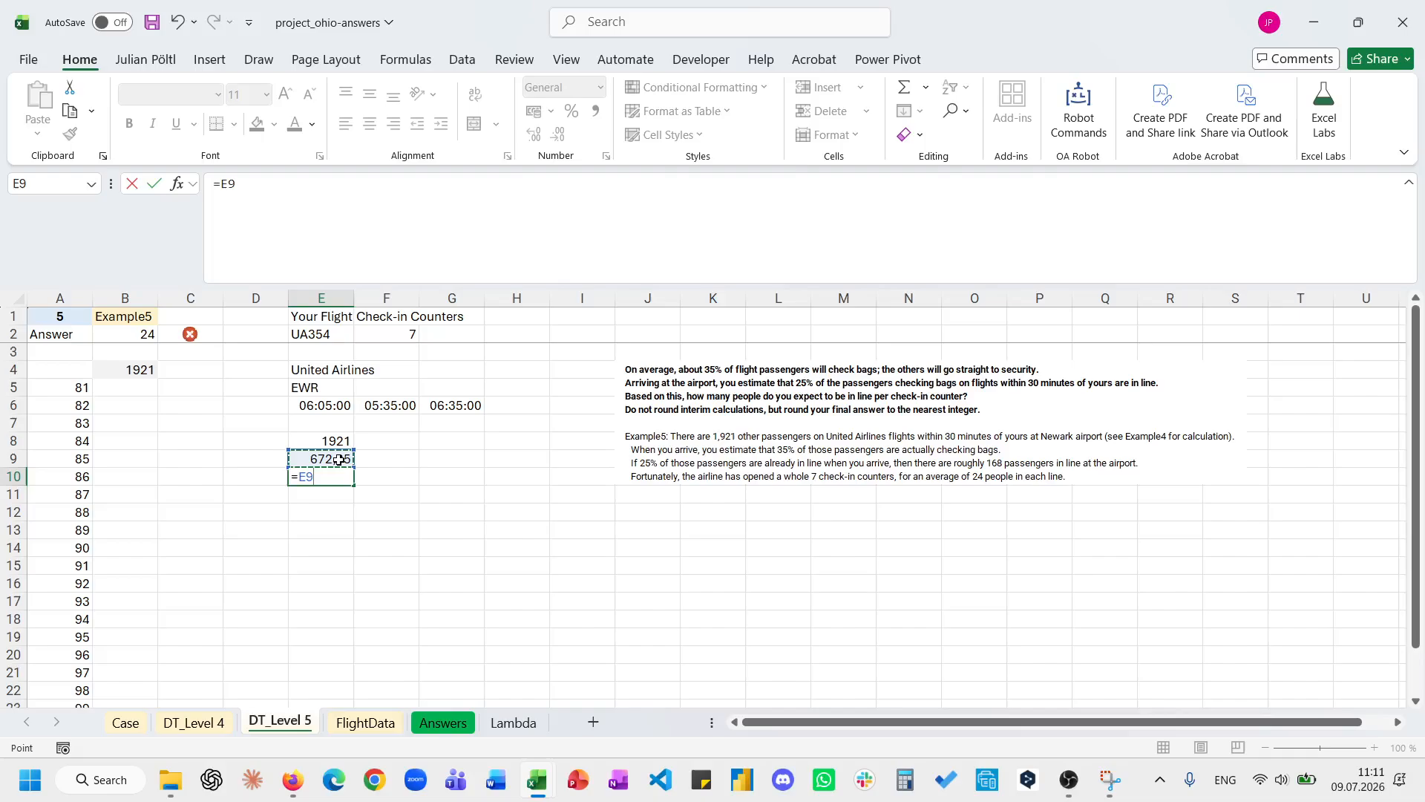
pyautogui.write('*25')
pyautogui.press('Return')
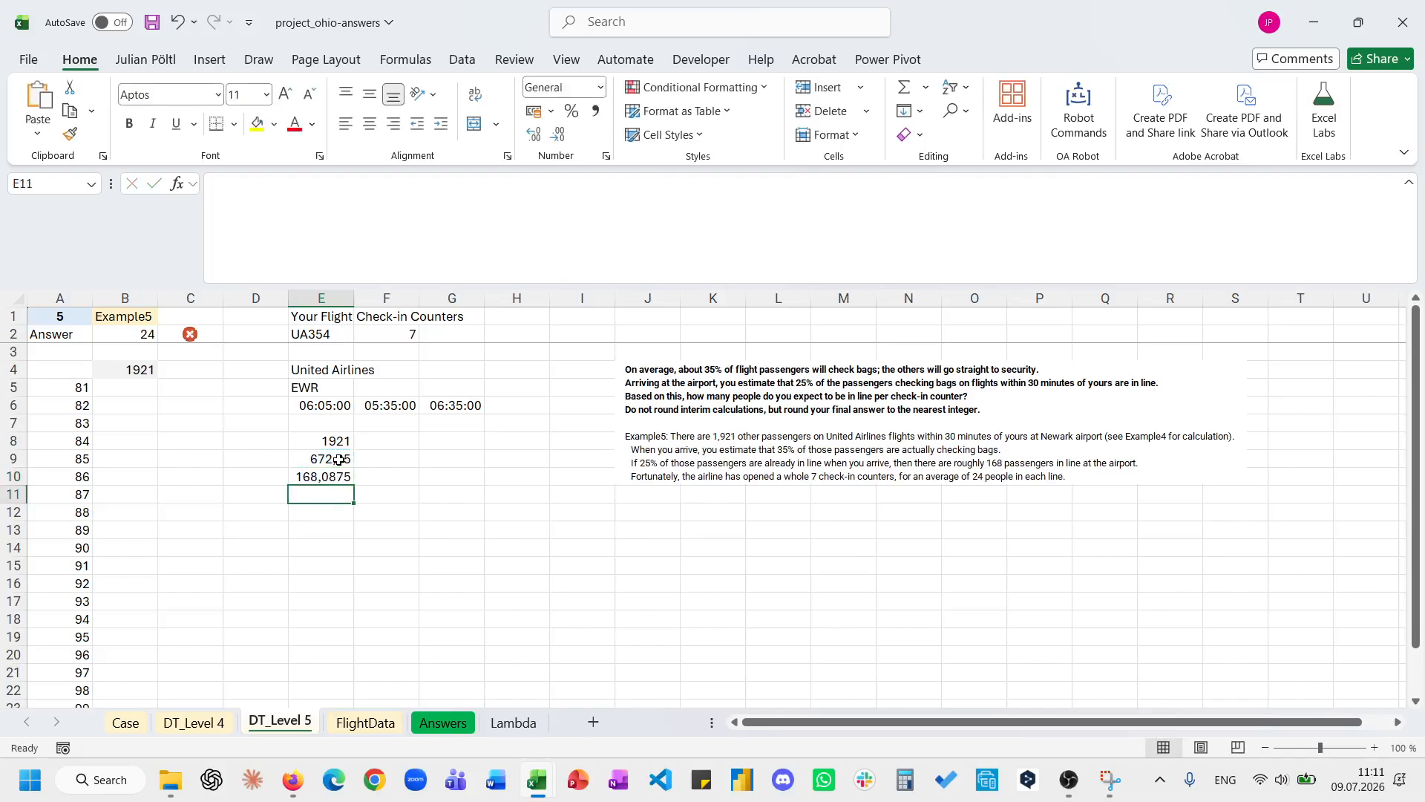
# Calculate the people per check-in counter in E11 with =E10/F2.
pyautogui.write('=')
pyautogui.press('Up')
pyautogui.write('/')
pyautogui.press('Up')
pyautogui.press('Up')
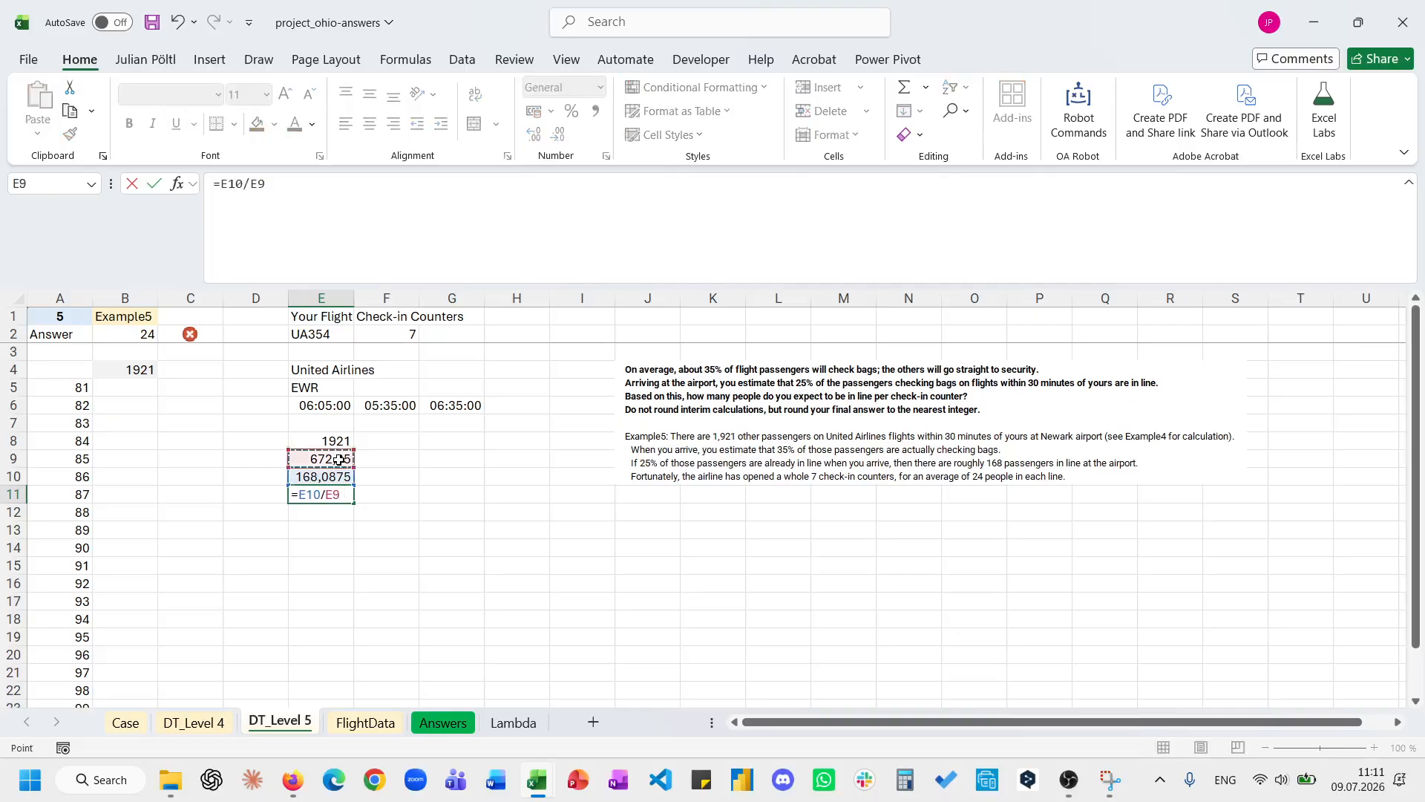
pyautogui.press('Up')
pyautogui.press('Up')
pyautogui.press('Up')
pyautogui.press('Up')
pyautogui.press('Up')
pyautogui.press('Up')
pyautogui.press('Up')
pyautogui.press('Right')
pyautogui.press('Return')
pyautogui.press('Up')
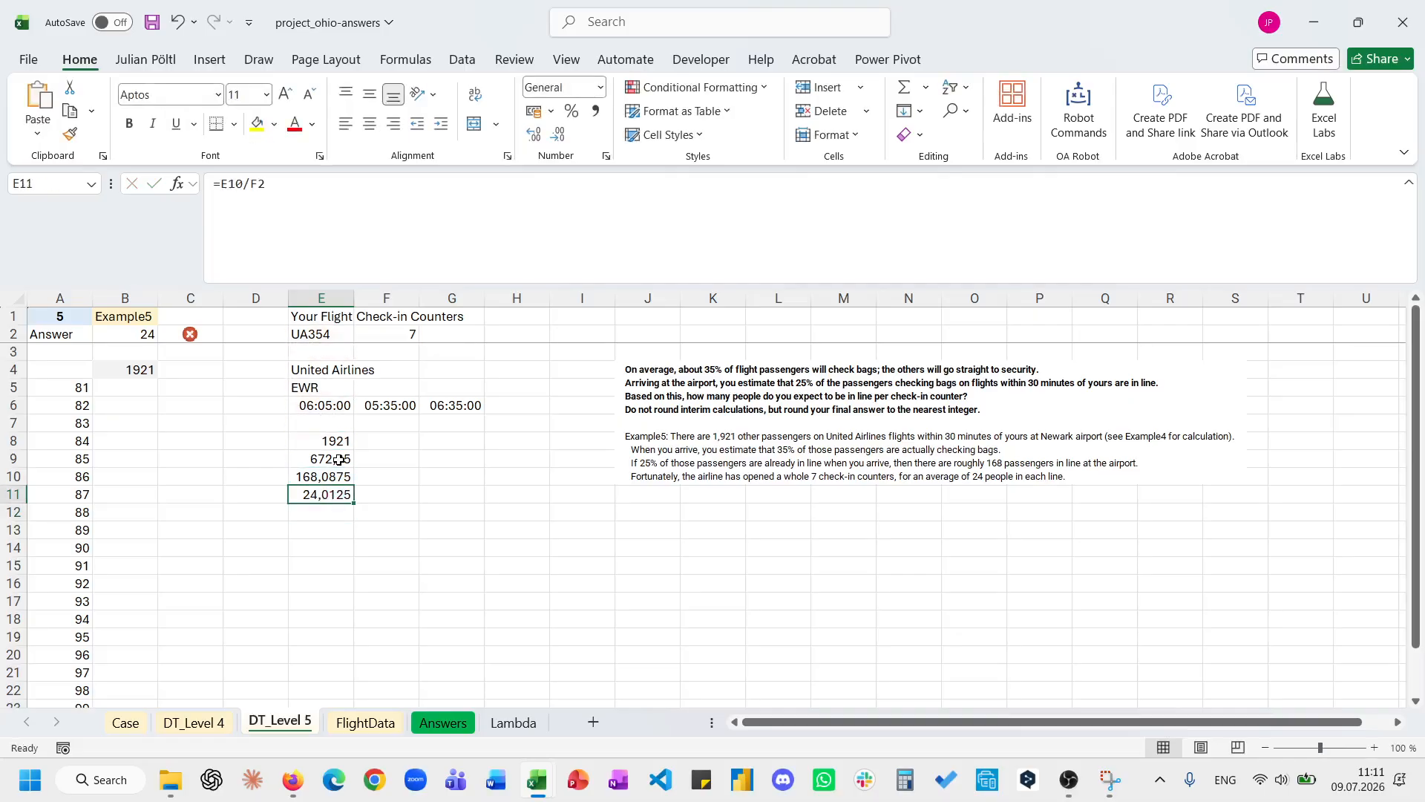
# Replace the result formula in B4 with ROUND of E11 to 0 digits.
pyautogui.click(130, 370)
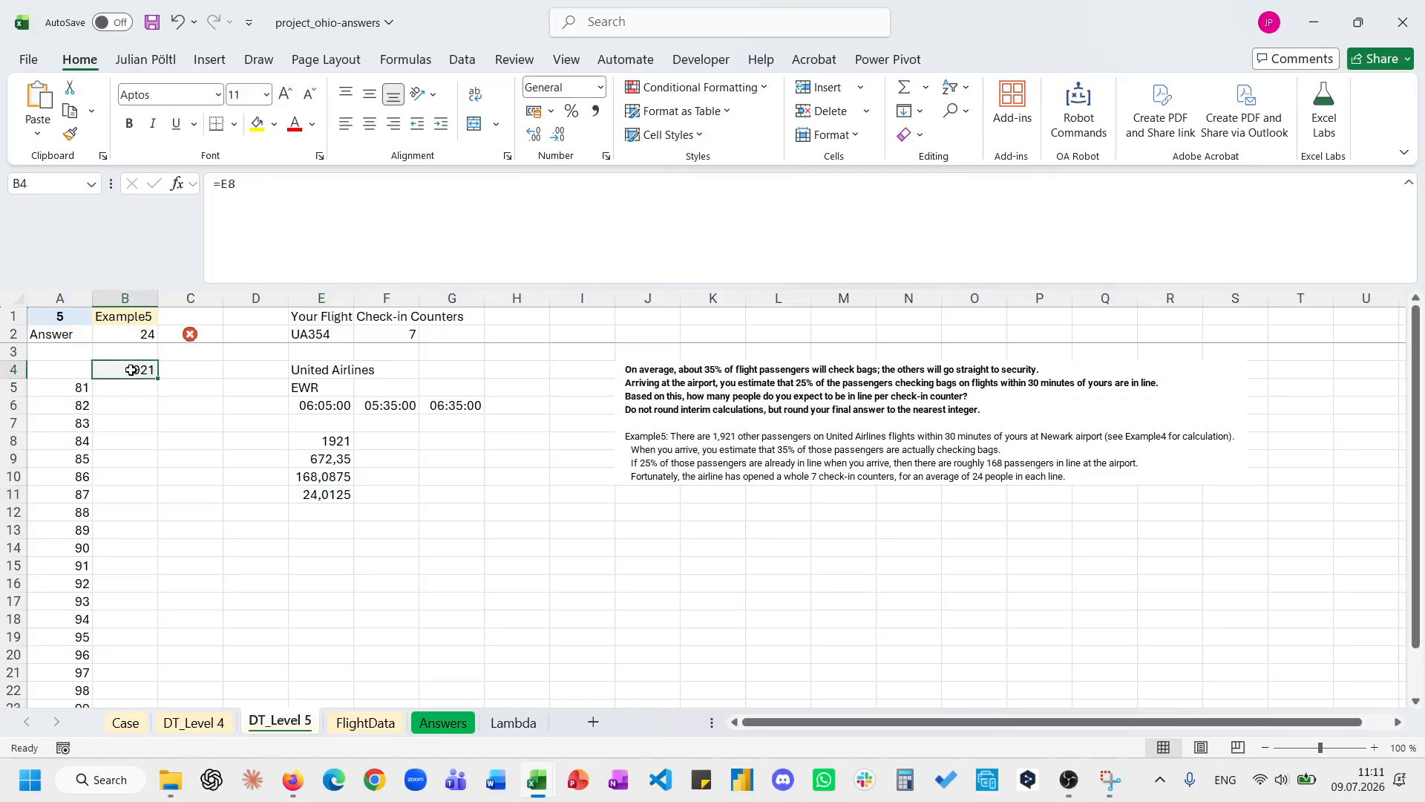
pyautogui.write('=rou')
pyautogui.press('Tab')
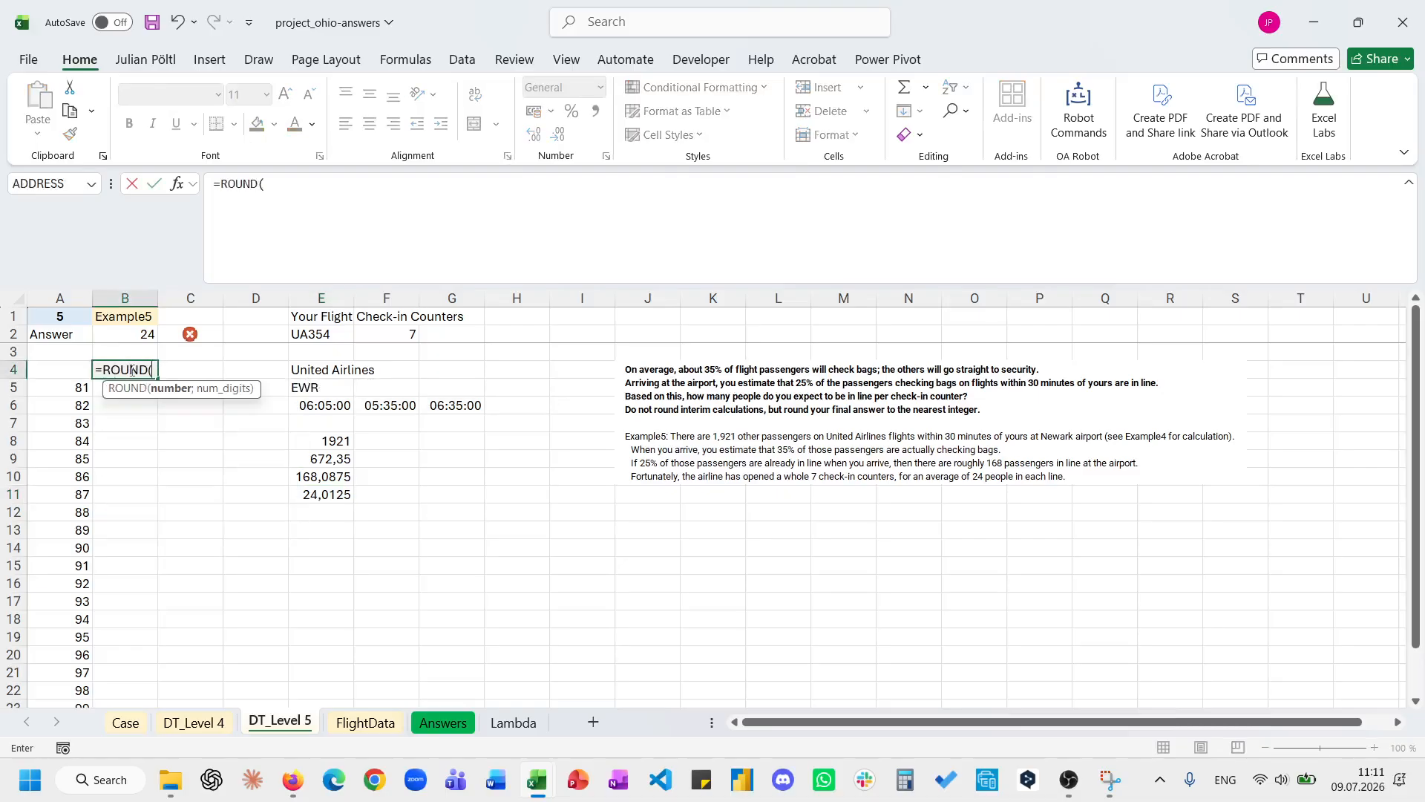
pyautogui.click(332, 493)
pyautogui.write(';0')
pyautogui.press('Return')
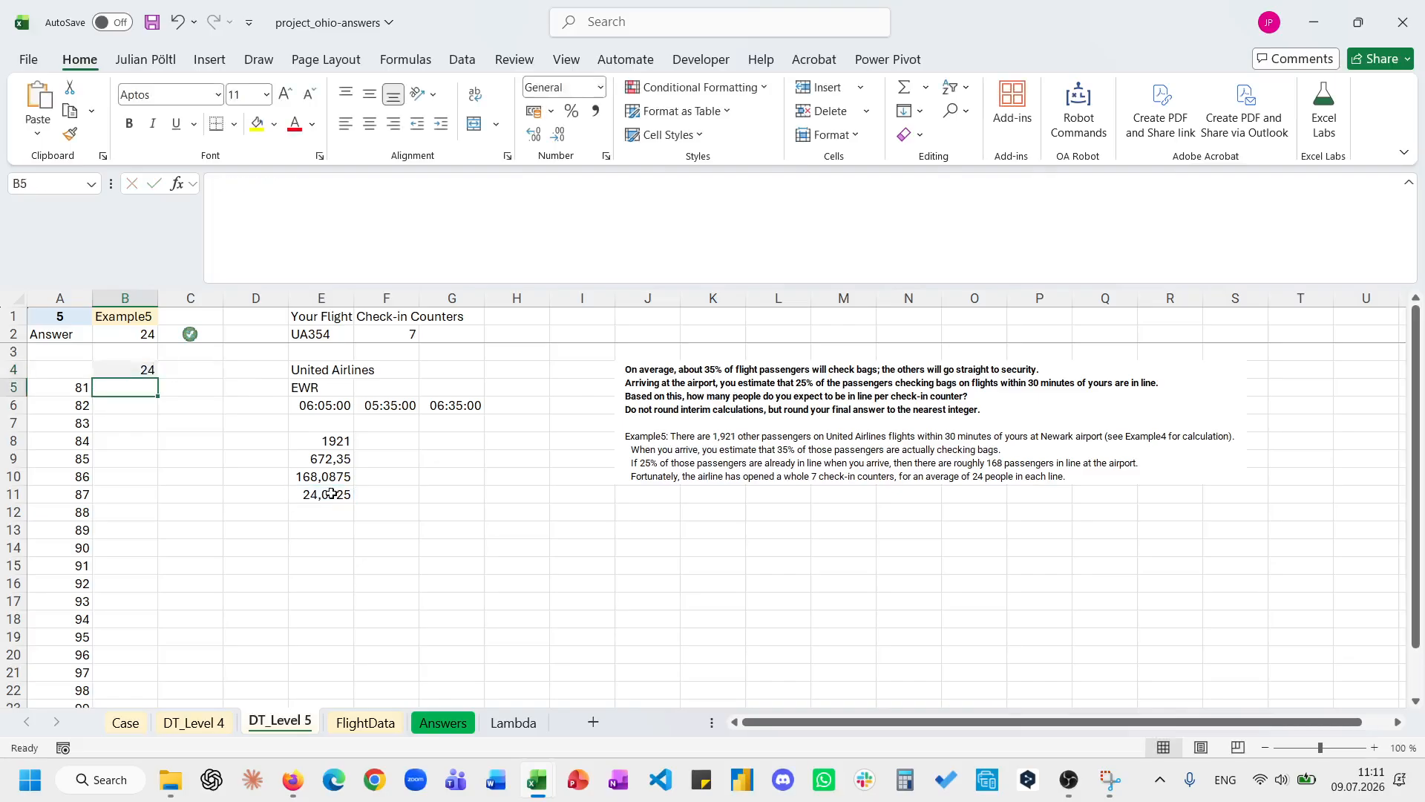
# Generate the answers for games 81 to 100 in B5:B24, using B4 as the result cell.
pyautogui.hotkey('ctrl', 'shift', 'r')
pyautogui.write('b4')
pyautogui.press('Return')
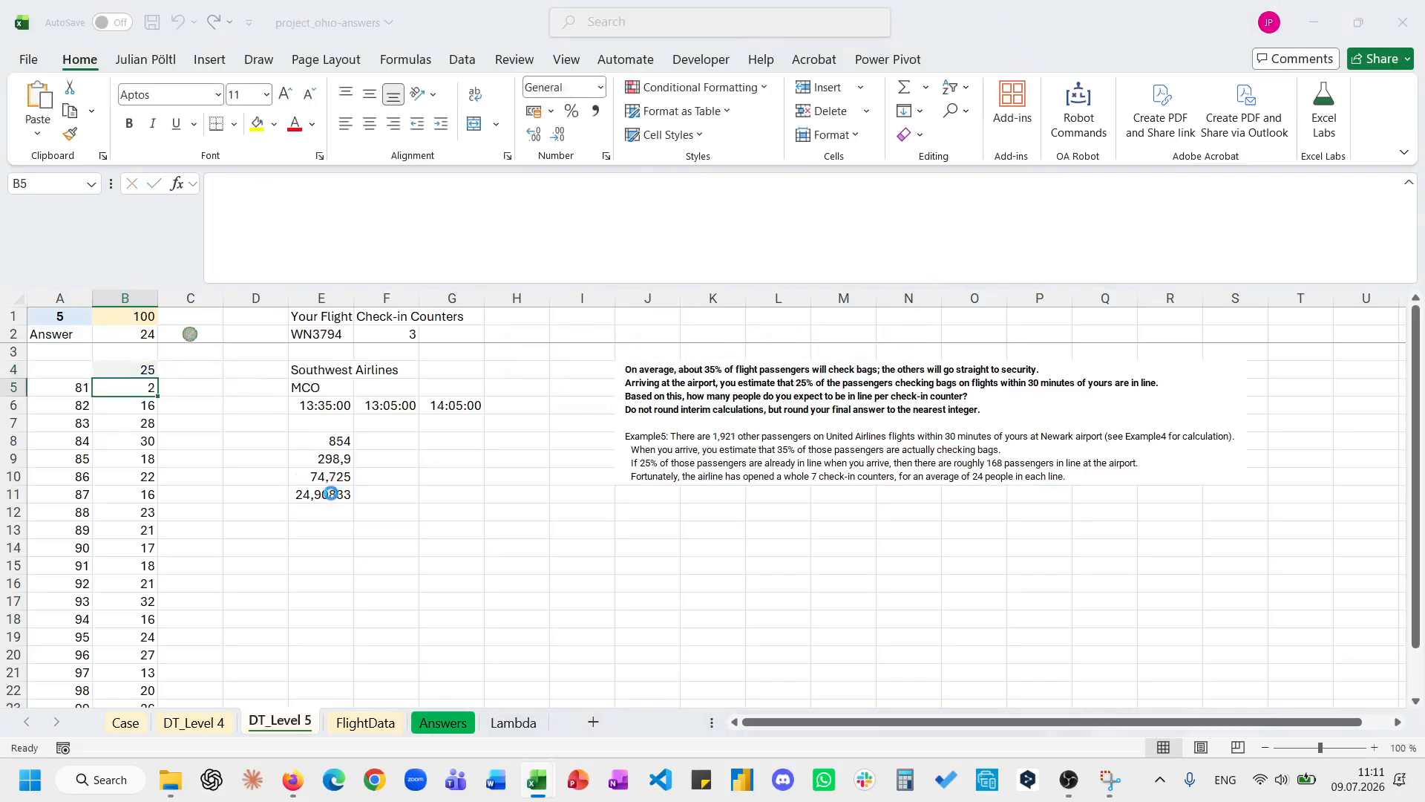
pyautogui.press('Return')
# Copy the generated answers in B5:B24 into the Level 5 answers on the Case sheet, starting at E216.
pyautogui.hotkey('ctrl', 'shift', 'Down')
pyautogui.hotkey('ctrl', 'c')
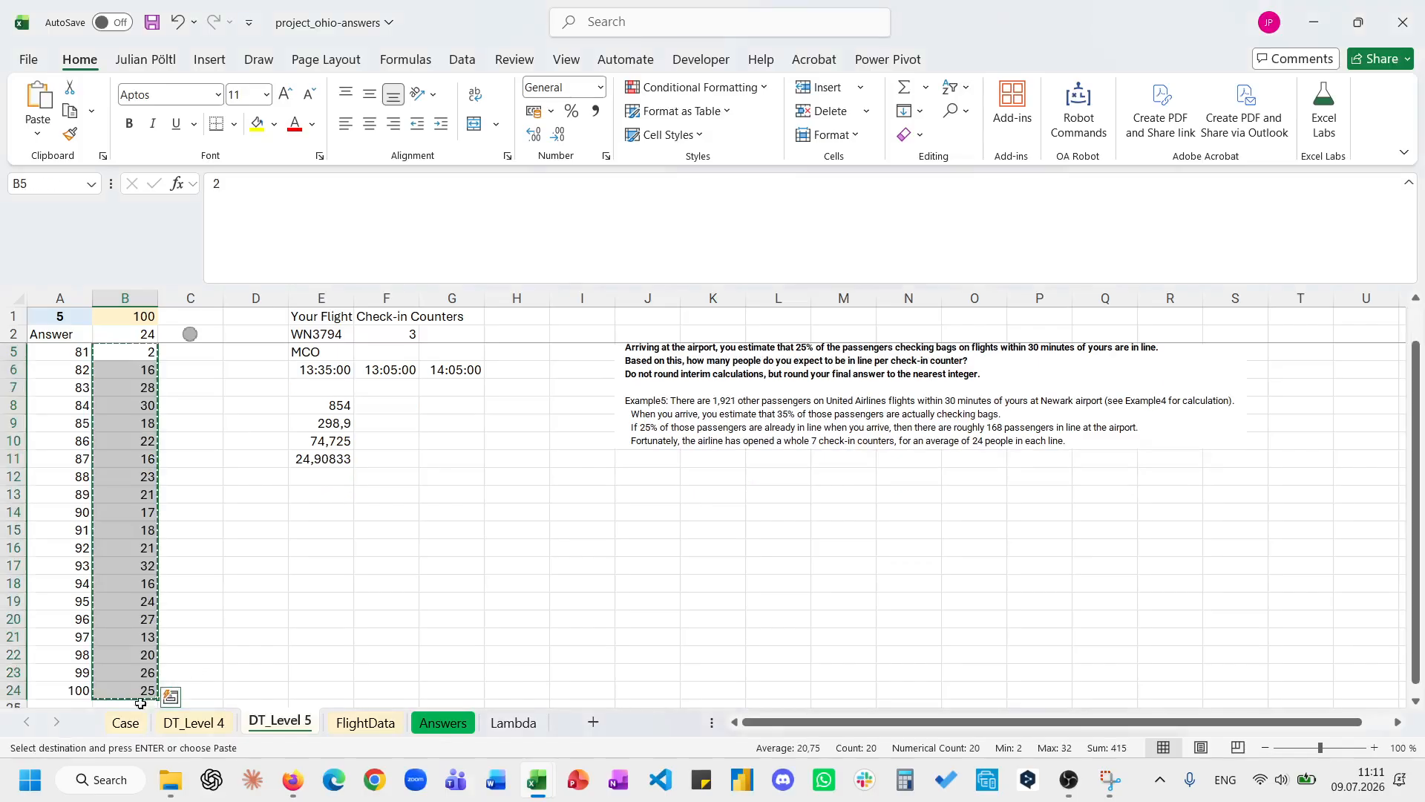
pyautogui.click(126, 721)
pyautogui.click(308, 647)
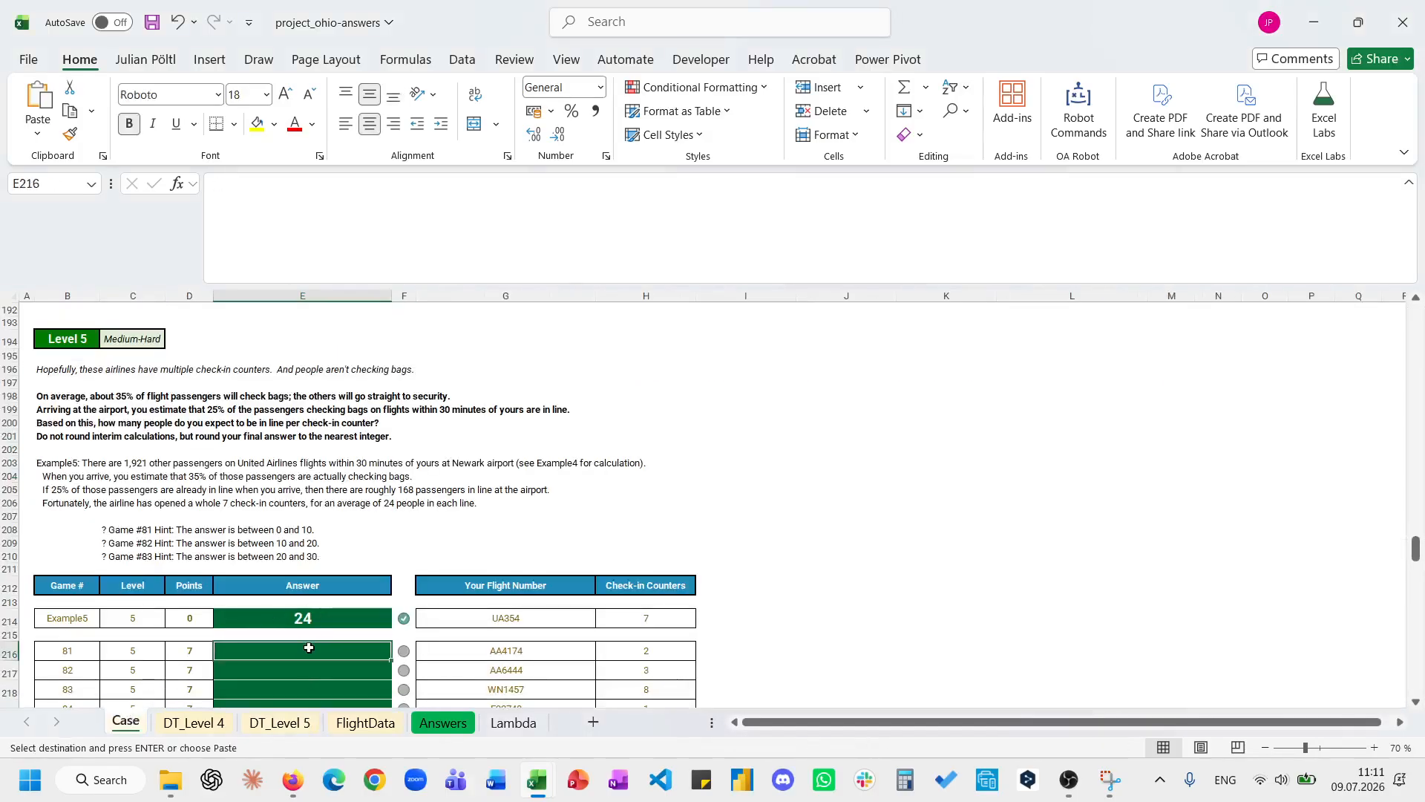
pyautogui.hotkey('ctrl', 'v')
# Read the Level 6 task on the Case sheet, then duplicate DT_Level 4 after DT_Level 5 and rename the copy DT_Level 6.
pyautogui.scroll(-13, 309, 648)
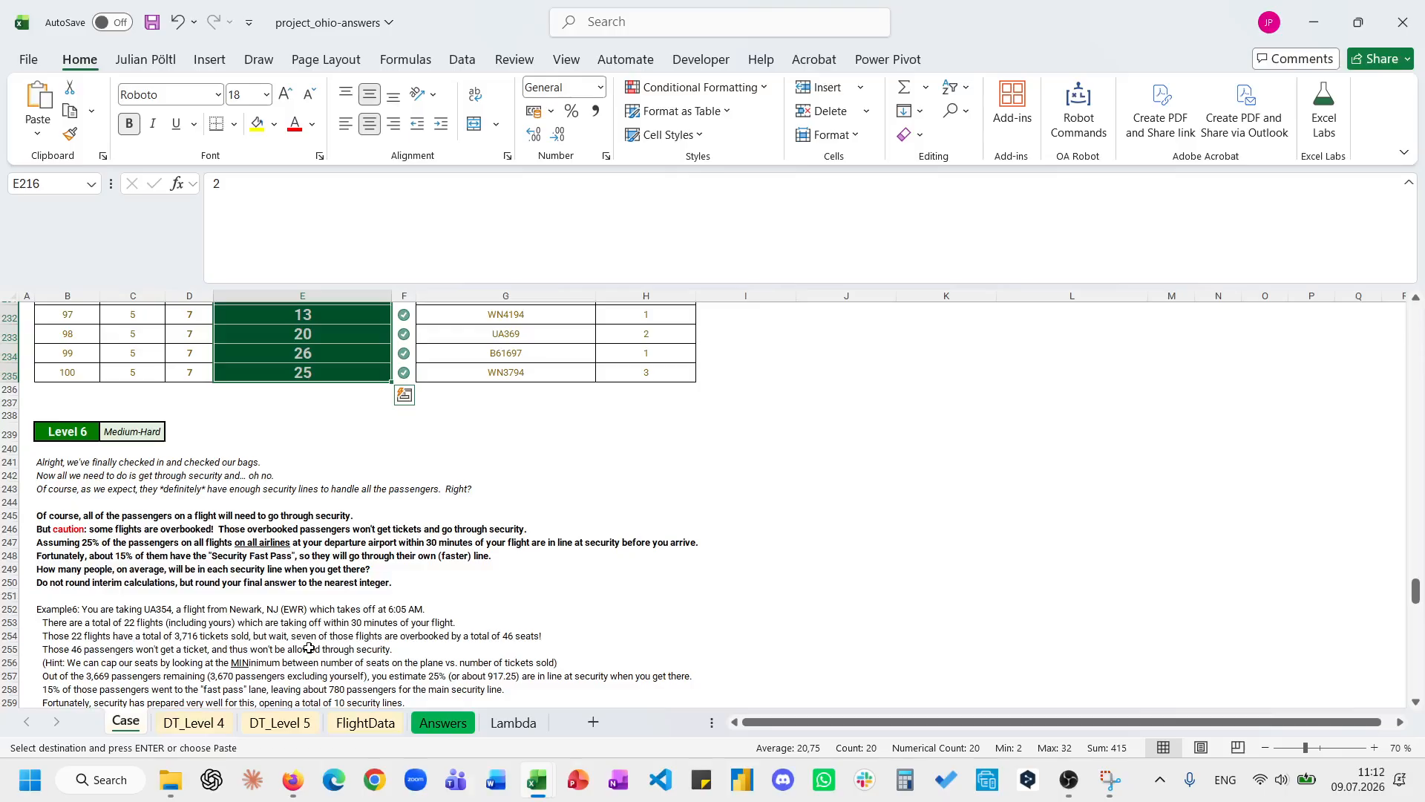
pyautogui.scroll(-1, 309, 647)
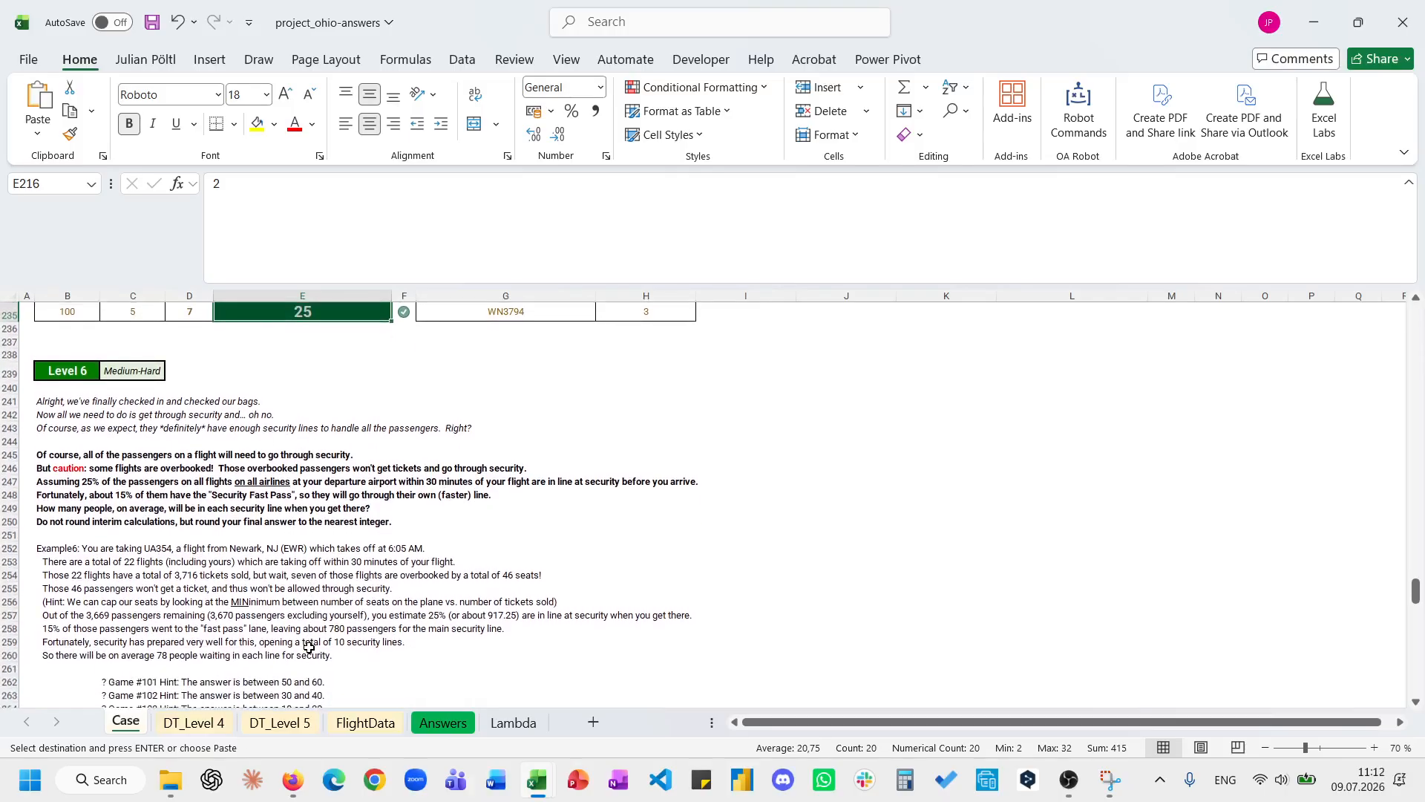
pyautogui.scroll(-1, 309, 648)
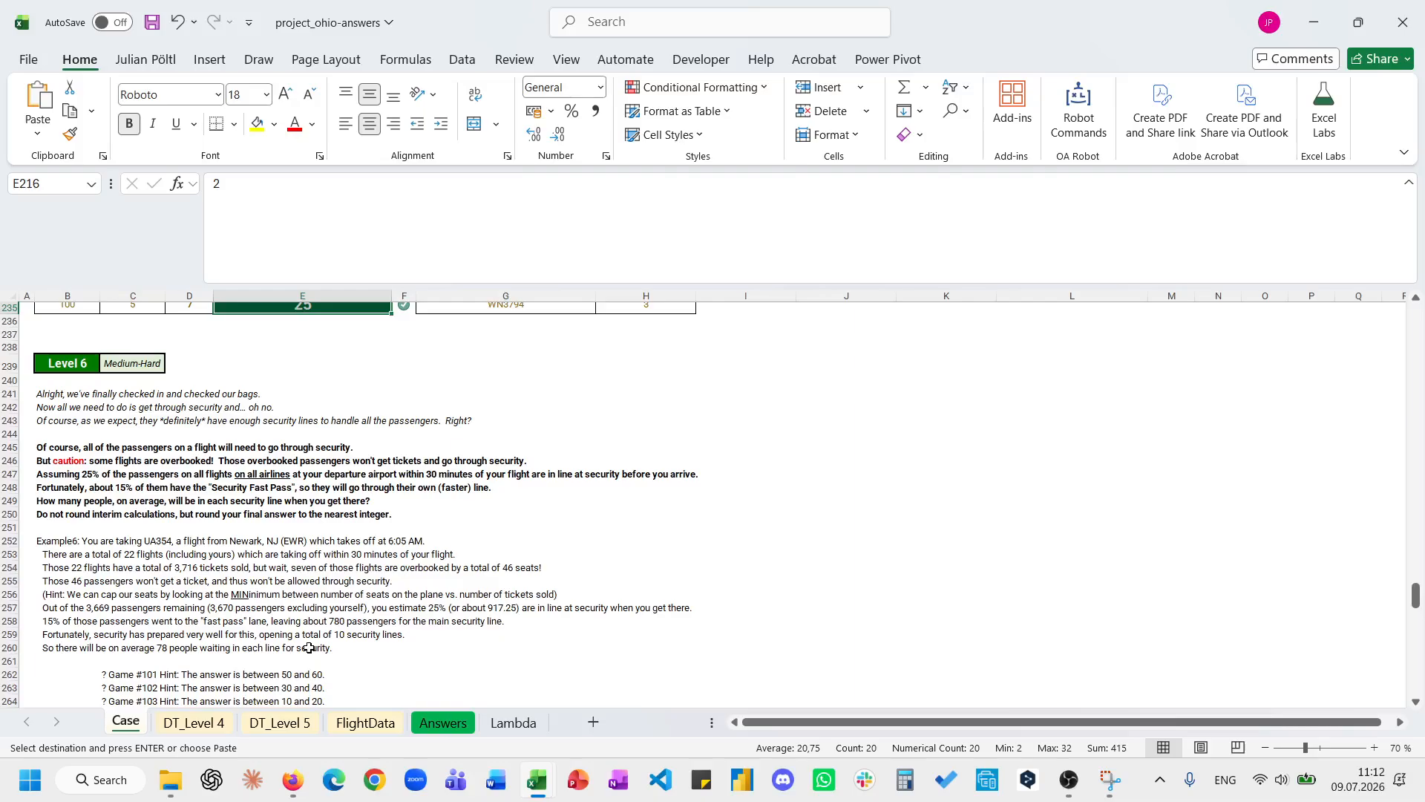
pyautogui.click(202, 724)
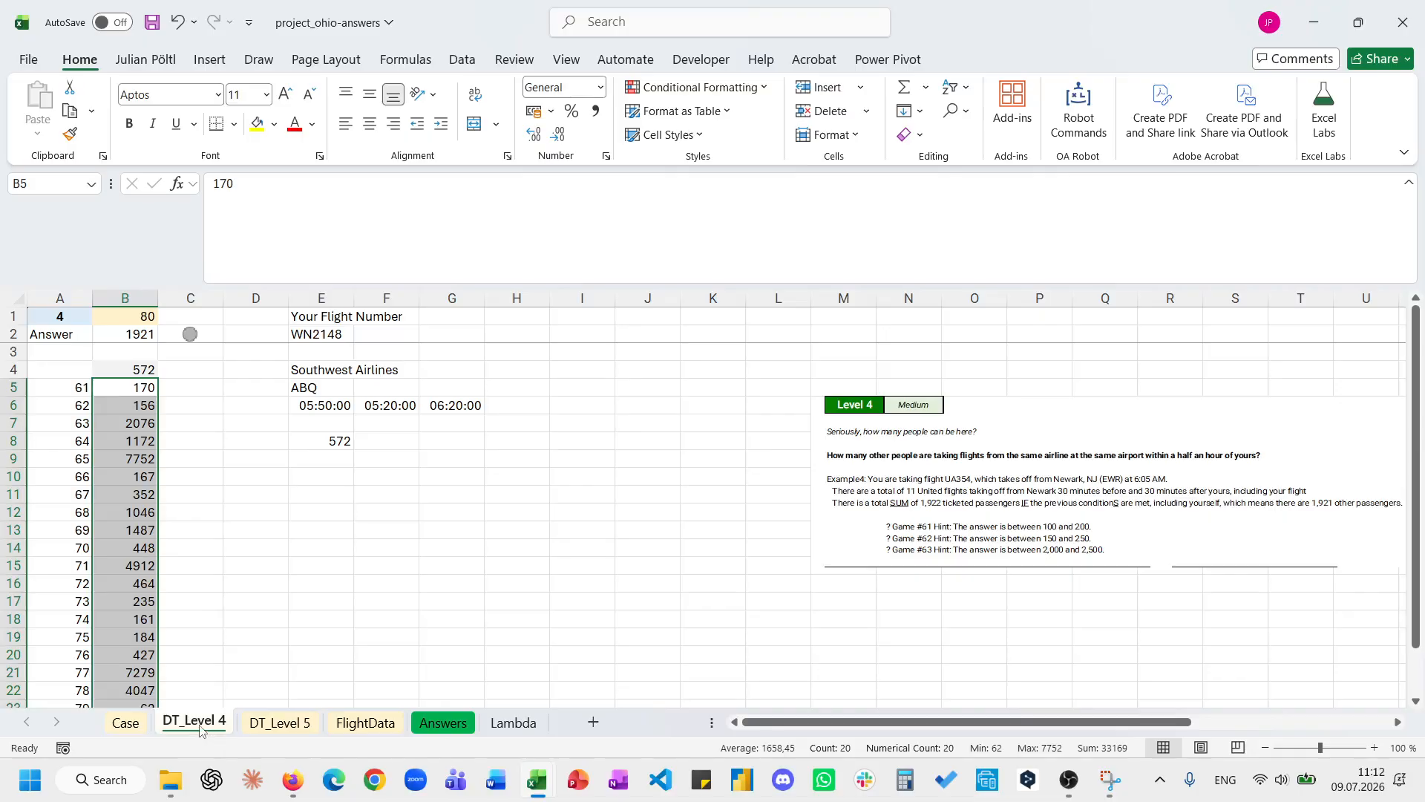
pyautogui.moveTo(199, 730); pyautogui.dragTo(336, 724)
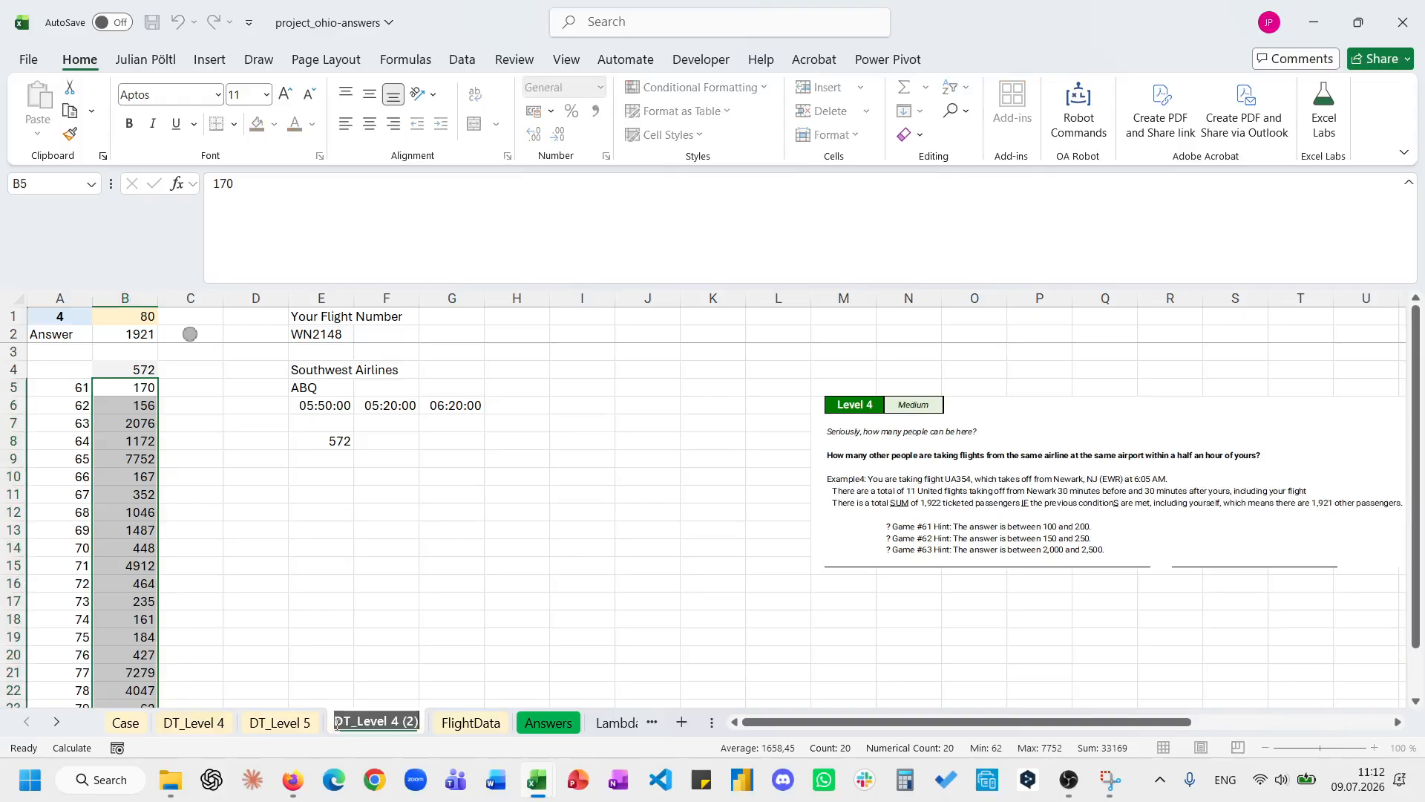
pyautogui.press('BackSpace')
pyautogui.press('BackSpace')
pyautogui.press('BackSpace')
pyautogui.press('BackSpace')
pyautogui.press('BackSpace')
pyautogui.write('6')
pyautogui.press('Return')
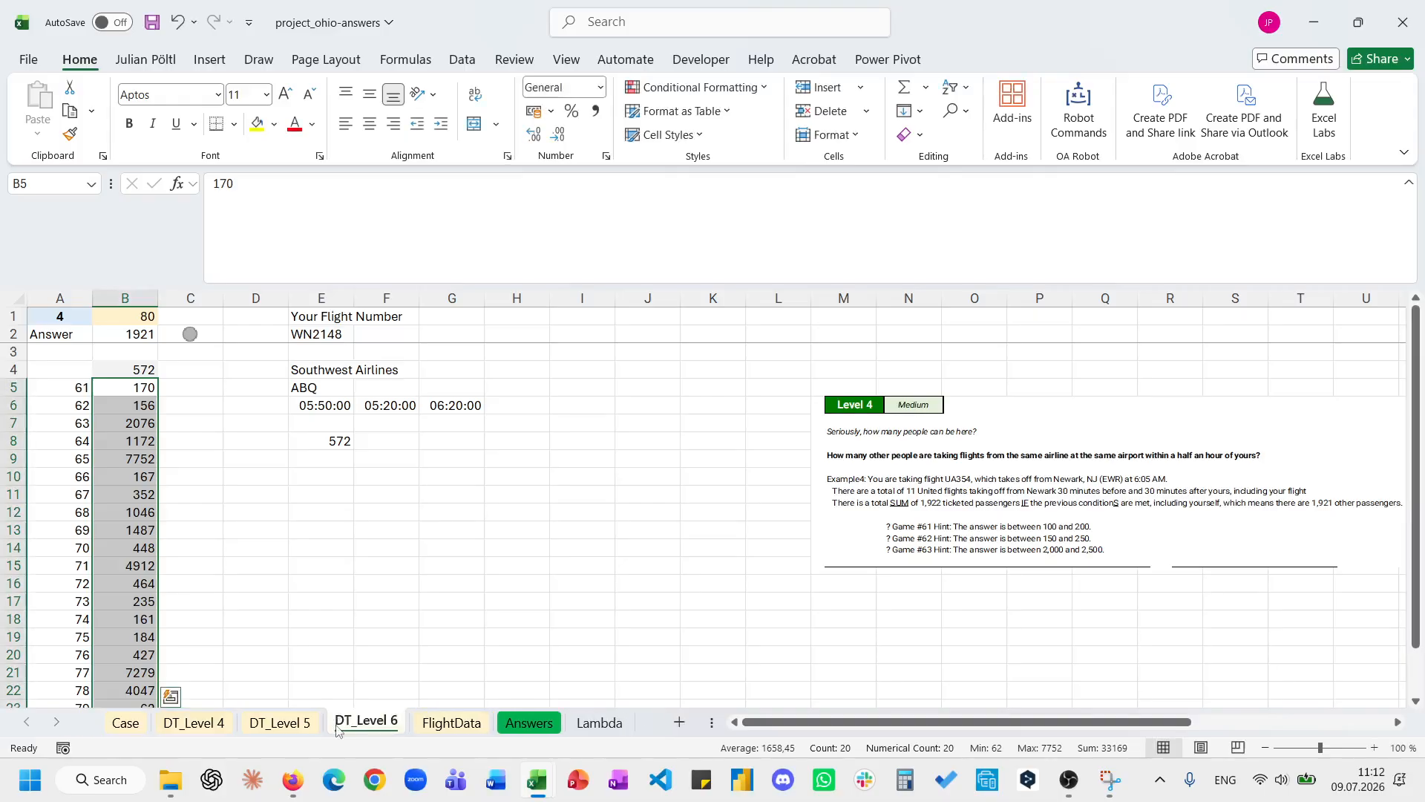
# Set the level in A1 to 6 and the game in B1 to Example6 on DT_Level 6.
pyautogui.click(61, 309)
pyautogui.write('6')
pyautogui.press('Tab')
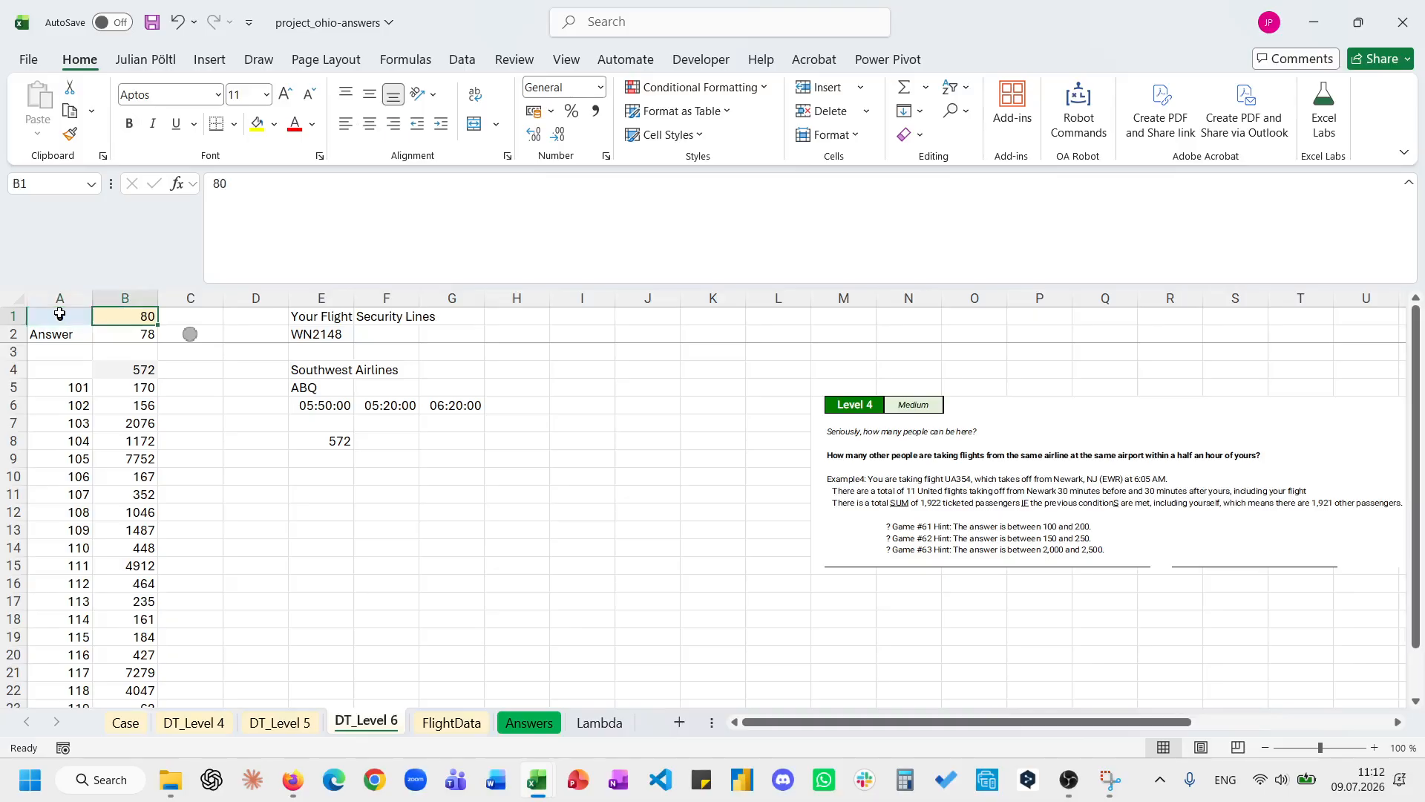
pyautogui.write('Example6')
pyautogui.press('Return')
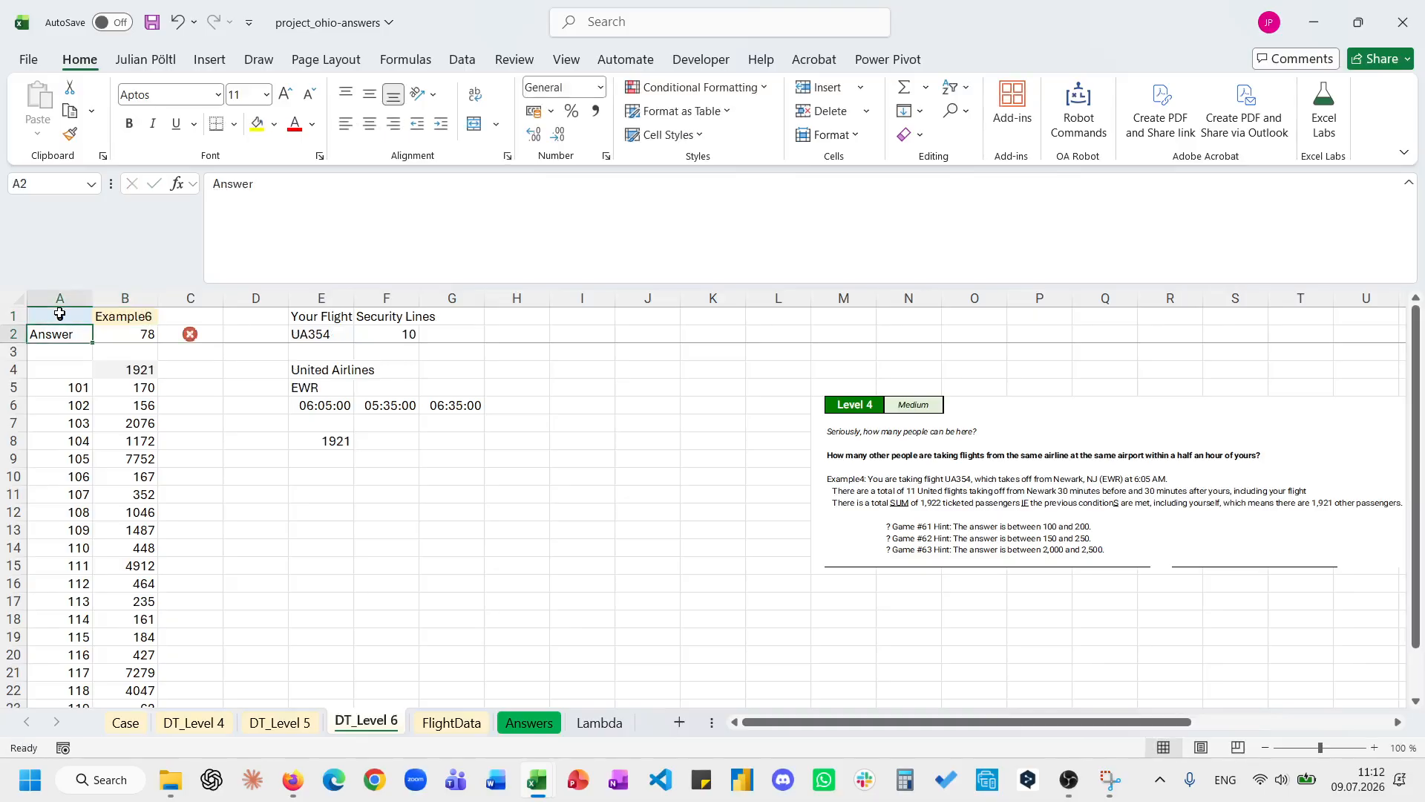
# Clear the copied result formula and old answers from B4:B24 on DT_Level 6.
pyautogui.press('Return')
pyautogui.press('Down')
pyautogui.press('Right')
pyautogui.hotkey('ctrl', 'shift', 'Down')
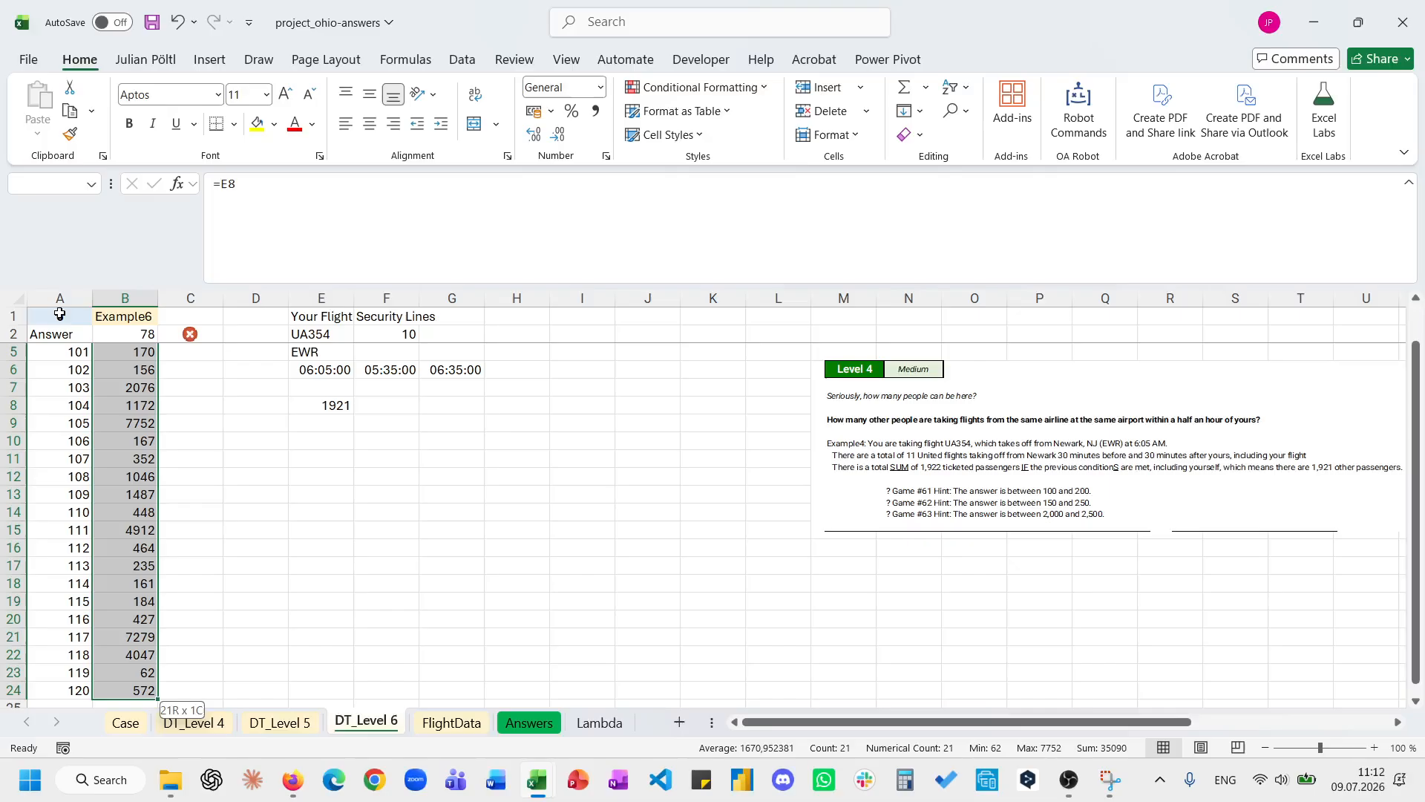
pyautogui.press('Delete')
pyautogui.scroll(1, 126, 697)
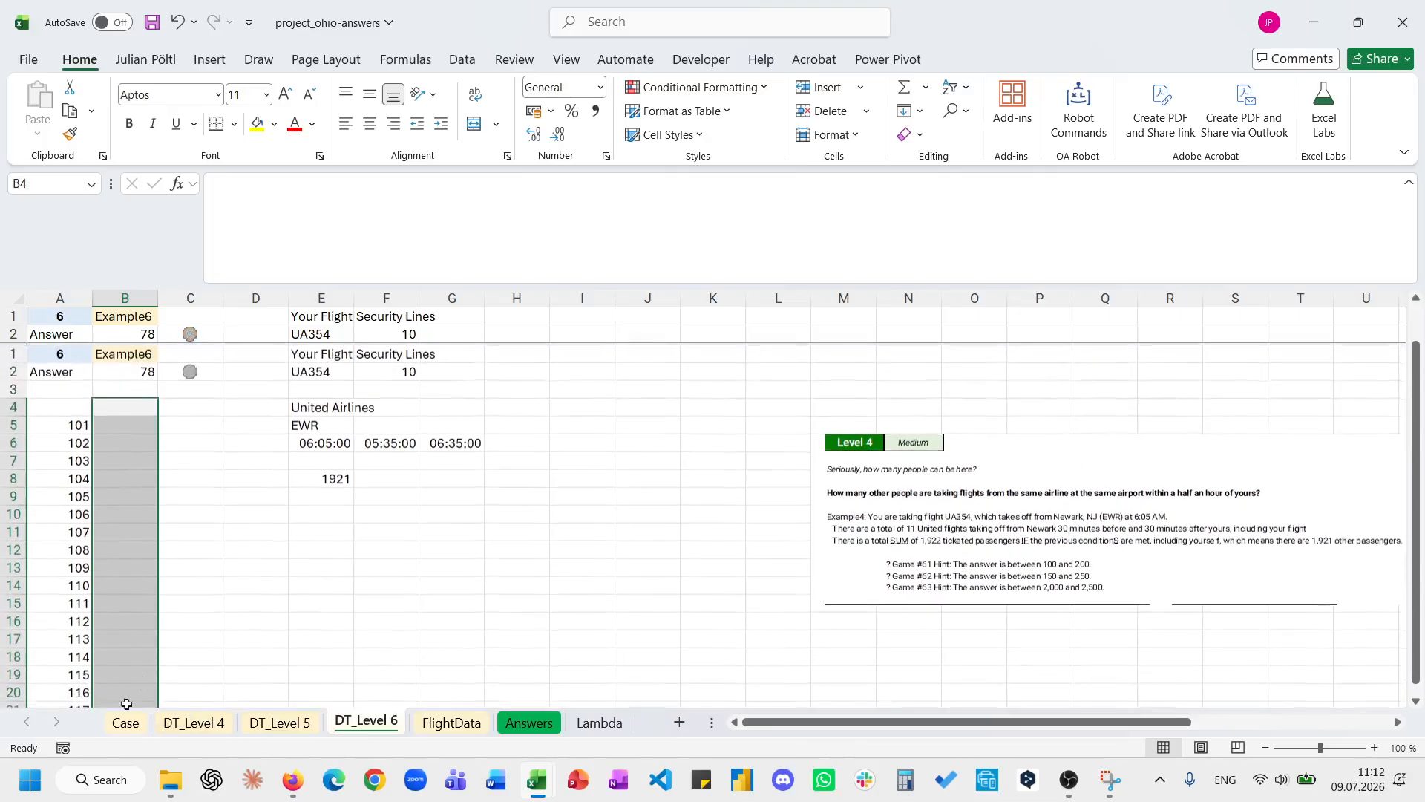
# Capture the Level 6 question and Example6 explanation on the Case sheet as a screenshot with Snipping Tool.
pyautogui.click(125, 722)
pyautogui.click(1109, 780)
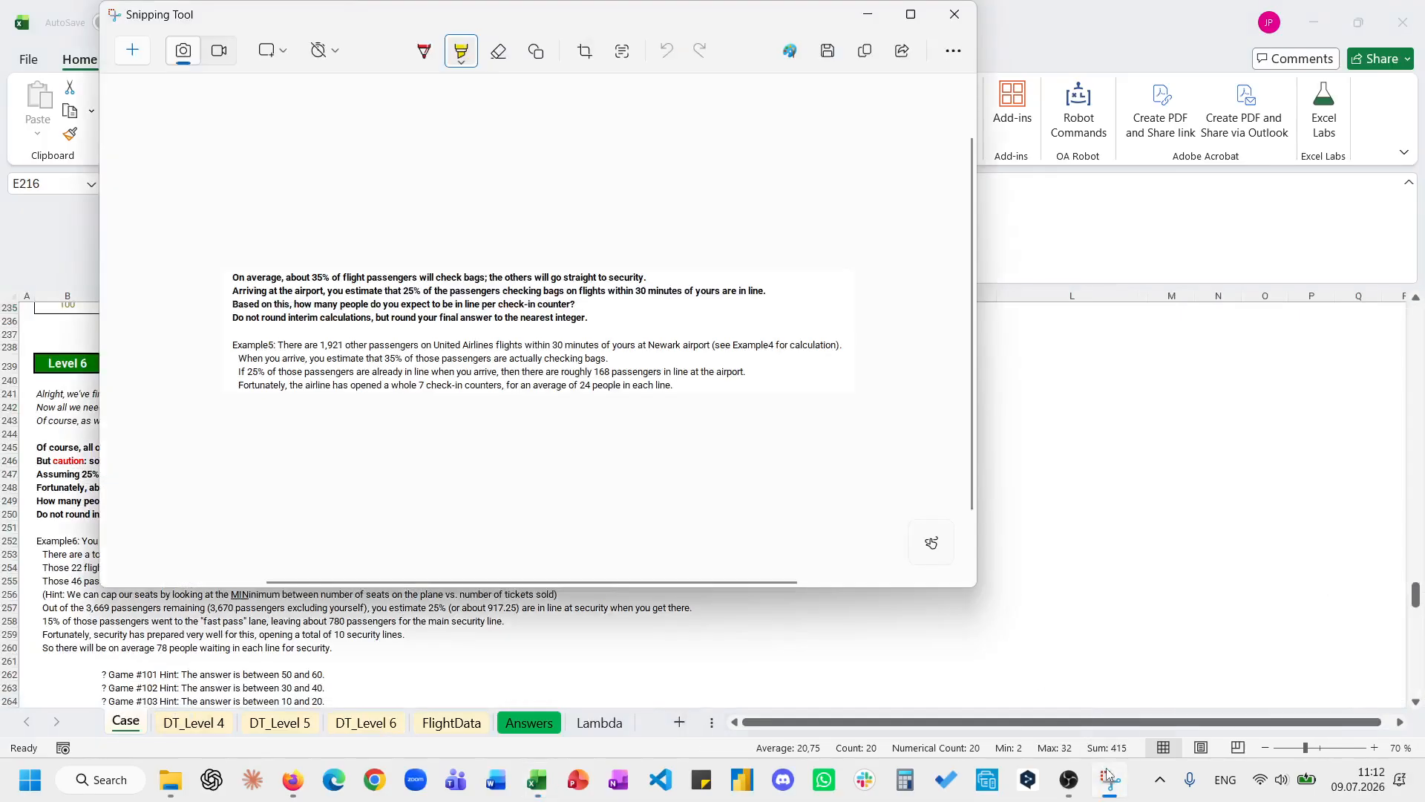
pyautogui.click(132, 49)
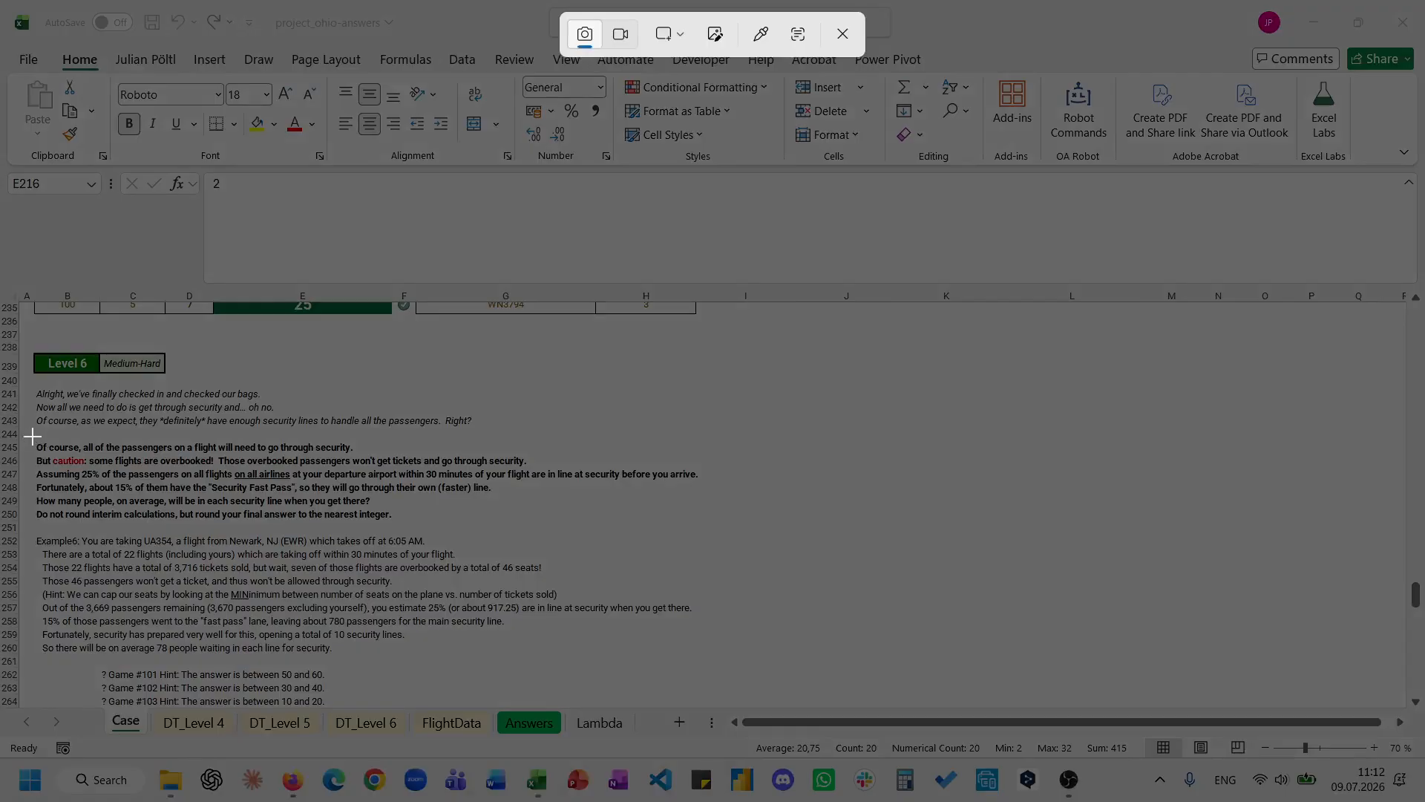
pyautogui.moveTo(33, 436); pyautogui.dragTo(714, 657)
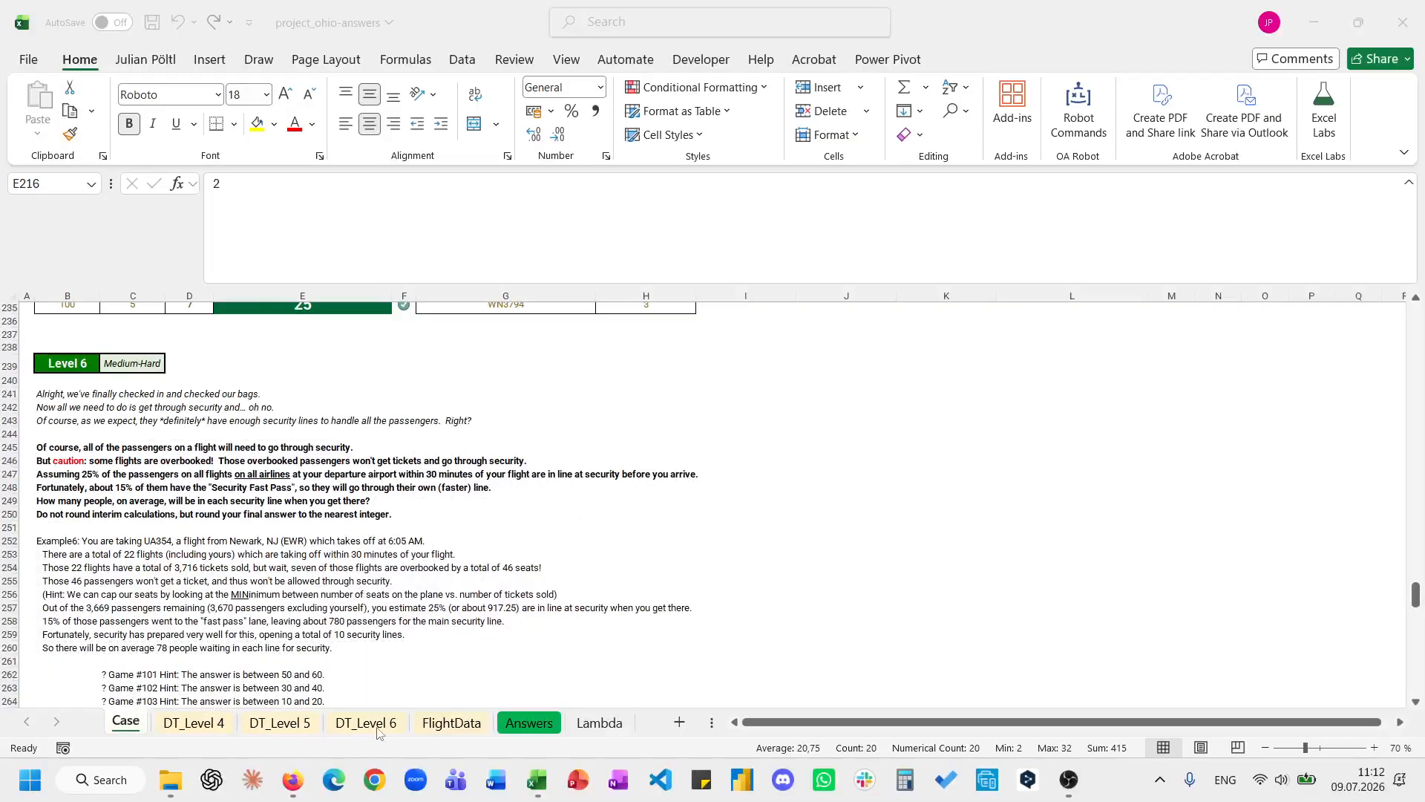
# On DT_Level 6, delete the Level 4 task picture and paste the Level 6 screenshot at K4.
pyautogui.click(377, 724)
pyautogui.click(853, 451)
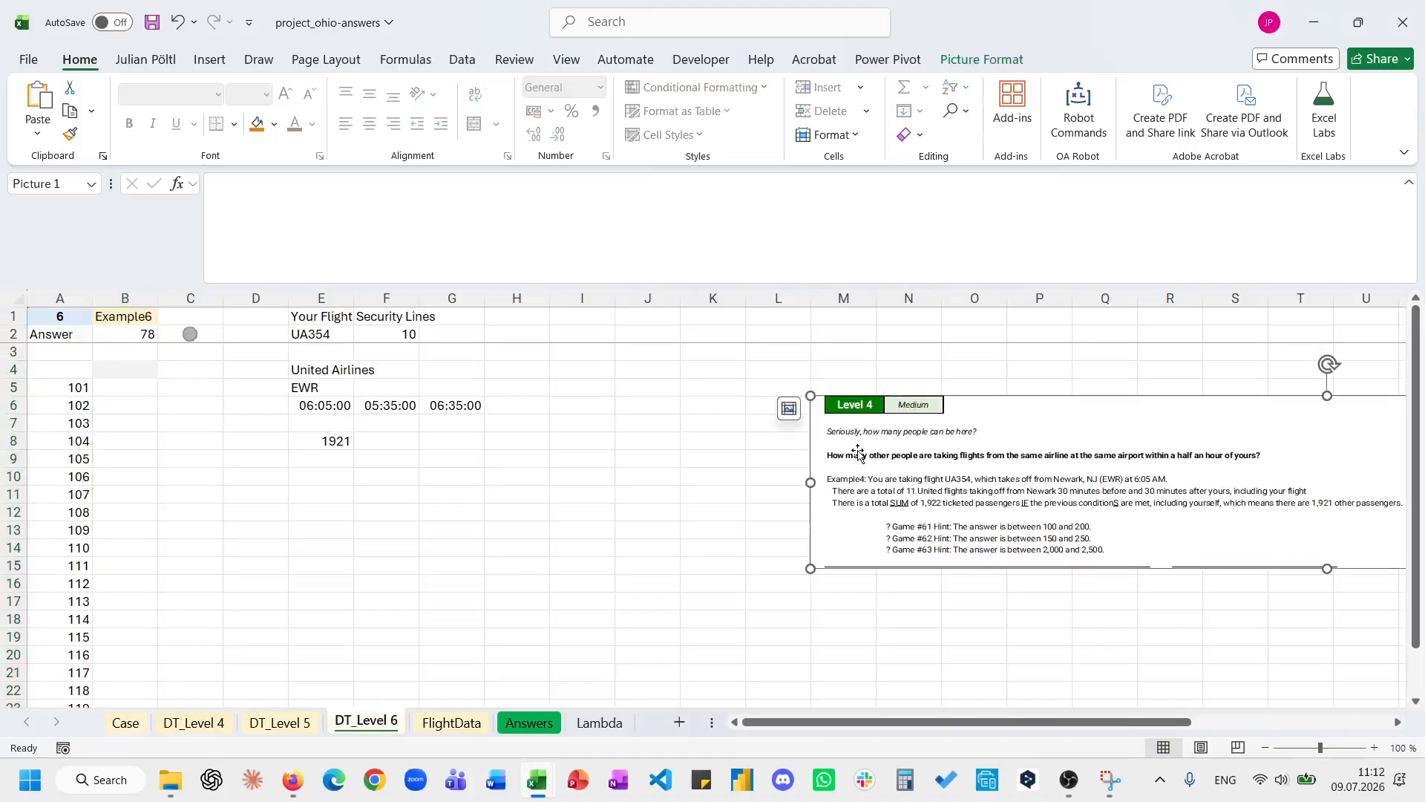
pyautogui.press('Delete')
pyautogui.click(731, 368)
pyautogui.hotkey('ctrl', 'v')
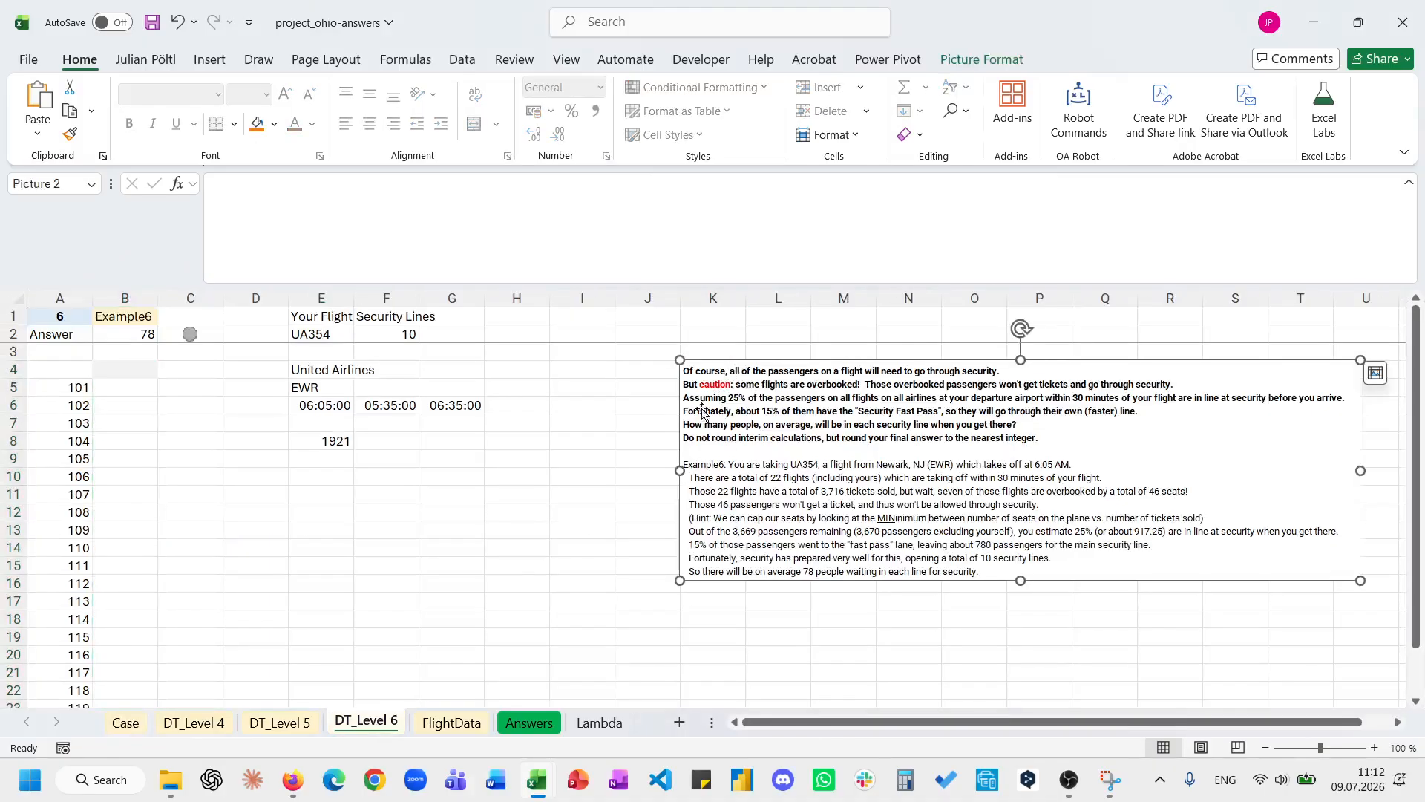
pyautogui.click(602, 463)
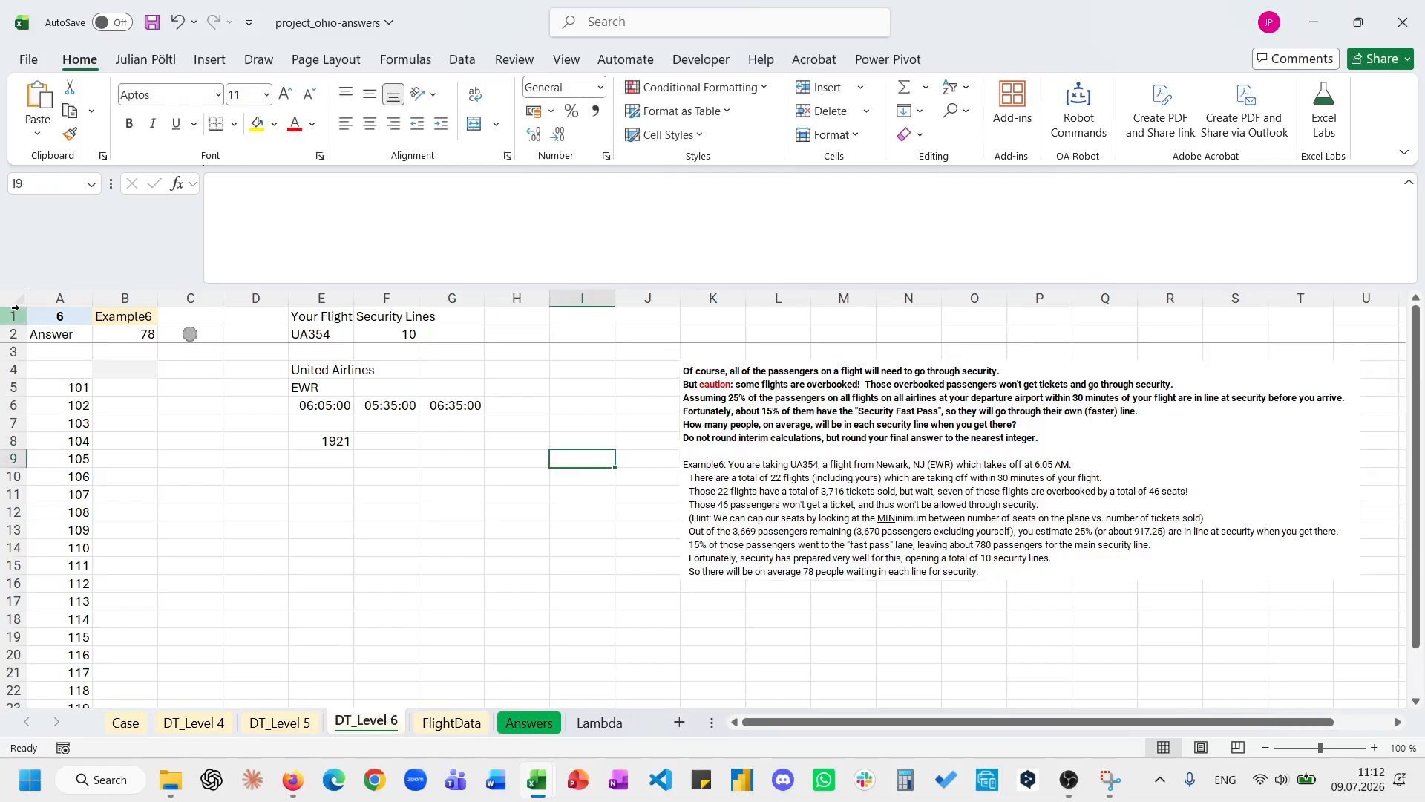
# Review the copied SUMIFS formula in E8 on DT_Level 6 and the Level 5 and Level 6 game tables on the Case sheet.
pyautogui.moveTo(58, 316); pyautogui.dragTo(120, 315)
pyautogui.click(161, 435)
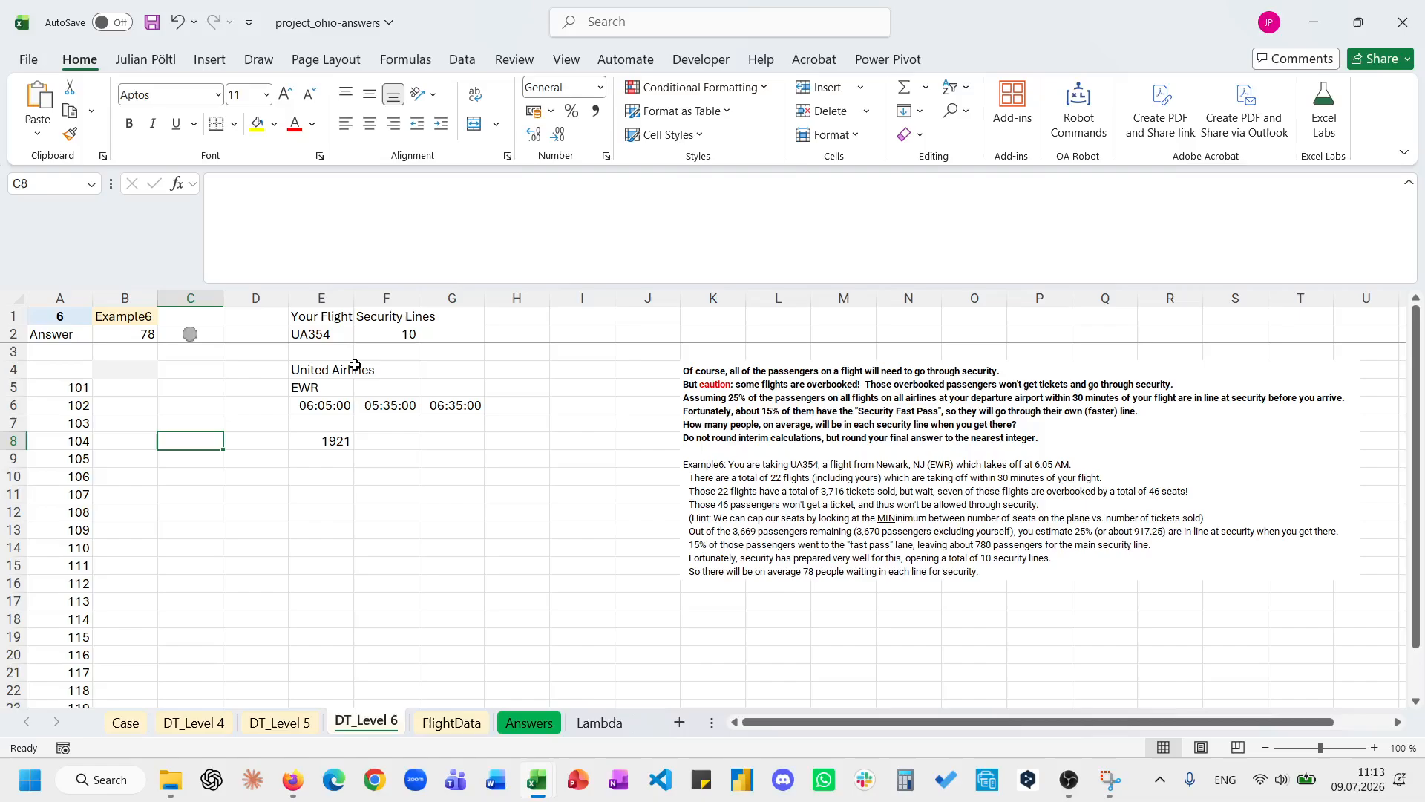
pyautogui.click(342, 438)
pyautogui.click(693, 242)
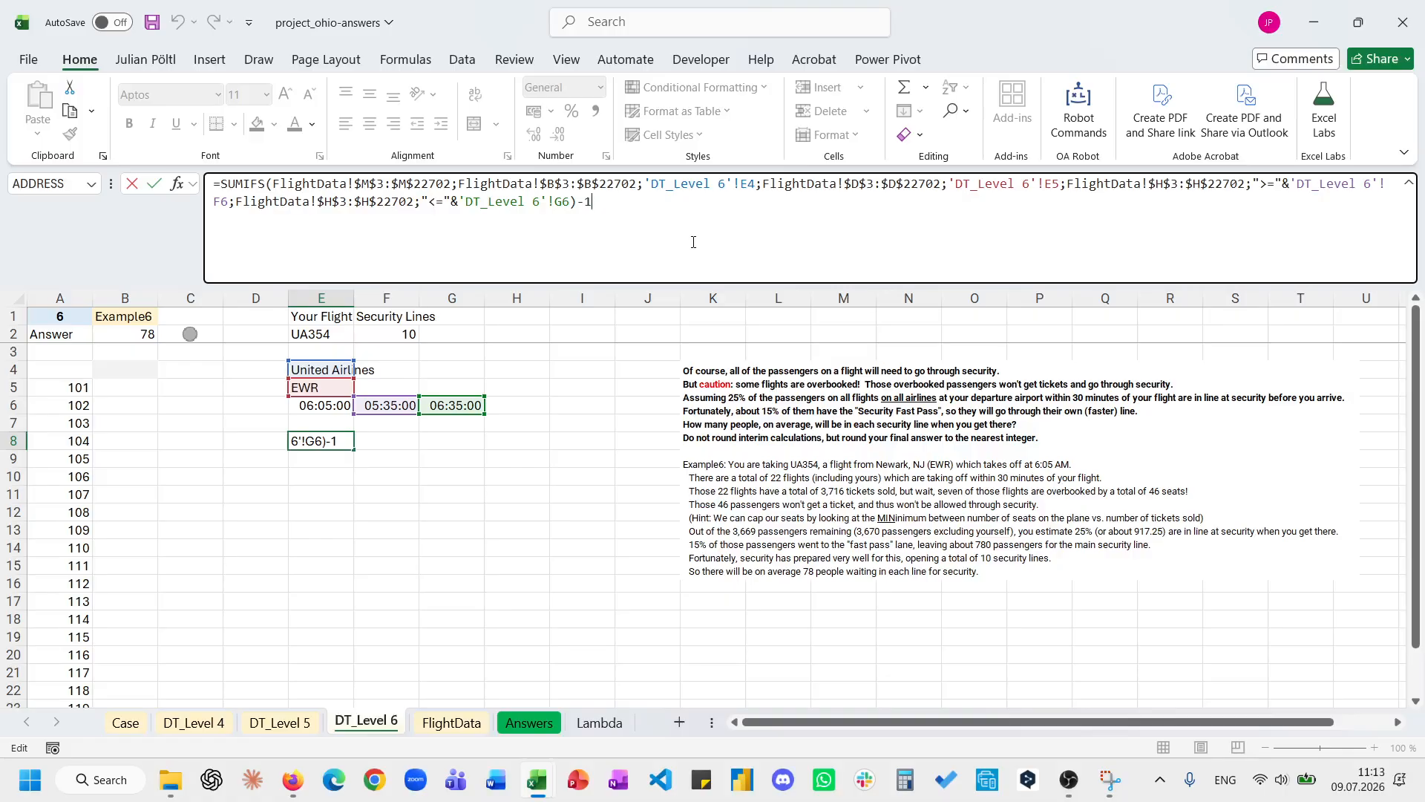
pyautogui.hotkey('ctrl', 'Return')
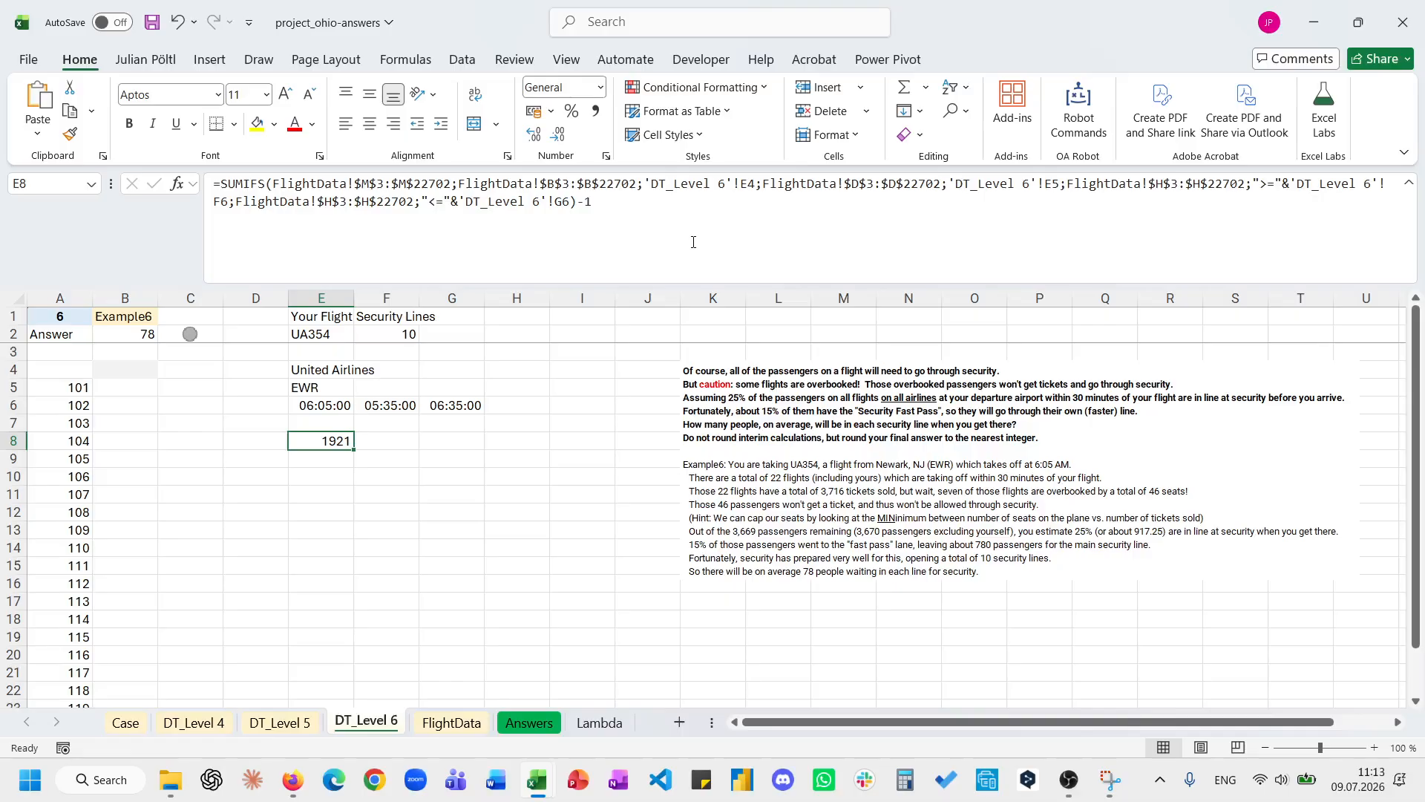
pyautogui.click(301, 721)
pyautogui.click(353, 726)
pyautogui.click(127, 723)
pyautogui.scroll(-10, 564, 484)
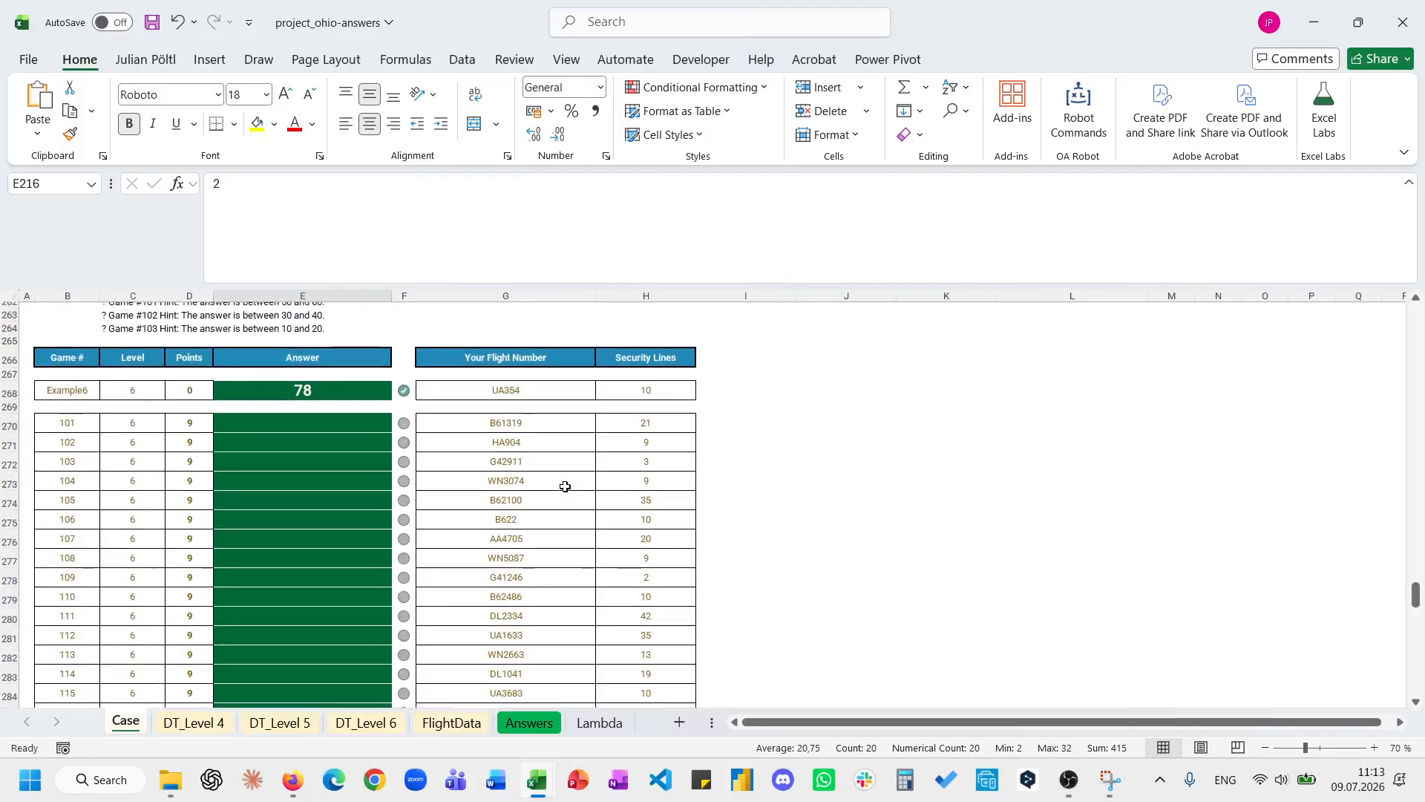
pyautogui.scroll(20, 564, 484)
pyautogui.scroll(-20, 564, 486)
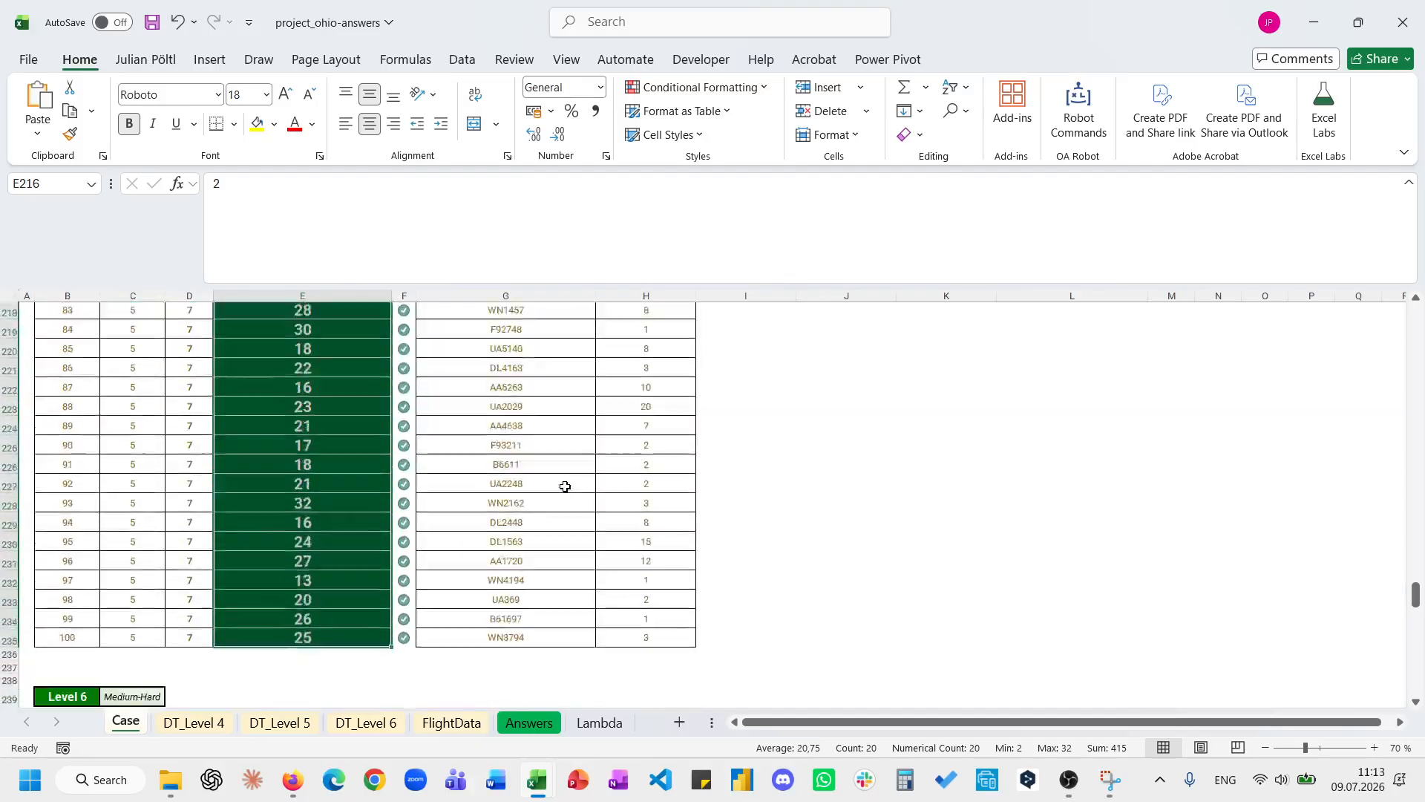
pyautogui.click(394, 724)
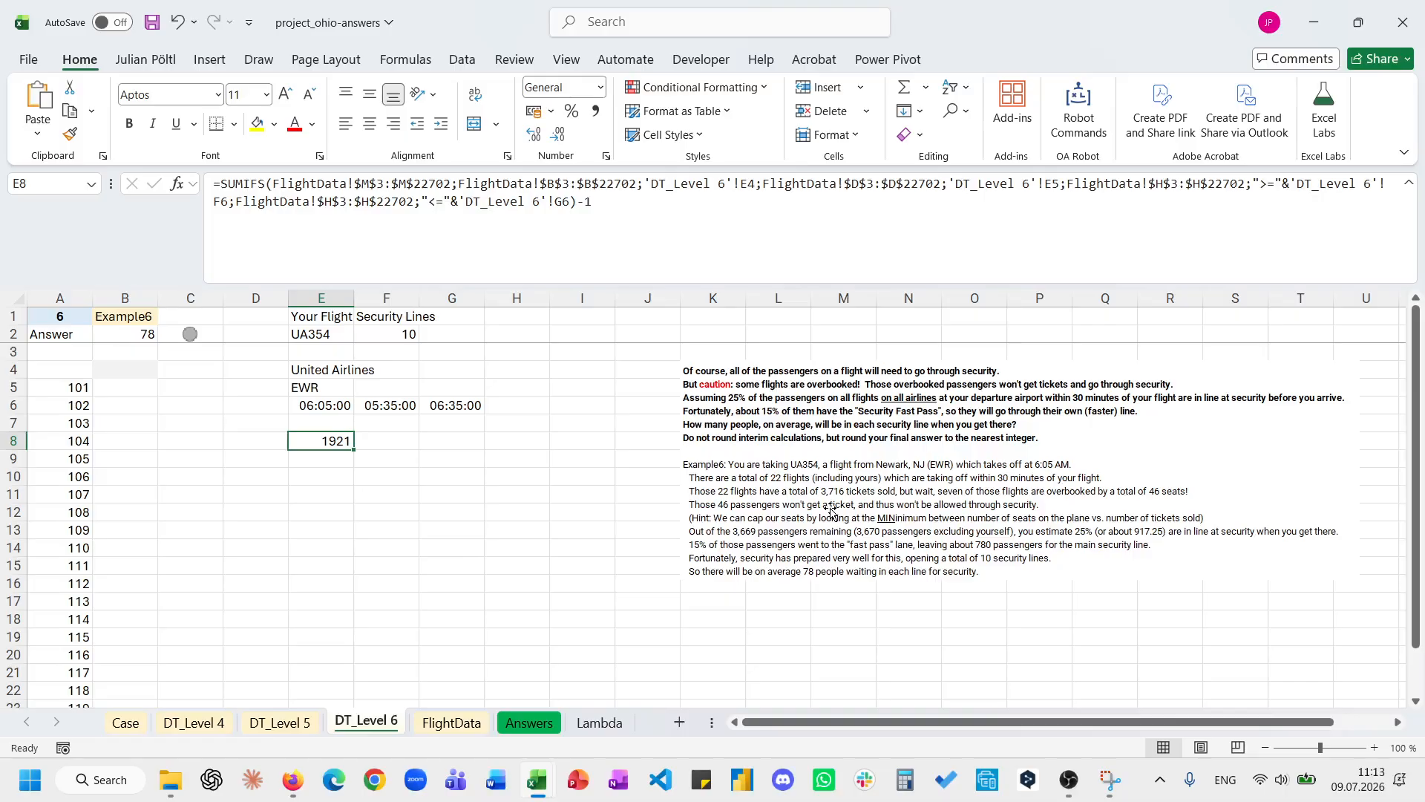
# Reselect the Tickets sold column M3:M22702 on FlightData as the absolute sum range of the SUMIFS formula in E8.
pyautogui.moveTo(451, 185); pyautogui.dragTo(275, 185)
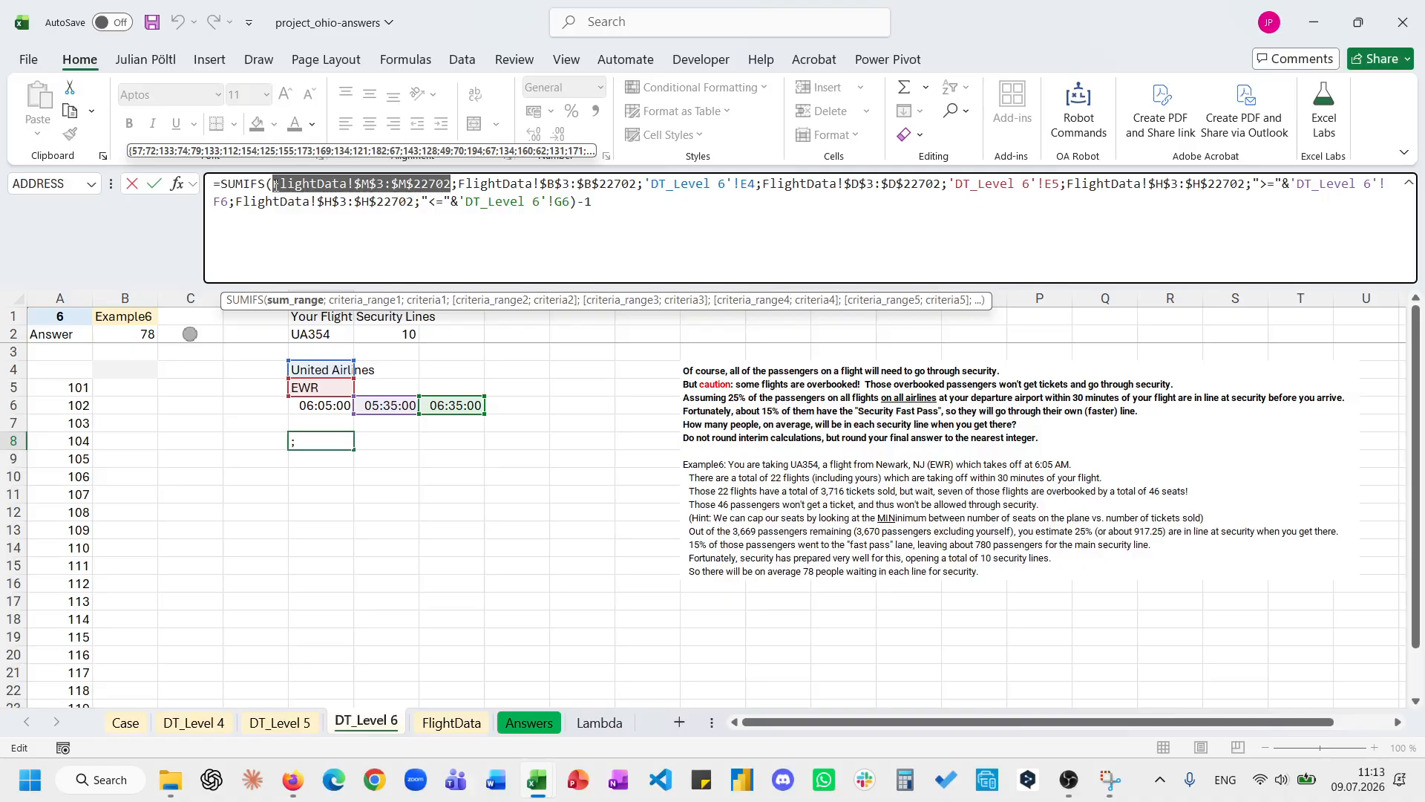
pyautogui.press('Delete')
pyautogui.click(452, 723)
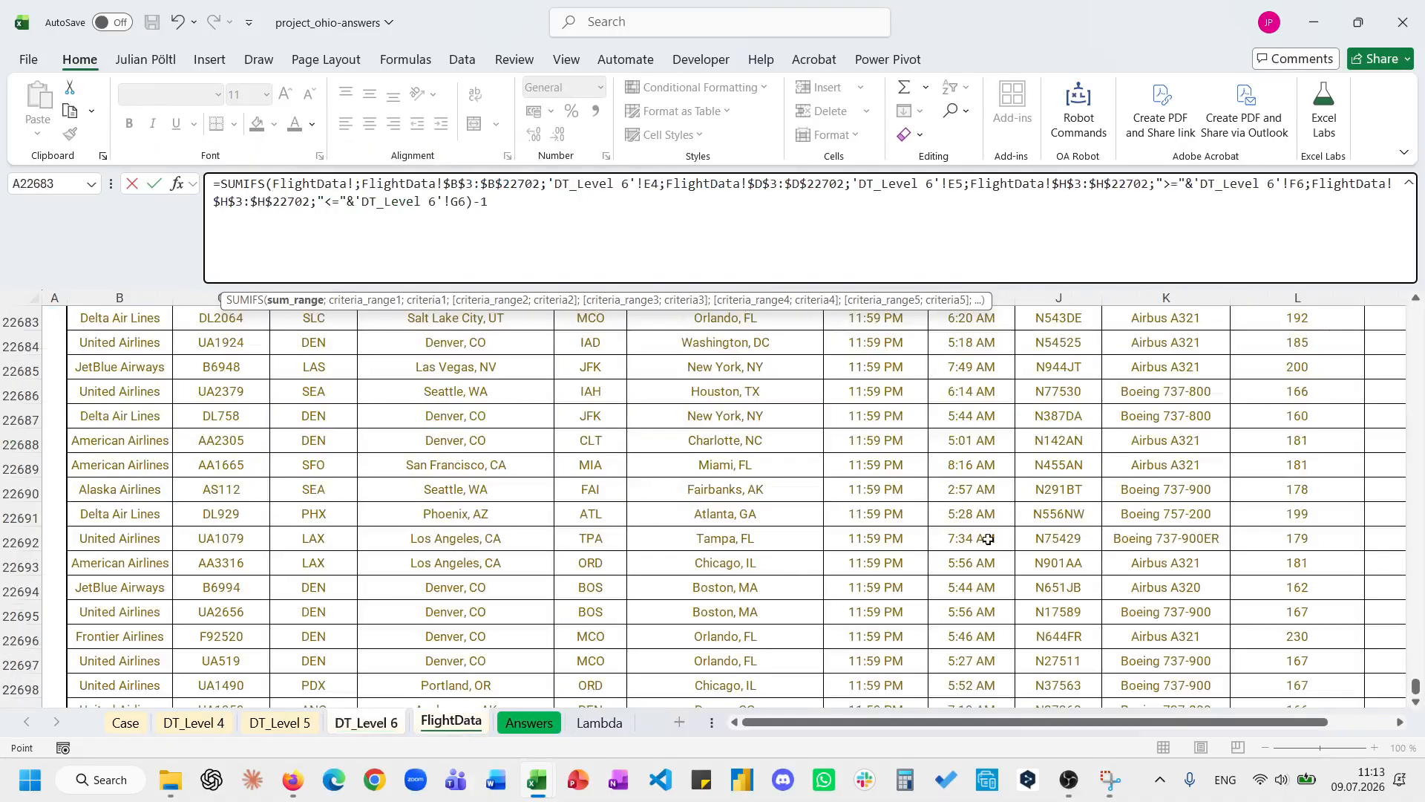
pyautogui.click(1382, 537)
pyautogui.hotkey('ctrl', 'Up')
pyautogui.press('Left')
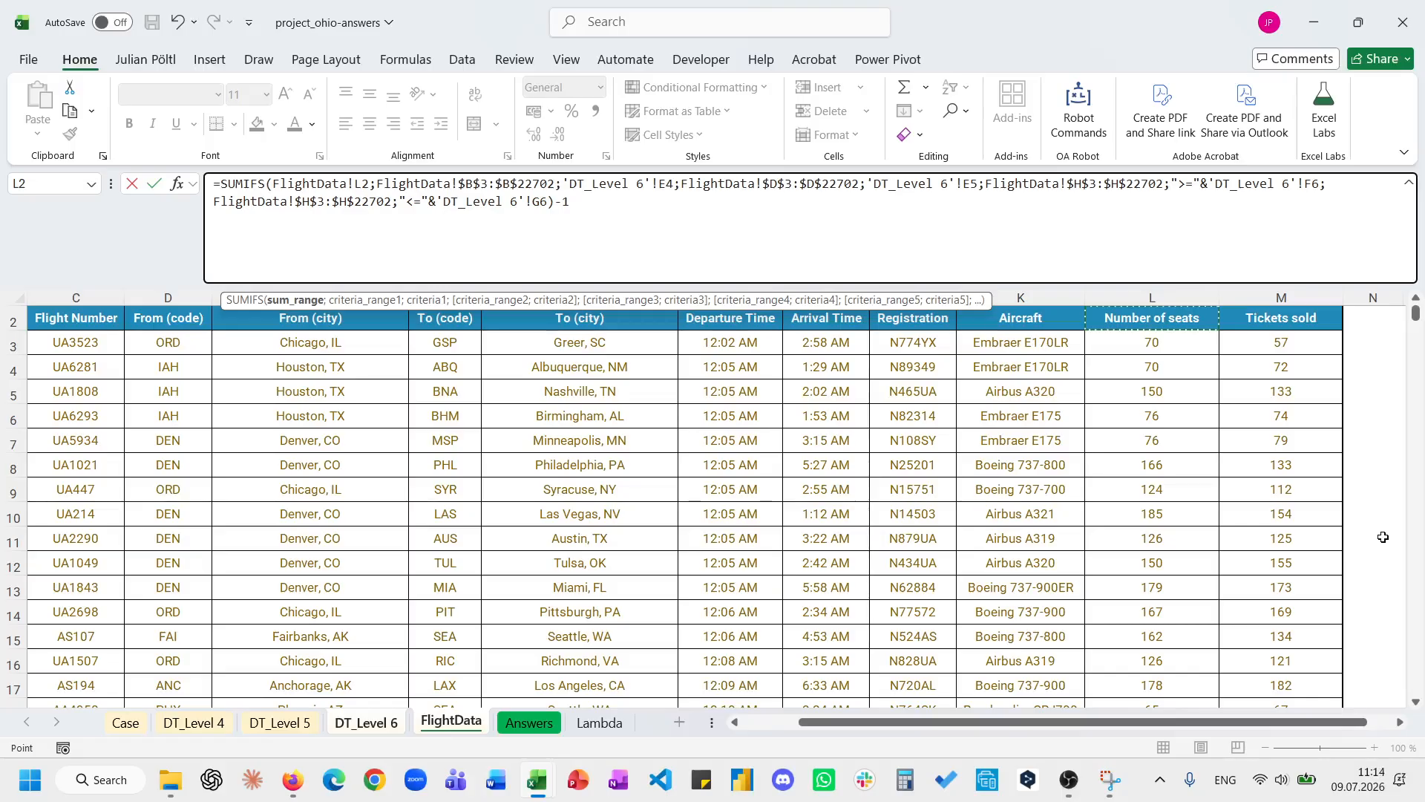
pyautogui.press('Right')
pyautogui.press('Down')
pyautogui.hotkey('ctrl', 'shift', 'Down')
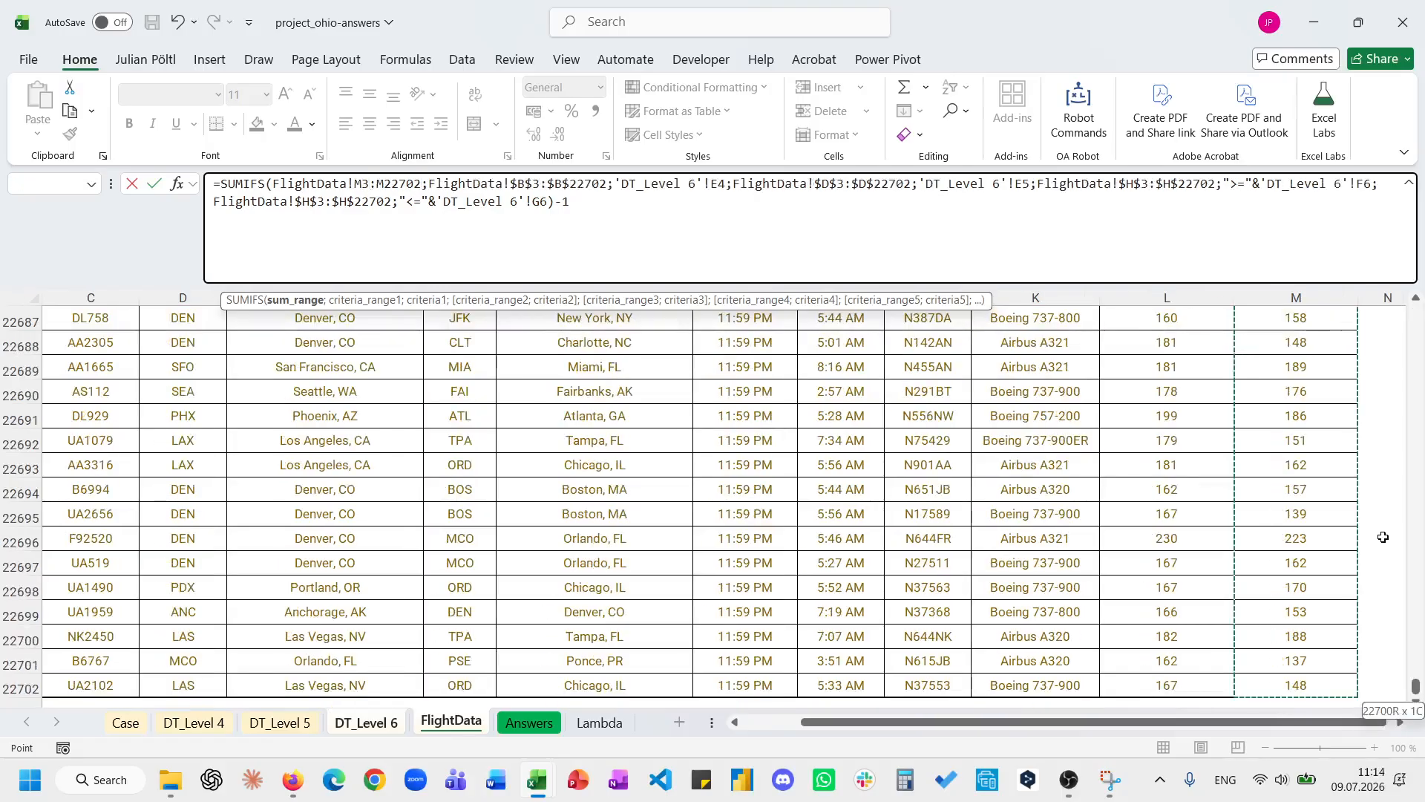
pyautogui.press('F4')
pyautogui.press('Return')
pyautogui.press('Up')
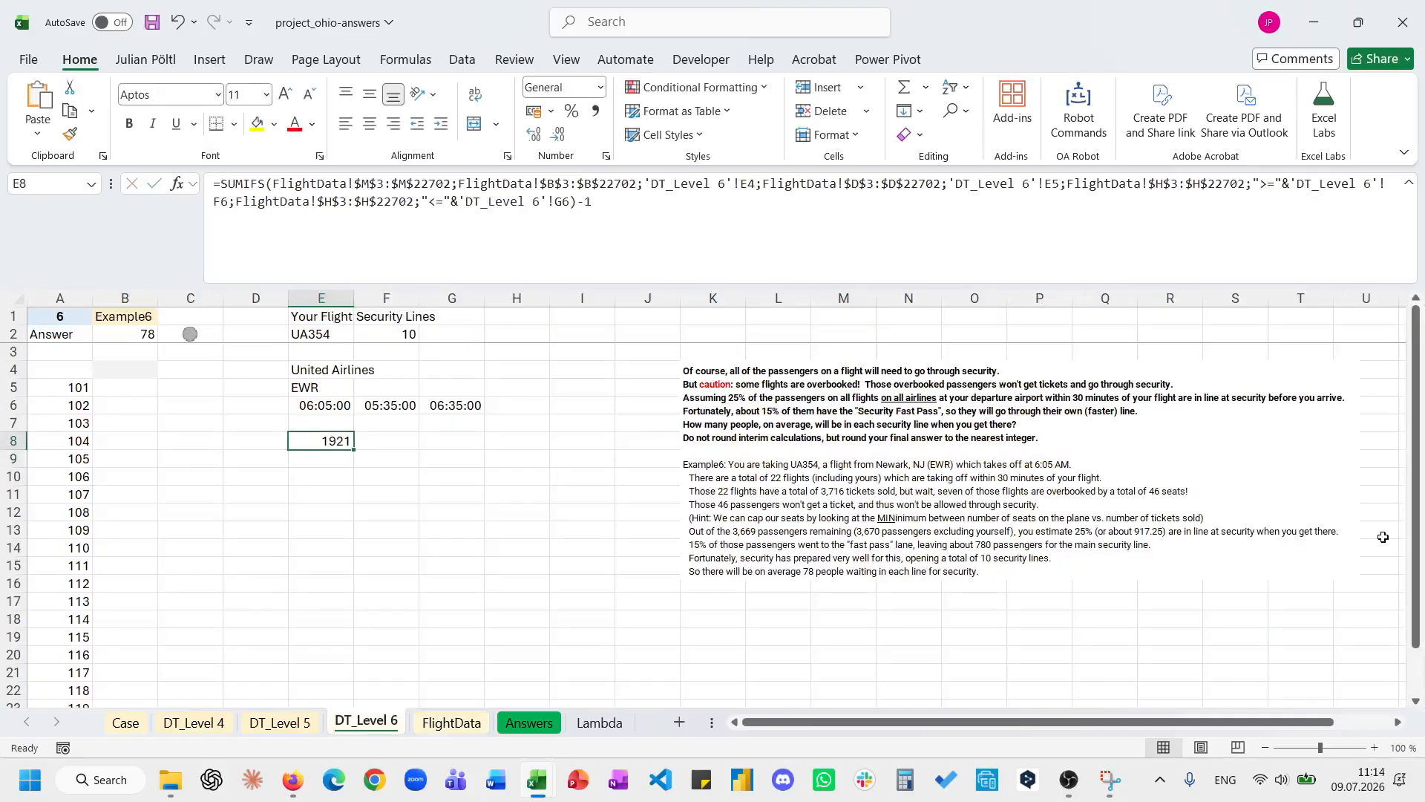
# Copy the SUMIFS formula text from E8 into F8 with its references unchanged.
pyautogui.tripleClick(497, 214)
pyautogui.hotkey('ctrl', 'c')
pyautogui.press('Tab')
pyautogui.click(496, 214)
pyautogui.hotkey('ctrl', 'v')
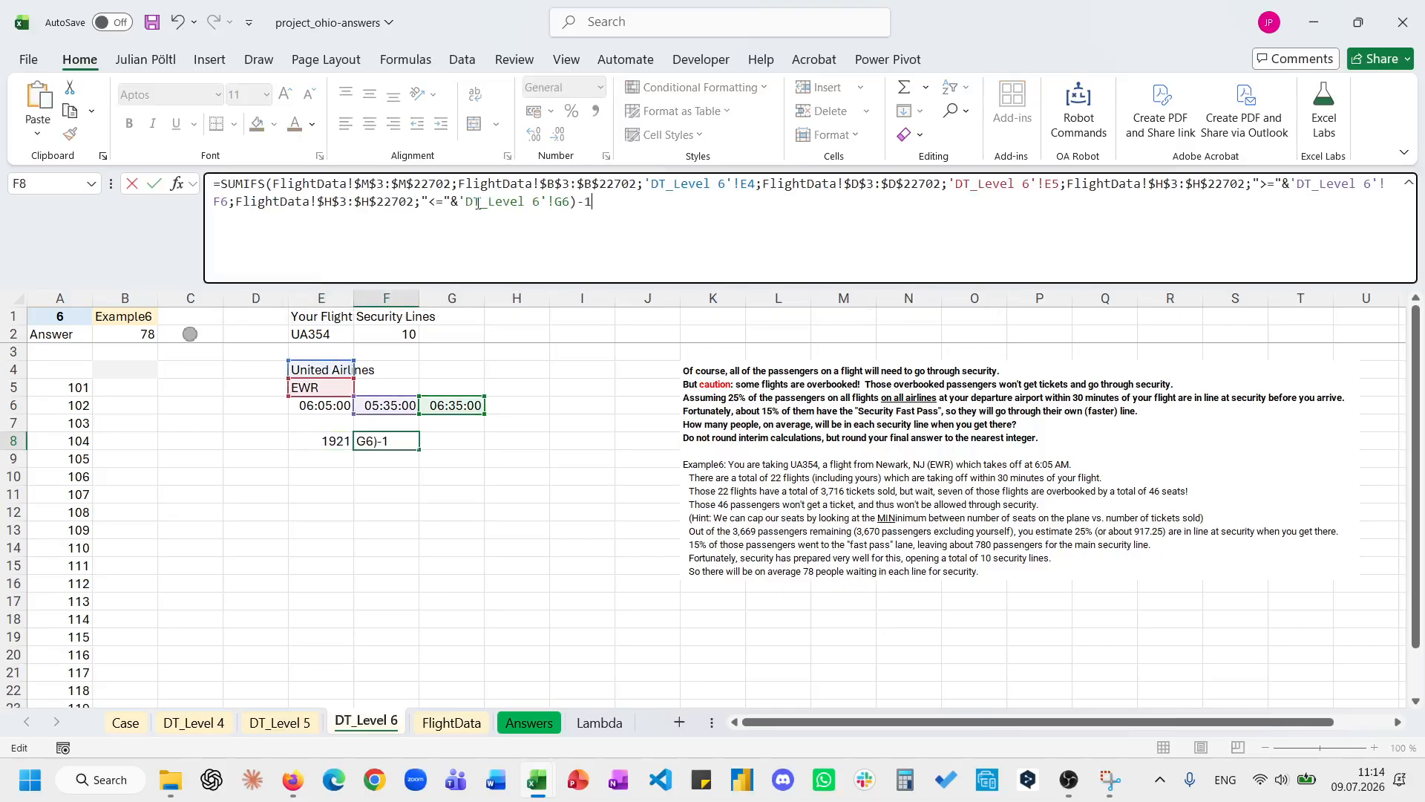
# Change the SUMIFS sum range in F8 to the Number of seats column, FlightData!$L$3:$L$22702.
pyautogui.moveTo(448, 178); pyautogui.dragTo(274, 182)
pyautogui.press('BackSpace')
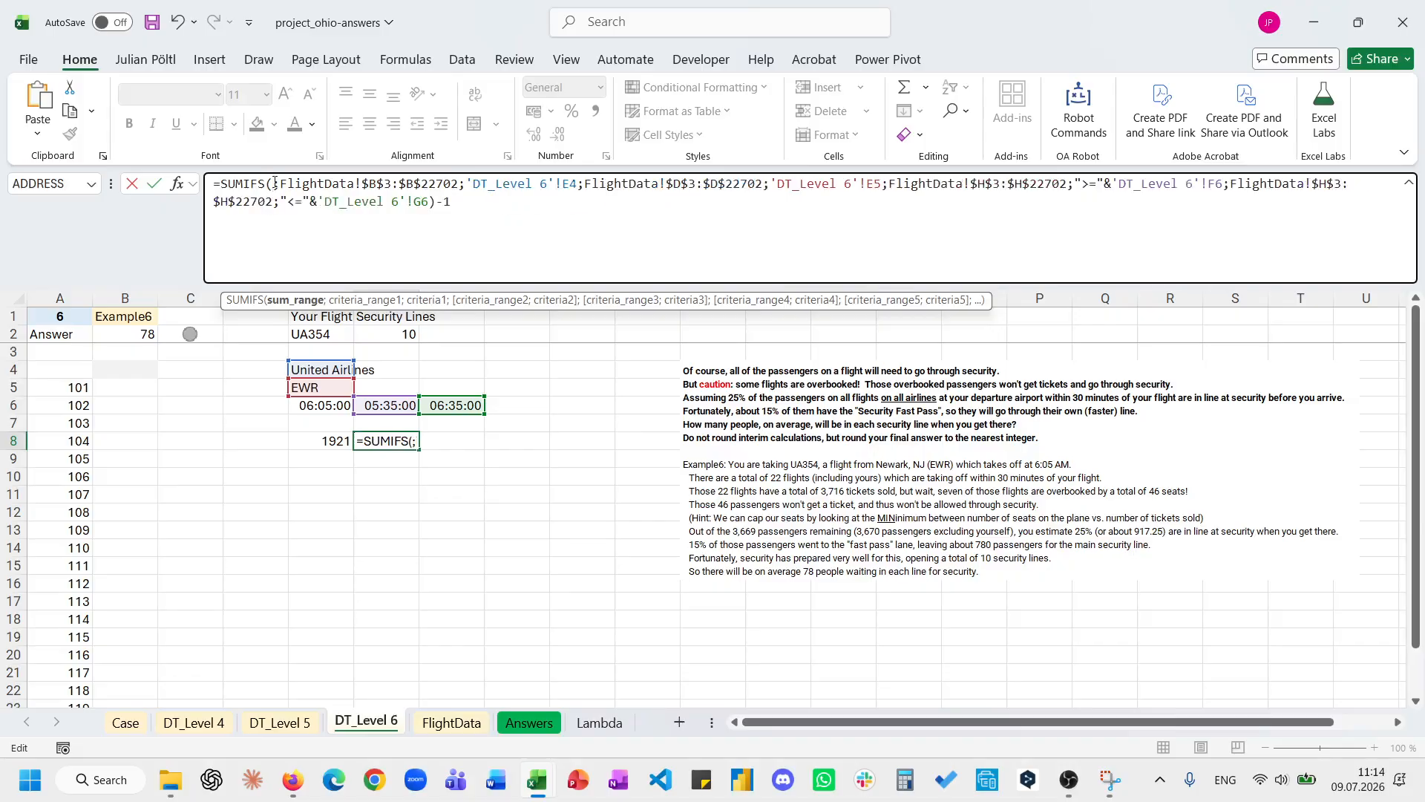
pyautogui.click(524, 725)
pyautogui.click(452, 722)
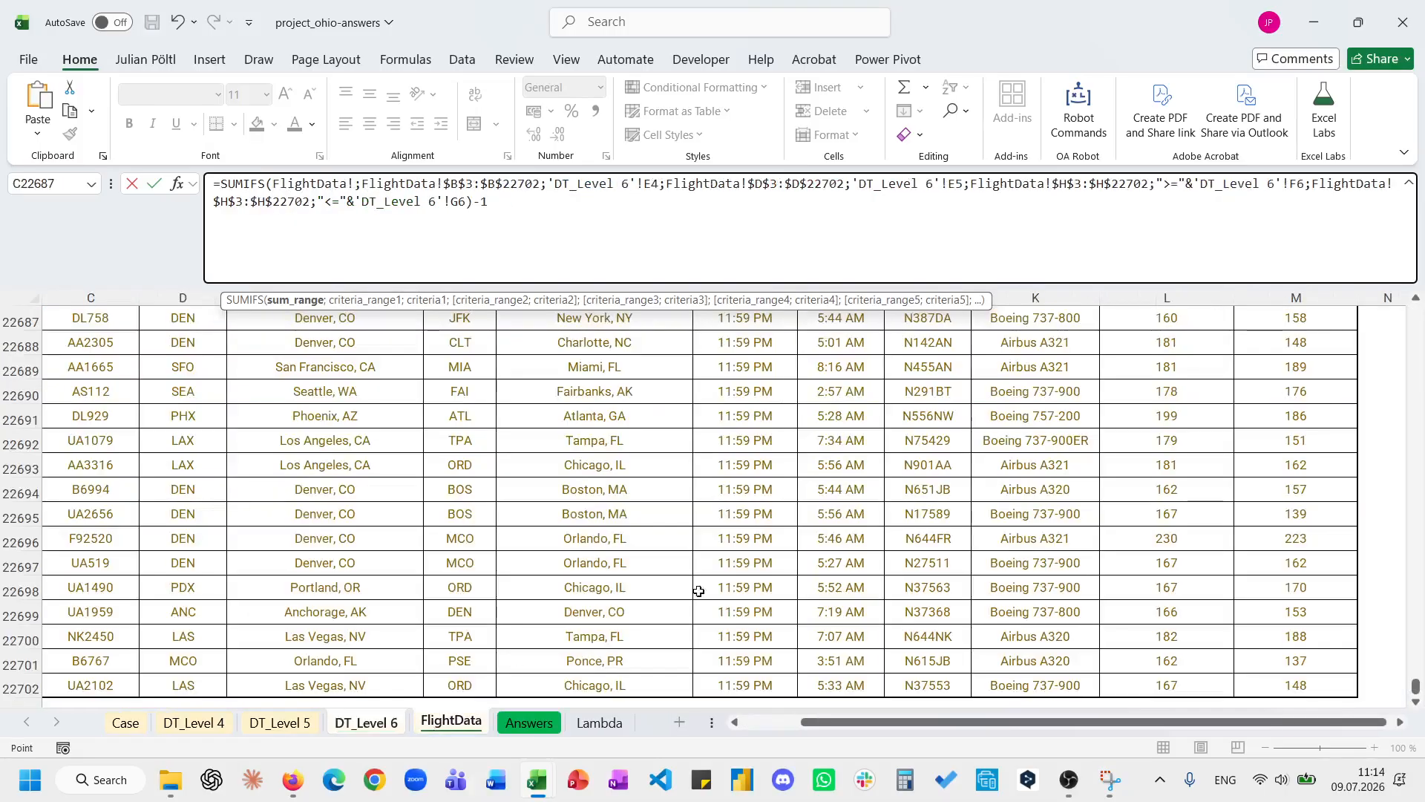
pyautogui.click(1129, 508)
pyautogui.hotkey('ctrl', 'Down')
pyautogui.hotkey('ctrl', 'Up')
pyautogui.press('Down')
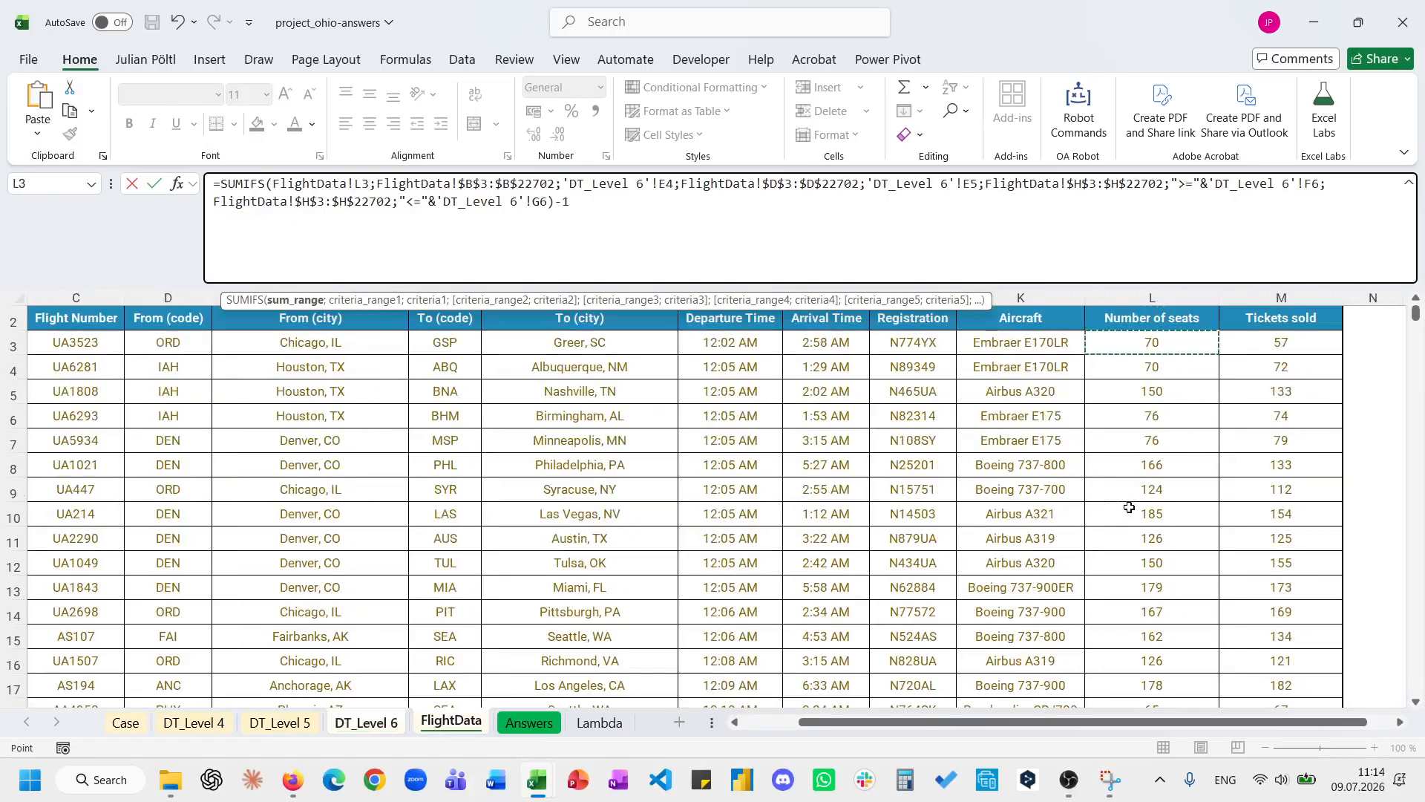
pyautogui.hotkey('ctrl', 'shift', 'Down')
pyautogui.press('Escape')
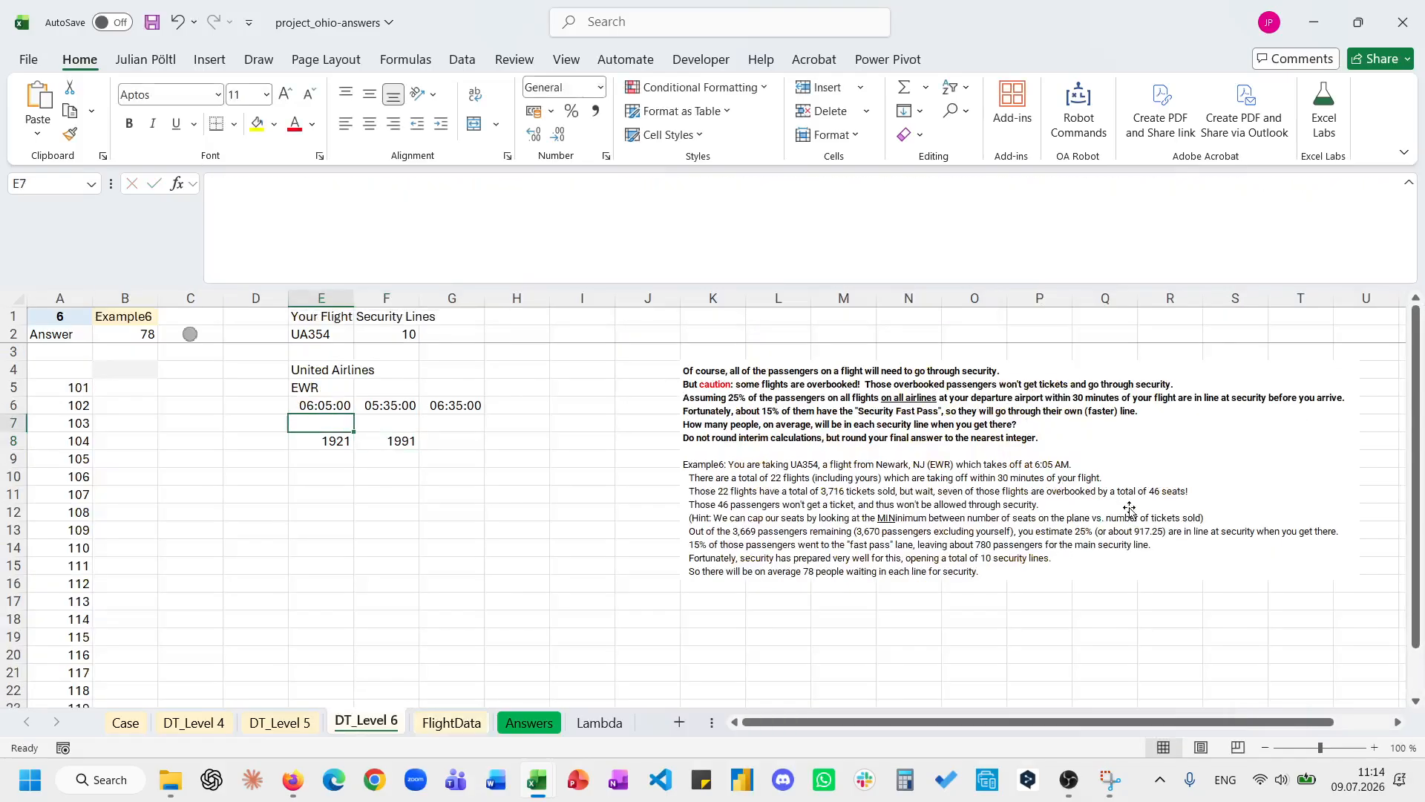
# Label the two SUMIFS columns Ticket in E7 and Seats in F7.
pyautogui.write('Ticket')
pyautogui.press('Tab')
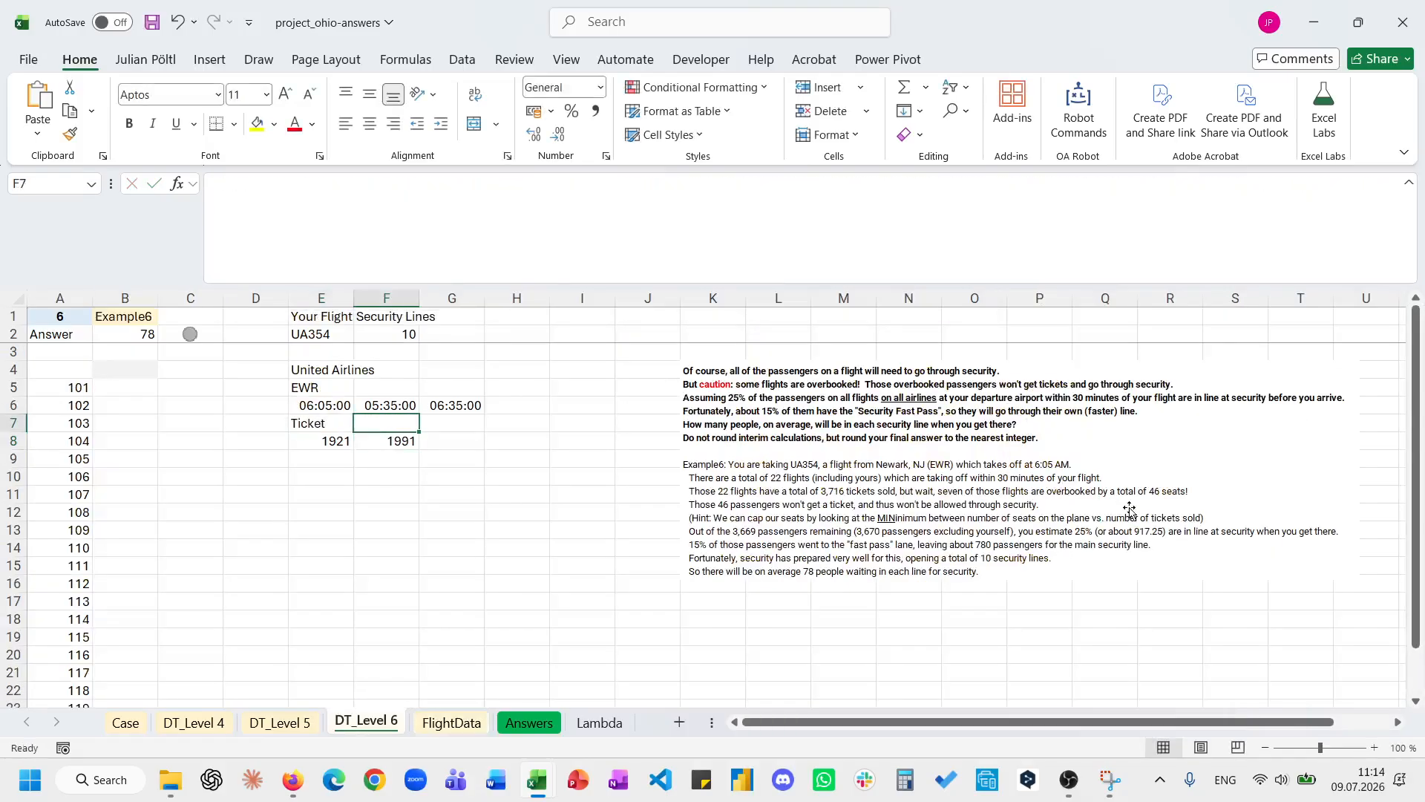
pyautogui.write('Seats')
pyautogui.press('Return')
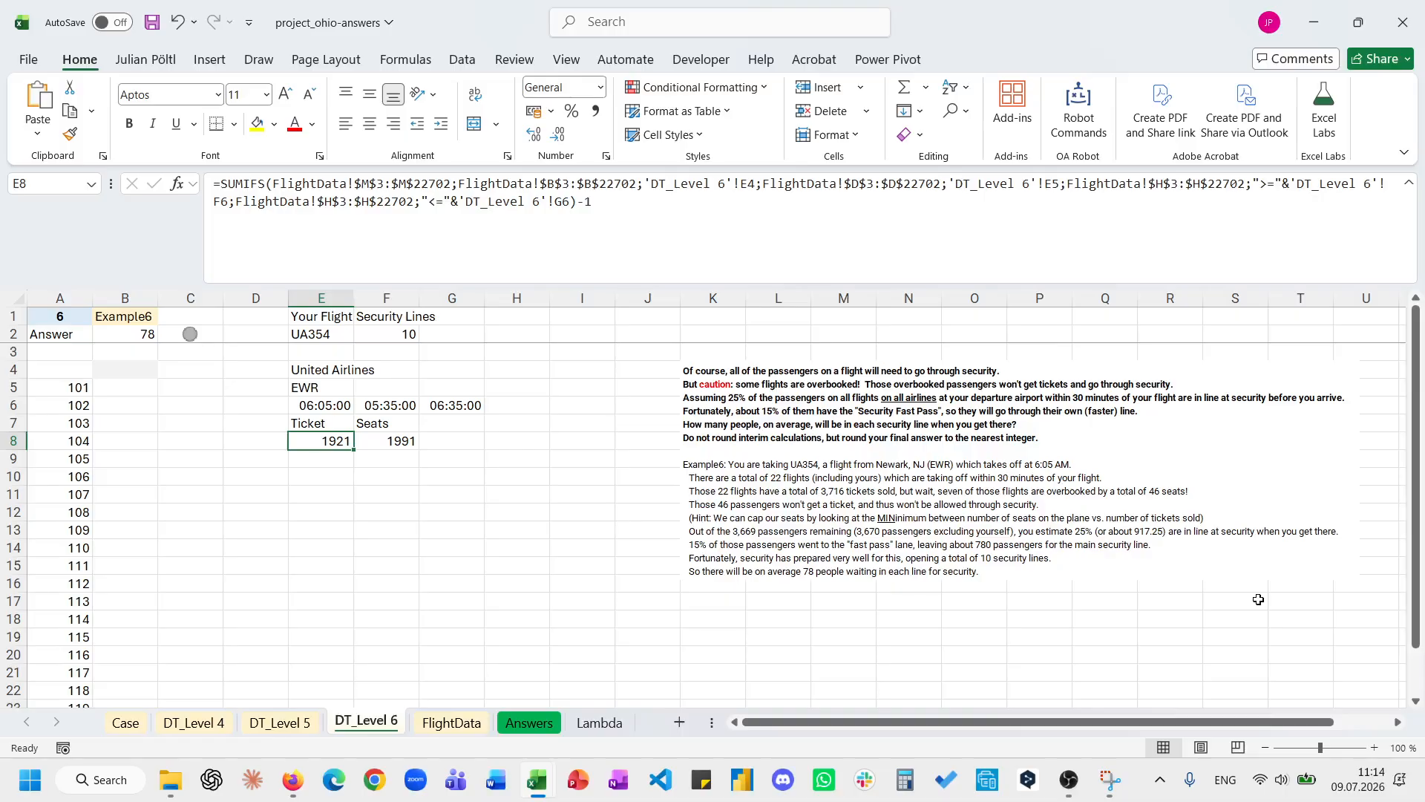
# Clear the airline lookup formula from E4 on DT_Level 6.
pyautogui.click(345, 370)
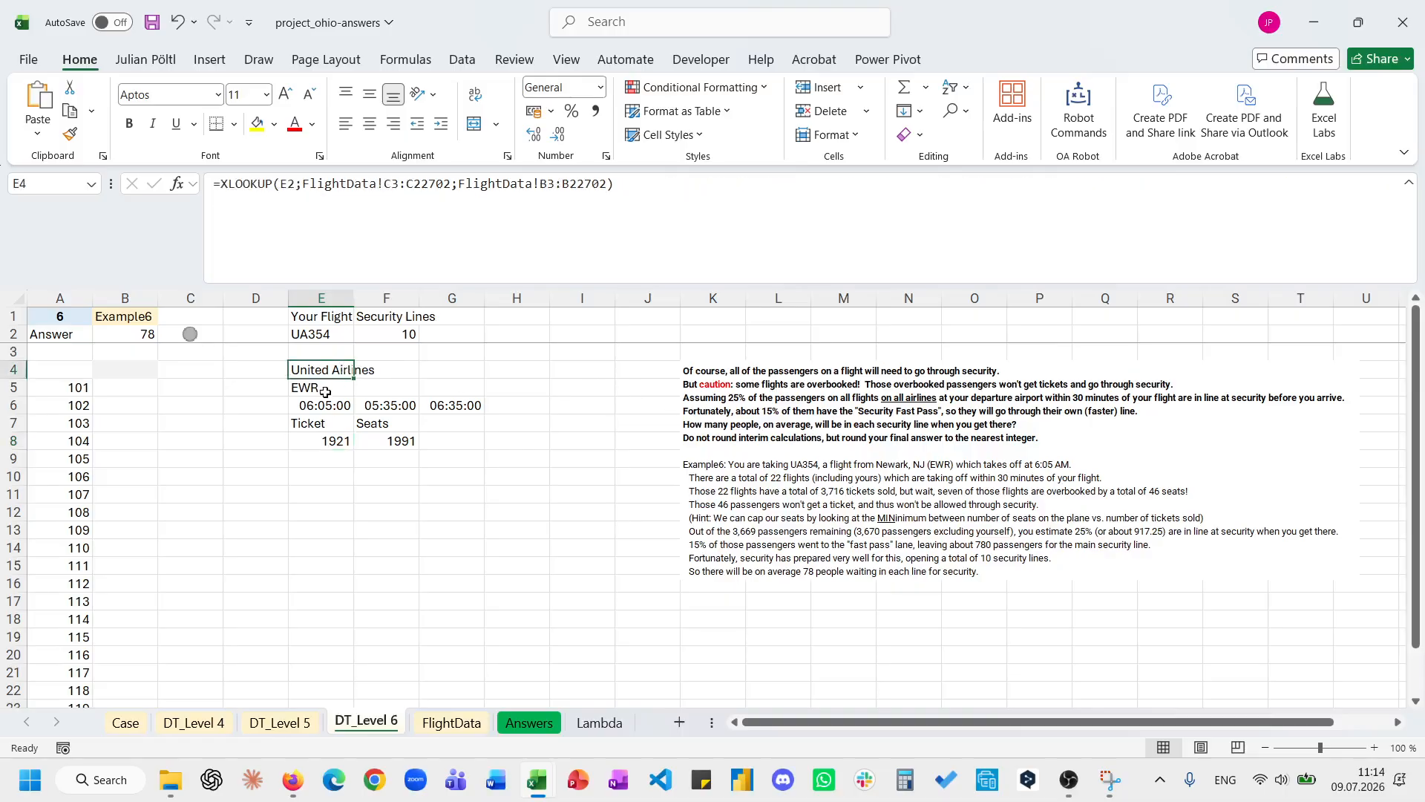
pyautogui.press('Down')
pyautogui.press('Down')
pyautogui.press('Down')
pyautogui.press('Down')
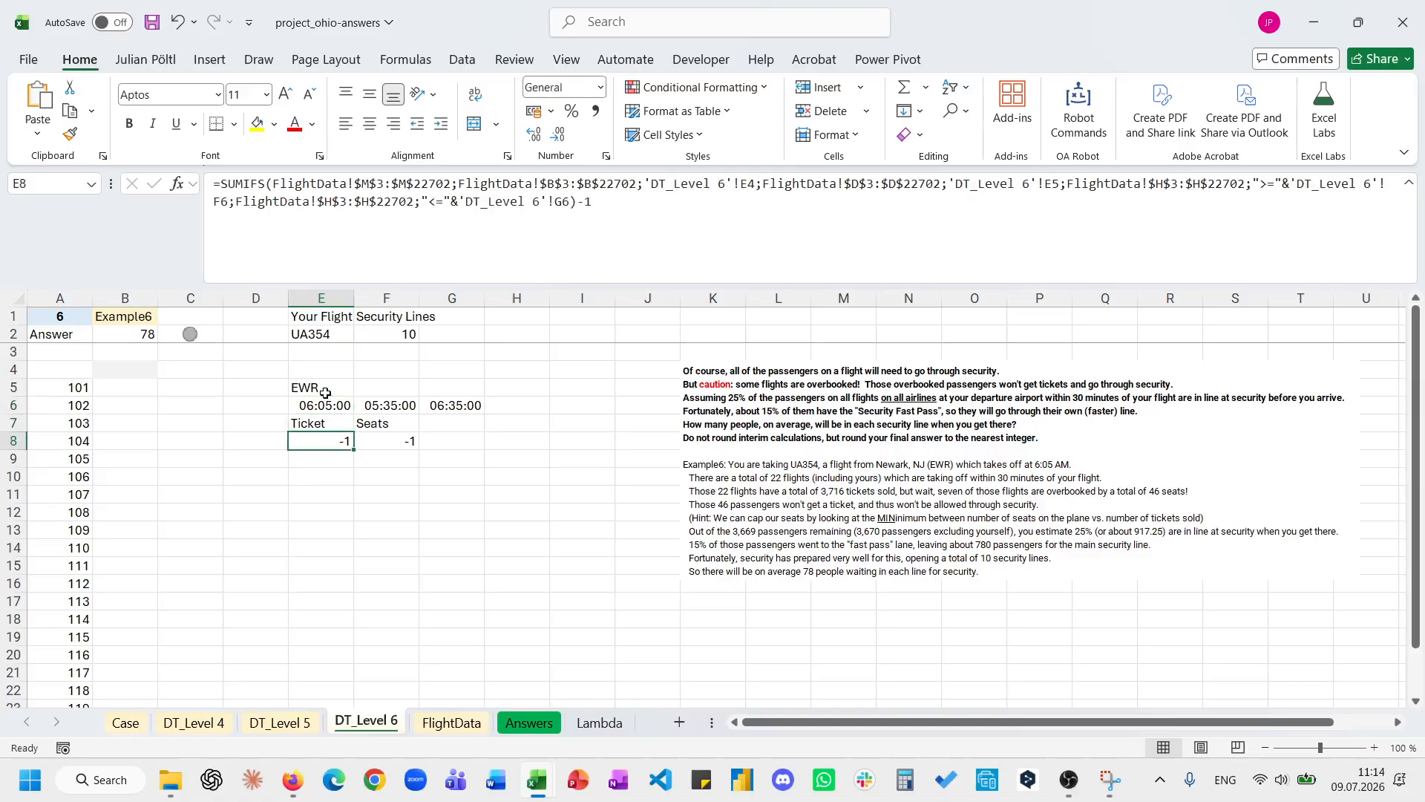
# Remove the airline range and its E4 criterion from the SUMIFS formulas in E8 and F8.
pyautogui.click(429, 267)
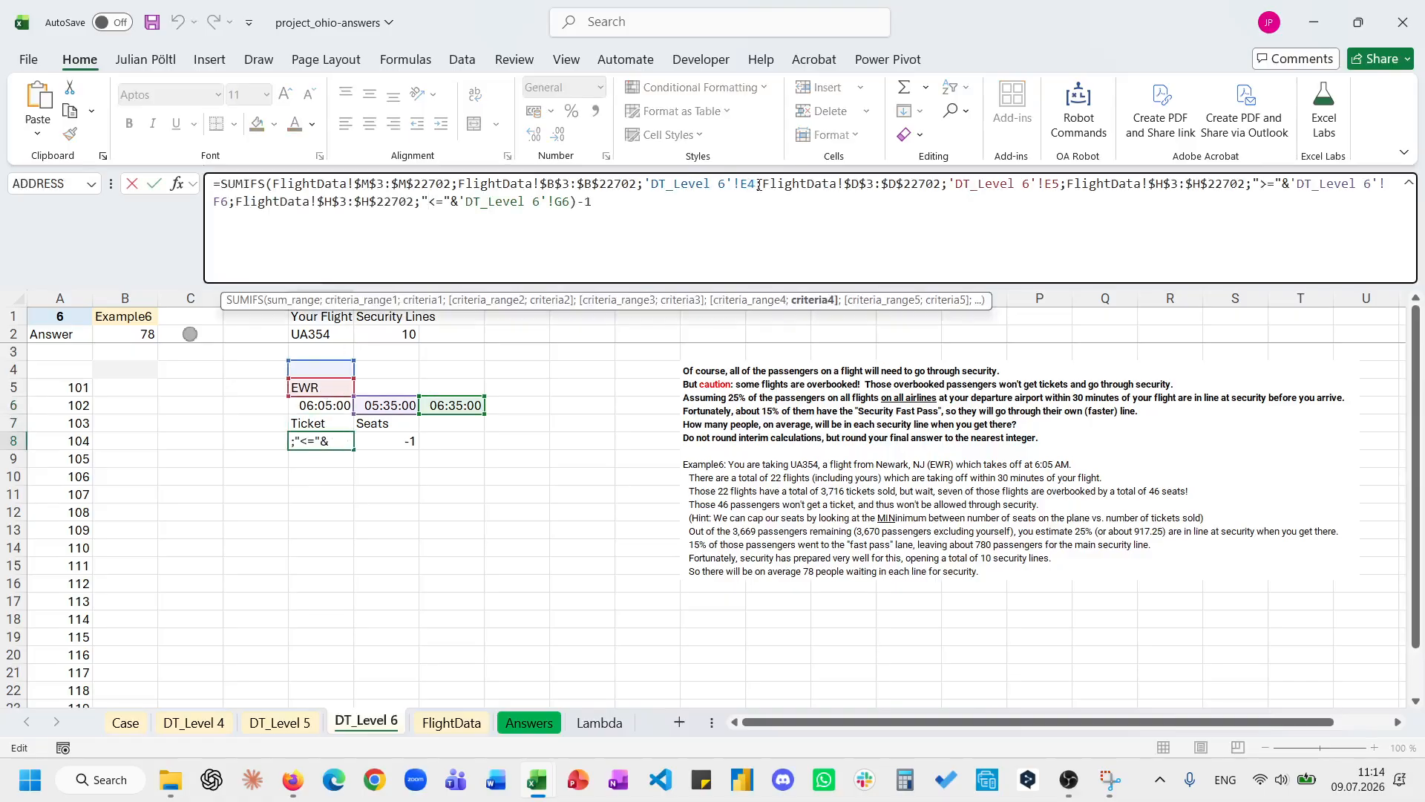
pyautogui.moveTo(755, 184)
pyautogui.mouseDown()
pyautogui.moveTo(452, 185)
pyautogui.moveTo(757, 185)
pyautogui.mouseUp()
pyautogui.press('Escape')
pyautogui.press('Right')
pyautogui.press('Delete')
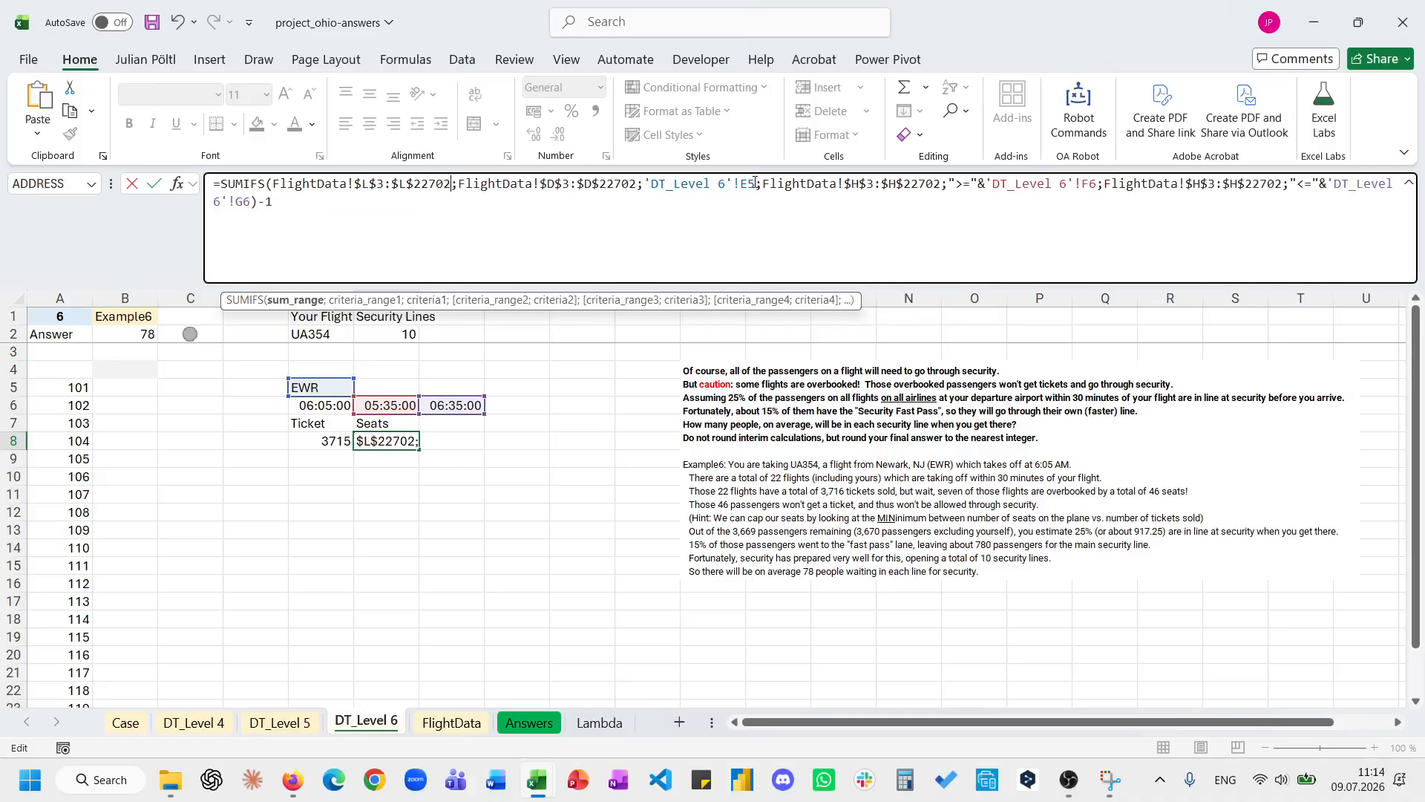
pyautogui.press('Return')
pyautogui.press('Up')
pyautogui.press('Left')
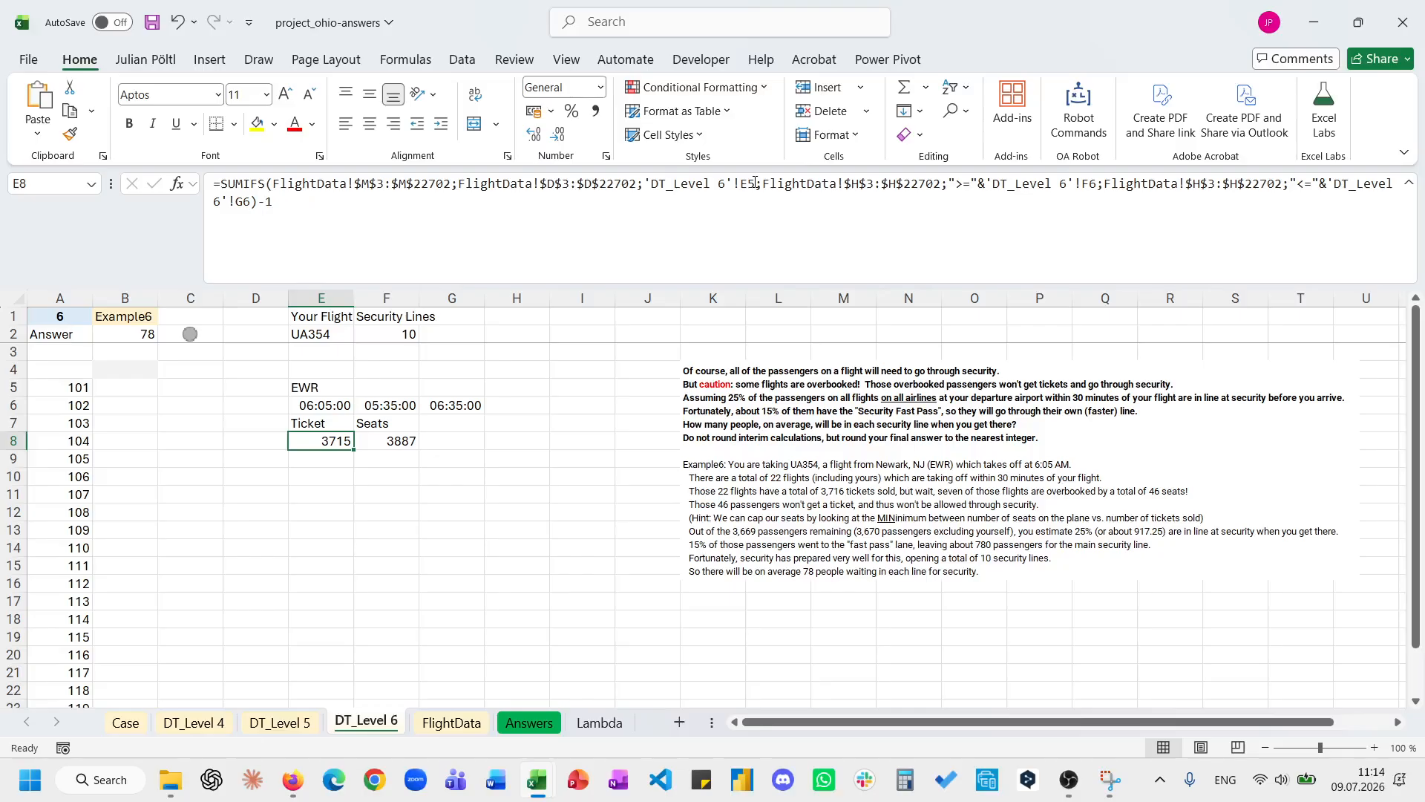
pyautogui.press('Right')
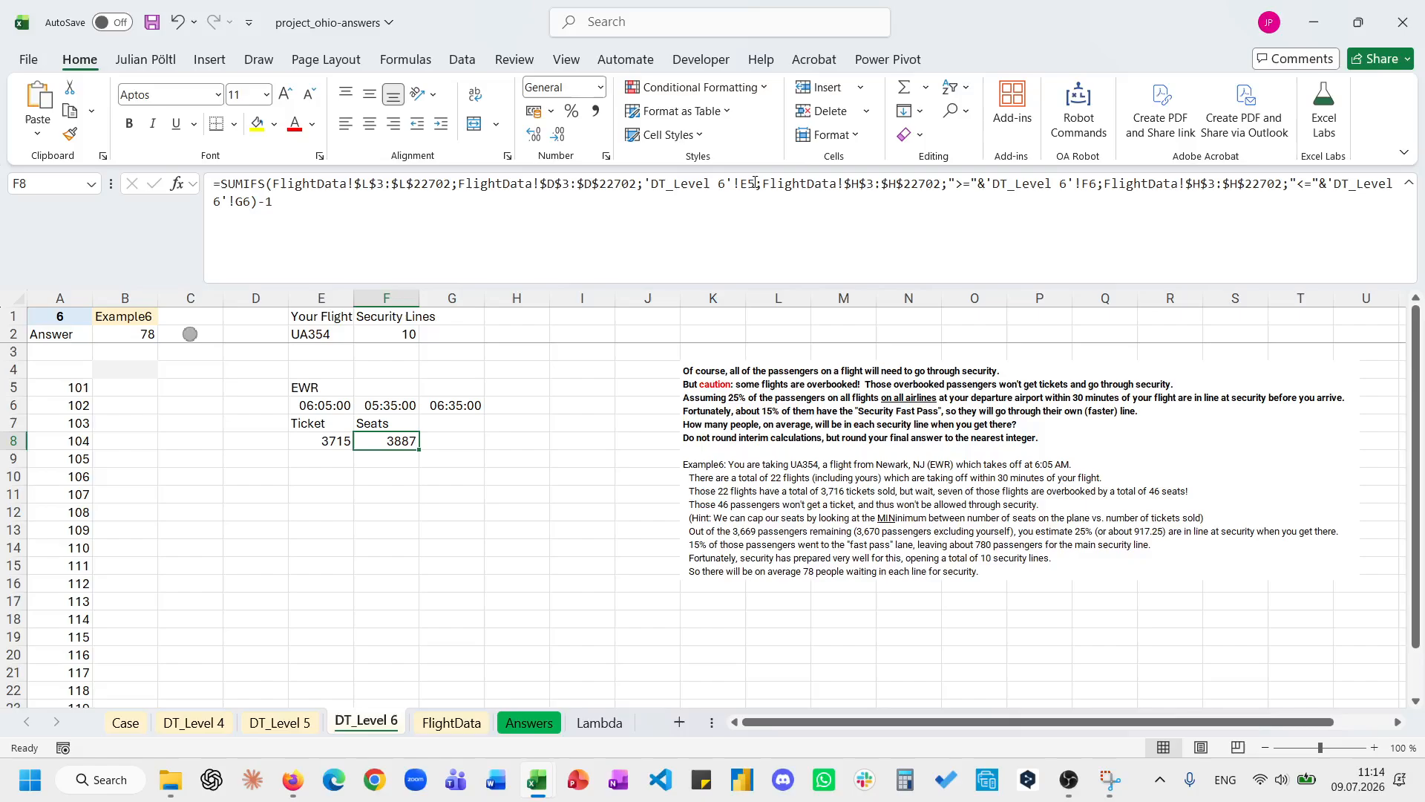
pyautogui.click(763, 240)
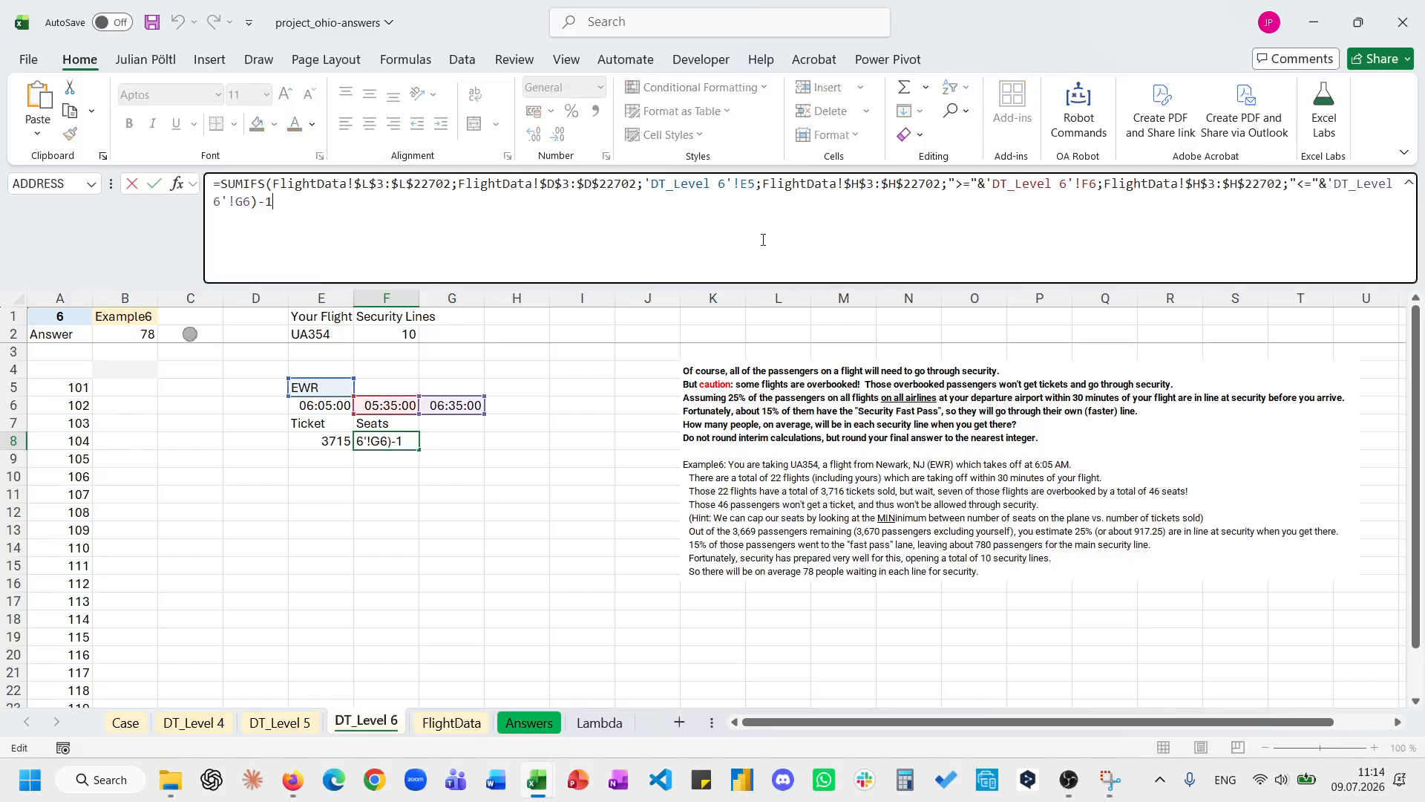
pyautogui.write('-1')
pyautogui.hotkey('ctrl', 'Return')
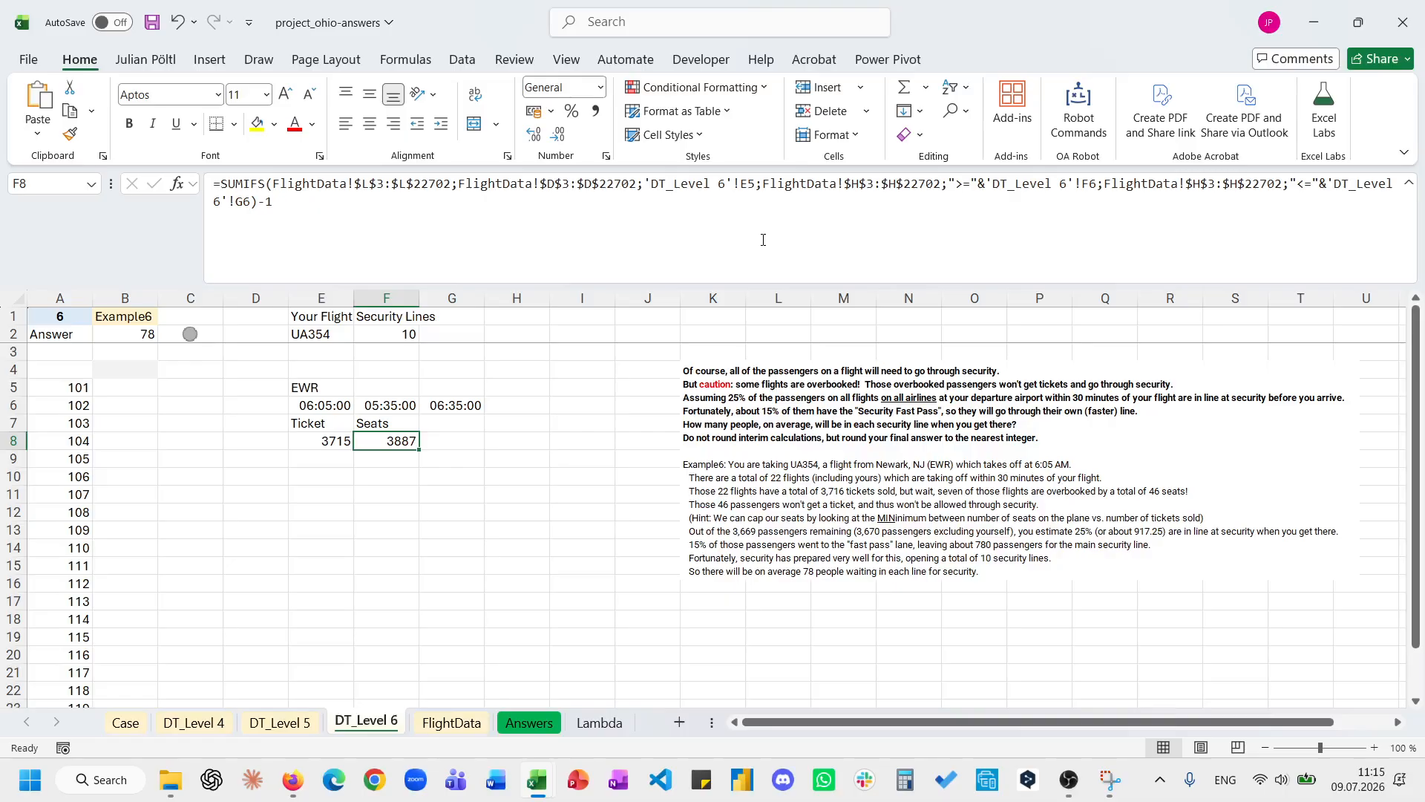
# Remove the trailing -1 from the ticket SUMIFS formula in E8.
pyautogui.press('Left')
pyautogui.click(762, 240)
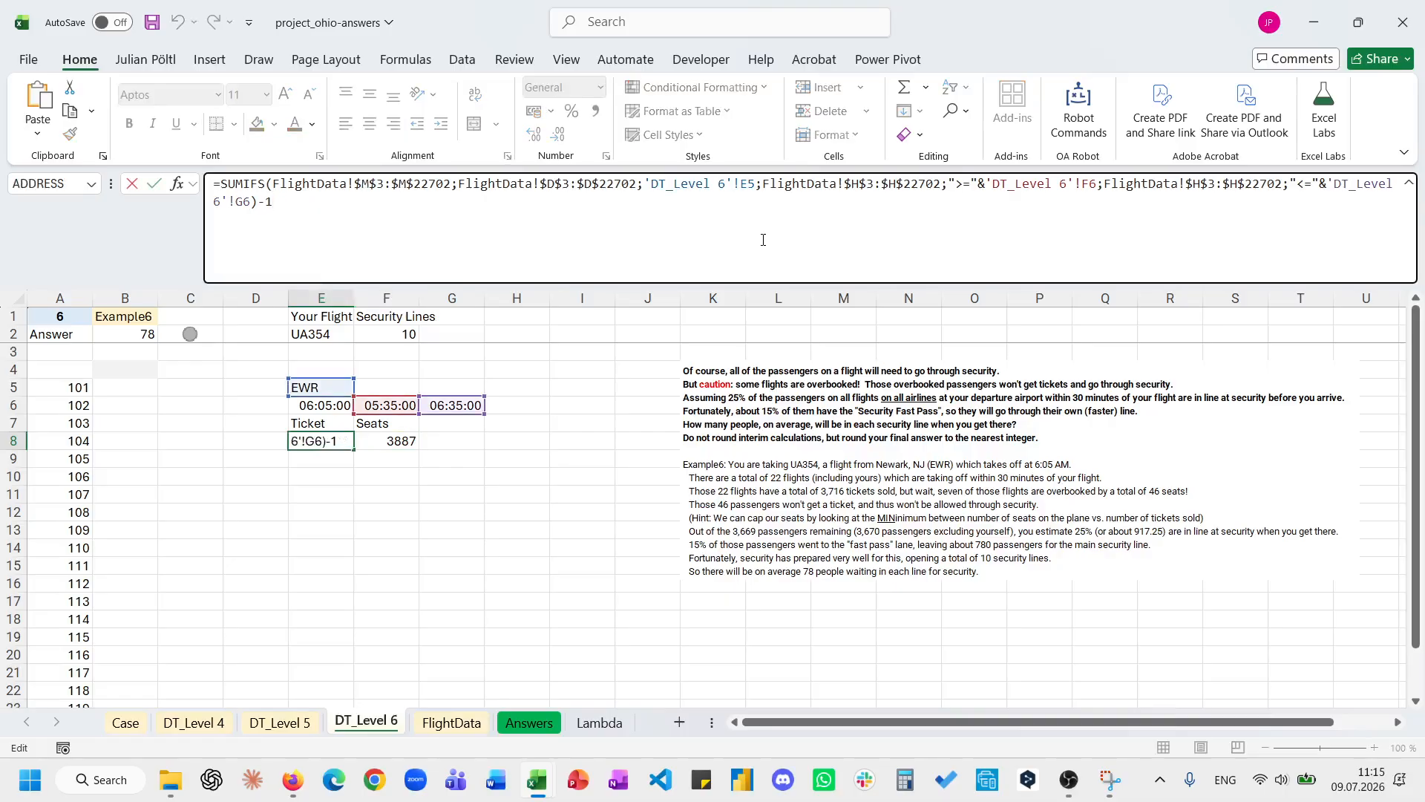
pyautogui.press('BackSpace')
pyautogui.press('BackSpace')
pyautogui.hotkey('ctrl', 'Return')
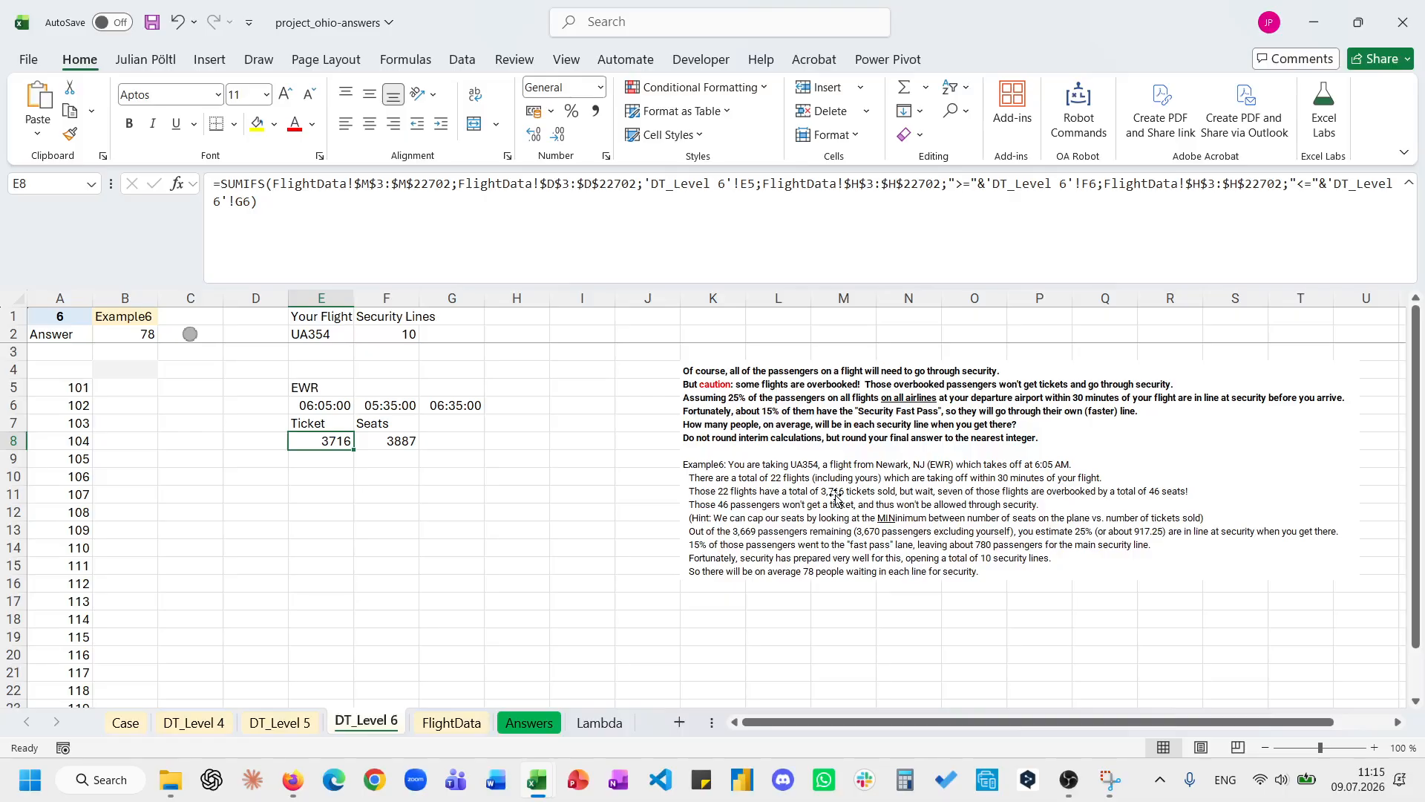
# Compare the ticket formula in E8 with the seat formula in F8.
pyautogui.press('Right')
pyautogui.press('Right')
pyautogui.press('Left')
pyautogui.press('Left')
pyautogui.press('Right')
pyautogui.press('Left')
pyautogui.press('Right')
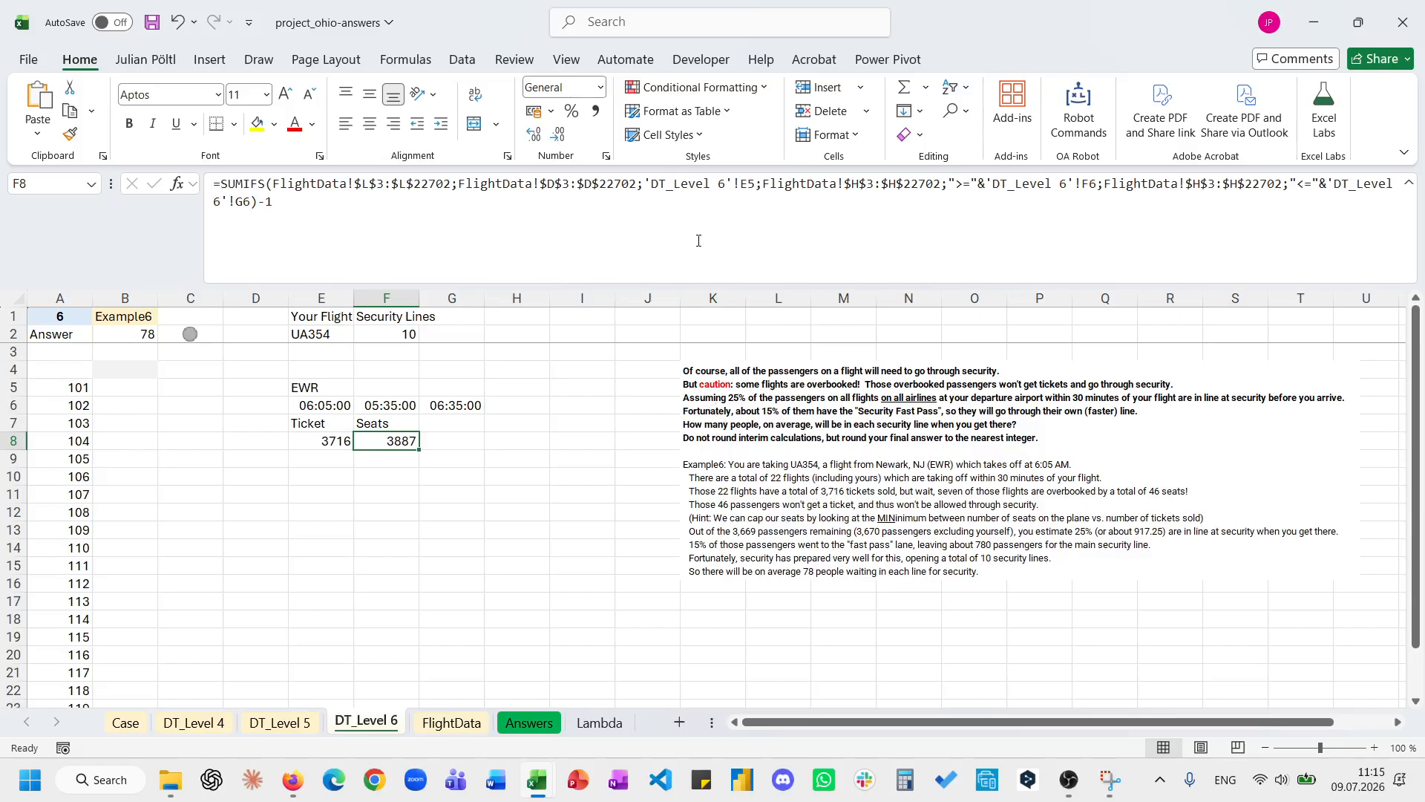
# Remove the trailing -1 from the seat SUMIFS formula in F8.
pyautogui.click(698, 232)
pyautogui.press('BackSpace')
pyautogui.press('BackSpace')
pyautogui.hotkey('ctrl', 'Return')
pyautogui.press('Left')
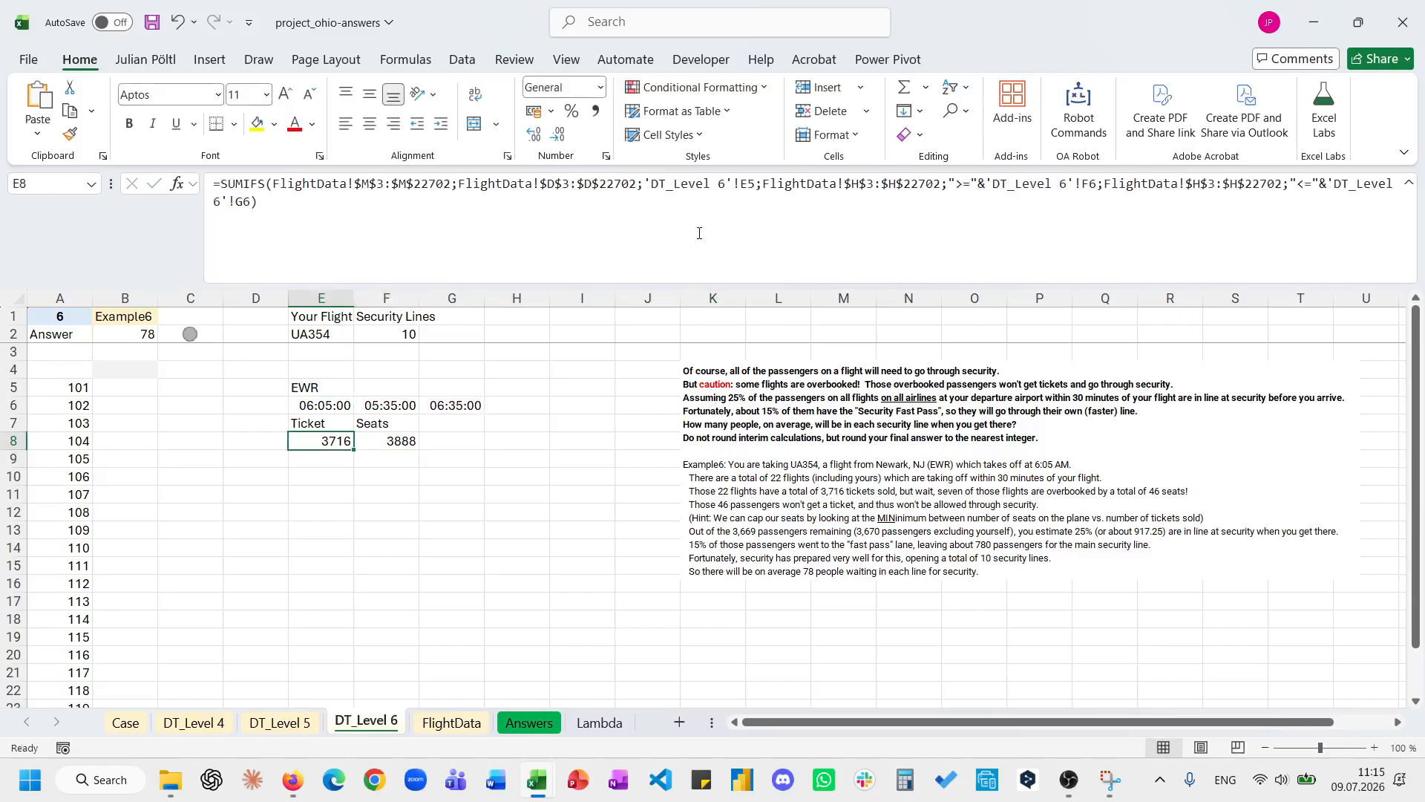
# Compare the ticket SUMIFS formula in E8 with the seat SUMIFS formula in F8.
pyautogui.press('Right')
pyautogui.press('Left')
pyautogui.press('Right')
pyautogui.press('Left')
pyautogui.press('Right')
pyautogui.press('Left')
pyautogui.press('Right')
pyautogui.press('Left')
pyautogui.press('Right')
pyautogui.press('Left')
pyautogui.press('Right')
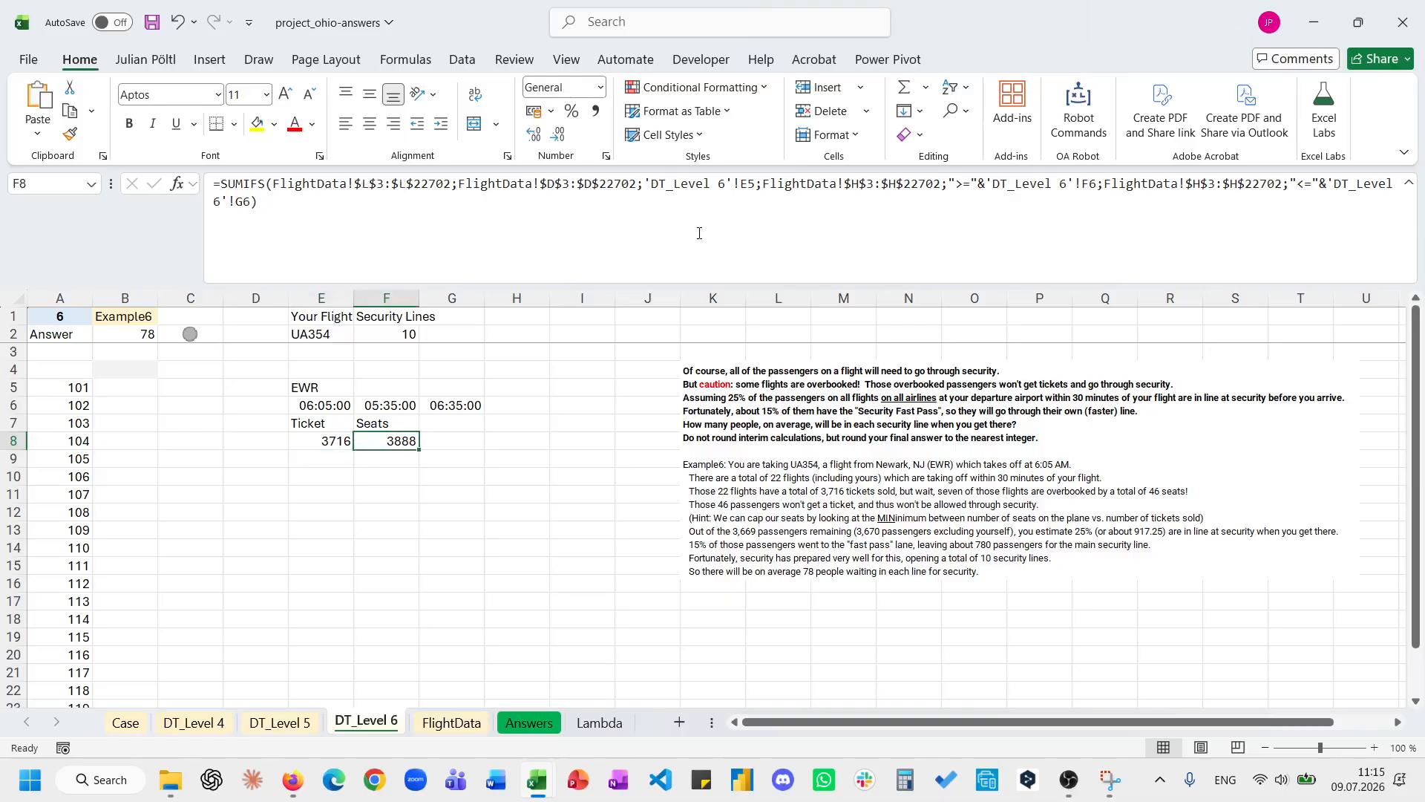
pyautogui.click(699, 232)
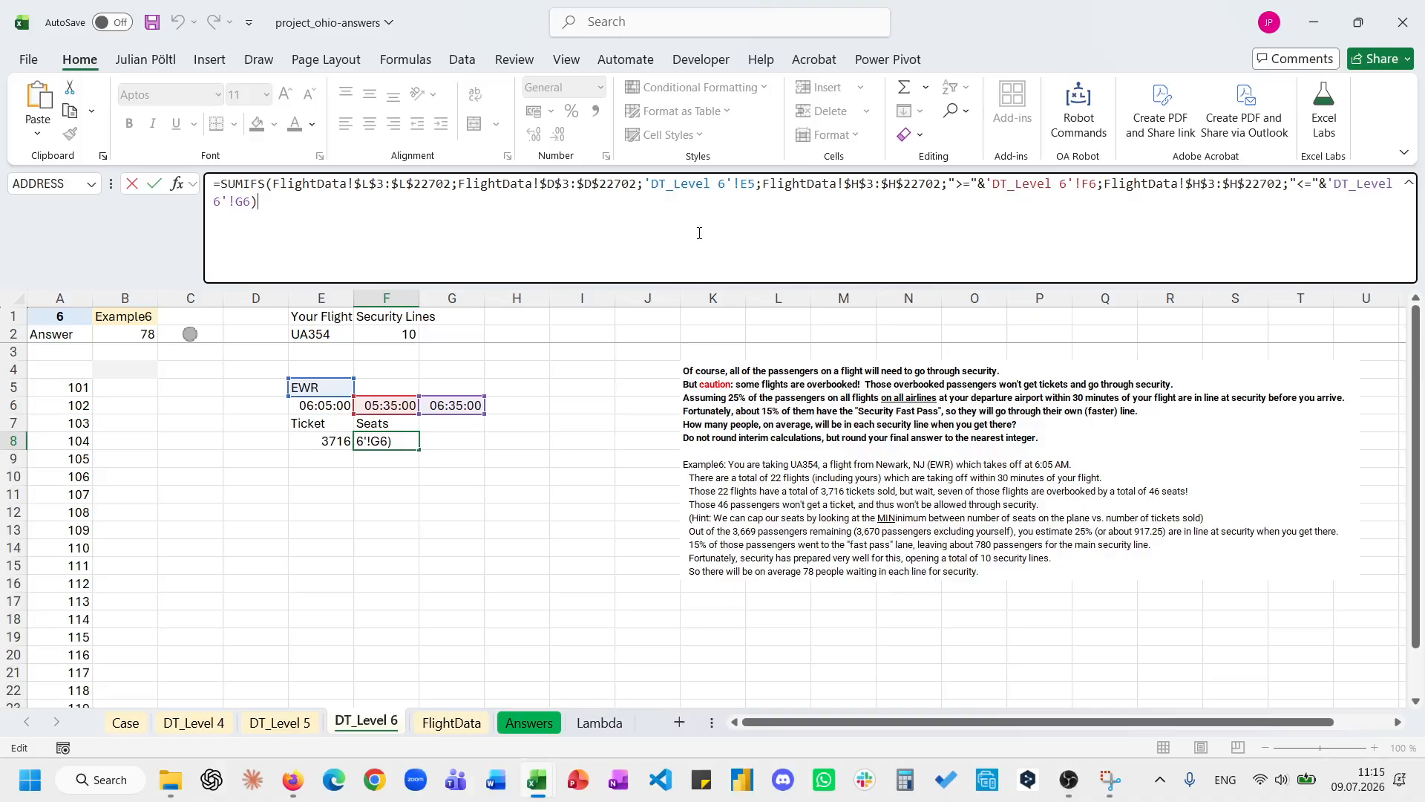
pyautogui.hotkey('ctrl', 'Return')
pyautogui.click(698, 232)
pyautogui.press('Escape')
pyautogui.press('Left')
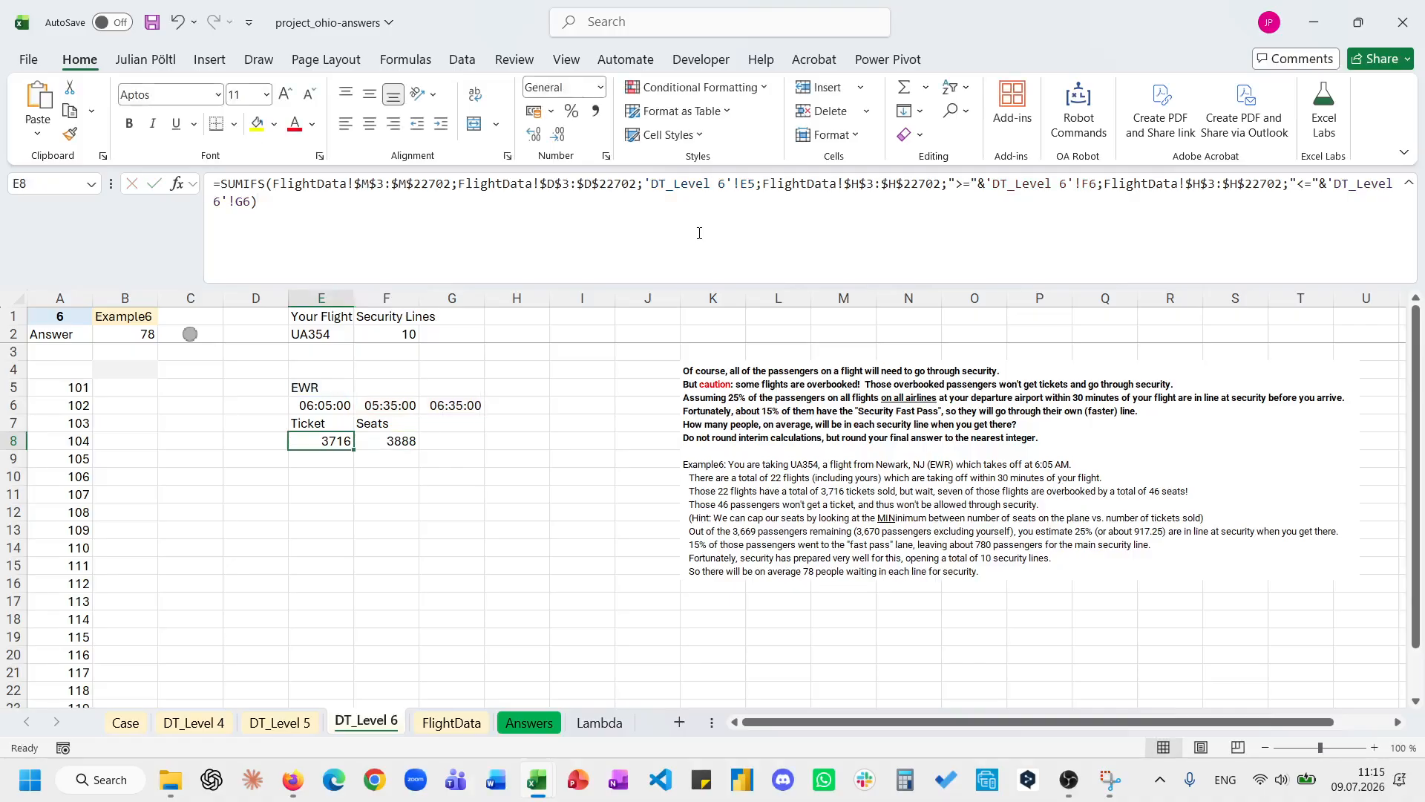
# Clear the SUMIFS formulas from E8 and F8 on DT_Level 6.
pyautogui.hotkey('shift', 'Right')
pyautogui.press('Delete')
pyautogui.hotkey('shift', 'Left')
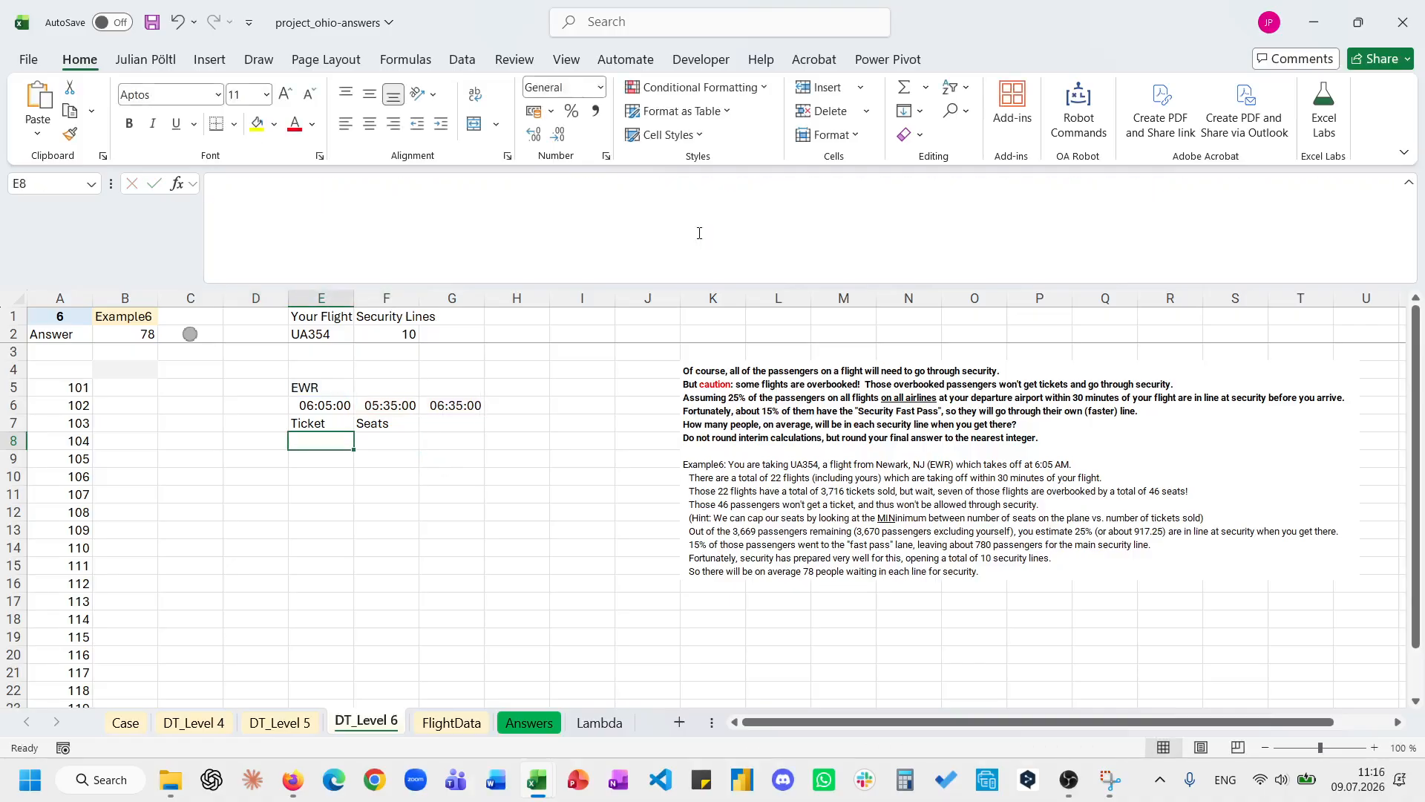
# Start a FILTER formula in E8 with the seat column FlightData!$L$3:$L$22702 as its array.
pyautogui.write('=fil')
pyautogui.press('Tab')
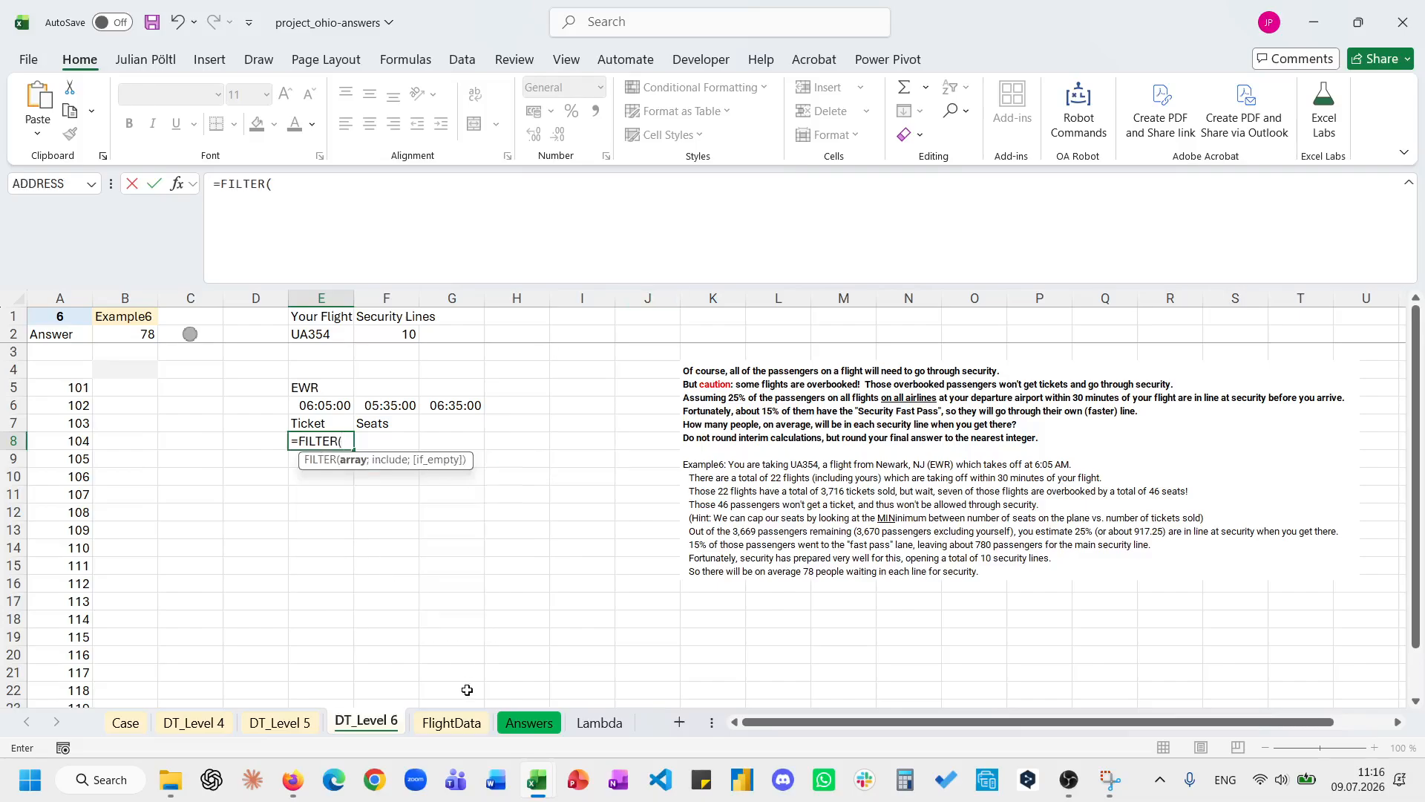
pyautogui.click(460, 731)
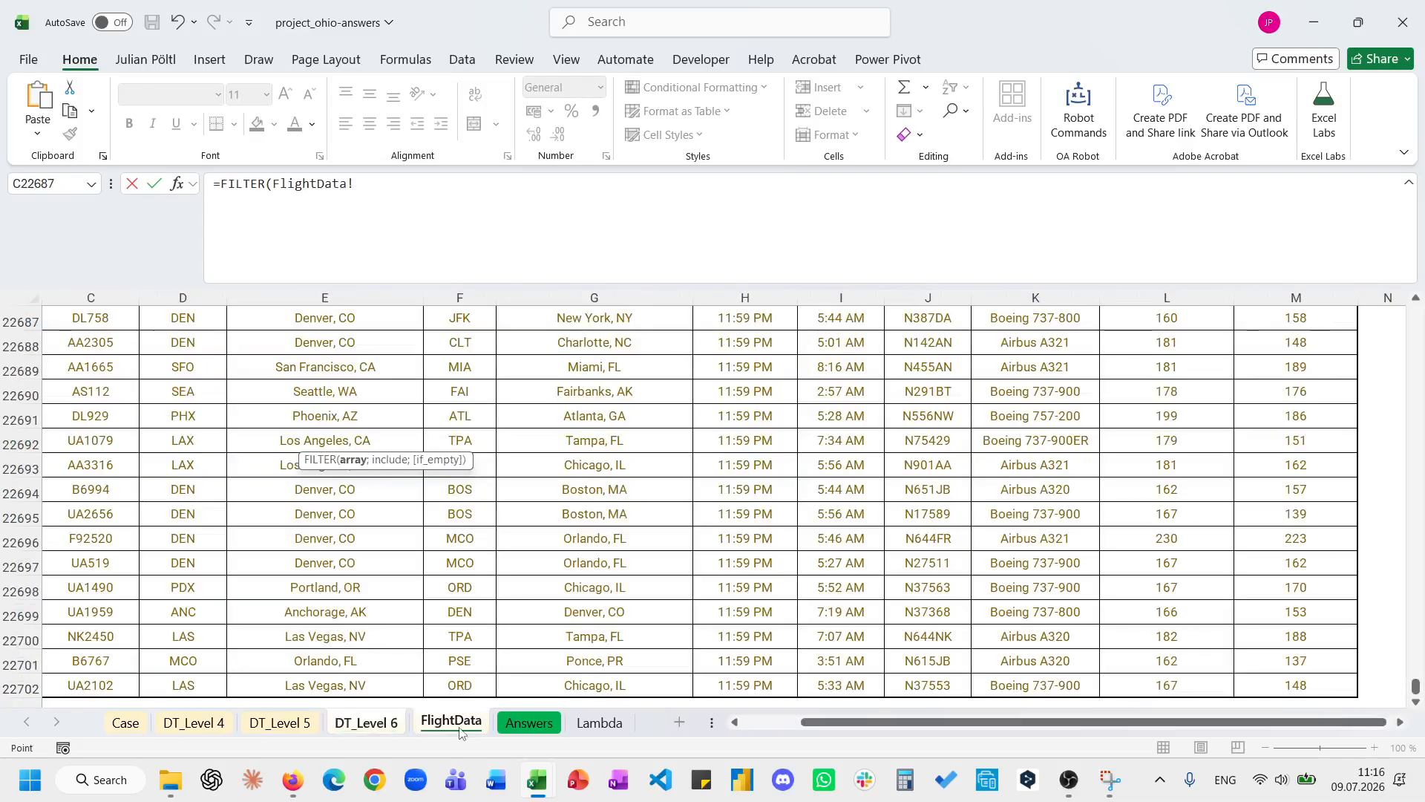
pyautogui.click(1213, 528)
pyautogui.hotkey('ctrl', 'Up')
pyautogui.press('Down')
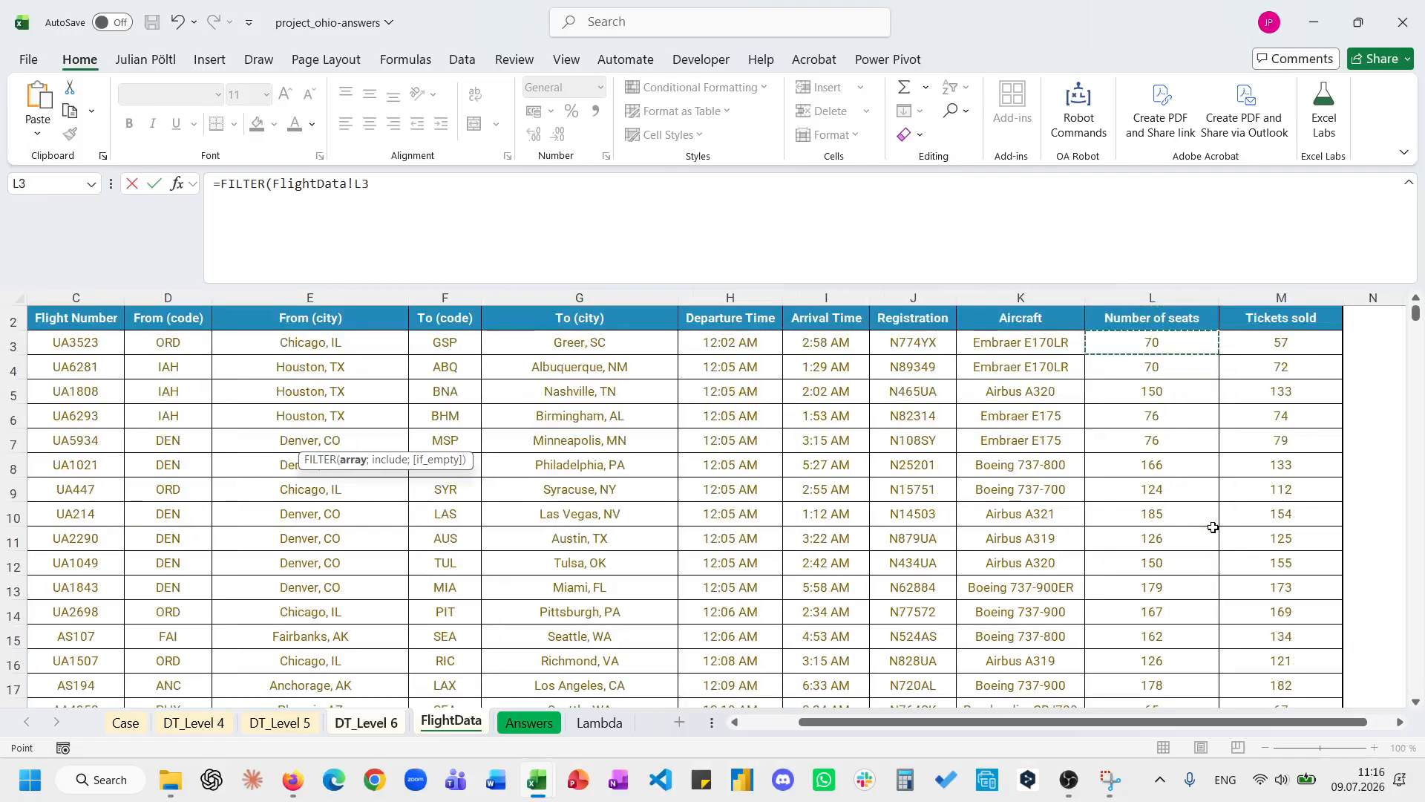
pyautogui.hotkey('ctrl', 'shift', 'Down')
pyautogui.press('F4')
pyautogui.write(";'")
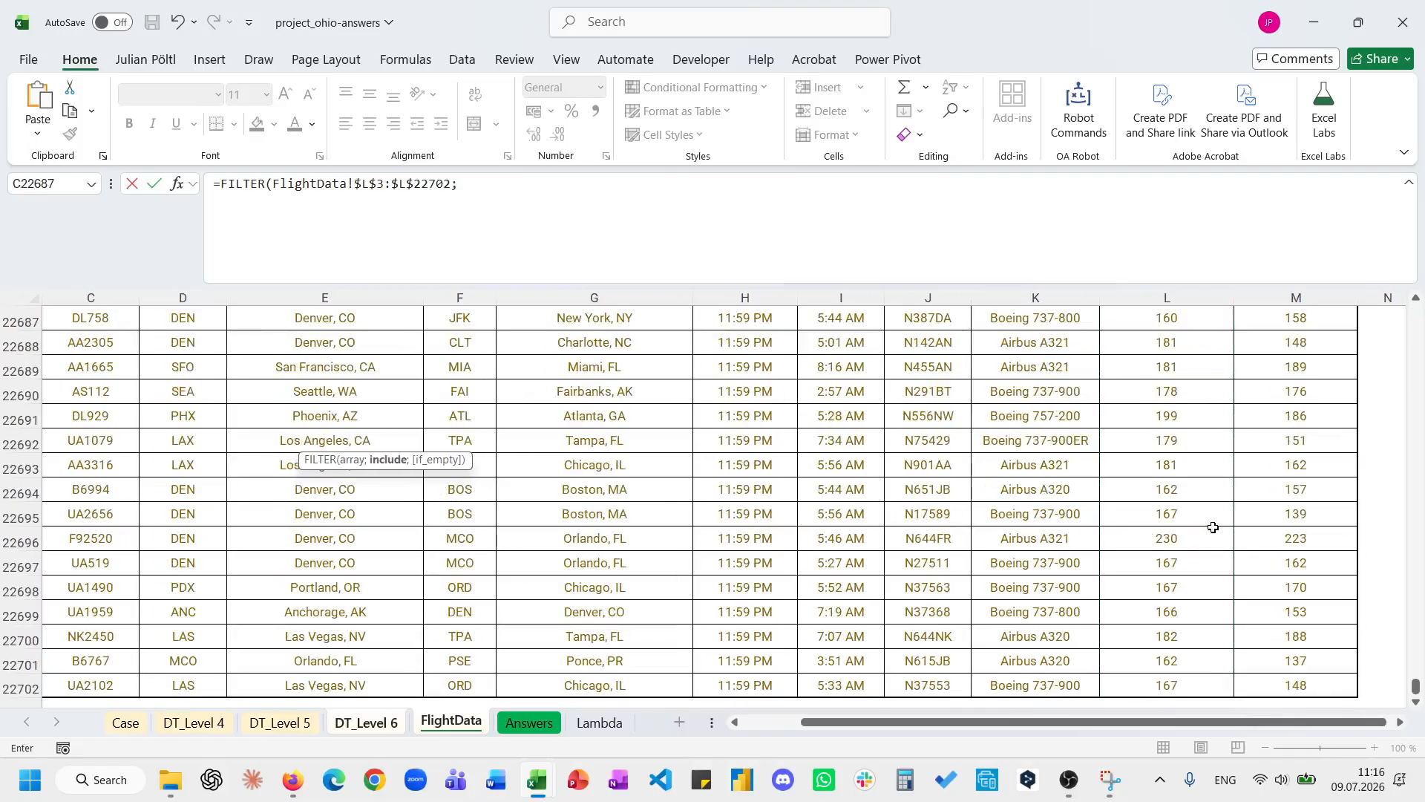
# Add the bracketed FILTER condition that the departure codes FlightData!$D$3:$D$22702 equal E5 on DT_Level 6.
pyautogui.click(172, 574)
pyautogui.hotkey('ctrl', 'Up')
pyautogui.press('Down')
pyautogui.hotkey('ctrl', 'shift', 'Down')
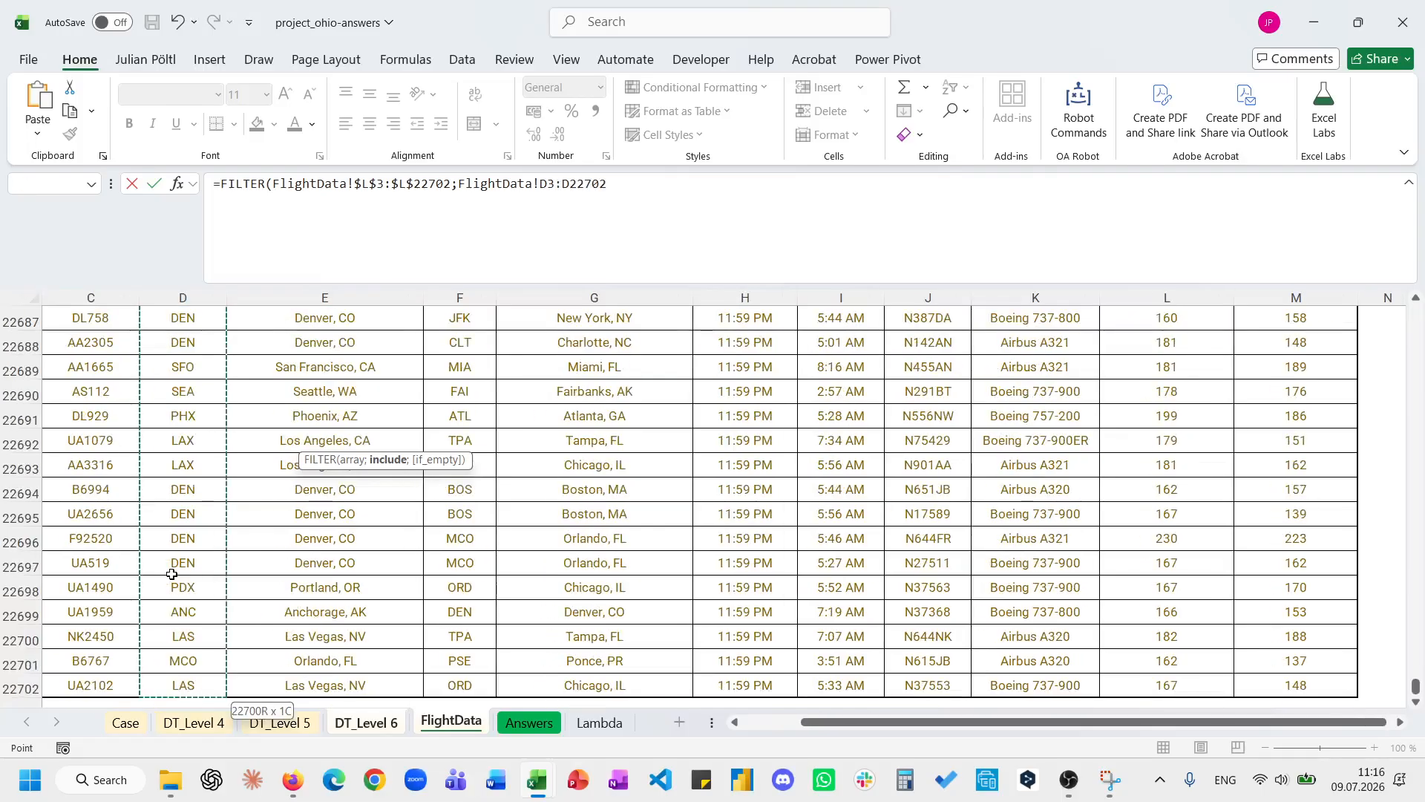
pyautogui.press('F4')
pyautogui.write('=')
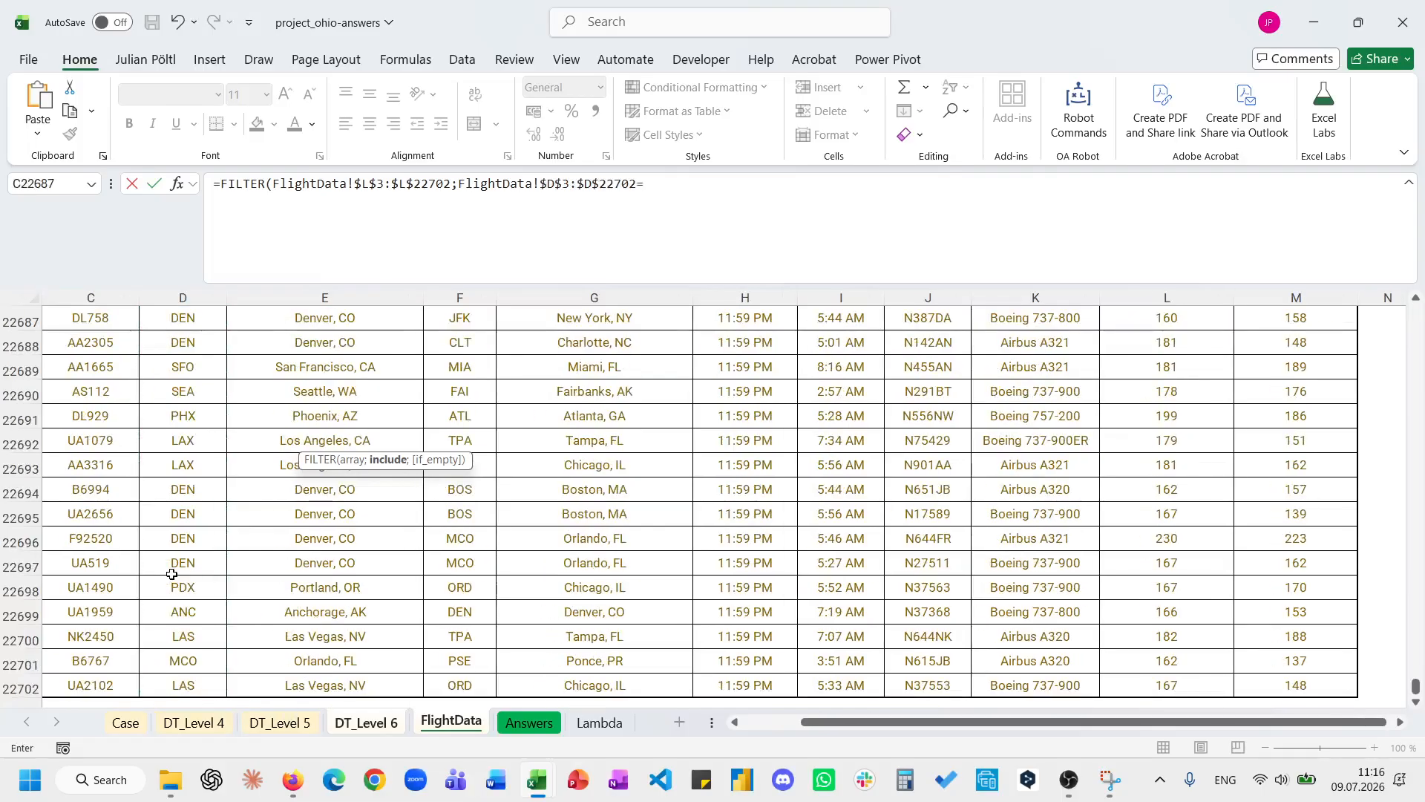
pyautogui.click(365, 723)
pyautogui.click(323, 386)
pyautogui.write(';')
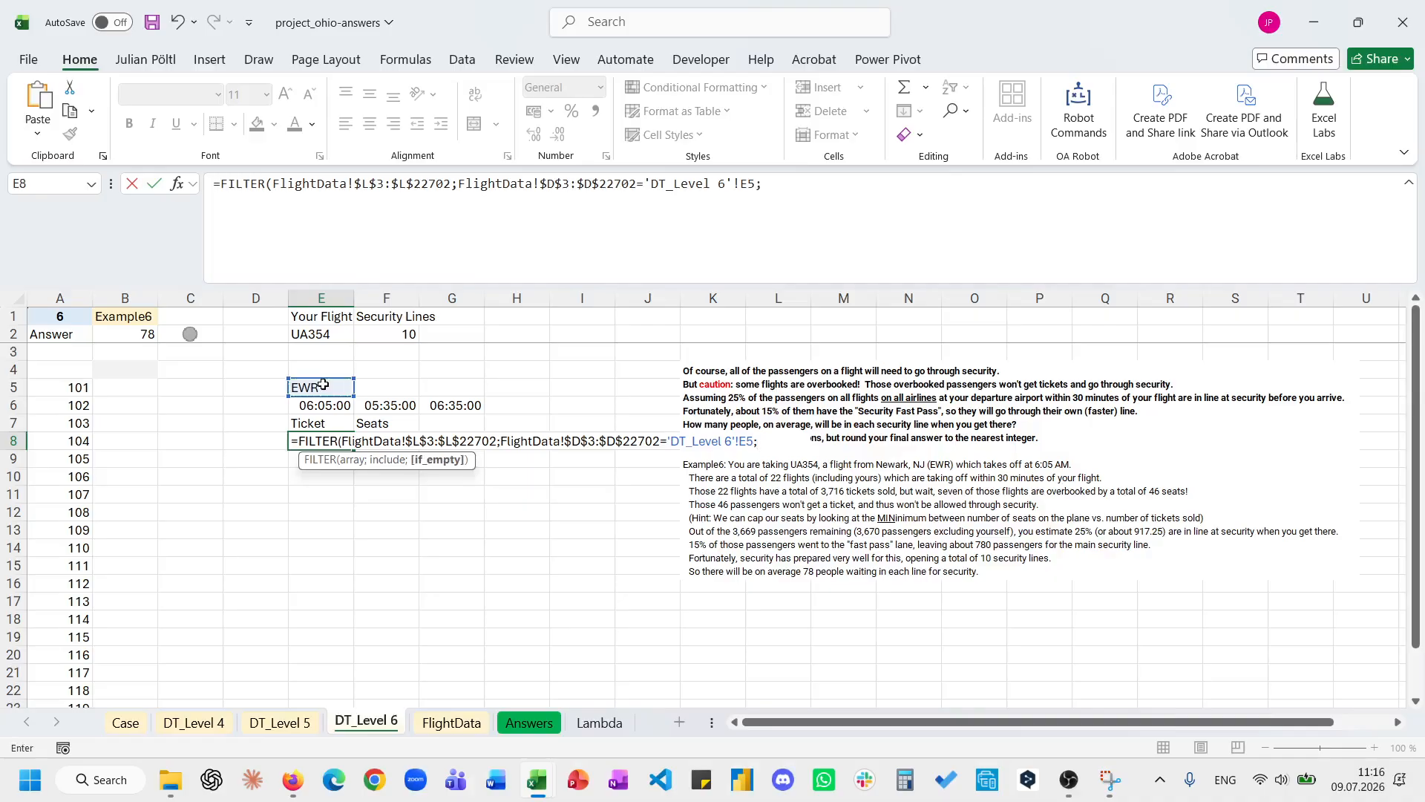
pyautogui.press('BackSpace')
pyautogui.click(458, 183)
pyautogui.write('(')
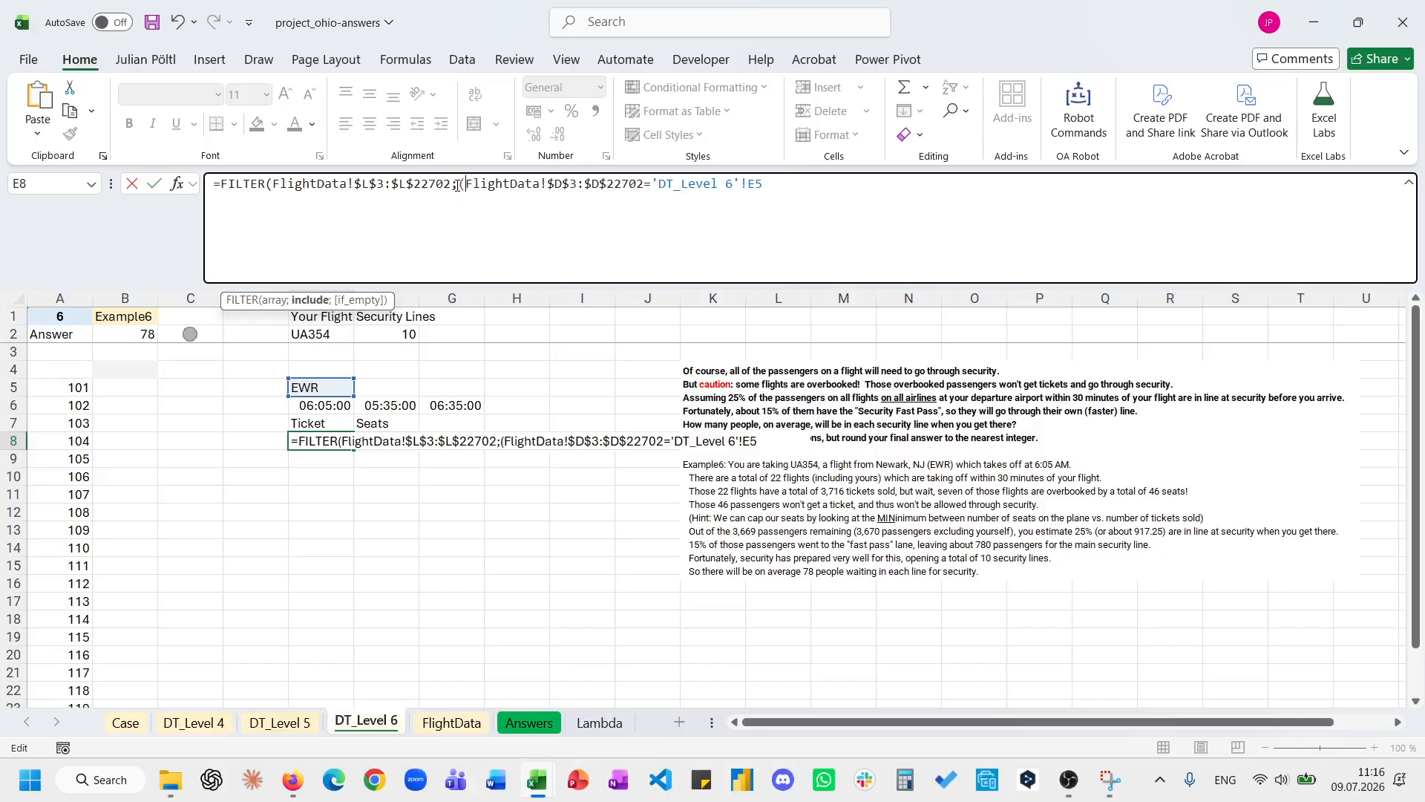
pyautogui.write(')*(')
# Multiply in the condition that departure times FlightData!$H$3:$H$22702 are <= G6 on DT_Level 6.
pyautogui.click(440, 720)
pyautogui.click(747, 539)
pyautogui.hotkey('ctrl', 'Up')
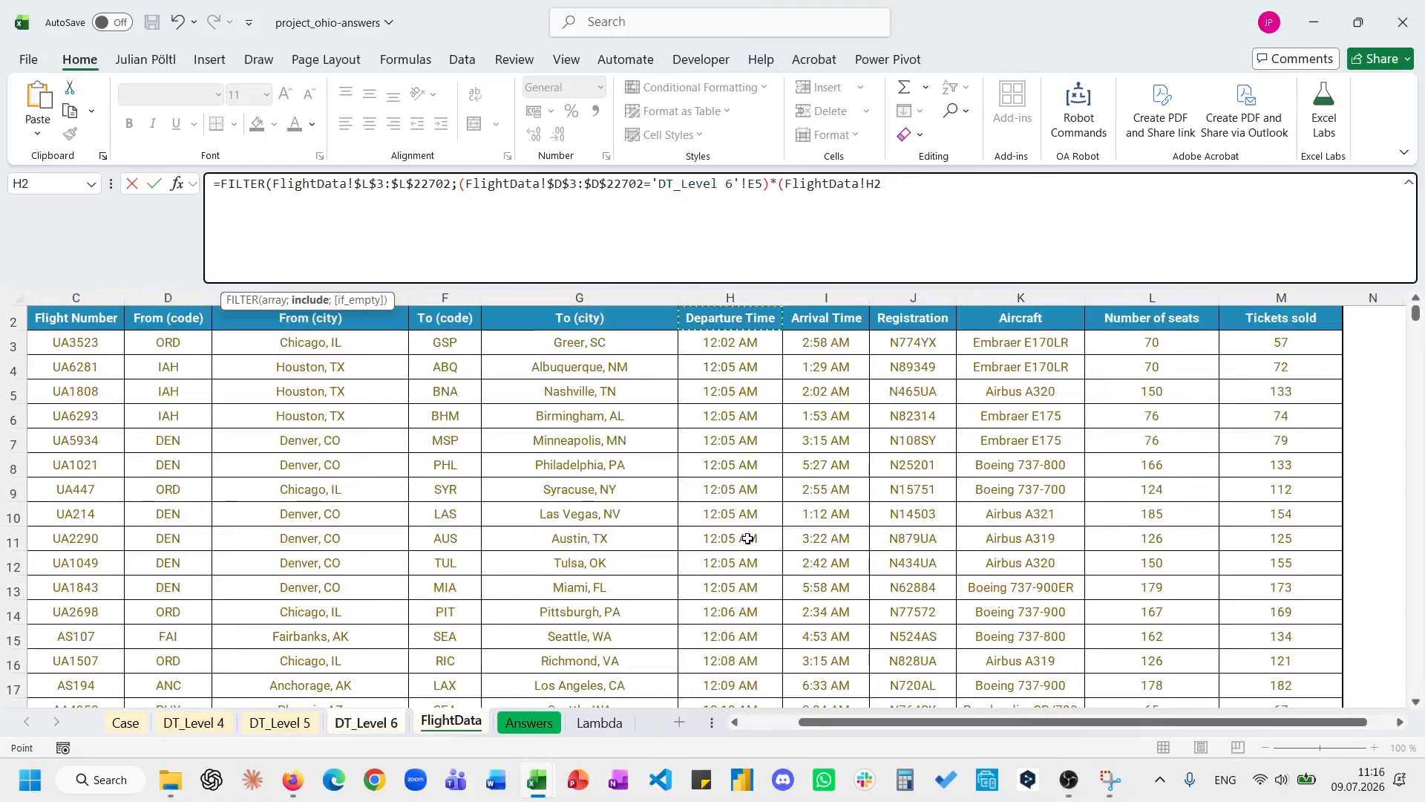
pyautogui.press('Down')
pyautogui.hotkey('ctrl', 'shift', 'Down')
pyautogui.press('F4')
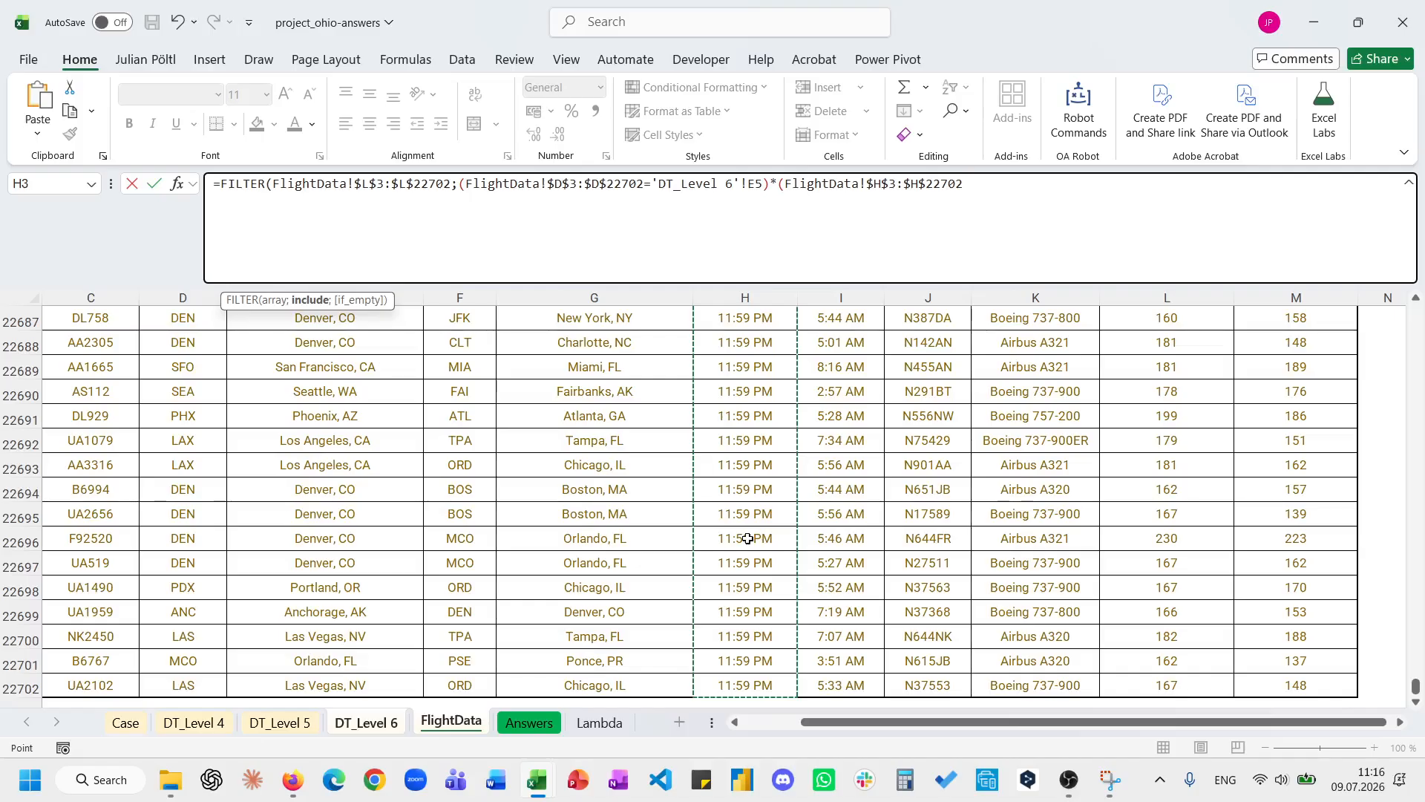
pyautogui.write('<')
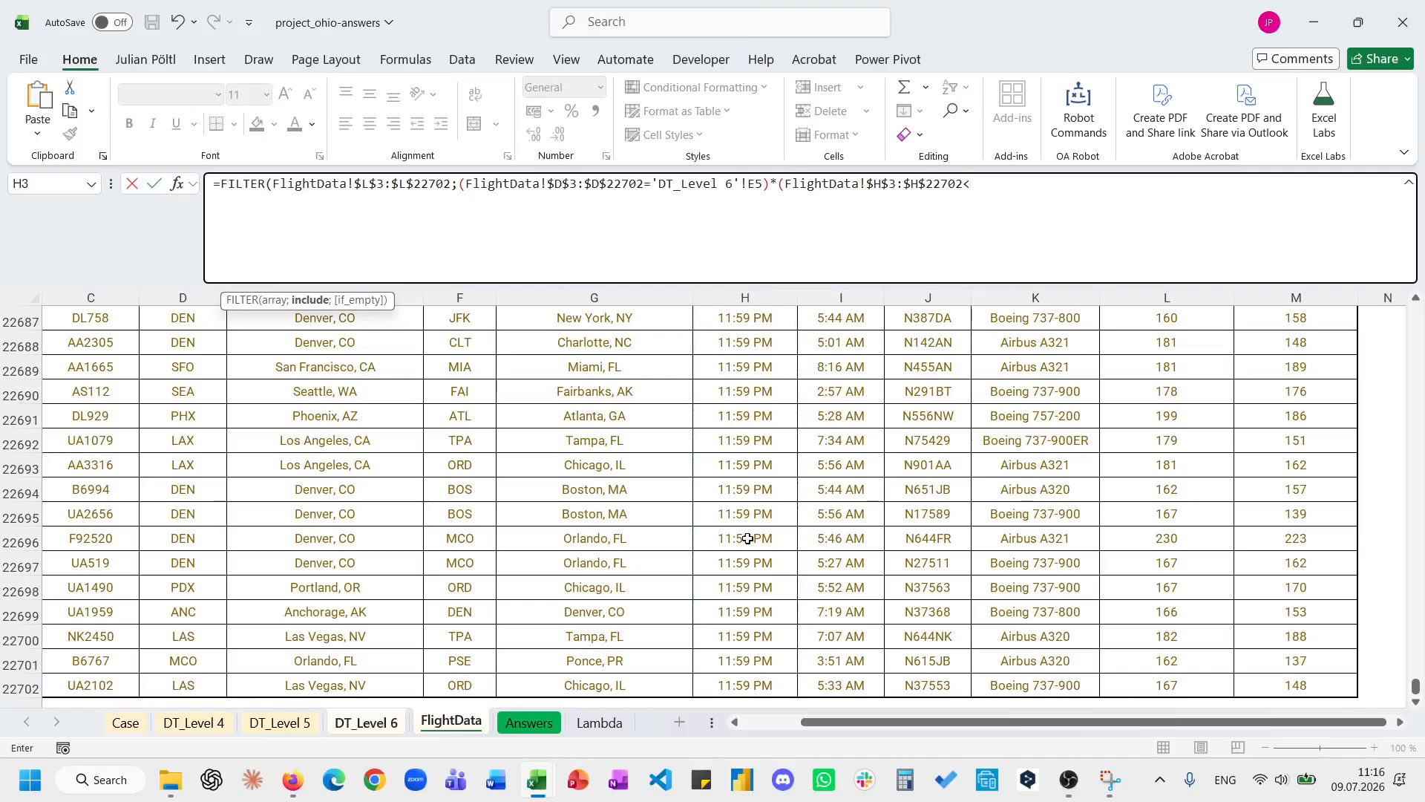
pyautogui.write('=')
pyautogui.click(367, 726)
pyautogui.click(454, 401)
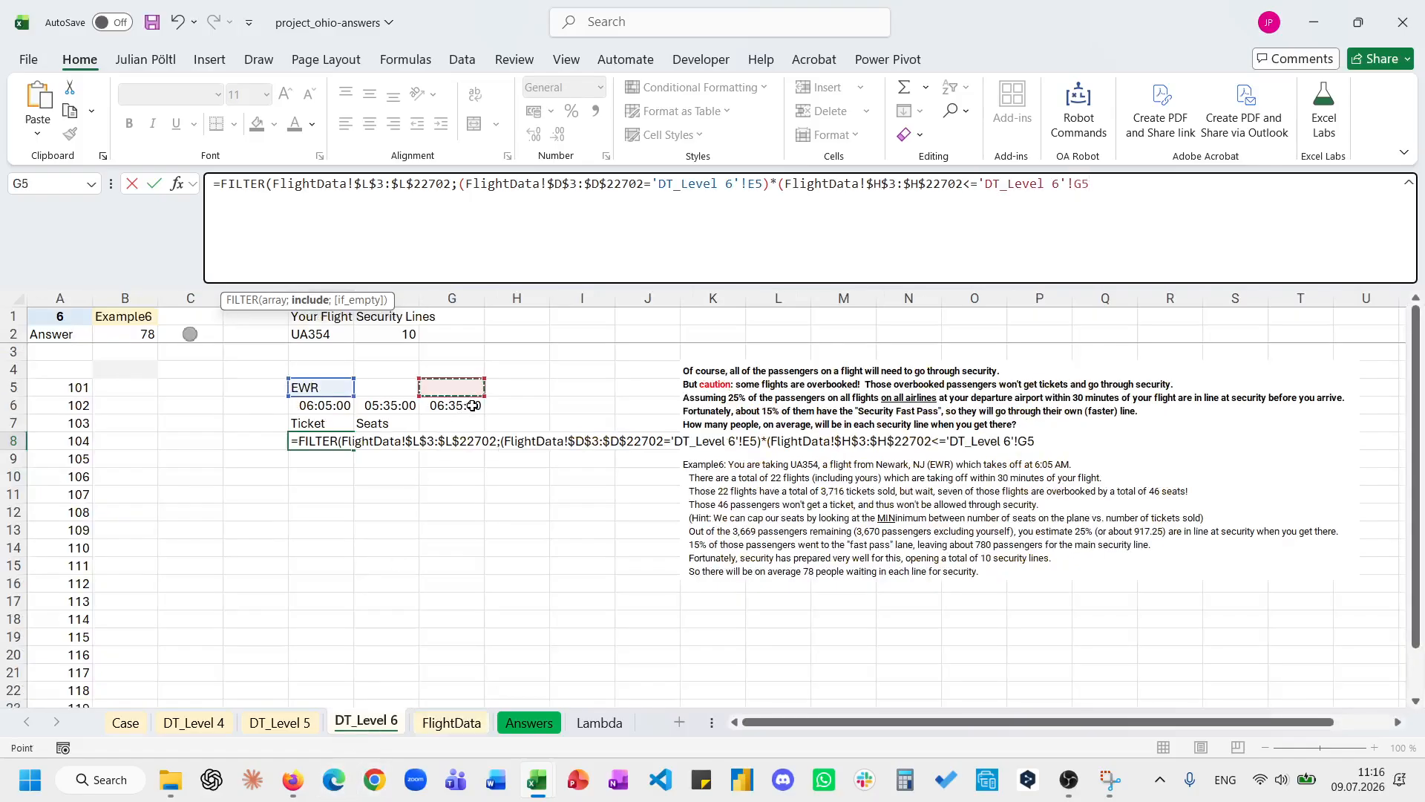
pyautogui.write(')*(')
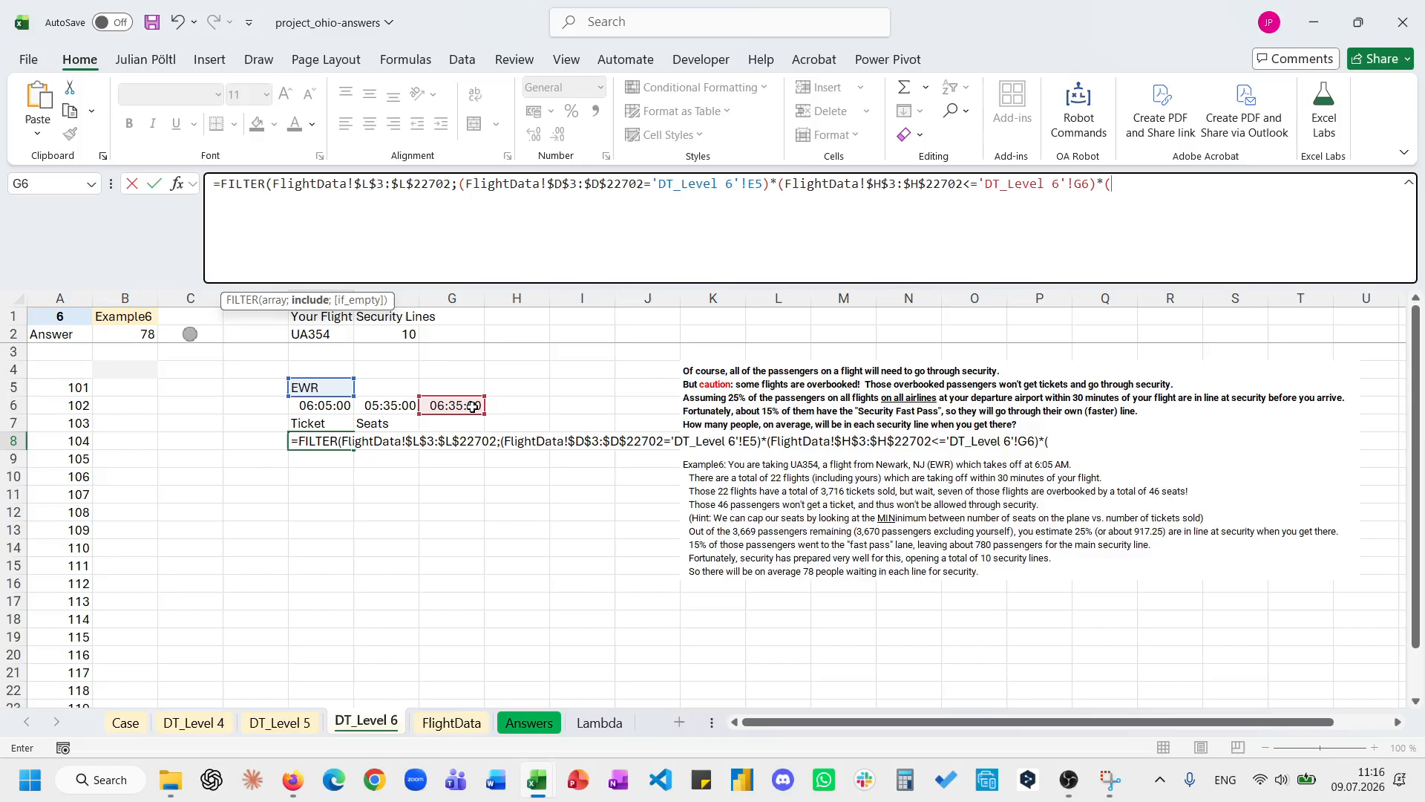
# Complete the E8 FILTER formula with the condition that departure times FlightData!$H$3:$H$22702 are >= F6 on DT_Level 6.
pyautogui.click(465, 731)
pyautogui.click(755, 501)
pyautogui.hotkey('ctrl', 'Up')
pyautogui.press('Down')
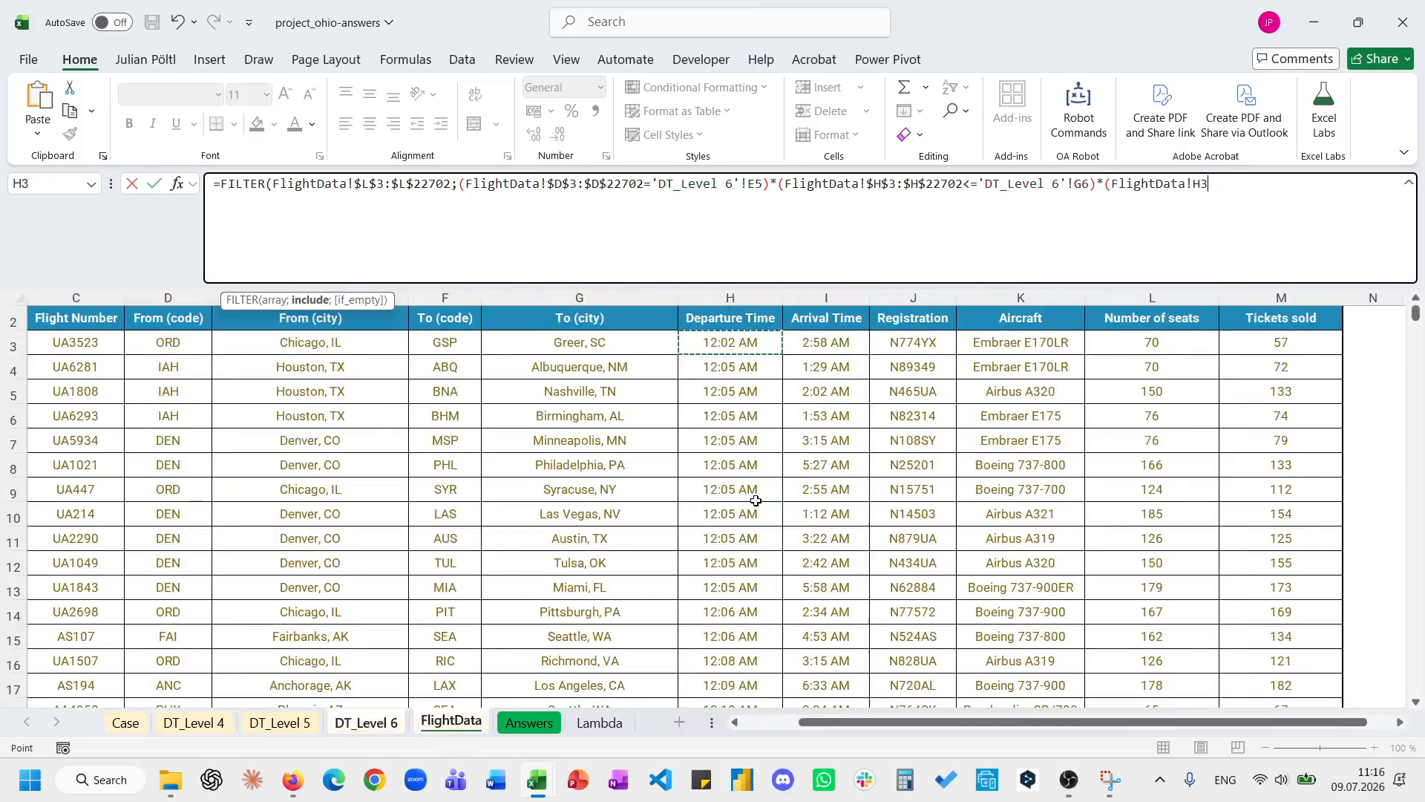
pyautogui.hotkey('ctrl', 'shift', 'Down')
pyautogui.press('F4')
pyautogui.write('>=')
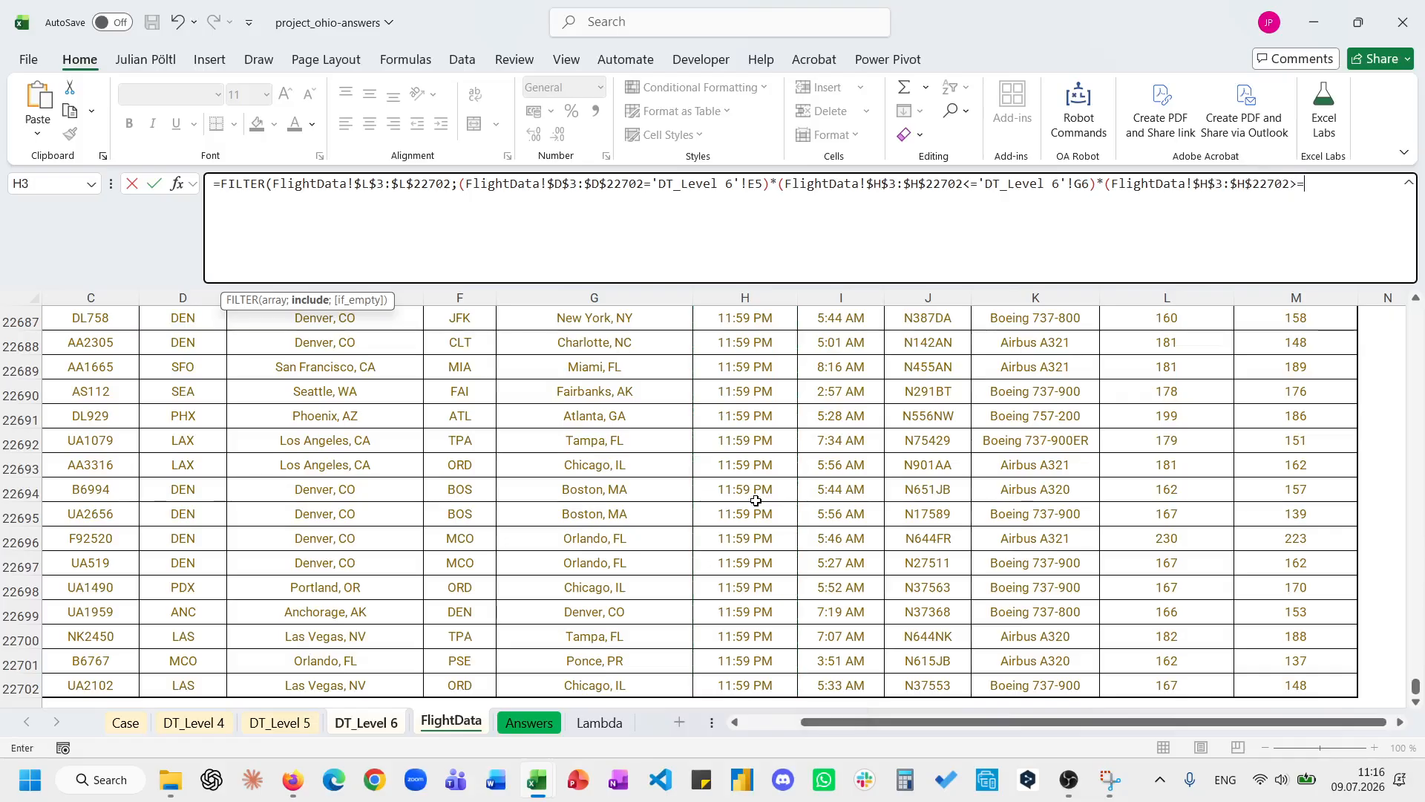
pyautogui.click(385, 726)
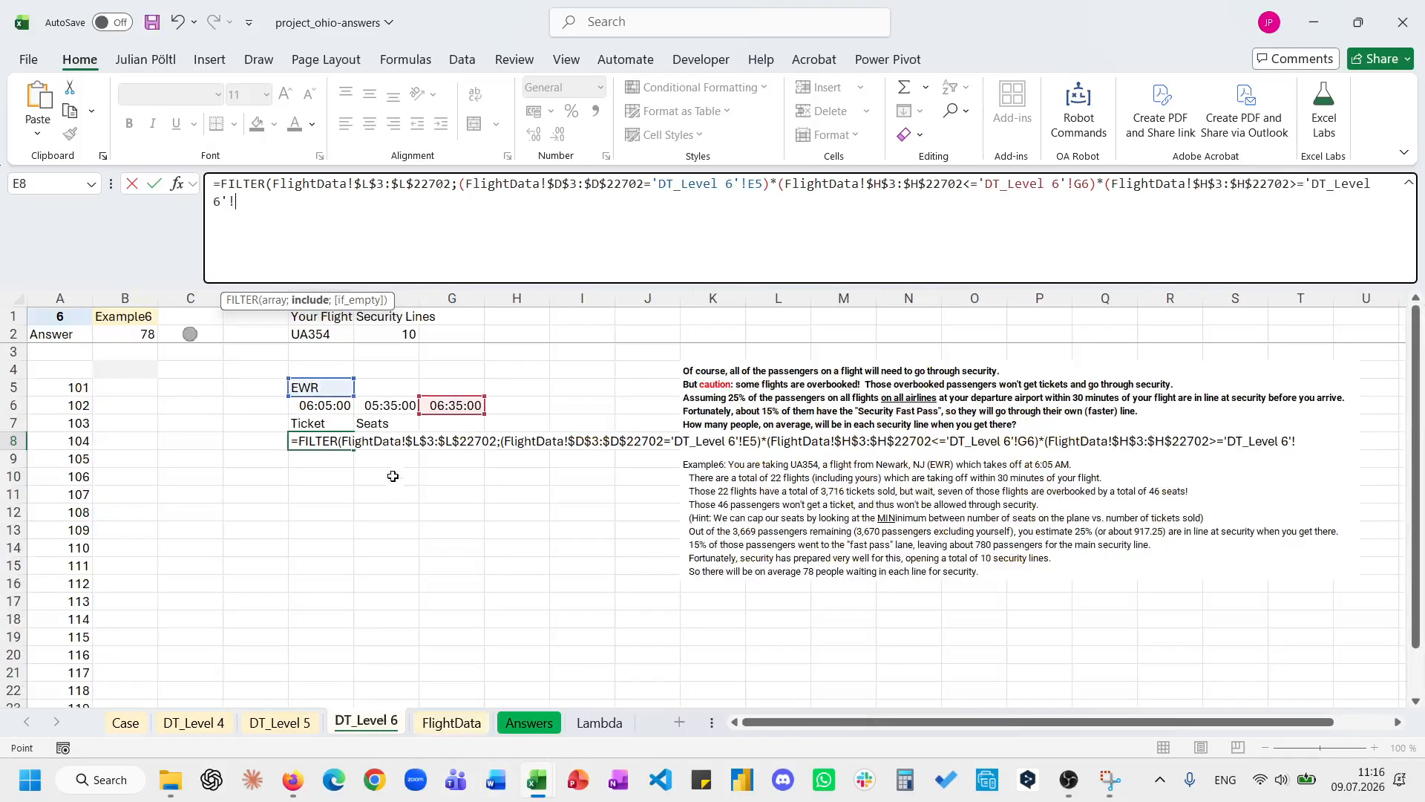
pyautogui.click(390, 409)
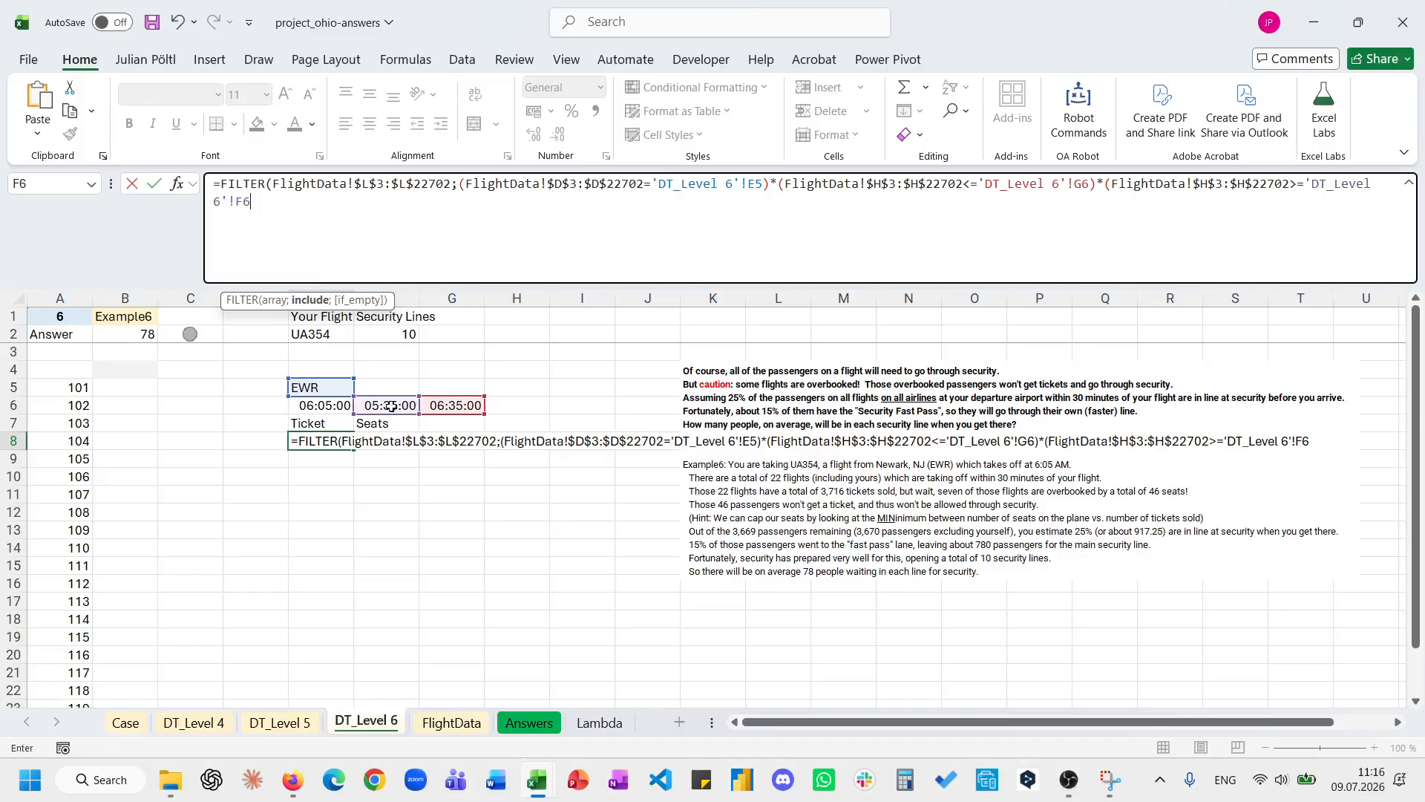
pyautogui.write(')')
pyautogui.press('Return')
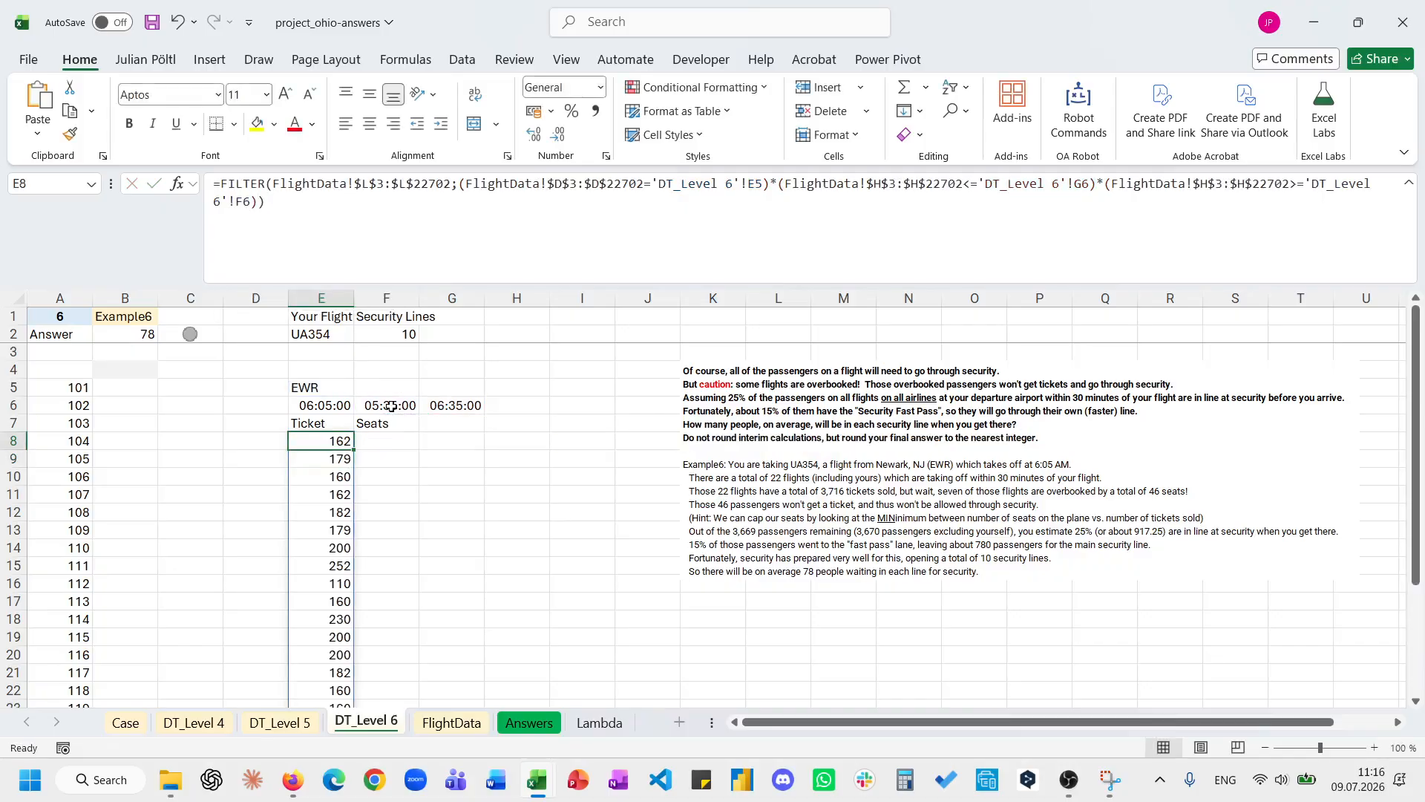
# Copy the E8 FILTER formula into F8 and change its array to the tickets-sold column FlightData!$M$3:$M$22702.
pyautogui.click(371, 216)
pyautogui.write(')')
pyautogui.hotkey('ctrl', 'a')
pyautogui.press('Tab')
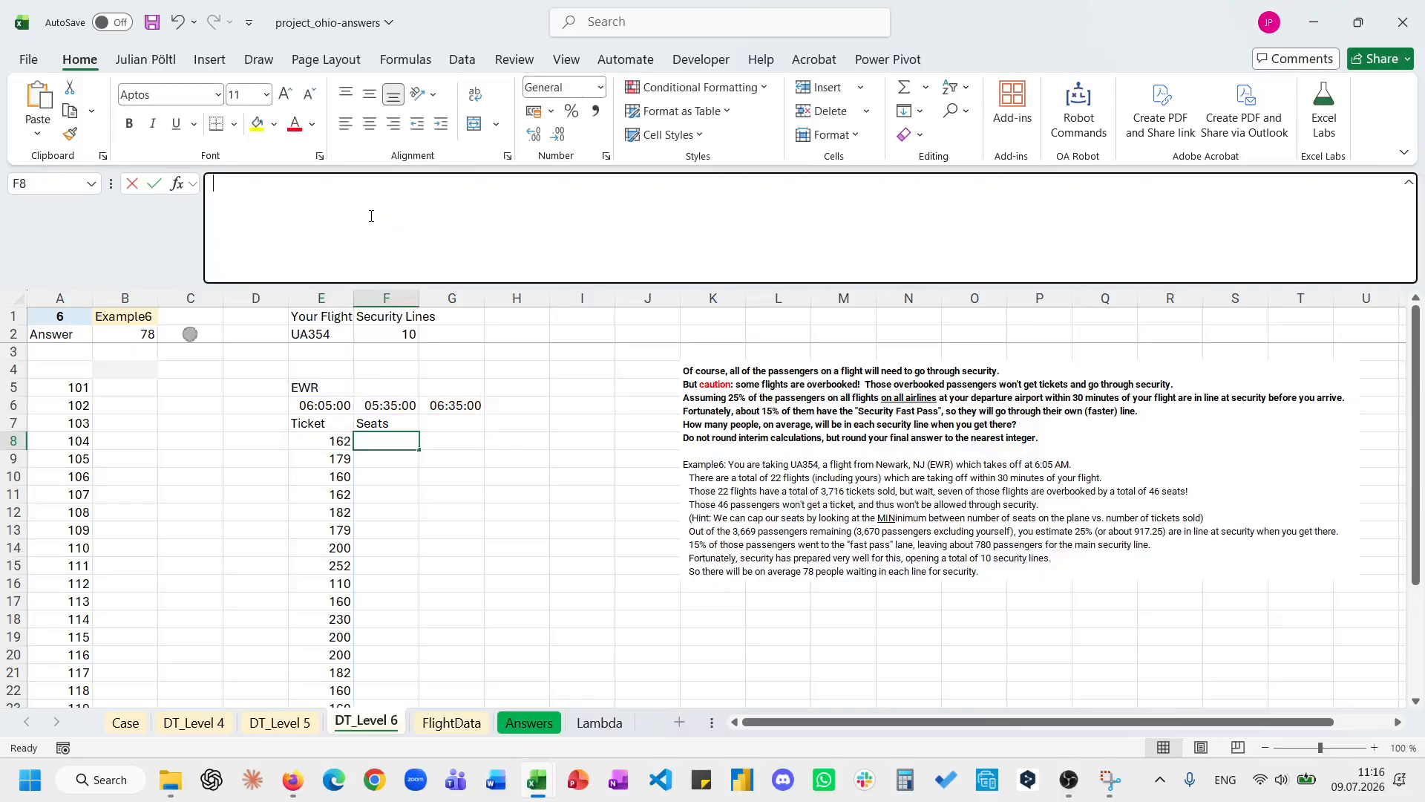
pyautogui.press('F2')
pyautogui.hotkey('ctrl', 'v')
pyautogui.click(372, 180)
pyautogui.press('BackSpace')
pyautogui.write('n')
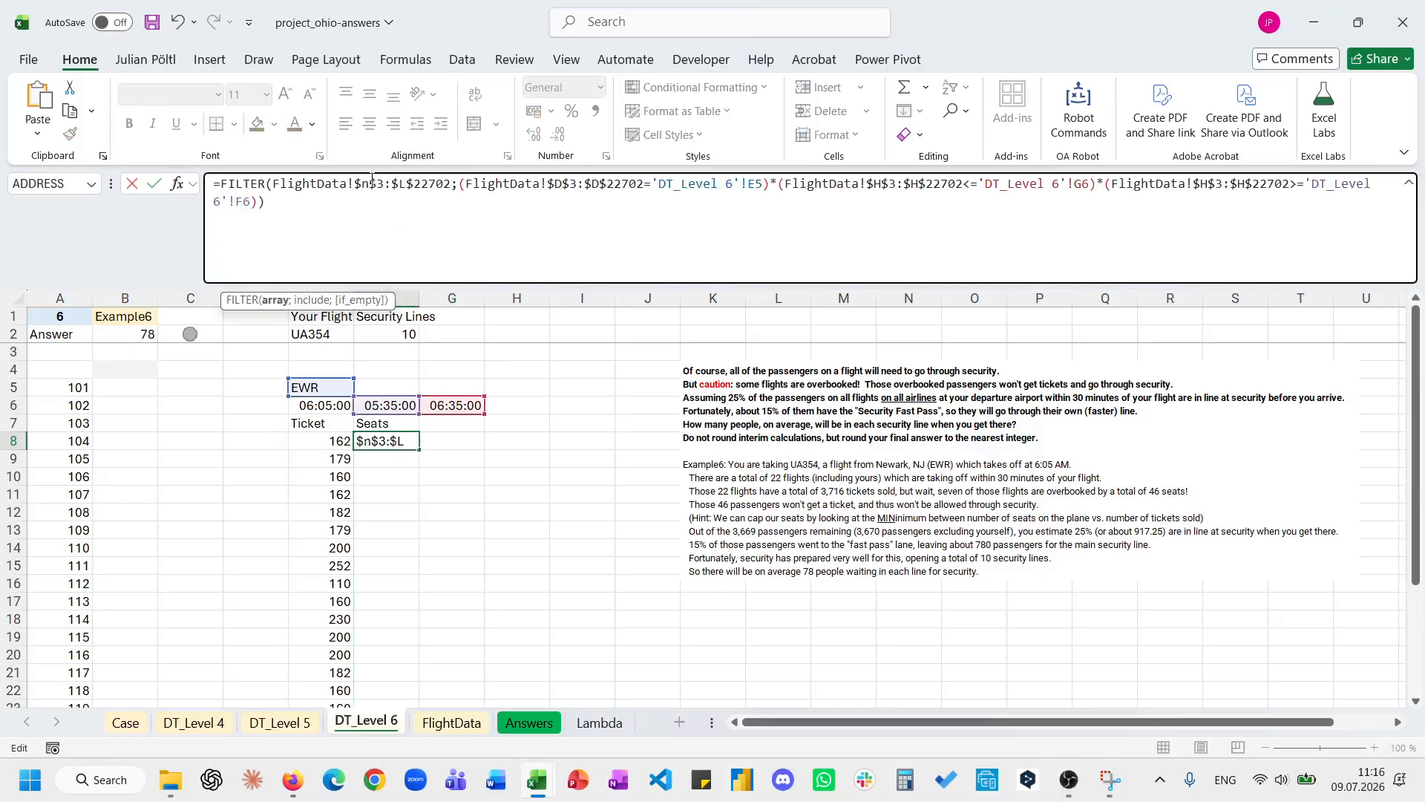
pyautogui.press('BackSpace')
pyautogui.write('m')
pyautogui.click(406, 183)
pyautogui.press('BackSpace')
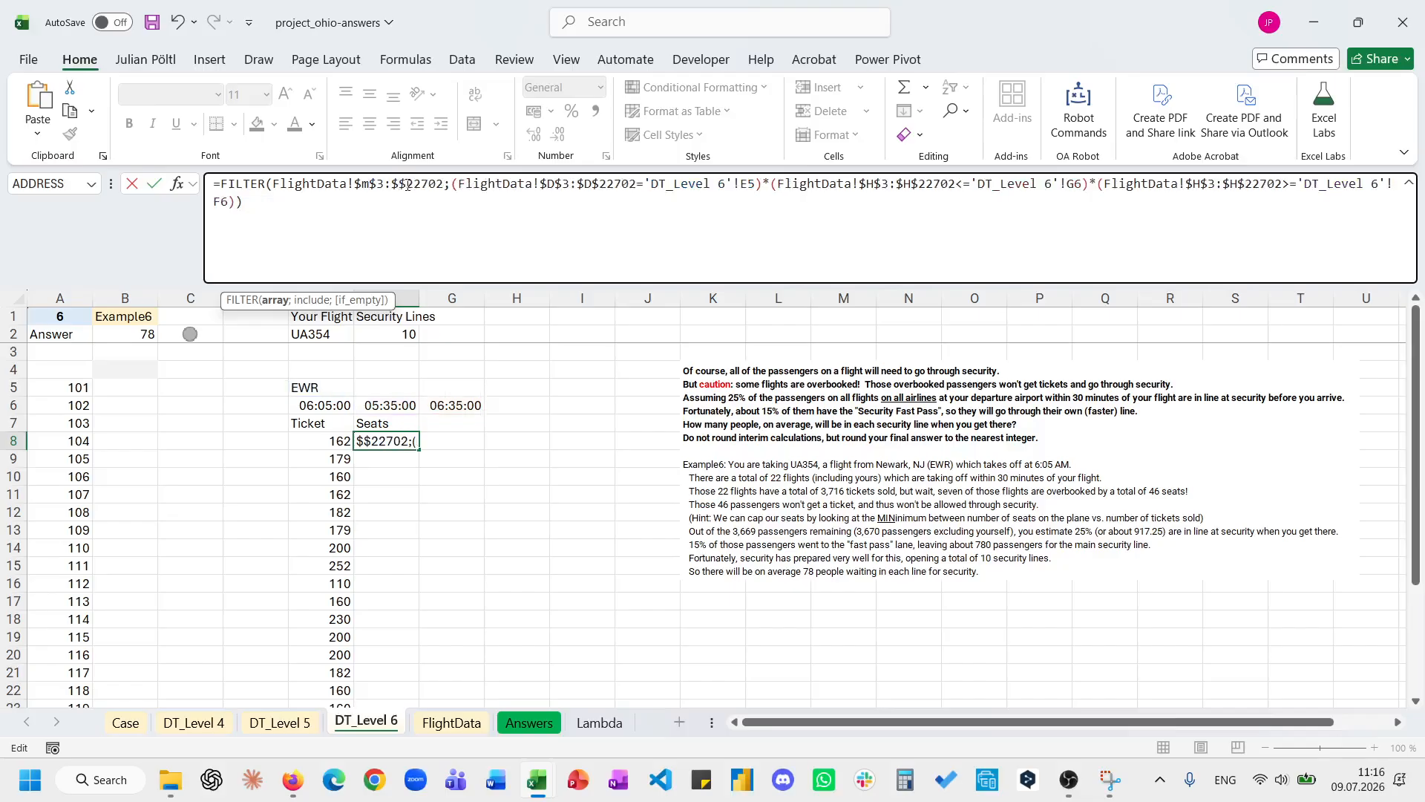
pyautogui.write('m')
pyautogui.press('Return')
# Enter =MAP(E8#;F8#;MIN) in G8 to take each flight's lower value and check the total of the spilled results.
pyautogui.press('Up')
pyautogui.press('Right')
pyautogui.press('Right')
pyautogui.write('=map(')
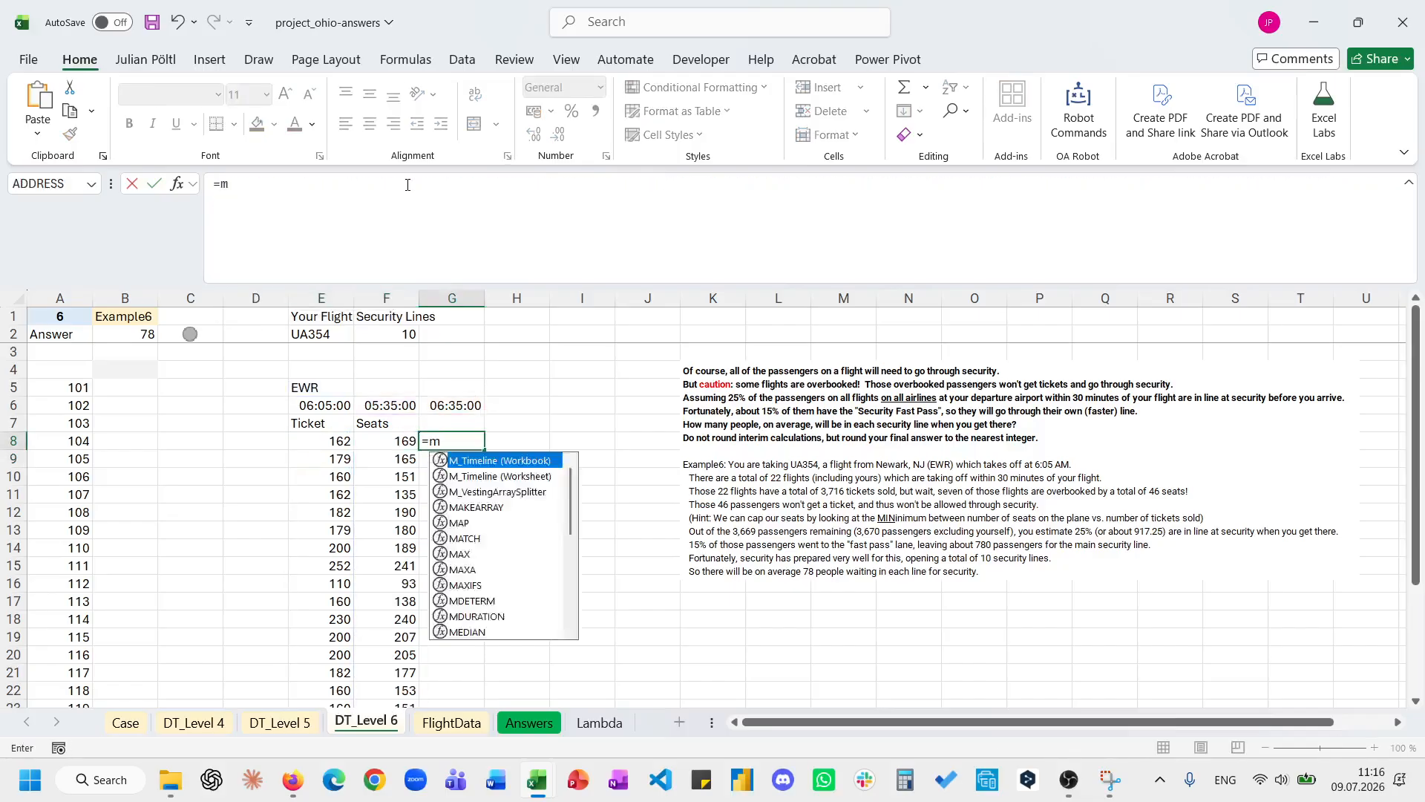
pyautogui.press('Left')
pyautogui.press('Left')
pyautogui.hotkey('ctrl', 'shift', 'Down')
pyautogui.write(';')
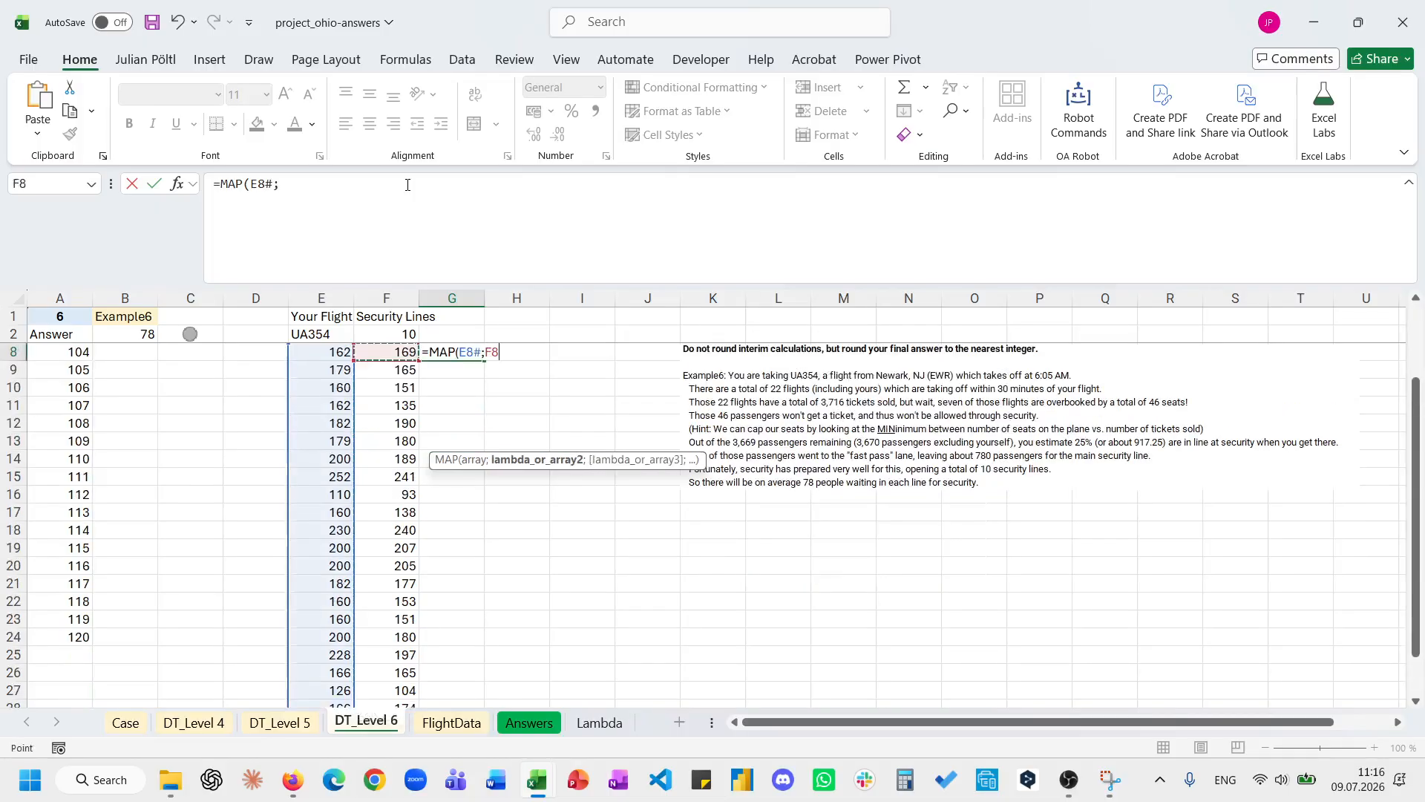
pyautogui.press('Left')
pyautogui.hotkey('ctrl', 'shift', 'Down')
pyautogui.write(';MIN')
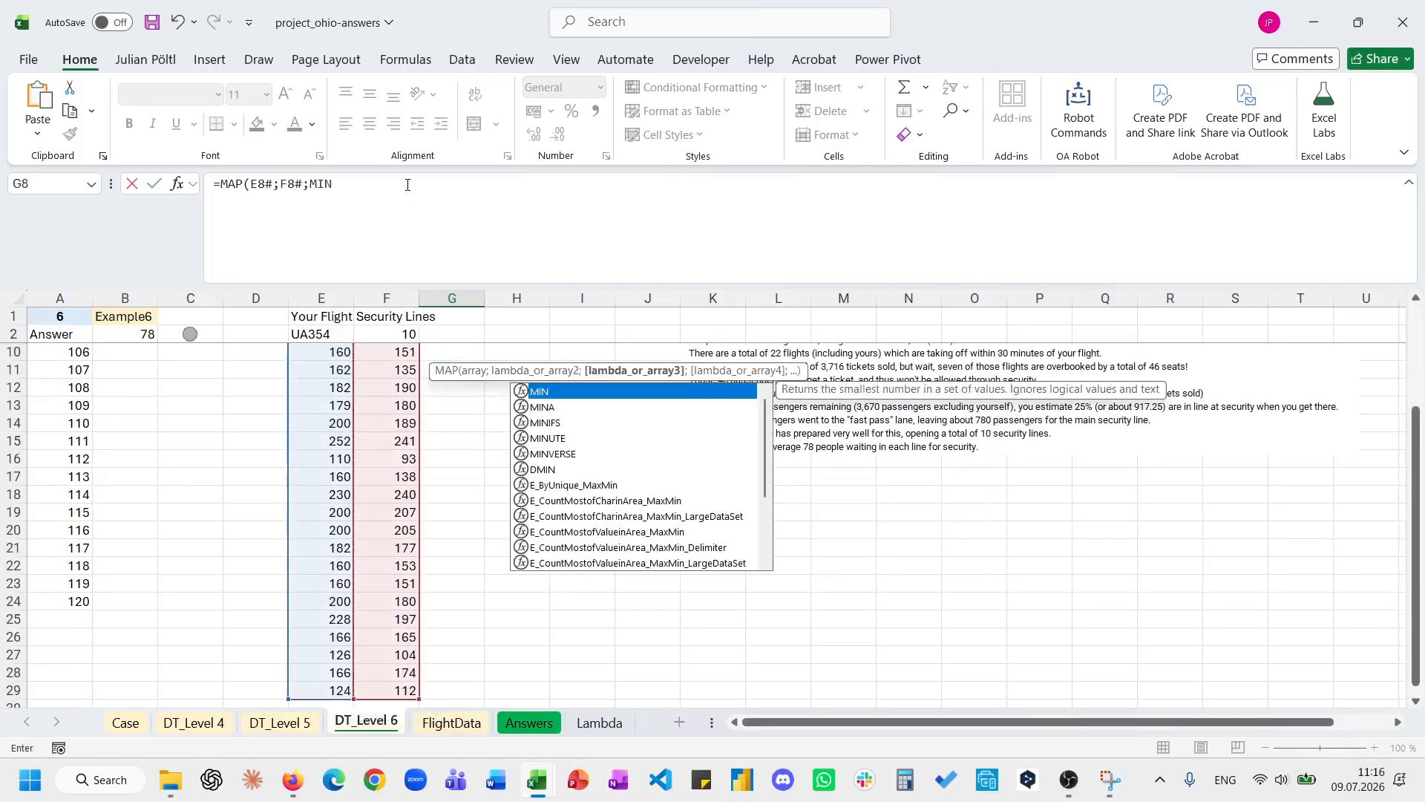
pyautogui.write(')')
pyautogui.hotkey('ctrl', 'Return')
pyautogui.hotkey('ctrl', 'shift', 'Down')
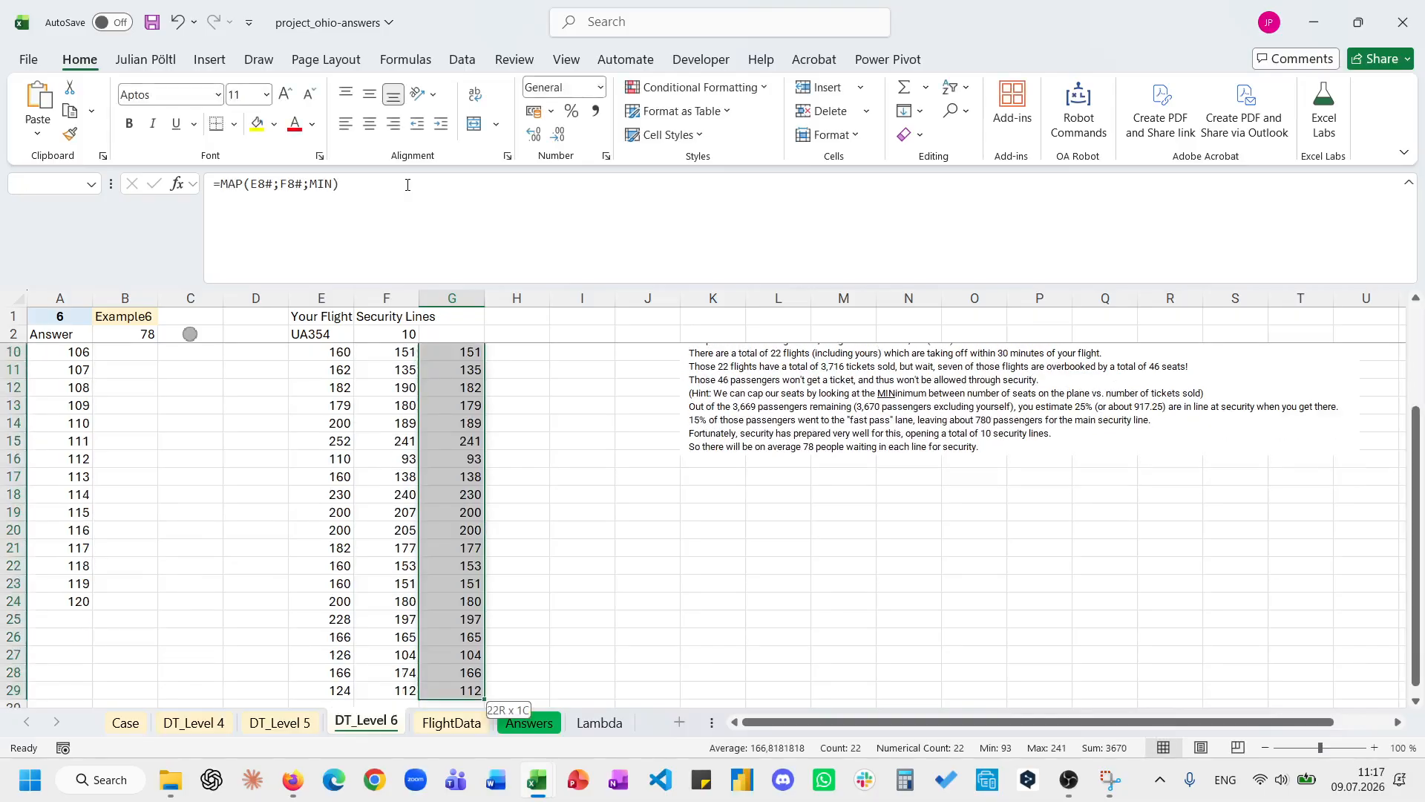
pyautogui.hotkey('ctrl', 'shift', 'Up')
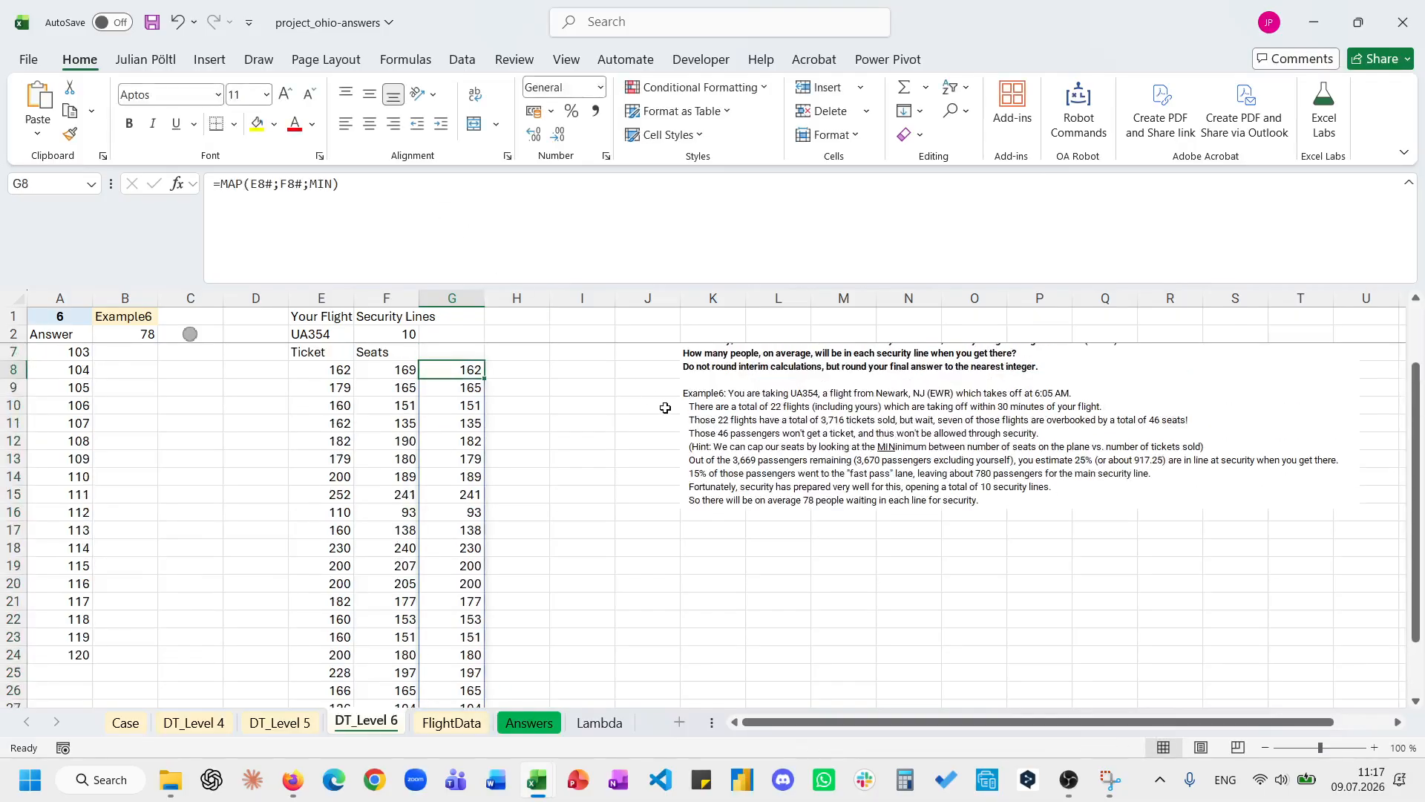
# Enter =SUM(G8#)-1 in H8 on DT_Level 6 to total the capped passengers excluding yourself.
pyautogui.scroll(1, 665, 407)
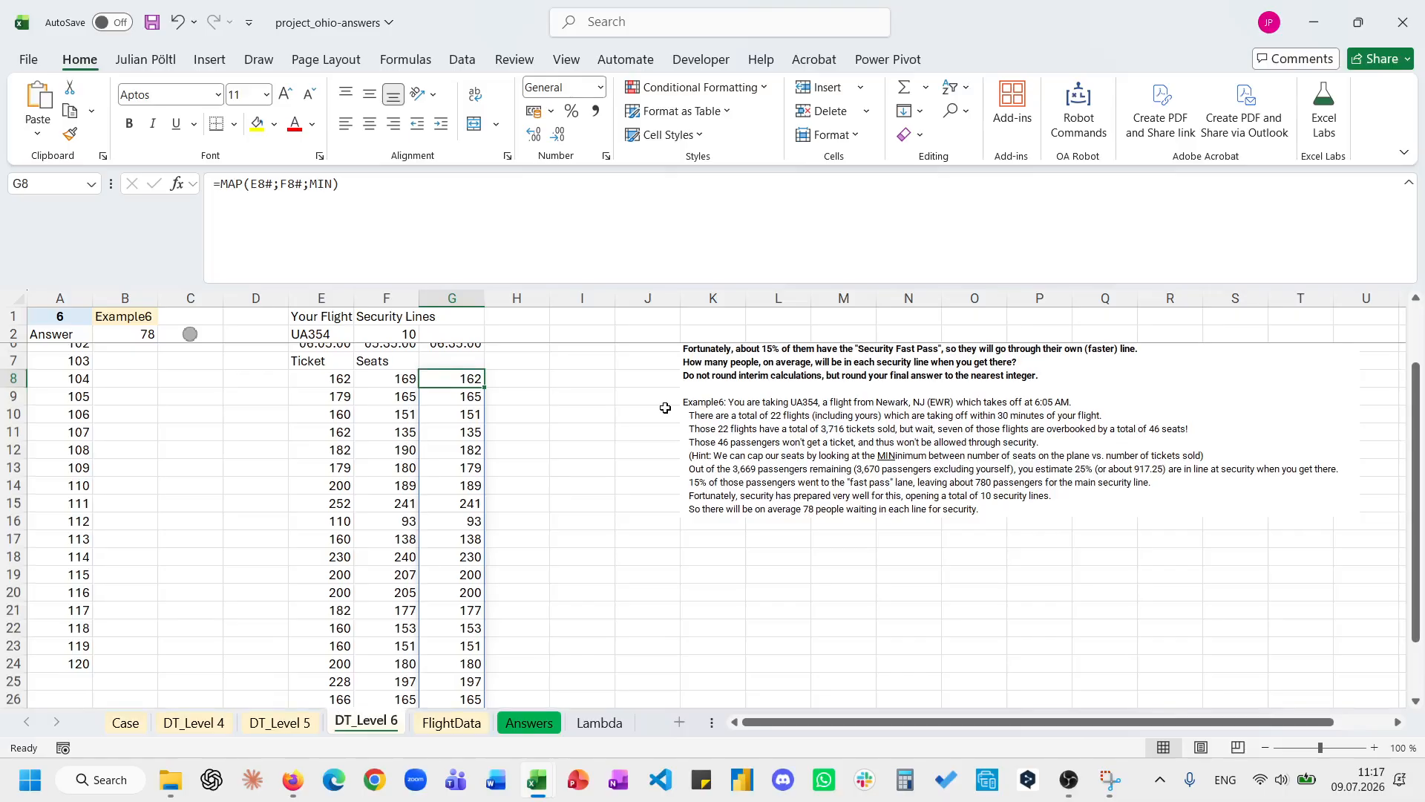
pyautogui.scroll(3, 665, 408)
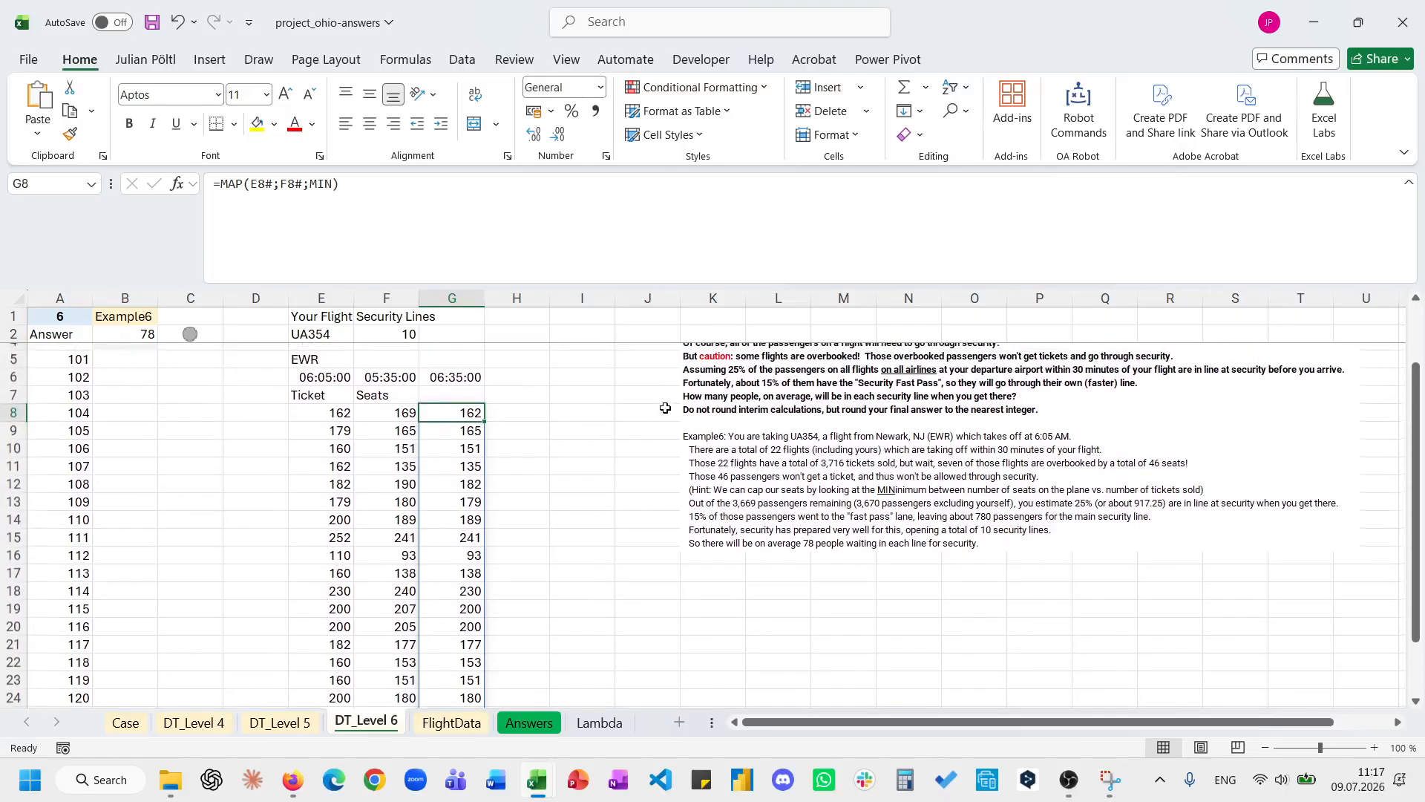
pyautogui.scroll(1, 665, 408)
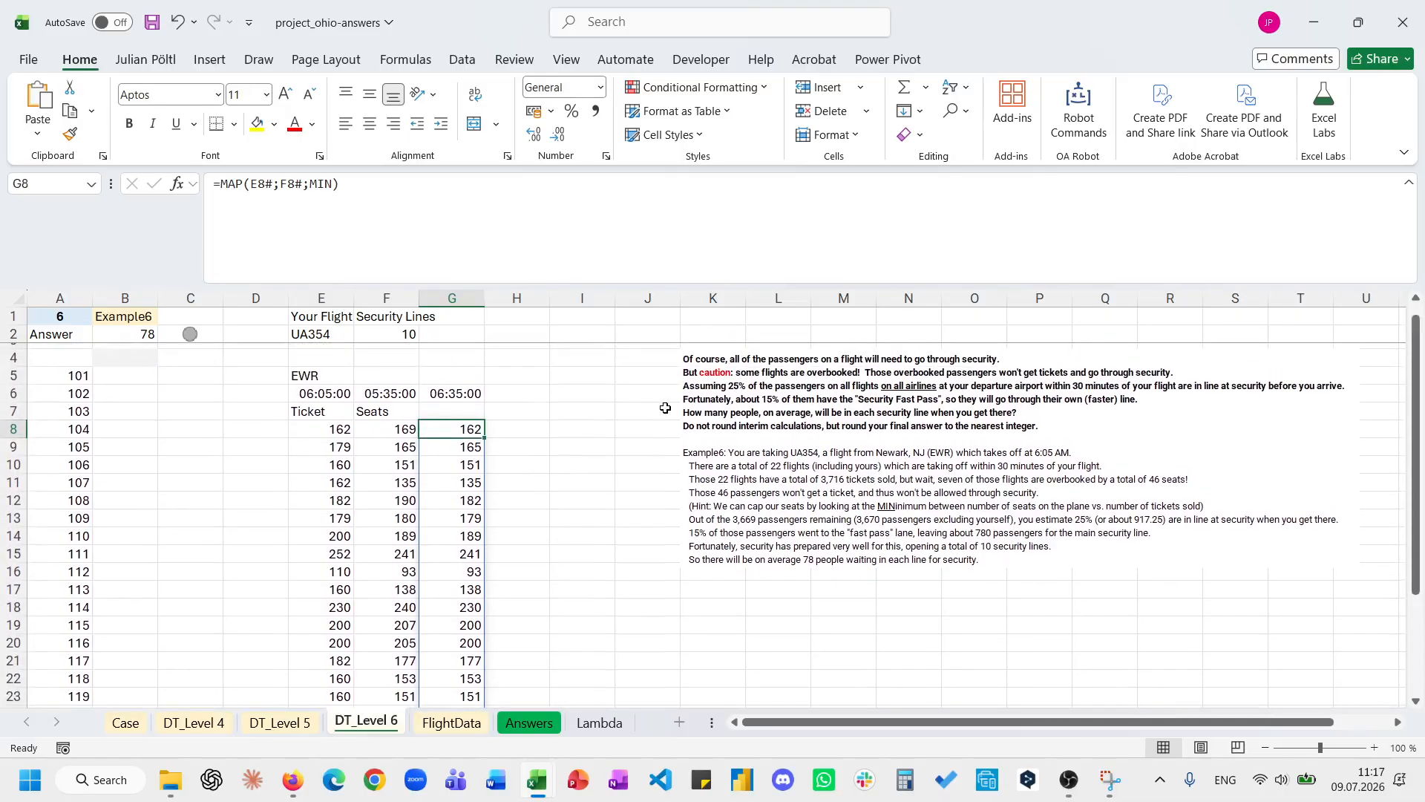
pyautogui.click(525, 424)
pyautogui.write('=sum(')
pyautogui.press('Left')
pyautogui.hotkey('ctrl', 'shift', 'Down')
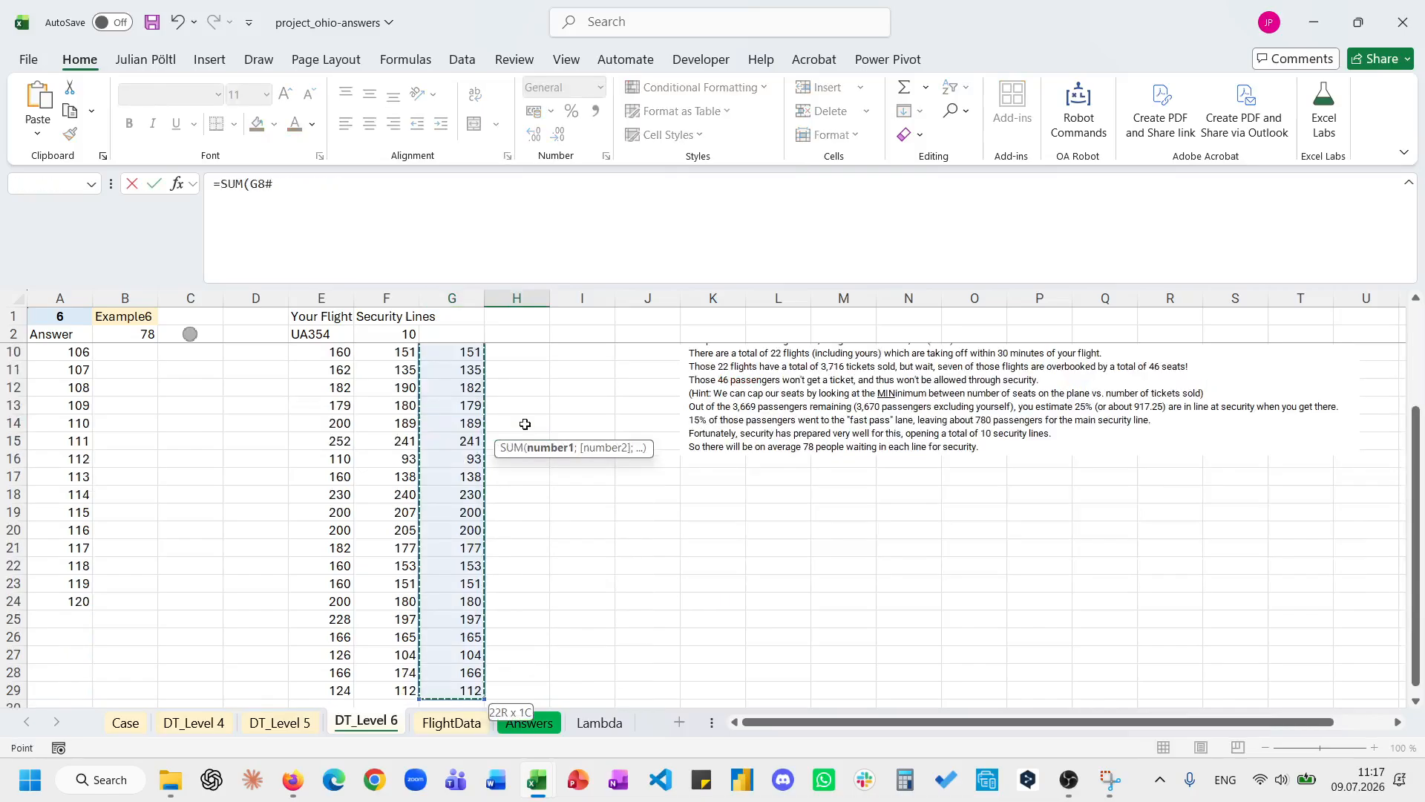
pyautogui.write(')-1')
pyautogui.hotkey('ctrl', 'Return')
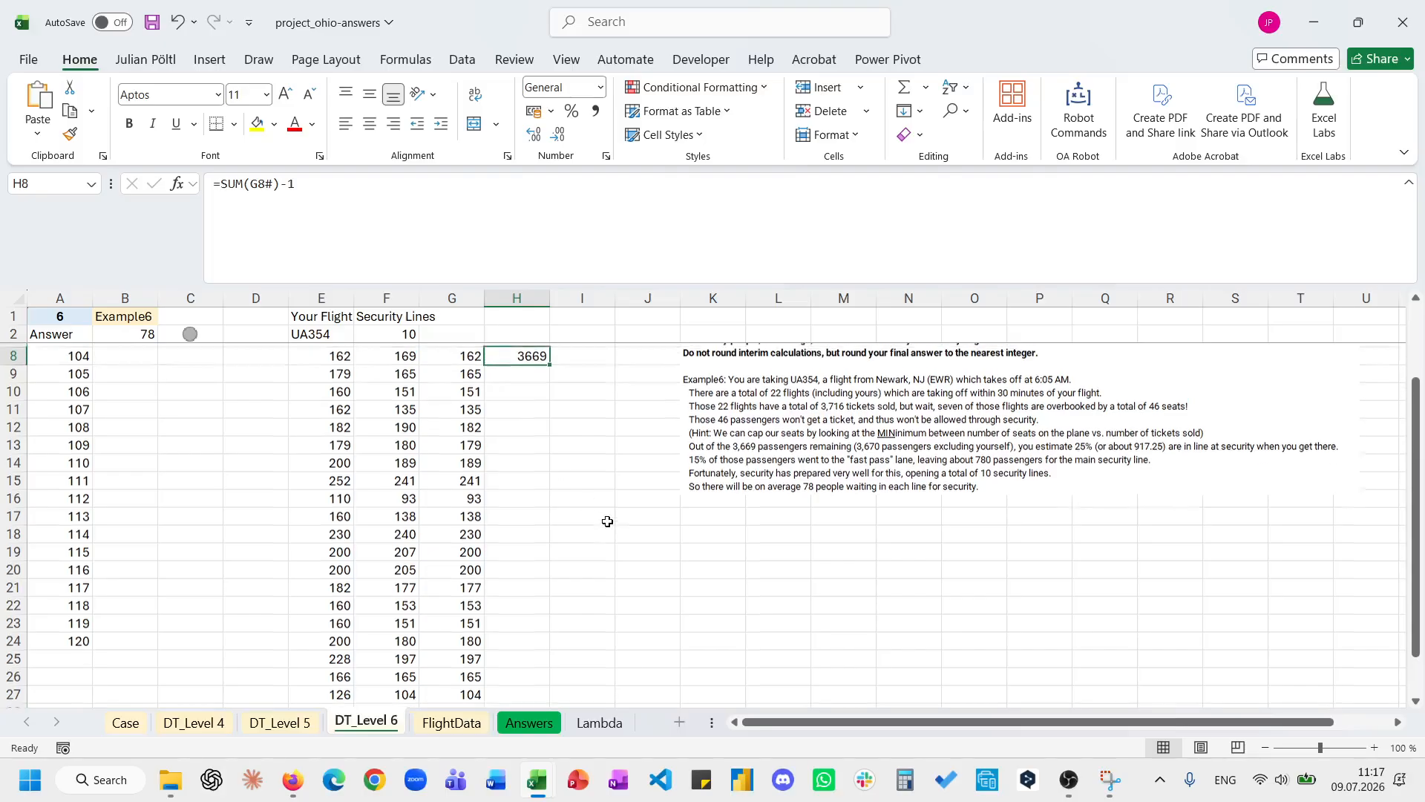
# Enter =H8*25% in I8 to get the passengers already in line at security.
pyautogui.scroll(2, 607, 521)
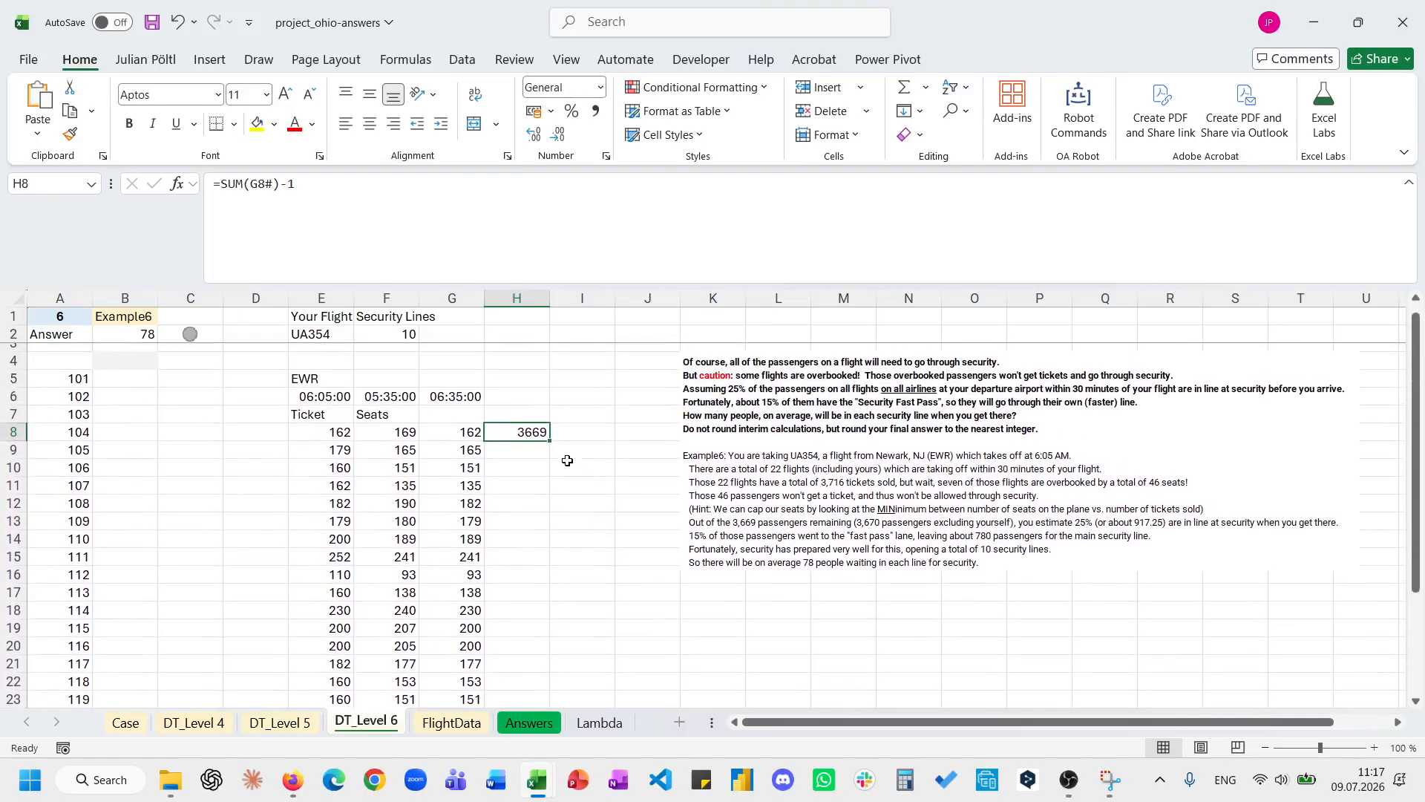
pyautogui.click(570, 434)
pyautogui.write('=')
pyautogui.press('Left')
pyautogui.write('*')
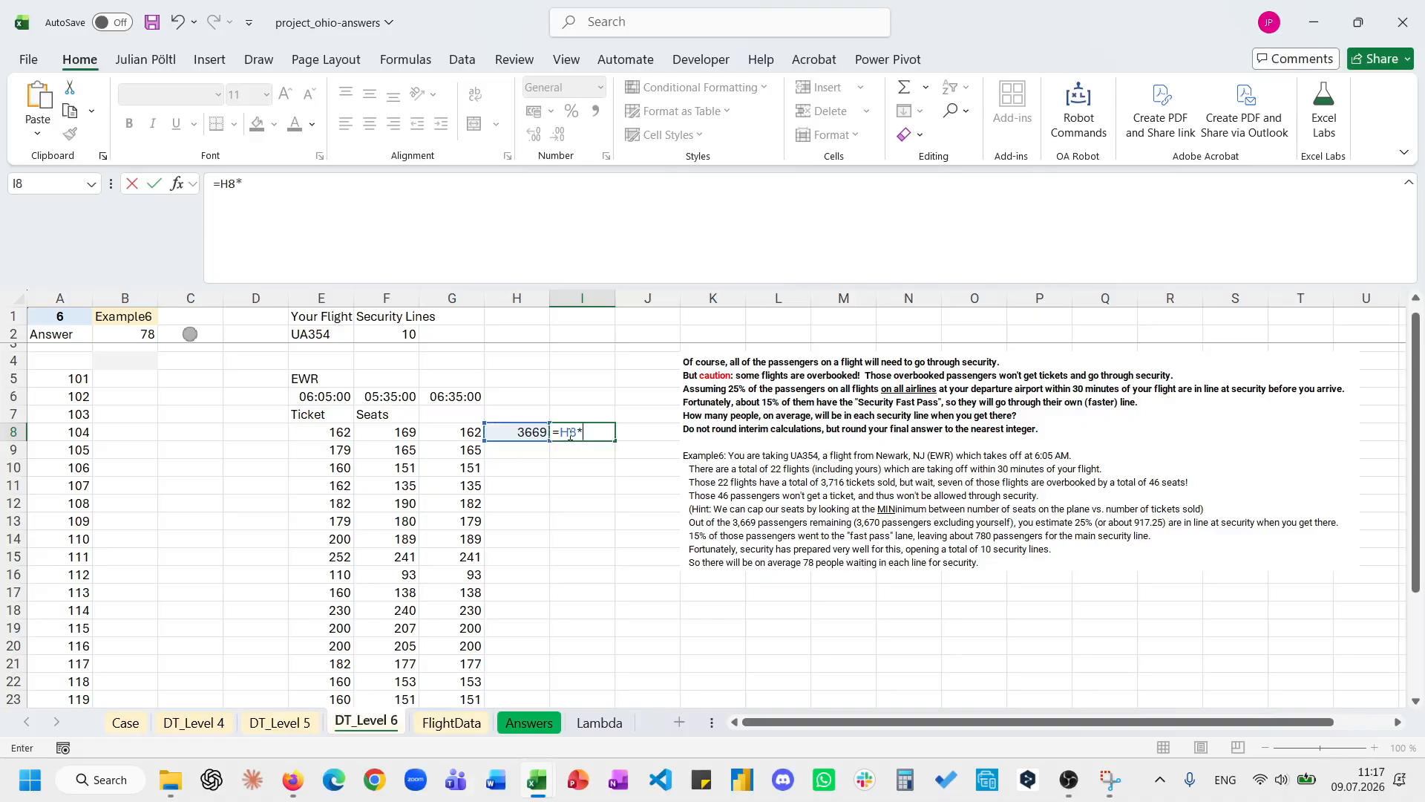
pyautogui.hotkey('ctrl', 'Return')
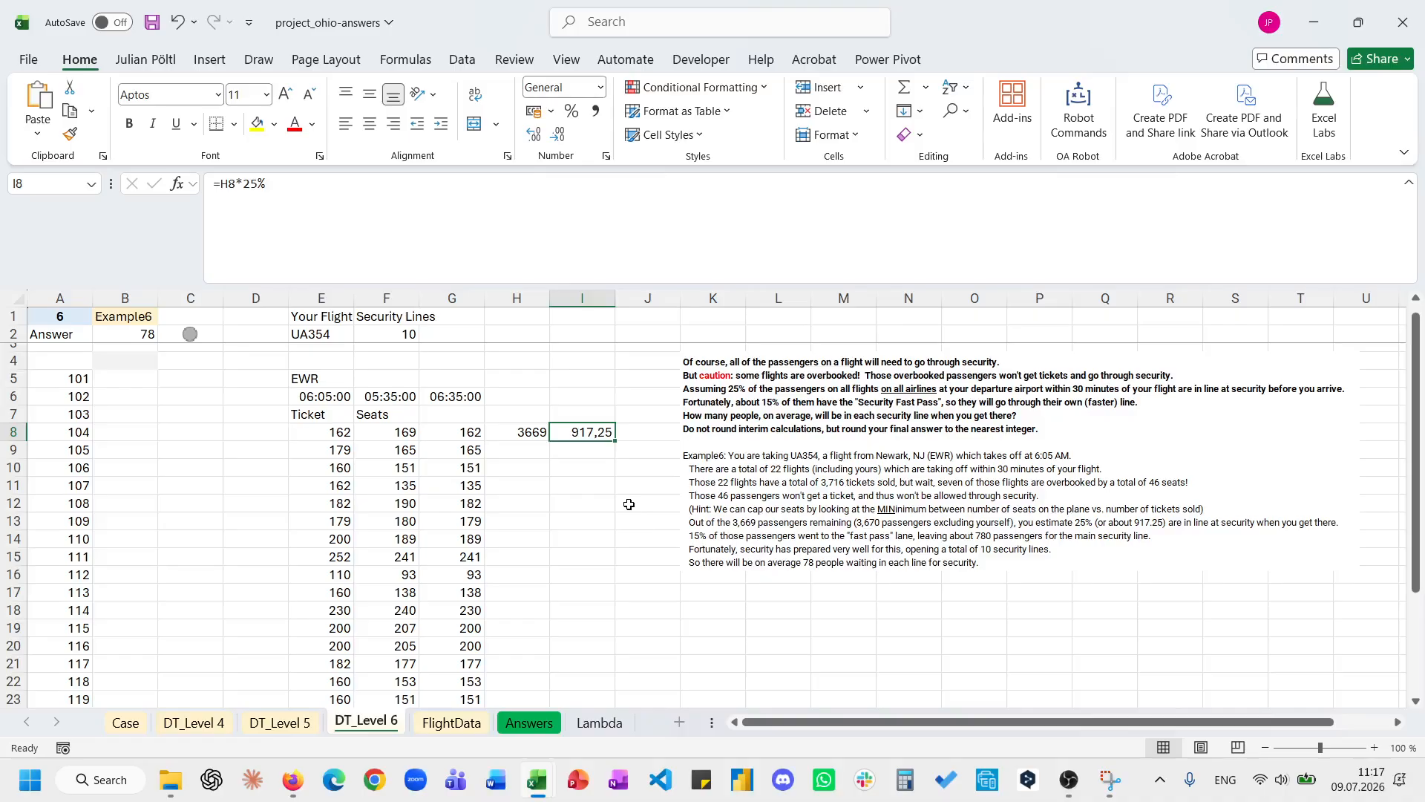
# Enter =I8*0,85% in I9 to take the passengers left after the fast-pass share.
pyautogui.click(577, 450)
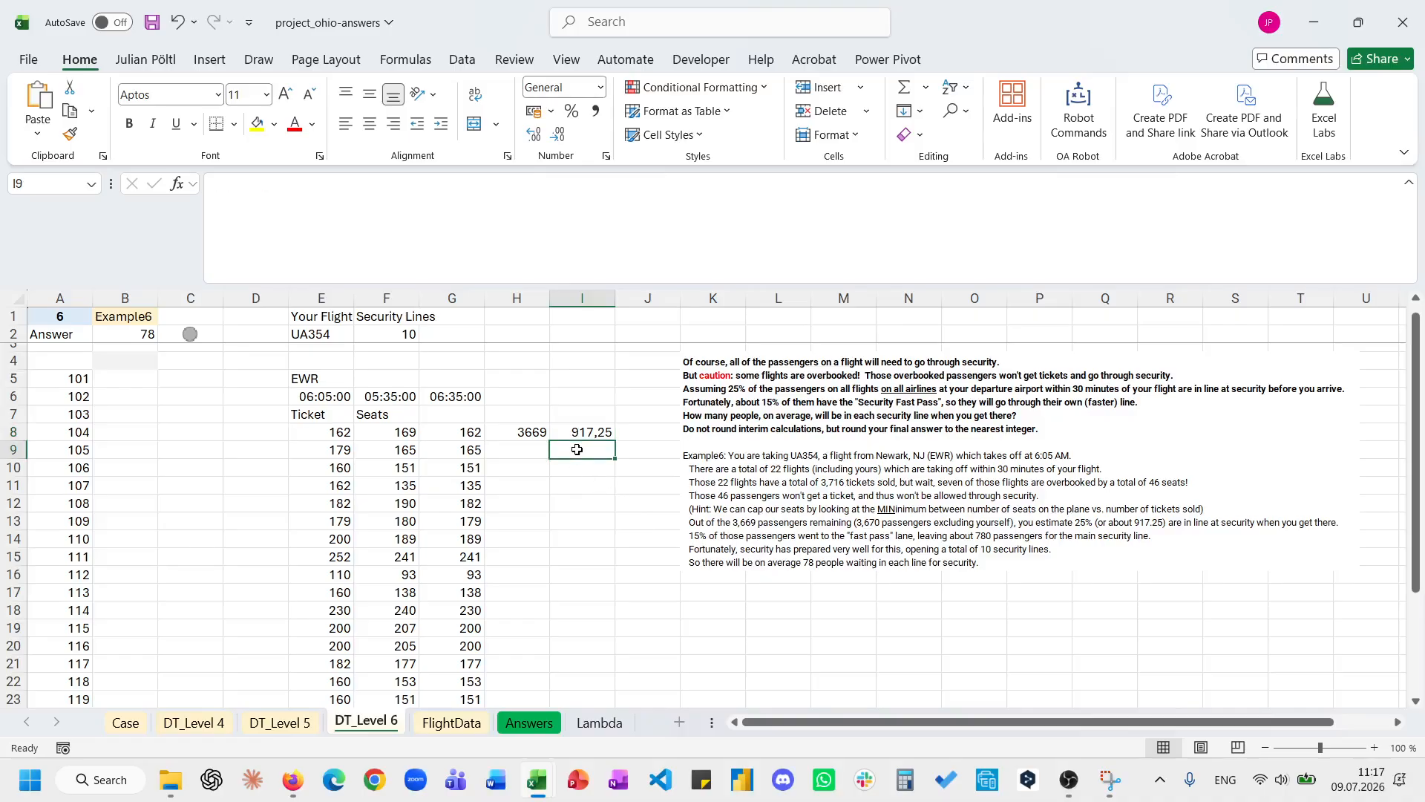
pyautogui.press('Up')
pyautogui.press('Down')
pyautogui.write('=')
pyautogui.press('Up')
pyautogui.write('*0')
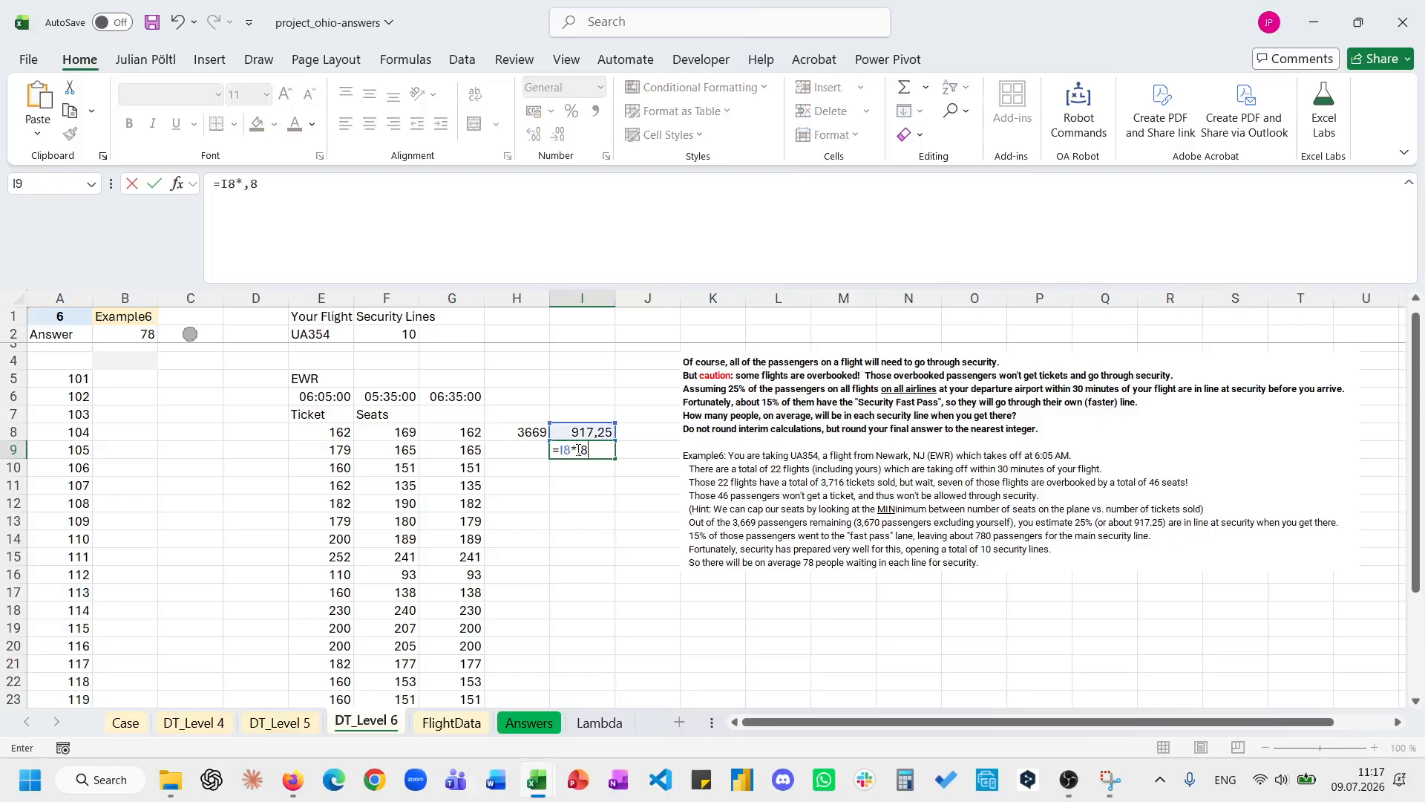
pyautogui.write(',85%')
pyautogui.press('Return')
# Correct the factor in the I9 formula so it reads =I8*0,85.
pyautogui.click(578, 449)
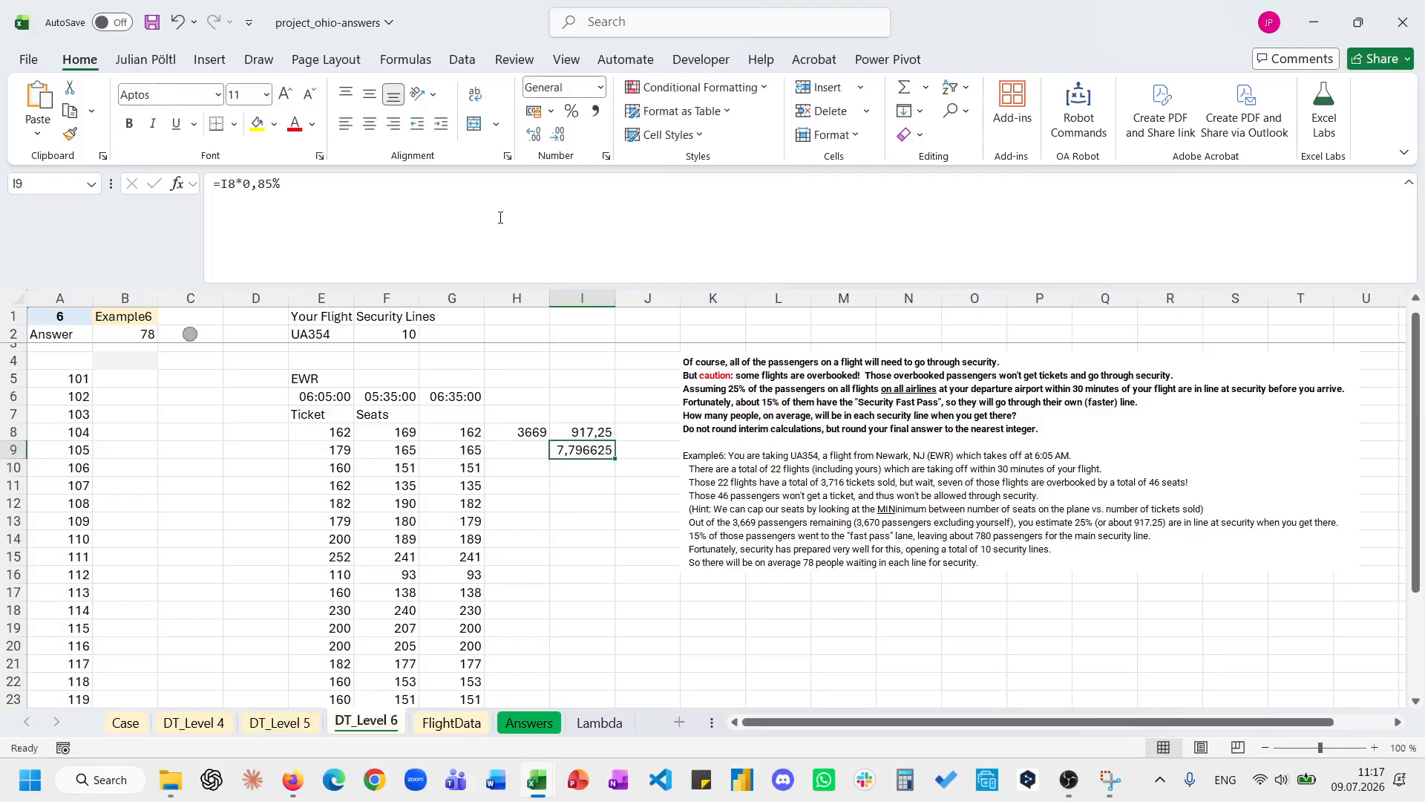
pyautogui.click(262, 191)
pyautogui.press('BackSpace')
pyautogui.press('BackSpace')
pyautogui.hotkey('ctrl', 'Return')
# Enter =I9/F2 in I10 to divide the main-line passengers by the number of security lines.
pyautogui.click(595, 468)
pyautogui.write('=')
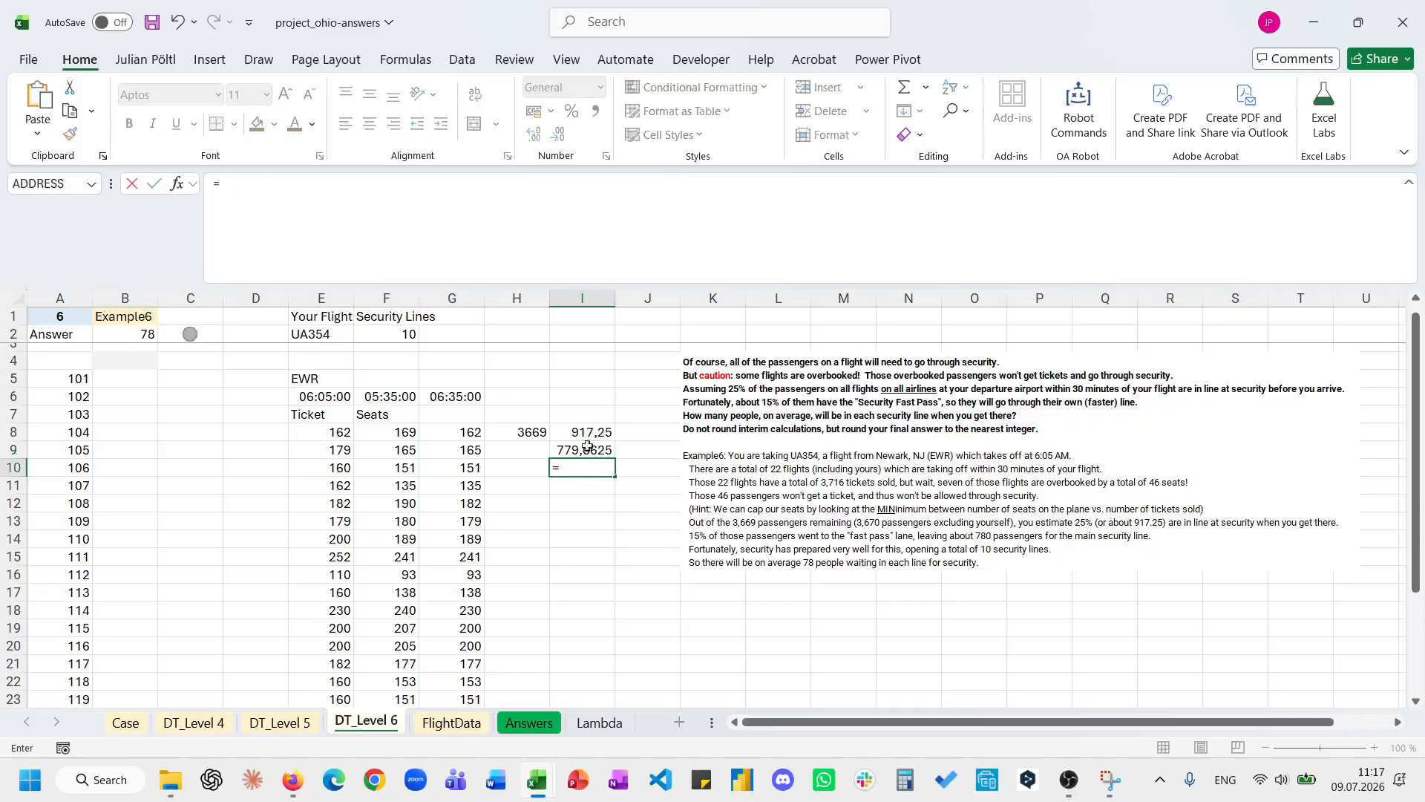
pyautogui.click(587, 449)
pyautogui.write('/')
pyautogui.click(409, 335)
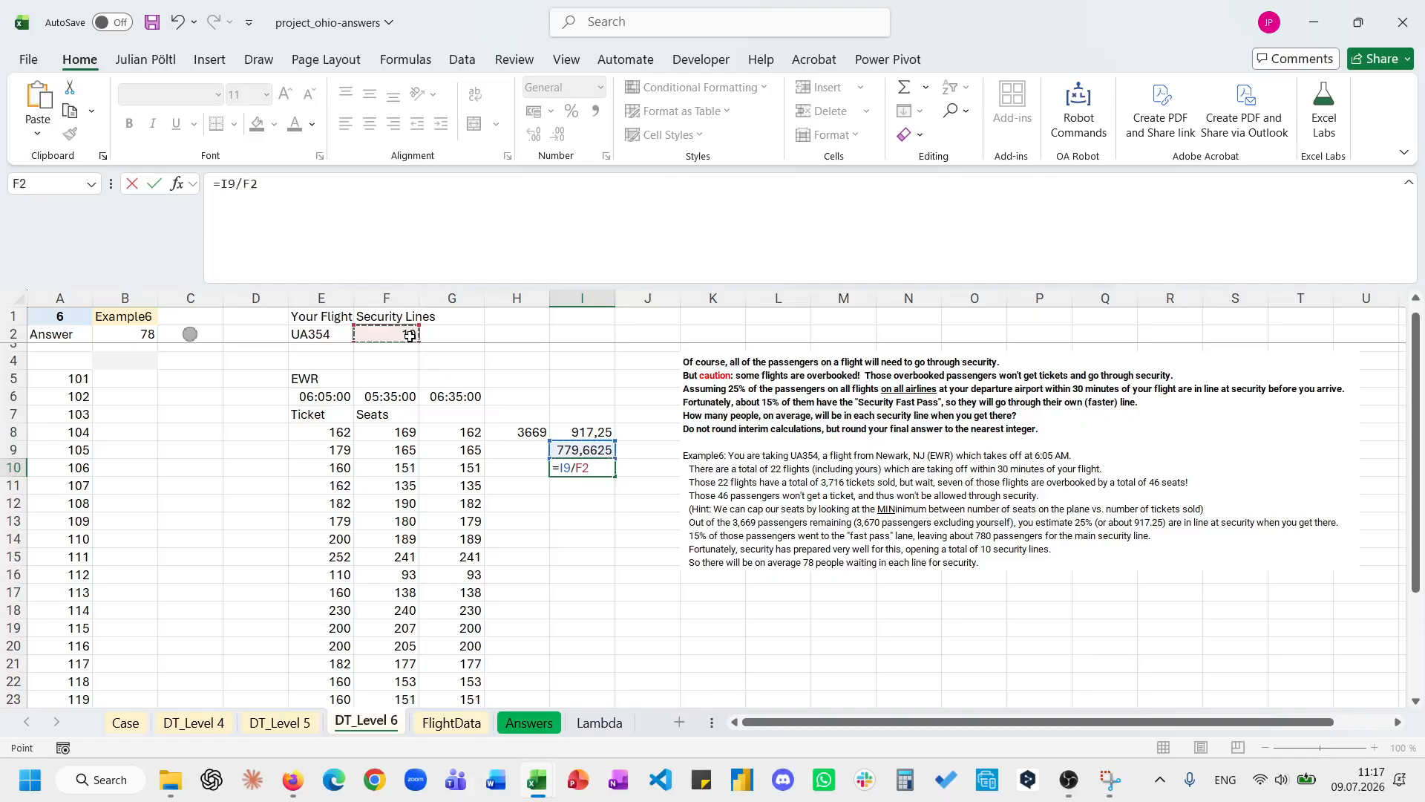
pyautogui.press('Return')
# Enter =ROUND(I10;) in answer cell B4 to round the people per line to the nearest integer.
pyautogui.click(140, 361)
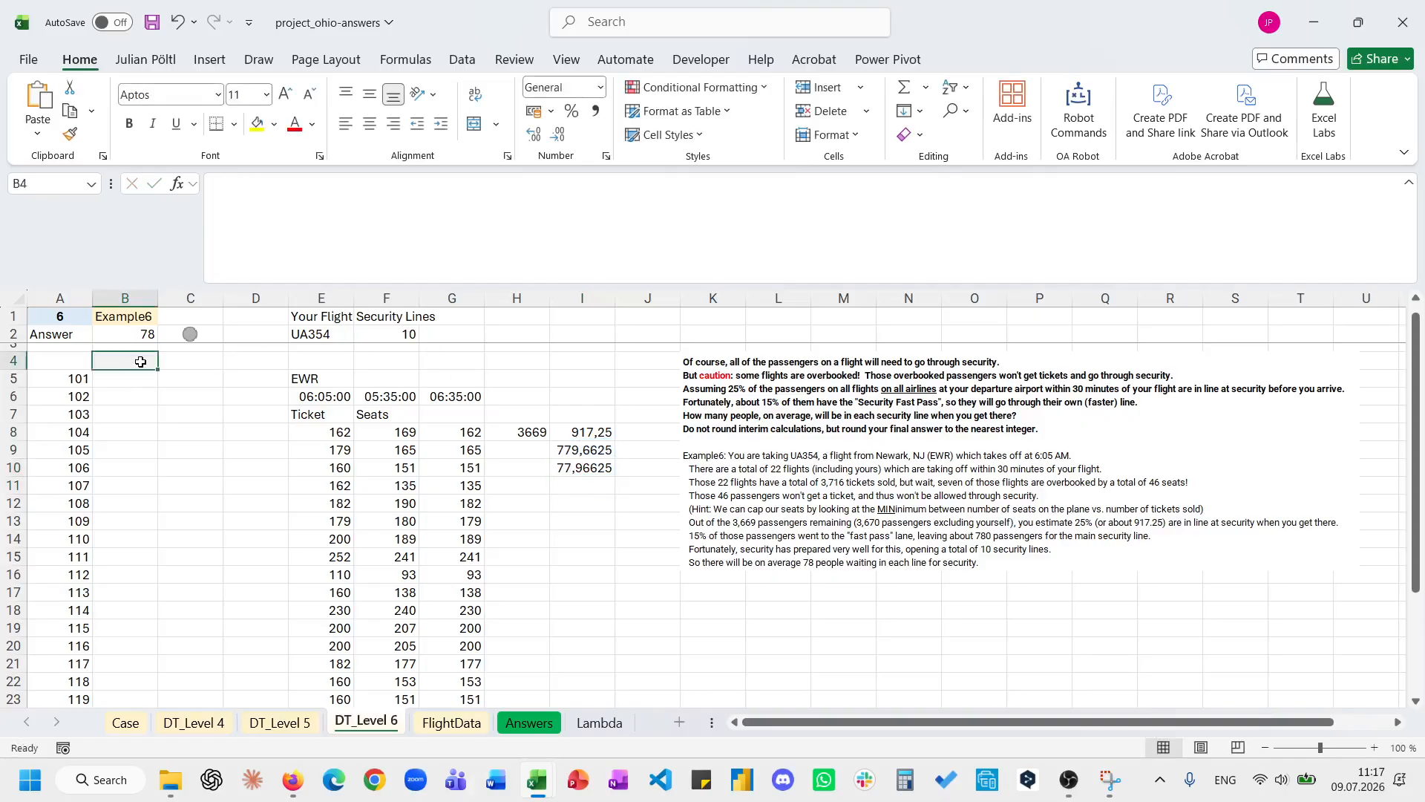
pyautogui.write('=')
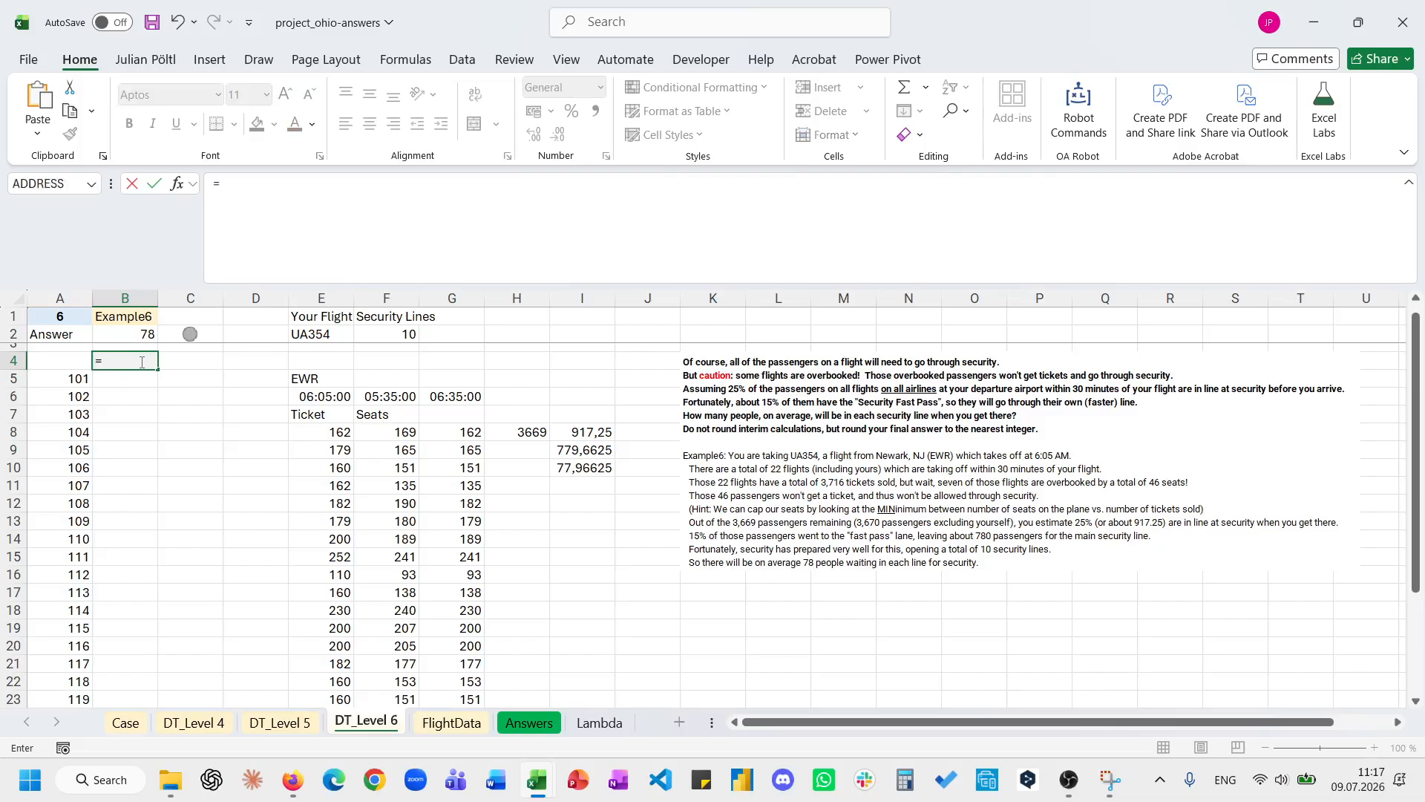
pyautogui.write('rpu')
pyautogui.press('BackSpace')
pyautogui.write('ou')
pyautogui.press('Tab')
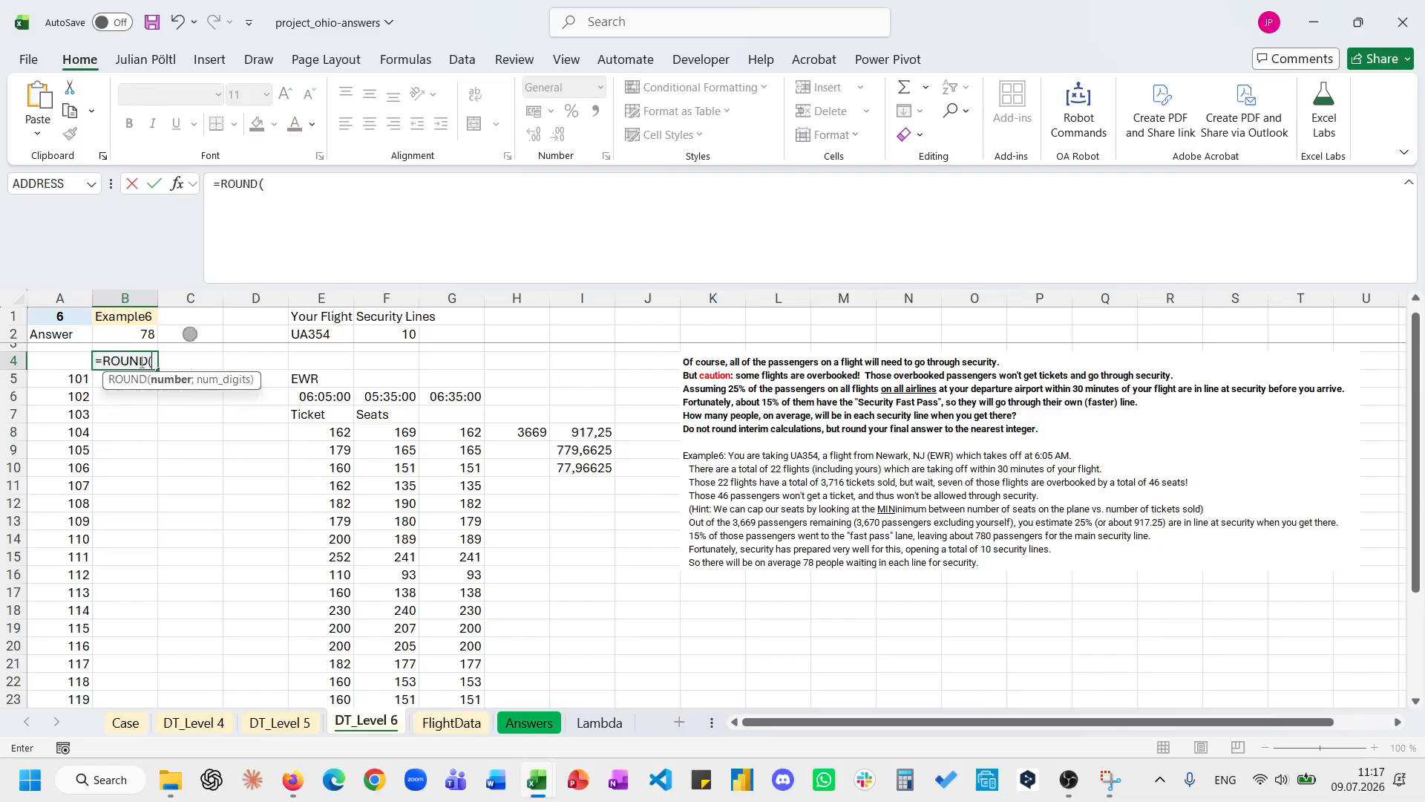
pyautogui.click(594, 466)
pyautogui.write(';0)')
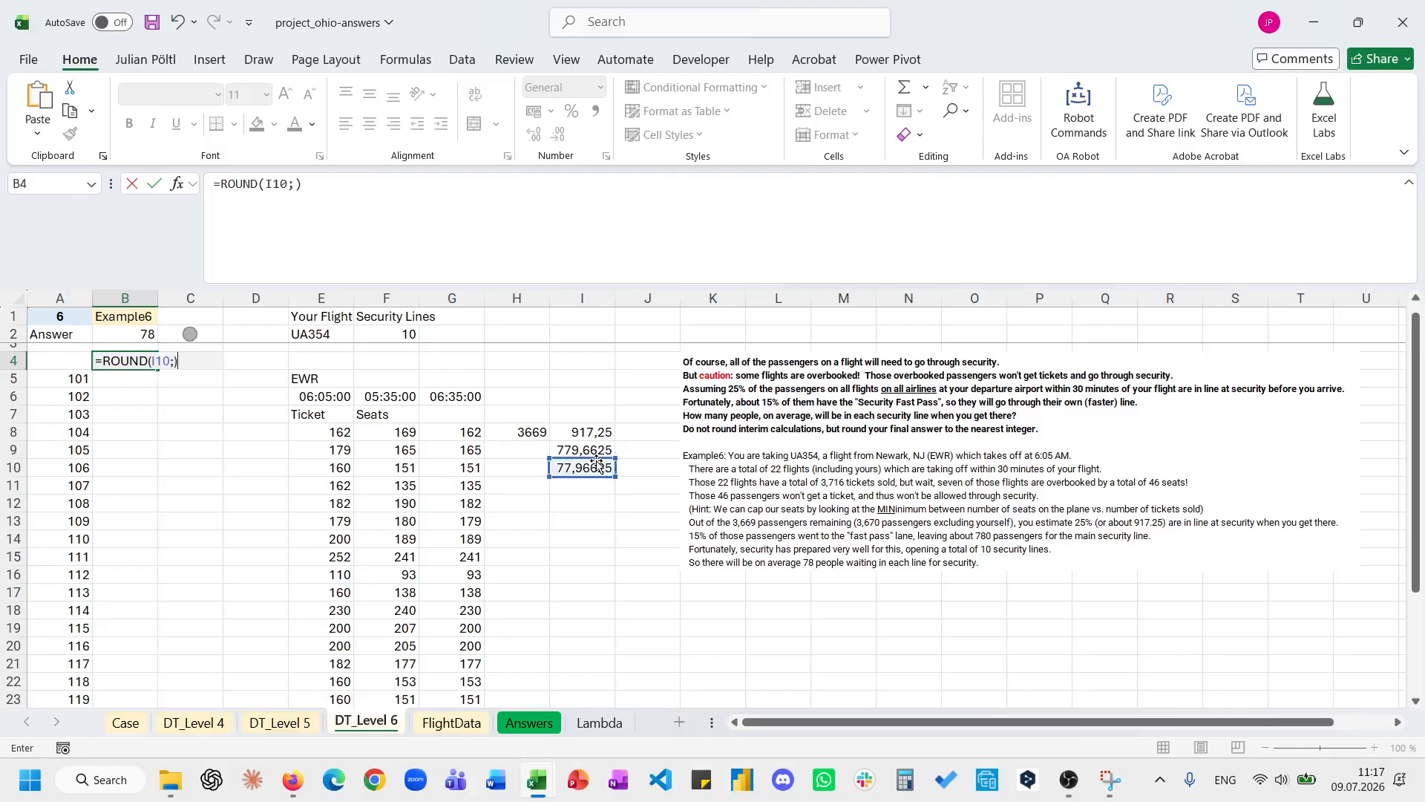
pyautogui.press('Return')
# Fill B5:B24 on DT_Level 6 with the calculated answers for games 101 to 120 as fixed values.
pyautogui.hotkey('ctrl', 'shift', 'd')
pyautogui.press('Return')
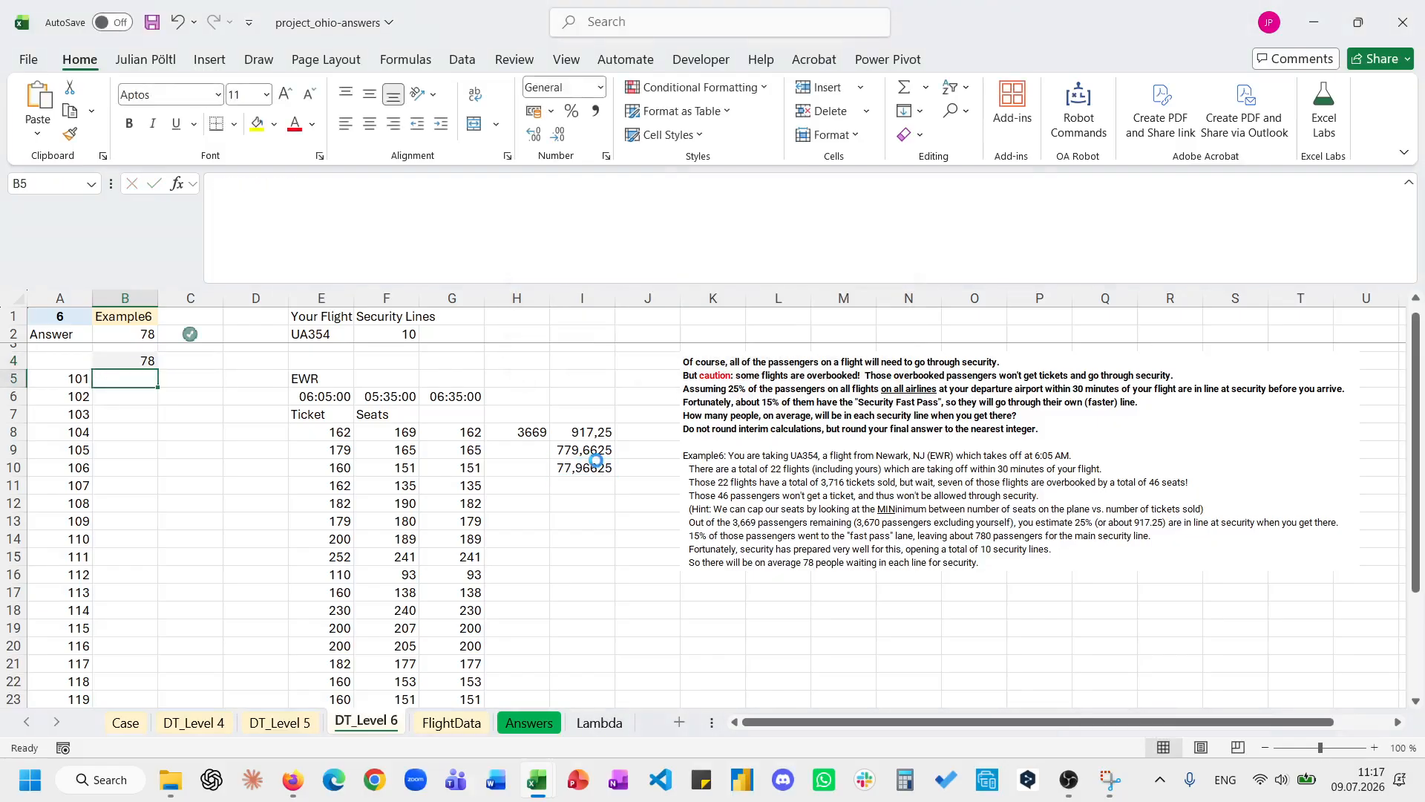
pyautogui.press('Return')
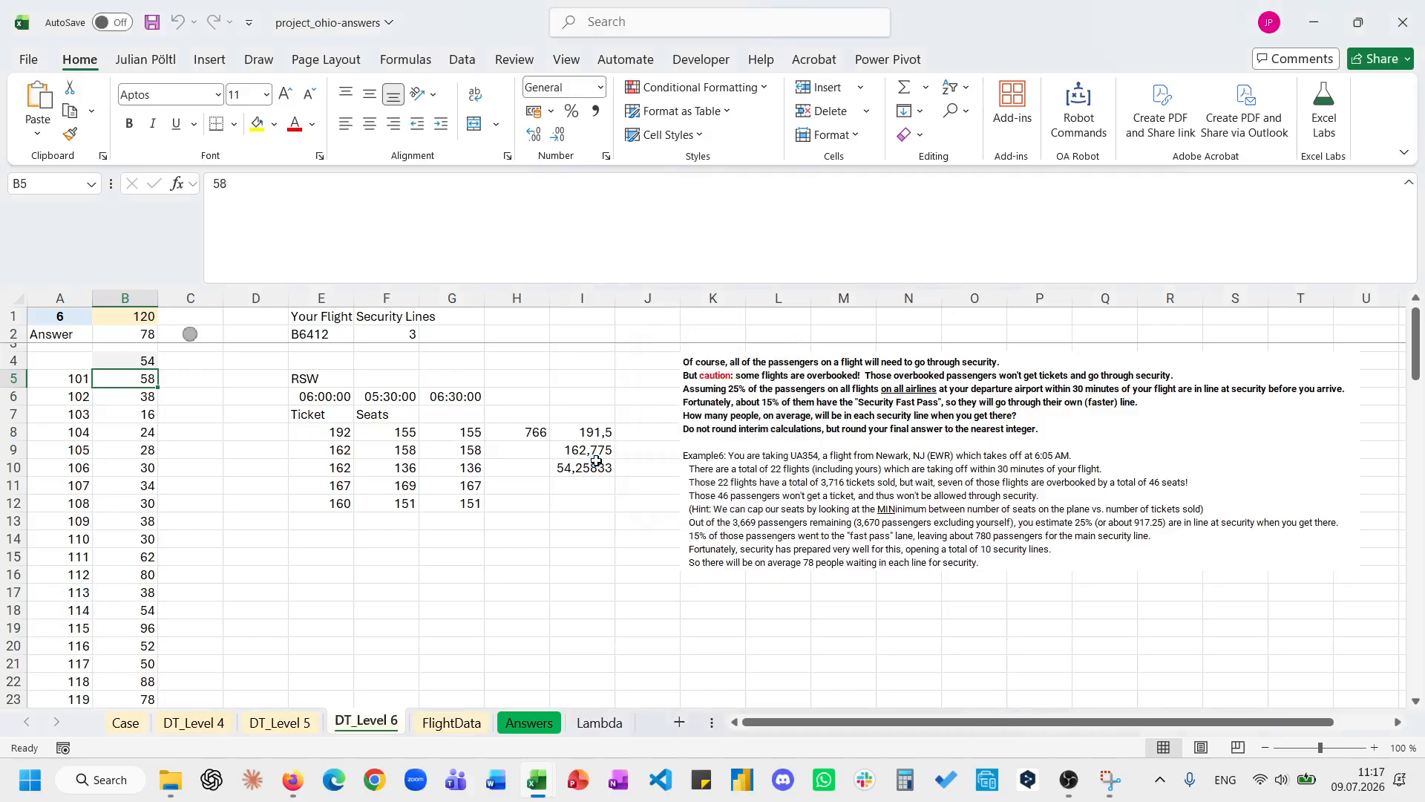
# Copy the answers in B5:B24 into the Level 6 answer cells from E270 down on the Case sheet and check them.
pyautogui.hotkey('ctrl', 'shift', 'Down')
pyautogui.hotkey('ctrl', 'c')
pyautogui.click(127, 721)
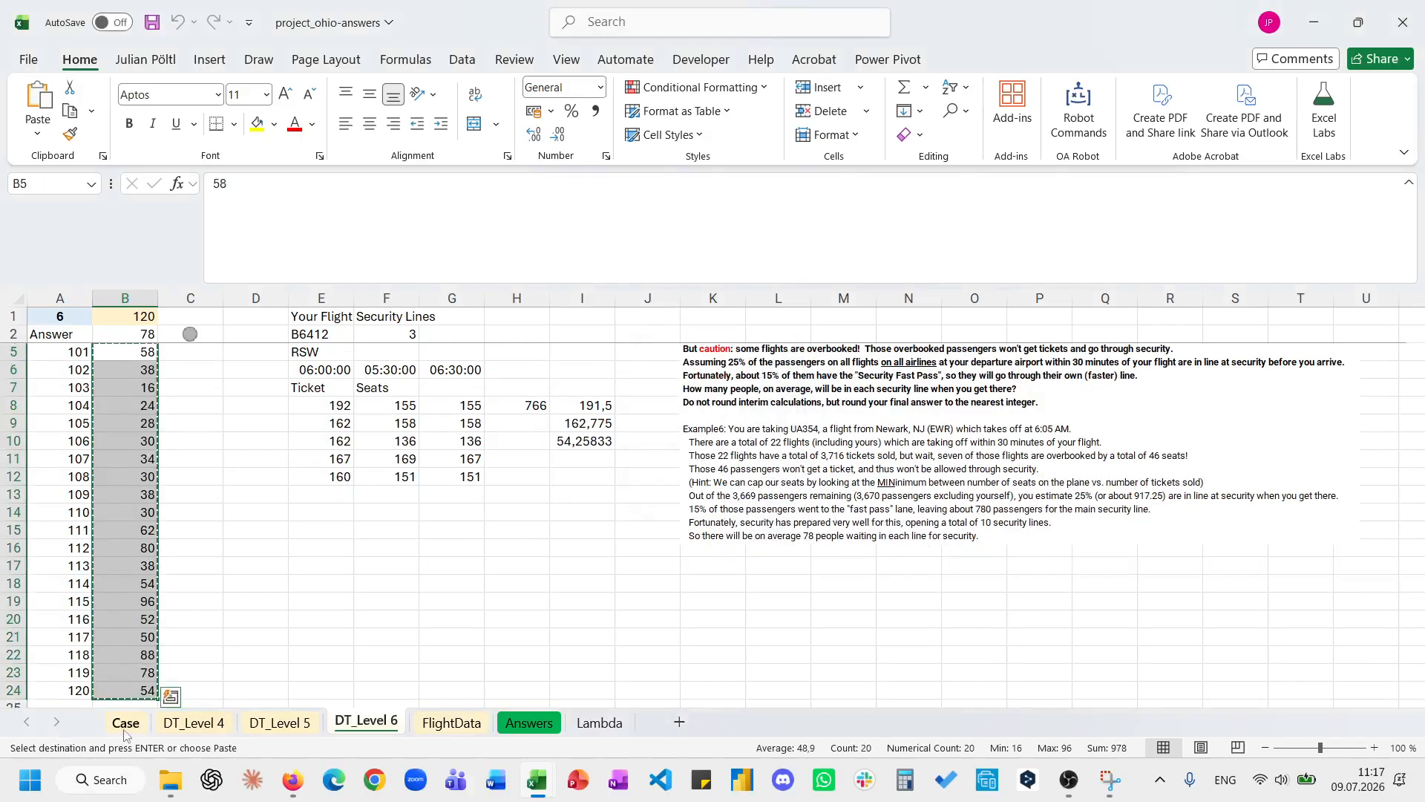
pyautogui.scroll(-8, 360, 526)
pyautogui.click(316, 553)
pyautogui.hotkey('ctrl', 'v')
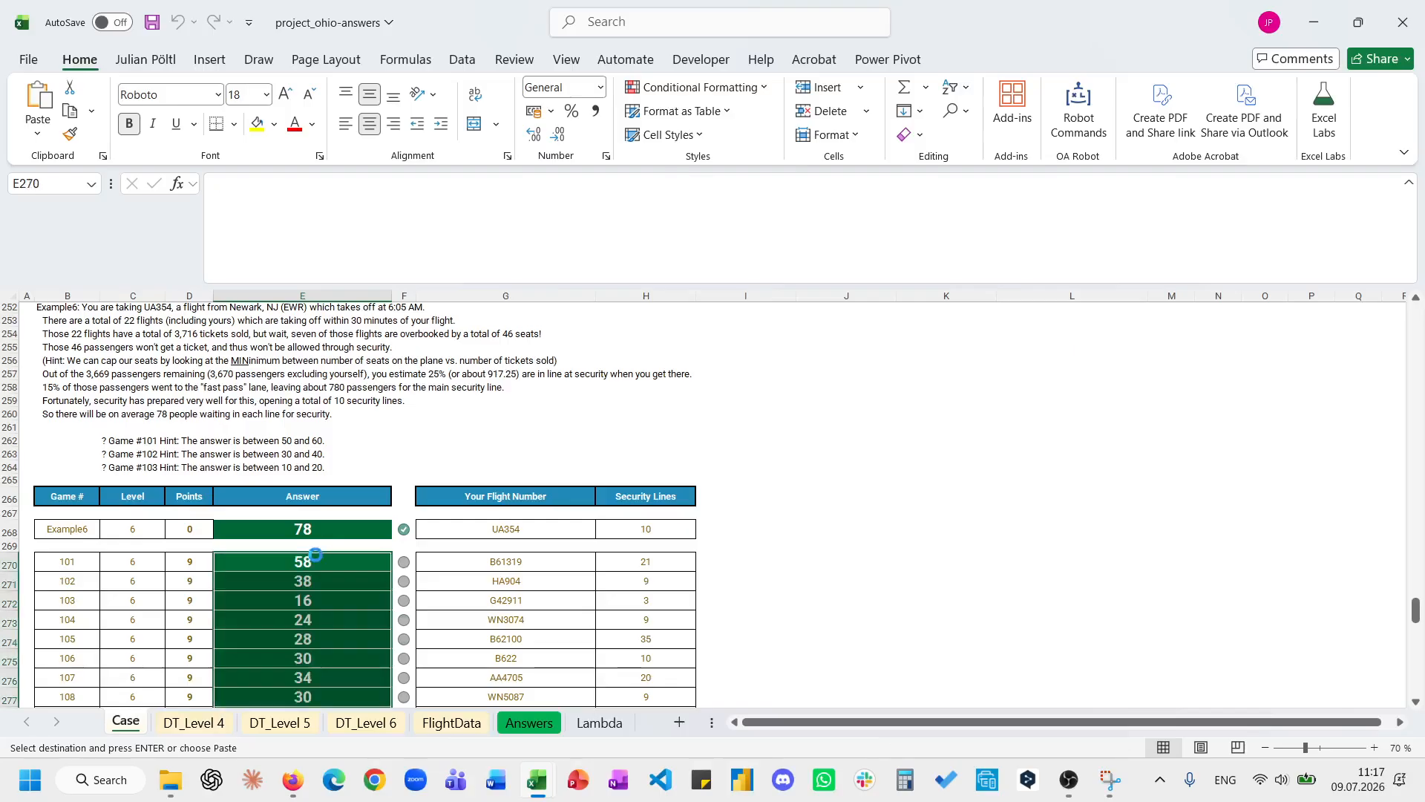
pyautogui.scroll(-7, 316, 555)
pyautogui.scroll(-3, 316, 555)
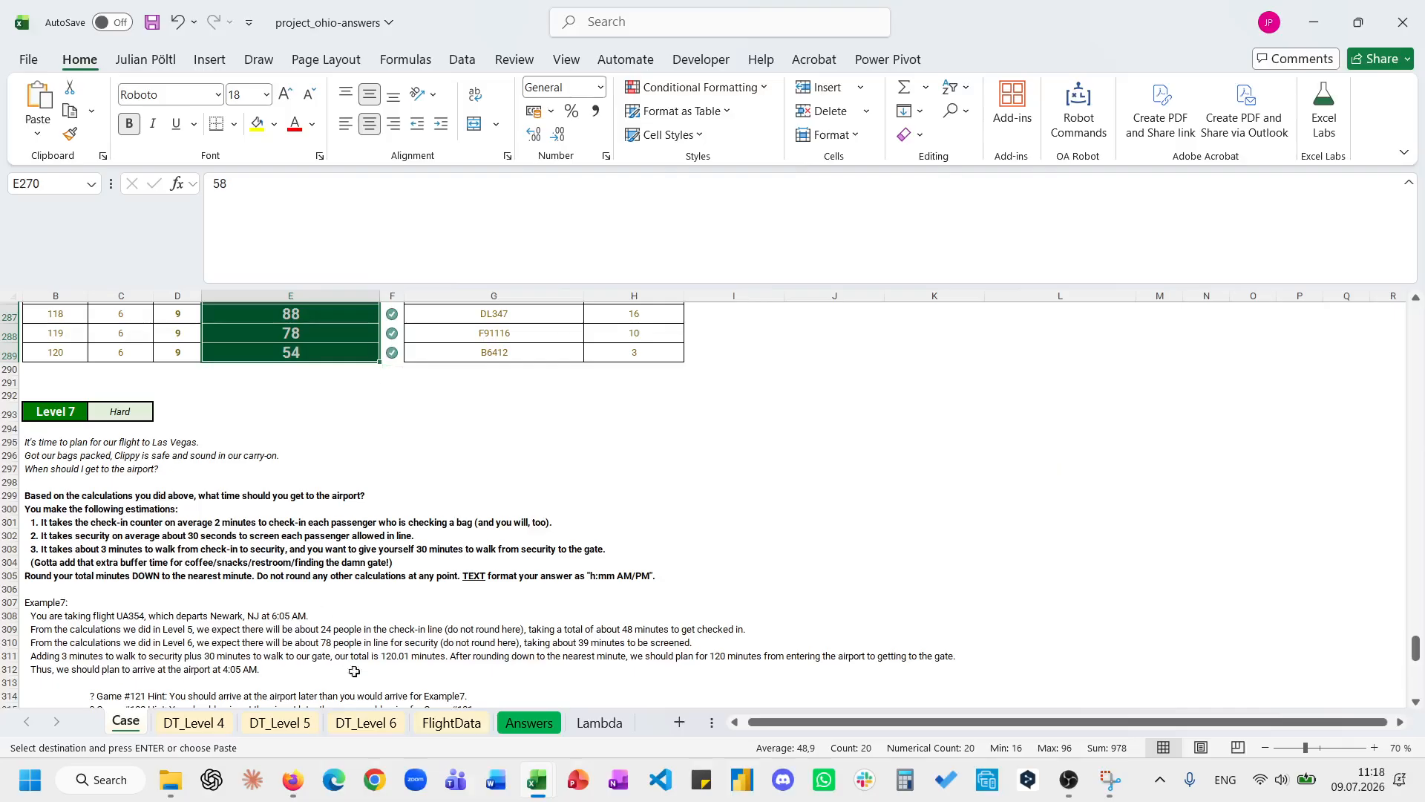
# Duplicate the DT_Level 6 sheet directly after itself, keeping the existing versions of all conflicting names.
pyautogui.click(369, 722)
pyautogui.press('Escape')
pyautogui.moveTo(440, 723); pyautogui.dragTo(441, 724)
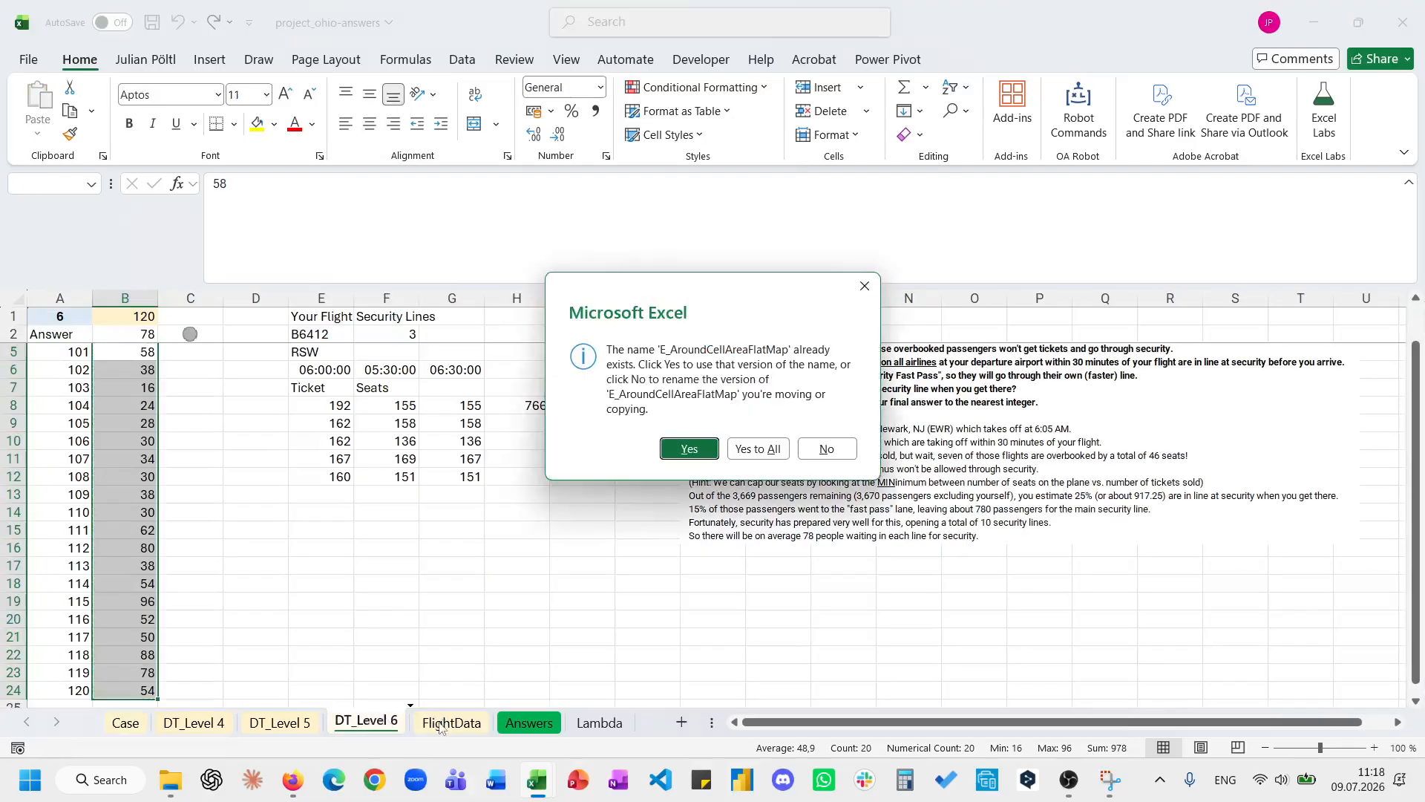
pyautogui.click(765, 455)
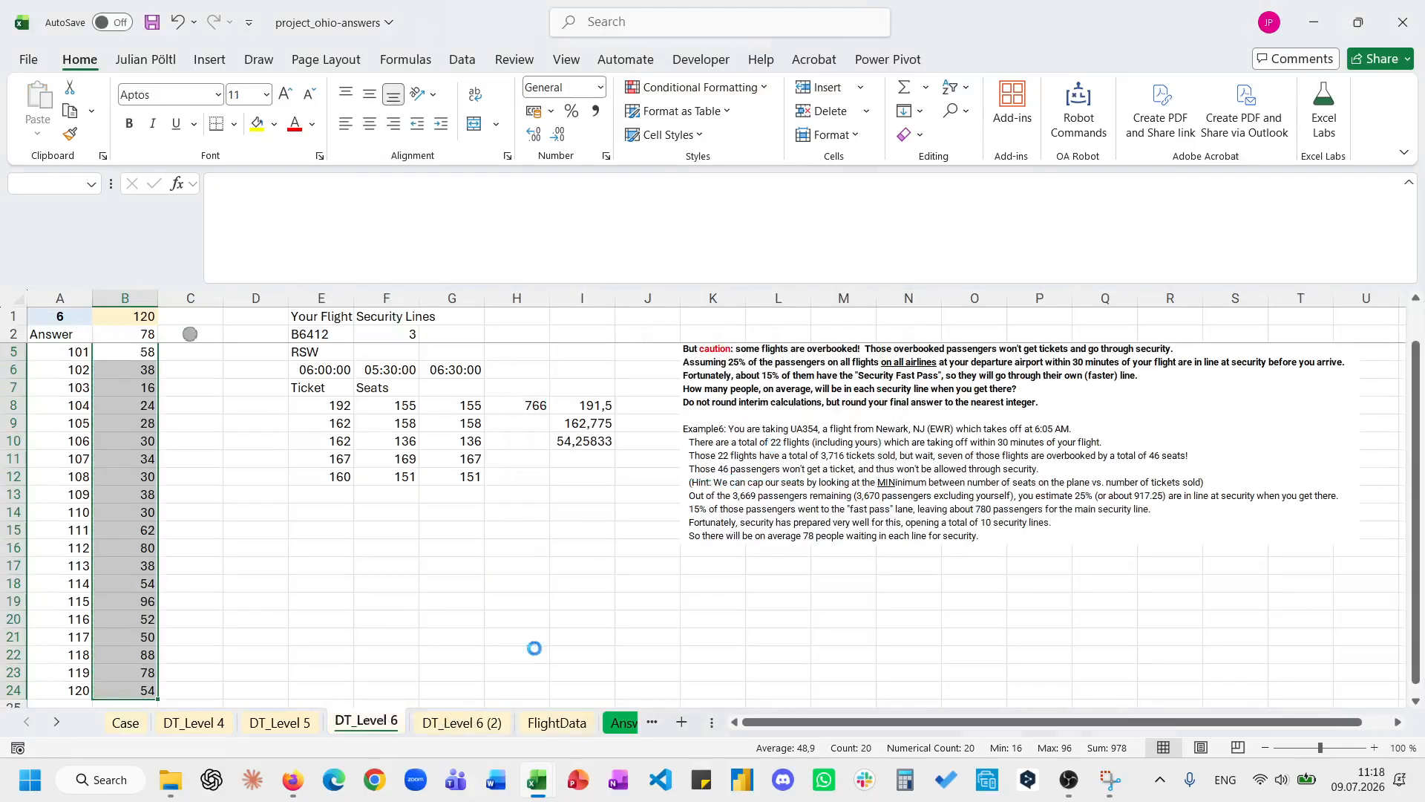
# Rename the duplicated sheet DT_Level 6 (2) as DT_Level 7.
pyautogui.doubleClick(462, 719)
pyautogui.press('Right')
pyautogui.press('BackSpace')
pyautogui.press('BackSpace')
pyautogui.press('BackSpace')
pyautogui.press('BackSpace')
pyautogui.press('BackSpace')
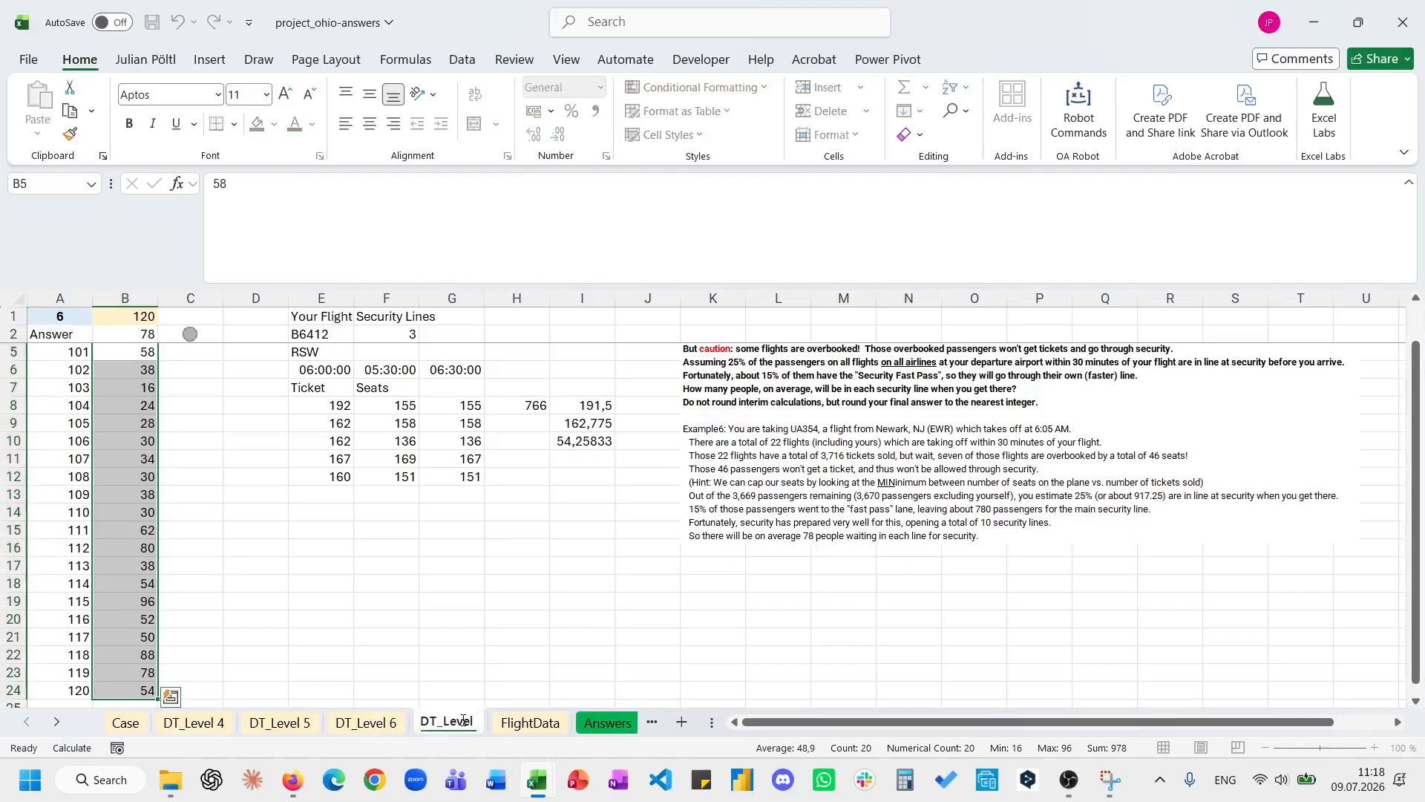
pyautogui.write('7')
pyautogui.press('Return')
# Set the level in A1 to 7 and the game in B1 to Example7 on DT_Level 7.
pyautogui.click(59, 318)
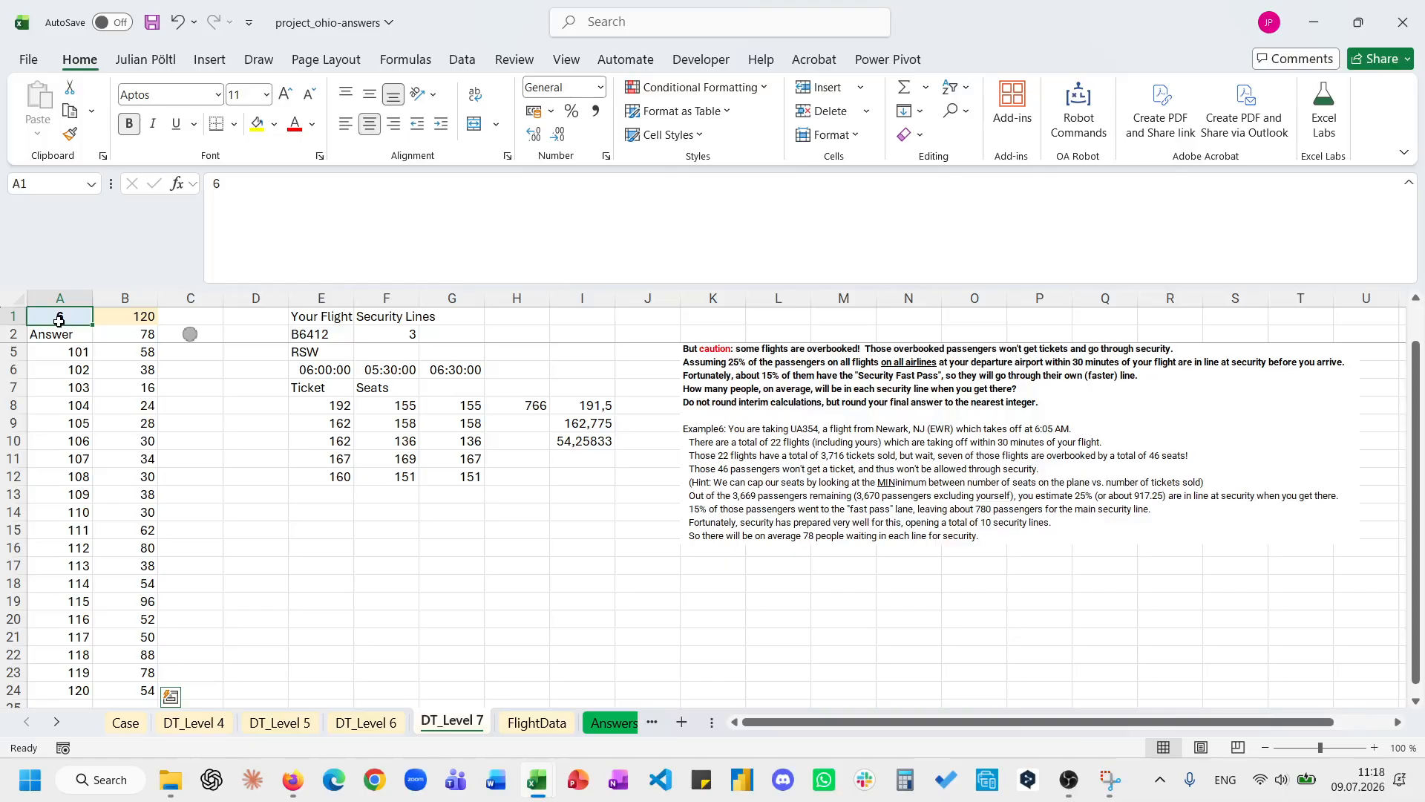
pyautogui.write('Example7')
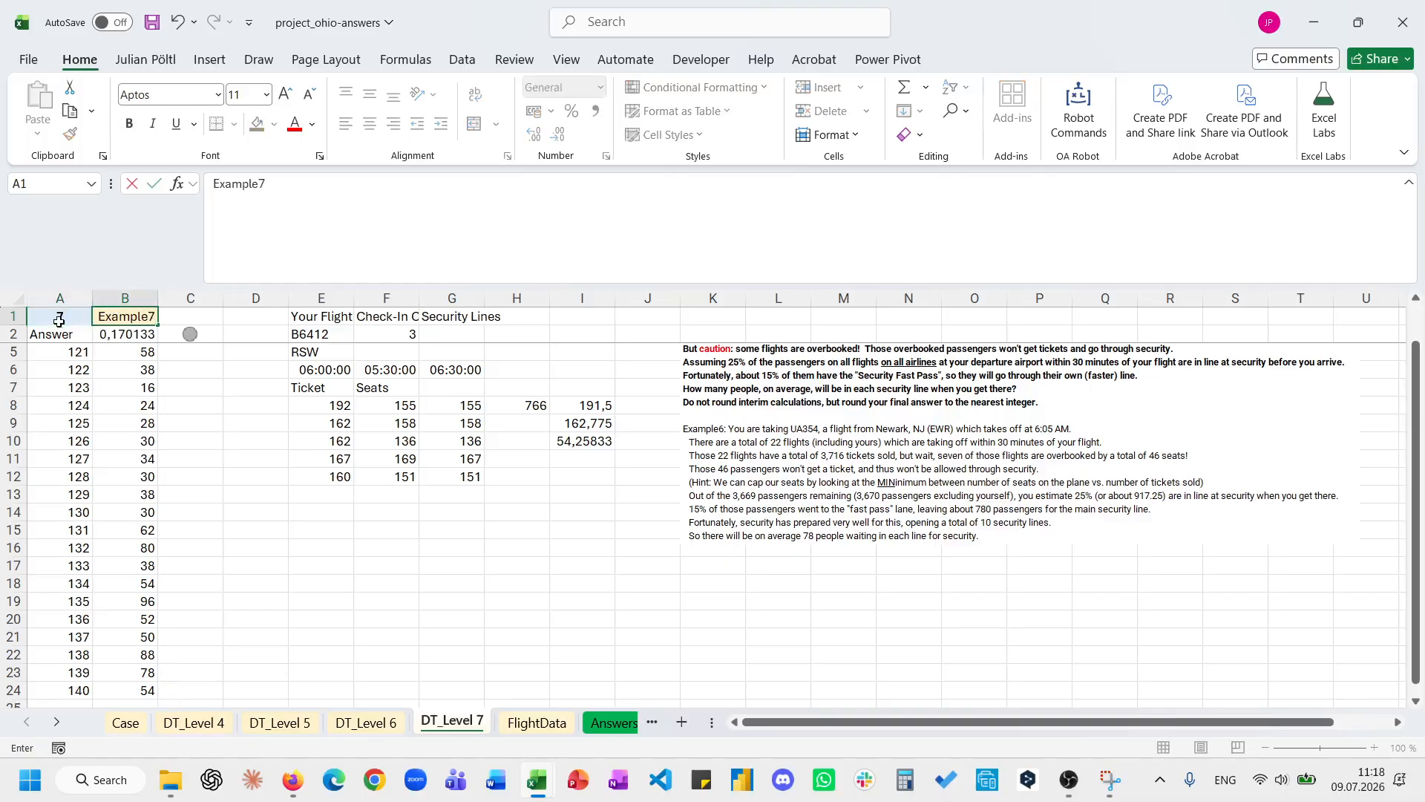
pyautogui.press('Return')
# Delete the Level 6 instructions picture from DT_Level 7.
pyautogui.scroll(1, 542, 414)
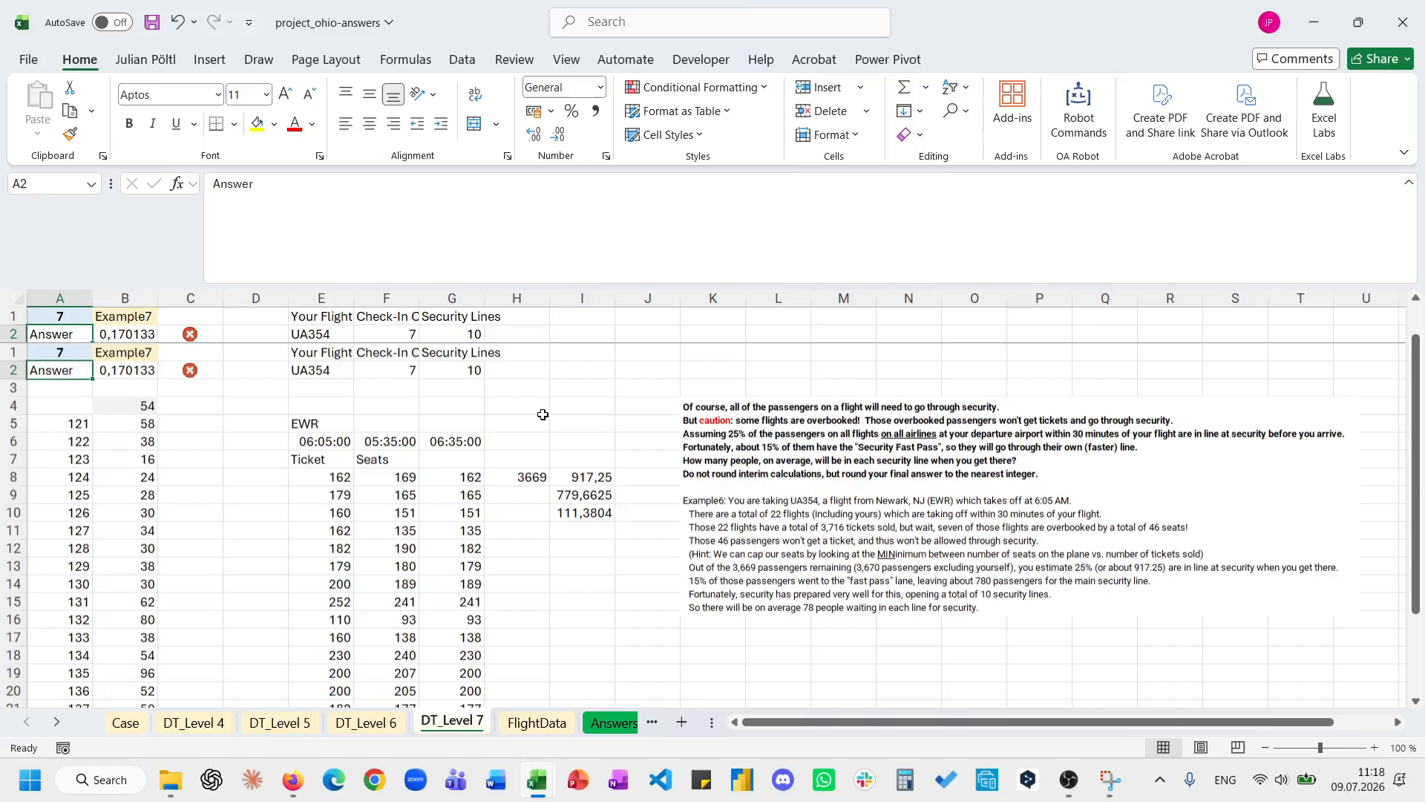
pyautogui.click(679, 424)
pyautogui.press('Delete')
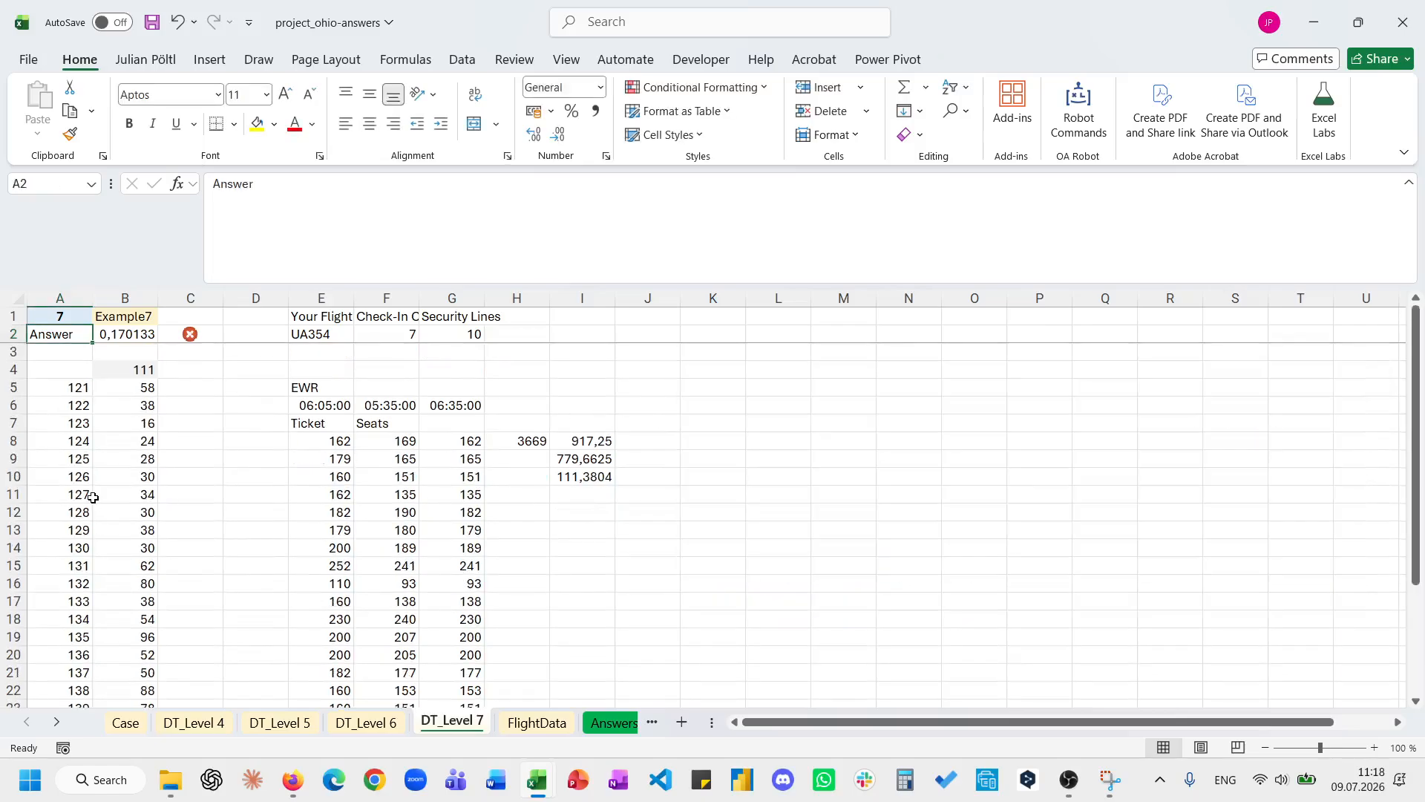
# Switch to Snipping Tool and capture the Level 7 instructions and Example7 text, rows 299 to 312 of the Case sheet.
pyautogui.click(126, 720)
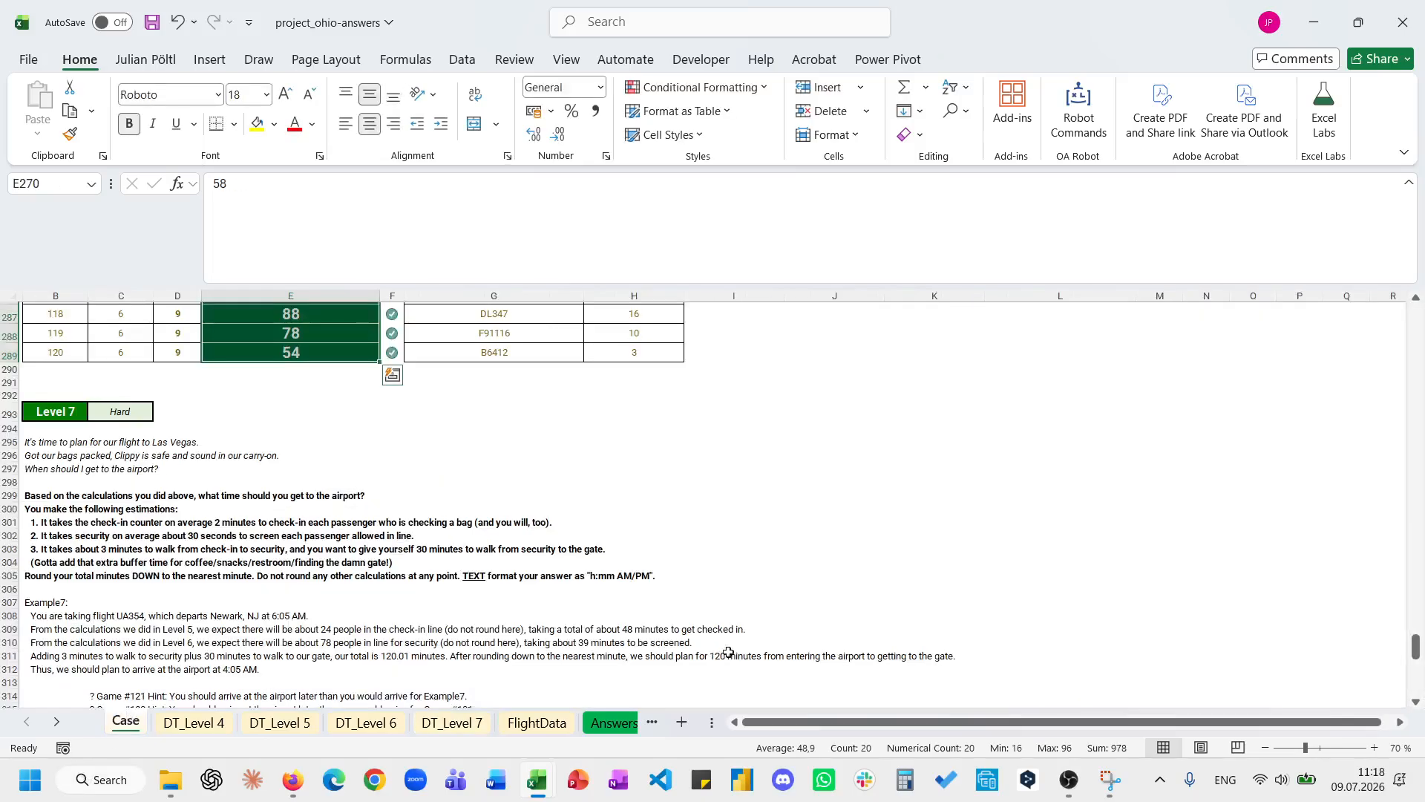
pyautogui.click(1123, 782)
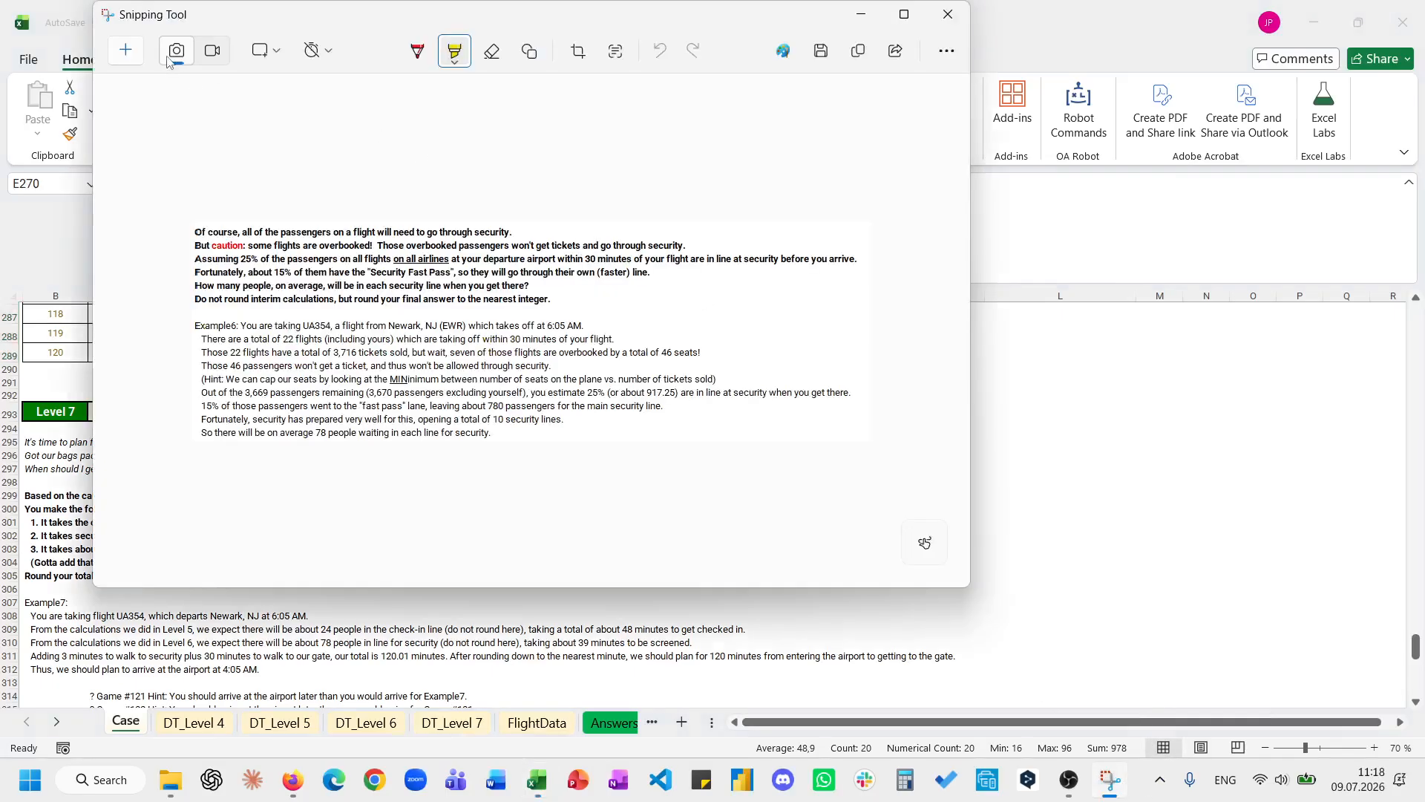
pyautogui.click(128, 52)
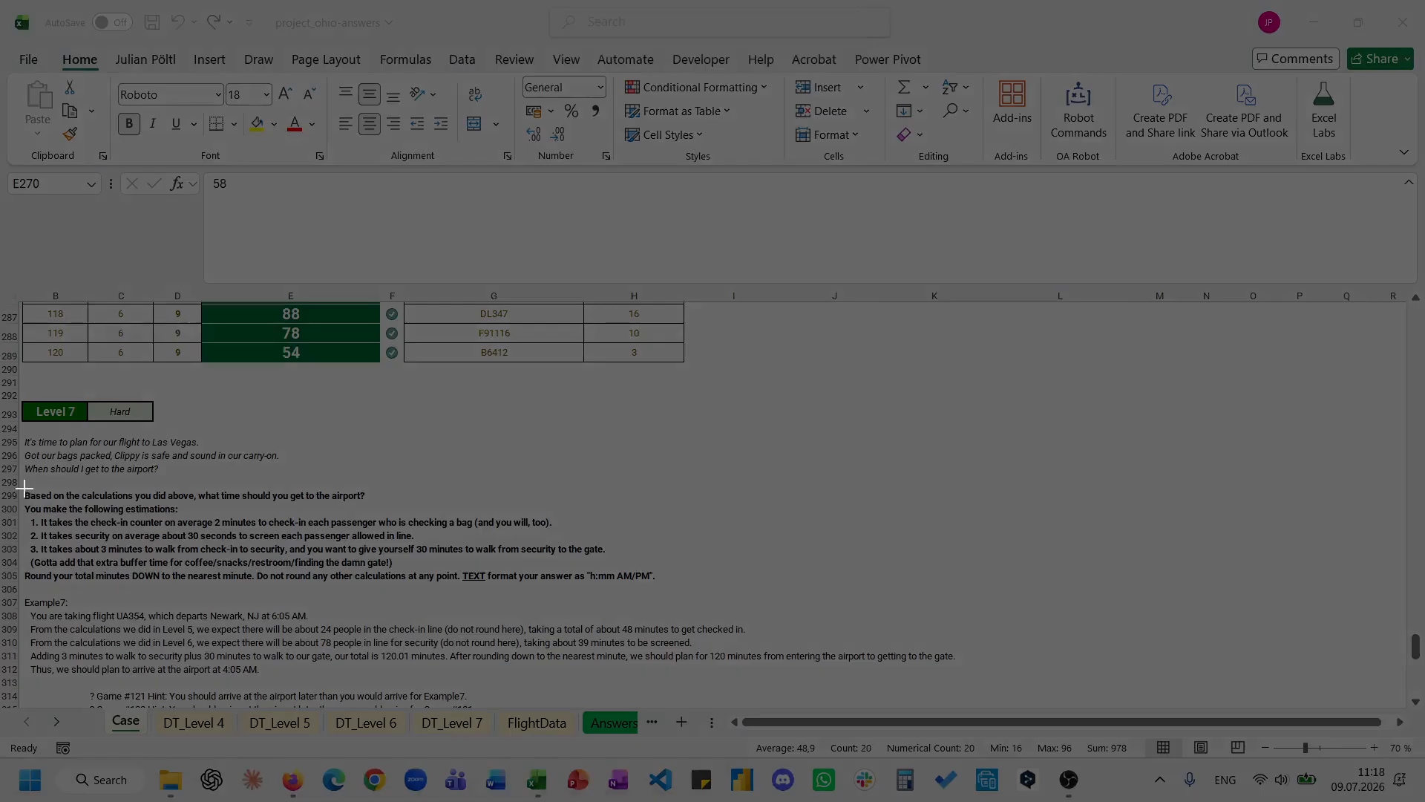
pyautogui.moveTo(23, 488); pyautogui.dragTo(976, 686)
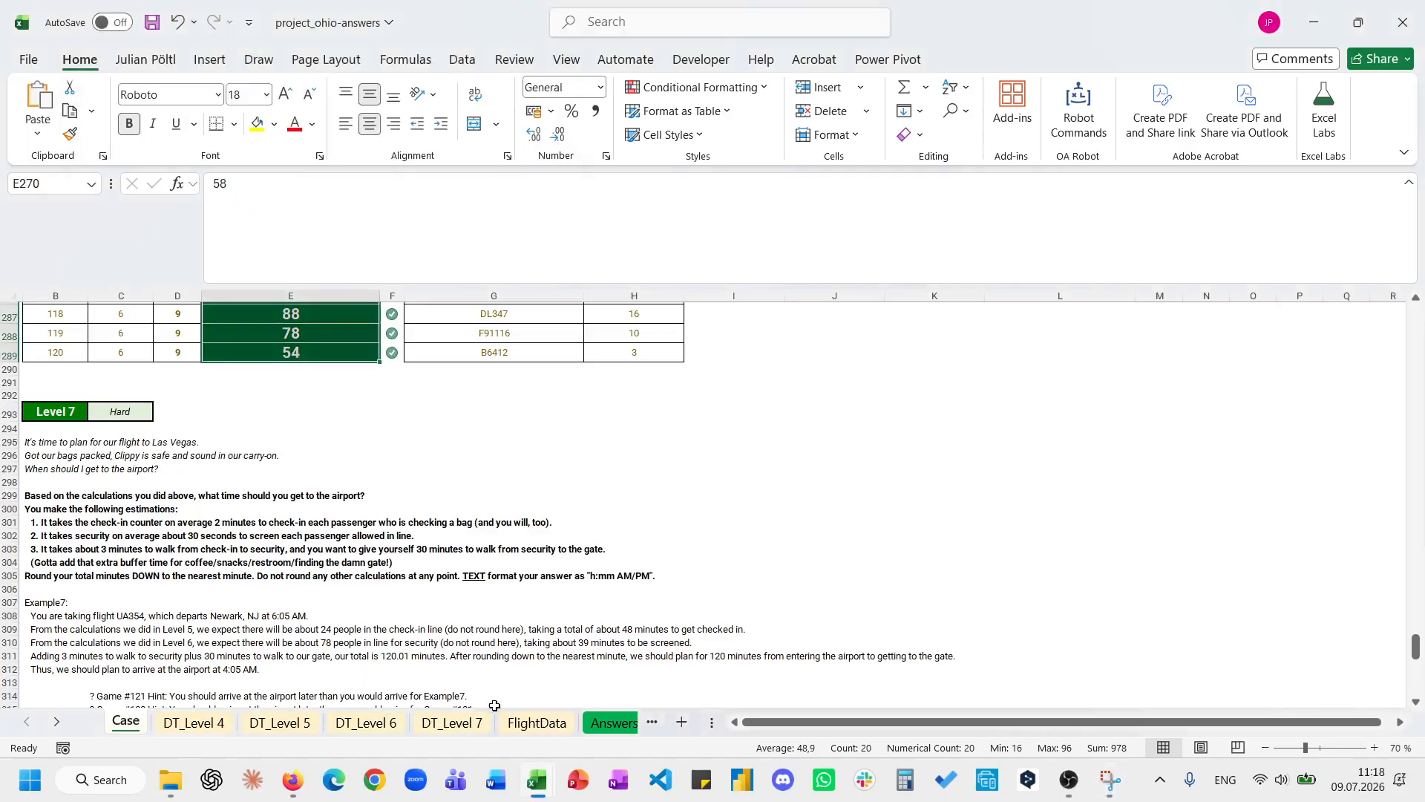
# Paste the captured Level 7 instructions as a picture in the empty area beside the calculations on DT_Level 7.
pyautogui.click(445, 722)
pyautogui.click(782, 358)
pyautogui.hotkey('ctrl', 'v')
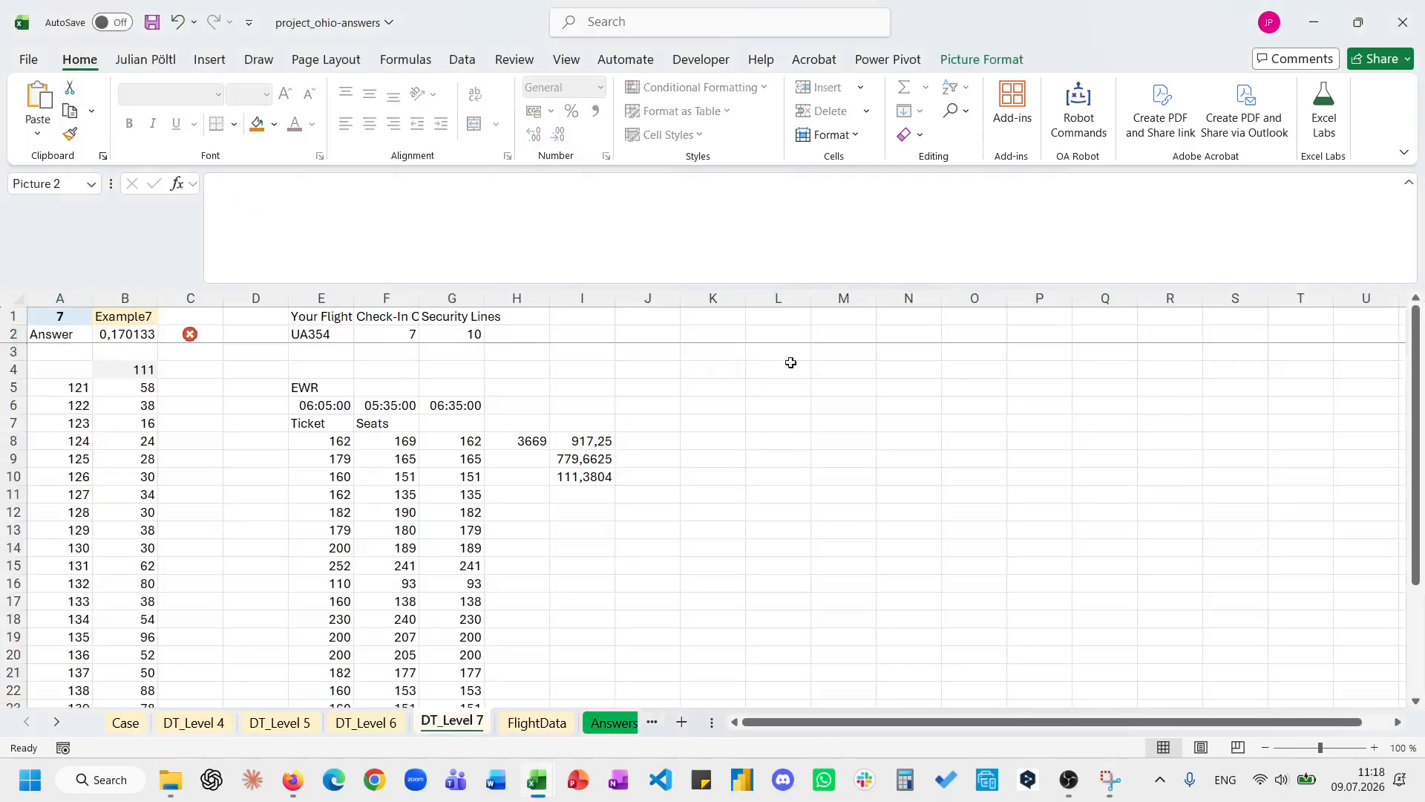
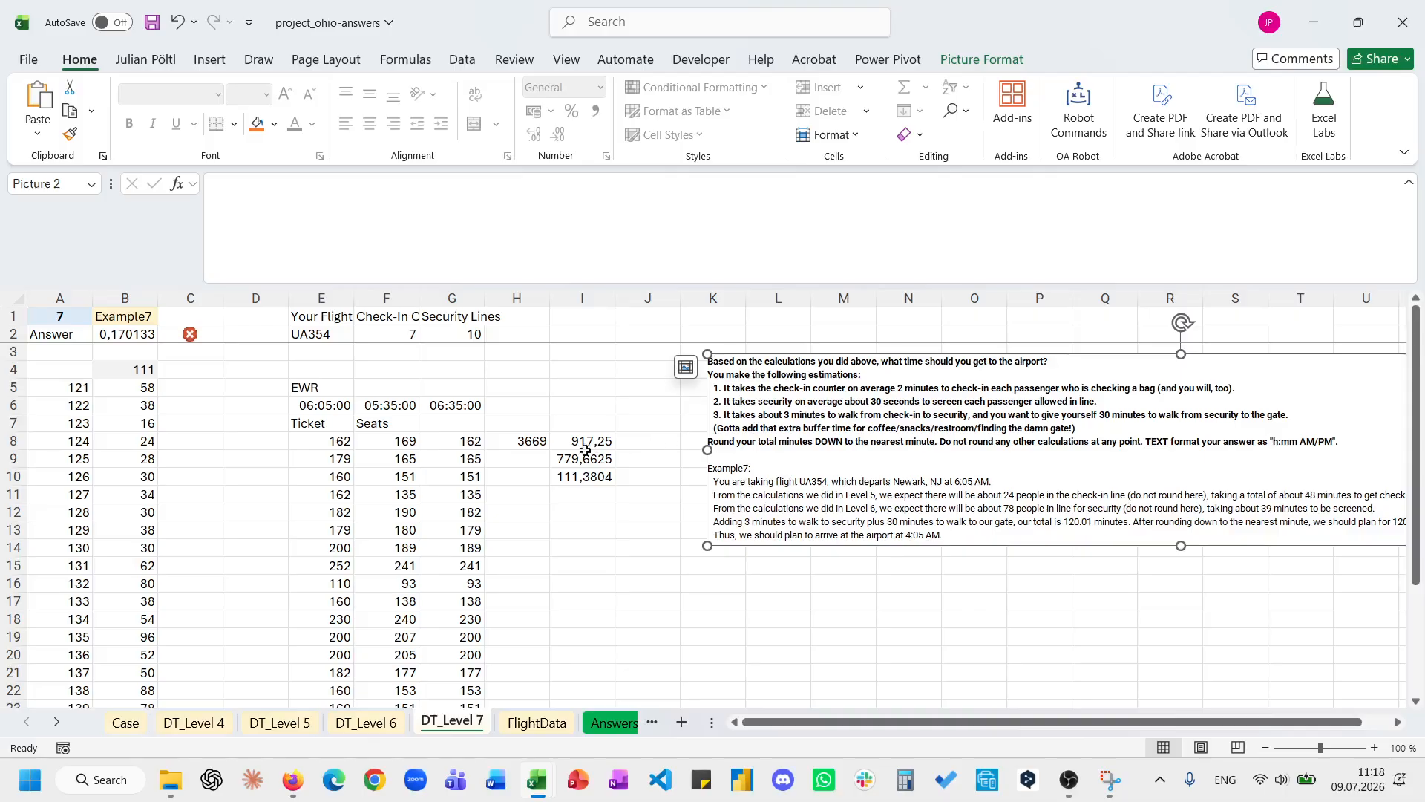
# Clear the Level 6 calculations in H8:I10 on DT_Level 7.
pyautogui.click(546, 443)
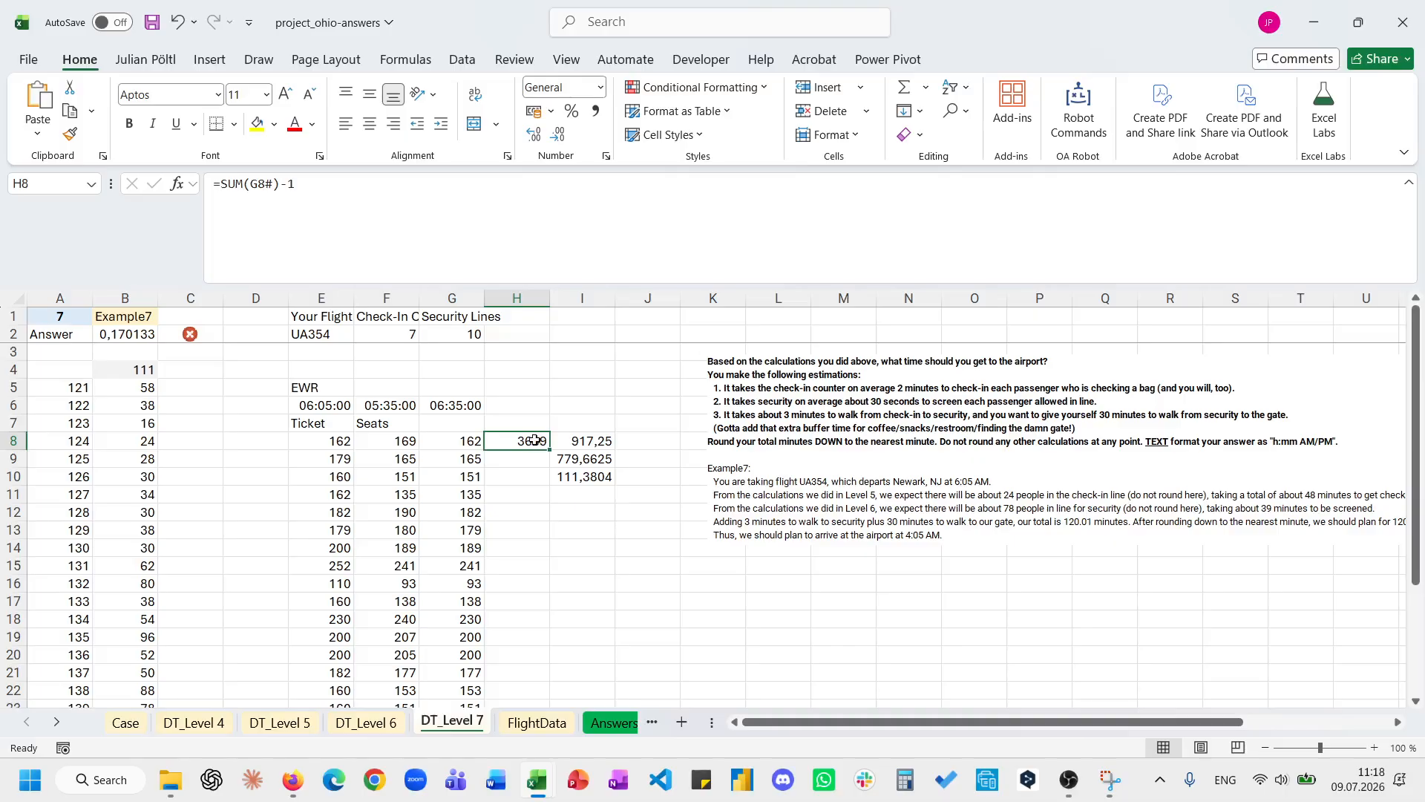
pyautogui.moveTo(534, 440); pyautogui.dragTo(587, 474)
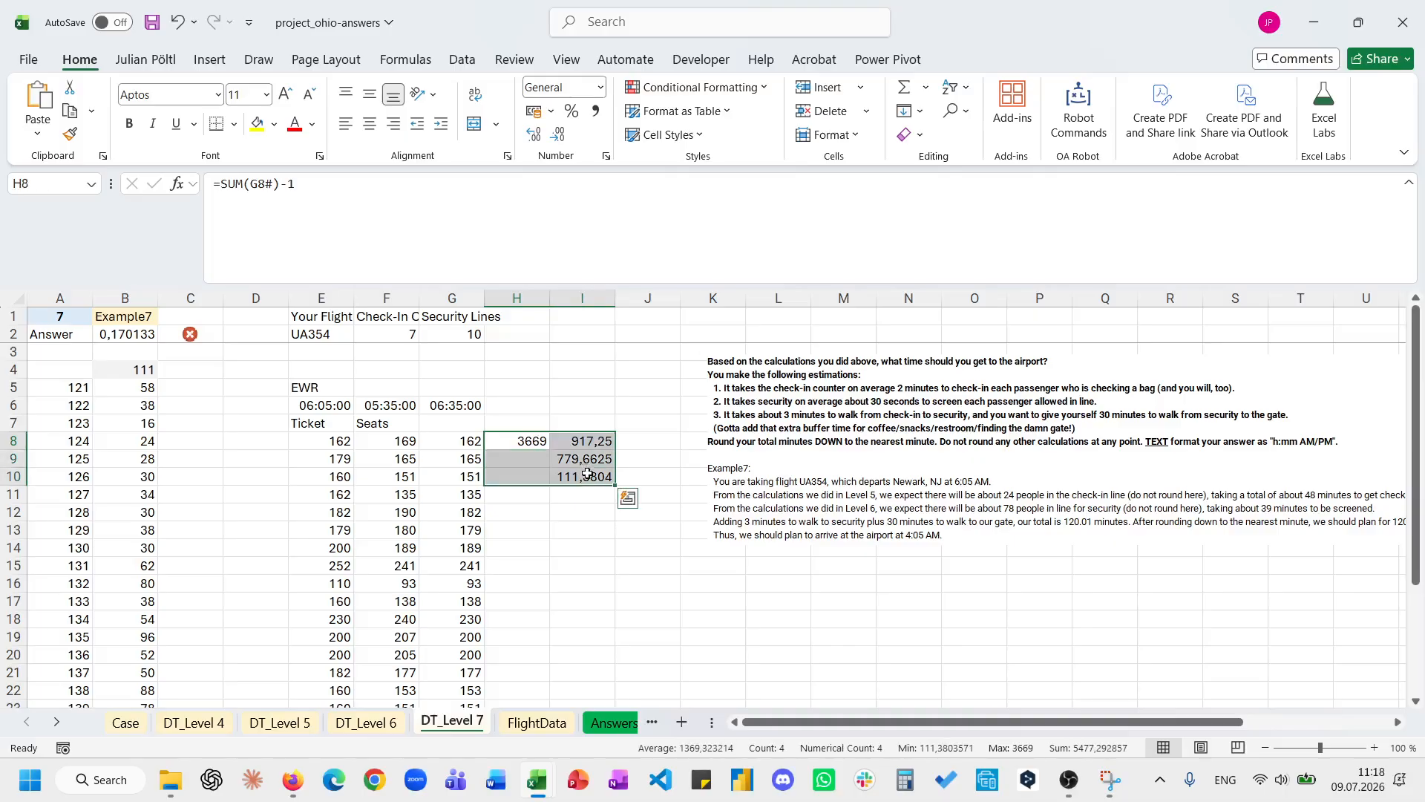
pyautogui.press('Delete')
# Review the Level 5 check-in line instructions and the Example5 calculation on the Case sheet.
pyautogui.click(125, 722)
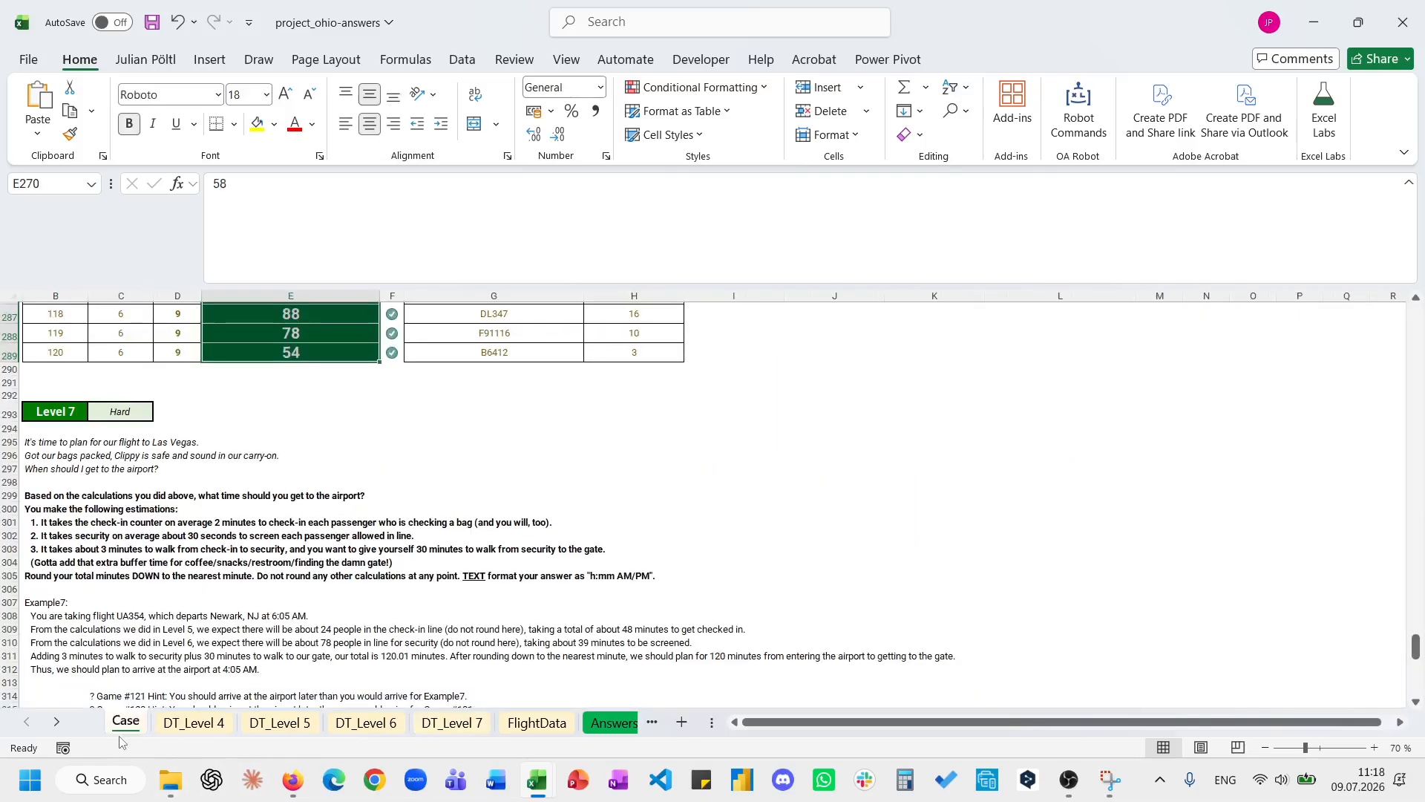
pyautogui.scroll(20, 309, 479)
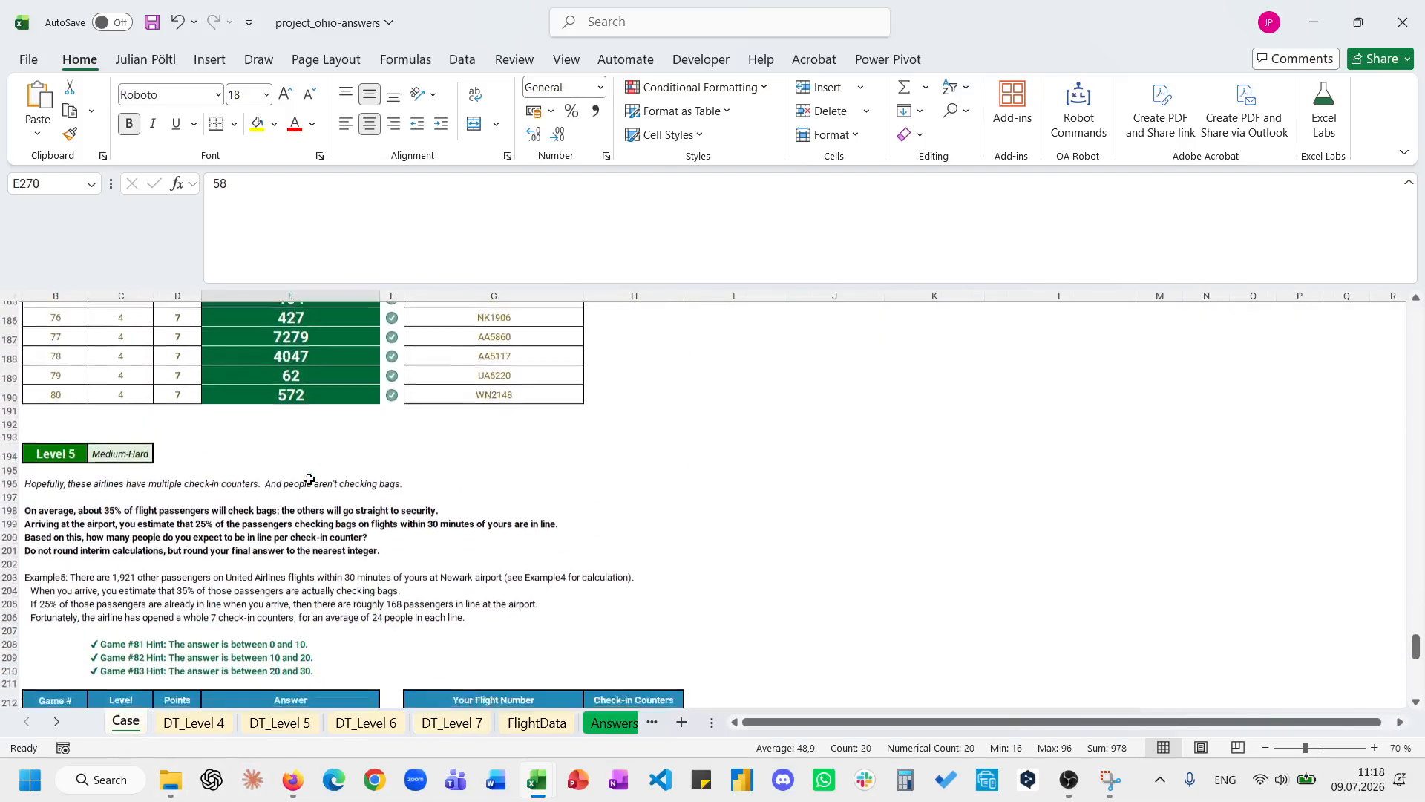
pyautogui.scroll(-5, 309, 479)
pyautogui.scroll(2, 309, 480)
pyautogui.scroll(-1, 308, 479)
pyautogui.scroll(5, 309, 480)
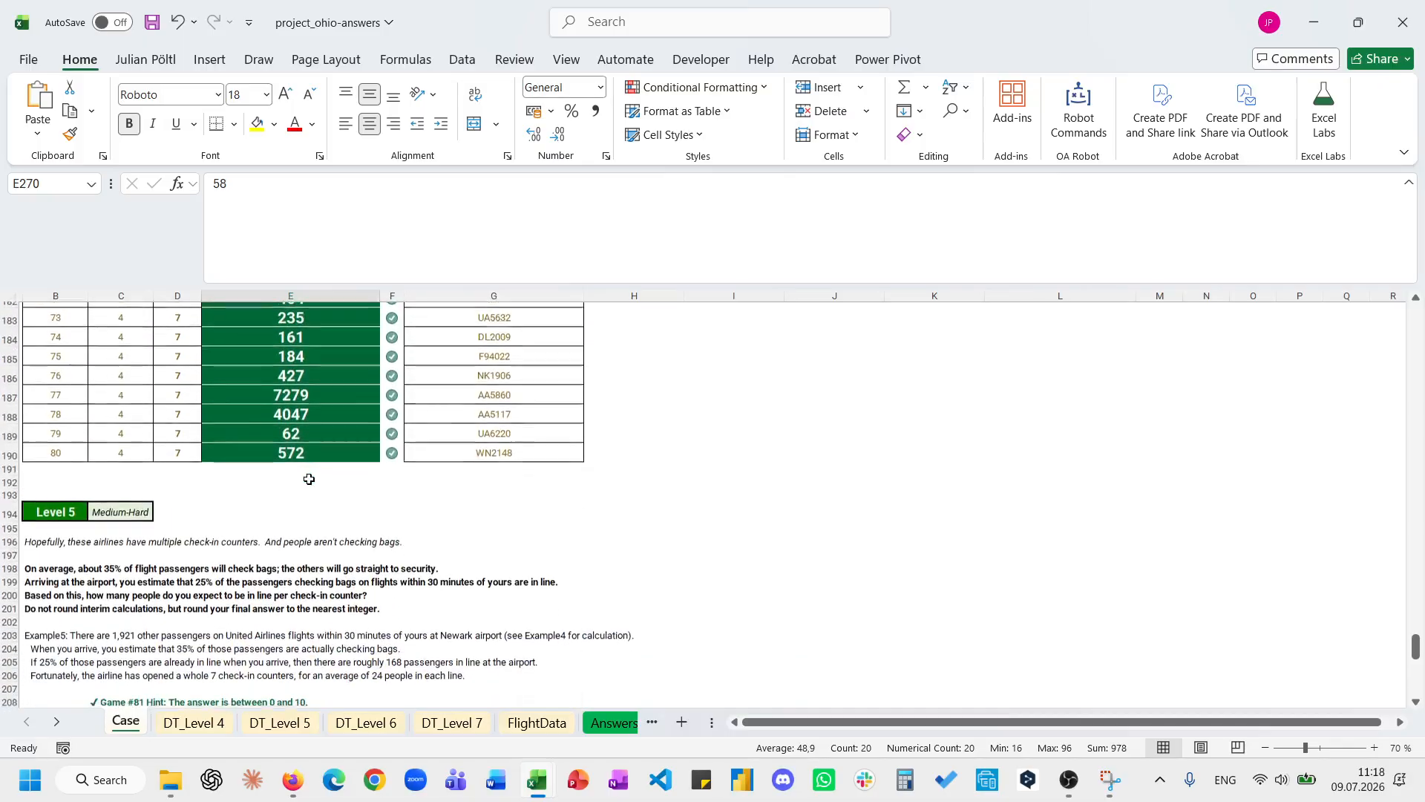
pyautogui.scroll(-1, 308, 479)
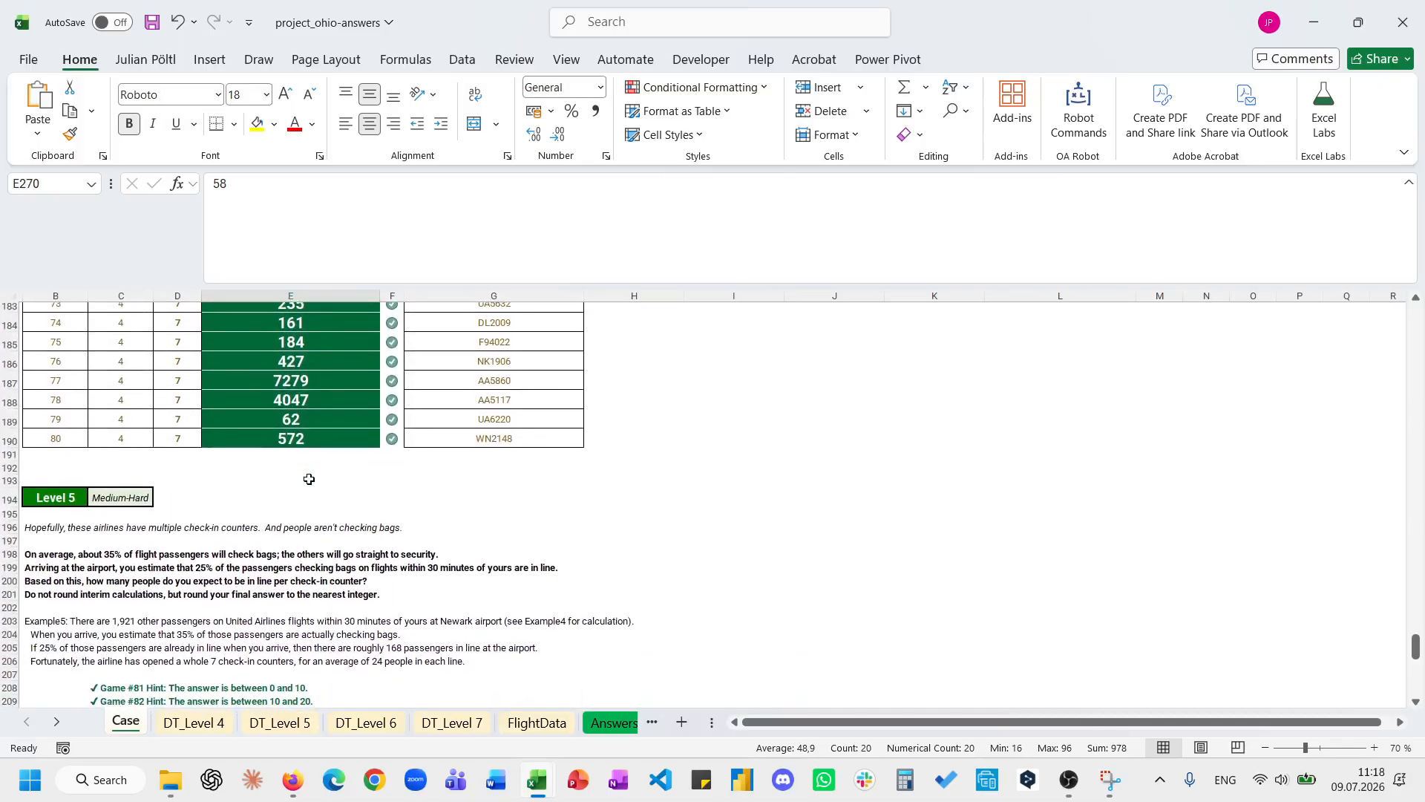
pyautogui.scroll(-3, 308, 480)
# Inspect the passenger-count formula in E8 on DT_Level 4, glance at DT_Level 5 and return to DT_Level 7.
pyautogui.click(222, 732)
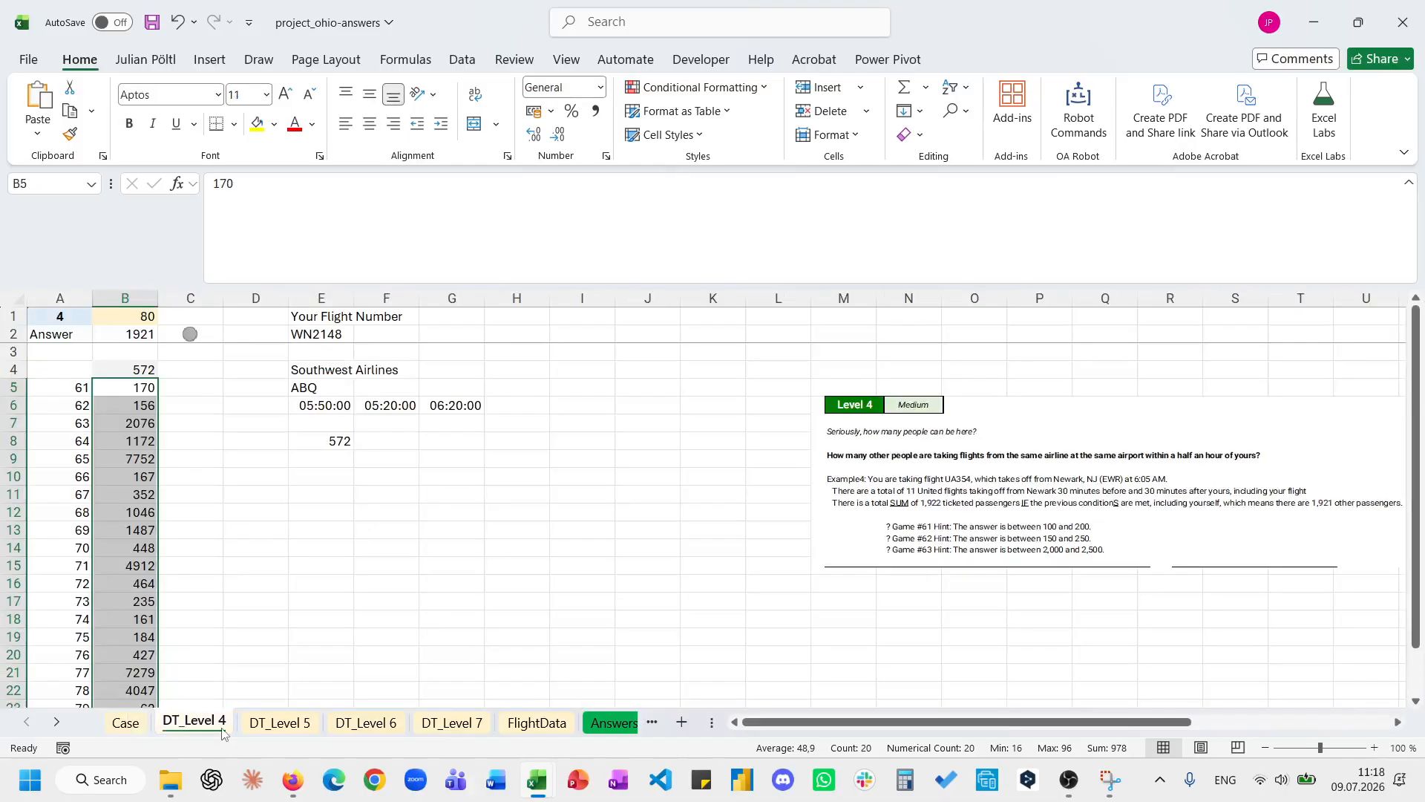
pyautogui.click(337, 438)
pyautogui.doubleClick(338, 438)
pyautogui.press('Escape')
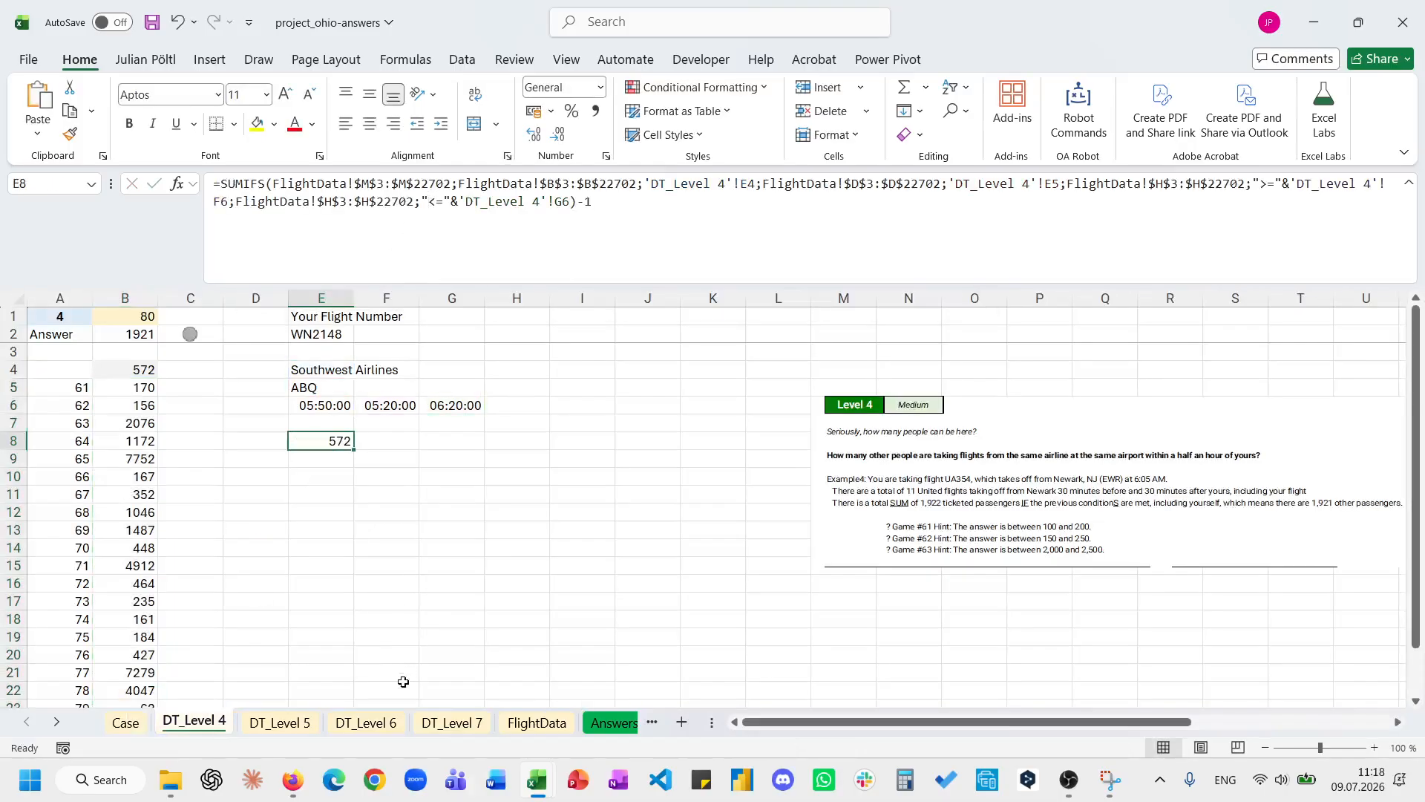
pyautogui.click(303, 725)
pyautogui.rightClick(303, 728)
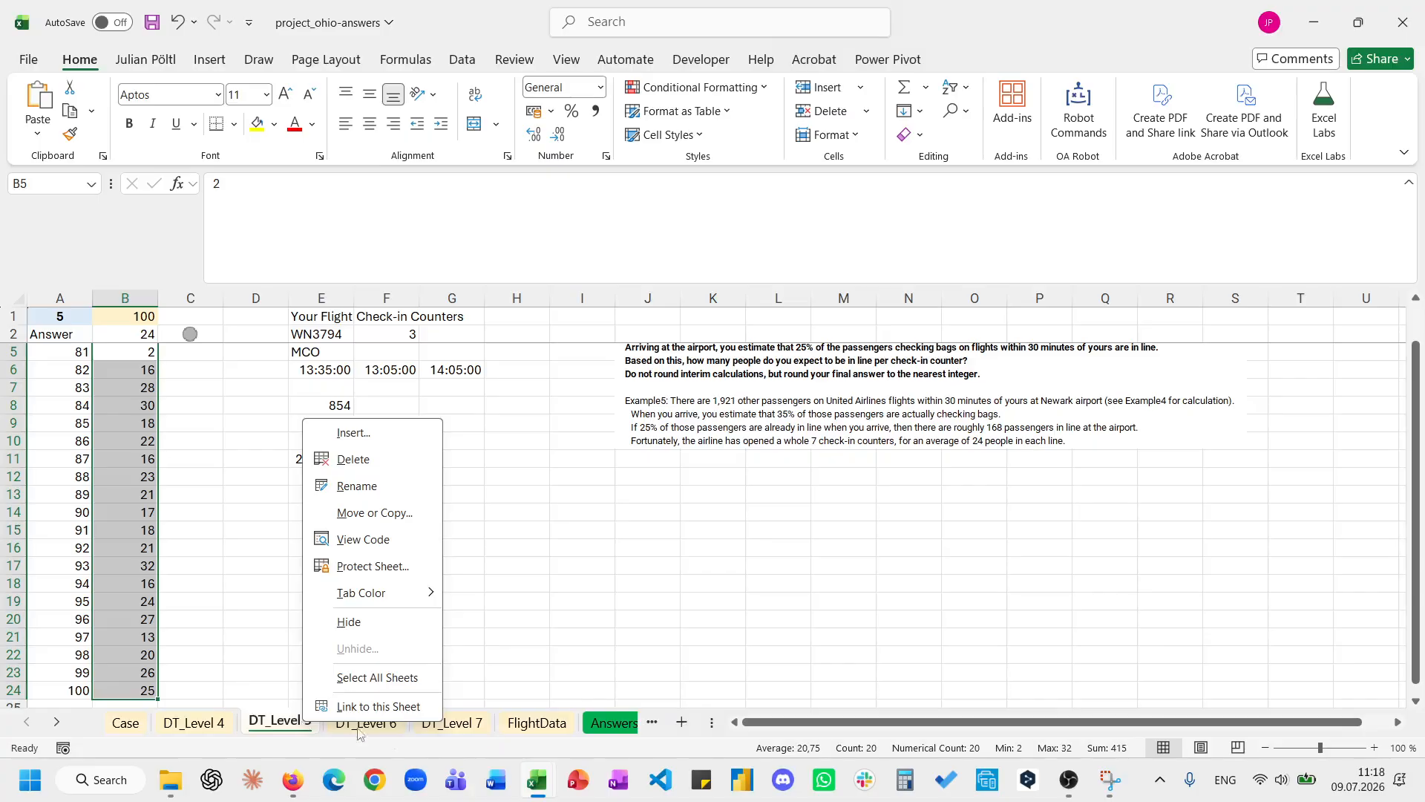
pyautogui.click(488, 742)
pyautogui.click(438, 703)
pyautogui.click(455, 728)
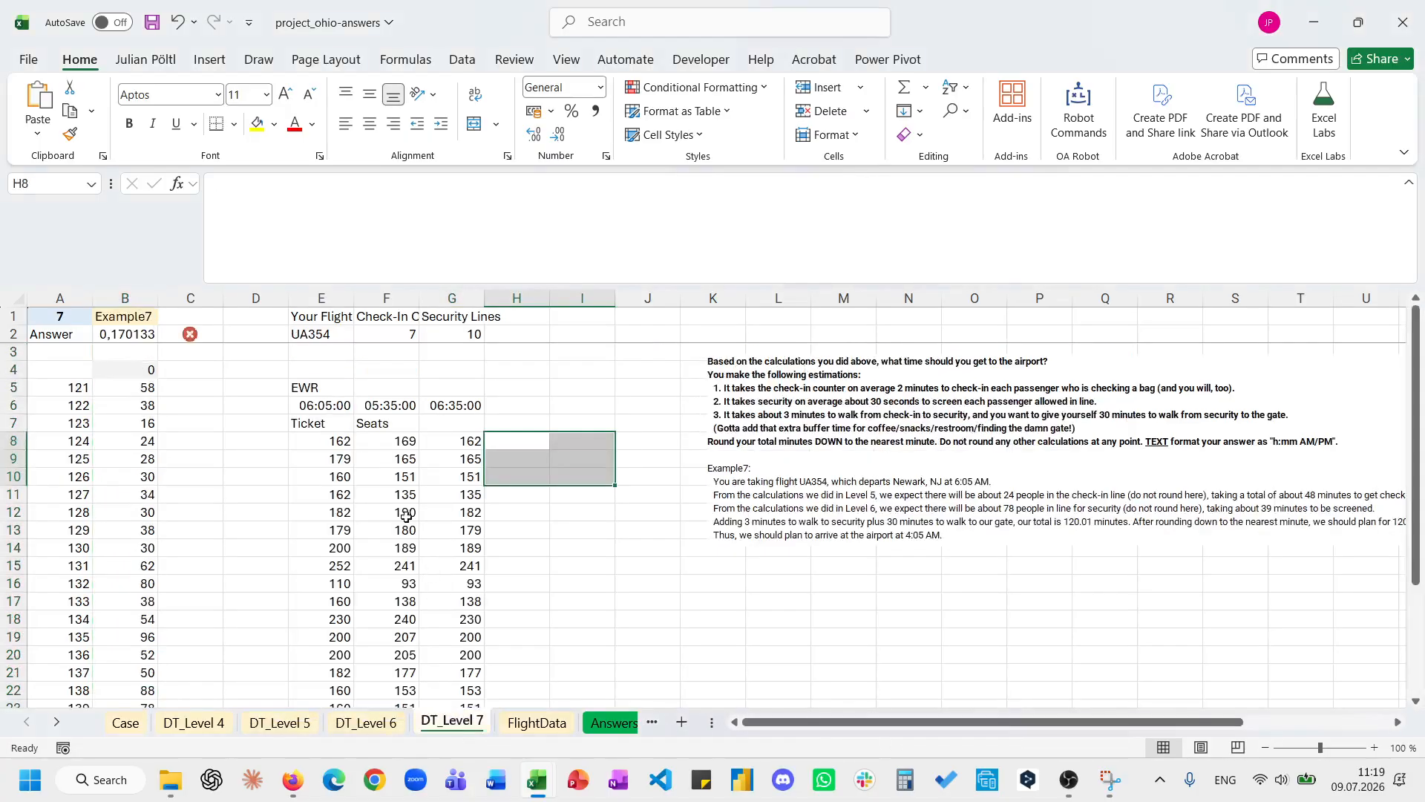
# Label I7 as Check B and sum the spilled range with =SUM(F8#) in J7.
pyautogui.click(396, 436)
pyautogui.click(561, 426)
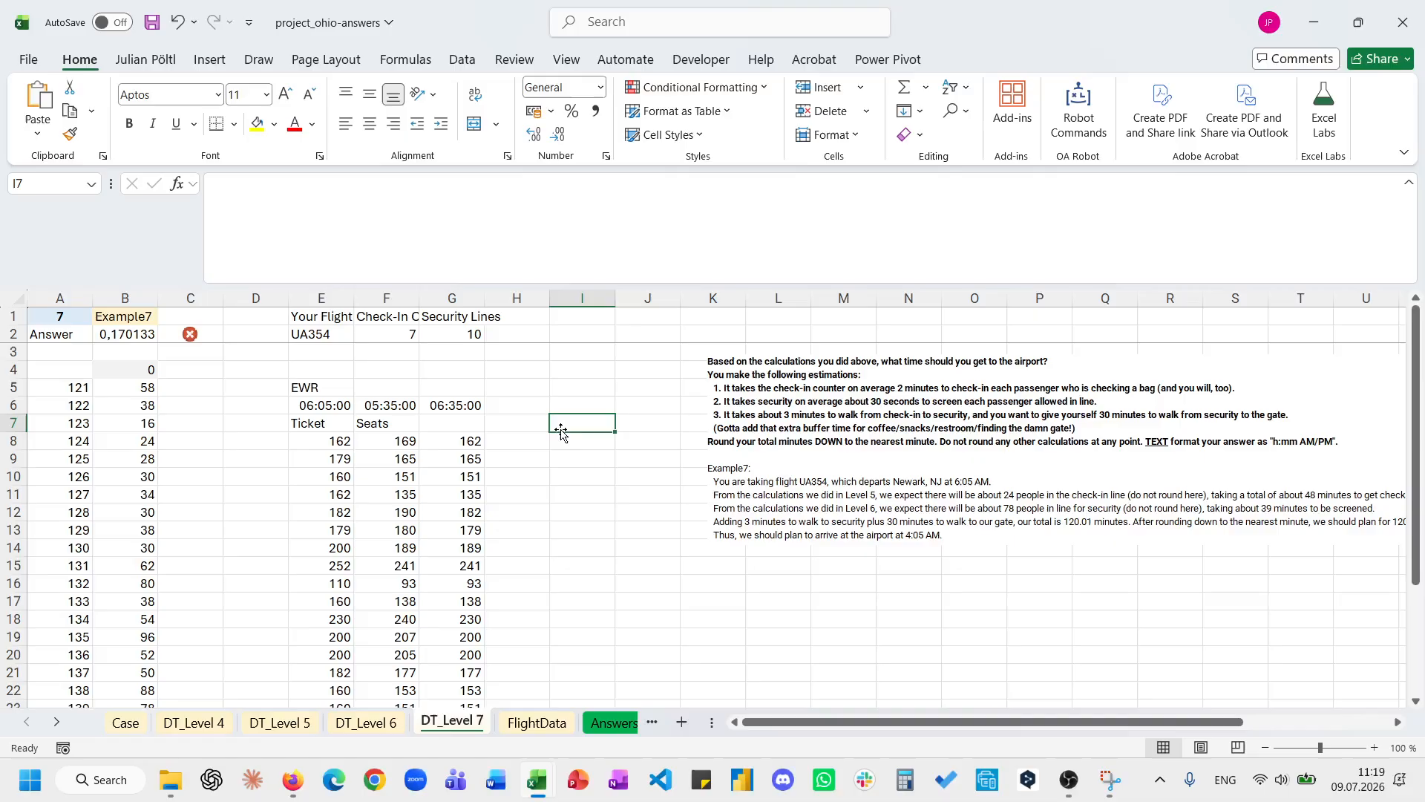
pyautogui.write('Check B')
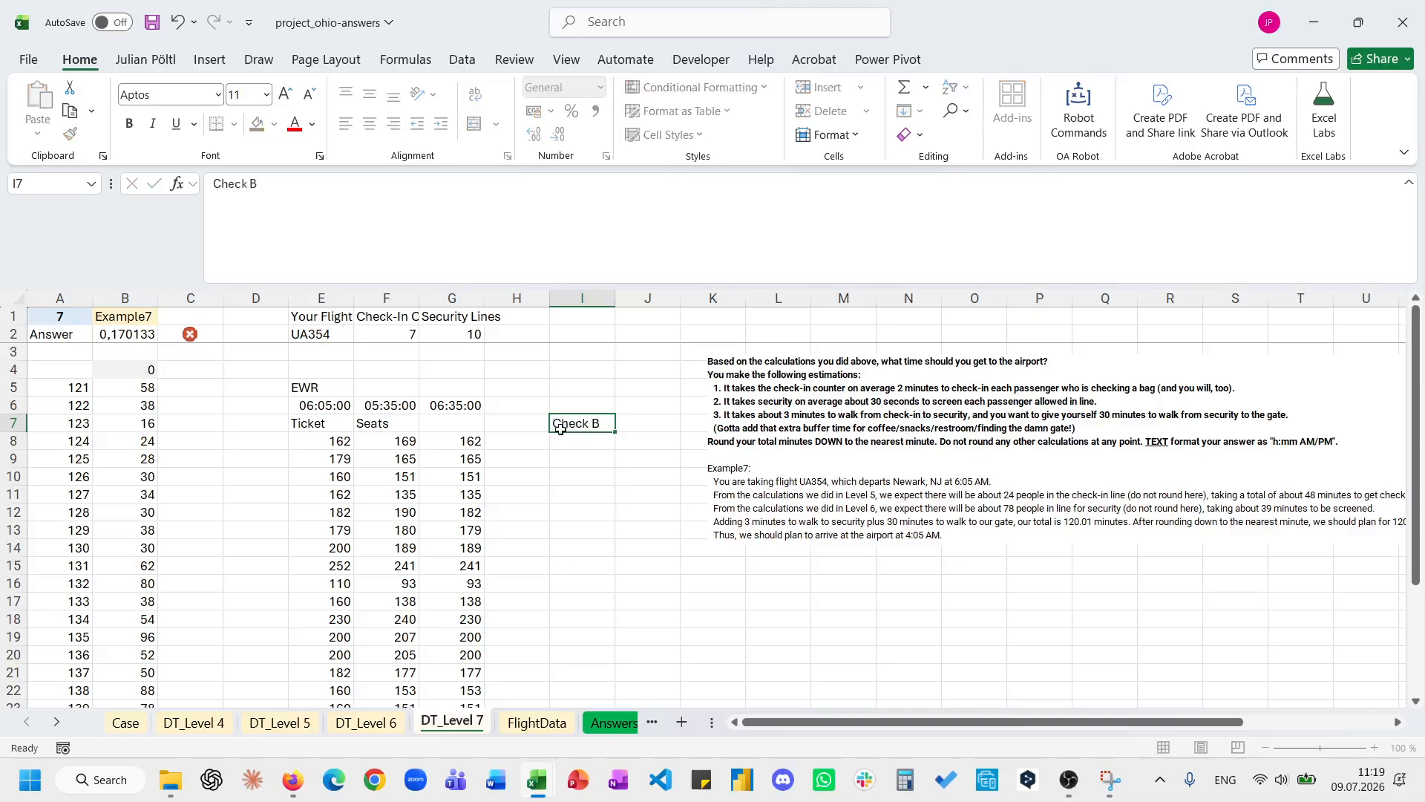
pyautogui.press('Tab')
pyautogui.write('=SUM(')
pyautogui.press('Left')
pyautogui.press('Left')
pyautogui.press('Left')
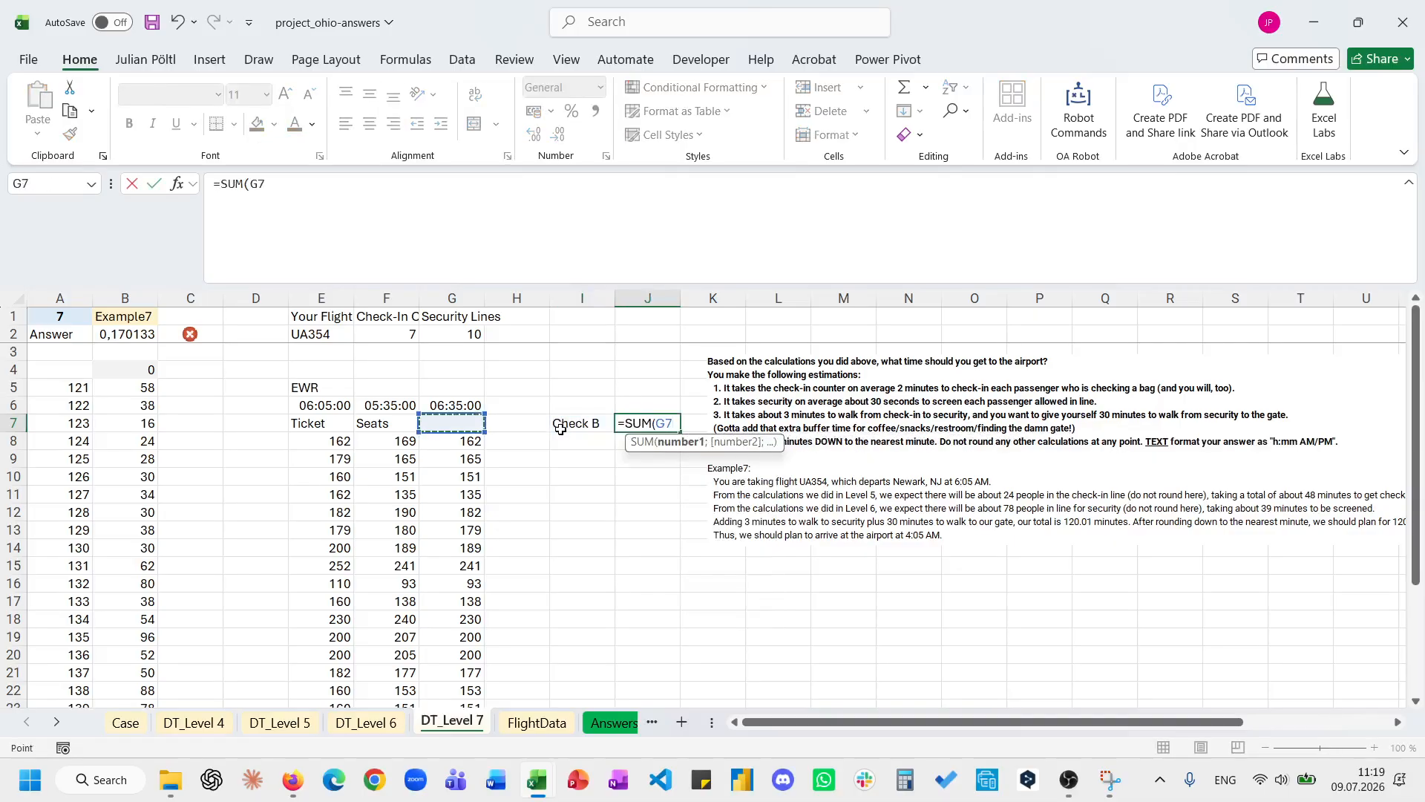
pyautogui.press('Down')
pyautogui.hotkey('ctrl', 'shift', 'Down')
pyautogui.press('Return')
pyautogui.press('Up')
pyautogui.press('Right')
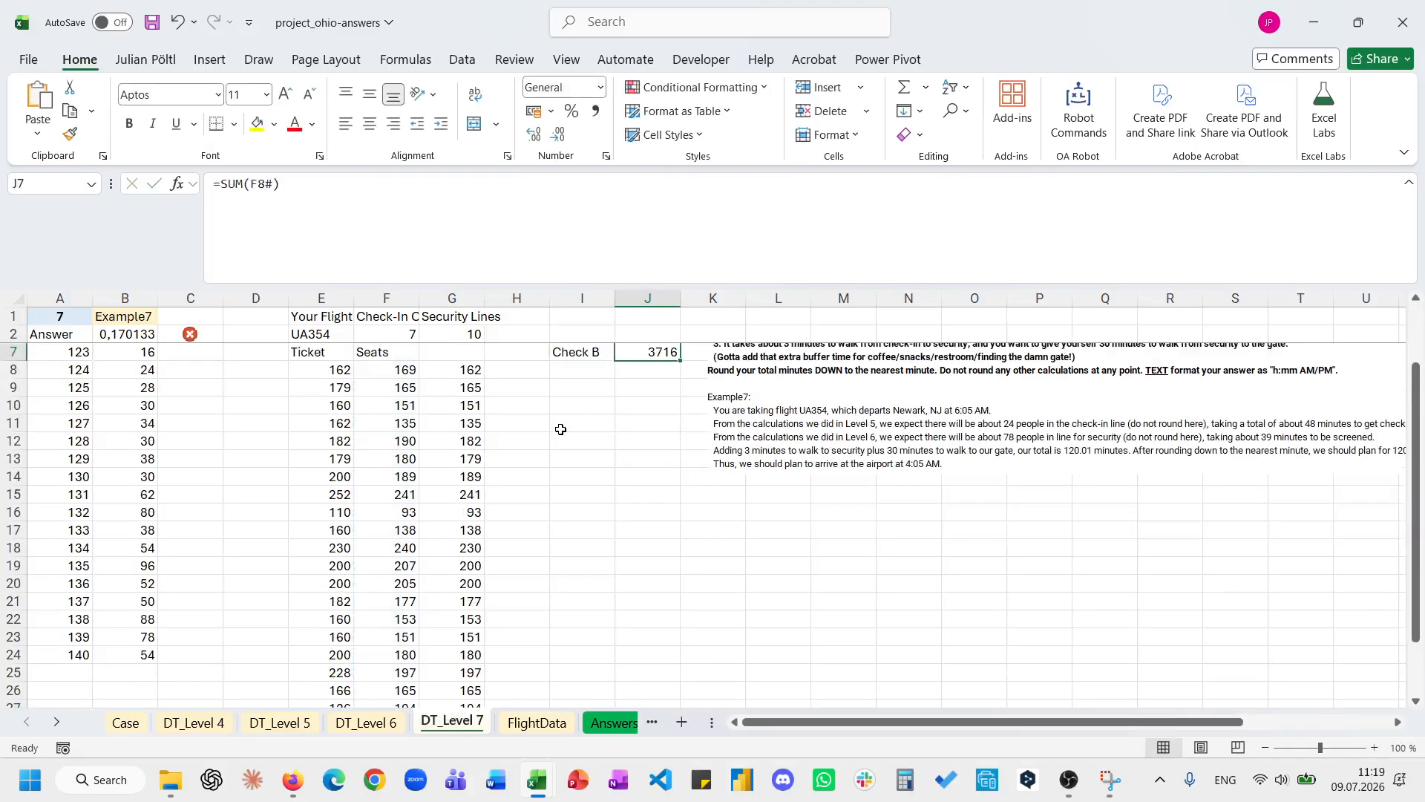
# Move the Level 7 instructions picture further right so it starts beyond column L.
pyautogui.scroll(2, 697, 499)
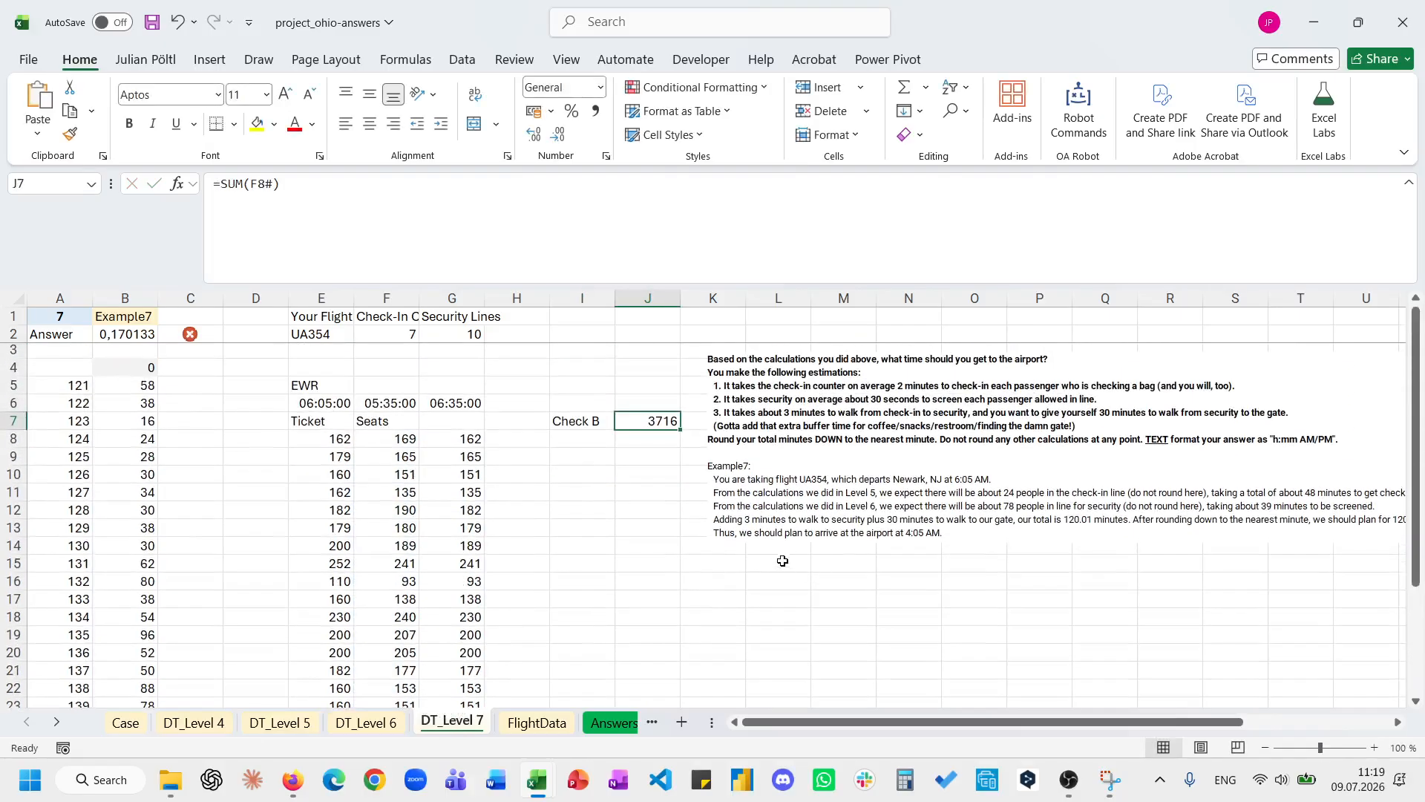
pyautogui.hscroll(3, 781, 603)
pyautogui.moveTo(738, 532); pyautogui.dragTo(836, 521)
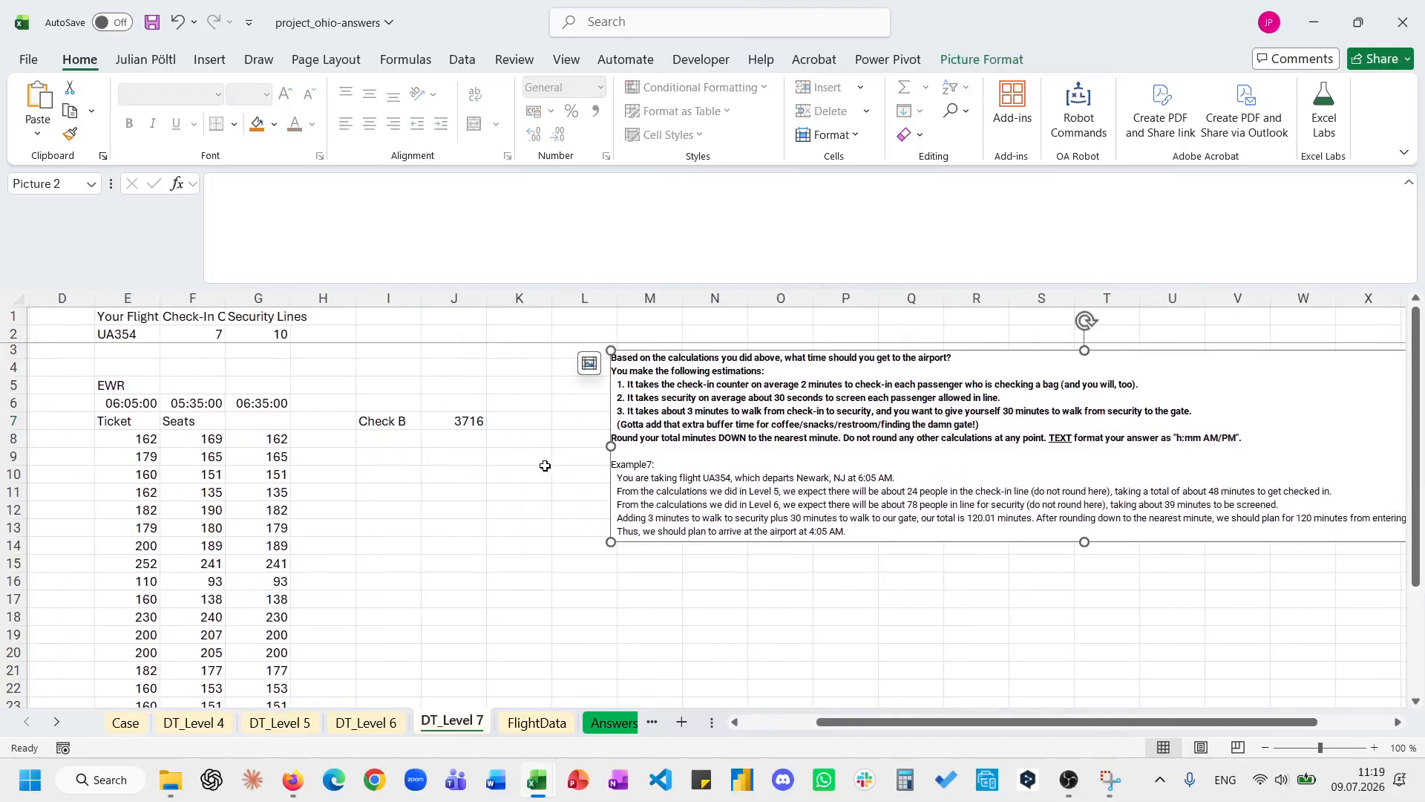
pyautogui.click(492, 428)
pyautogui.write('=')
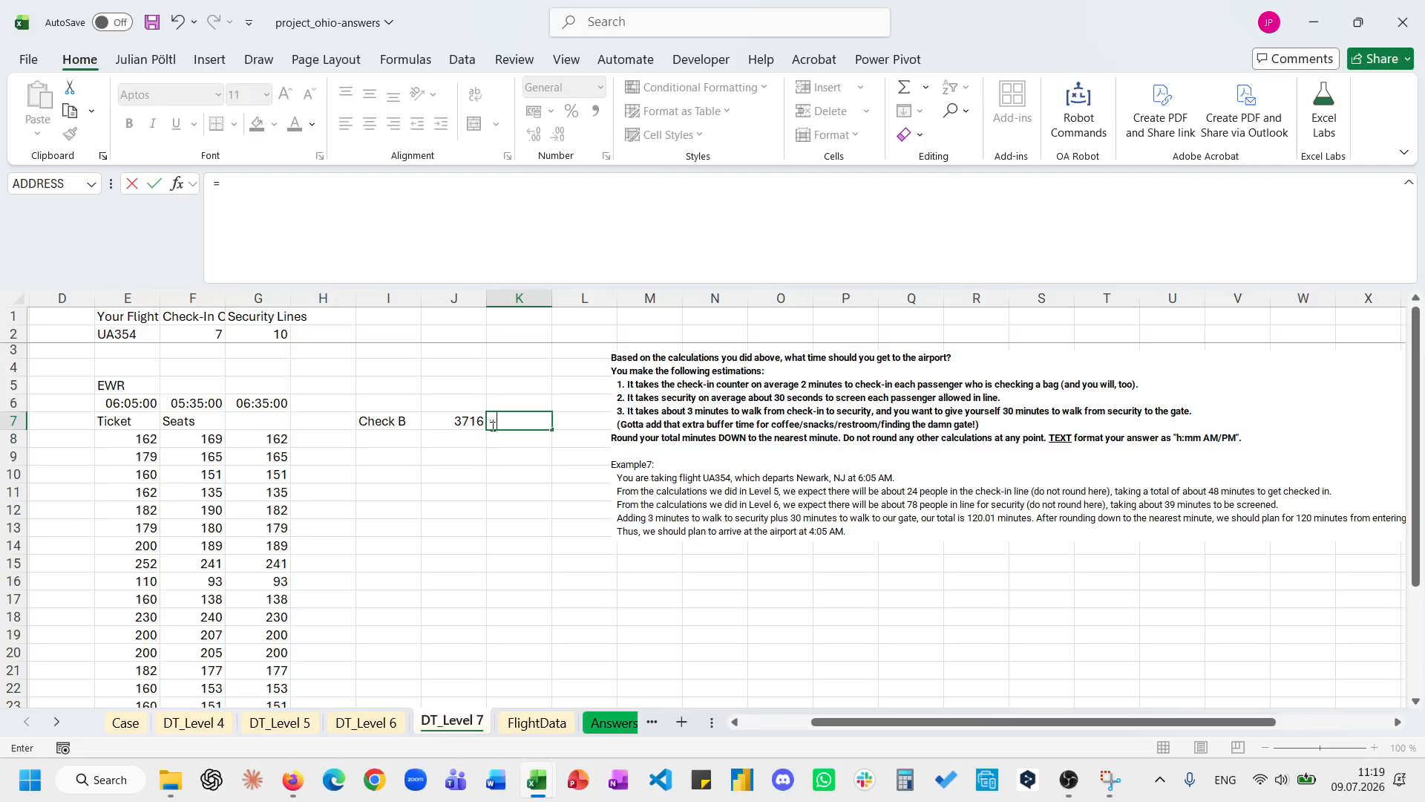
pyautogui.press('Escape')
pyautogui.hscroll(-1, 475, 423)
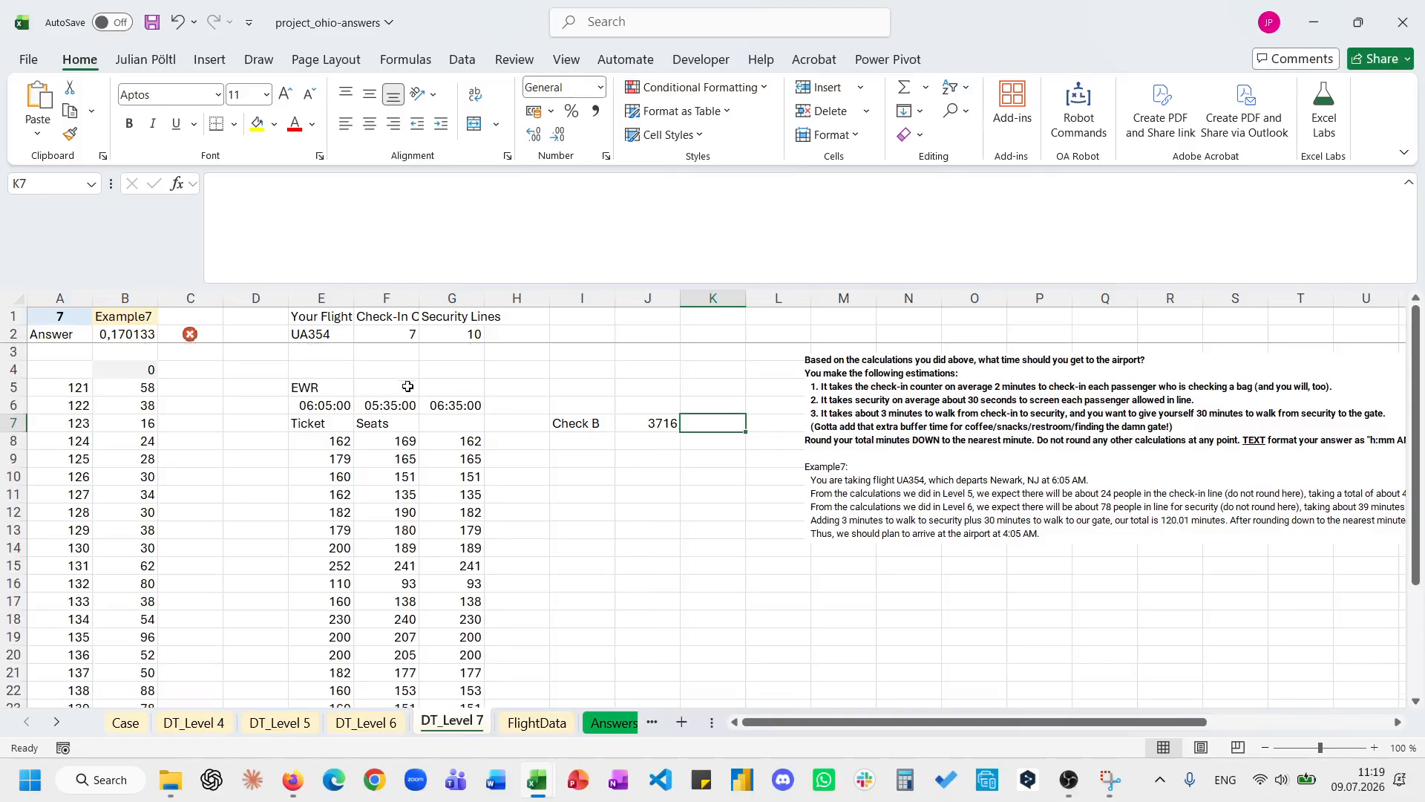
# Begin an XLOOKUP in E4 that searches for the flight in E2 within FlightData!$C$3:$C$22702.
pyautogui.click(347, 369)
pyautogui.write('=xl')
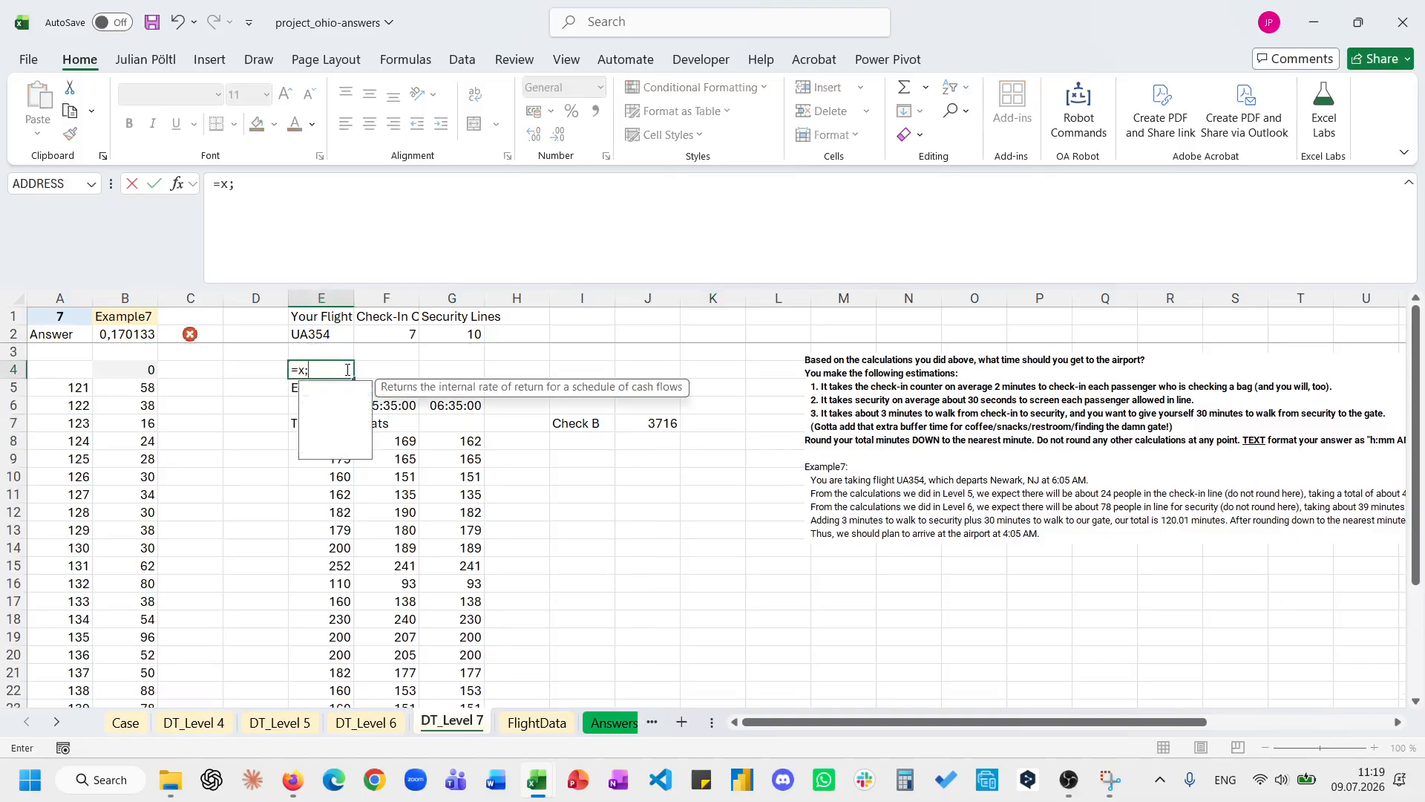
pyautogui.press('Tab')
pyautogui.press('Up')
pyautogui.press('Up')
pyautogui.write(';')
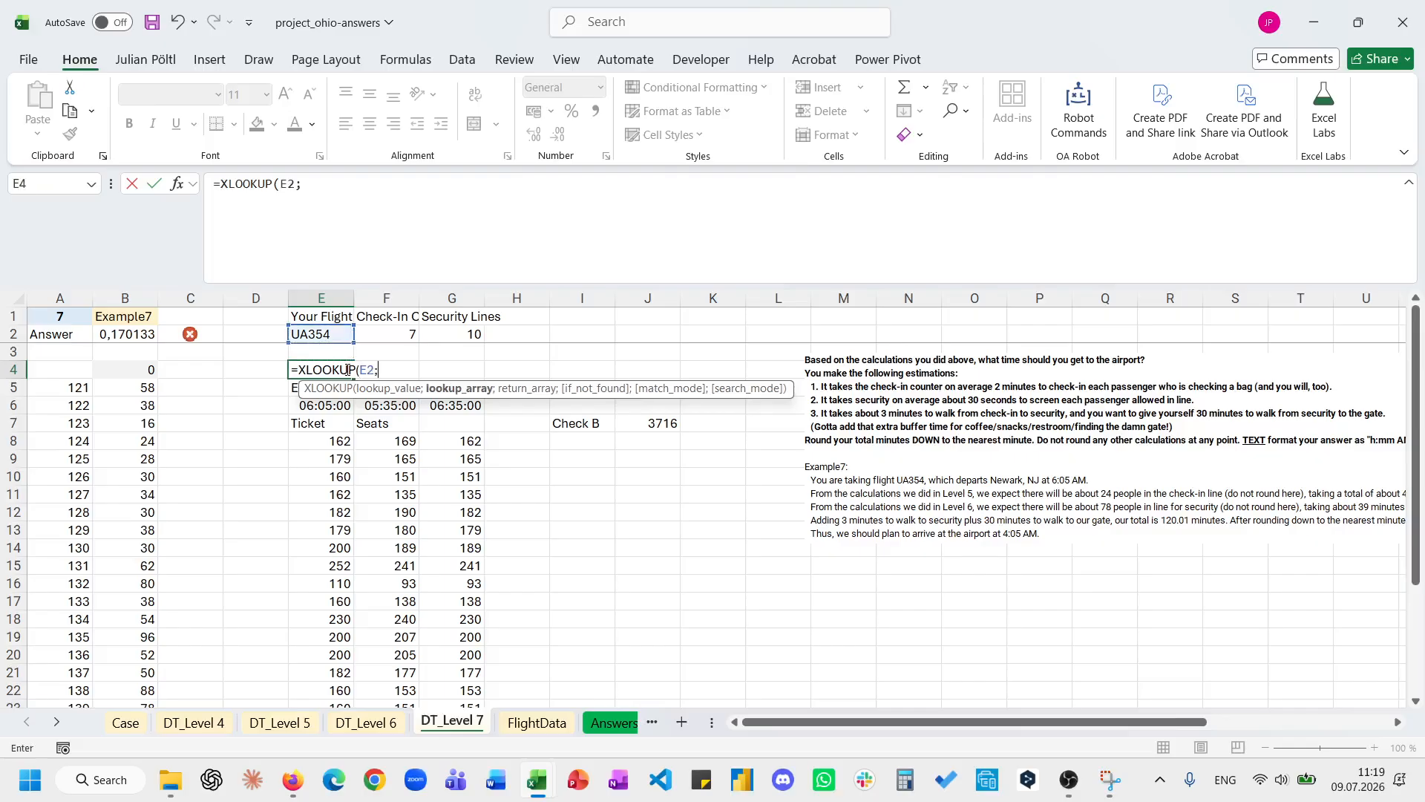
pyautogui.click(536, 722)
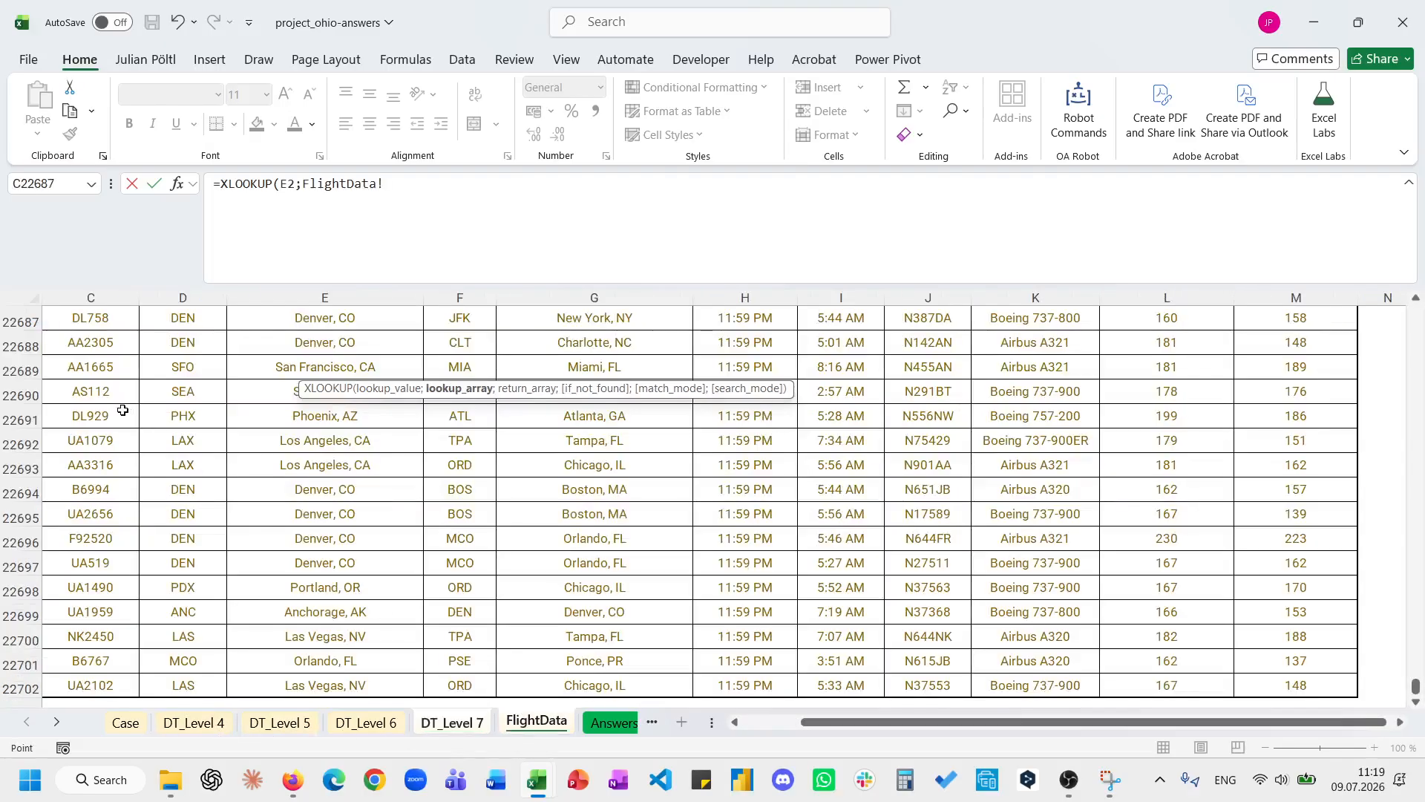
pyautogui.click(191, 422)
pyautogui.press('Left')
pyautogui.hotkey('ctrl', 'Up')
pyautogui.press('Down')
pyautogui.hotkey('ctrl', 'shift', 'Down')
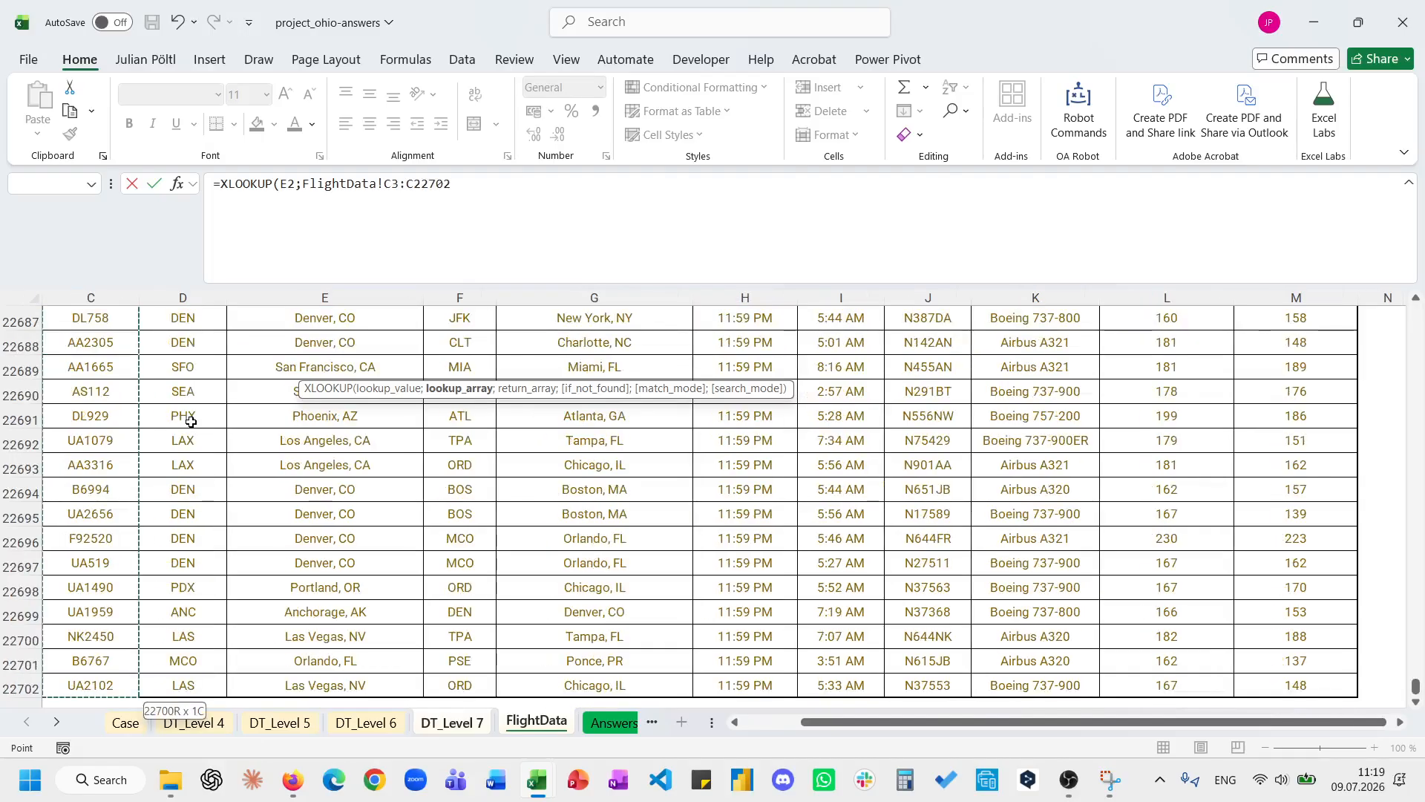
pyautogui.press('F4')
pyautogui.write(';')
# Complete the XLOOKUP in E4 with the airline column FlightData!$B$3:$B$22702 as the return array.
pyautogui.scroll(1, 191, 422)
pyautogui.click(190, 421)
pyautogui.keyDown('ctrl'); pyautogui.scroll(-1, 156, 413); pyautogui.keyUp('ctrl')
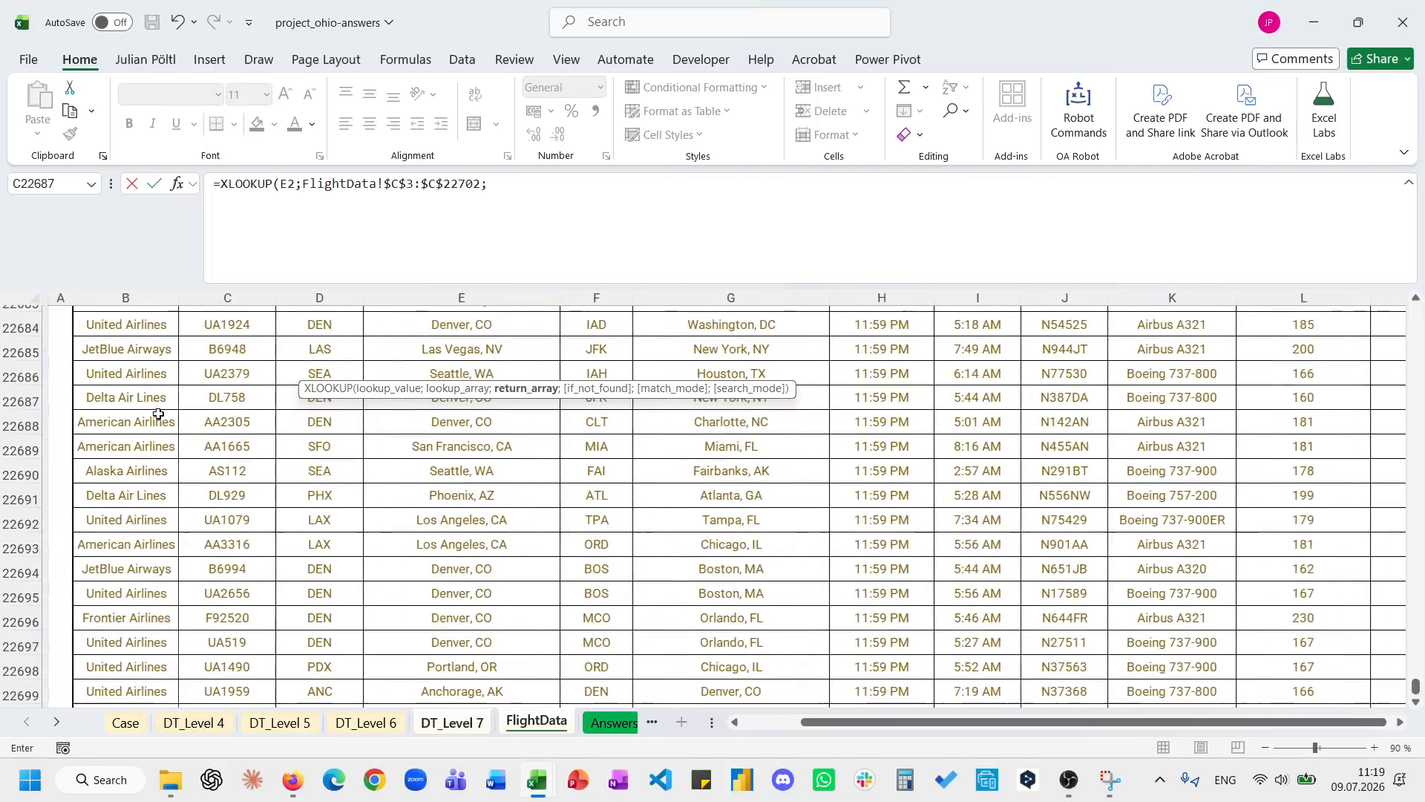
pyautogui.click(147, 414)
pyautogui.hotkey('ctrl', 'Up')
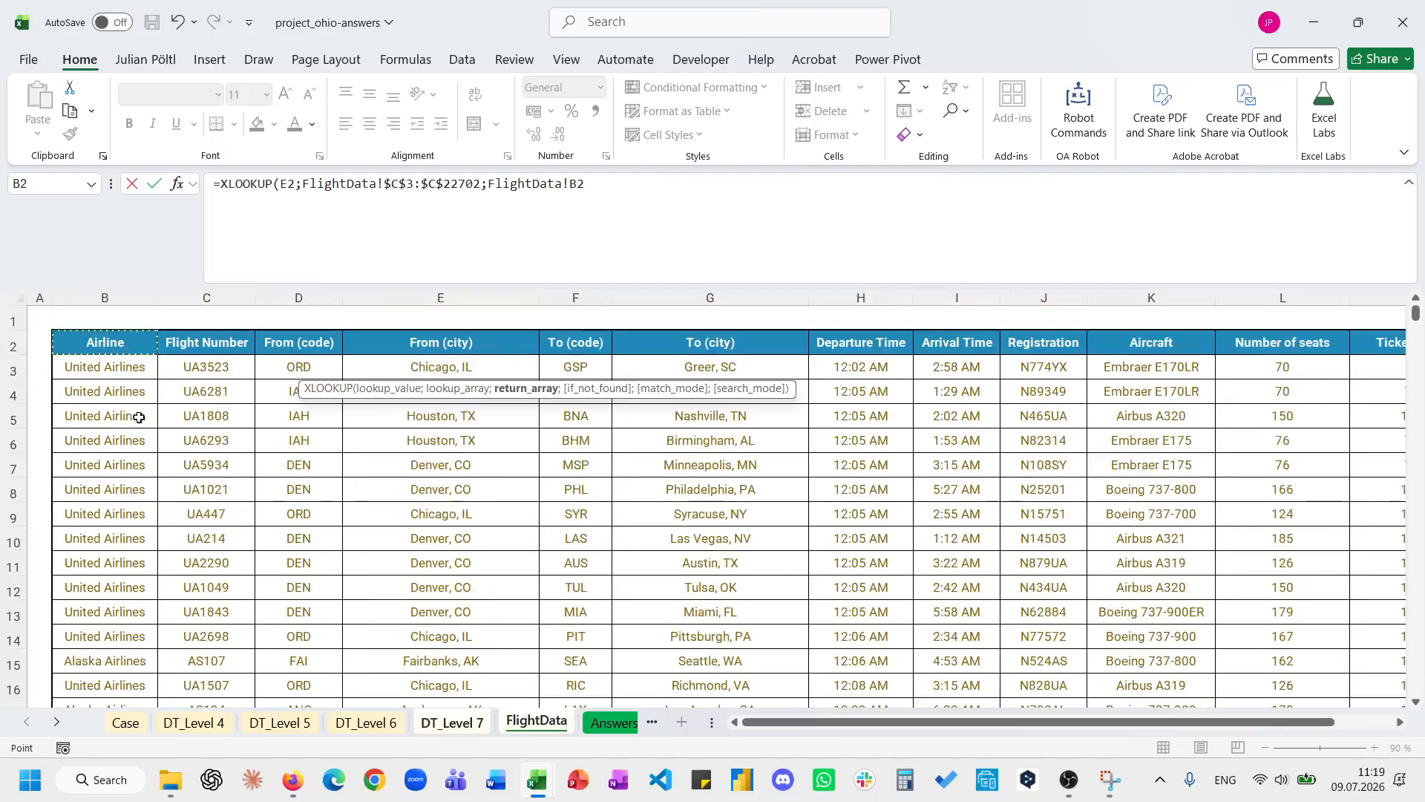
pyautogui.press('Down')
pyautogui.hotkey('ctrl', 'shift', 'Down')
pyautogui.press('F4')
pyautogui.press('Return')
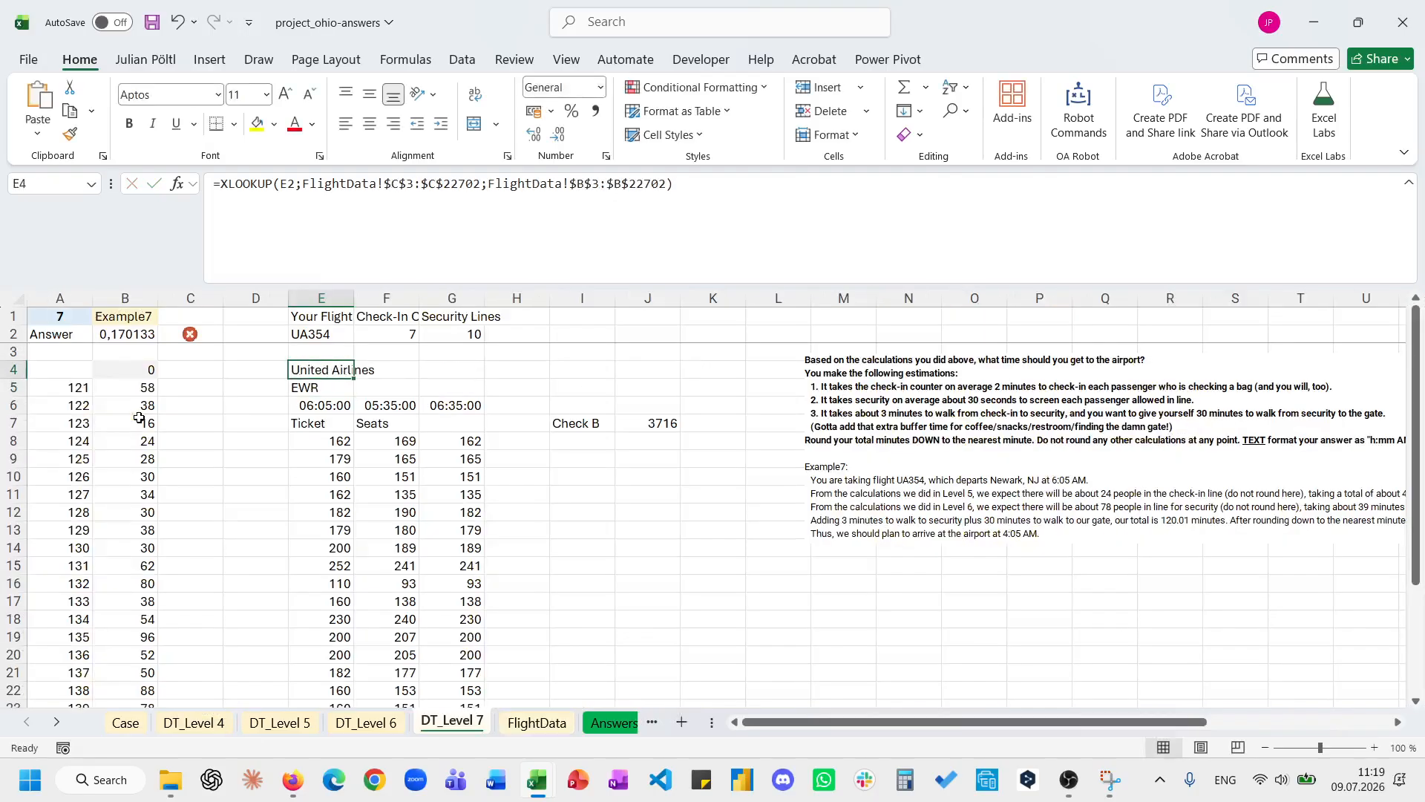
# Copy the full text of the FILTER formula in F8, leaving the cell itself unedited.
pyautogui.click(414, 440)
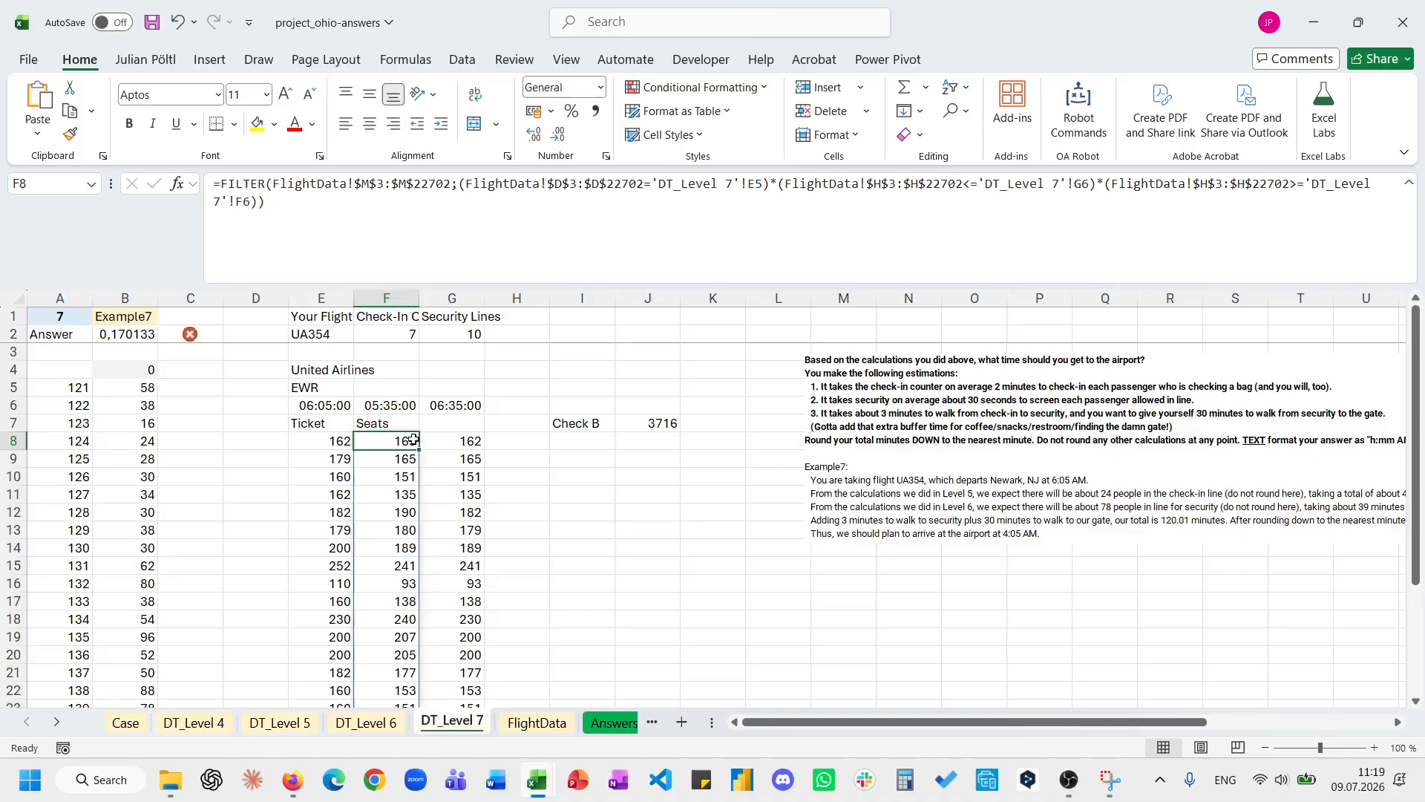
pyautogui.click(452, 195)
pyautogui.hotkey('ctrl', 'a')
pyautogui.hotkey('ctrl', 'c')
pyautogui.press('Escape')
# Replace the F8# reference inside the SUM in J7 with the copied FILTER formula, minus its extra equals sign.
pyautogui.press('Right')
pyautogui.press('Right')
pyautogui.press('Right')
pyautogui.press('Right')
pyautogui.press('Right')
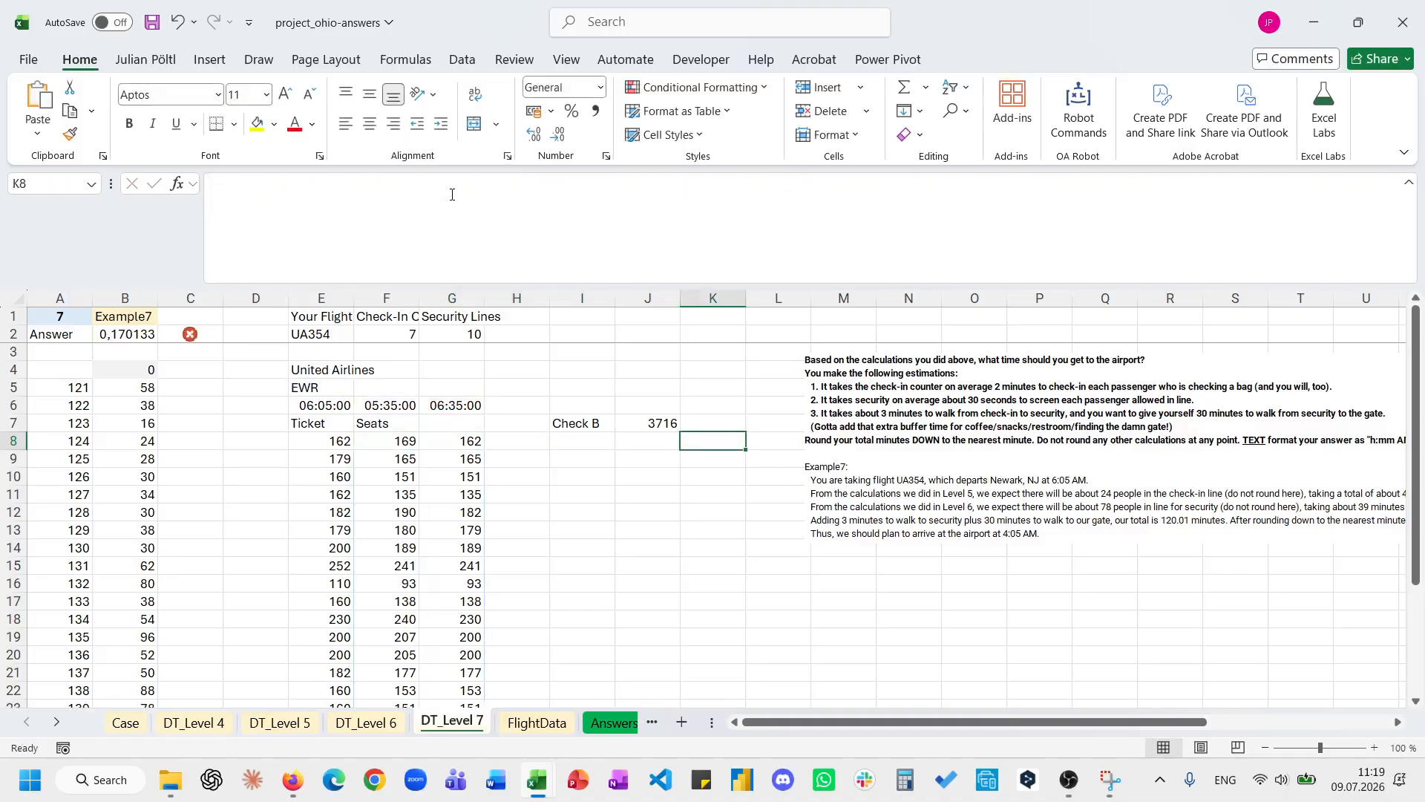
pyautogui.press('Up')
pyautogui.press('Left')
pyautogui.click(452, 195)
pyautogui.hotkey('ctrl', 'a')
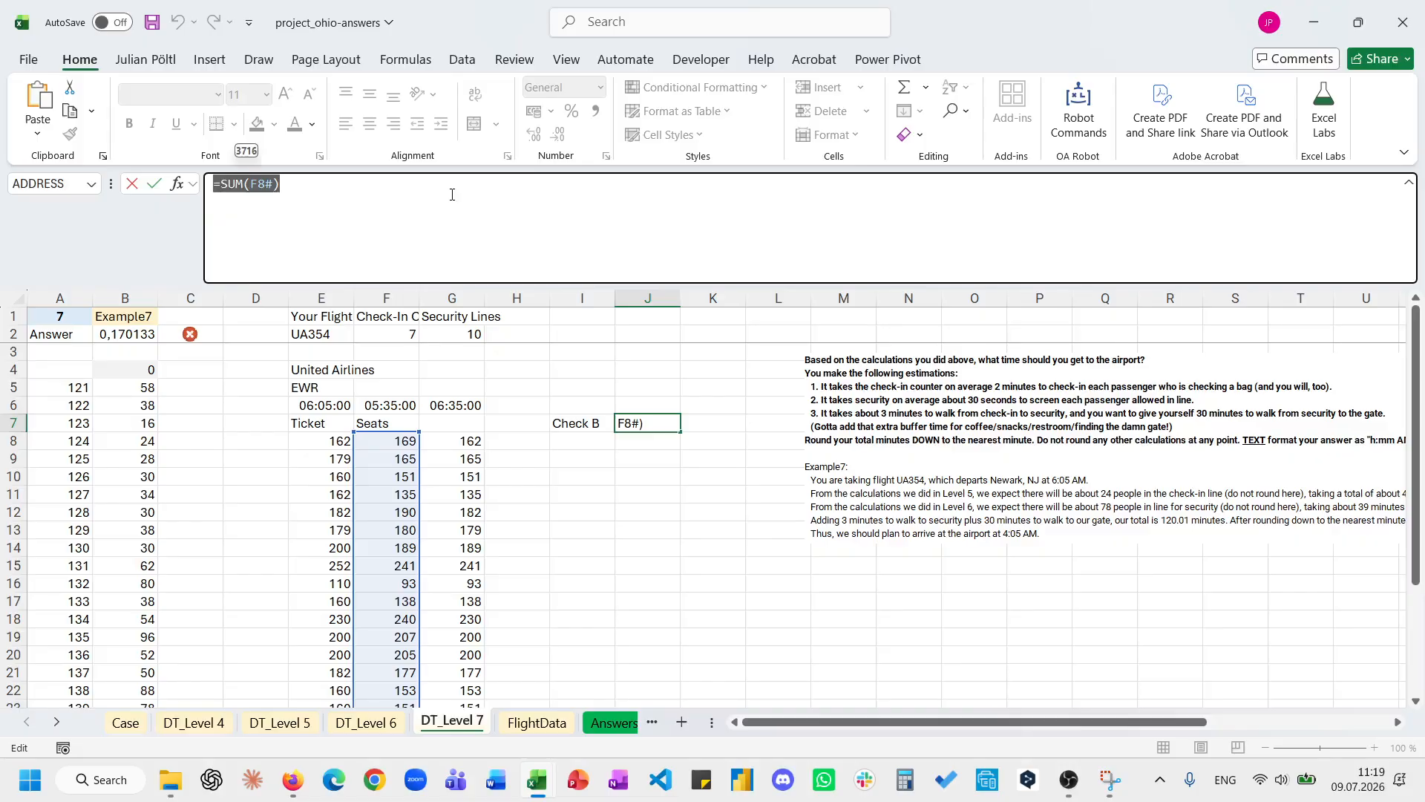
pyautogui.doubleClick(260, 184)
pyautogui.hotkey('ctrl', 'v')
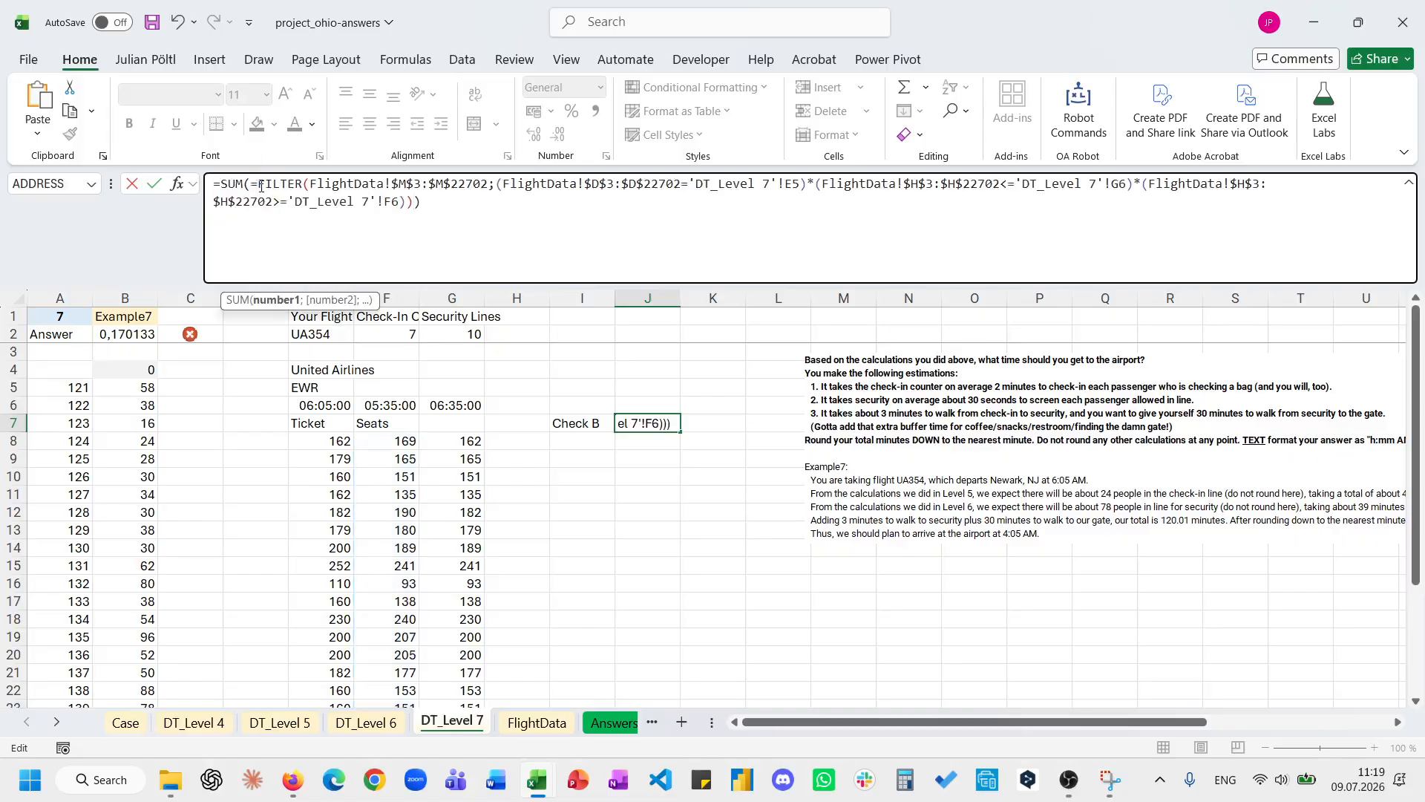
pyautogui.click(260, 186)
pyautogui.press('BackSpace')
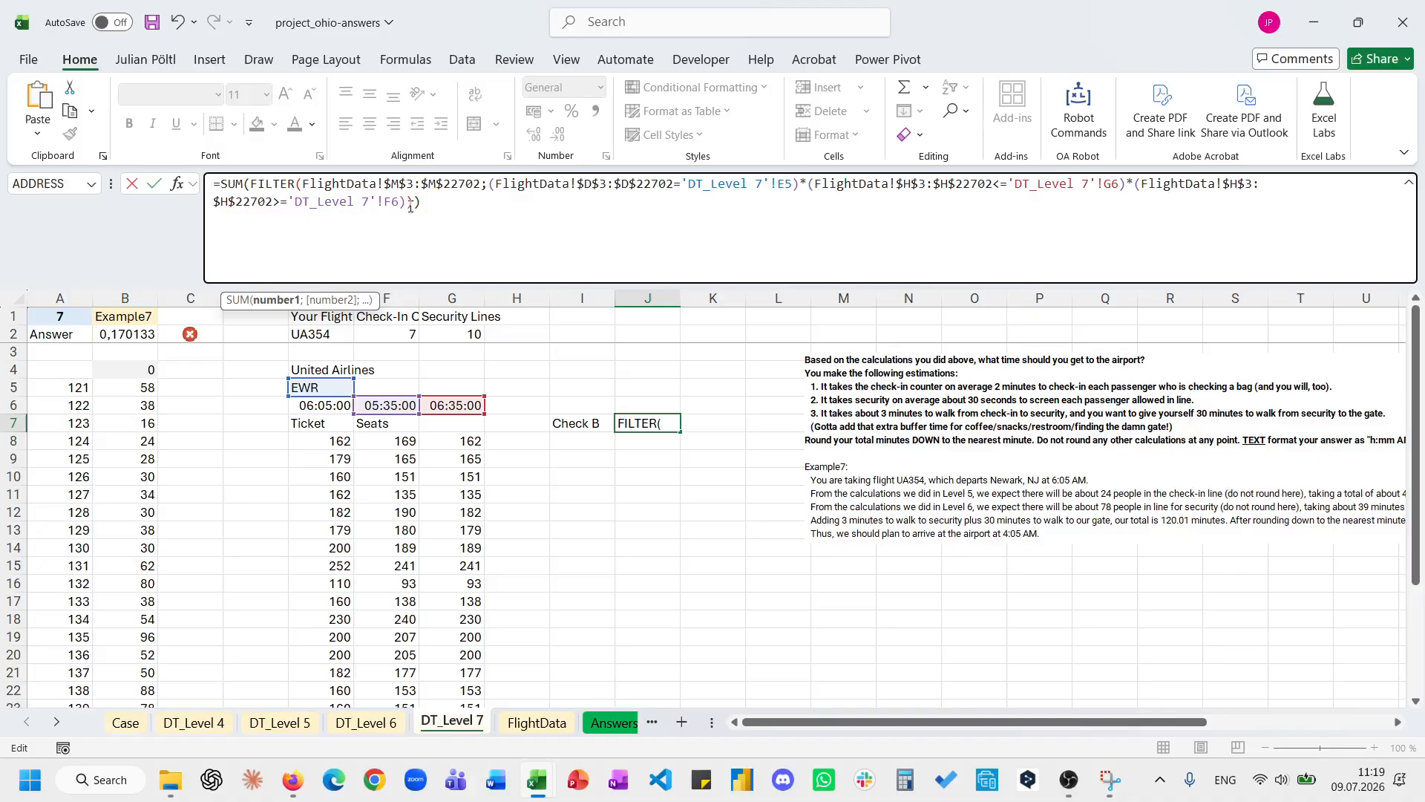
# Try to limit the J7 sum to the flight's airline by adding *(FlightData!$B$3:$B$22702='DT_Level 7'!E4) after the time condition.
pyautogui.click(417, 205)
pyautogui.click(523, 721)
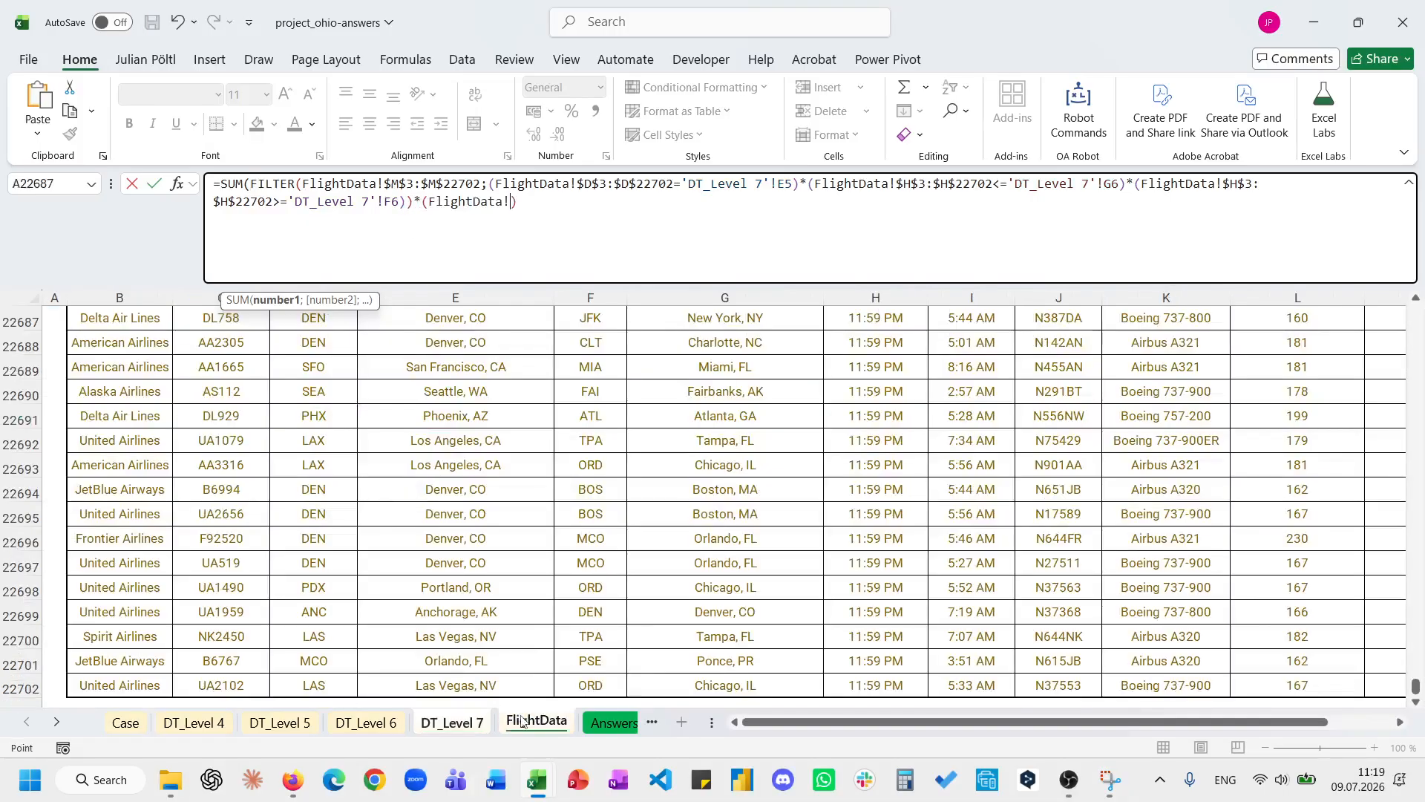
pyautogui.click(131, 509)
pyautogui.hotkey('ctrl', 'Up')
pyautogui.hotkey('ctrl', 'shift', 'Down')
pyautogui.press('Down')
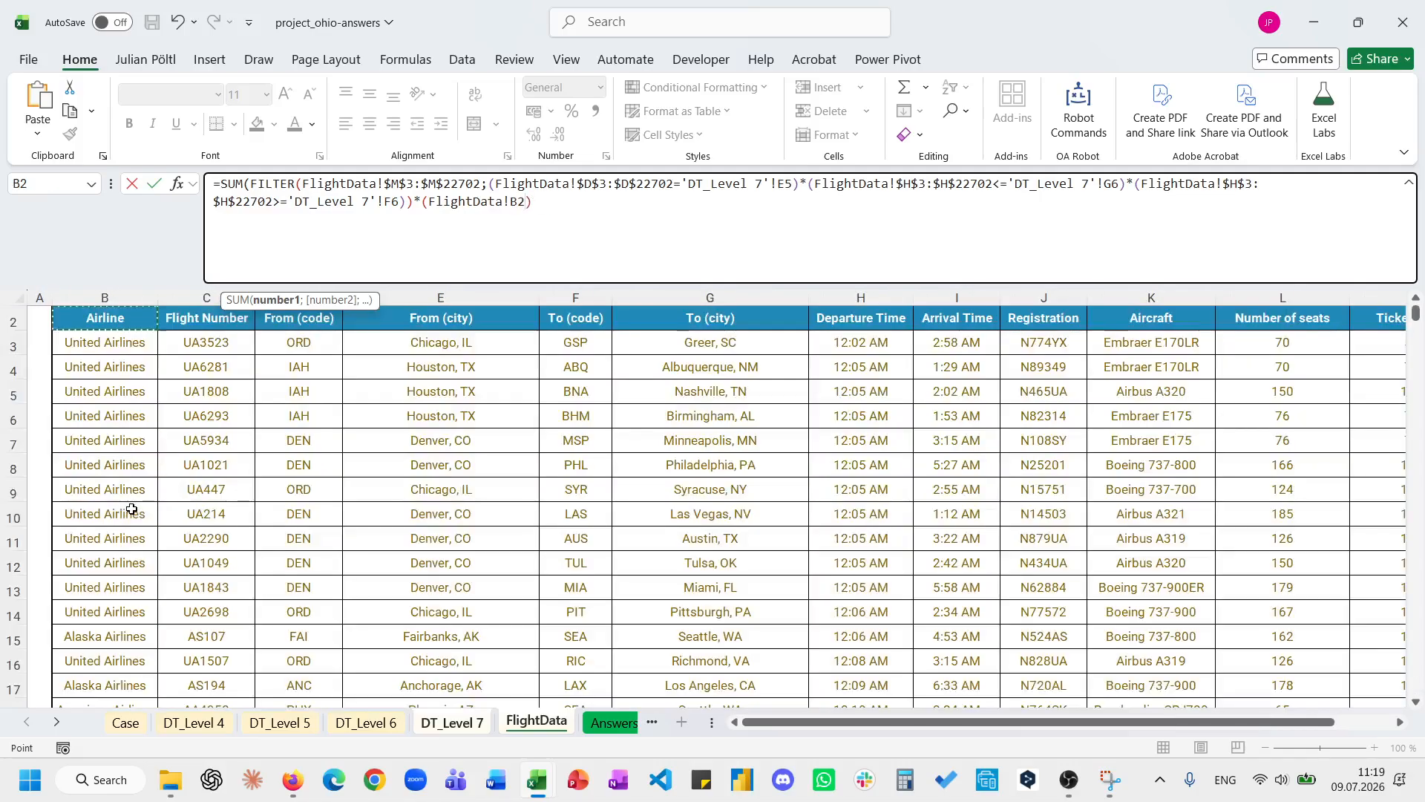
pyautogui.hotkey('ctrl', 'shift', 'Down')
pyautogui.press('F4')
pyautogui.write('=')
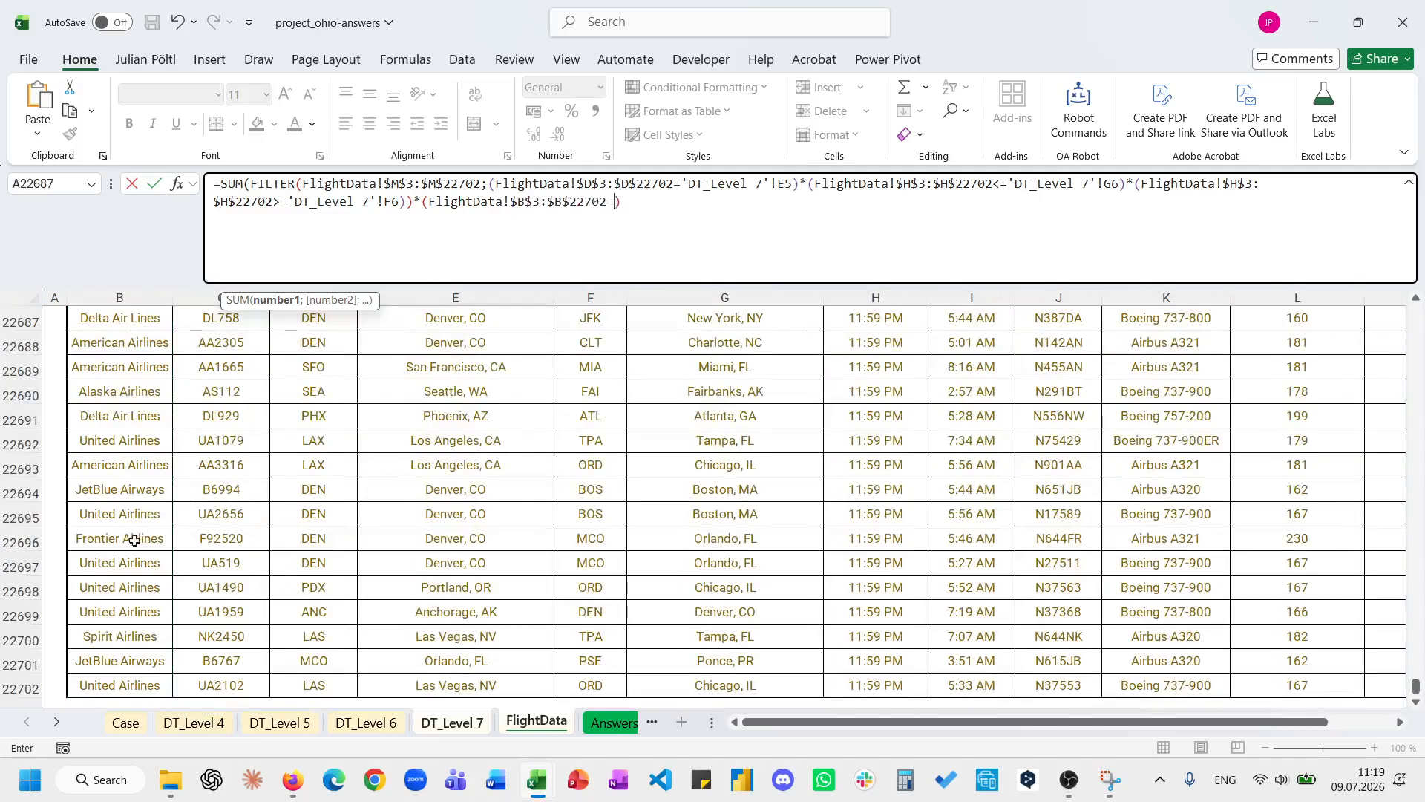
pyautogui.click(452, 721)
pyautogui.click(331, 369)
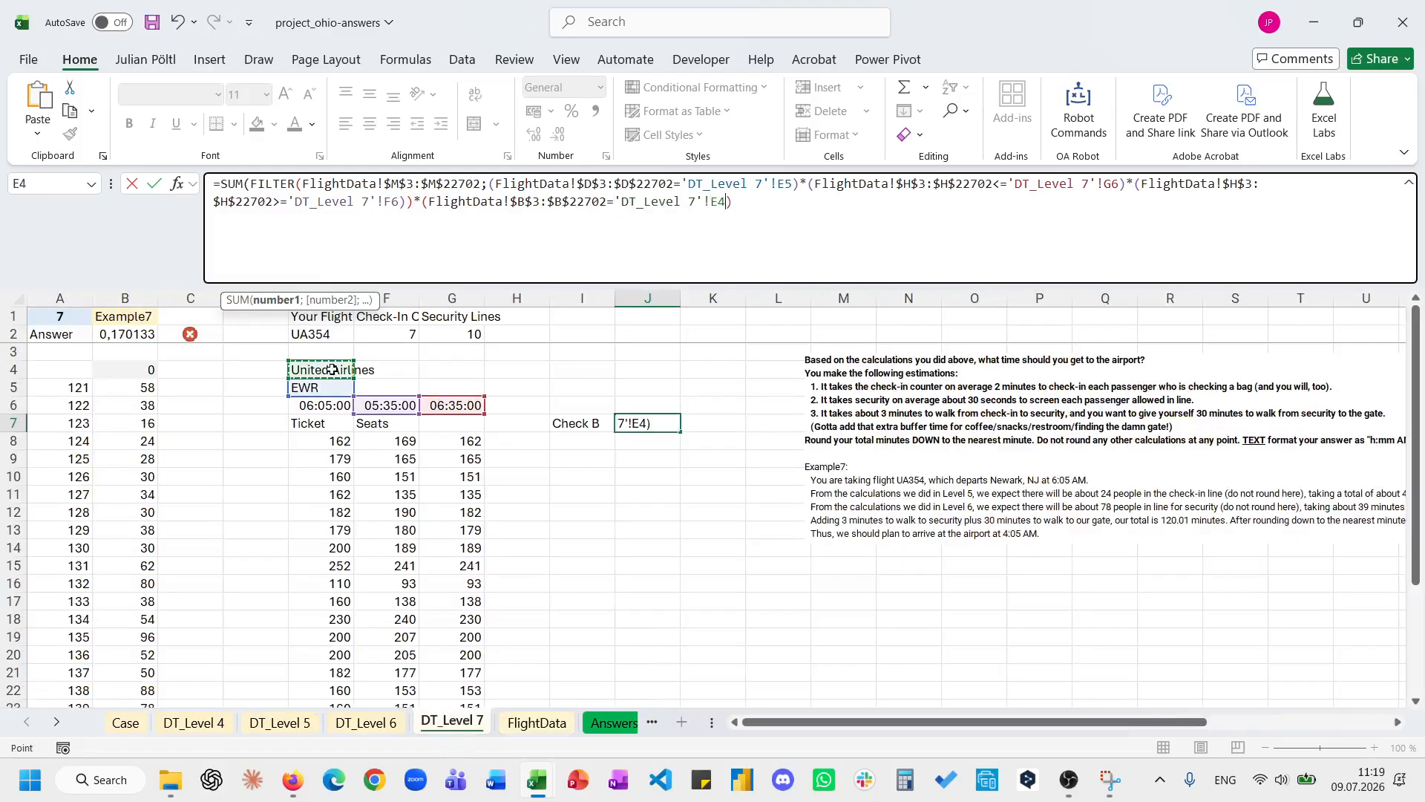
pyautogui.write(')')
pyautogui.press('Return')
pyautogui.press('Up')
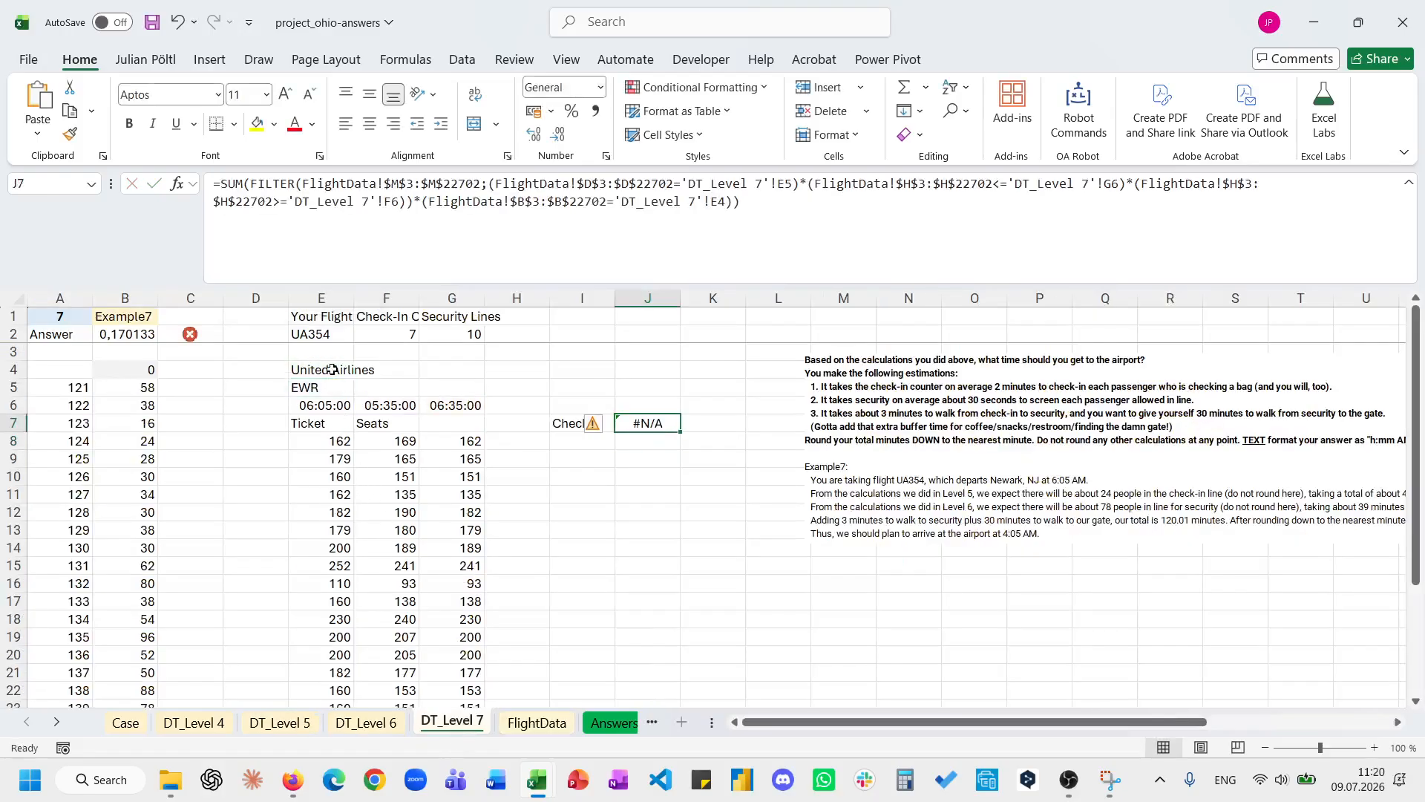
# Move the closing parenthesis in the J7 formula so the airline condition (FlightData!$B$3:$B$22702='DT_Level 7'!E4) sits inside the FILTER's include argument.
pyautogui.click(673, 251)
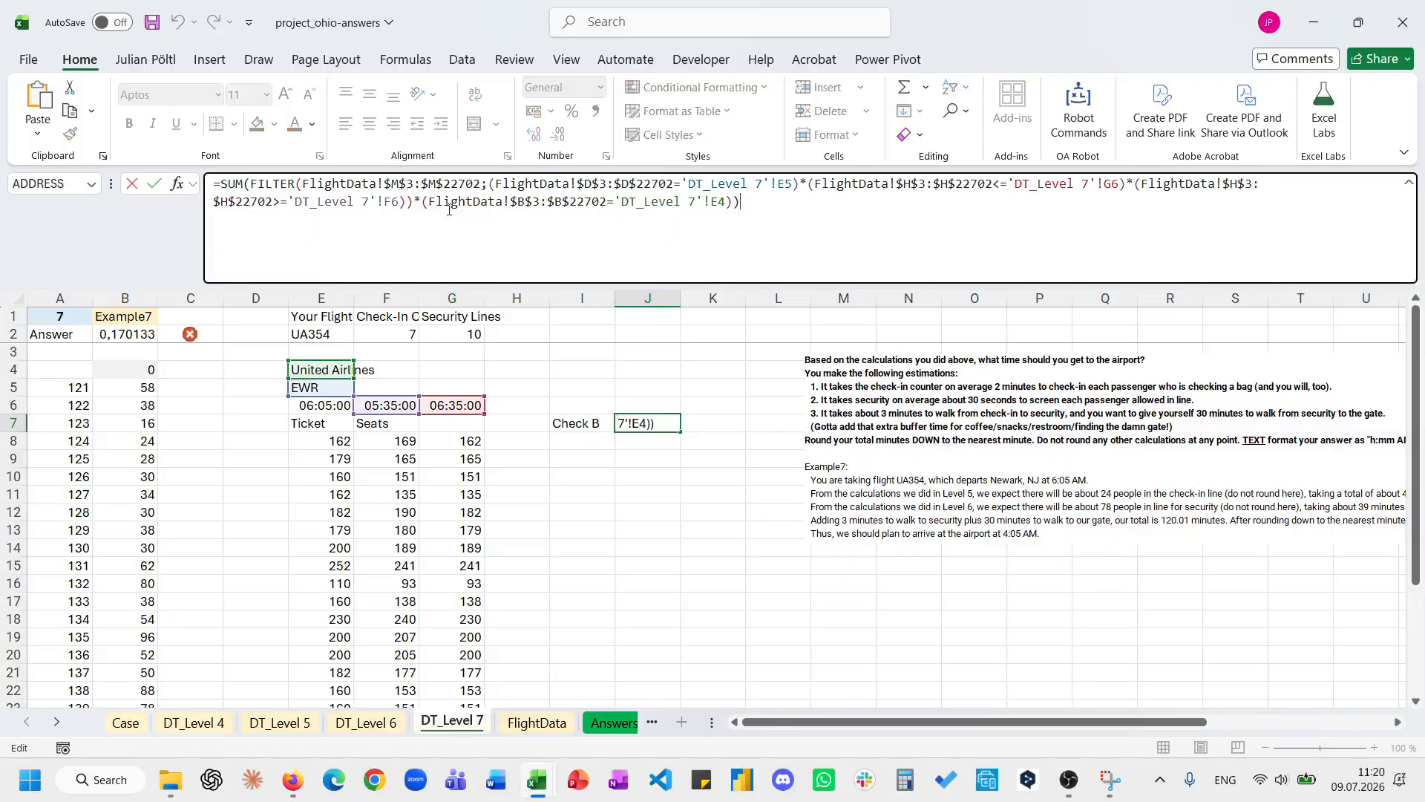
pyautogui.click(417, 207)
pyautogui.press('BackSpace')
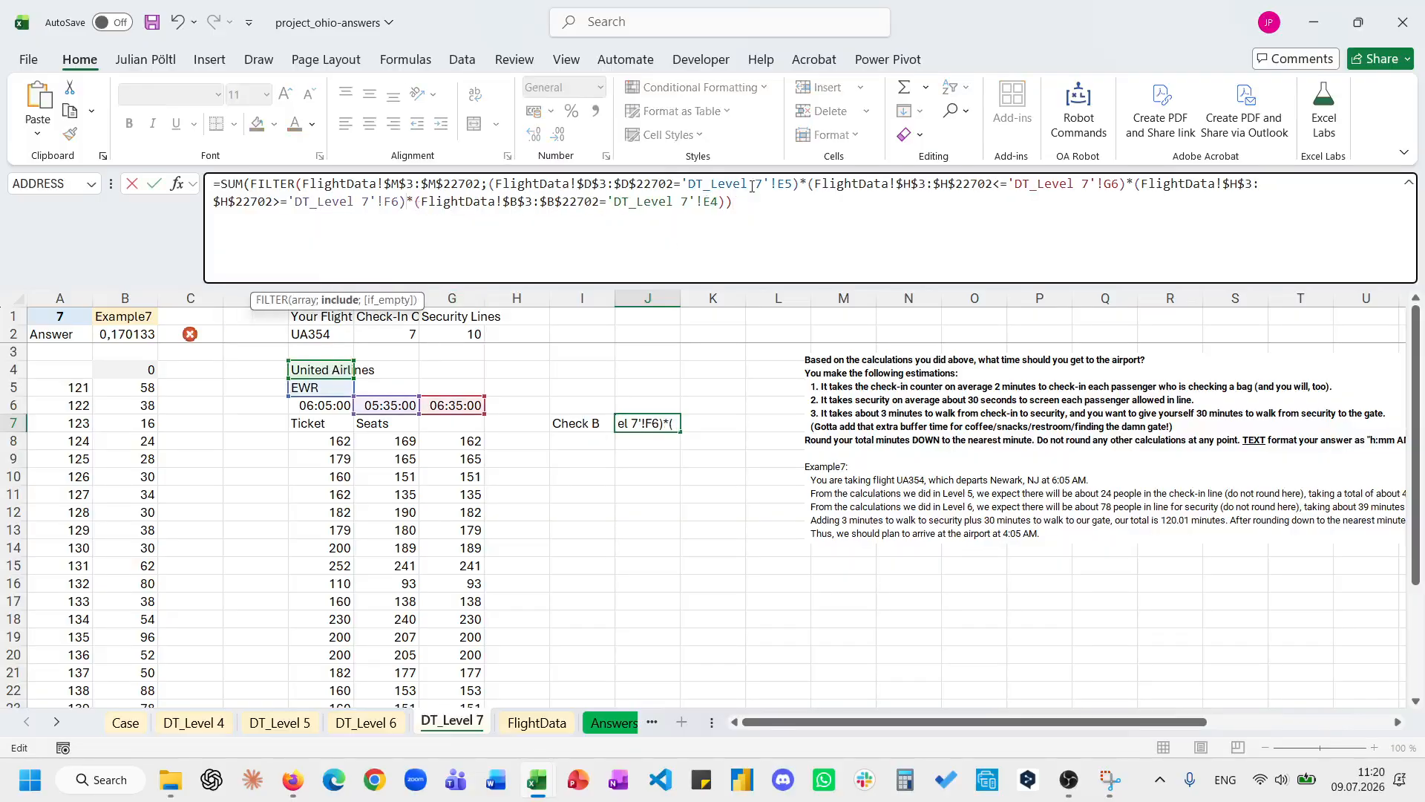
pyautogui.click(725, 200)
pyautogui.write(')')
pyautogui.press('Up')
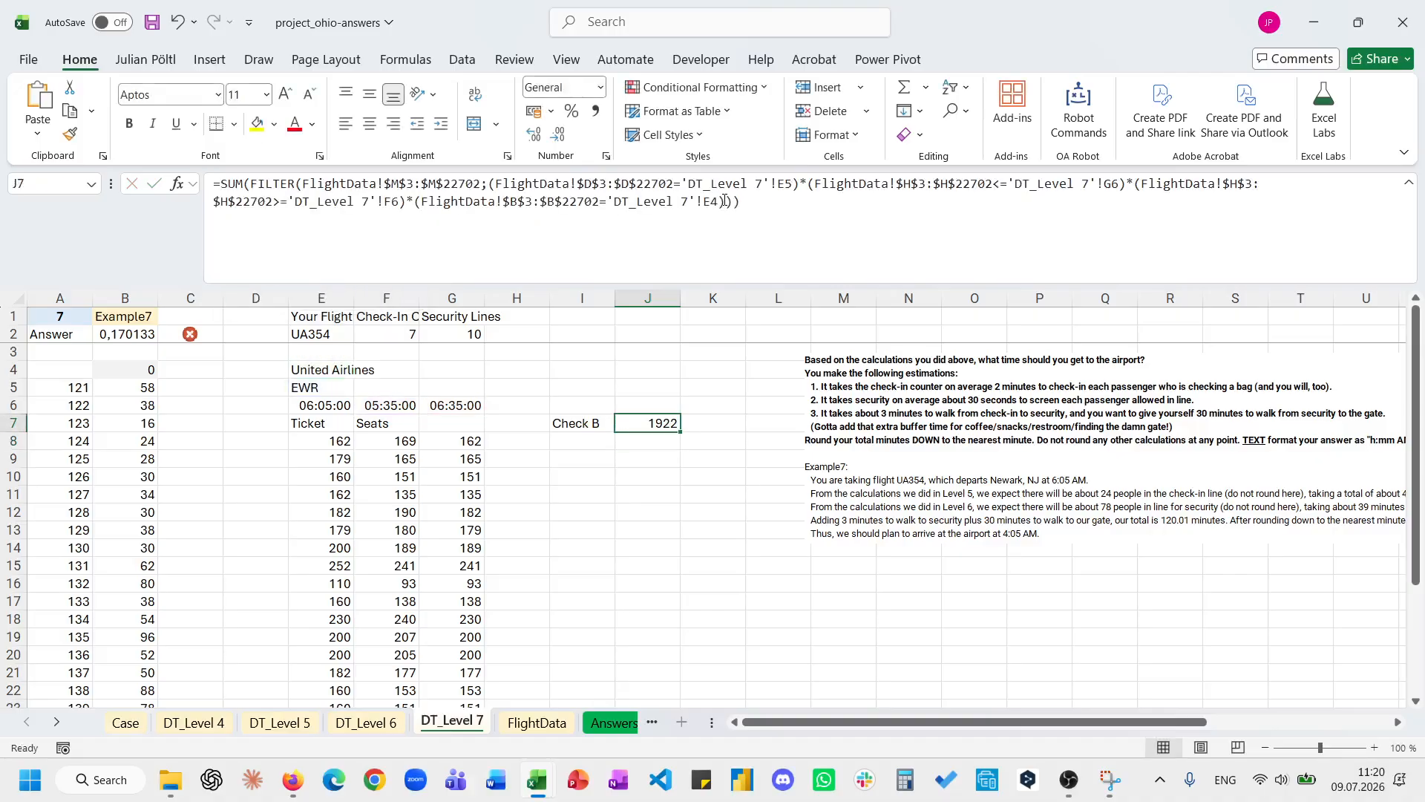
# Subtract 1 from the SUM(FILTER()) result at the end of the J7 formula.
pyautogui.hscroll(3, 823, 556)
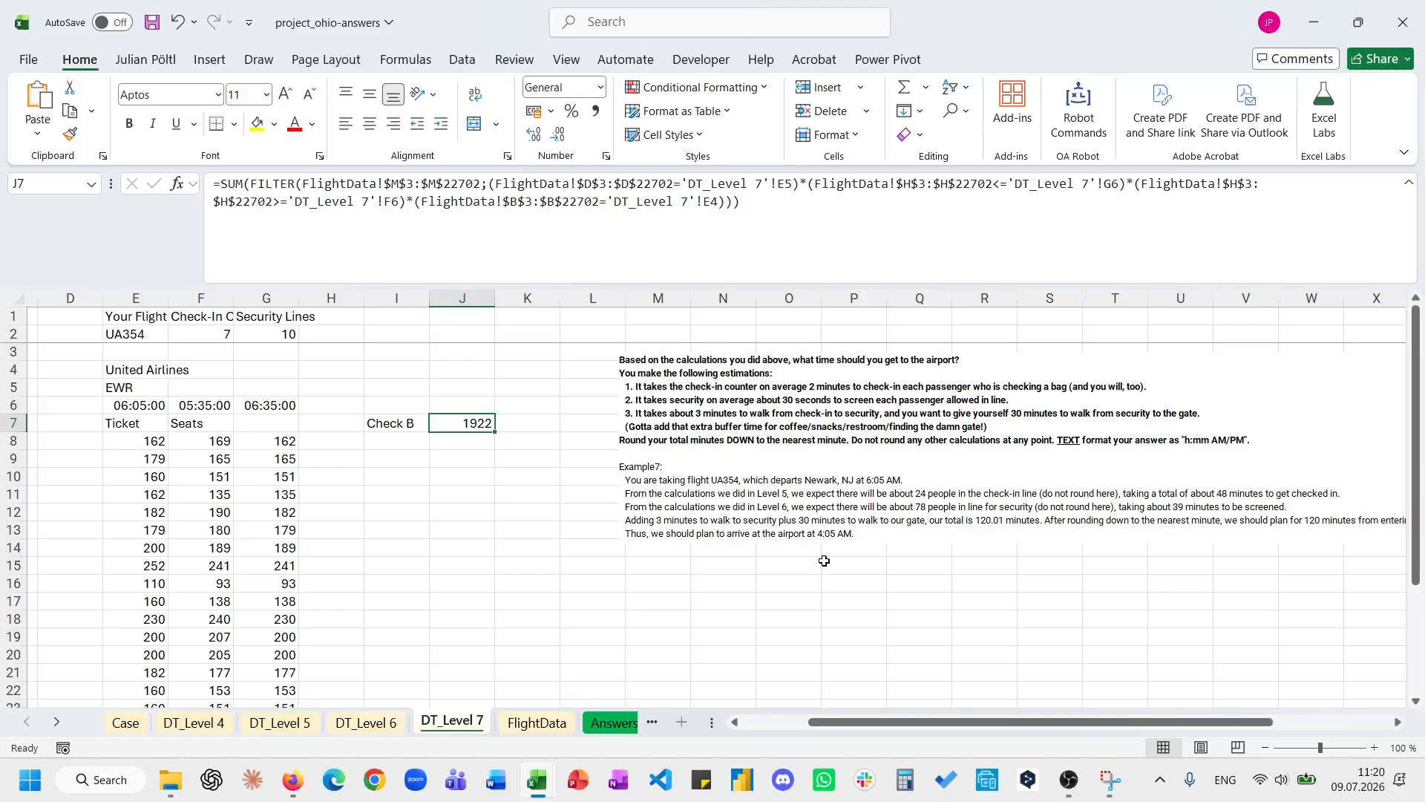
pyautogui.click(776, 226)
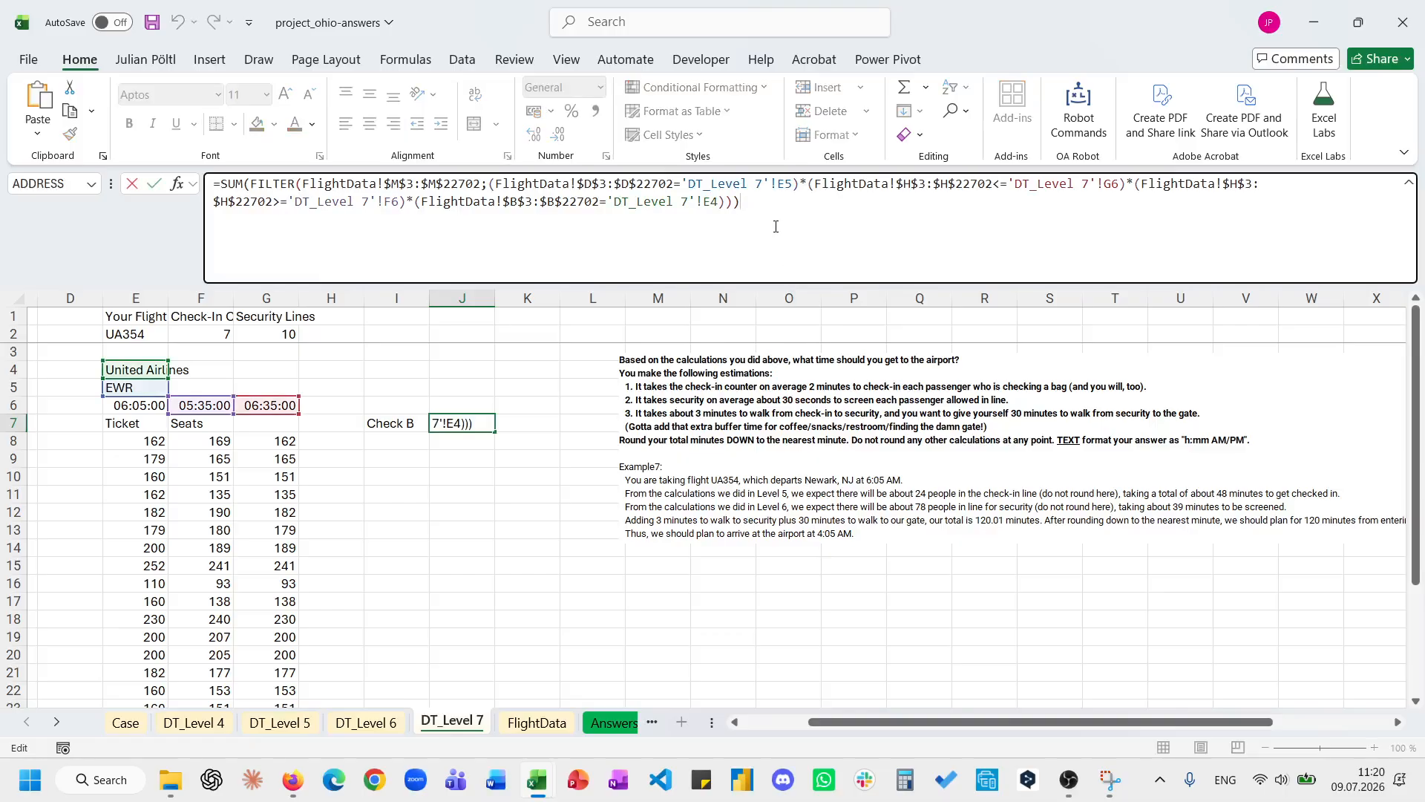
pyautogui.press('Tab')
pyautogui.write('=')
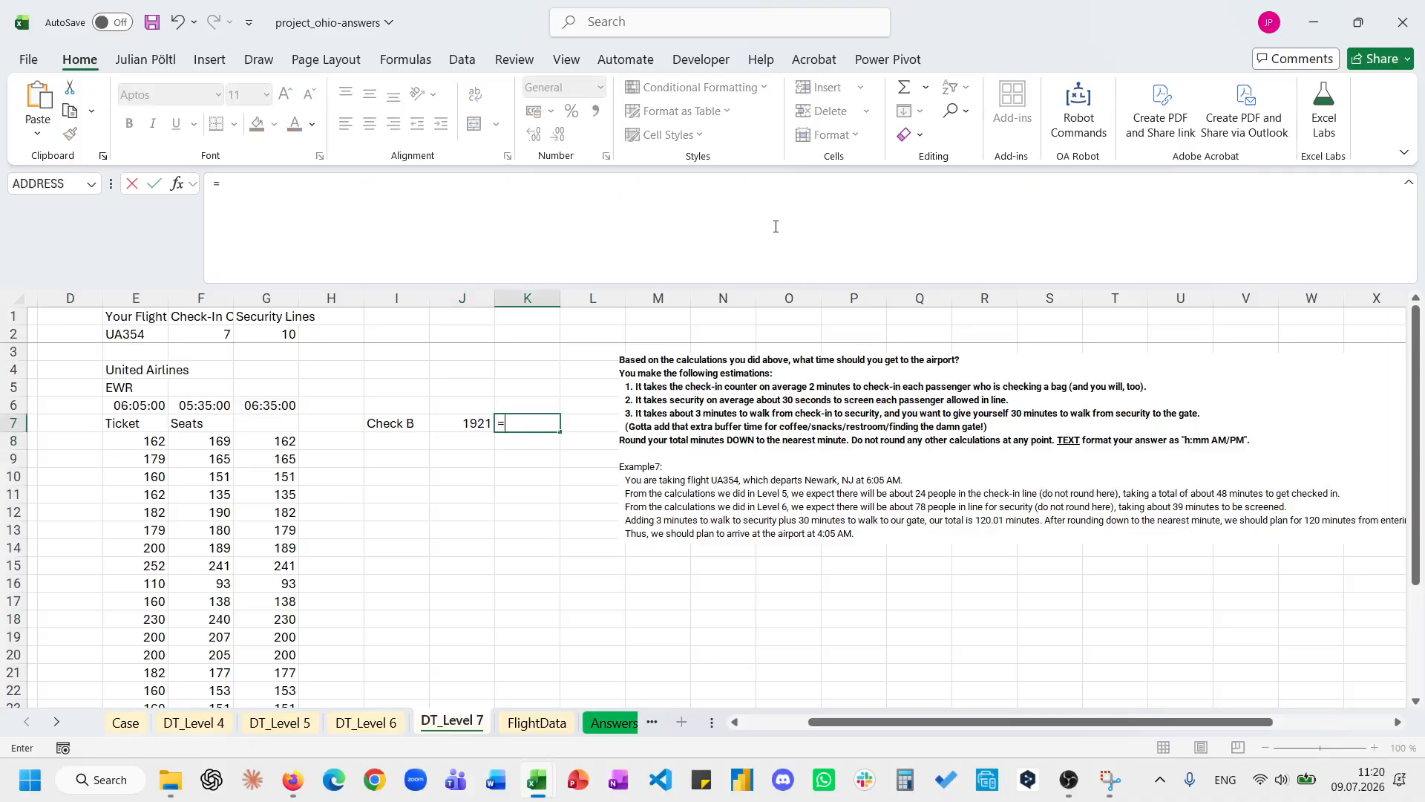
pyautogui.write('J7/')
pyautogui.press('Escape')
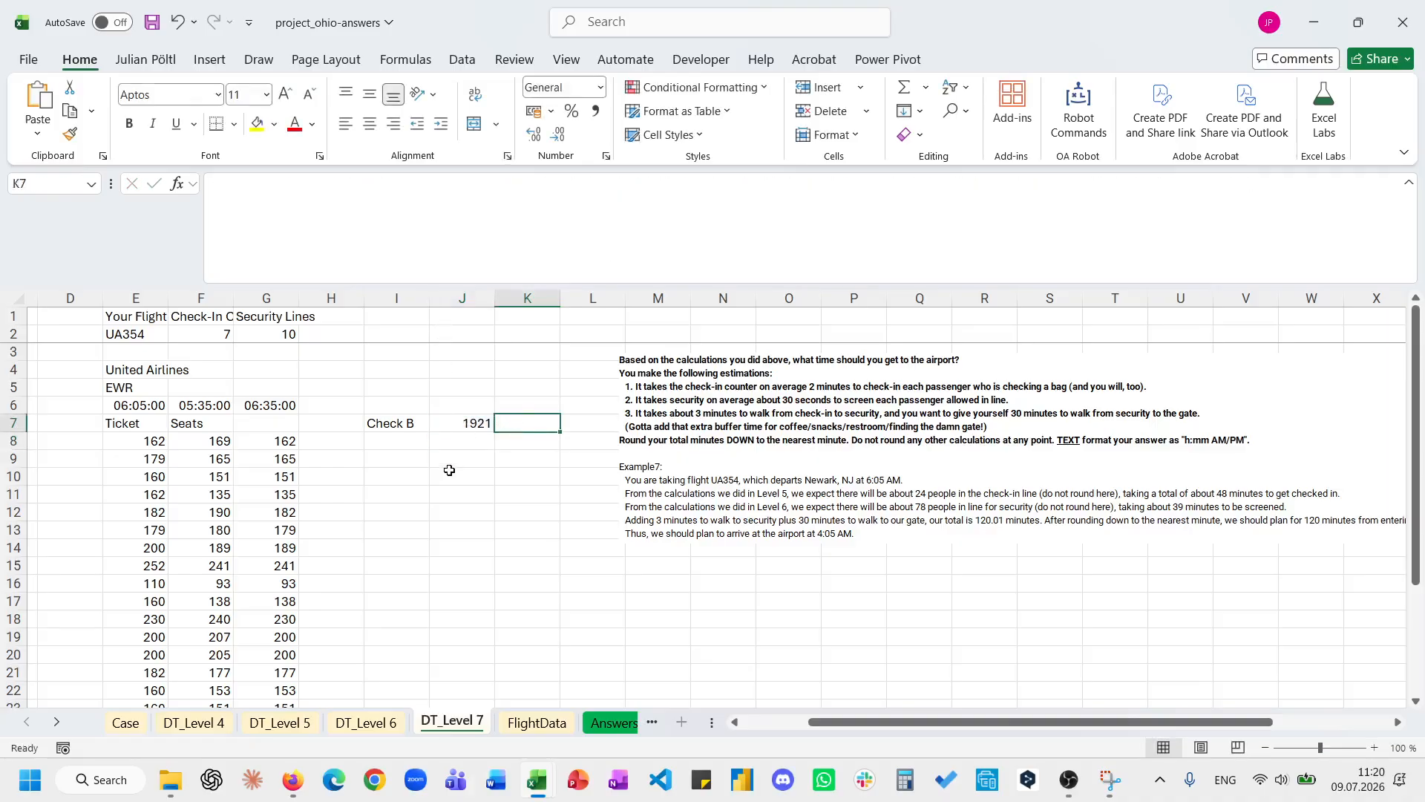
# Review the Level 4 and Level 5 sheets, and calculate the check-in queue in DT_Level 7 cell K7 as =J7*35%*25%.
pyautogui.click(193, 722)
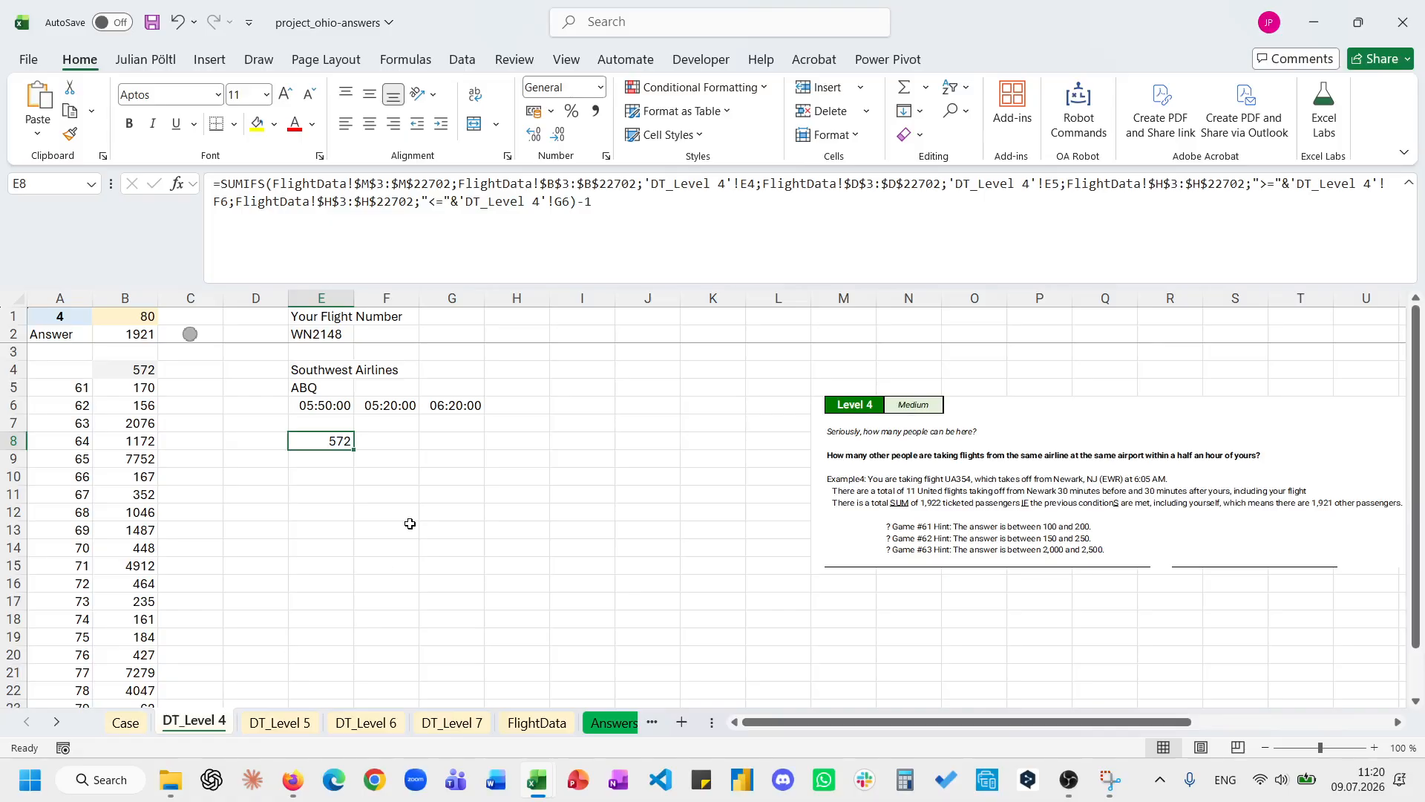
pyautogui.click(280, 722)
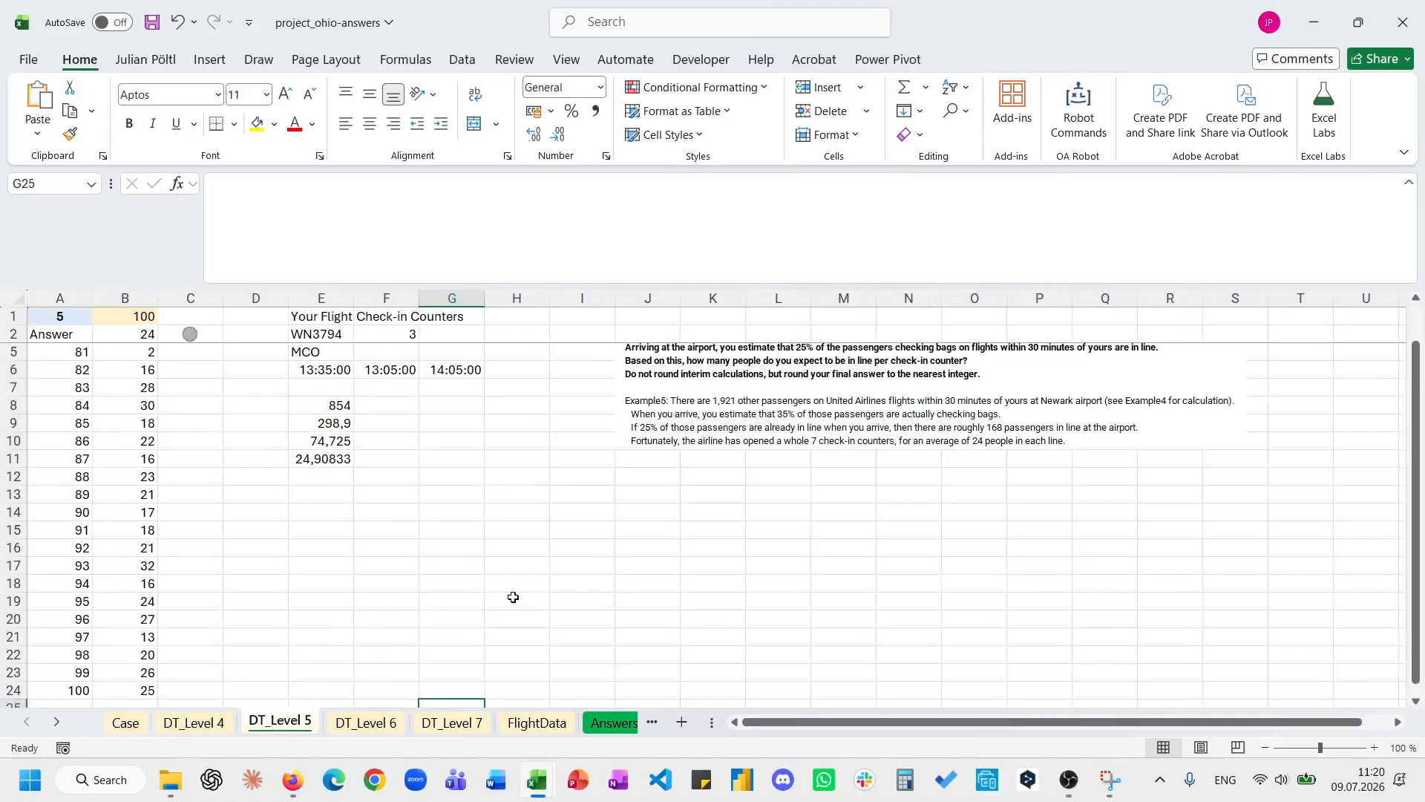
pyautogui.scroll(1, 513, 597)
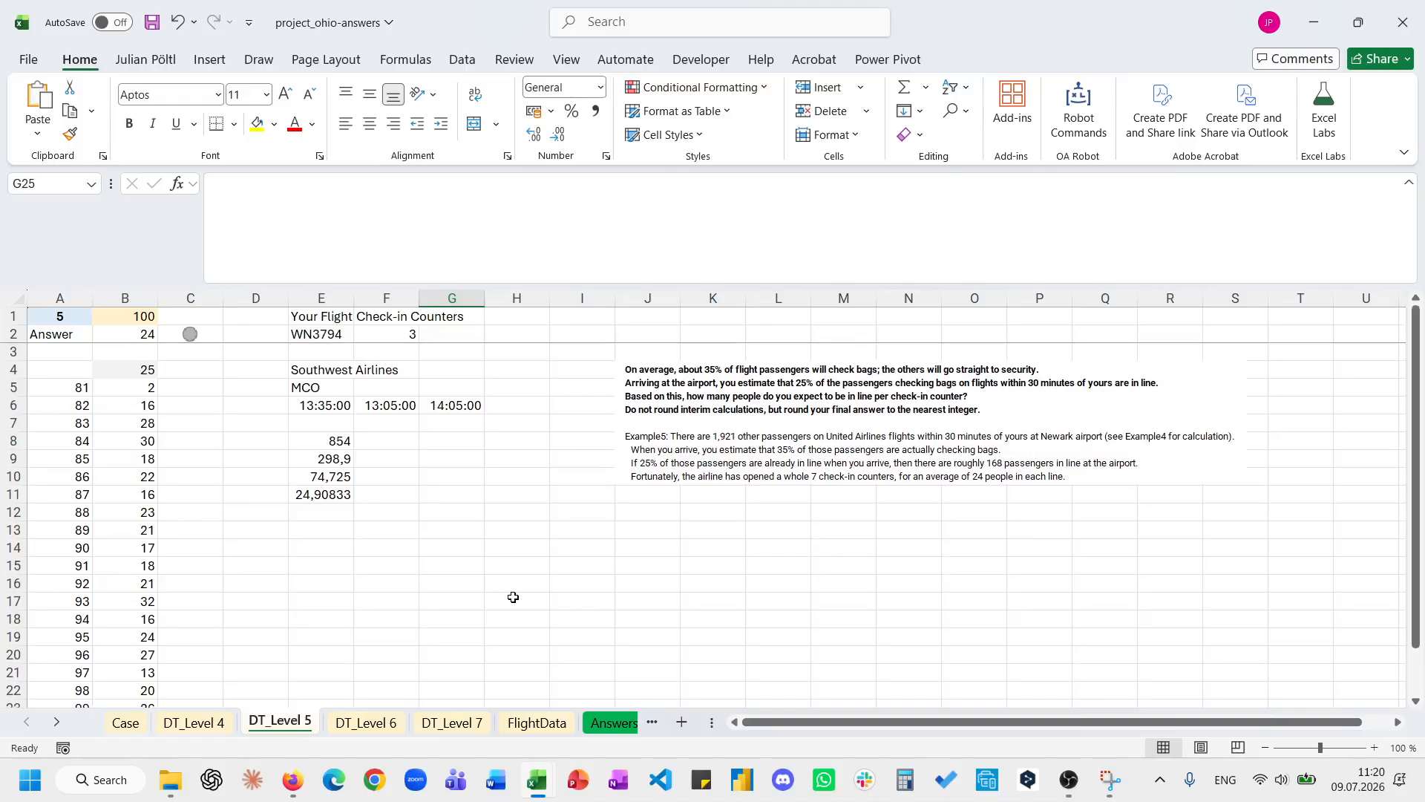
pyautogui.click(436, 730)
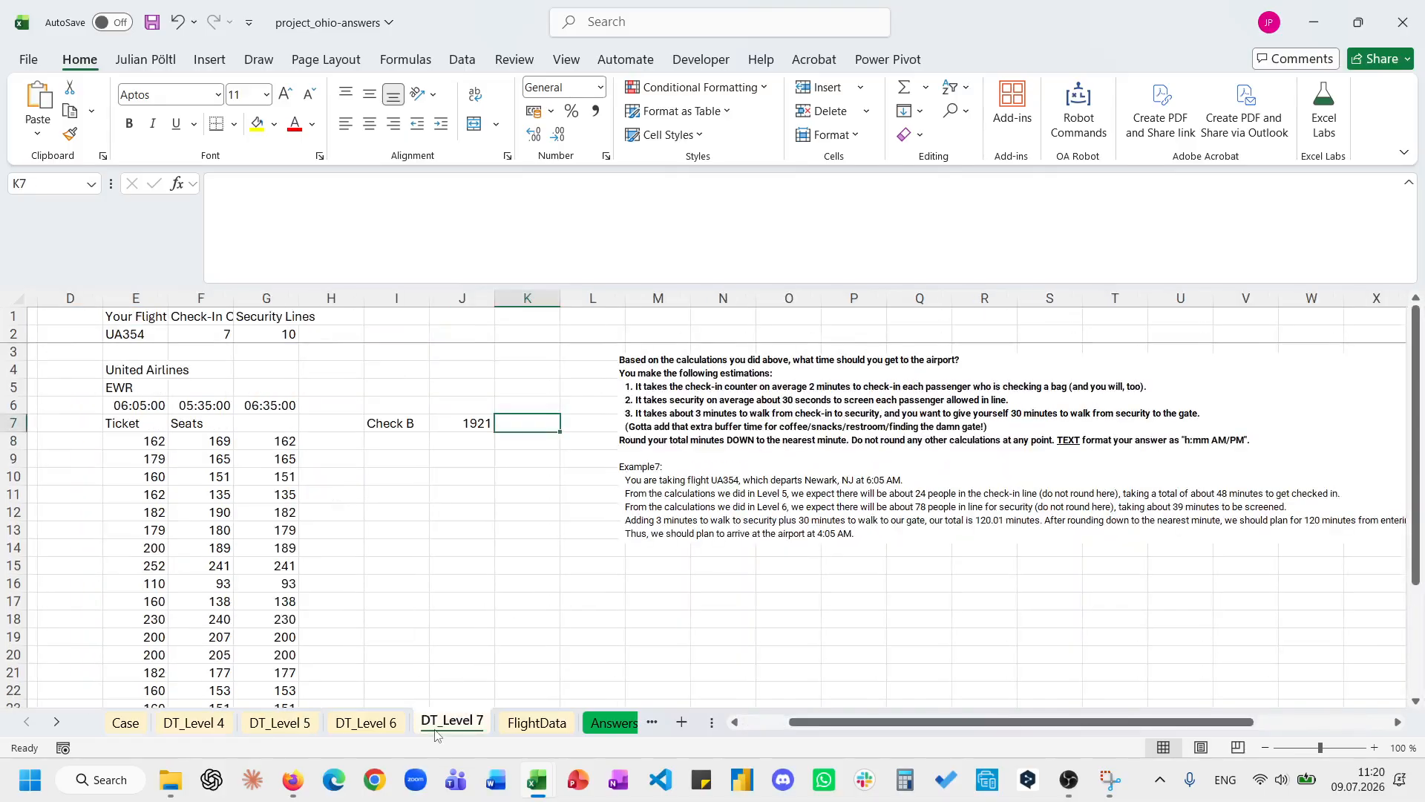
pyautogui.write('=')
pyautogui.click(478, 426)
pyautogui.write('*35%*25%')
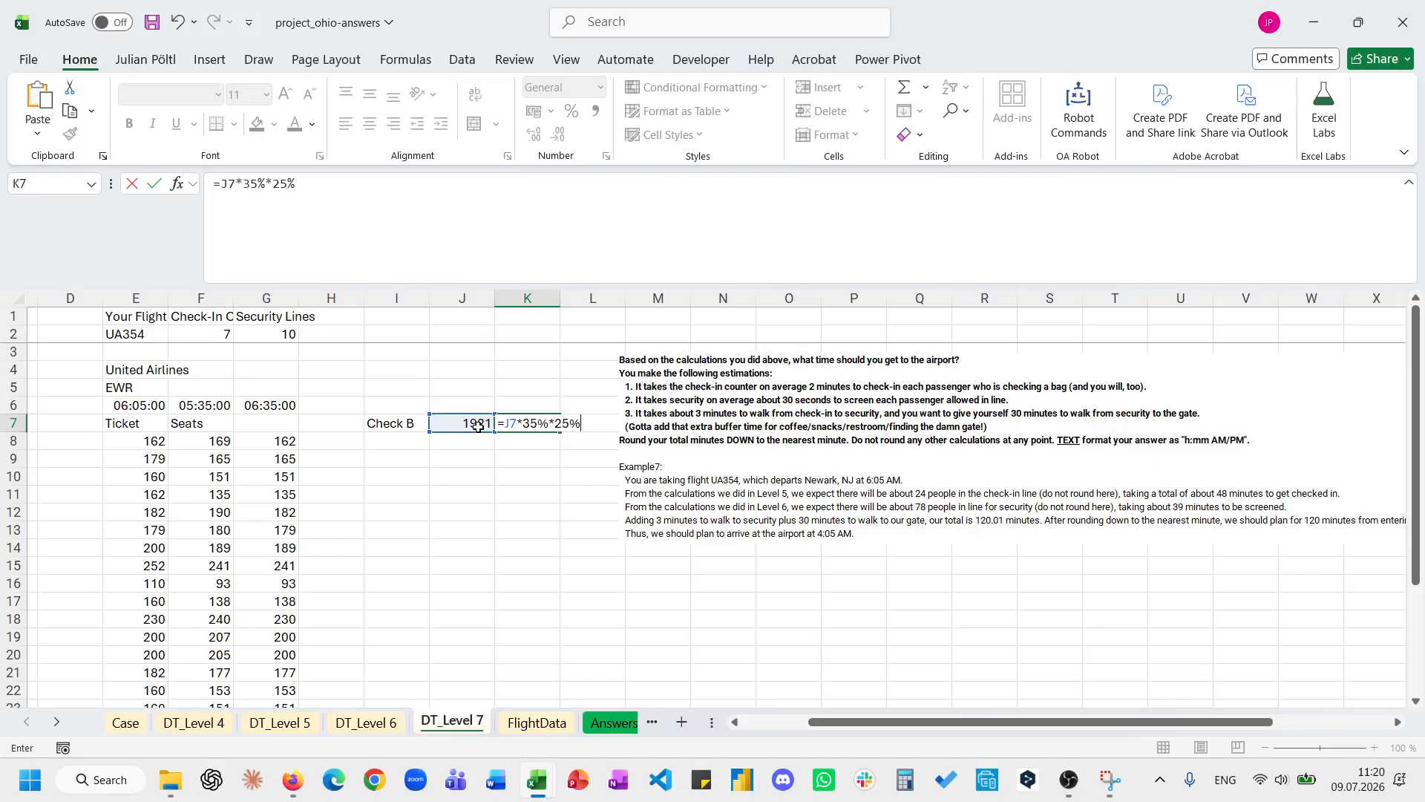
pyautogui.press('Return')
# Calculate the people per check-in counter in L7 by dividing K7 by the counter count in F2.
pyautogui.write('=')
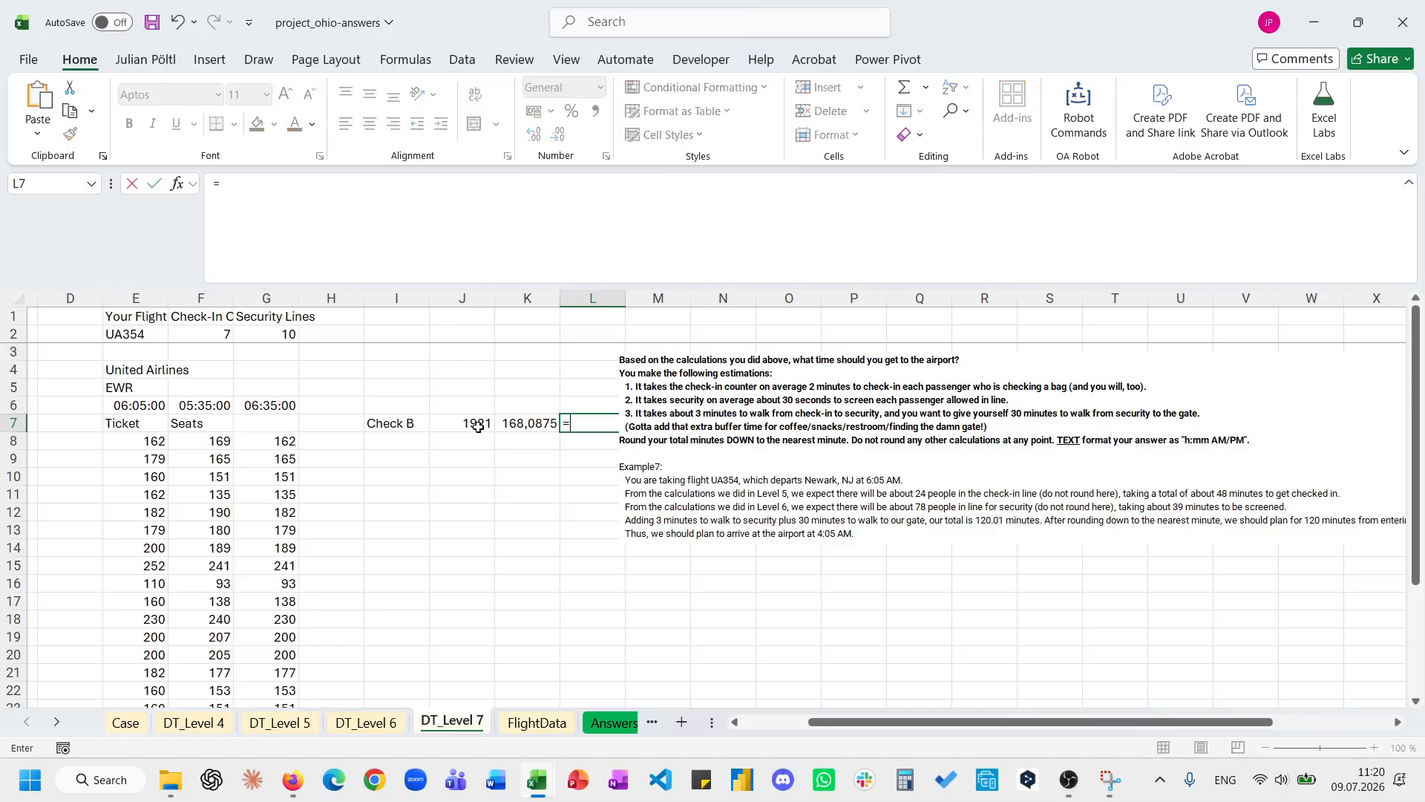
pyautogui.press('Left')
pyautogui.write('/')
pyautogui.click(215, 332)
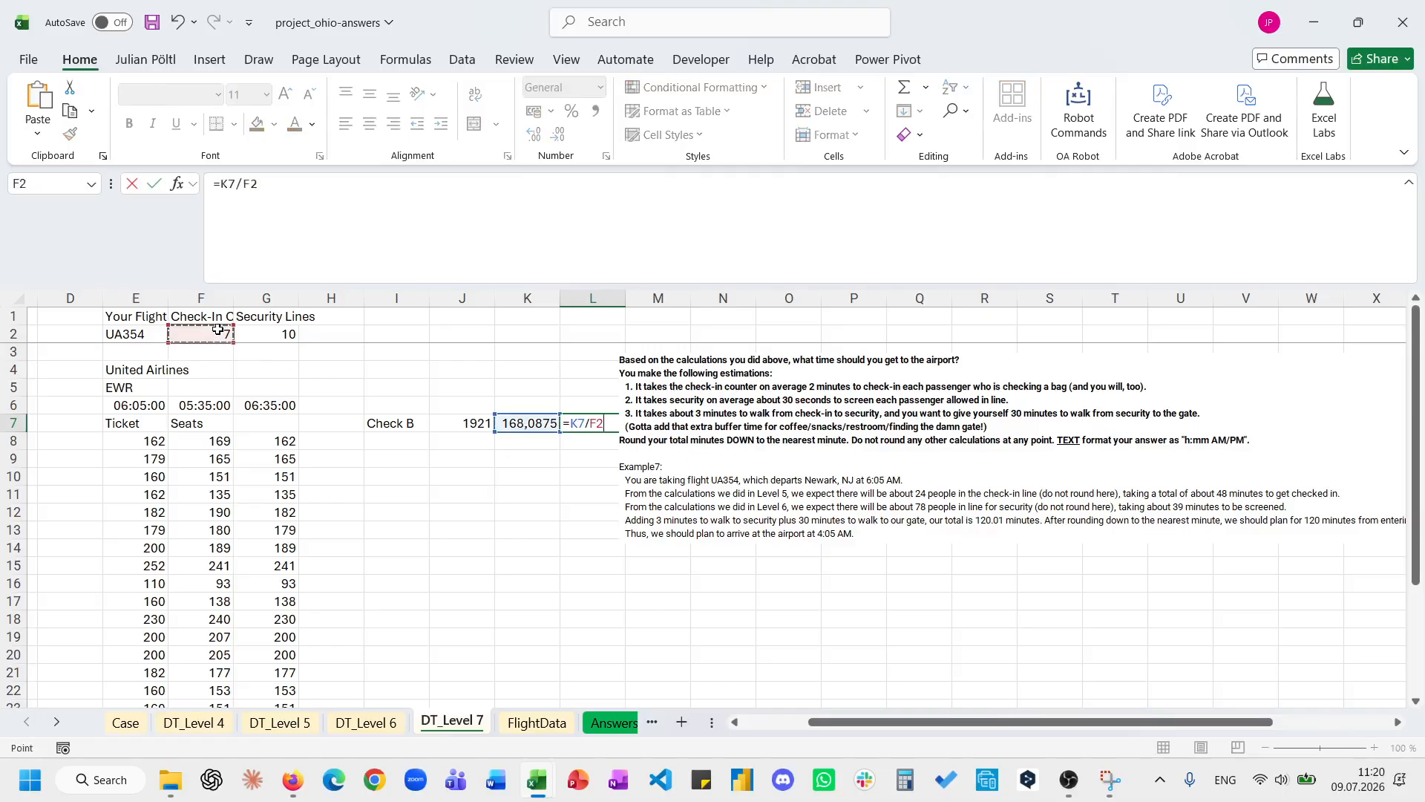
pyautogui.hotkey('ctrl', 'Return')
# Calculate the check-in minutes in M7 as =L7*2 and move the instruction picture clear of column M.
pyautogui.moveTo(702, 475); pyautogui.dragTo(762, 471)
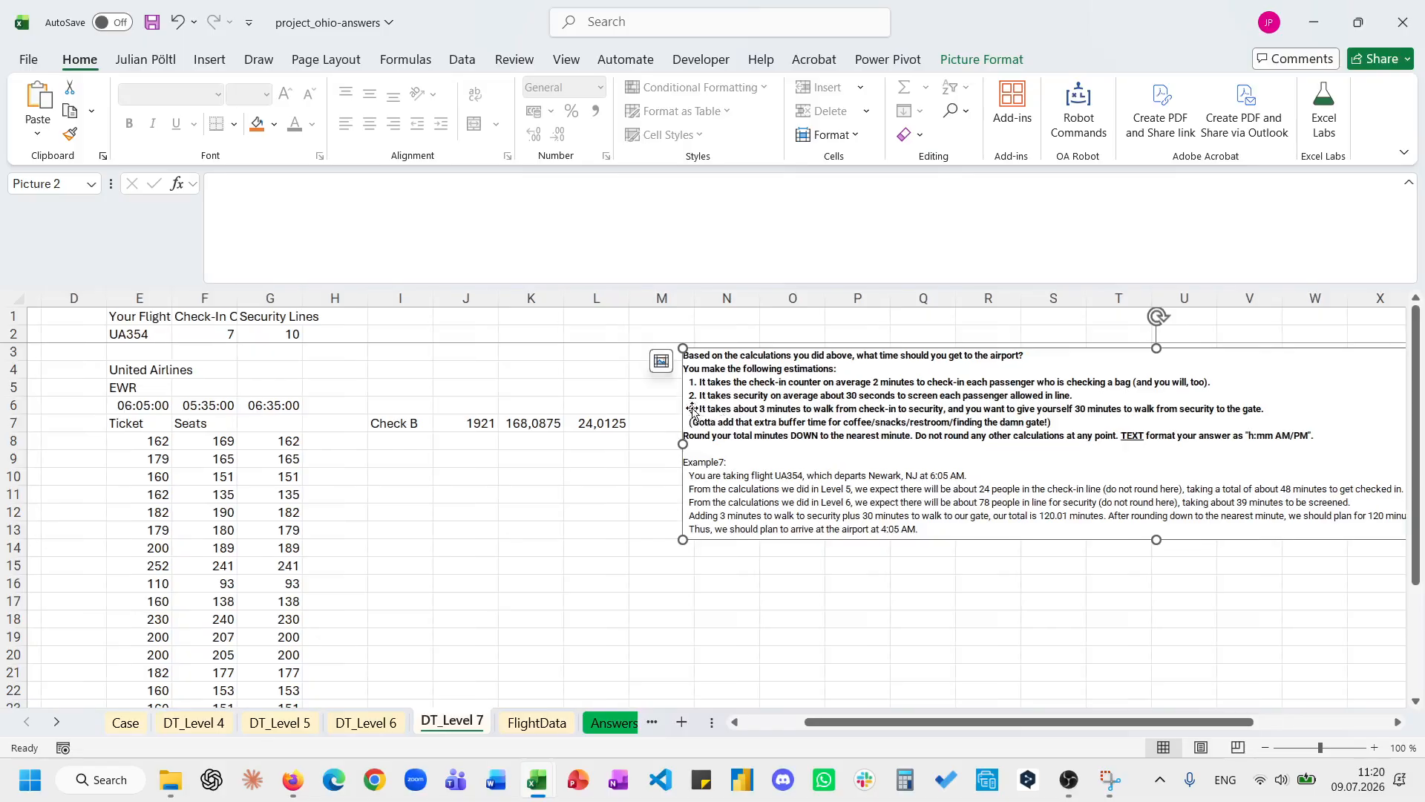
pyautogui.click(656, 419)
pyautogui.write('=L7*2')
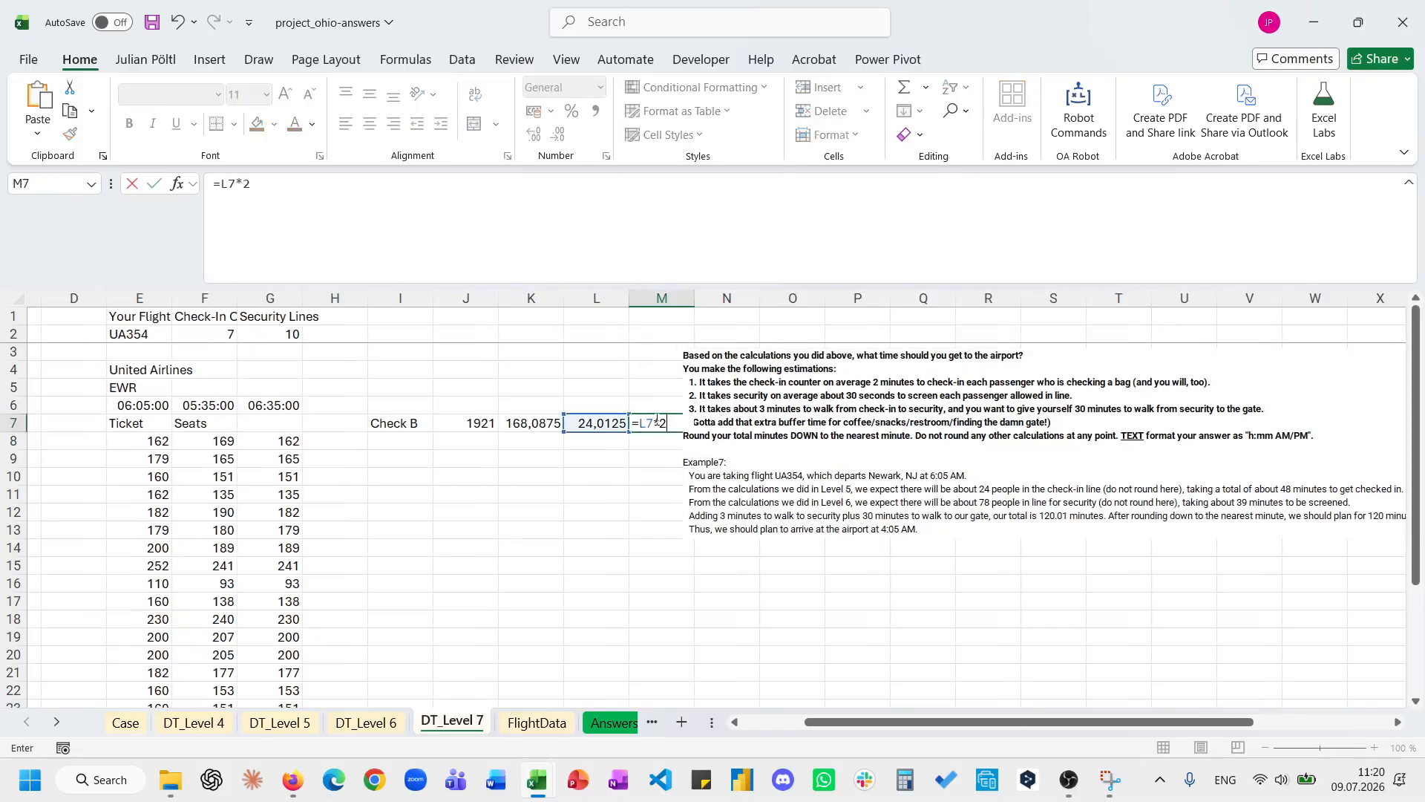
pyautogui.hotkey('ctrl', 'Return')
pyautogui.moveTo(768, 426); pyautogui.dragTo(797, 427)
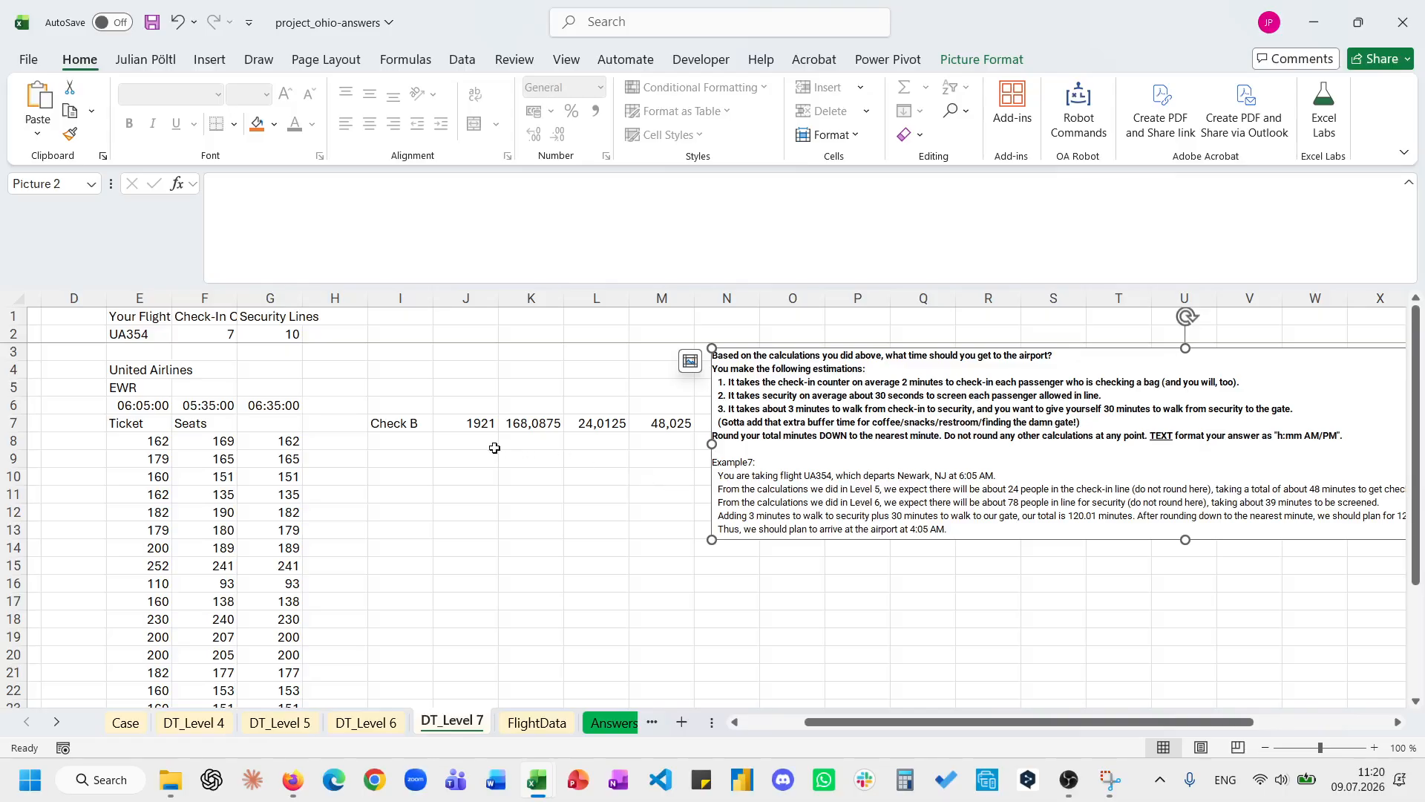
# Label I8 as "Sec" and total the spilled passenger range in J8 with =SUM(G8#).
pyautogui.click(400, 438)
pyautogui.write('Sec')
pyautogui.press('Tab')
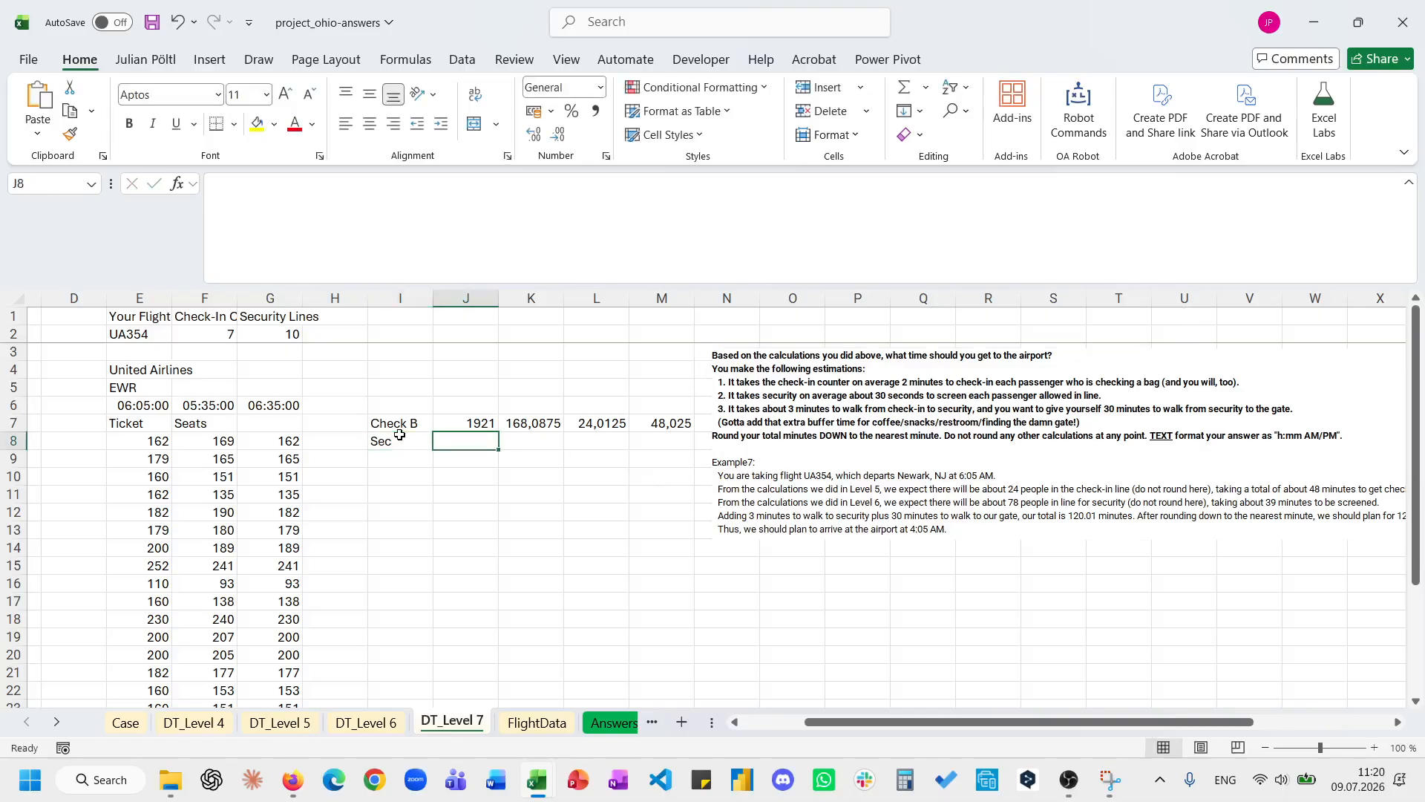
pyautogui.click(287, 438)
pyautogui.click(488, 451)
pyautogui.write('=SUM(')
pyautogui.press('Left')
pyautogui.press('Left')
pyautogui.press('Left')
pyautogui.write('#)')
pyautogui.scroll(-2, 488, 448)
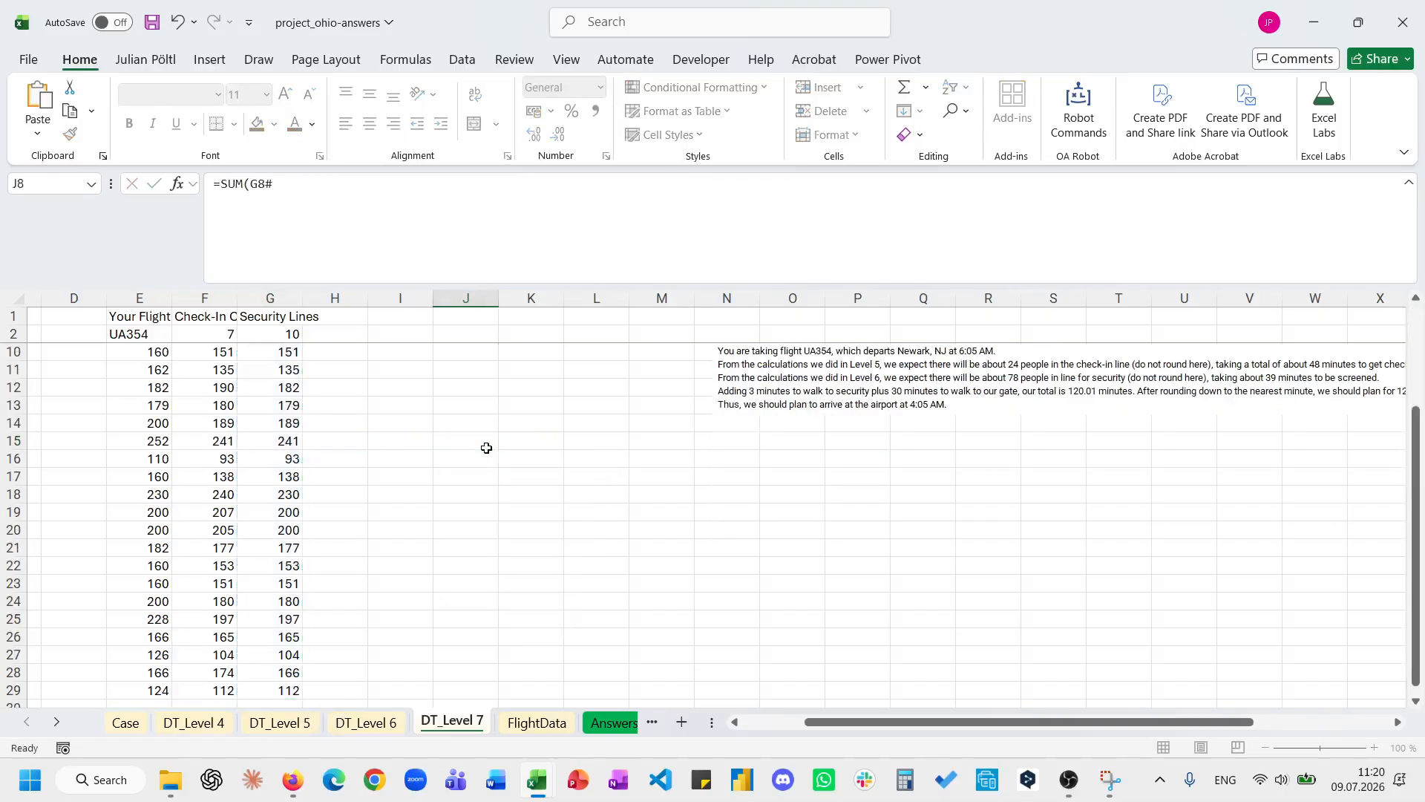
pyautogui.press('Tab')
# Exclude yourself from the security passenger total by changing J8 to =SUM(G8#)-1.
pyautogui.scroll(1, 486, 448)
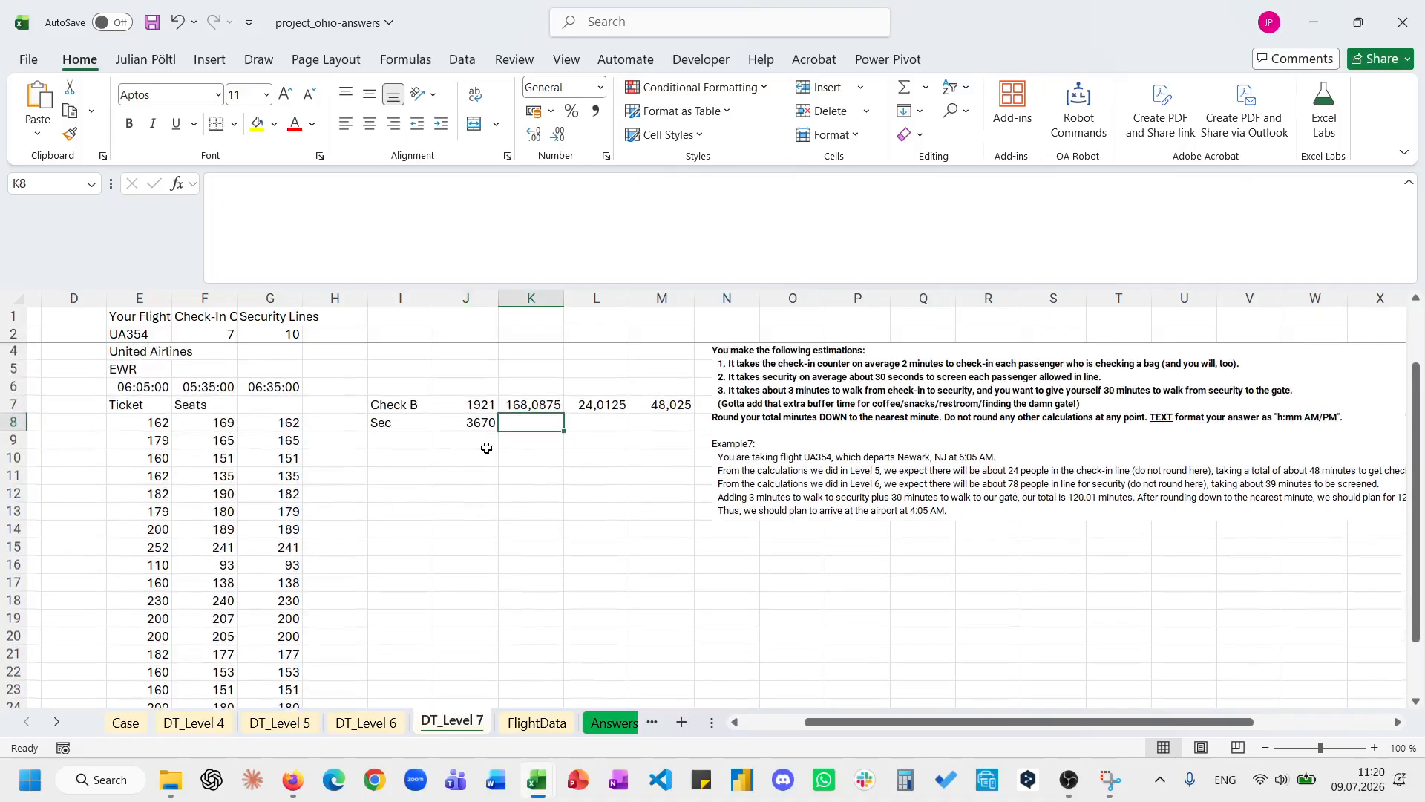
pyautogui.click(462, 423)
pyautogui.click(496, 237)
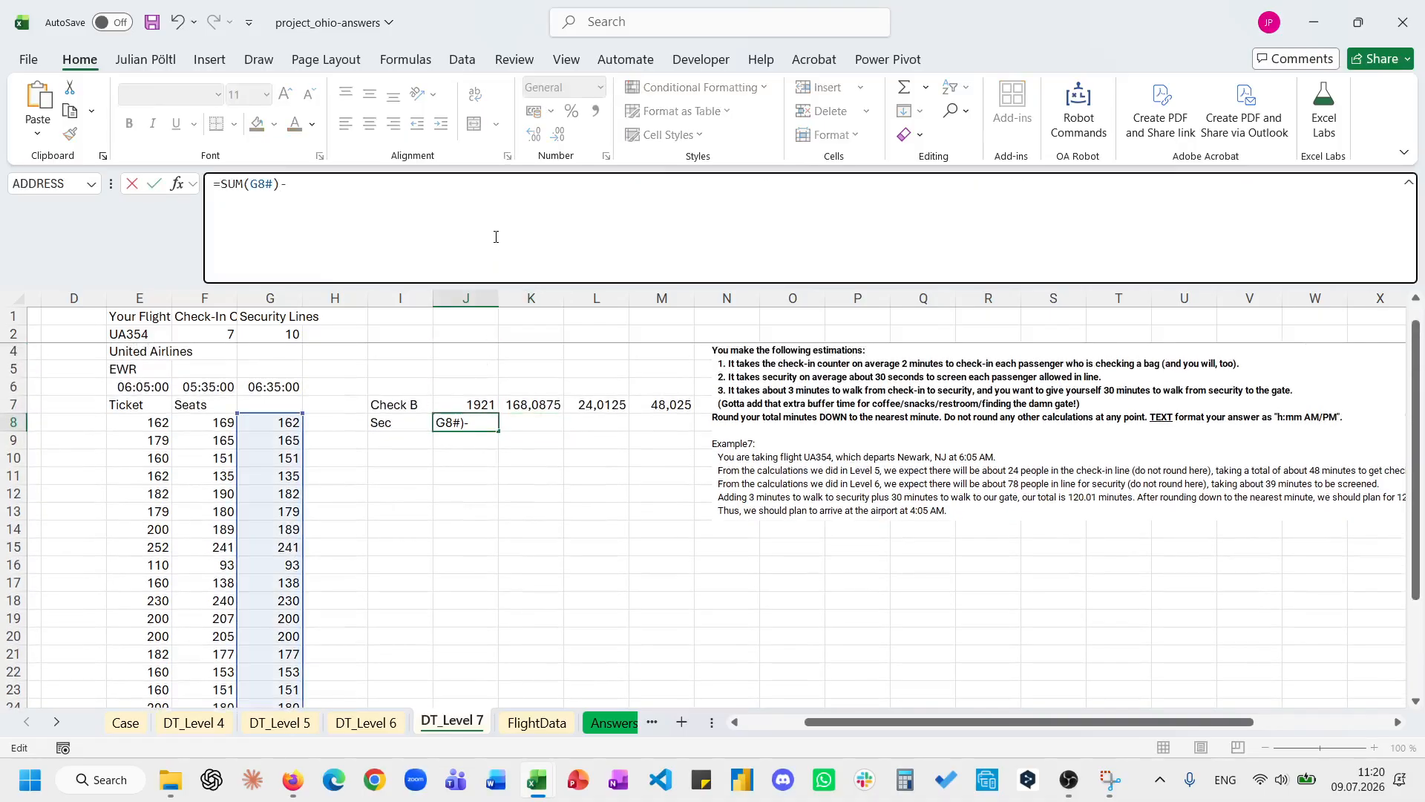
pyautogui.press('Tab')
pyautogui.click(486, 424)
# Check the passenger total formula in H8 of the DT_Level 6 sheet and return to DT_Level 7.
pyautogui.click(371, 722)
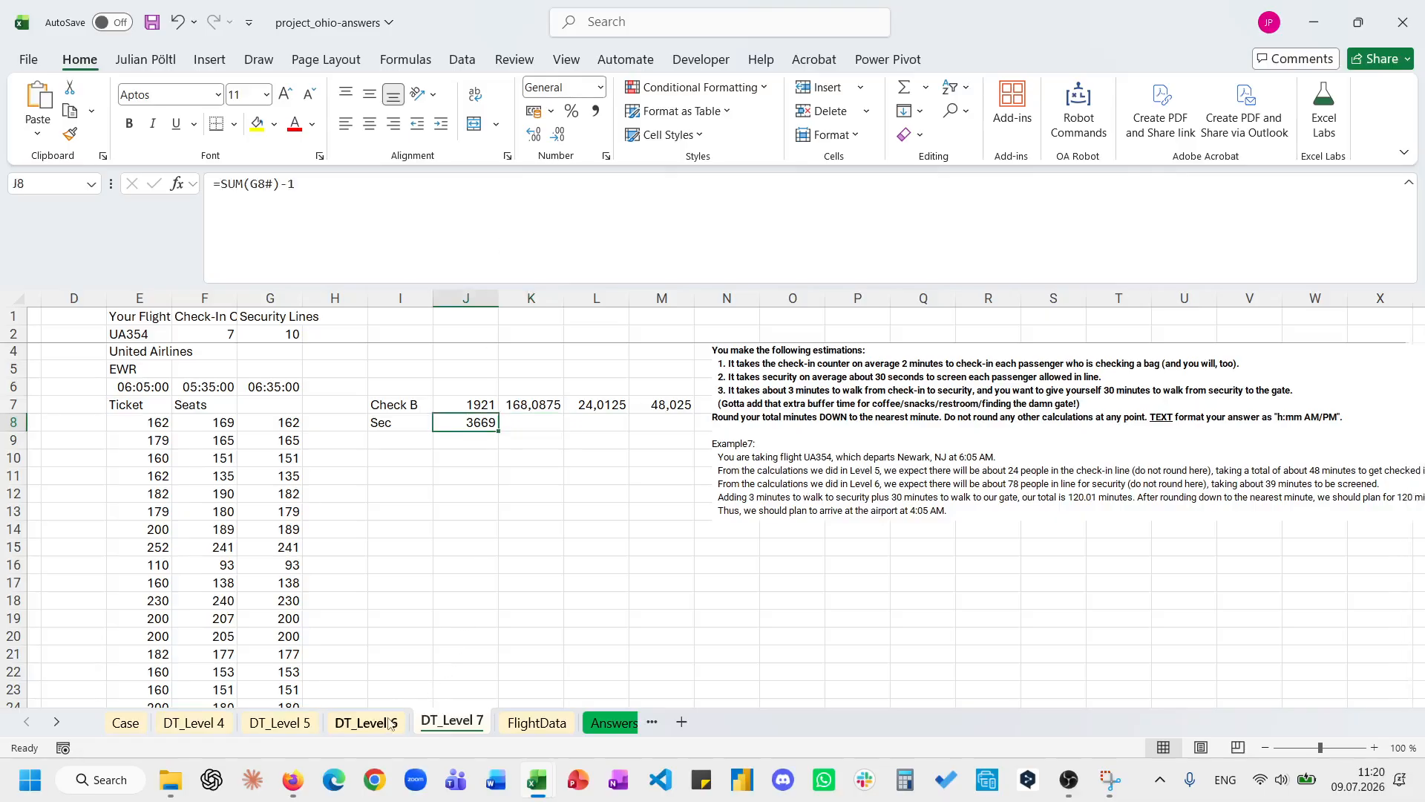
pyautogui.click(340, 407)
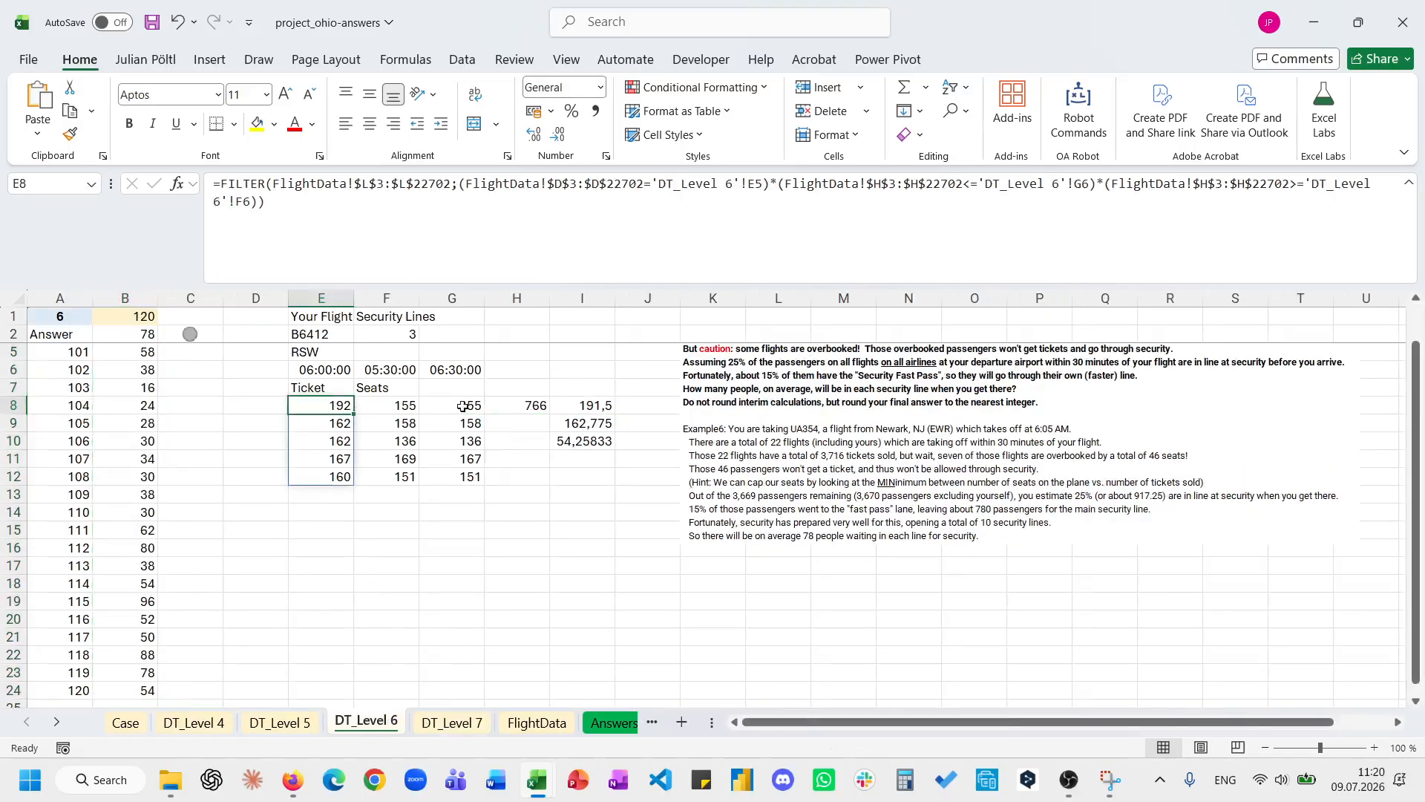
pyautogui.click(533, 406)
pyautogui.click(469, 227)
pyautogui.press('Escape')
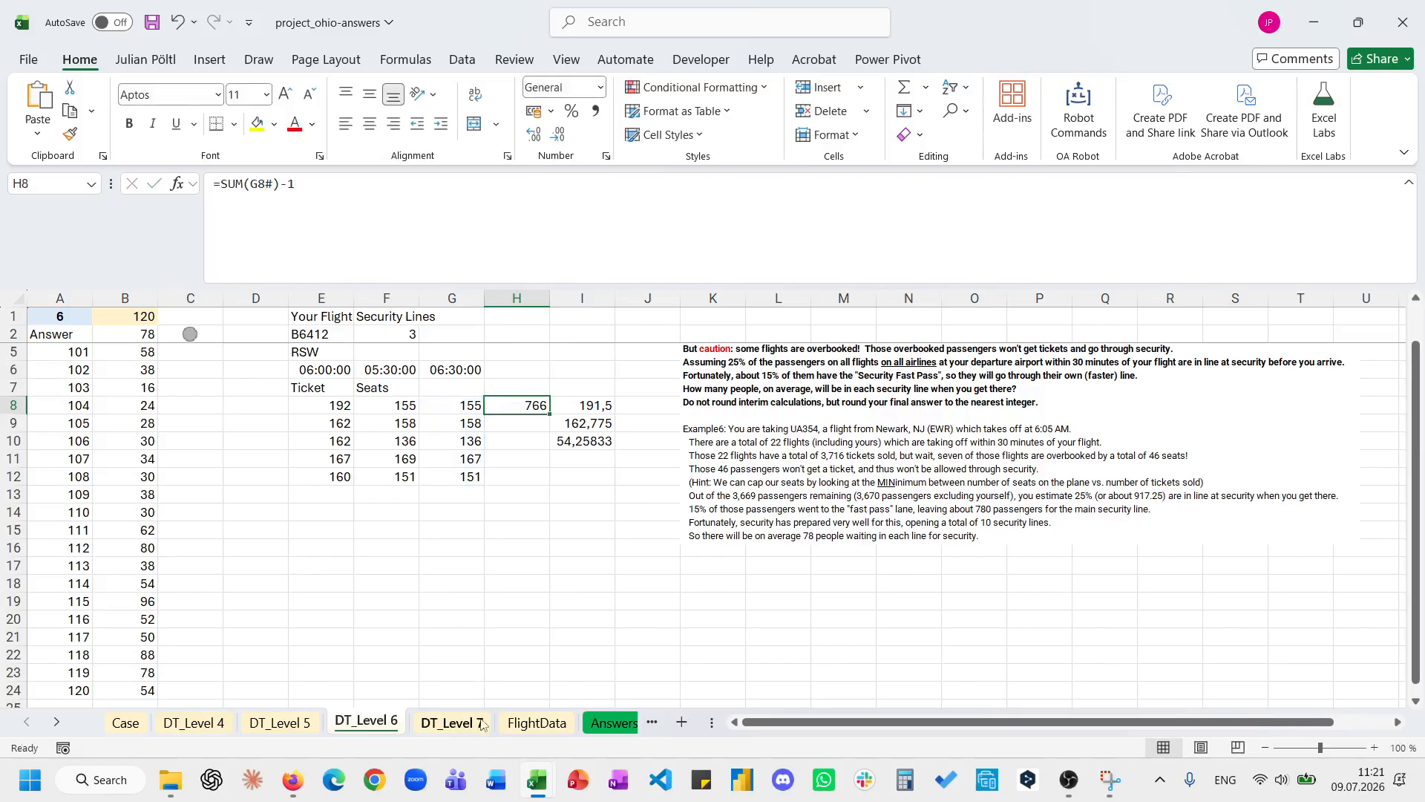
pyautogui.click(475, 723)
# Consult the Level 6 assumptions and calculate the security queue in DT_Level 7 cell K8 as =J8*25%*85%.
pyautogui.click(524, 430)
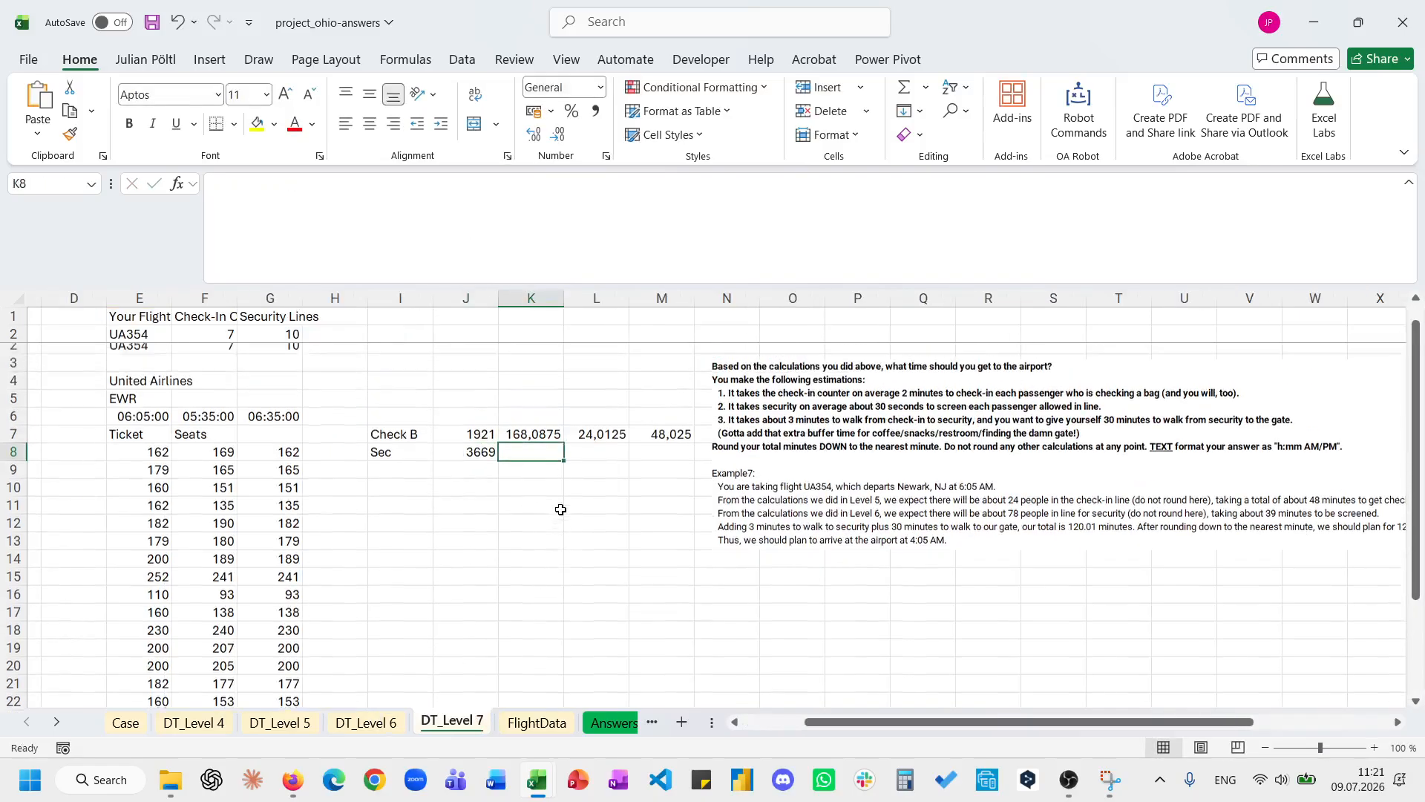
pyautogui.click(365, 725)
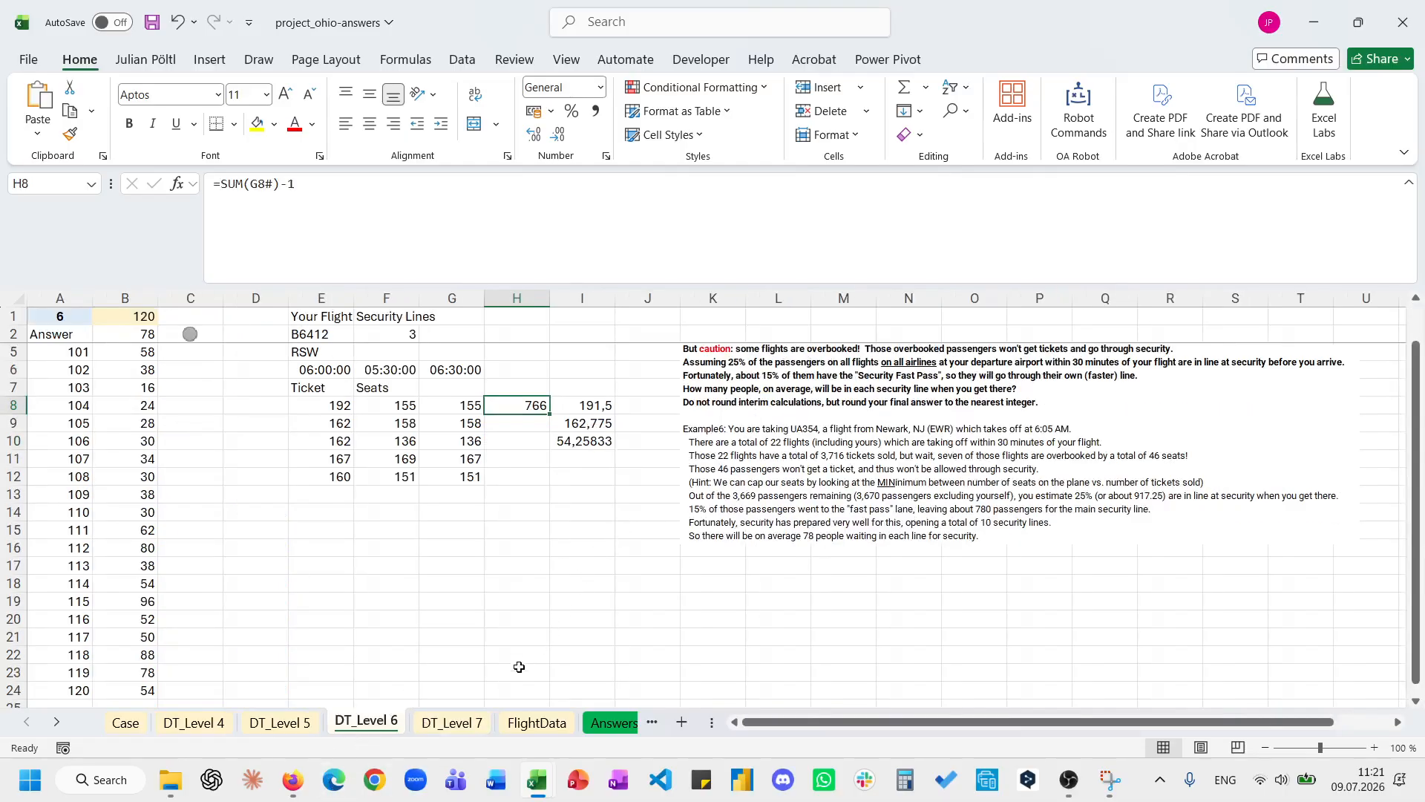
pyautogui.click(455, 723)
pyautogui.write('=J8*25%*')
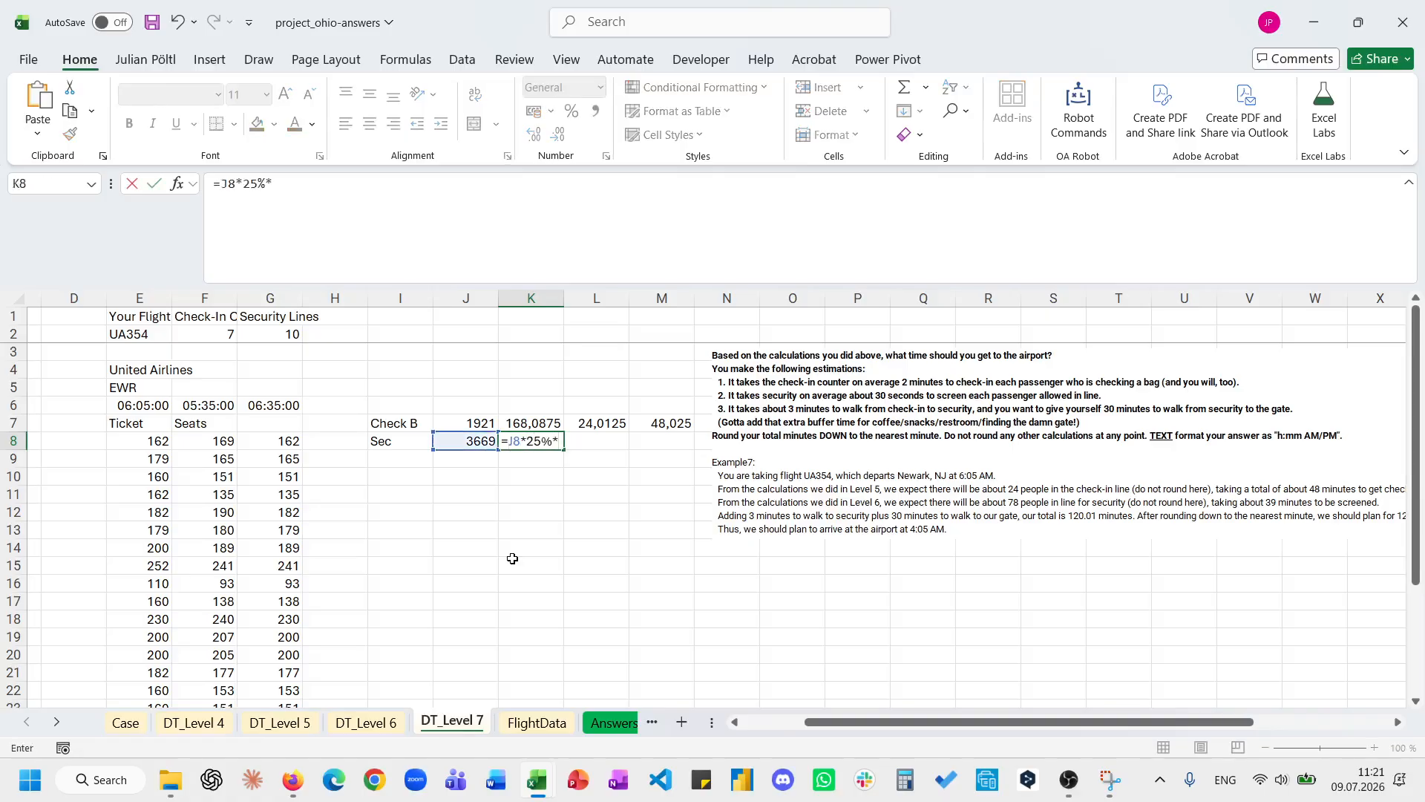
pyautogui.write(',85')
pyautogui.press('BackSpace')
pyautogui.press('BackSpace')
pyautogui.press('BackSpace')
pyautogui.write('85%')
pyautogui.press('Return')
pyautogui.press('Up')
pyautogui.press('Right')
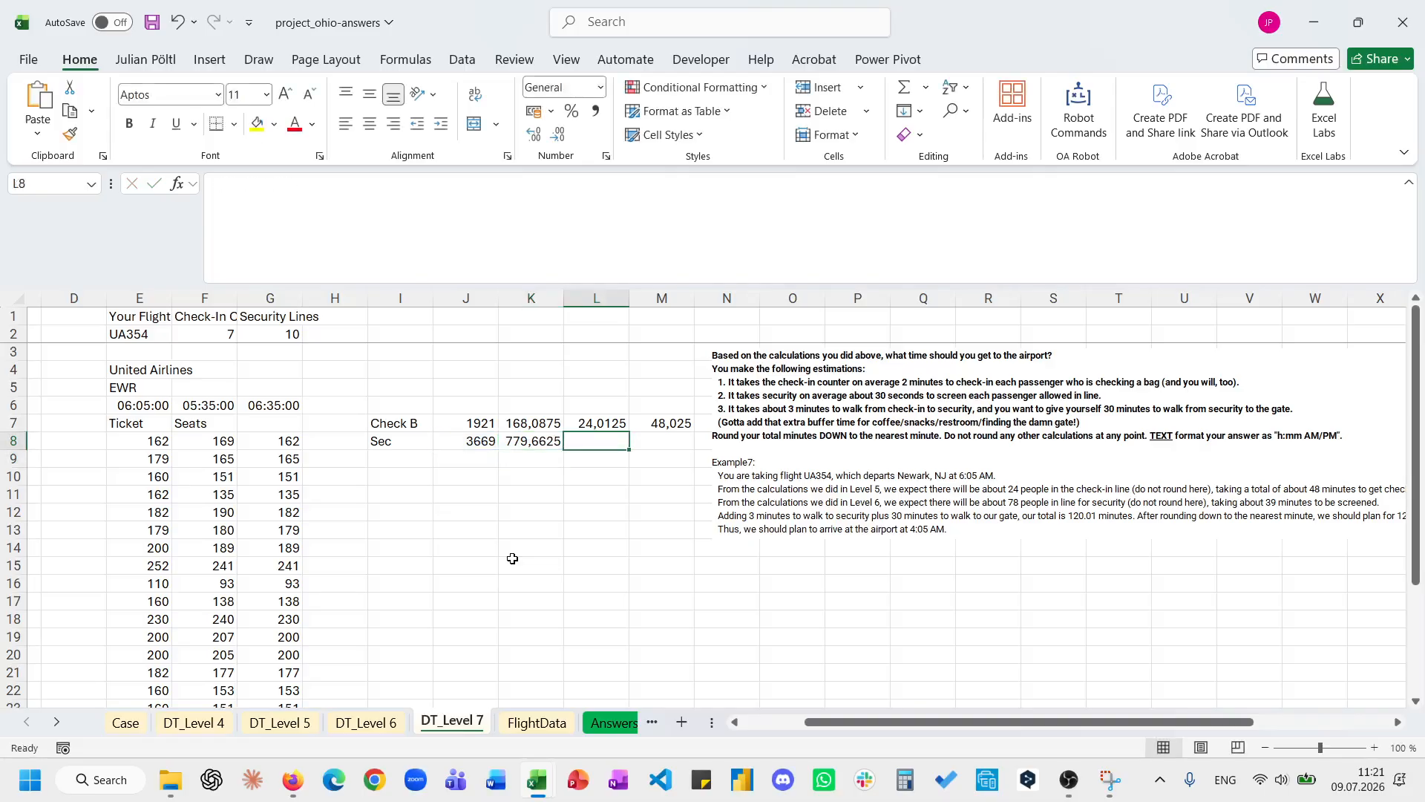
# Calculate the people per security line in L8 by dividing K8 by the line count in G2.
pyautogui.write('=K8/')
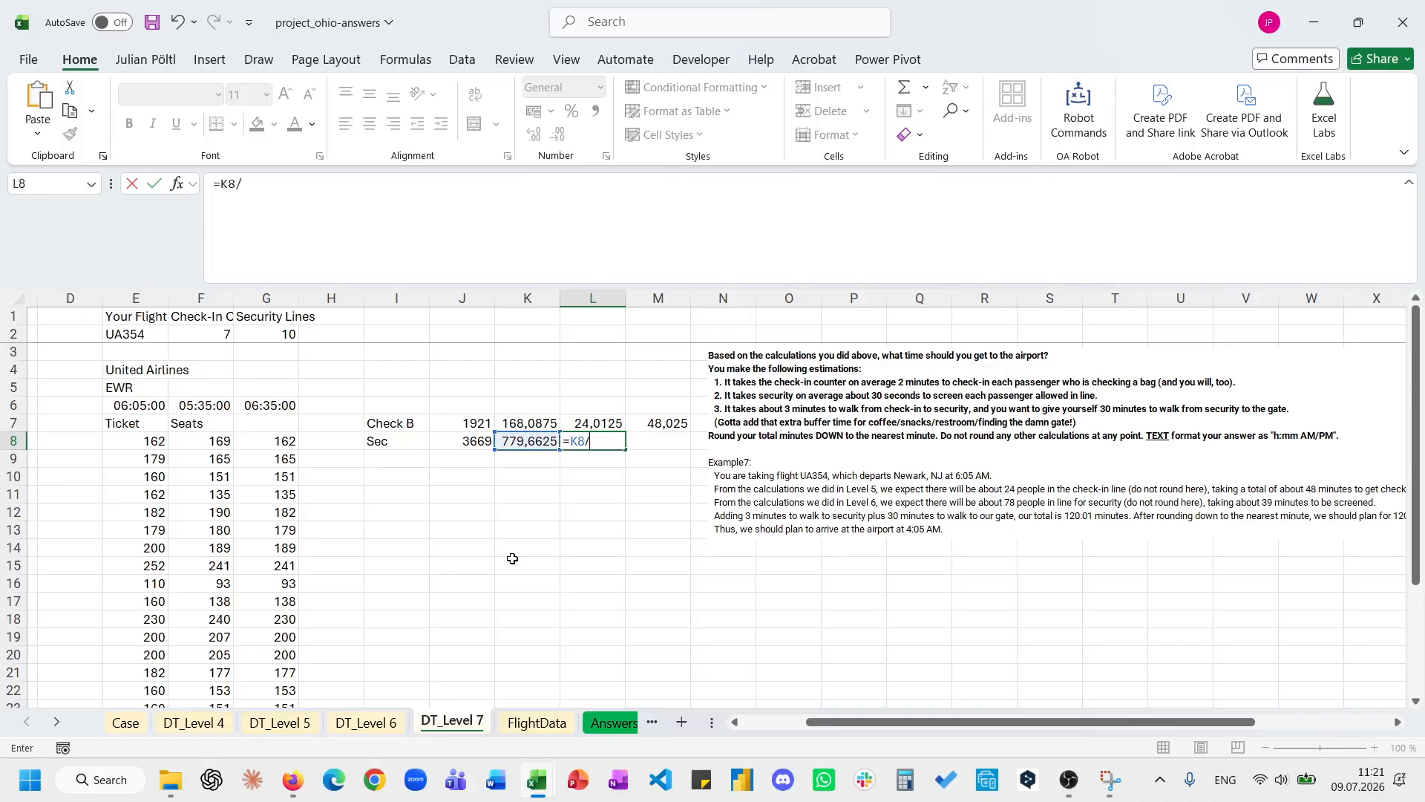
pyautogui.click(287, 332)
pyautogui.press('Tab')
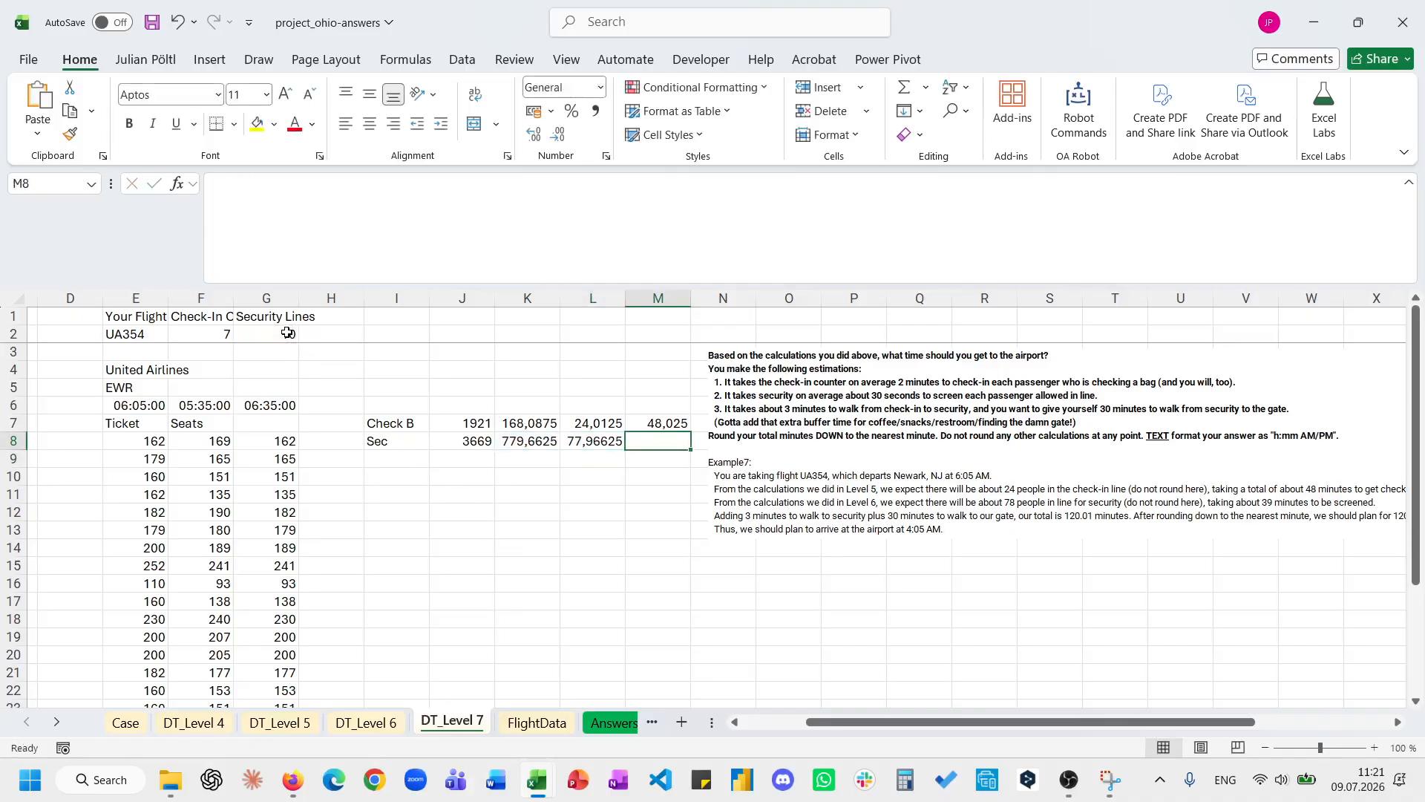
# Calculate the security waiting minutes in M8 as =L8*0,5.
pyautogui.write('=')
pyautogui.press('Left')
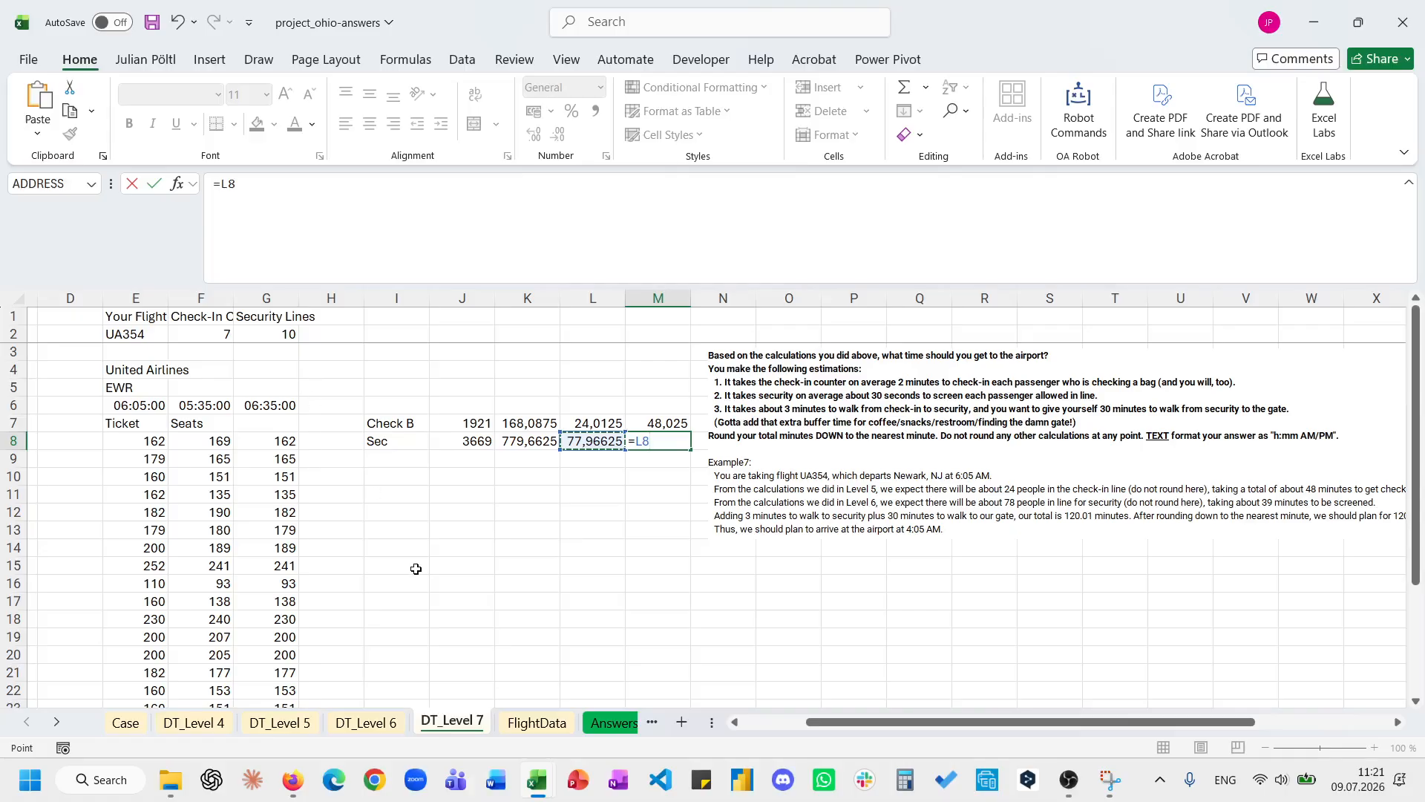
pyautogui.hscroll(2, 416, 568)
pyautogui.write('*')
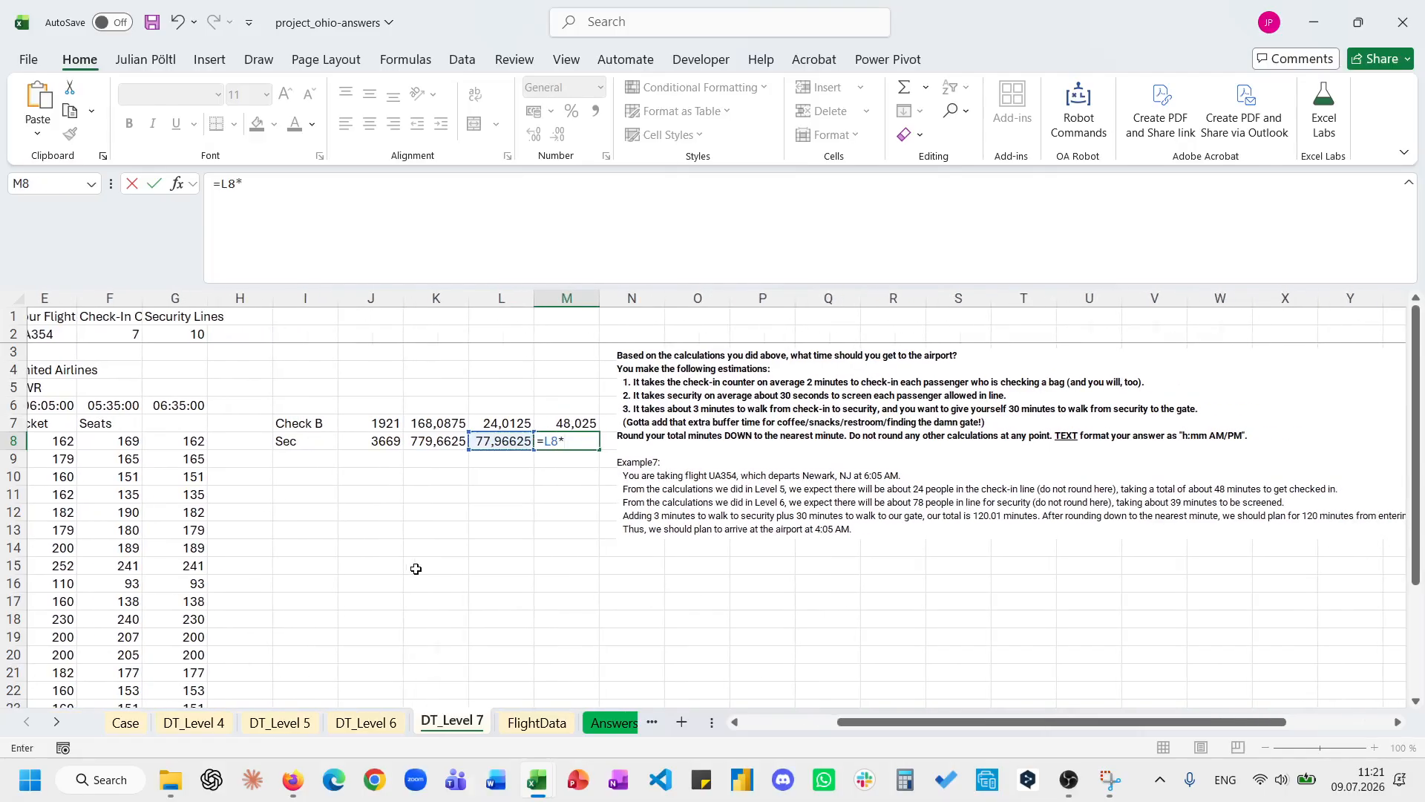
pyautogui.write('0,5')
pyautogui.press('Return')
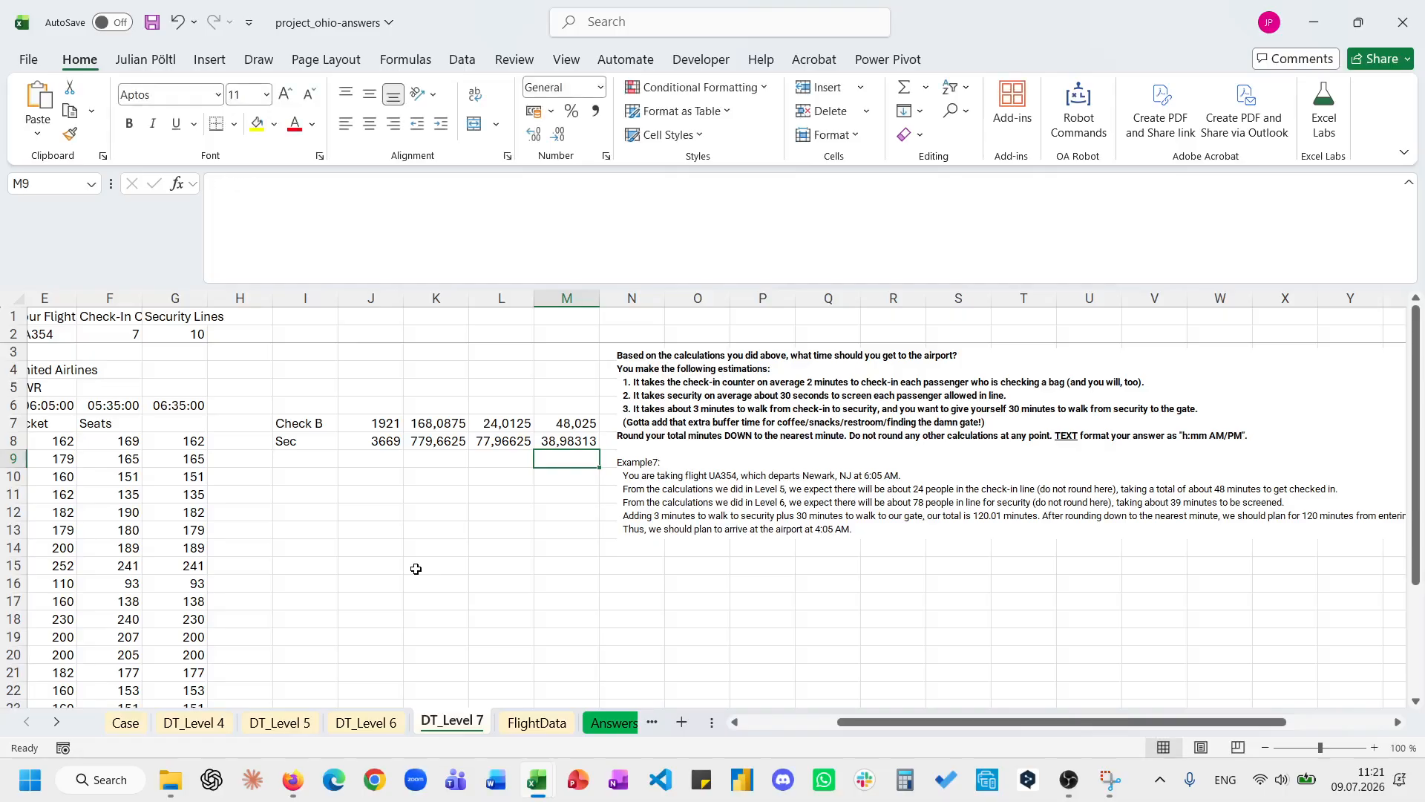
pyautogui.press('Up')
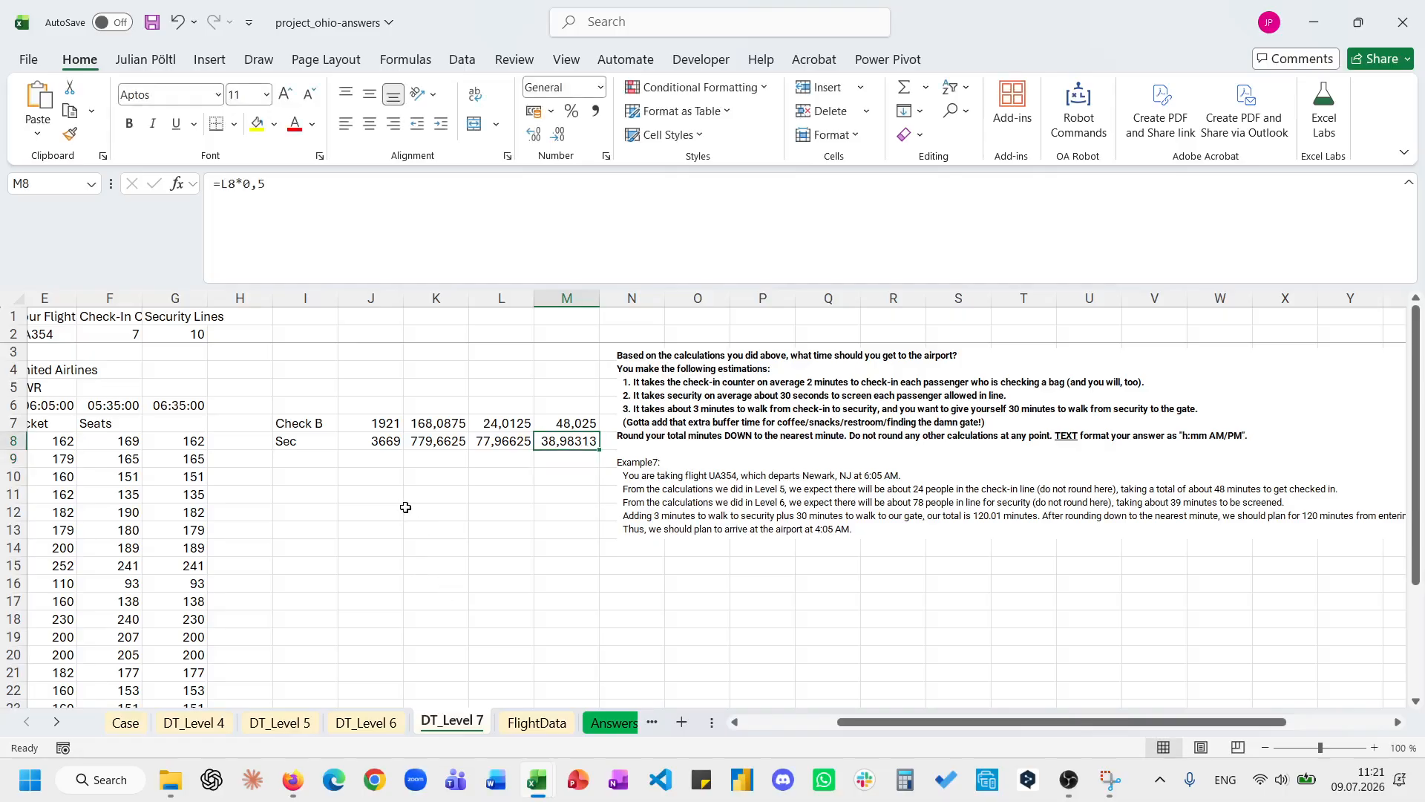
# Enter the walking times below the waiting minutes: 3 in M9 and 30 in M10.
pyautogui.click(548, 460)
pyautogui.write('3')
pyautogui.press('Return')
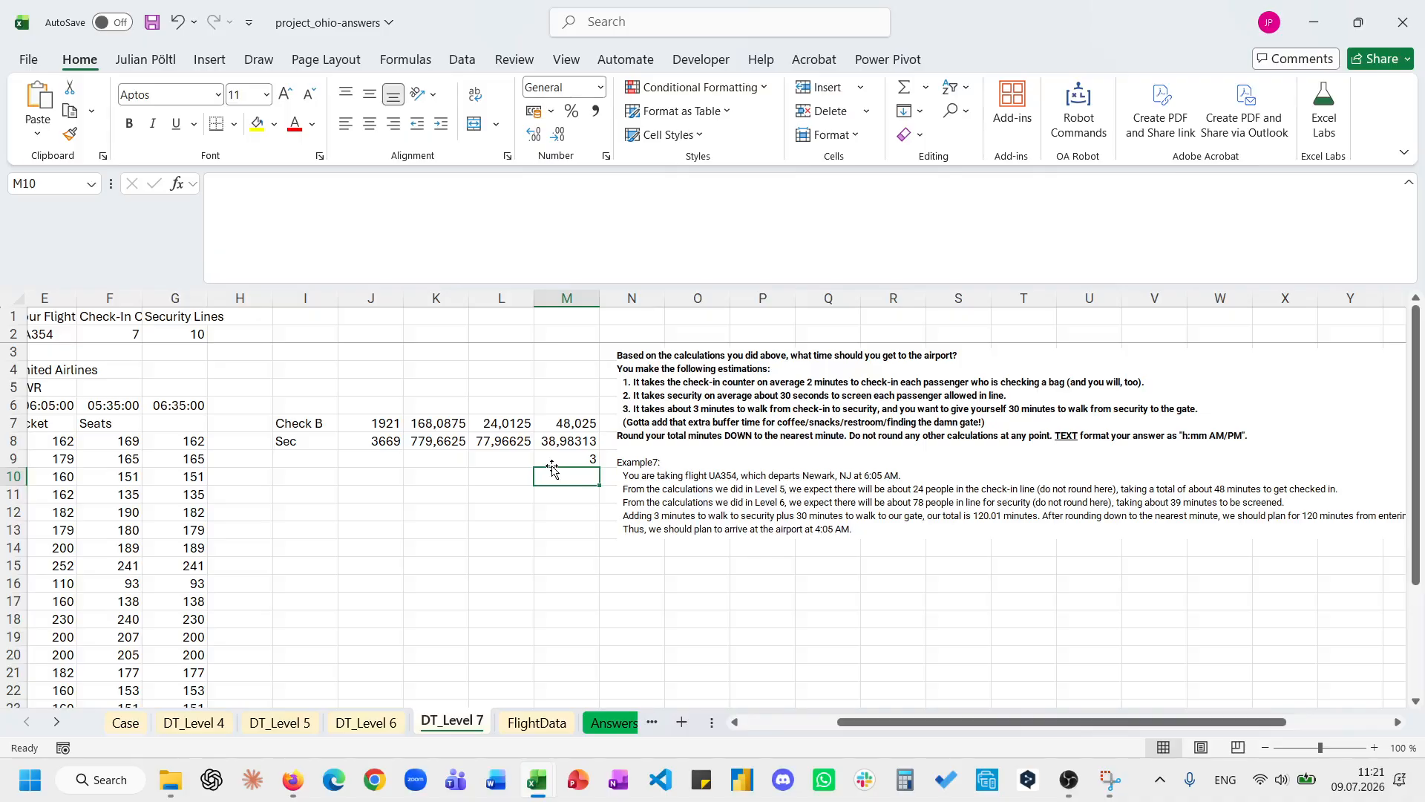
pyautogui.write('30')
pyautogui.press('Return')
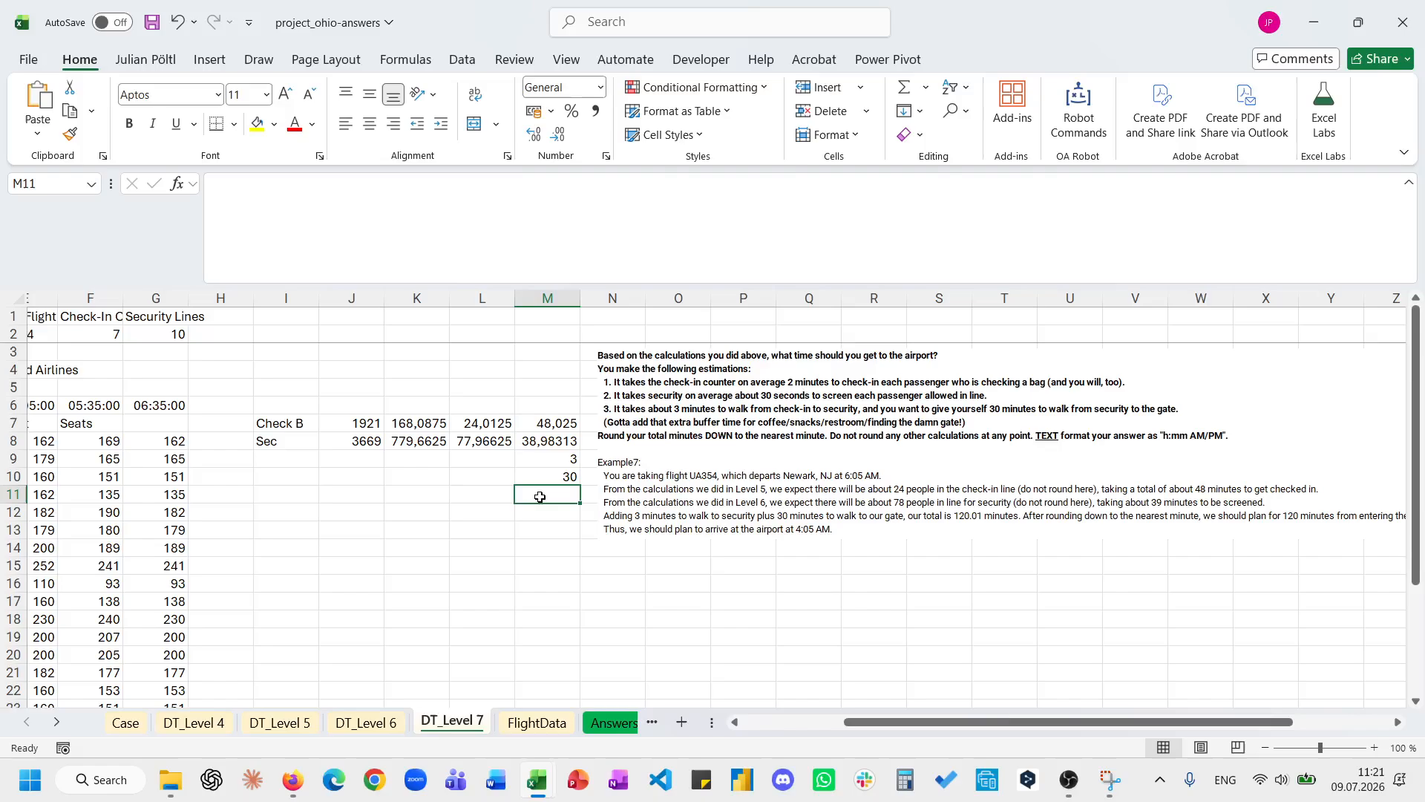
# Add up all the minutes in M11 with =SUM(M7:M10).
pyautogui.hscroll(-4, 528, 506)
pyautogui.write('=SUM(')
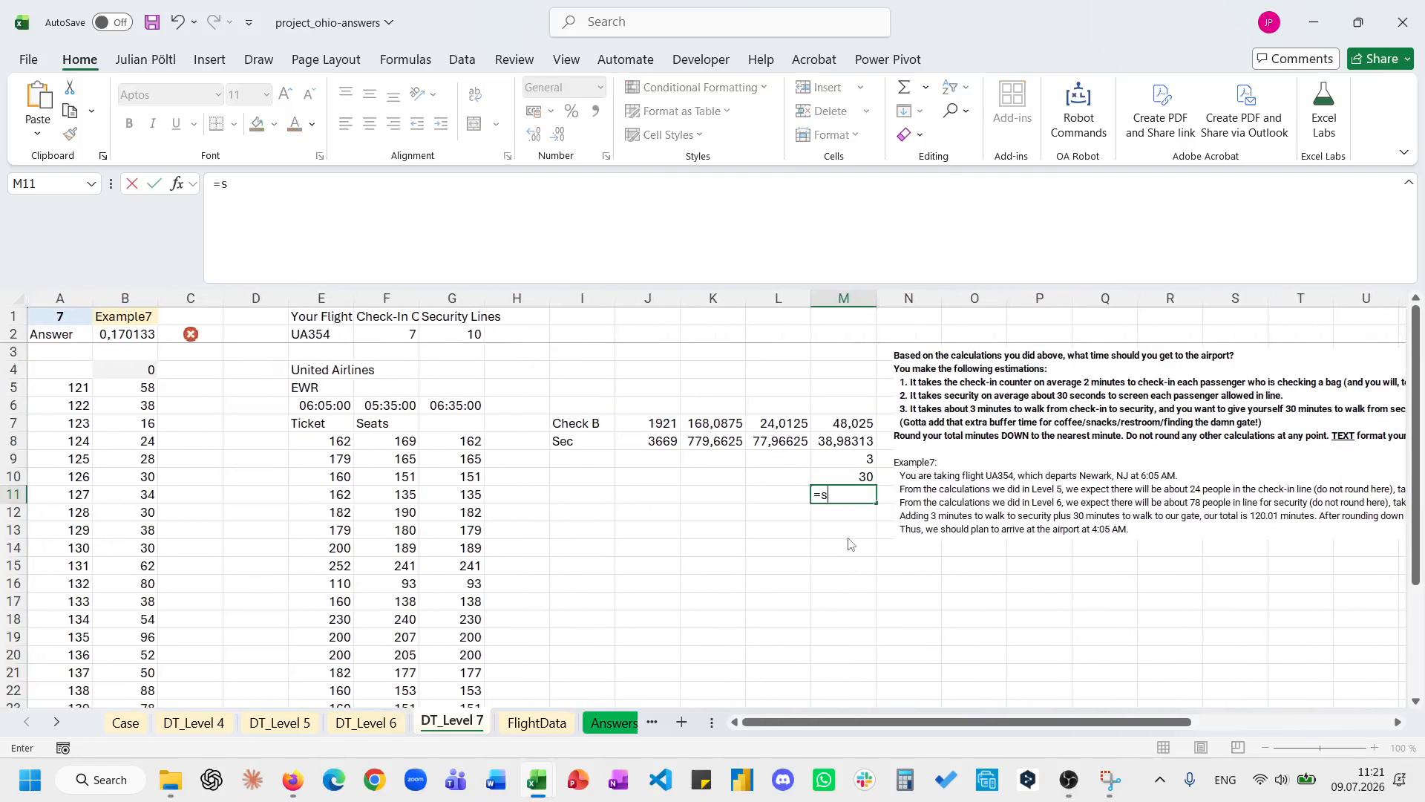
pyautogui.press('Return')
pyautogui.press('Return')
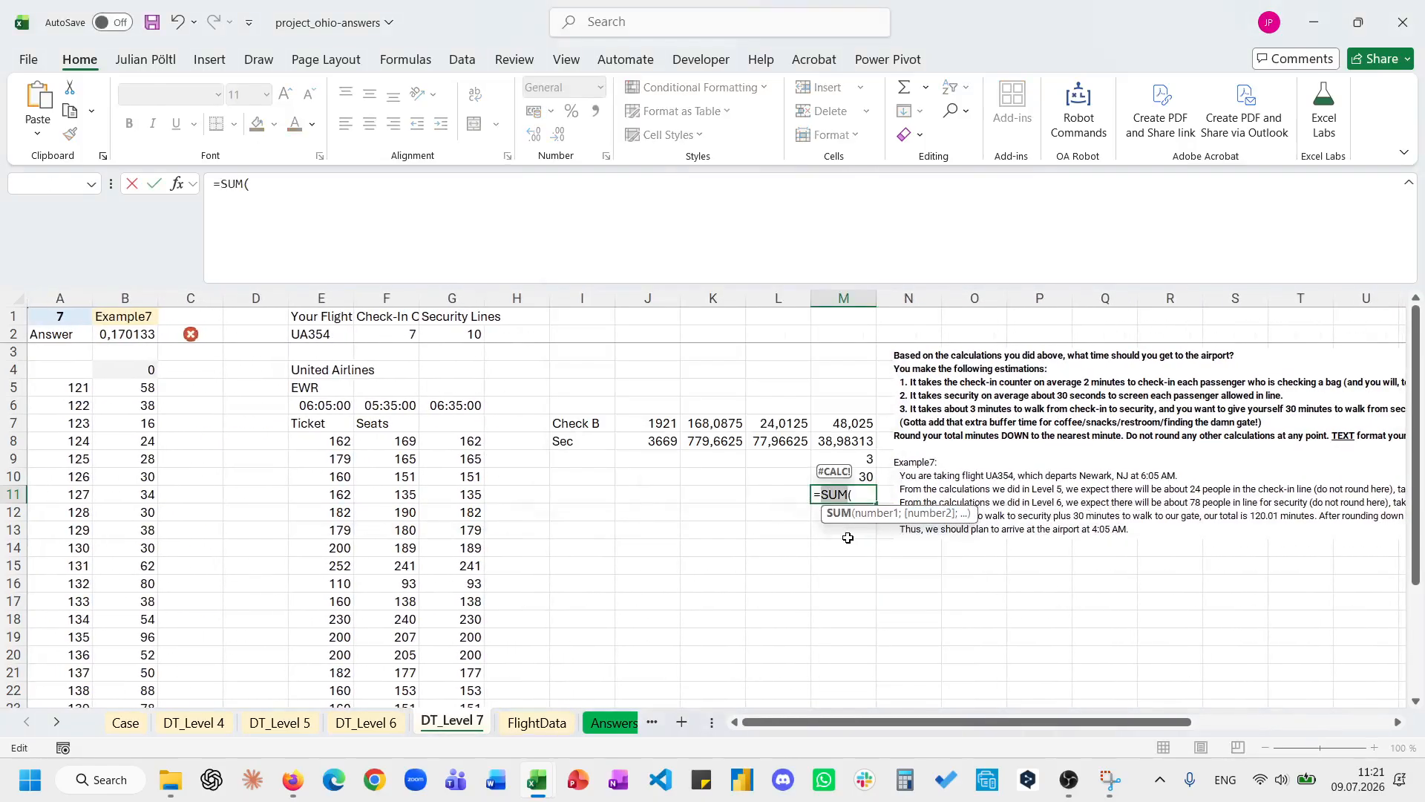
pyautogui.press('Right')
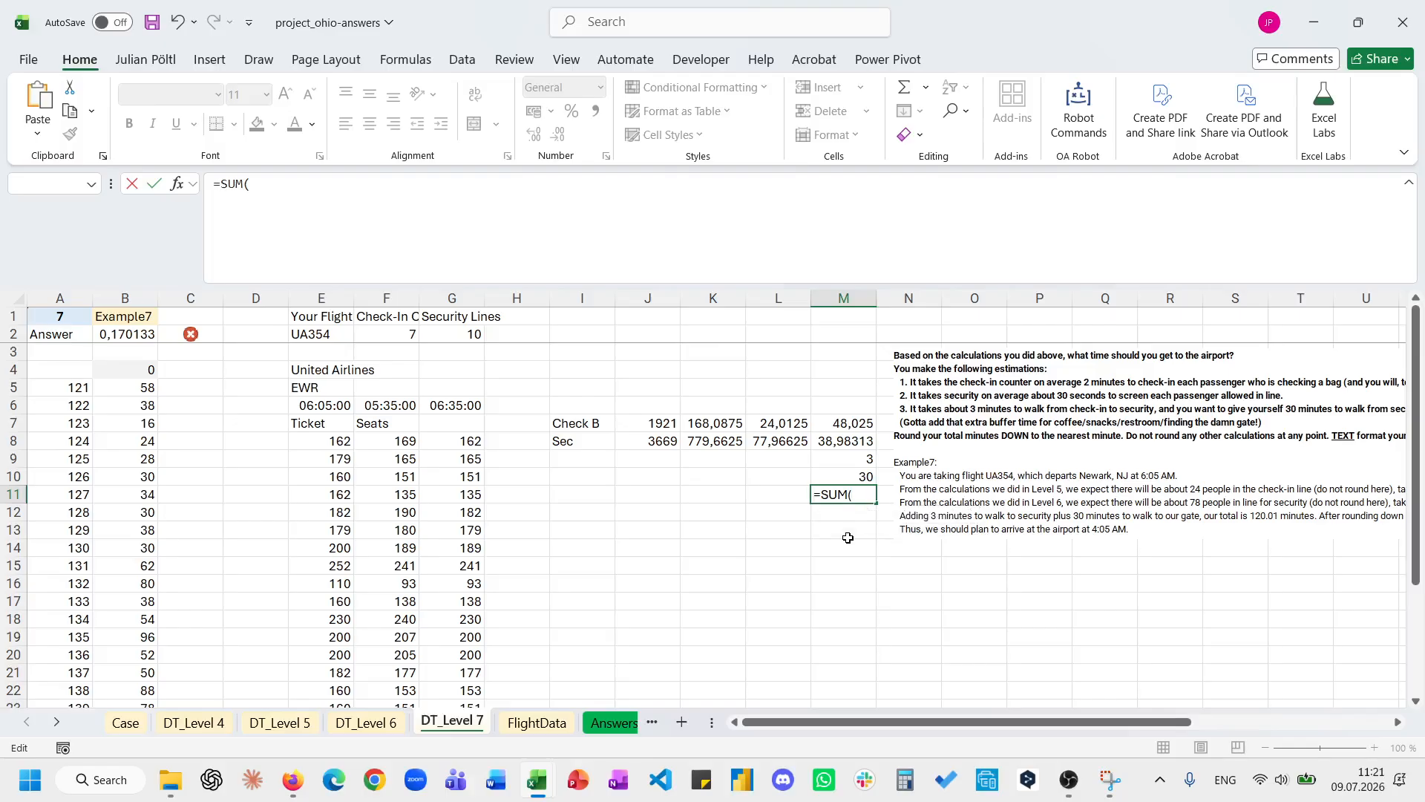
pyautogui.press('Up')
pyautogui.hotkey('shift', 'Up')
pyautogui.hotkey('shift', 'Up')
pyautogui.hotkey('shift', 'Up')
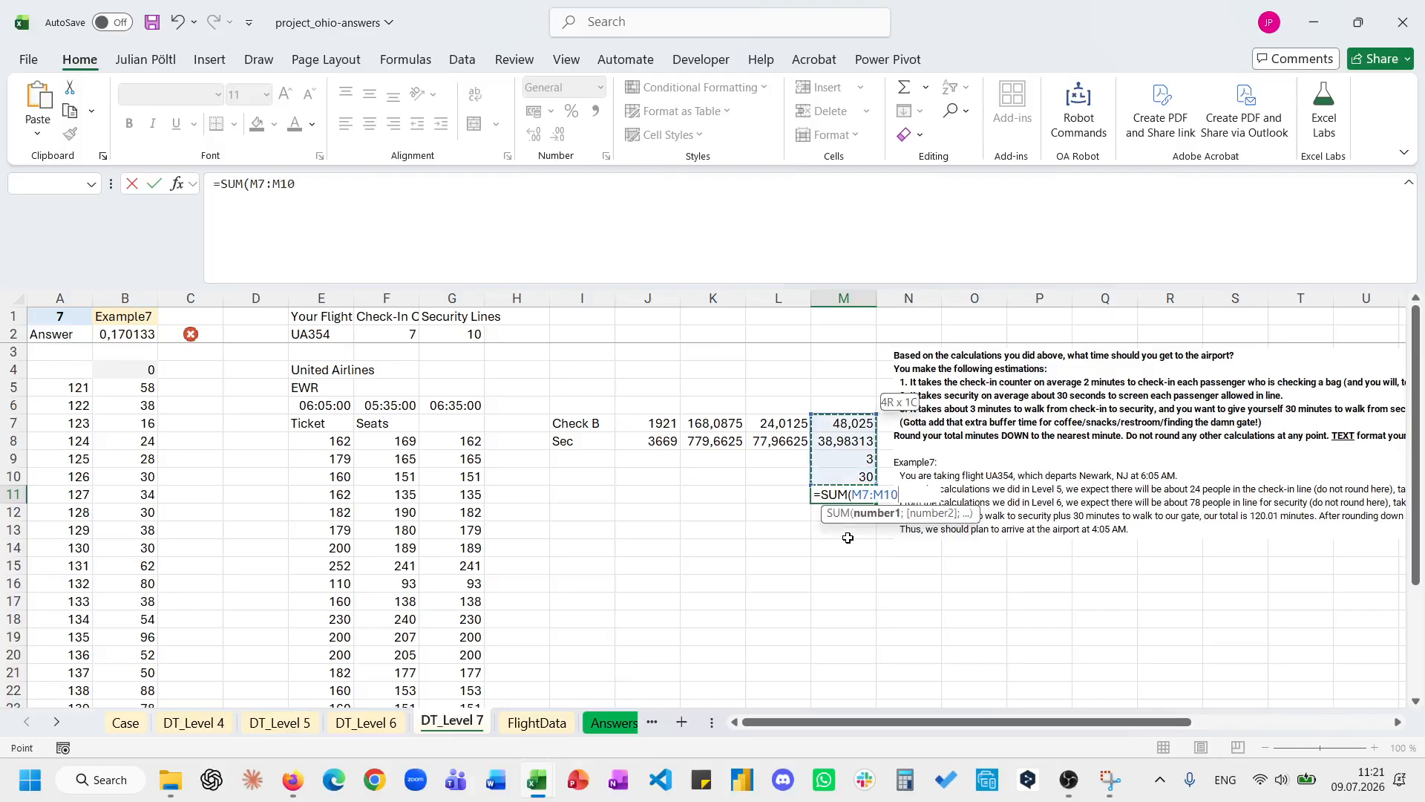
pyautogui.press('Return')
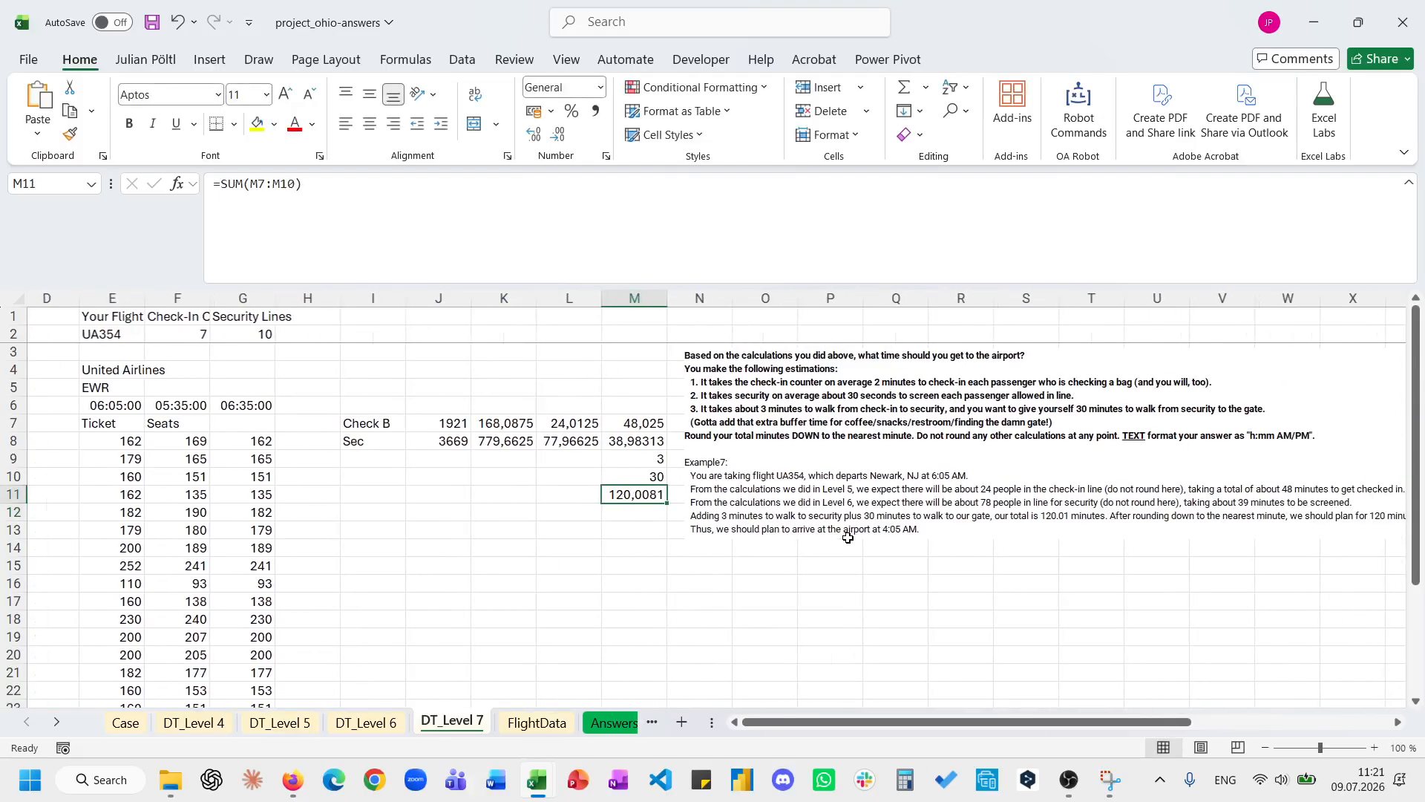
# Try adding the total minutes as a time fraction to B2 in cell B4 with =B2+M11/24/60.
pyautogui.hscroll(1, 847, 537)
pyautogui.hscroll(-1, 847, 537)
pyautogui.click(142, 372)
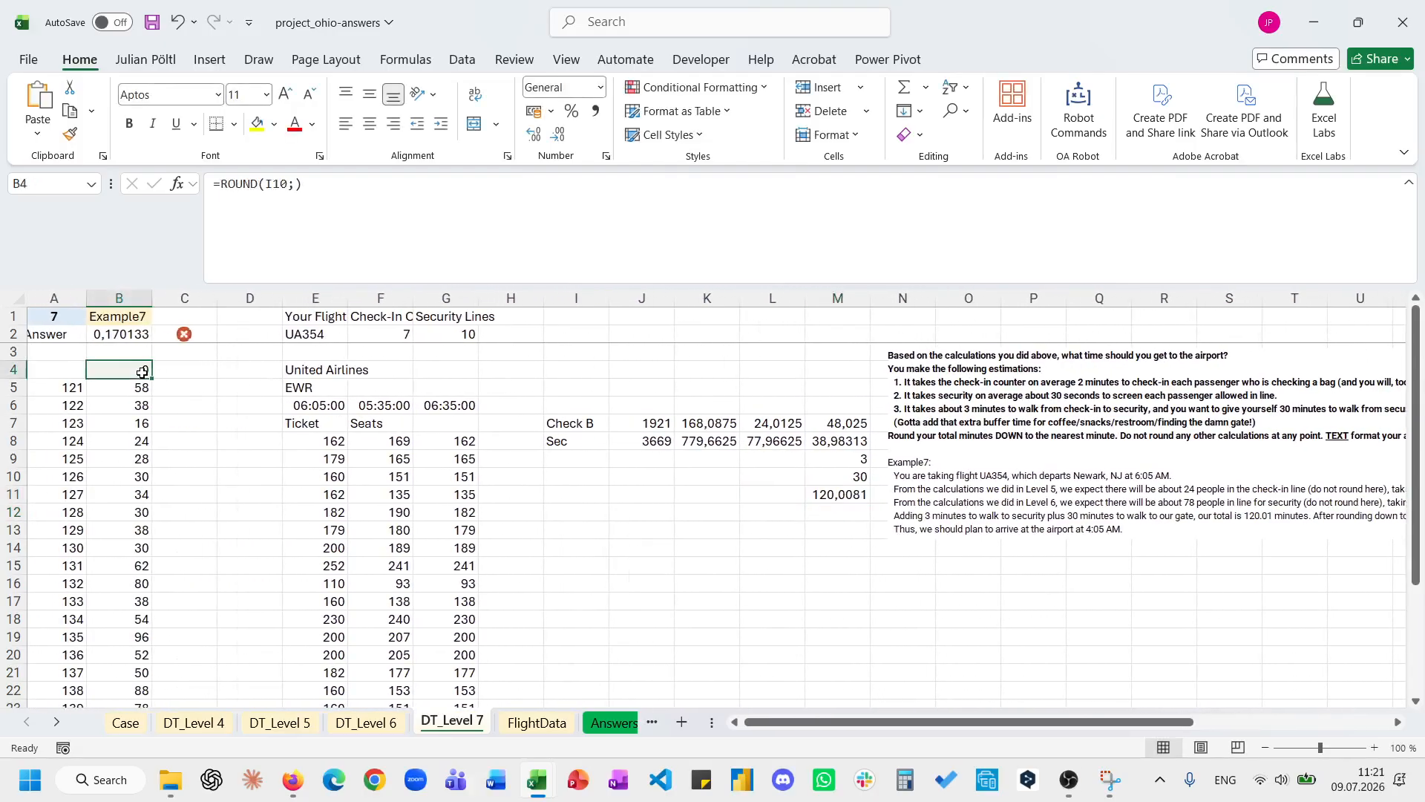
pyautogui.write('=')
pyautogui.press('Up')
pyautogui.press('Up')
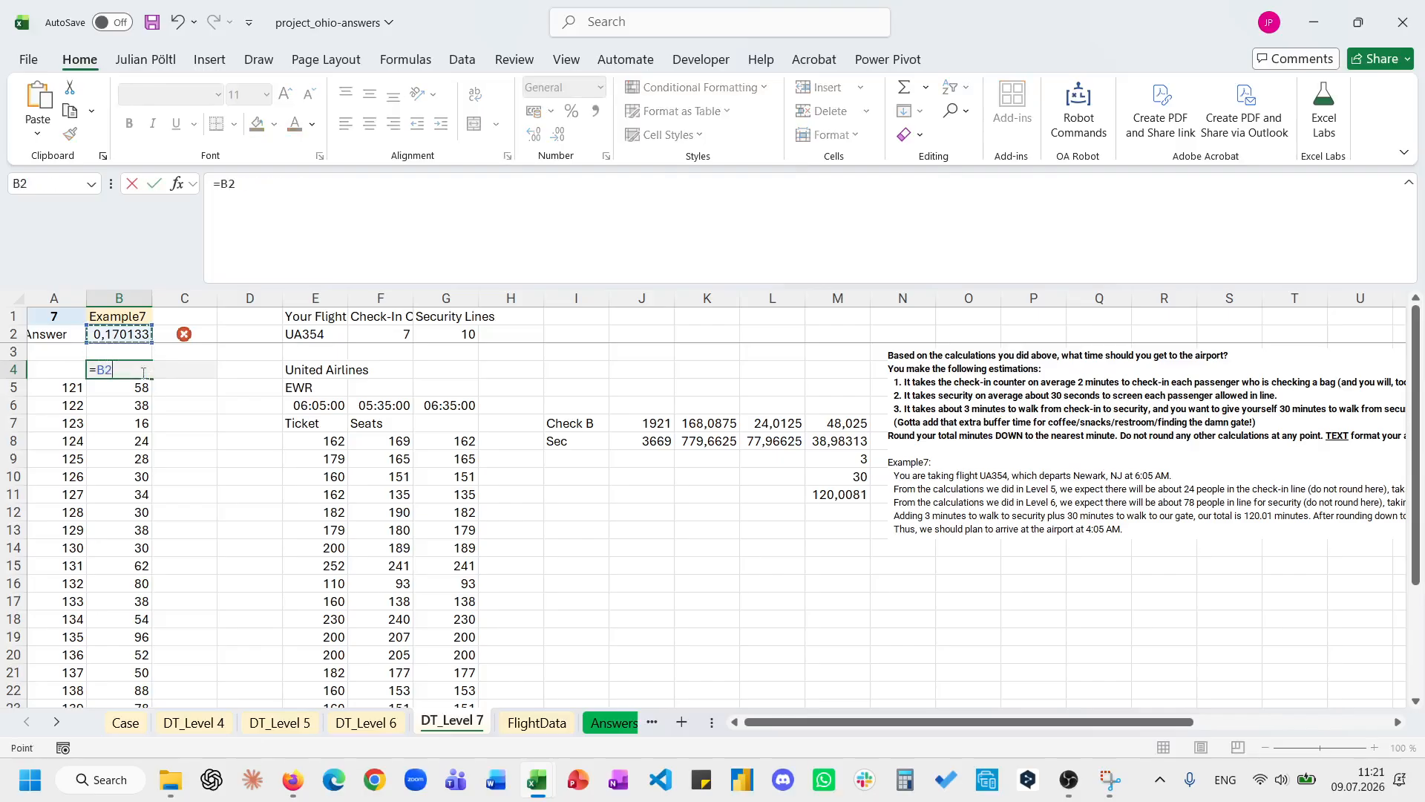
pyautogui.write('+')
pyautogui.click(830, 496)
pyautogui.write('/')
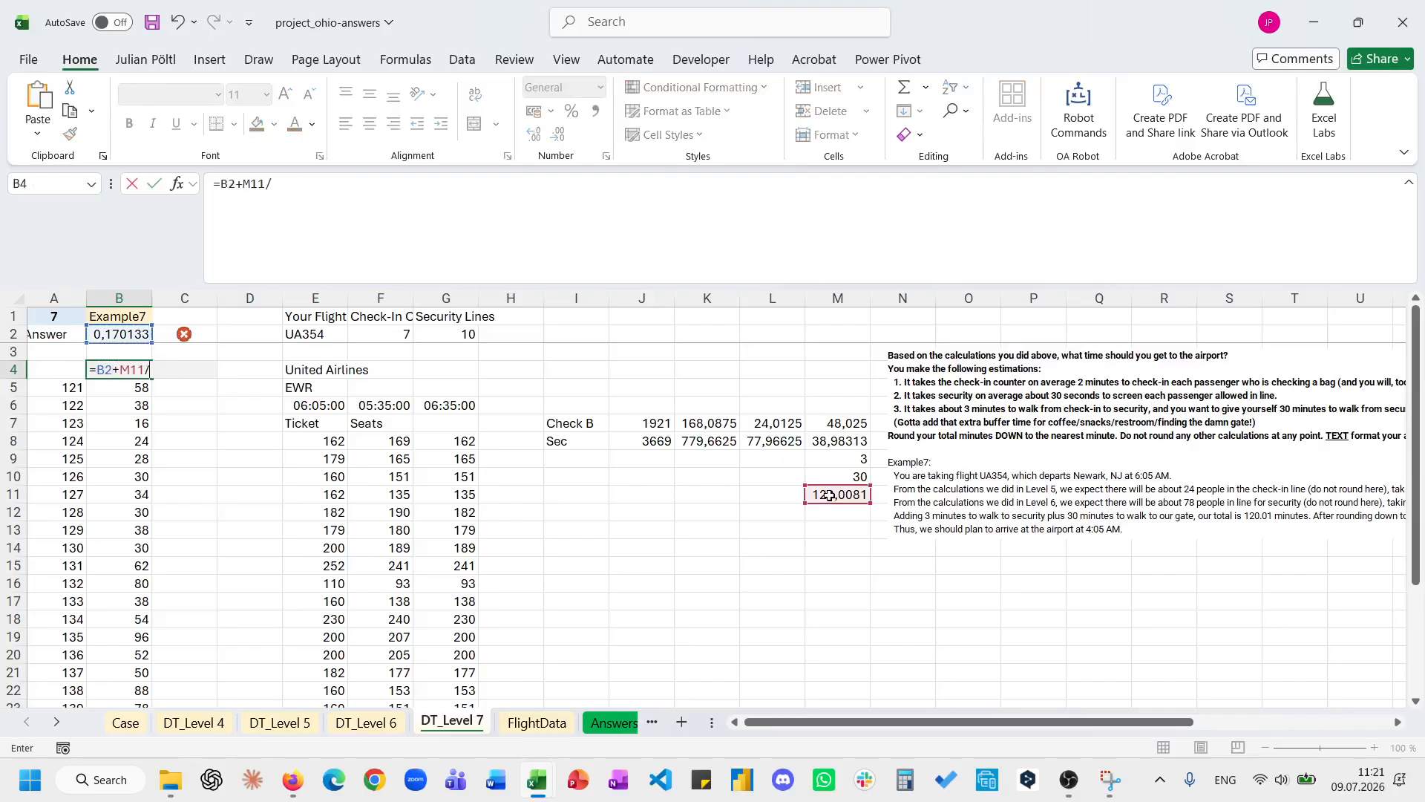
pyautogui.write('24/60')
pyautogui.press('Return')
pyautogui.press('Up')
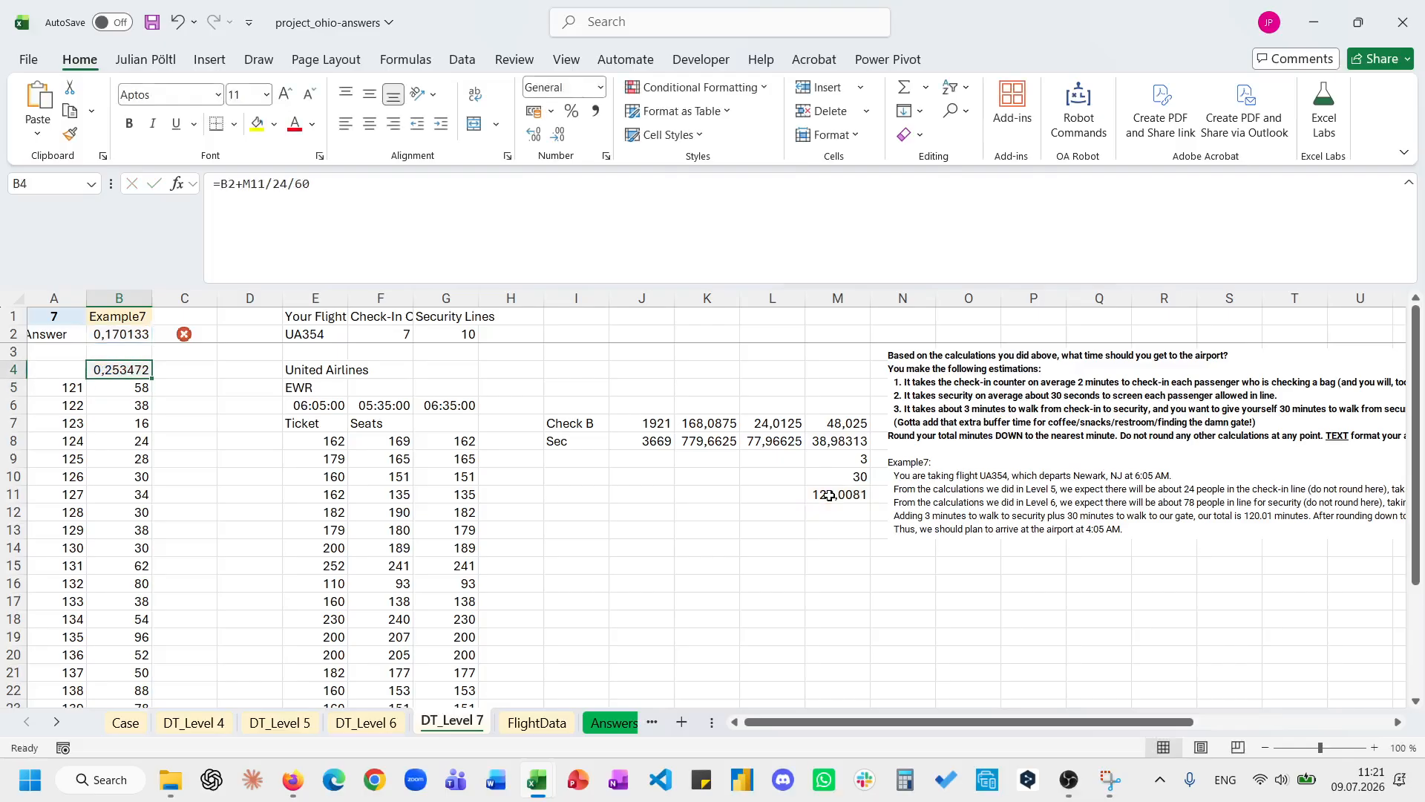
# Clear the formula from cell B4.
pyautogui.click(401, 236)
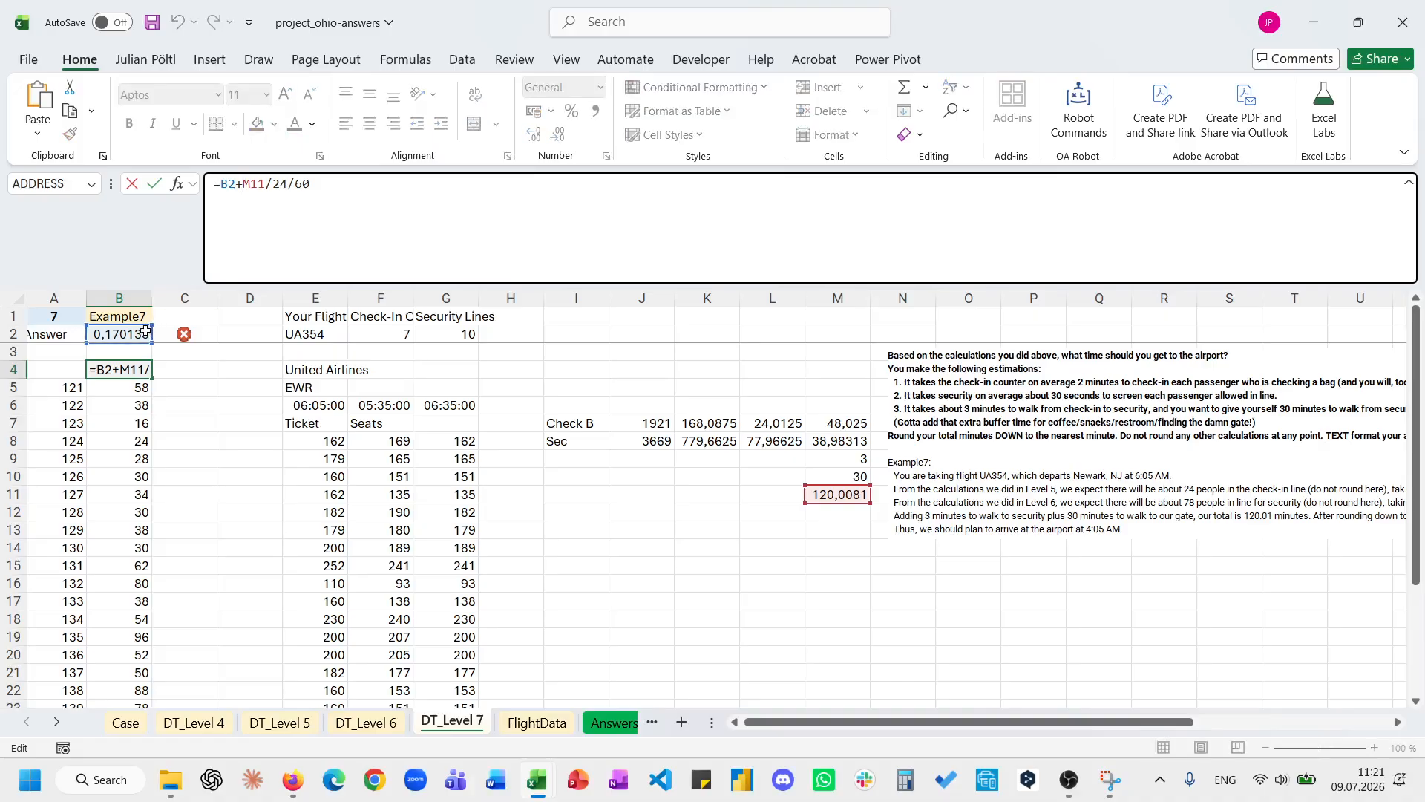
pyautogui.press('Escape')
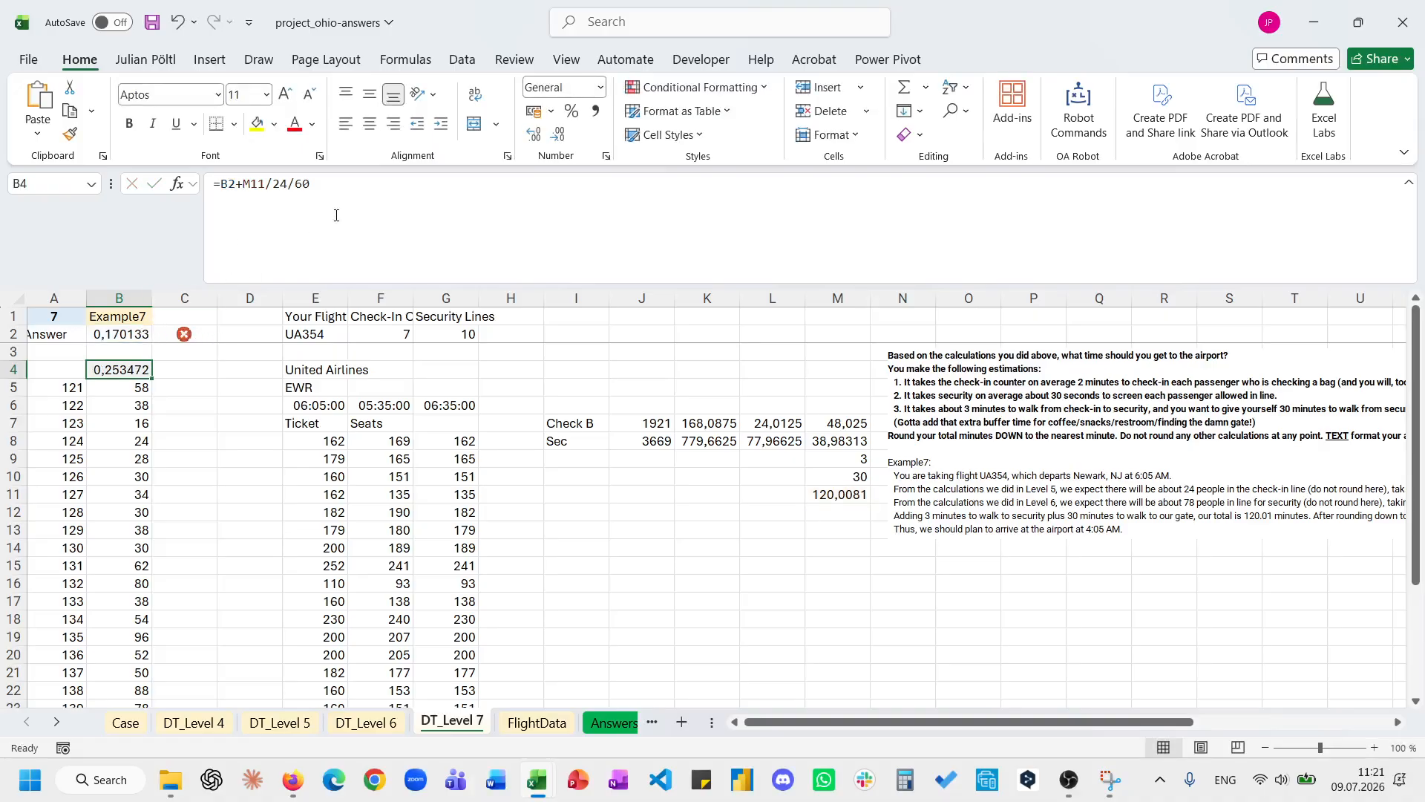
pyautogui.click(336, 216)
pyautogui.press('Escape')
pyautogui.press('Delete')
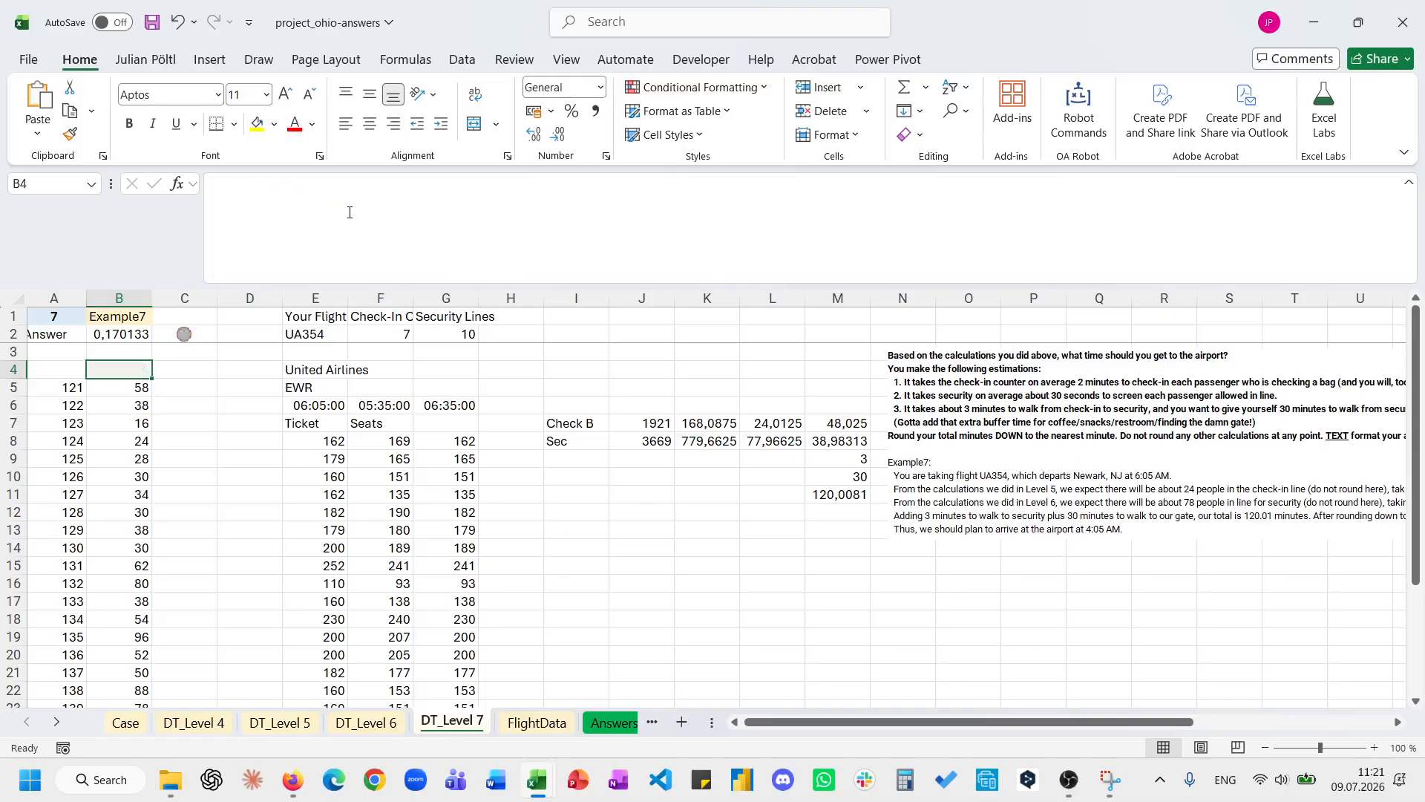
# Calculate the airport arrival time in L13 by subtracting the total minutes from departure with =E6-M11/60/24.
pyautogui.click(788, 528)
pyautogui.write('=')
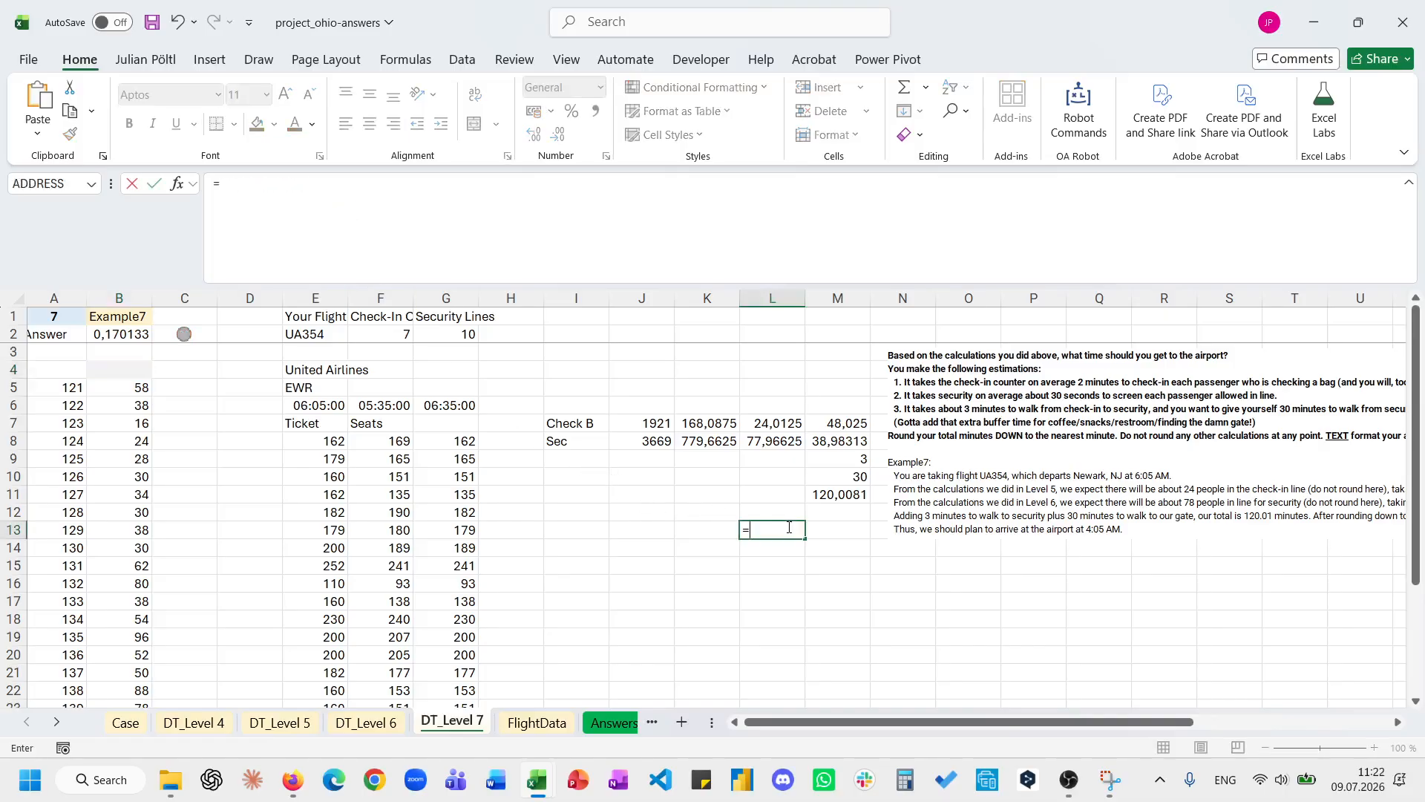
pyautogui.click(319, 407)
pyautogui.write('-')
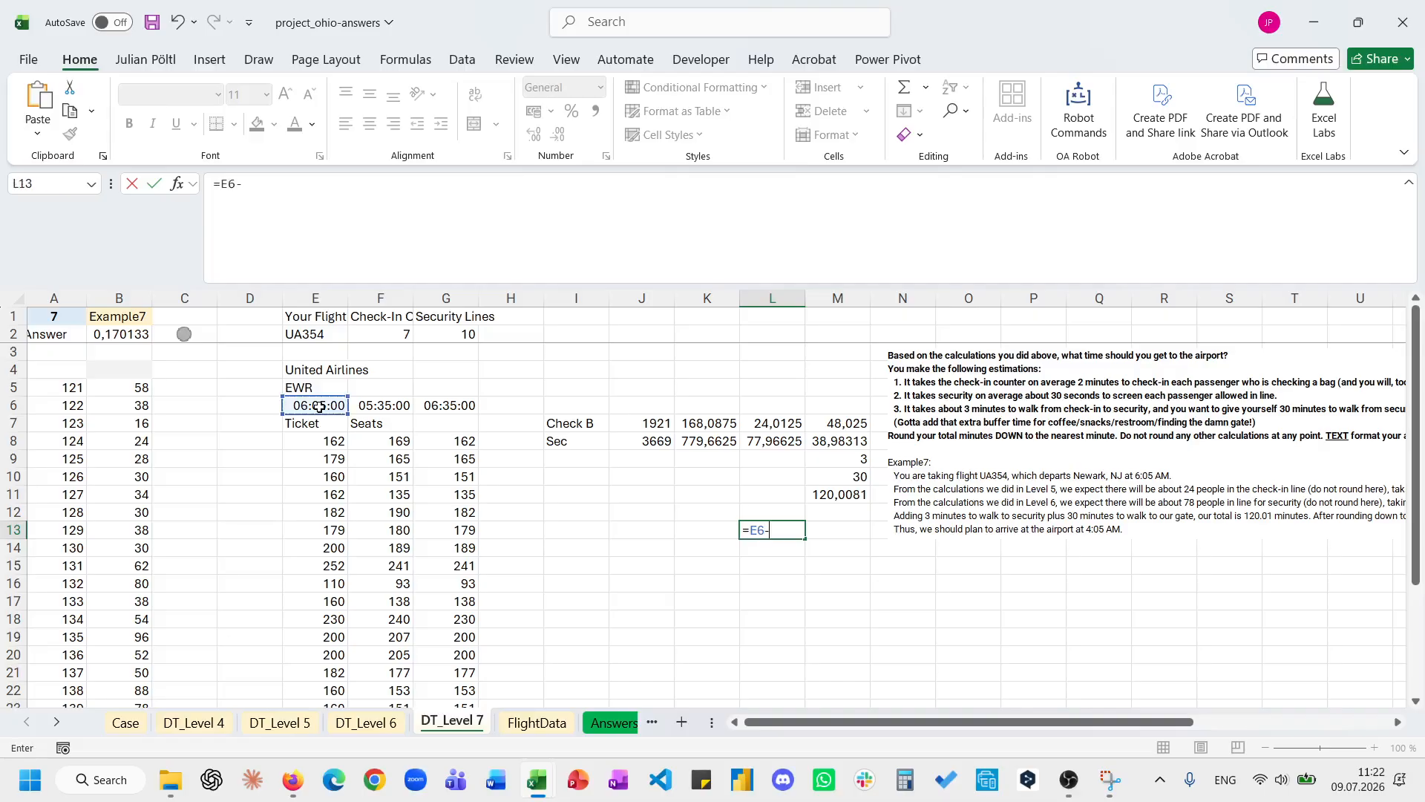
pyautogui.click(848, 494)
pyautogui.write('/60/24')
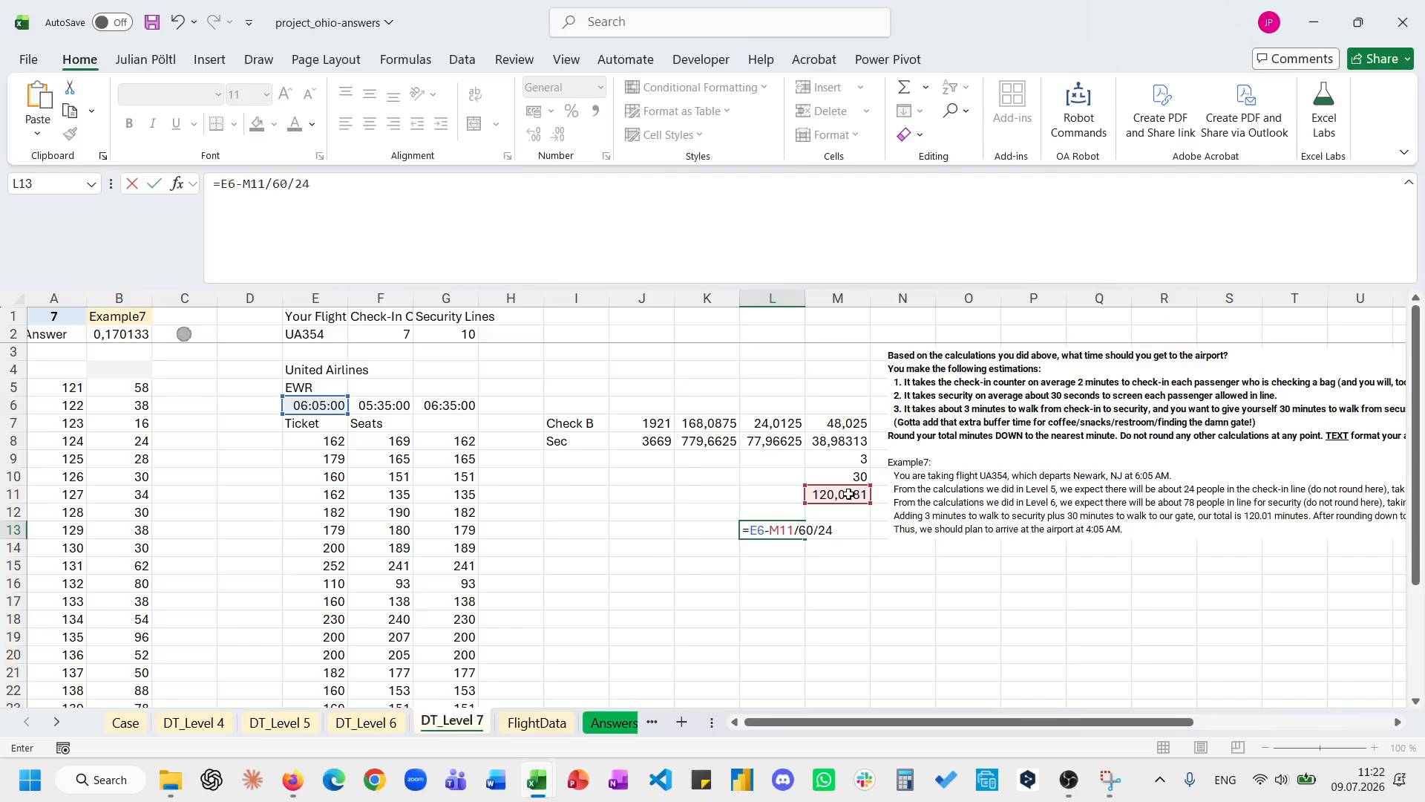
pyautogui.hotkey('ctrl', 'Return')
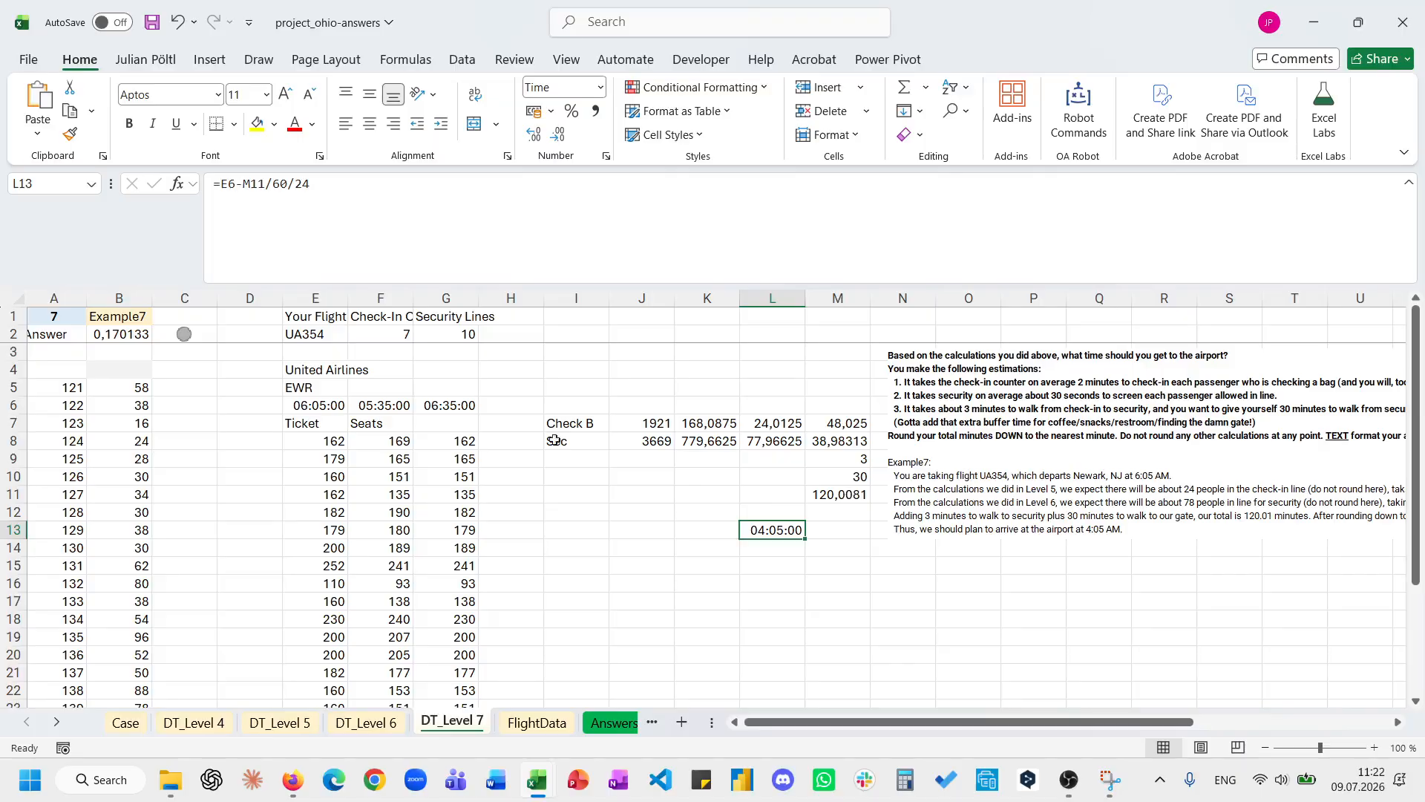
pyautogui.click(221, 187)
pyautogui.write('ROUND(')
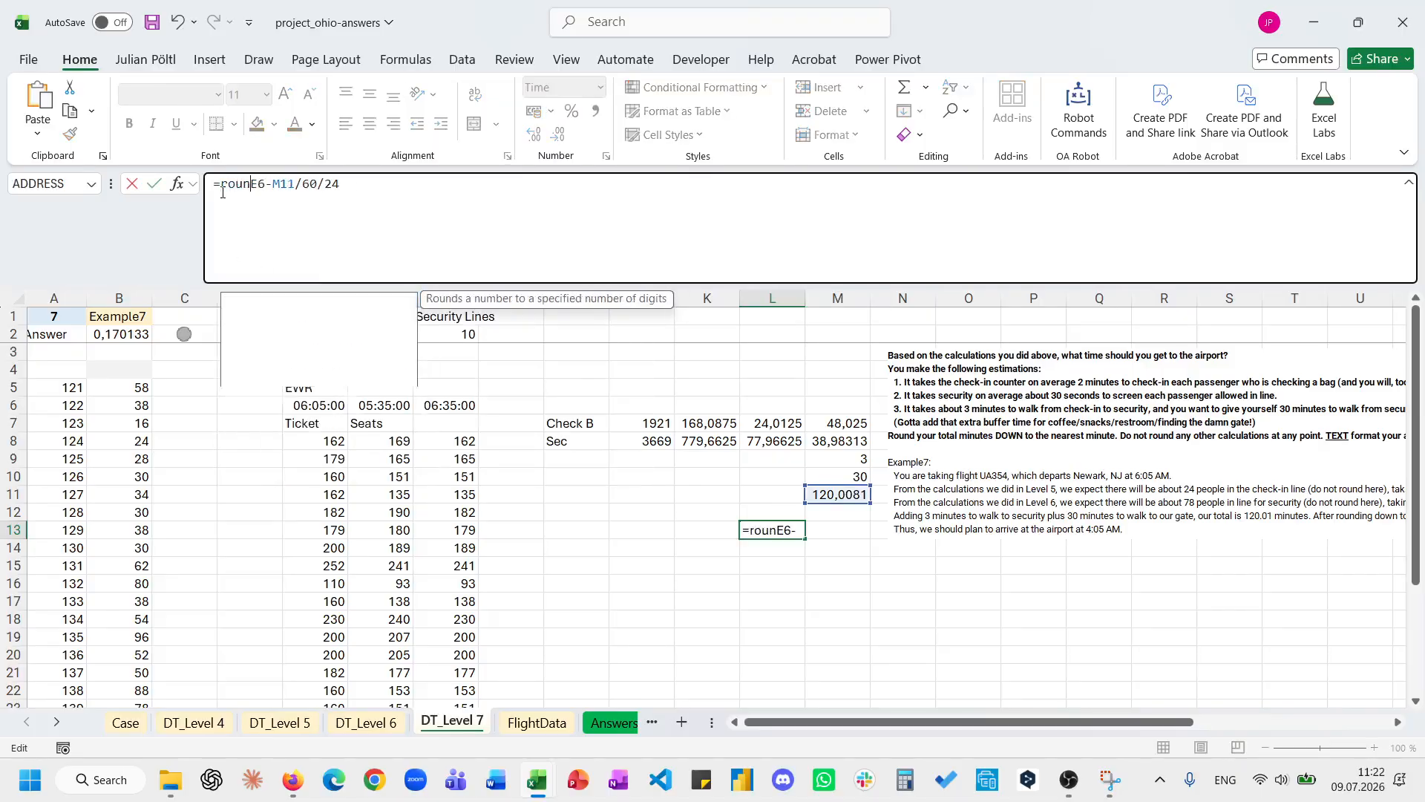
pyautogui.write(';')
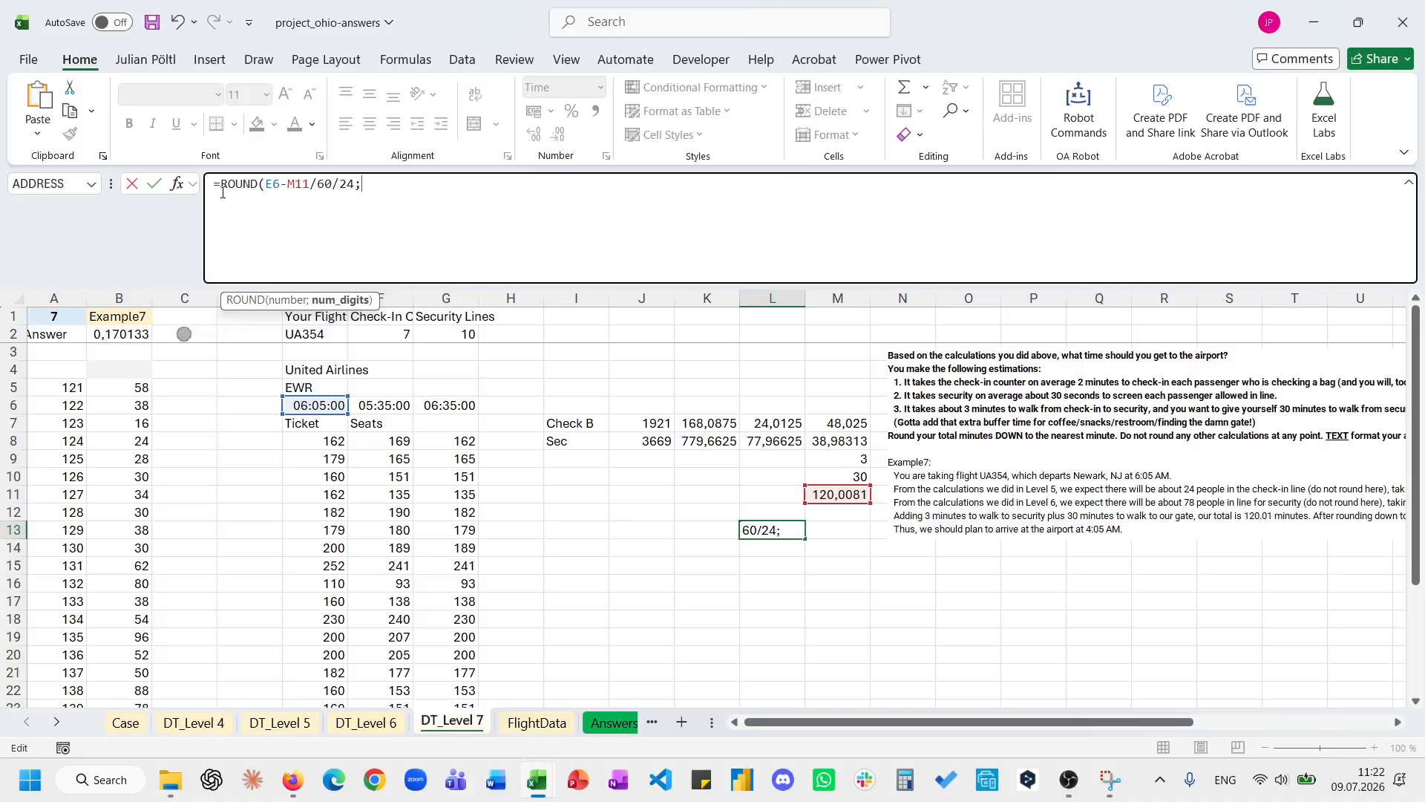
pyautogui.press('Escape')
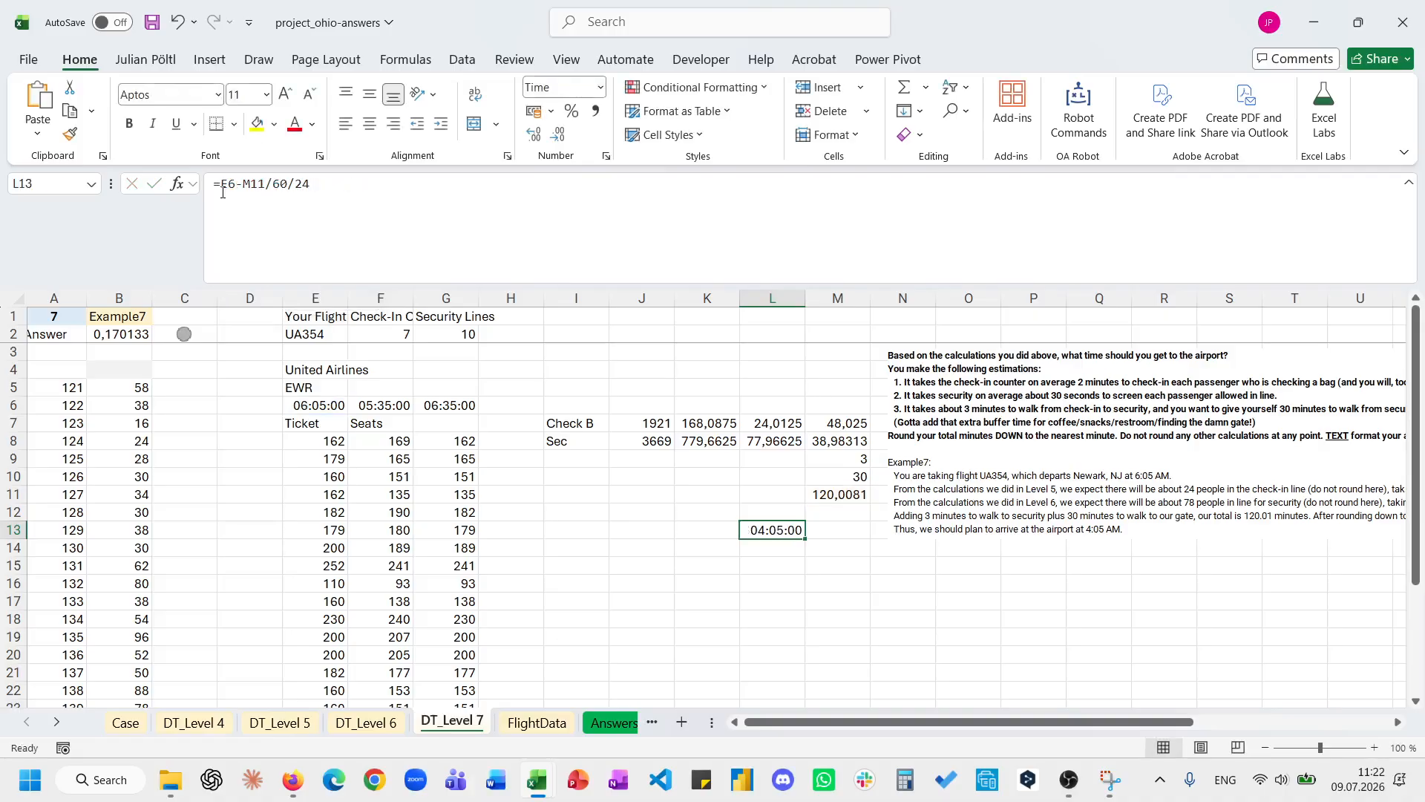
# Convert the arrival time to minutes in L14 with =L13*24*60.
pyautogui.hscroll(3, 389, 388)
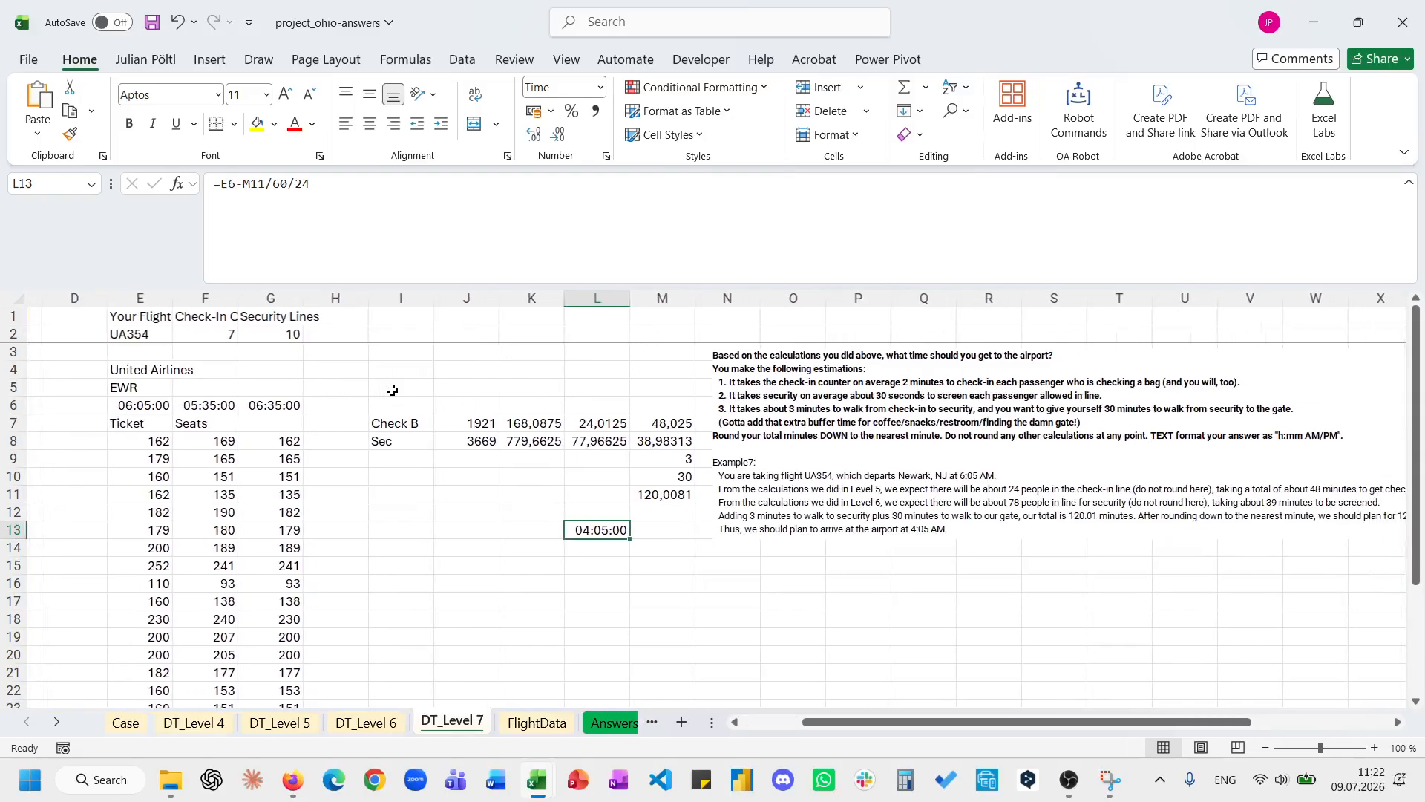
pyautogui.click(590, 547)
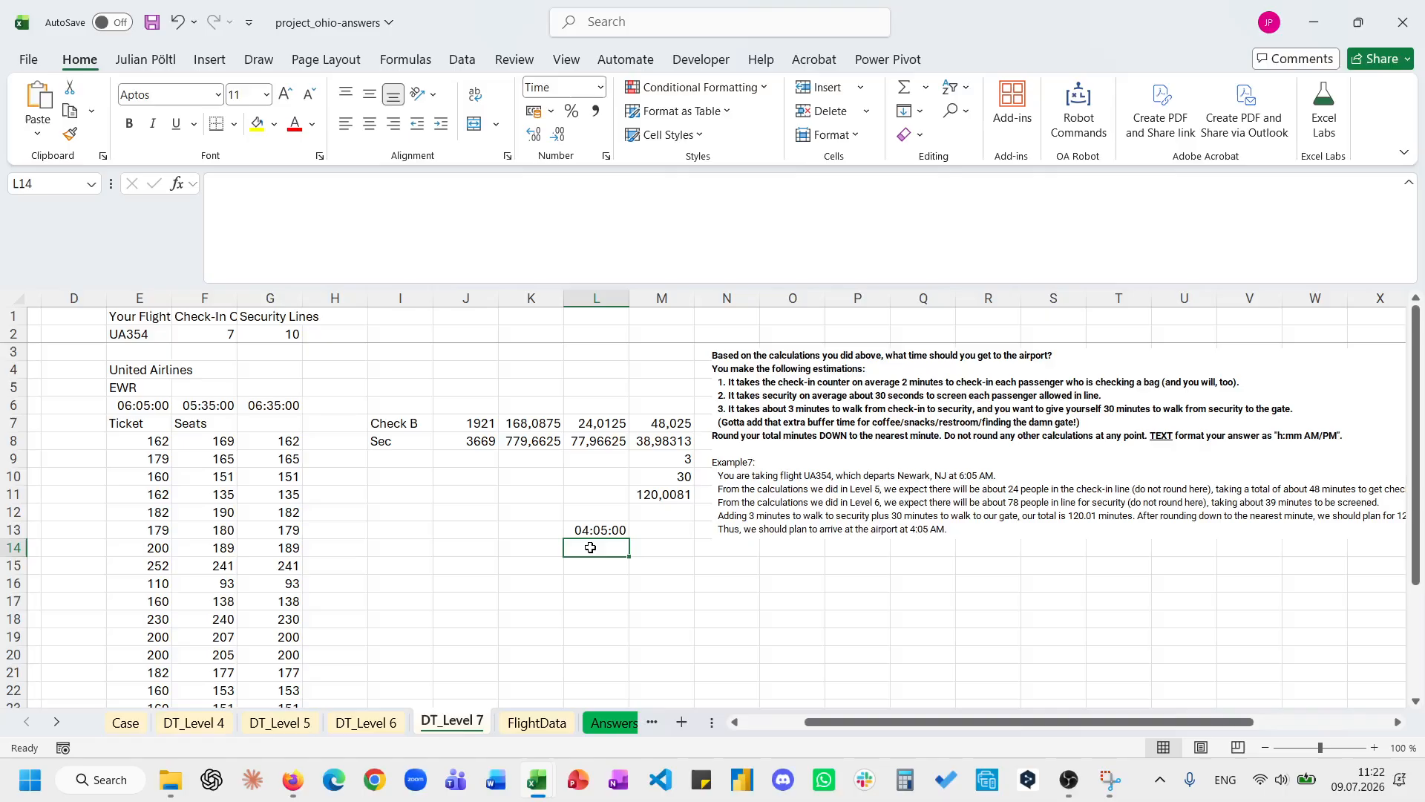
pyautogui.write('=L13*24')
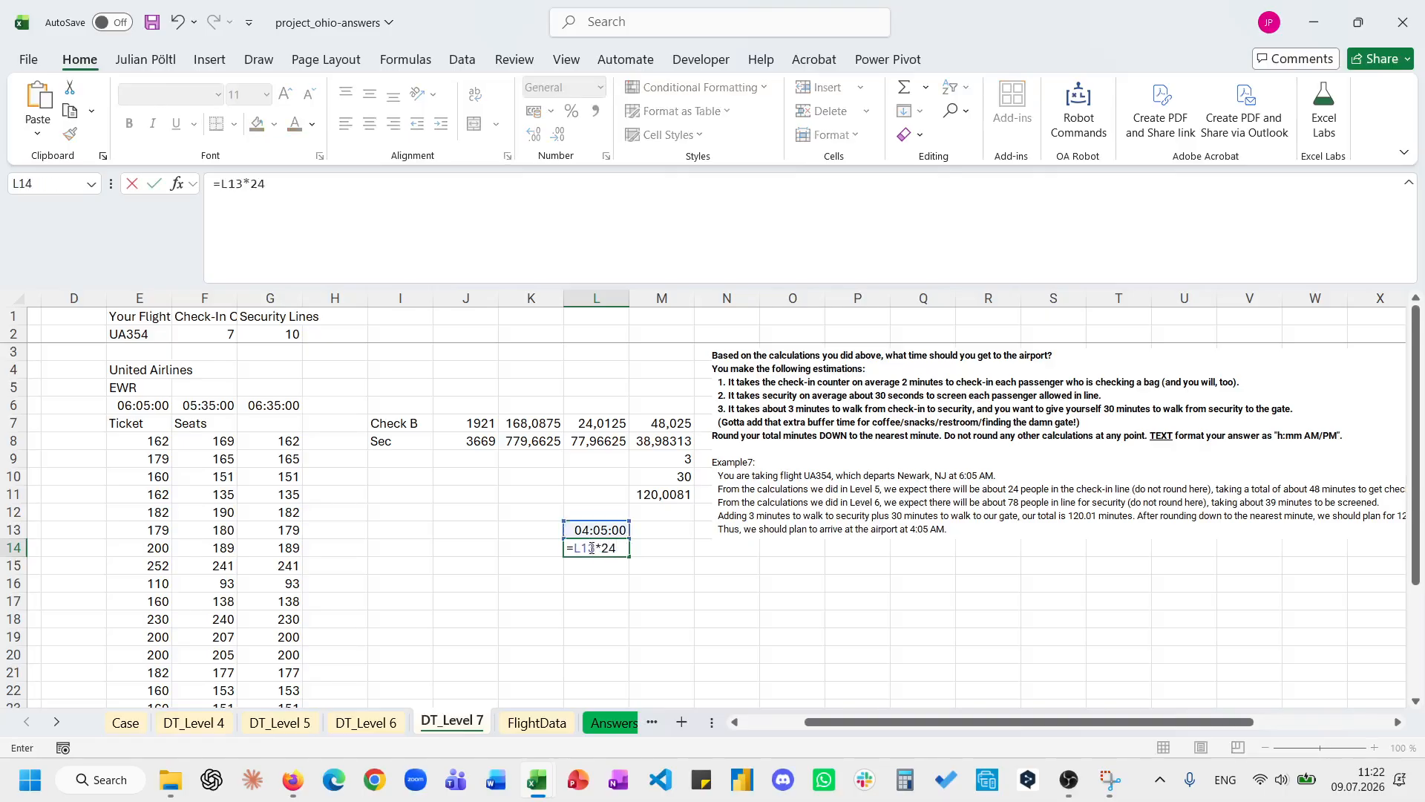
pyautogui.write('*60')
pyautogui.press('Return')
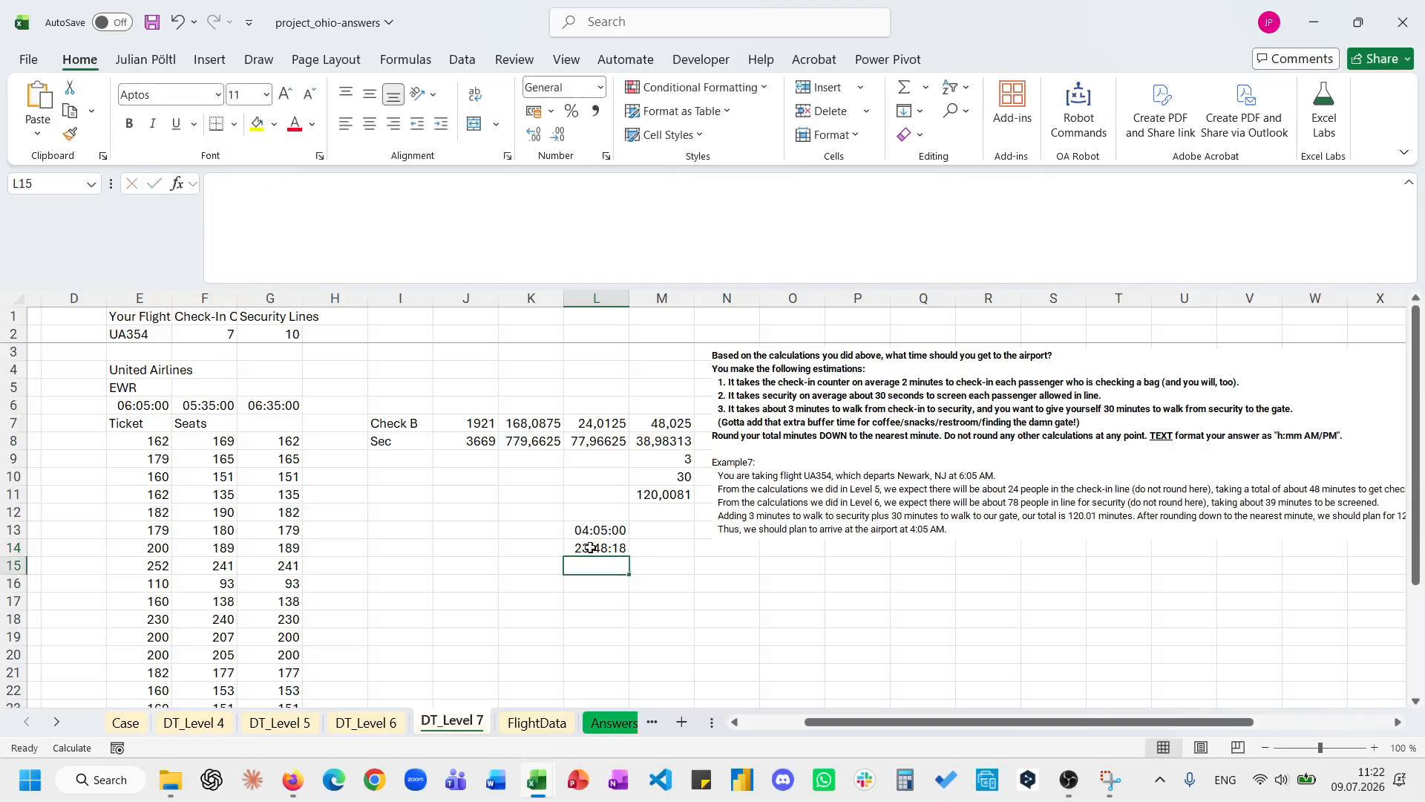
# Round the minutes and convert them back to a time in L15 with =ROUND(L14;)/24/60.
pyautogui.write('=roun')
pyautogui.press('Tab')
pyautogui.click(590, 547)
pyautogui.write(';')
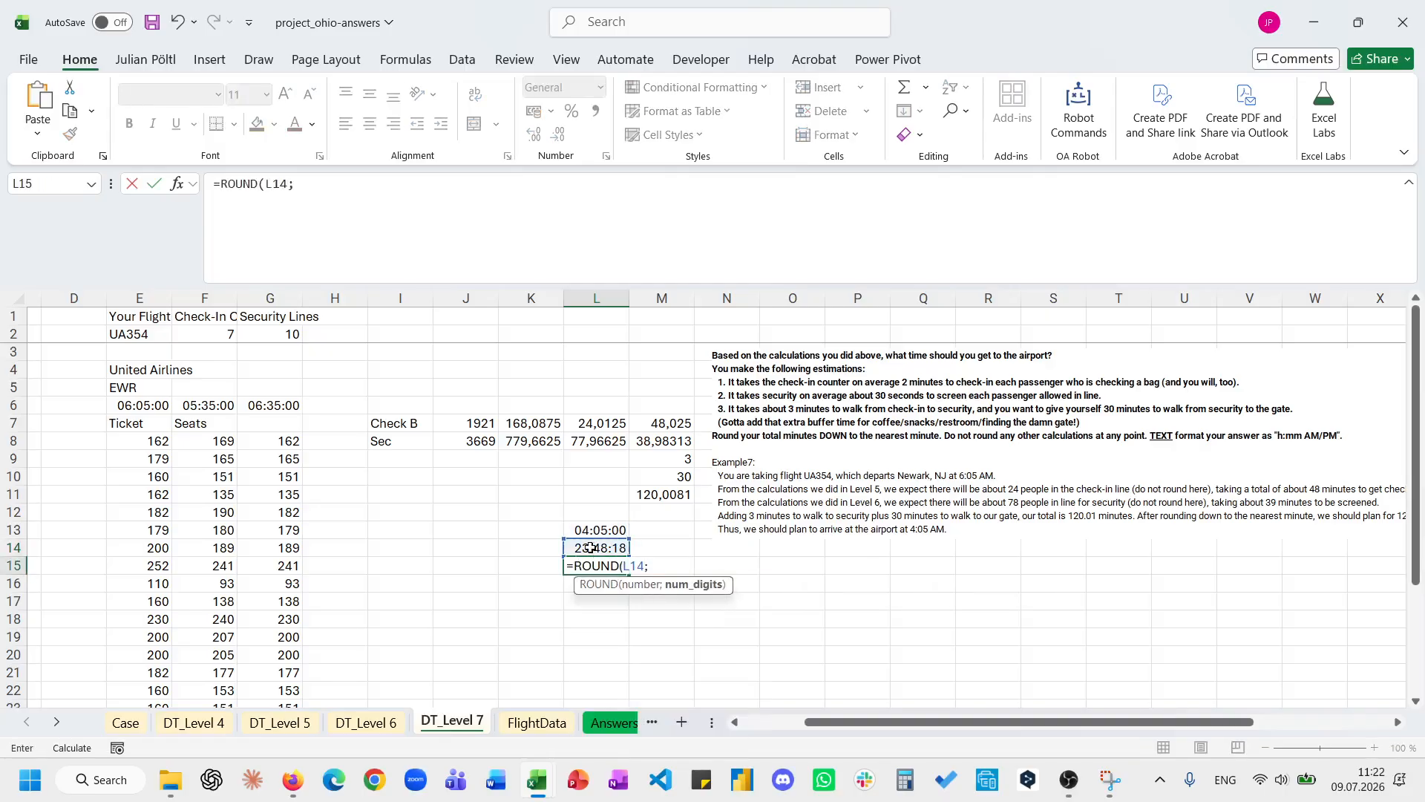
pyautogui.write(')/24/60')
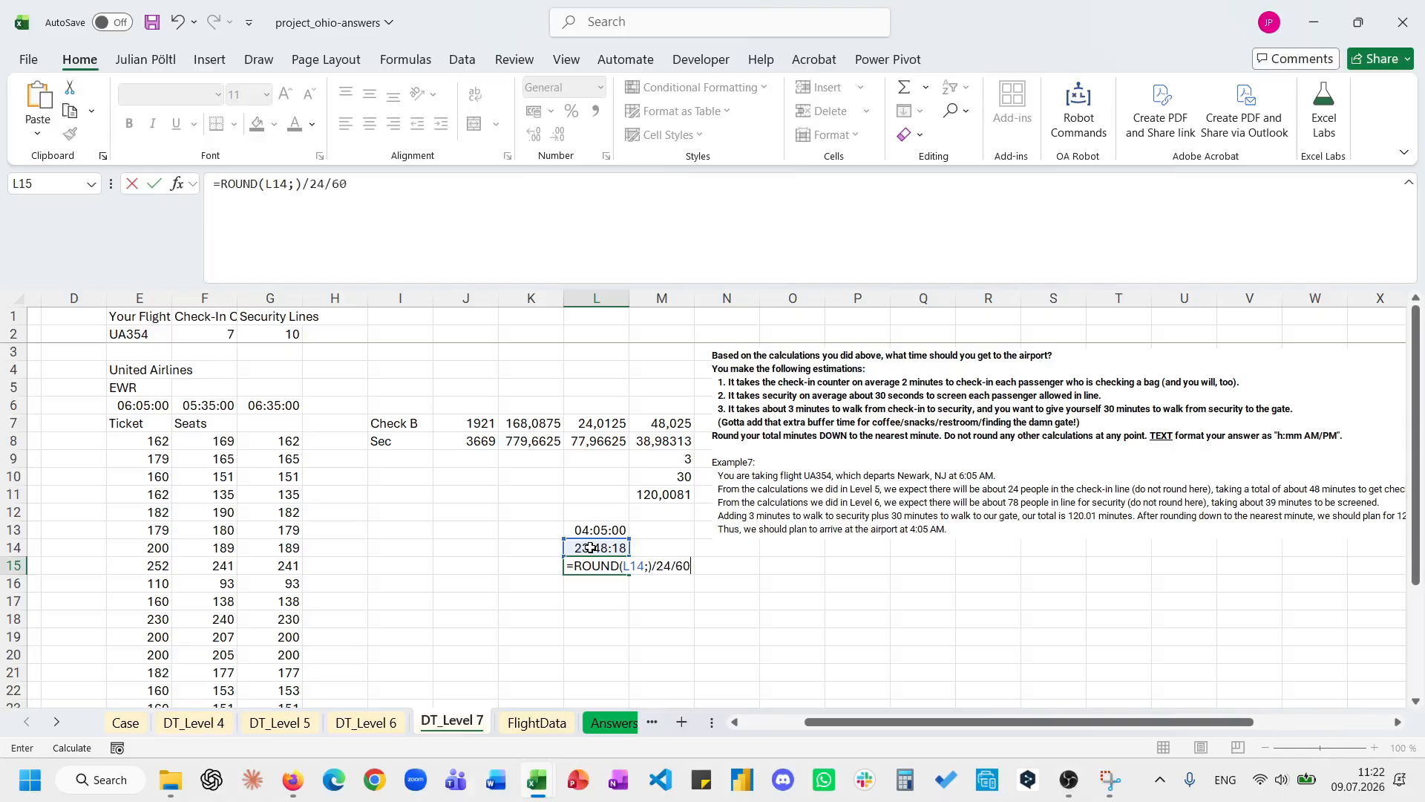
pyautogui.press('Return')
pyautogui.press('Up')
pyautogui.hscroll(-3, 590, 547)
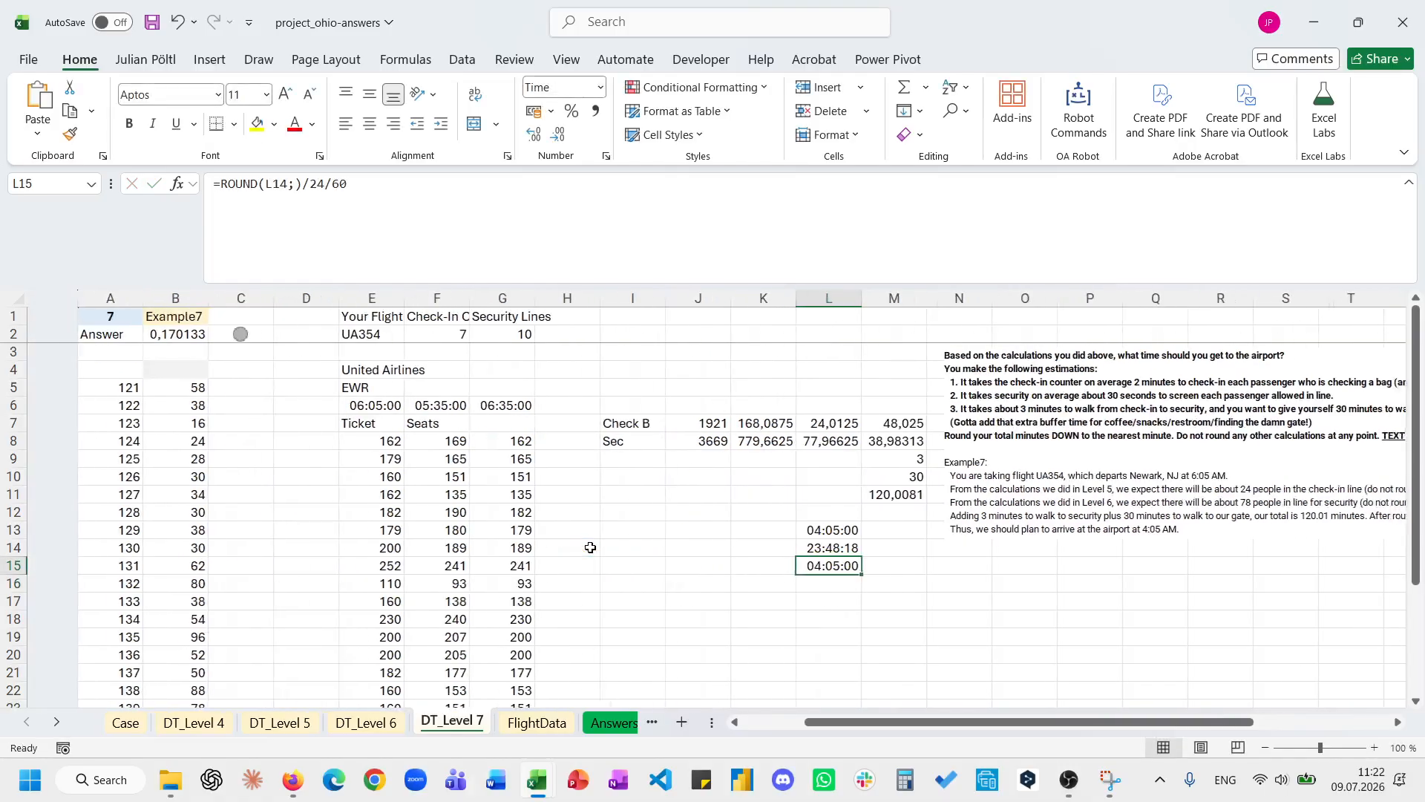
# Link the result cell B4 to the rounded arrival time with =L15.
pyautogui.click(141, 366)
pyautogui.write('=')
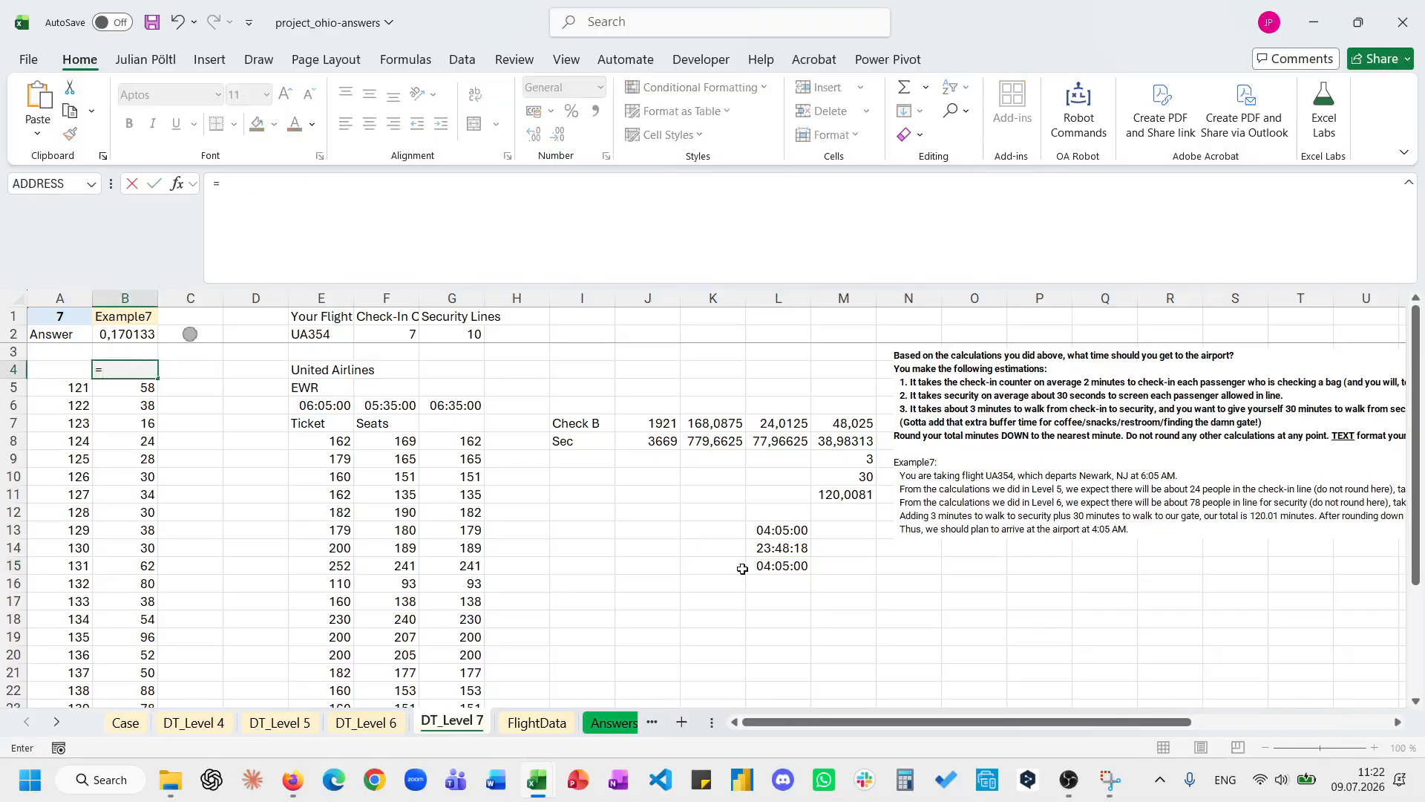
pyautogui.click(784, 569)
pyautogui.press('Return')
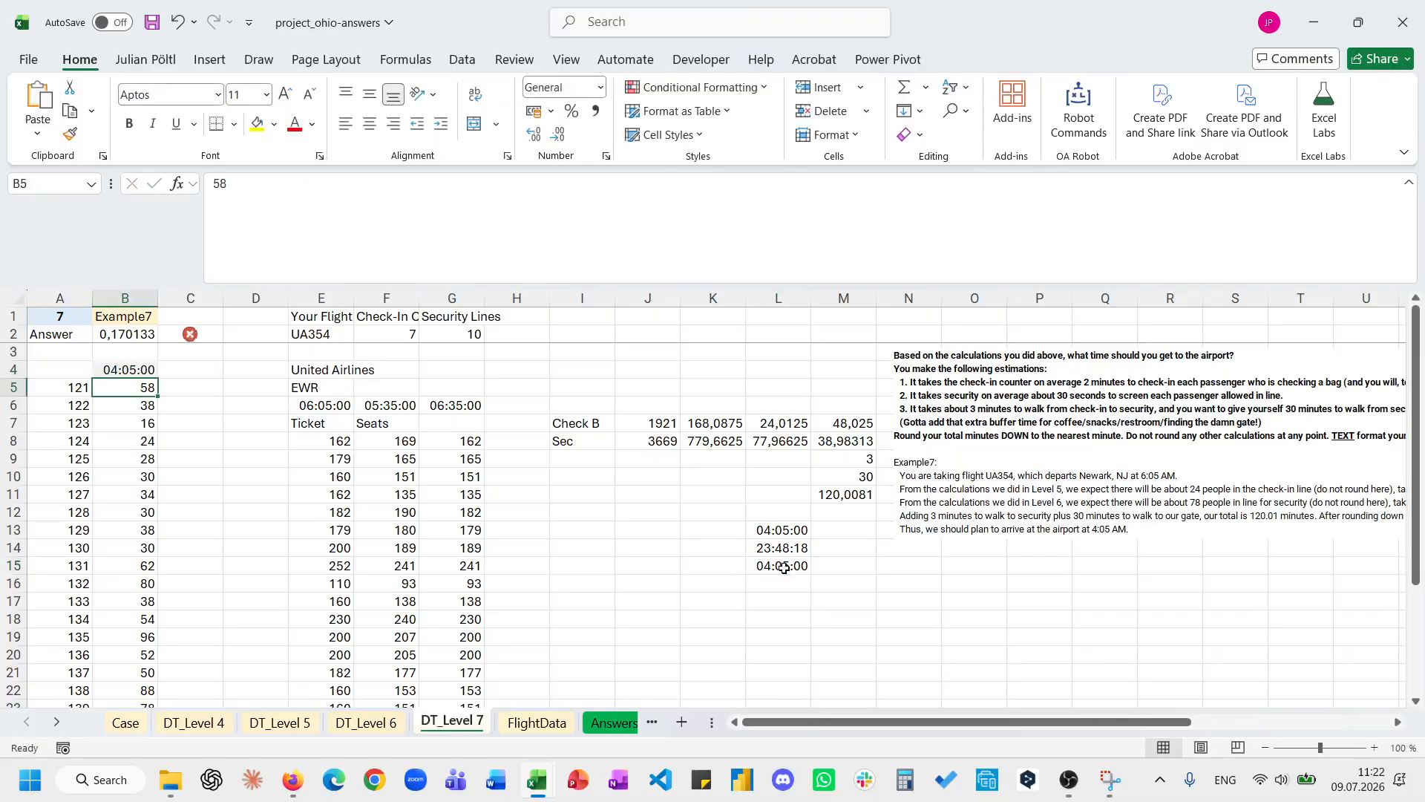
# Format the expected answer in B2 as Time.
pyautogui.press('Up')
pyautogui.press('Up')
pyautogui.press('Up')
pyautogui.click(564, 89)
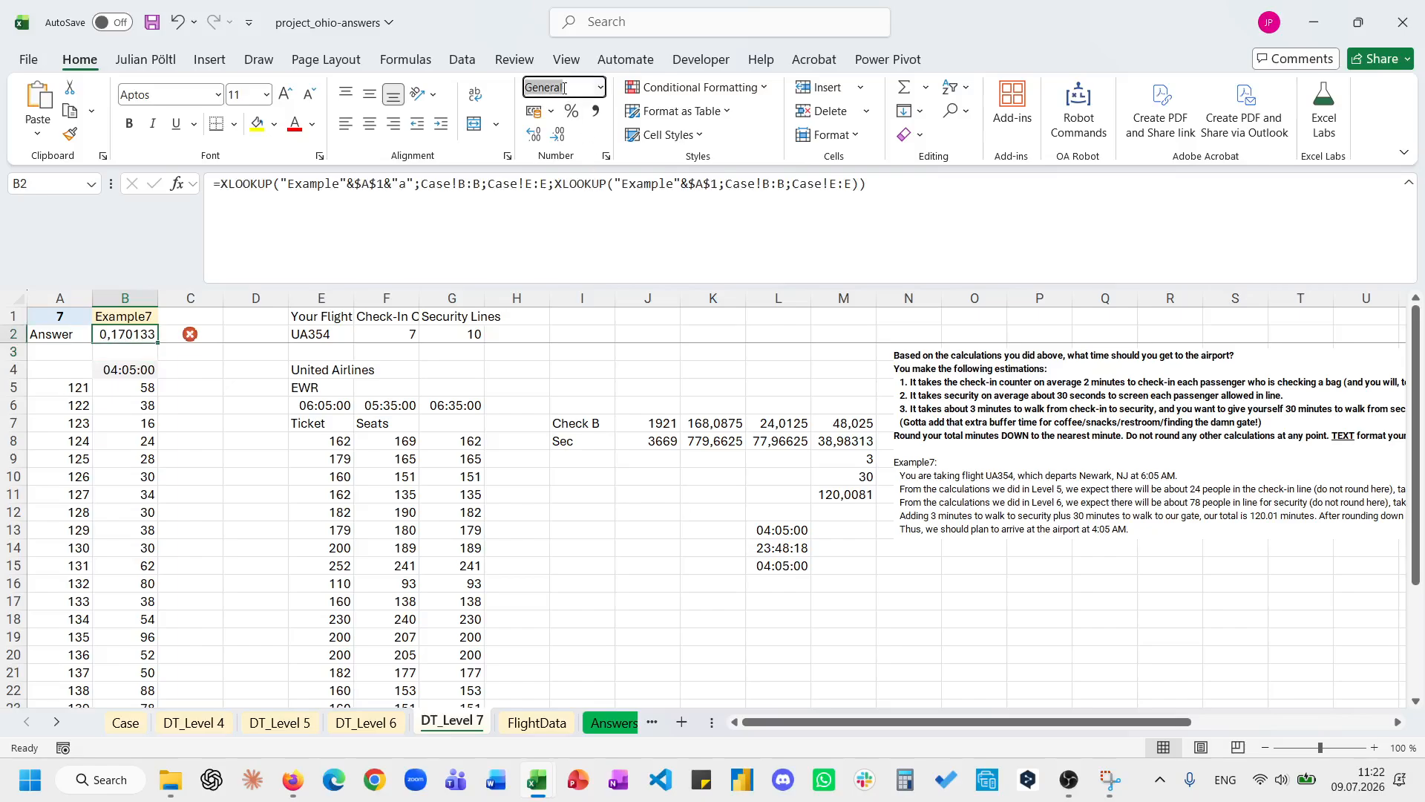
pyautogui.write('Time')
pyautogui.press('Return')
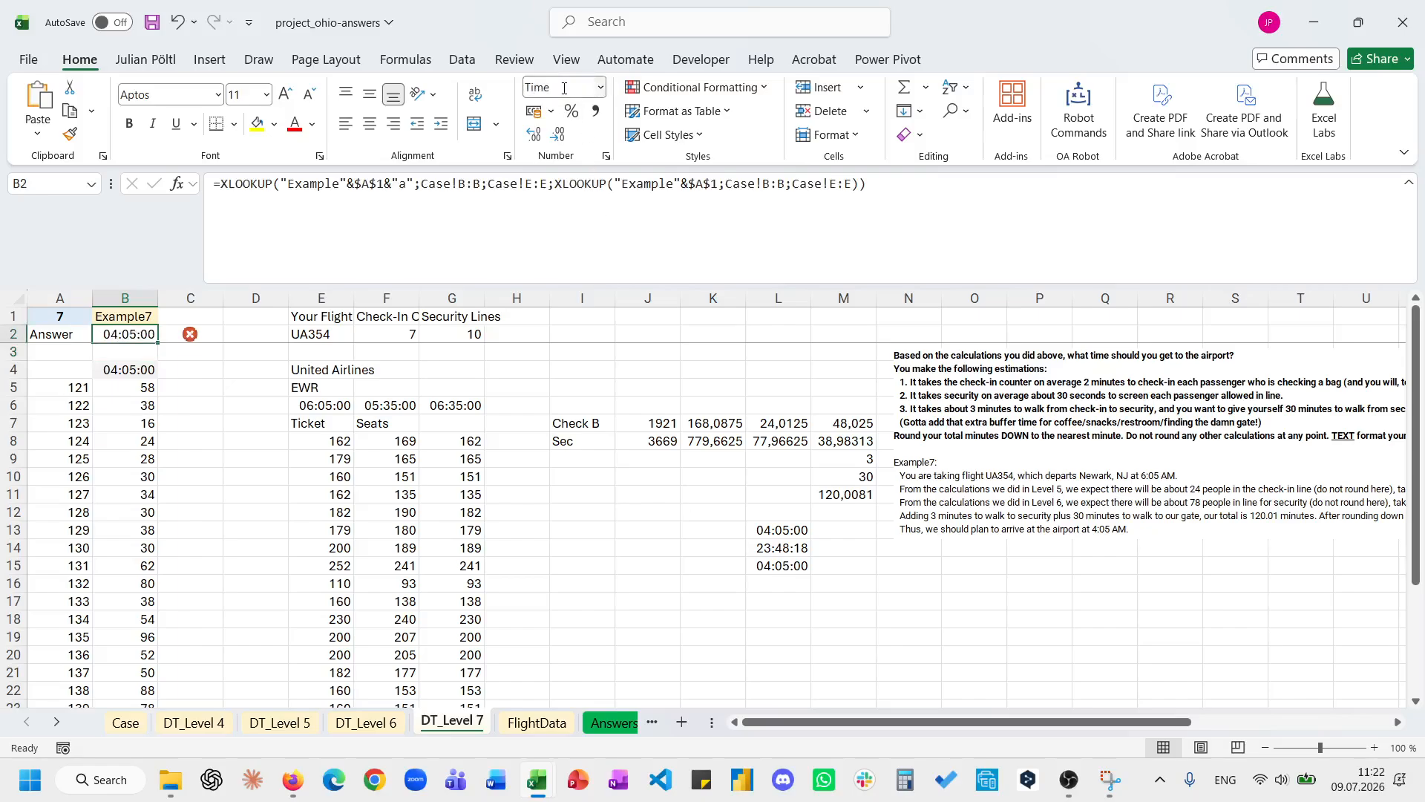
# Format B2:B4 as numbers with 18 decimal places and compare the expected answer with the calculated one.
pyautogui.moveTo(140, 333); pyautogui.dragTo(130, 369)
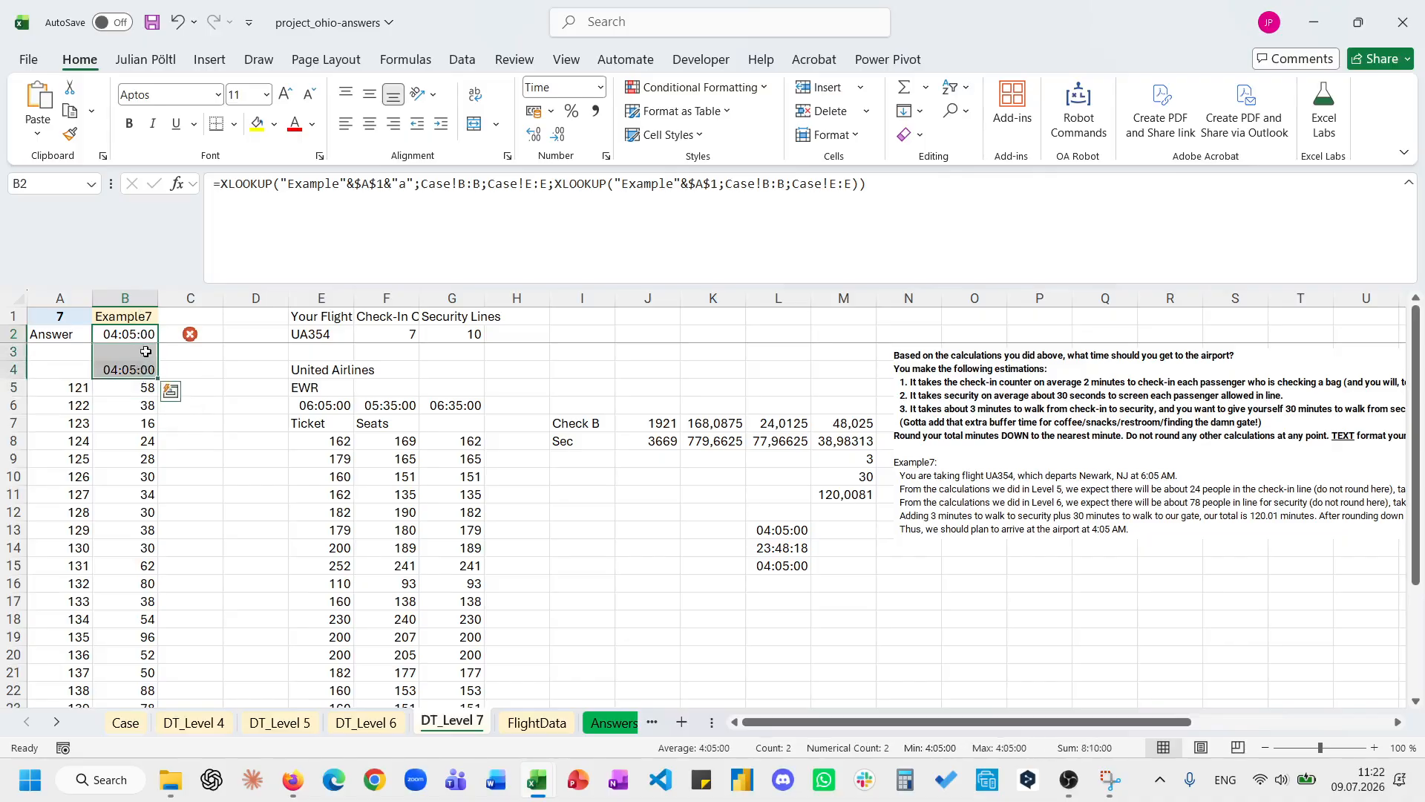
pyautogui.click(559, 135)
pyautogui.click(559, 135)
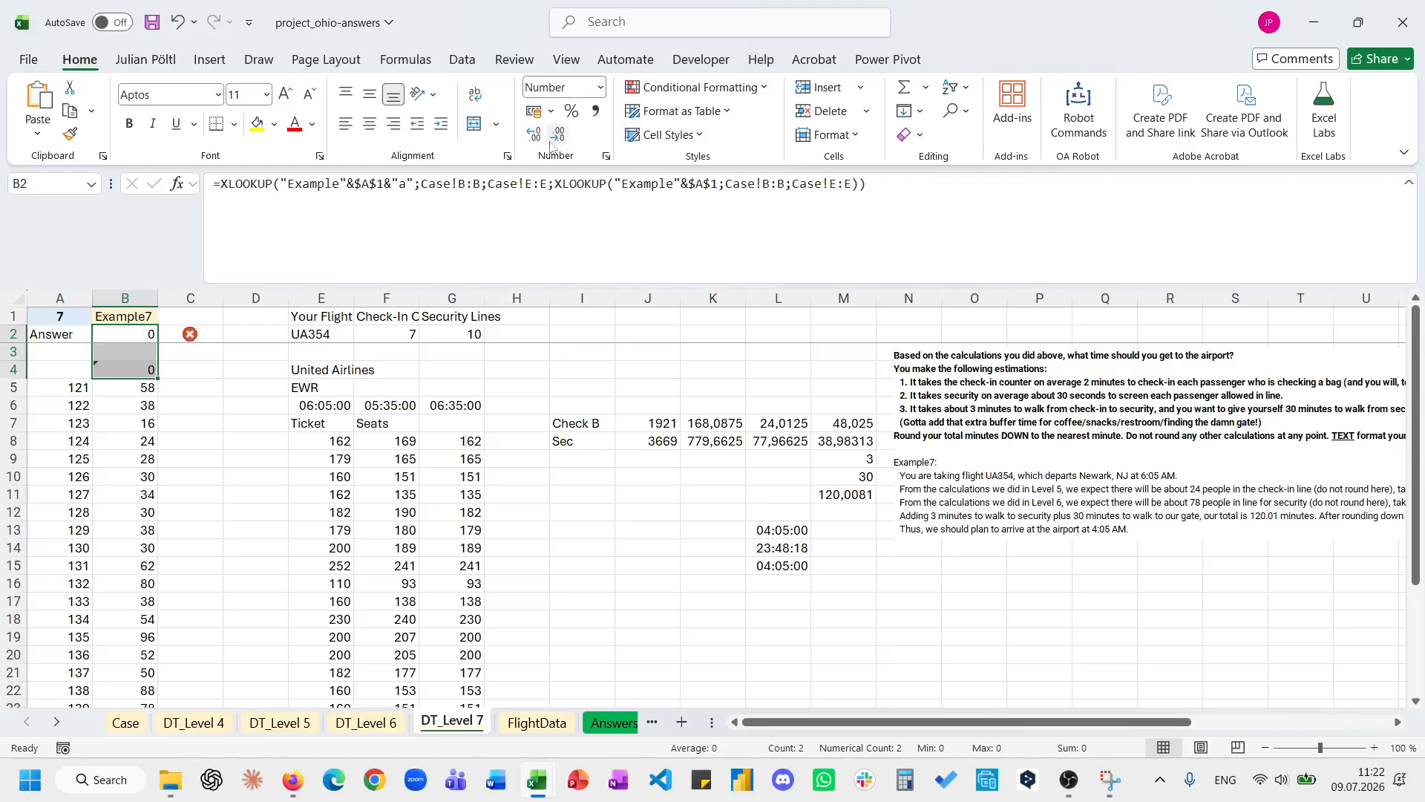
pyautogui.click(535, 135)
pyautogui.click(534, 135)
pyautogui.click(534, 135)
pyautogui.click(535, 135)
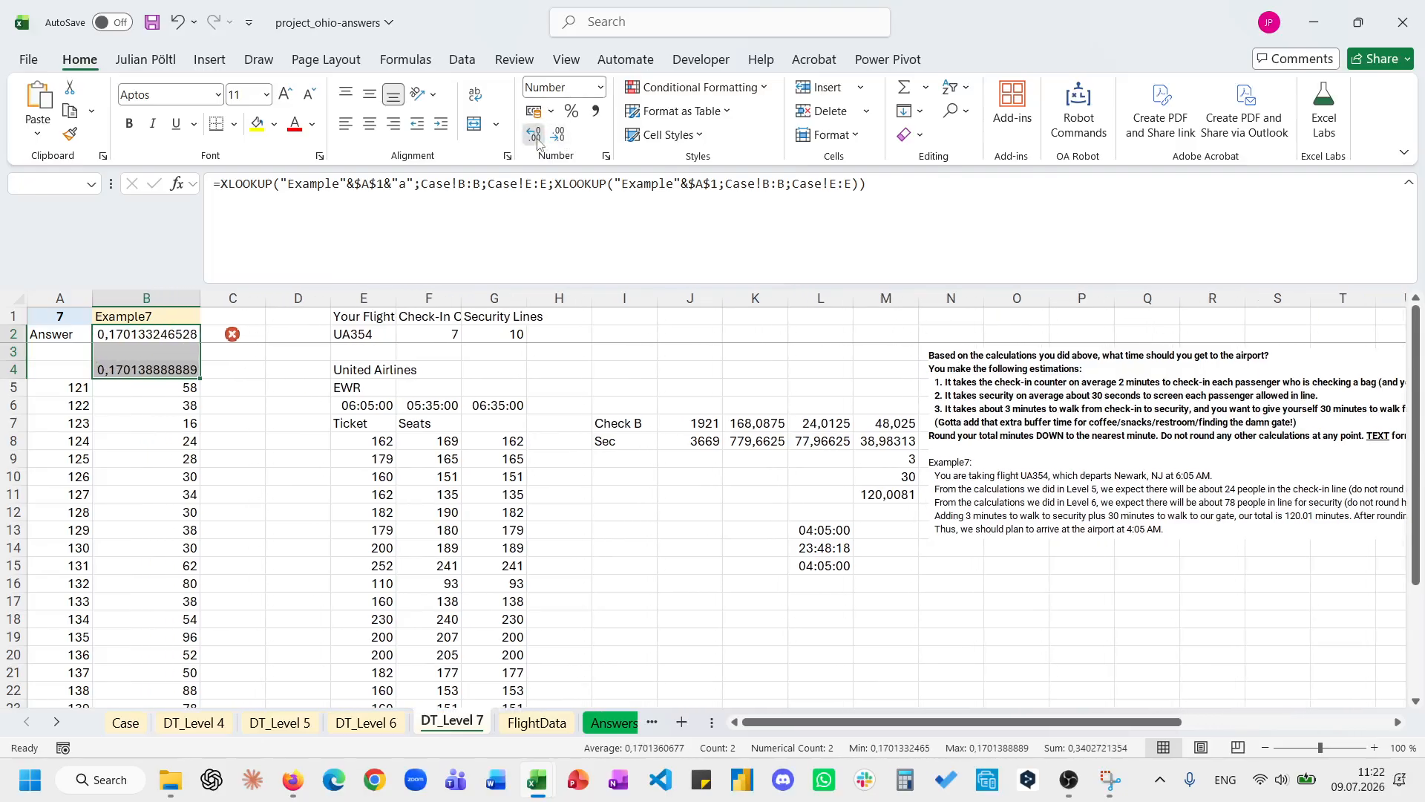
pyautogui.click(534, 136)
pyautogui.click(534, 135)
pyautogui.click(534, 135)
pyautogui.click(534, 135)
pyautogui.click(534, 135)
pyautogui.click(534, 136)
pyautogui.click(534, 135)
pyautogui.click(204, 336)
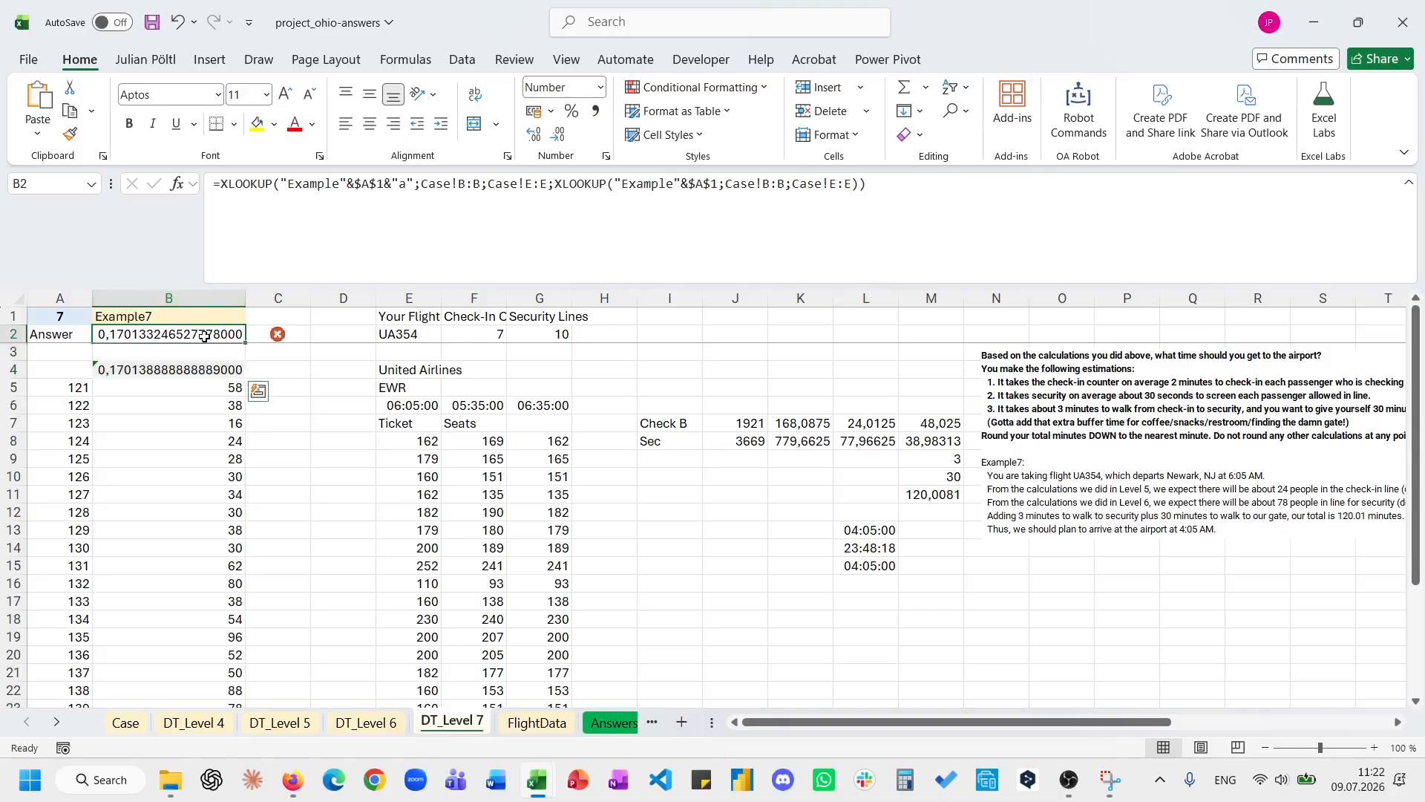
pyautogui.moveTo(204, 336); pyautogui.dragTo(206, 368)
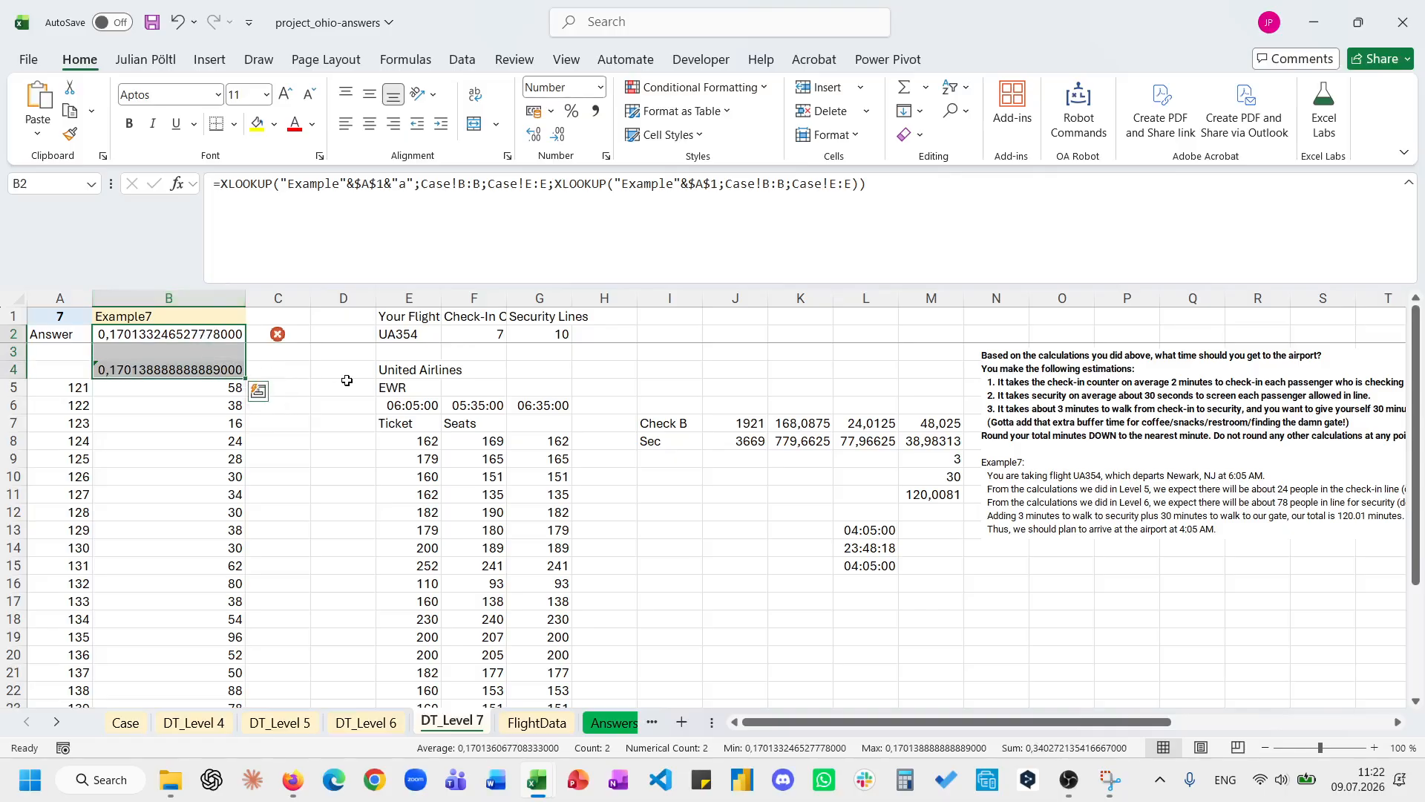
# Find the Level 7 answer table on the Case sheet and select the answer cell for game 121 (E323).
pyautogui.hscroll(2, 680, 552)
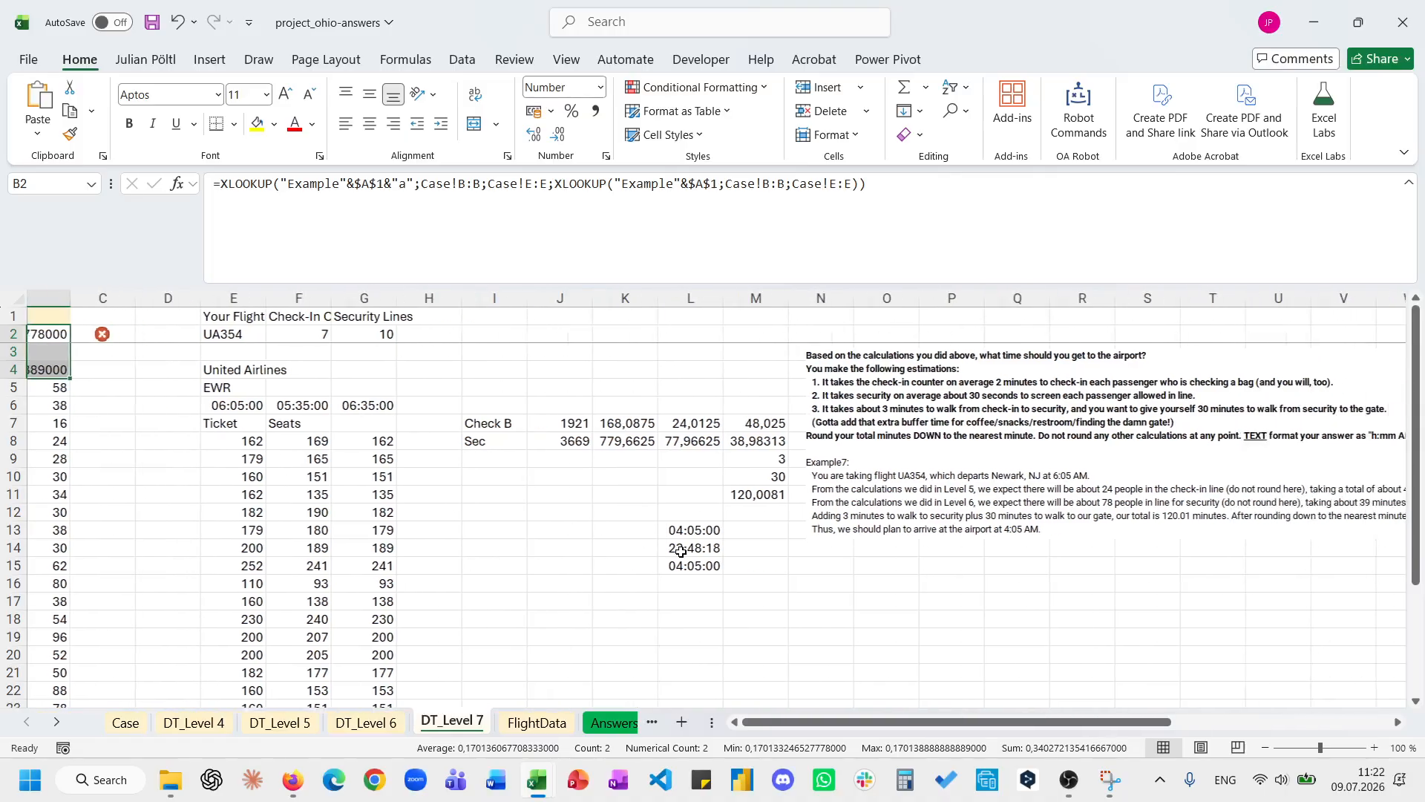
pyautogui.hscroll(1, 680, 552)
pyautogui.hscroll(-3, 680, 551)
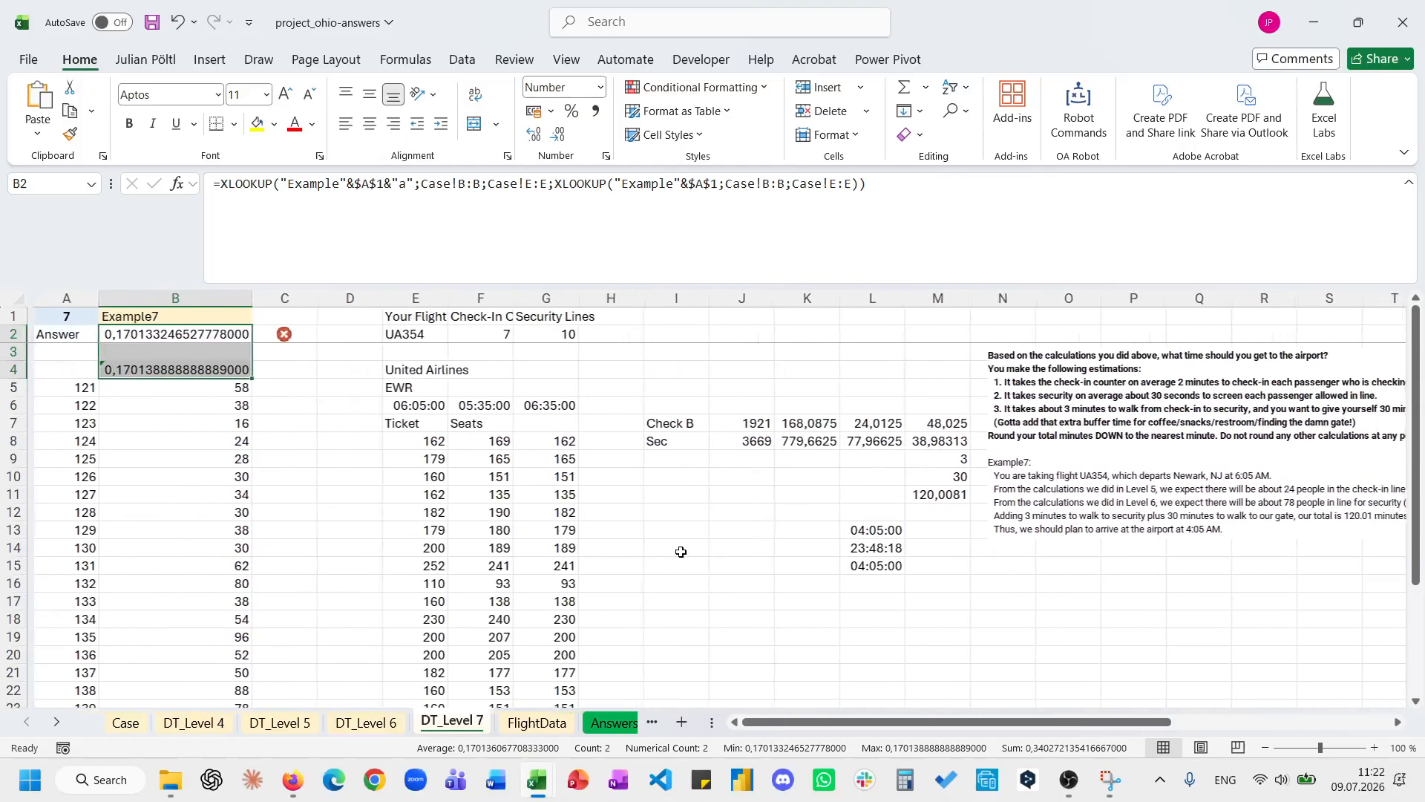
pyautogui.click(126, 723)
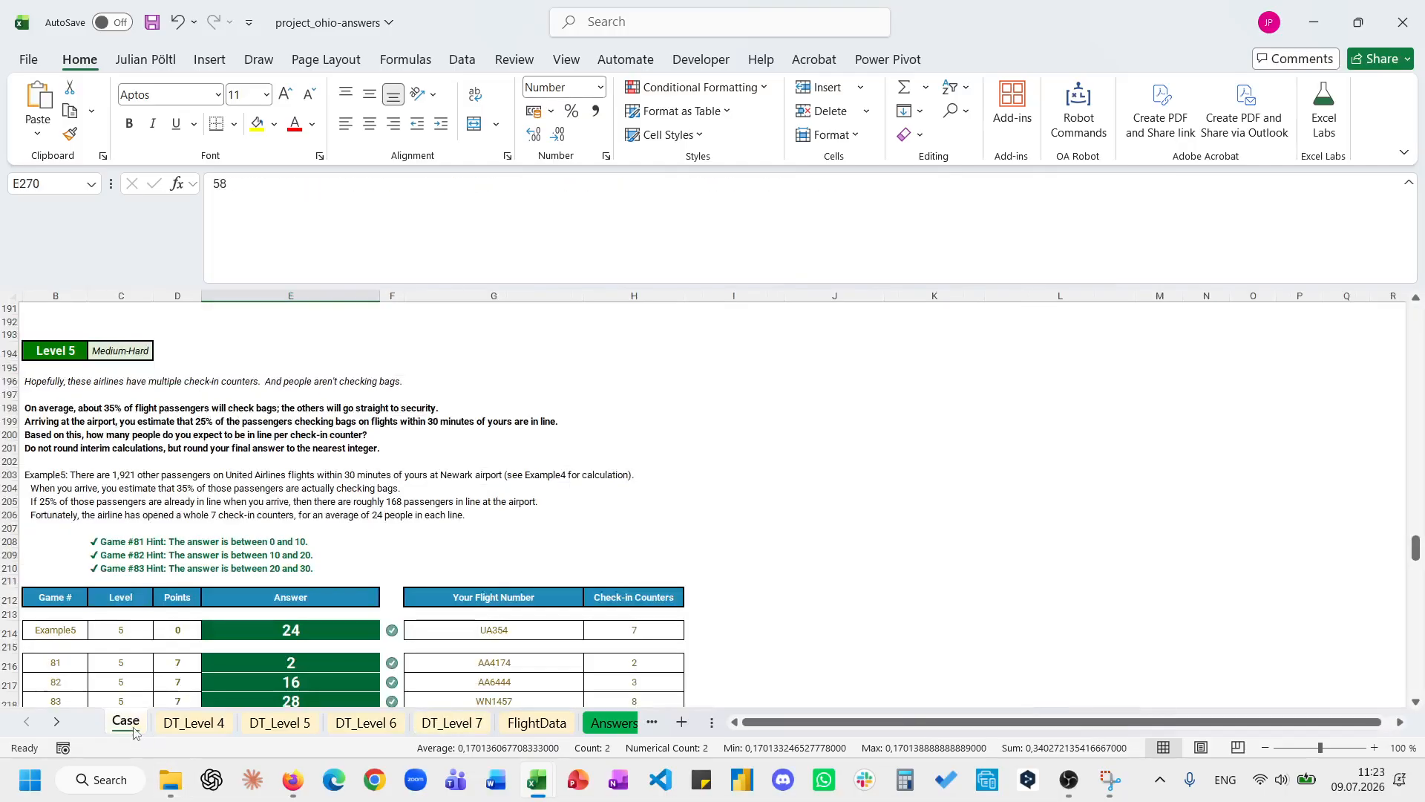
pyautogui.scroll(-3, 407, 593)
pyautogui.scroll(-15, 407, 594)
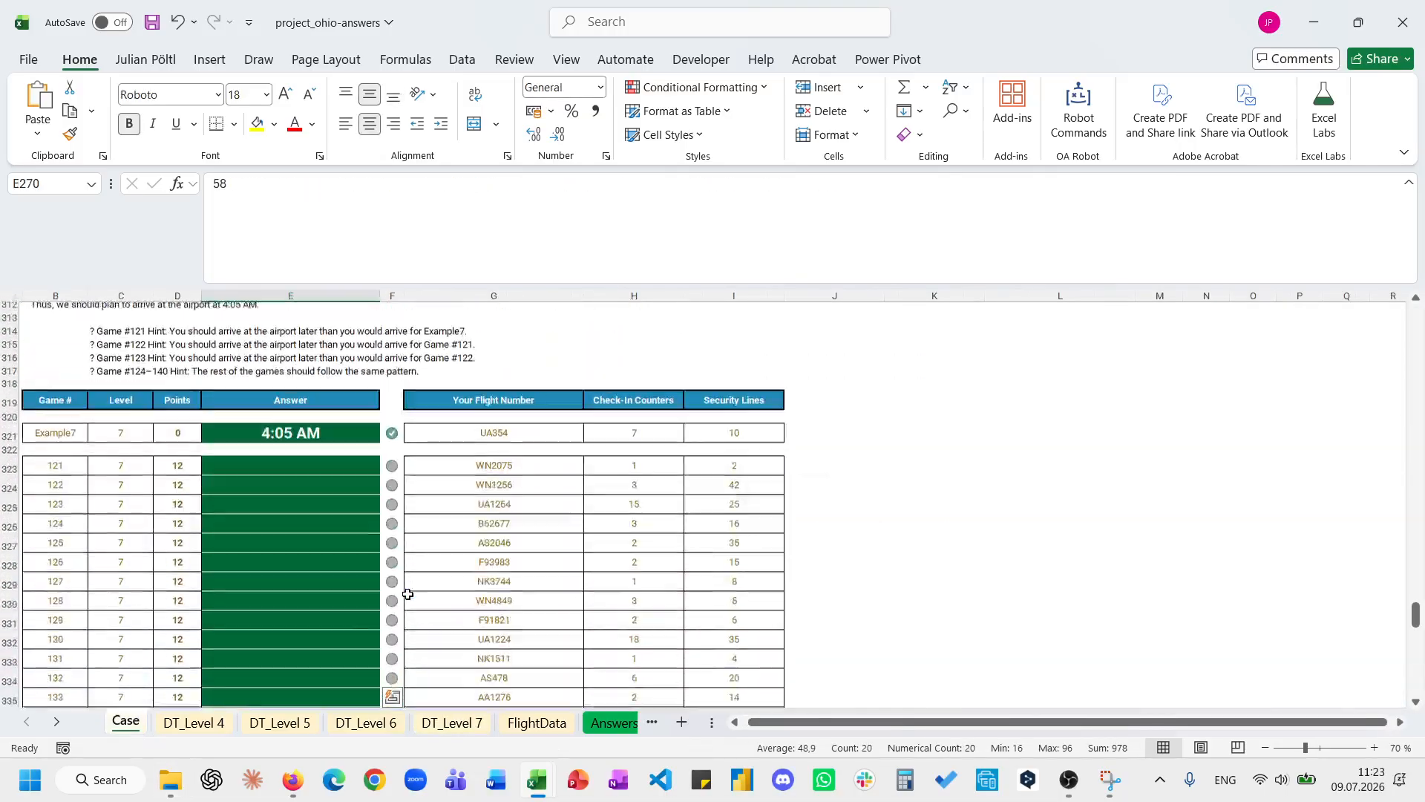
pyautogui.click(326, 406)
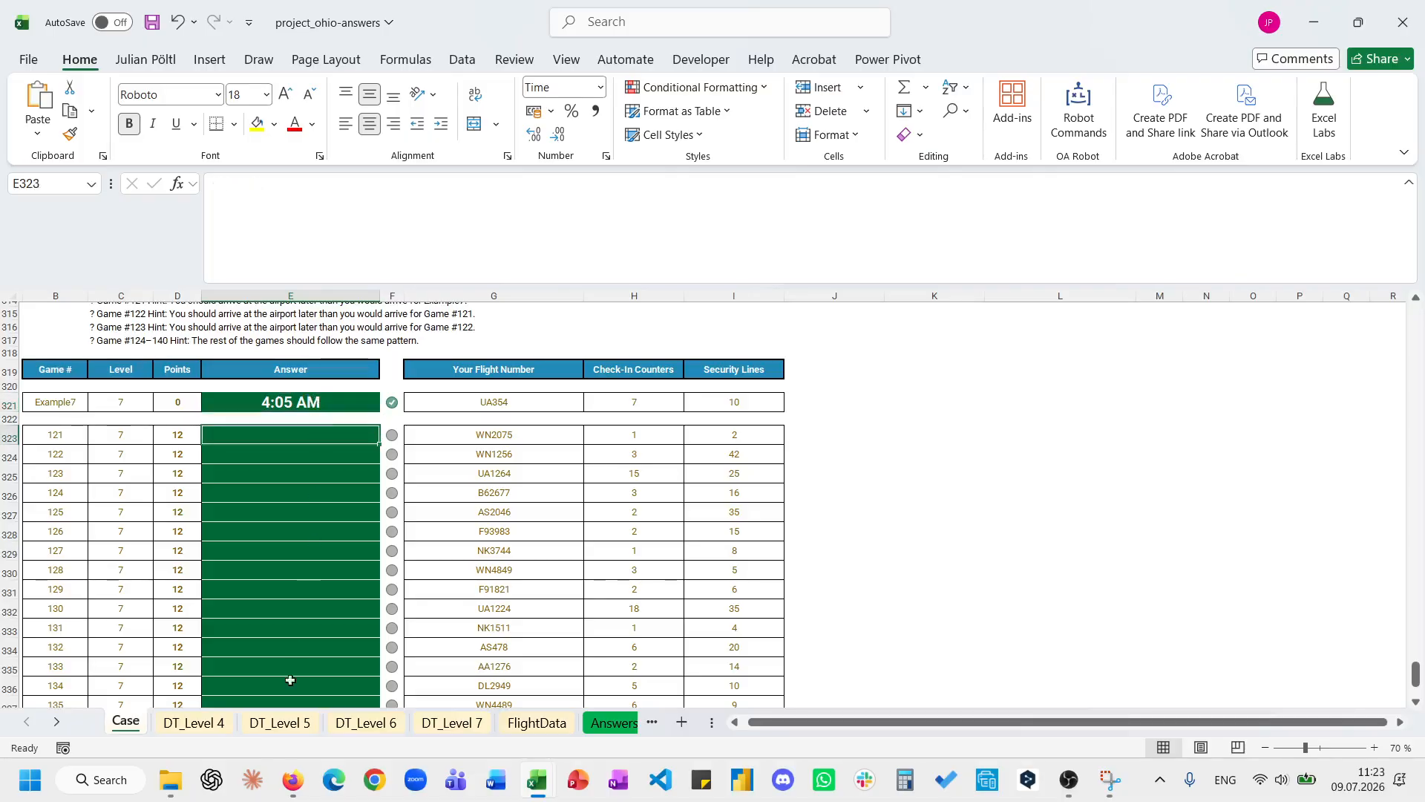
# Fill B5:B24 on the DT_Level 7 sheet with the calculated arrival times for games 121 to 140 and copy them.
pyautogui.click(209, 724)
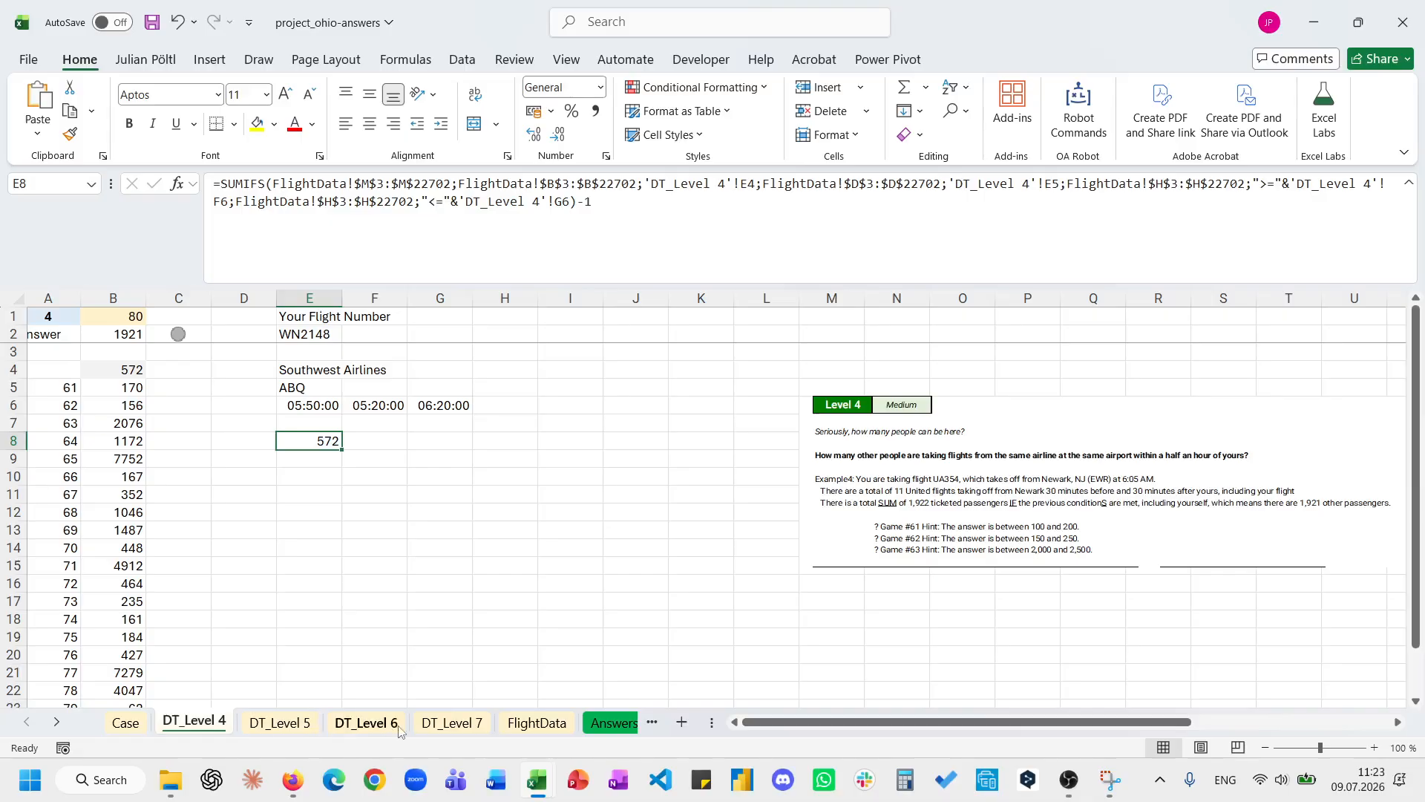
pyautogui.click(366, 723)
pyautogui.click(452, 723)
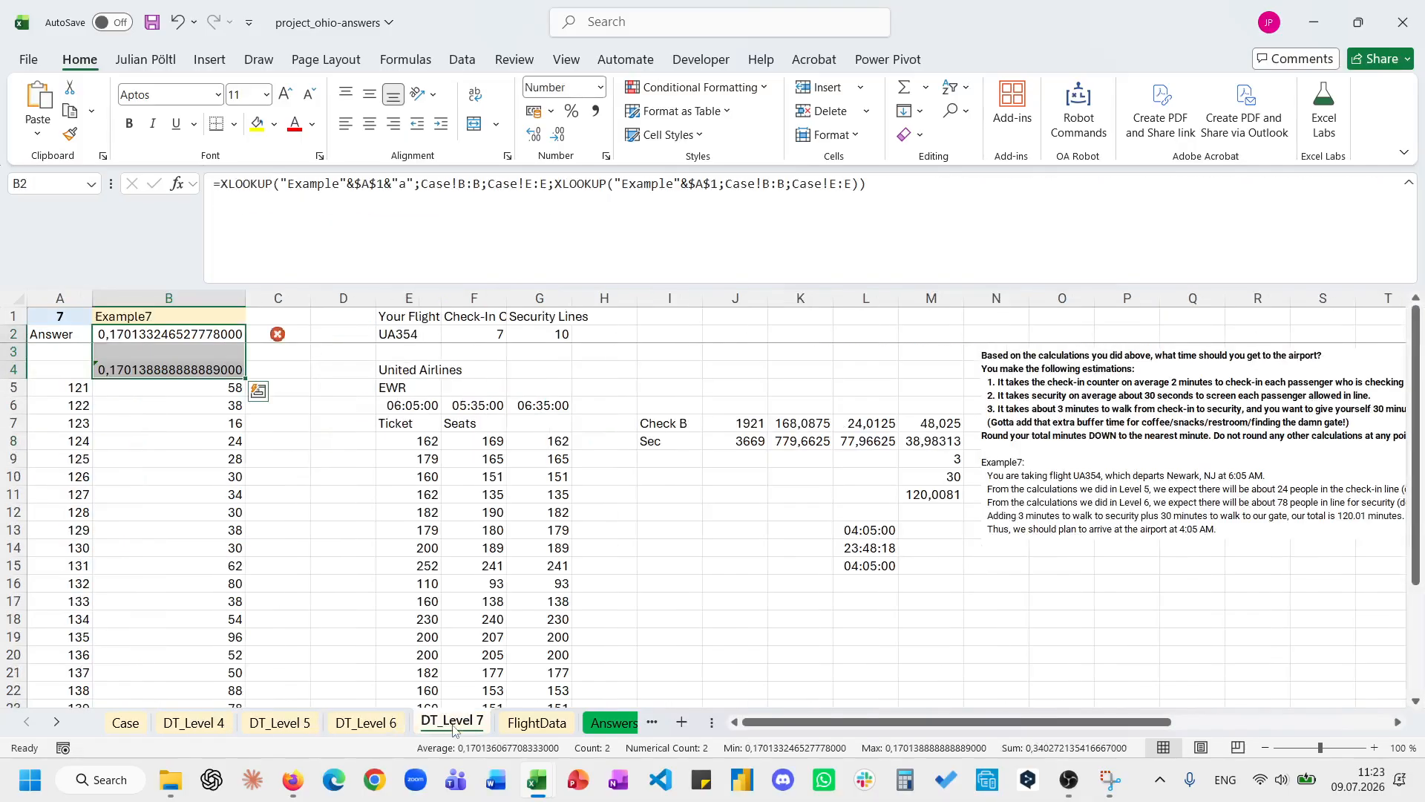
pyautogui.click(227, 386)
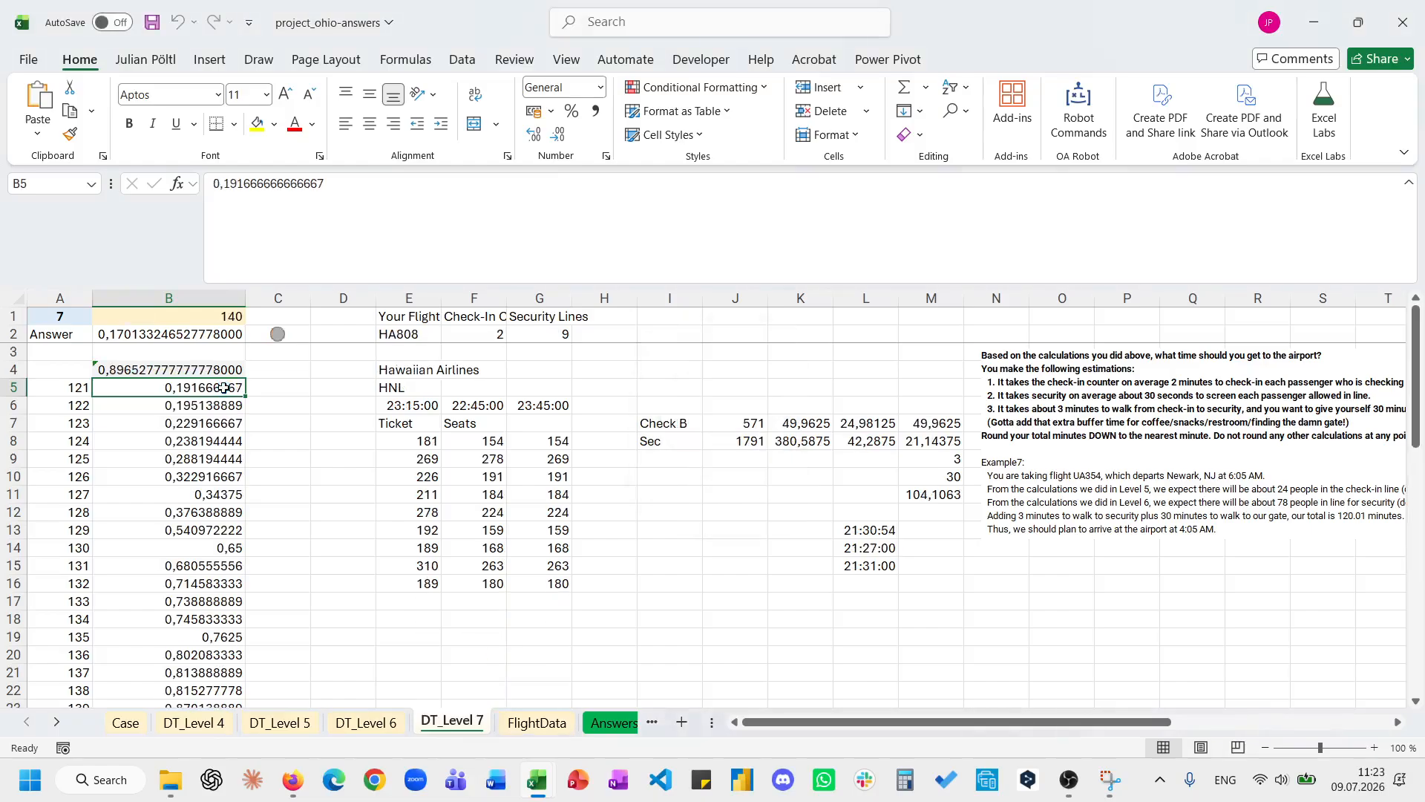
# Paste the copied arrival times into the Level 7 answers on the Case sheet from E323 as values only, keeping the cell formatting.
pyautogui.click(125, 723)
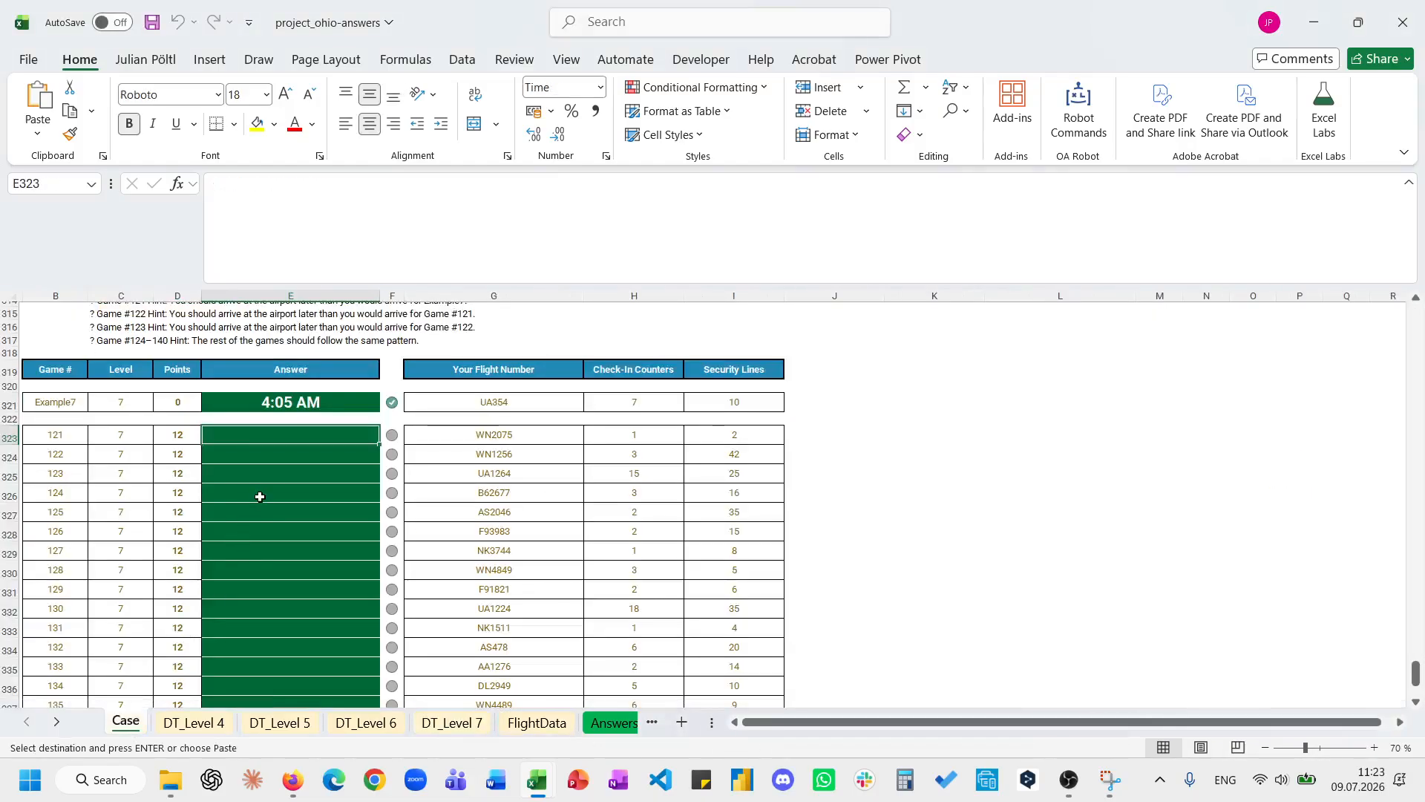
pyautogui.hotkey('ctrl', 'v')
pyautogui.scroll(-6, 377, 500)
pyautogui.scroll(4, 379, 502)
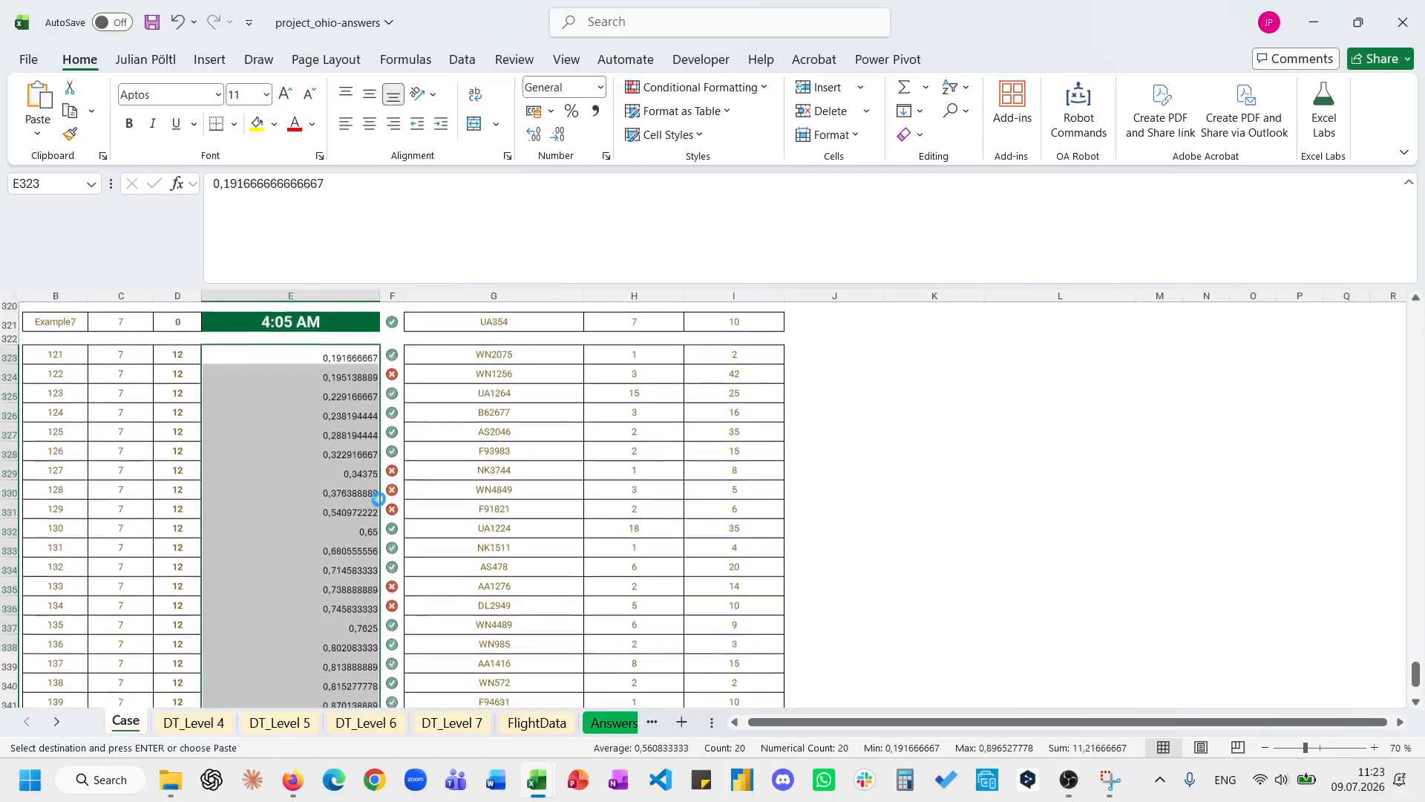
pyautogui.hotkey('ctrl', 'z')
pyautogui.hotkey('ctrl', 'shift', 'v')
pyautogui.scroll(3, 380, 502)
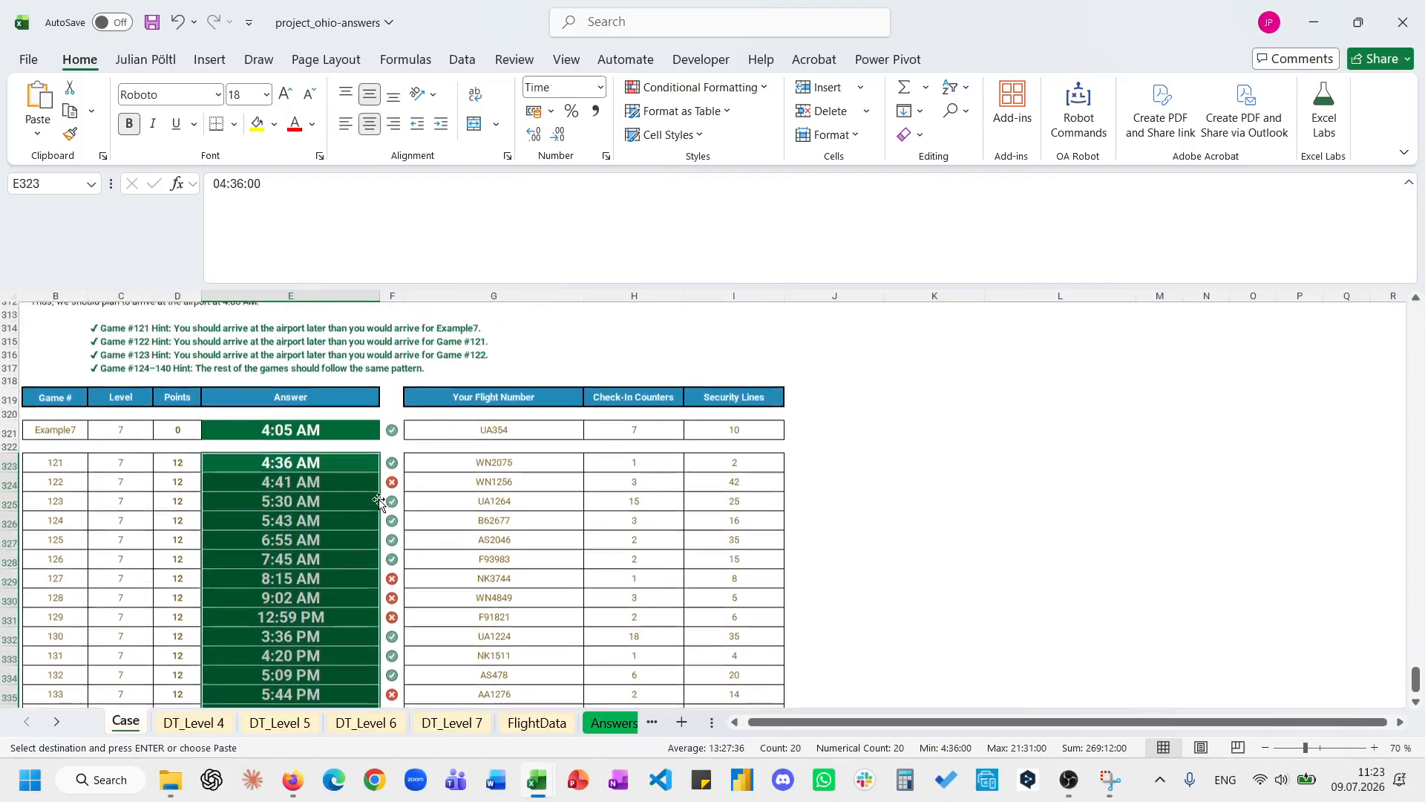
# Compare the answer for game 122 on the Case sheet with the expected time in E324 on the Answers sheet.
pyautogui.click(336, 499)
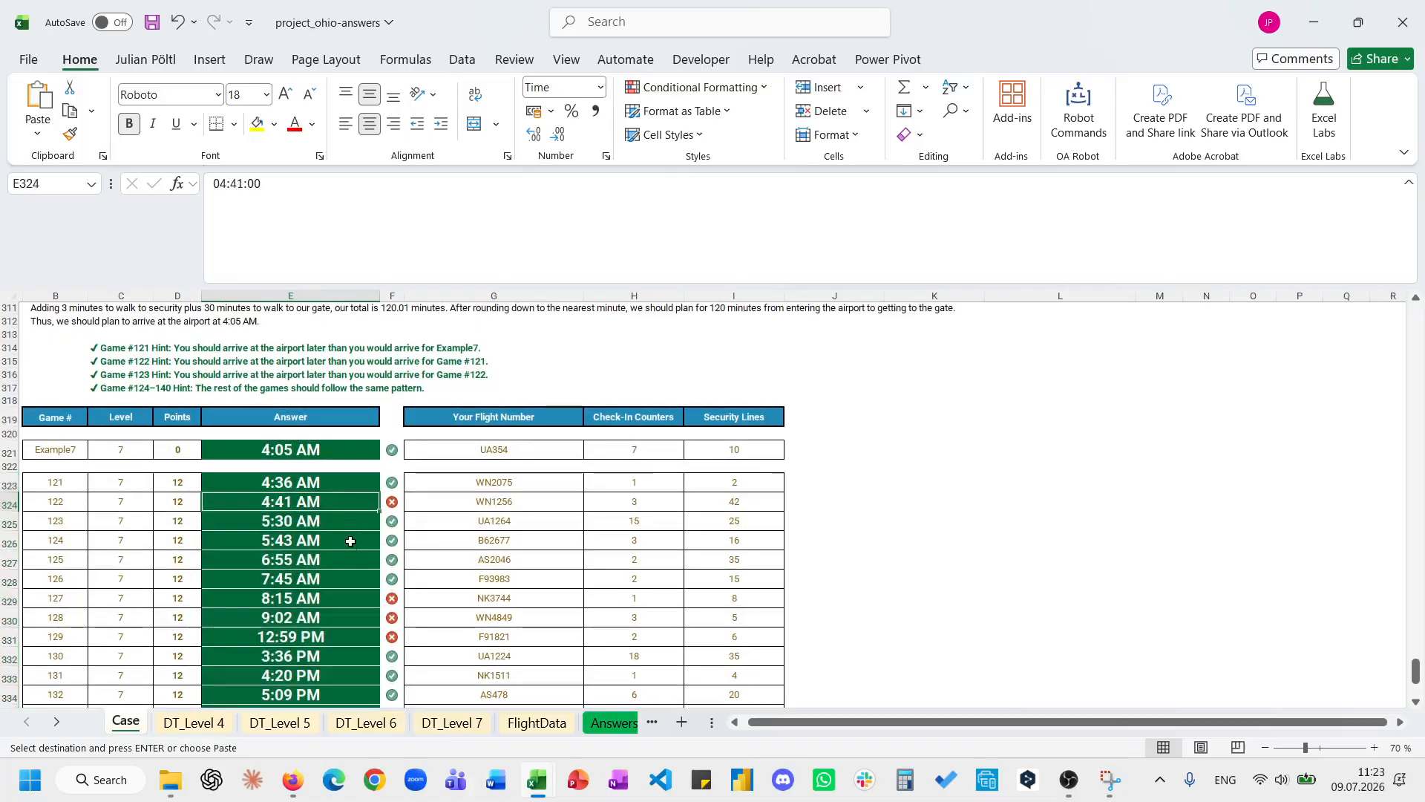
pyautogui.click(613, 721)
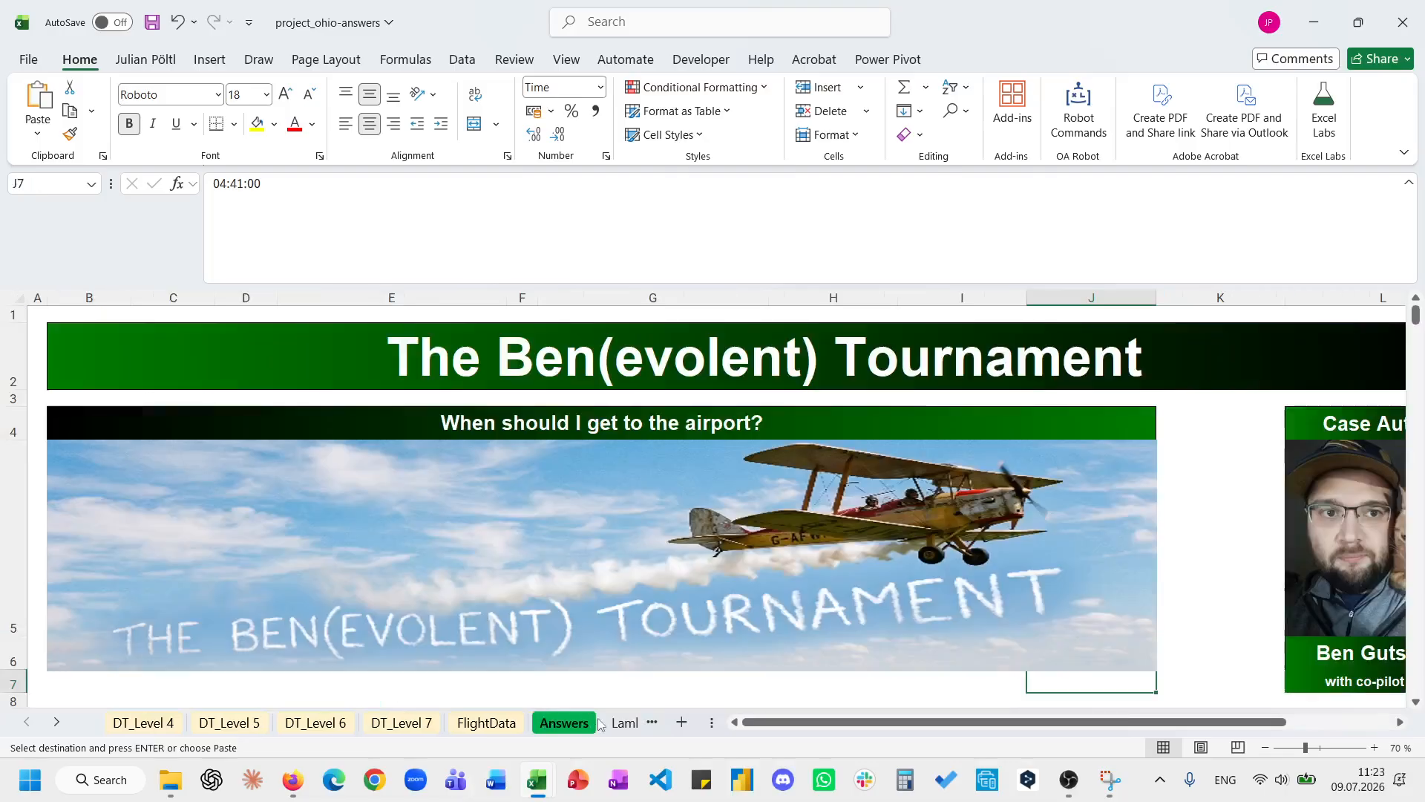
pyautogui.scroll(-20, 455, 575)
pyautogui.scroll(-20, 457, 573)
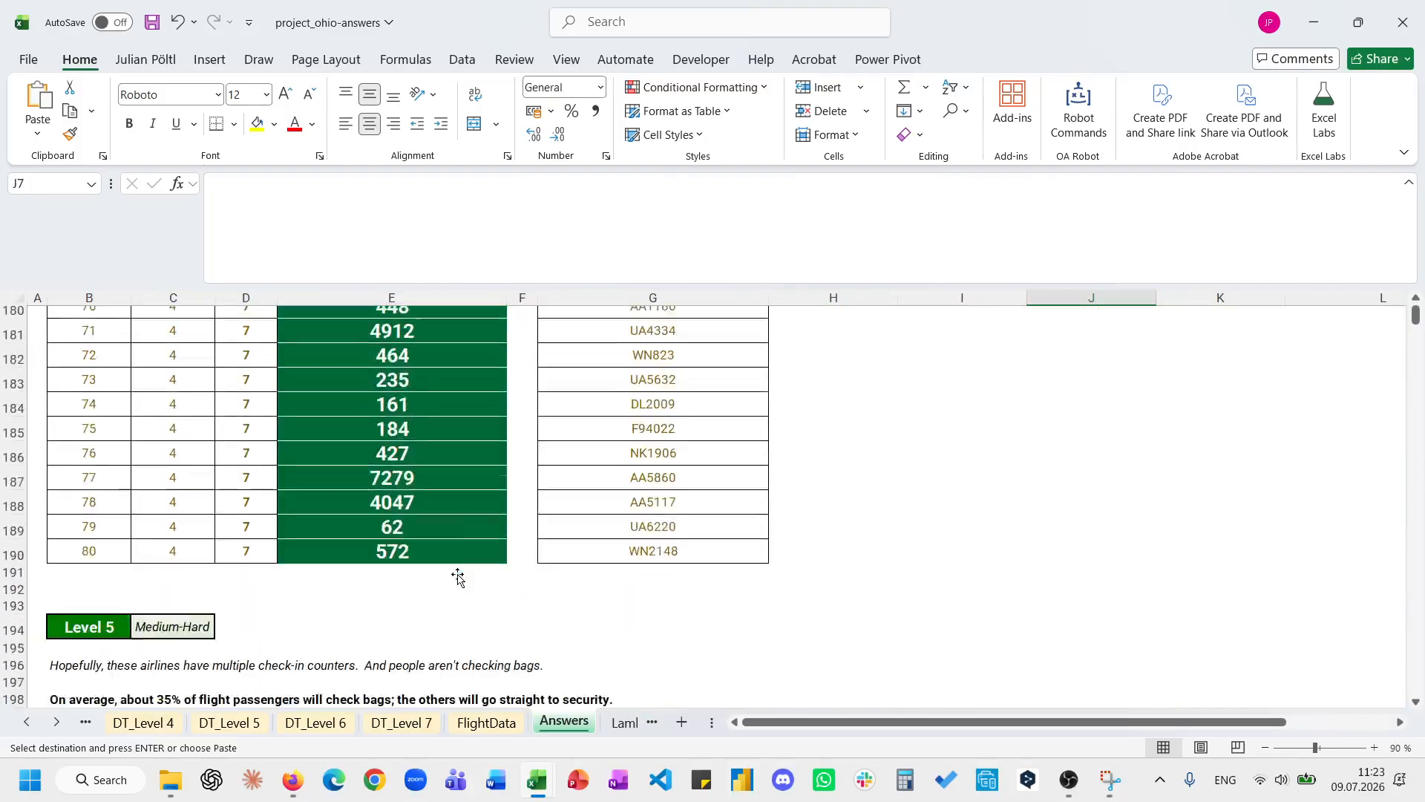
pyautogui.scroll(-20, 457, 575)
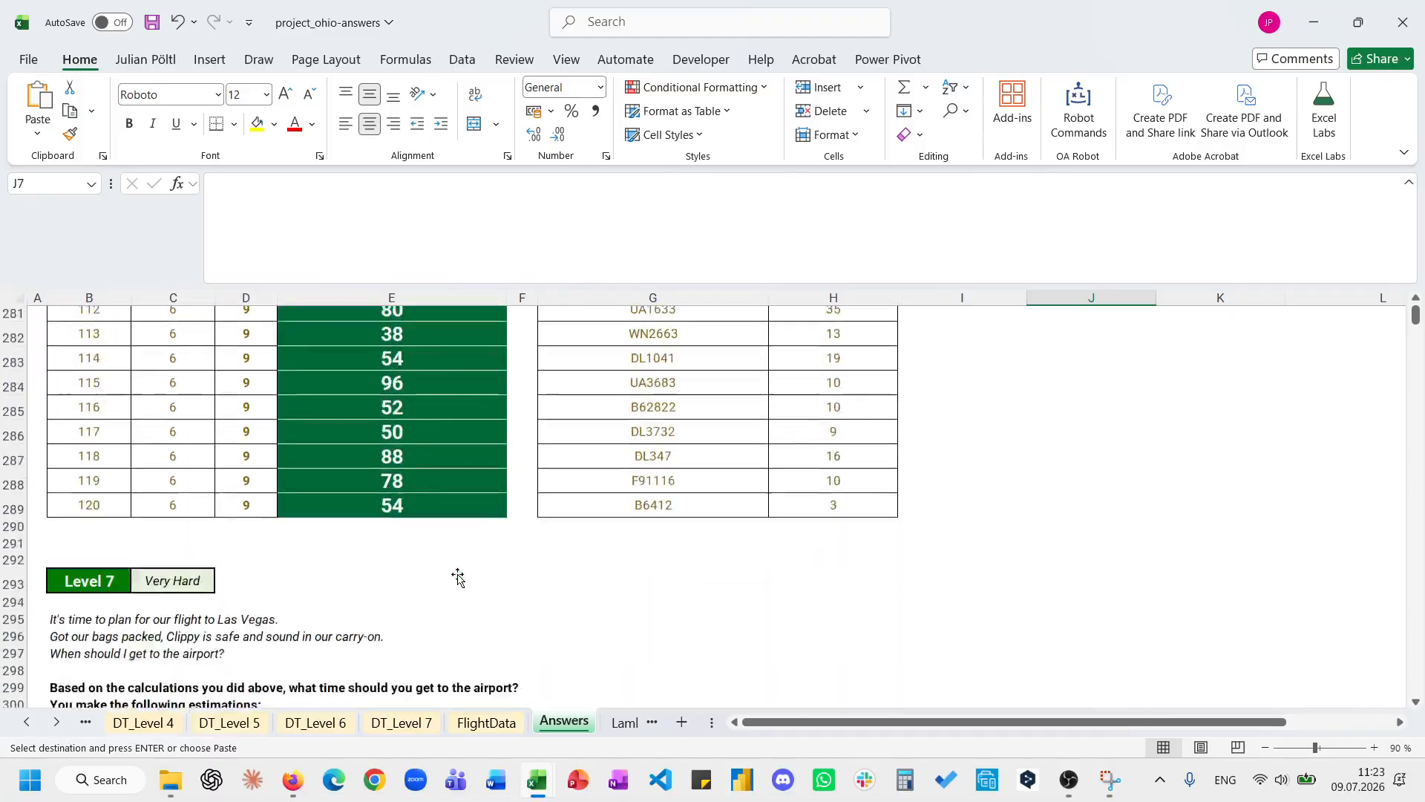
pyautogui.click(404, 443)
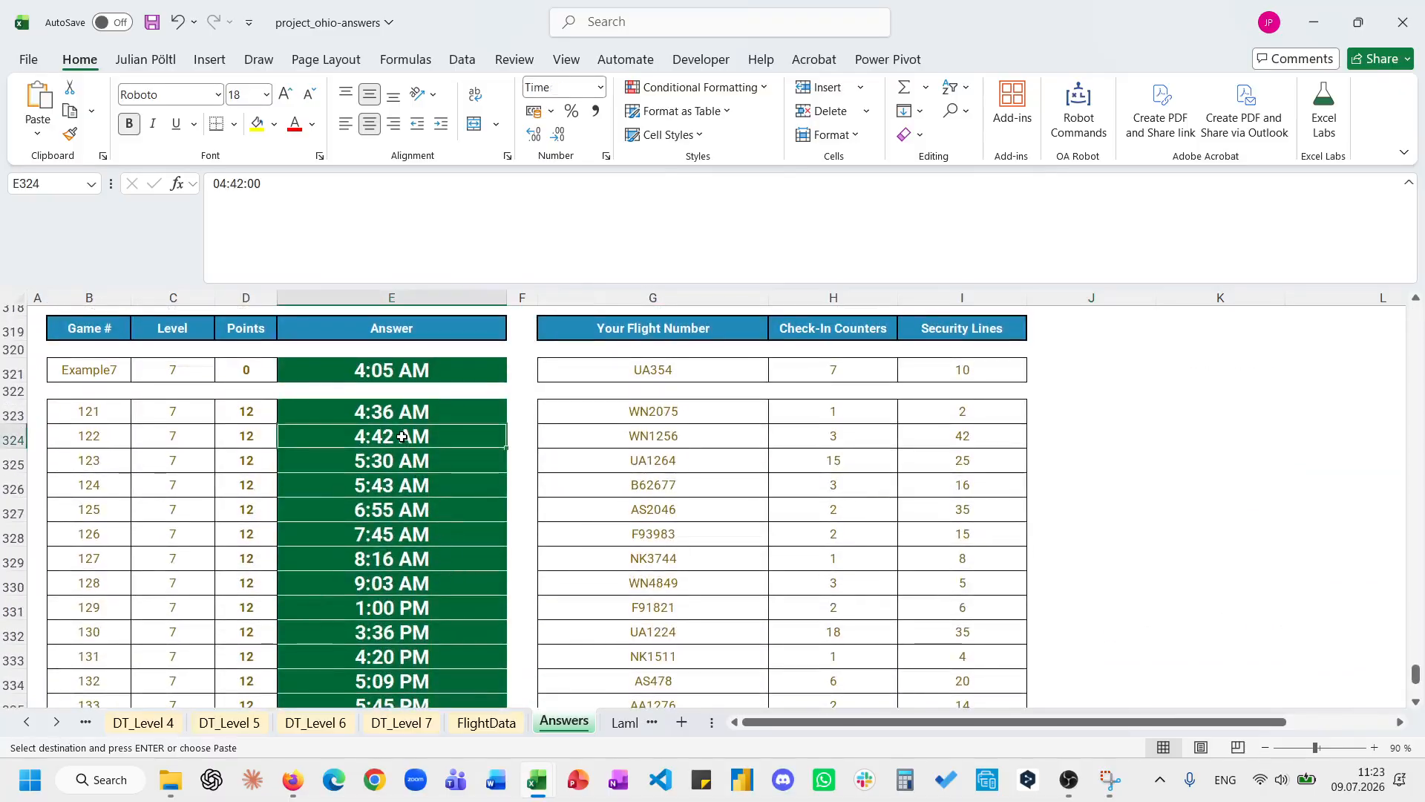
# Change the rounding formula in L15 on the DT_Level 7 sheet to =ROUNDDOWN(L14;)/24/60.
pyautogui.click(164, 717)
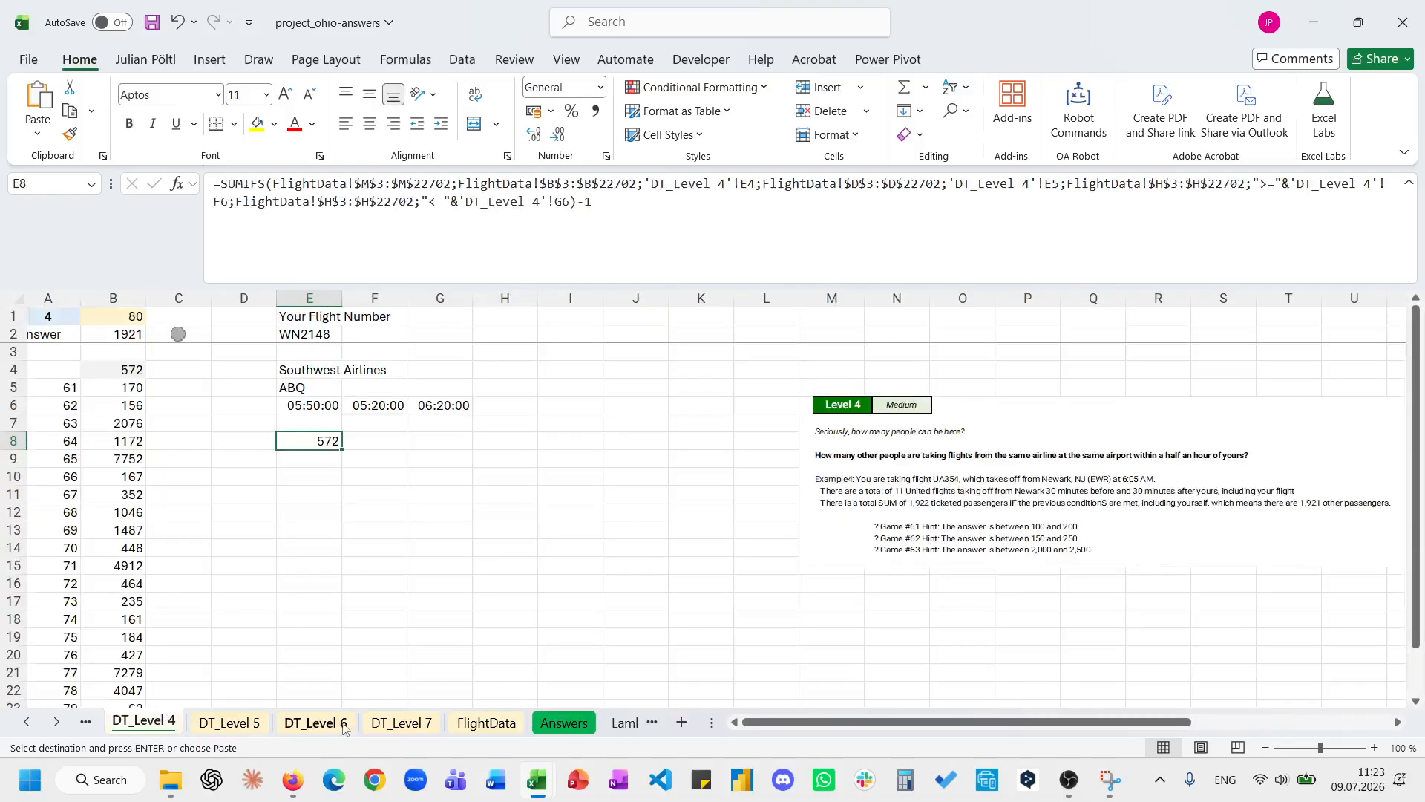
pyautogui.click(401, 722)
pyautogui.scroll(1, 529, 616)
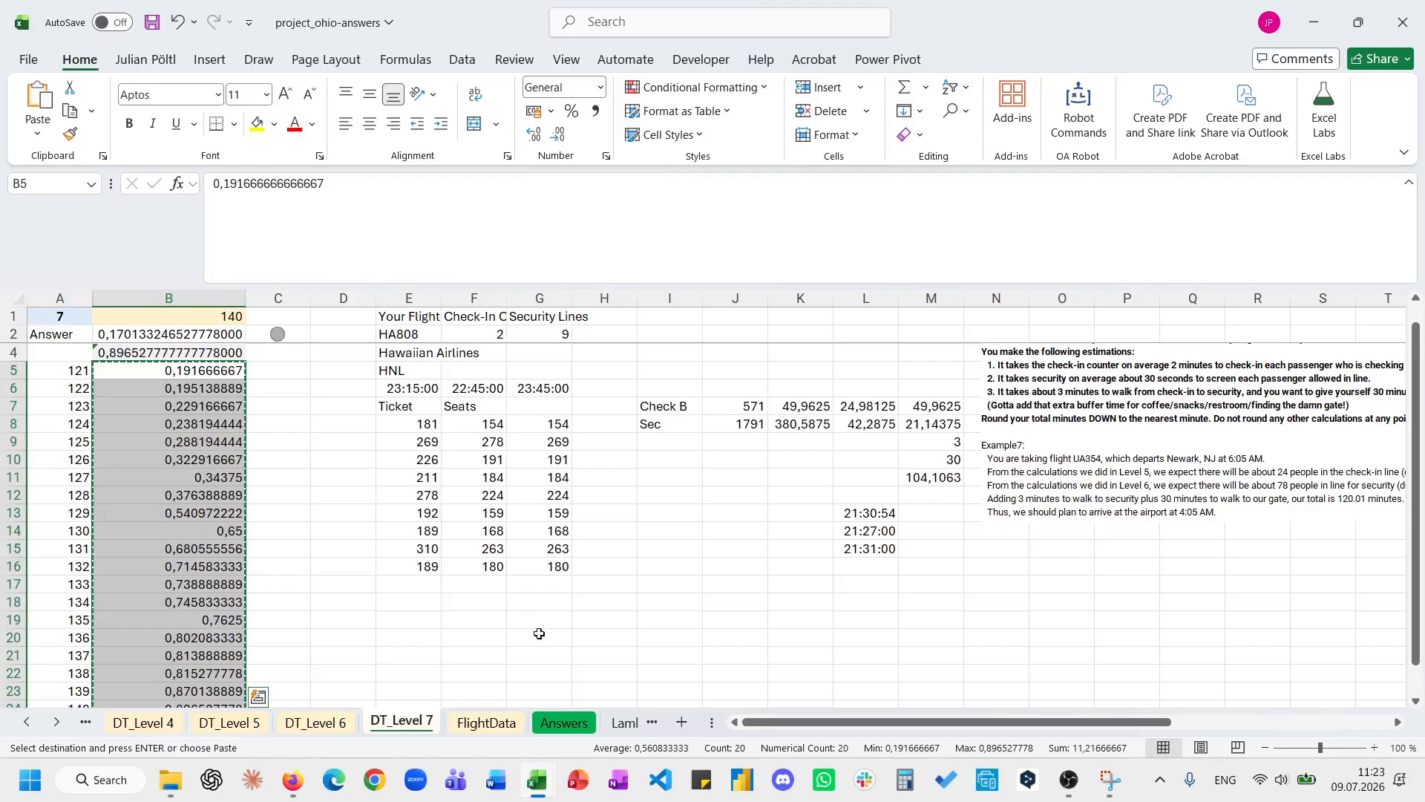
pyautogui.scroll(1, 364, 501)
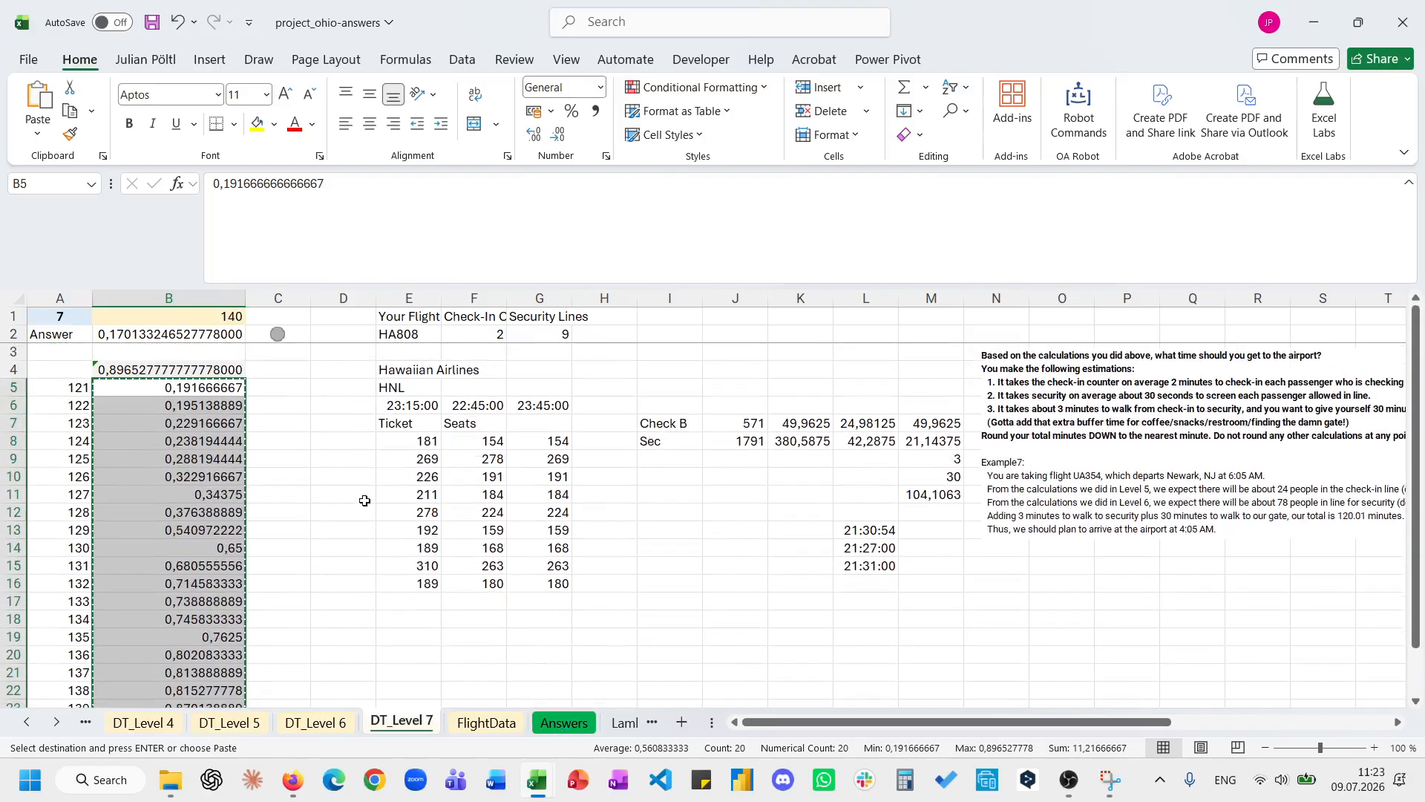
pyautogui.click(875, 570)
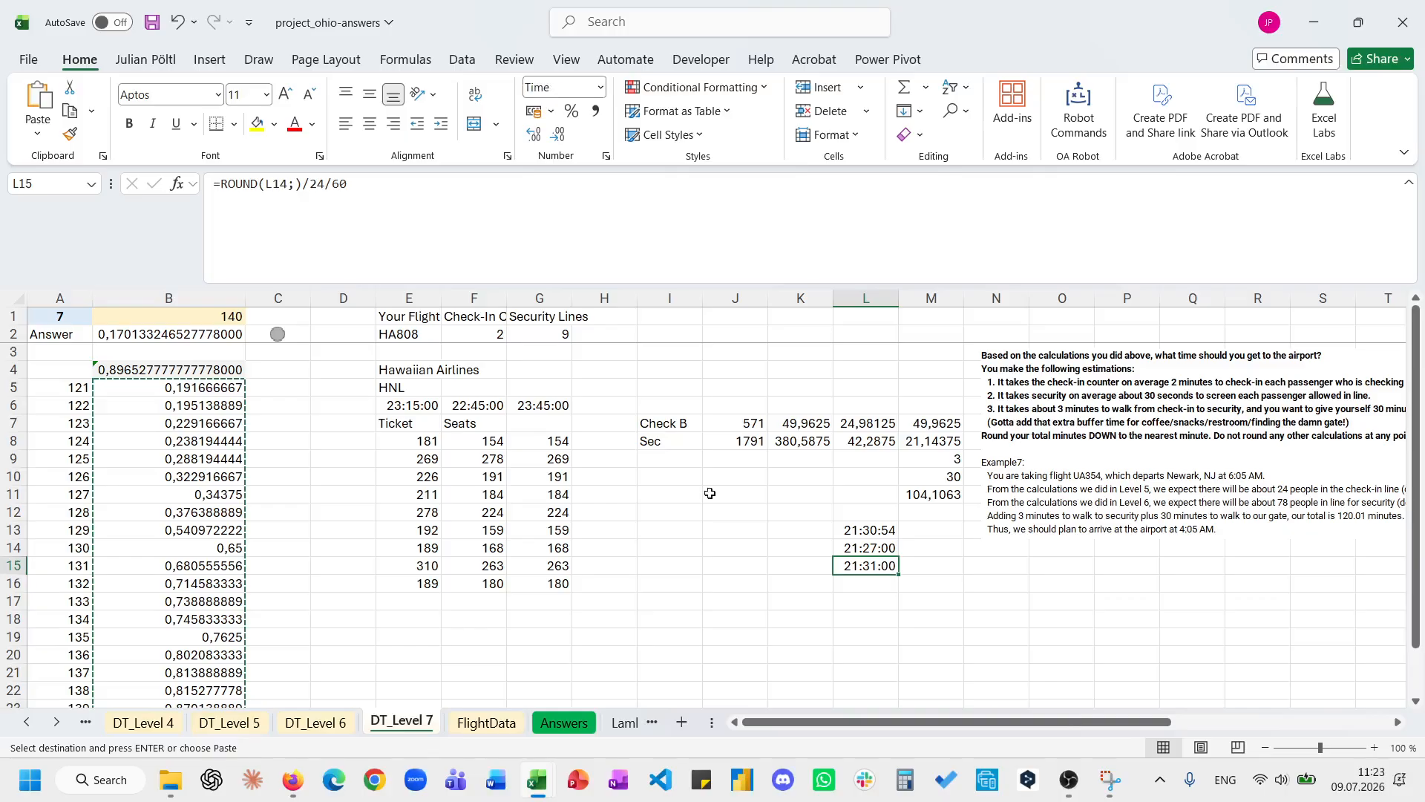
pyautogui.click(259, 184)
pyautogui.write('d')
pyautogui.press('Return')
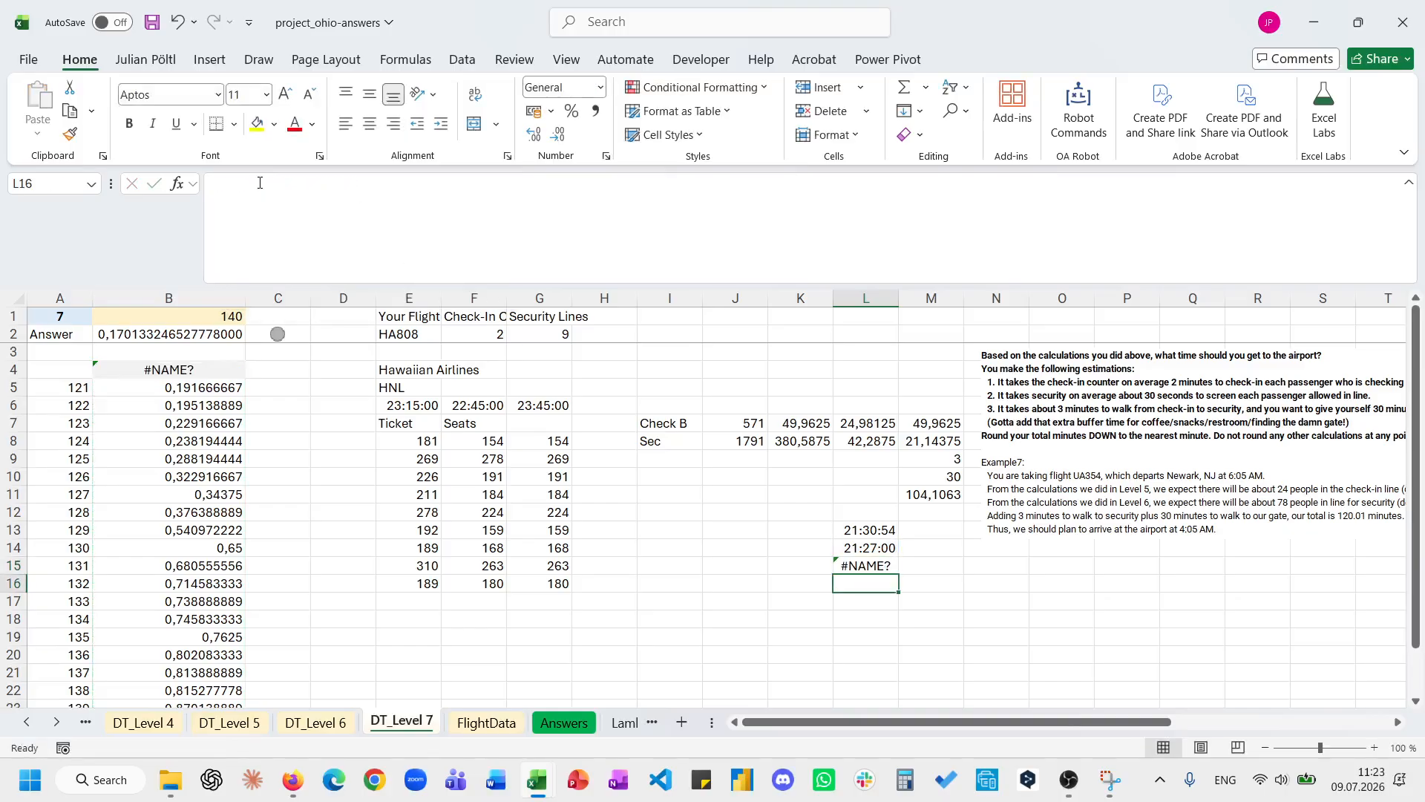
pyautogui.press('Up')
pyautogui.click(268, 185)
pyautogui.write('own')
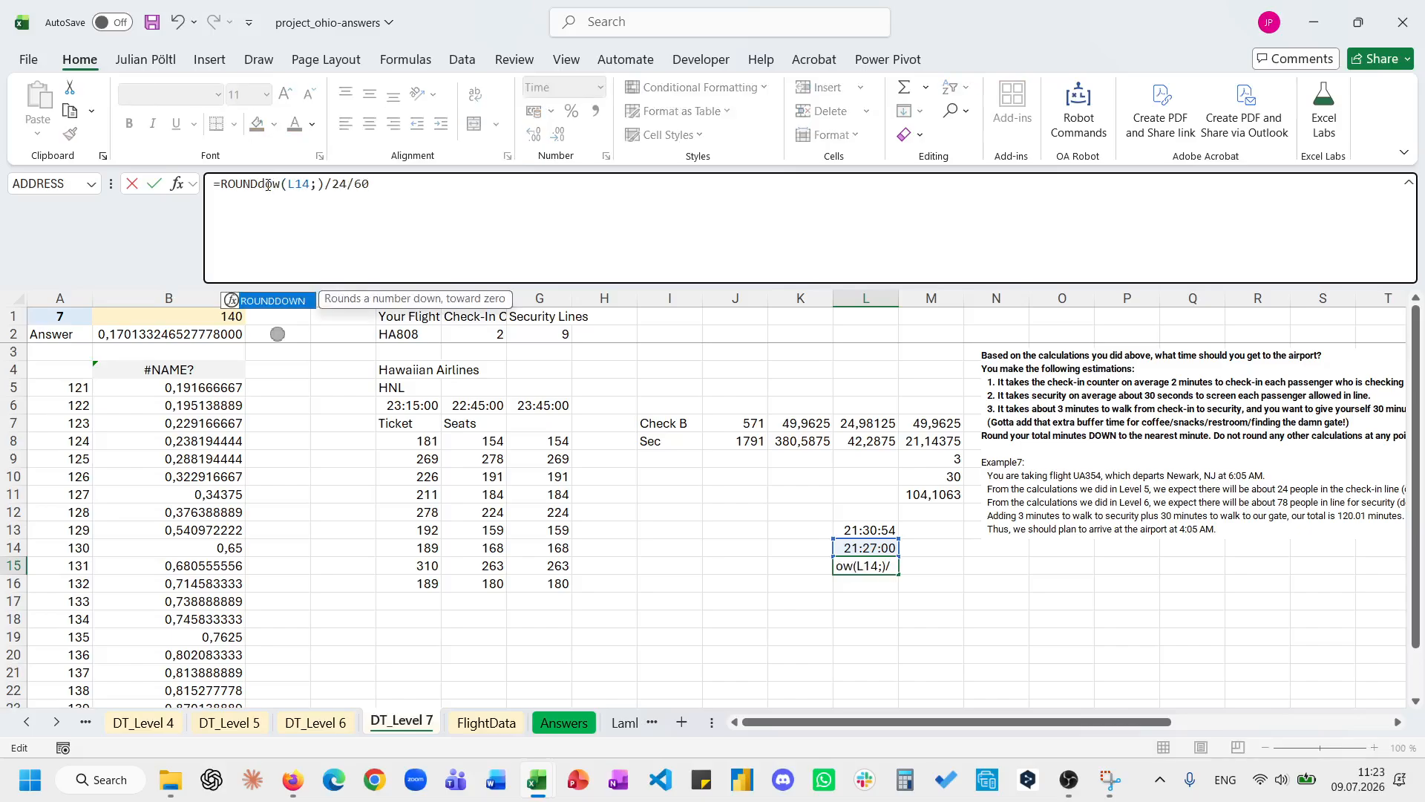
pyautogui.press('Return')
# Rerun the answer-filling macro for games 121 to 140 with B4 as the result cell.
pyautogui.hotkey('ctrl', 'shift', 'd')
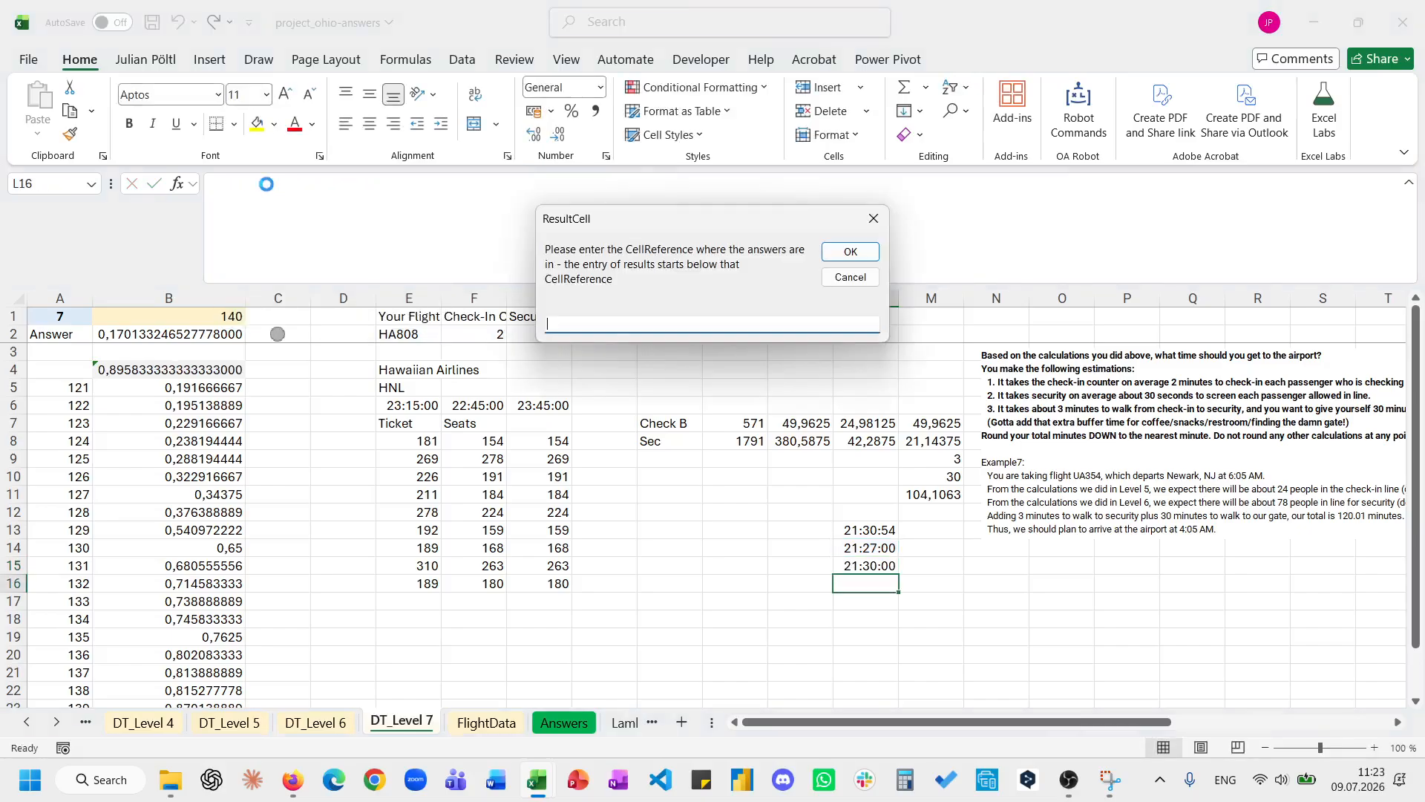
pyautogui.write('b4')
pyautogui.press('Return')
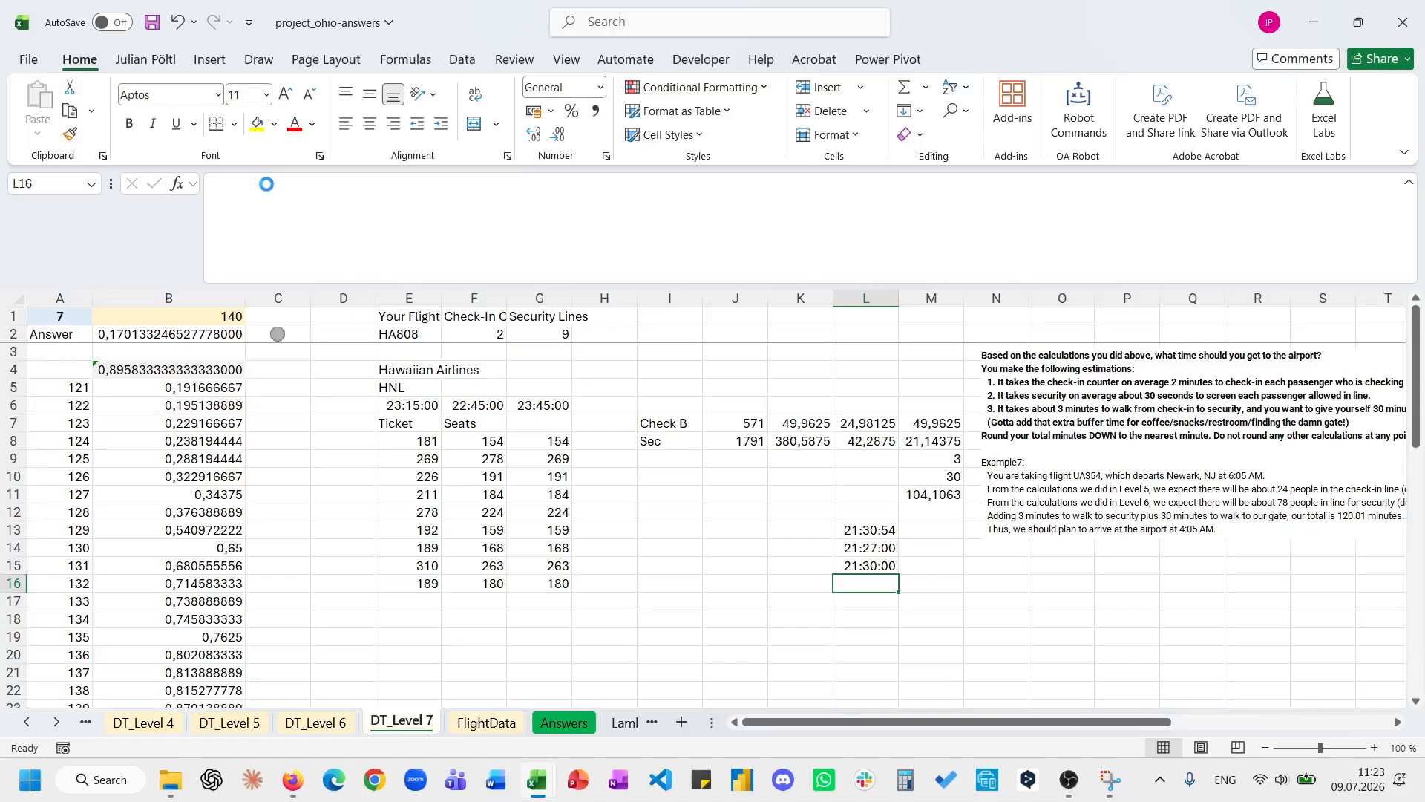
pyautogui.press('Return')
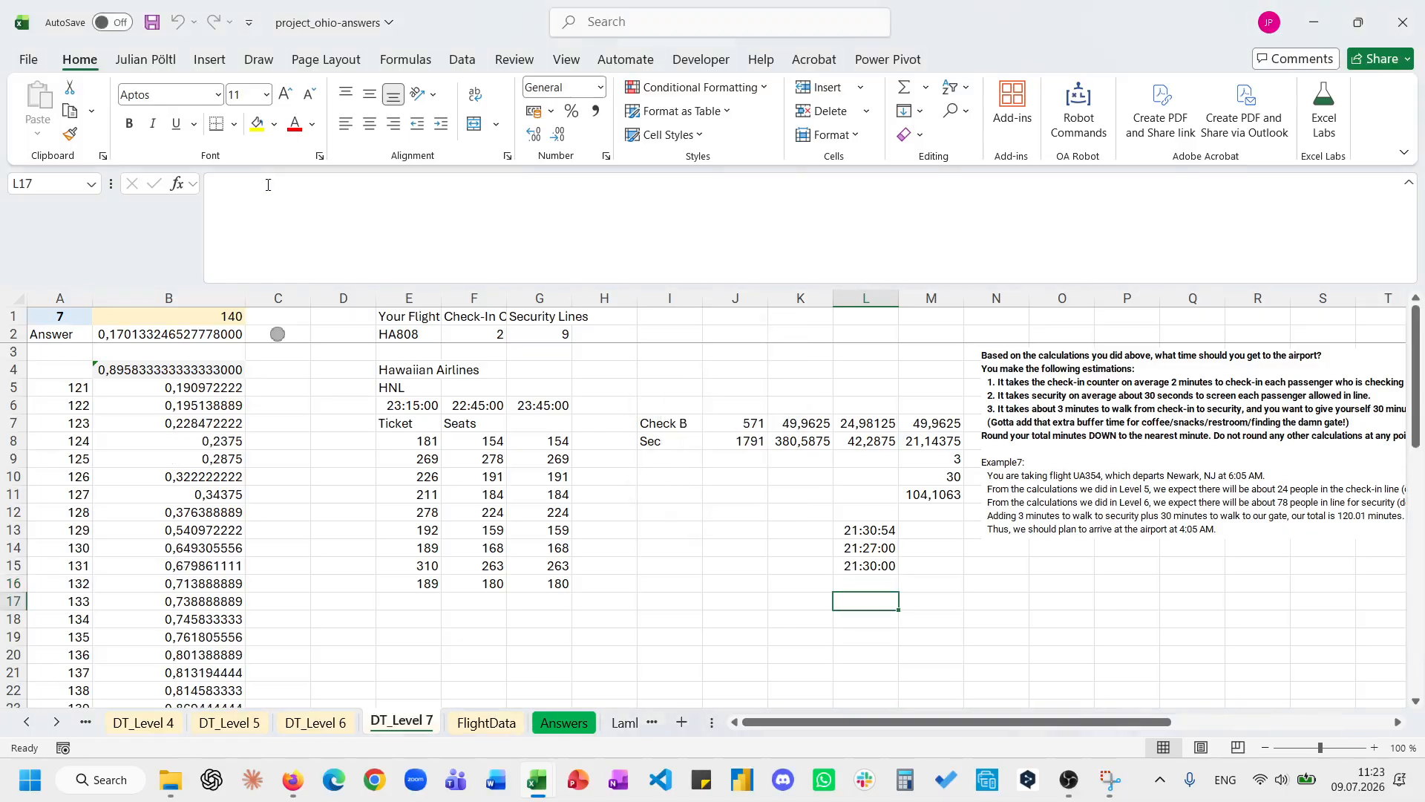
# Copy the recalculated times from B5:B24 and paste them as values into the Level 7 answers on the Case sheet from E323.
pyautogui.click(174, 376)
pyautogui.press('Down')
pyautogui.hotkey('ctrl', 'shift', 'Down')
pyautogui.hotkey('ctrl', 'c')
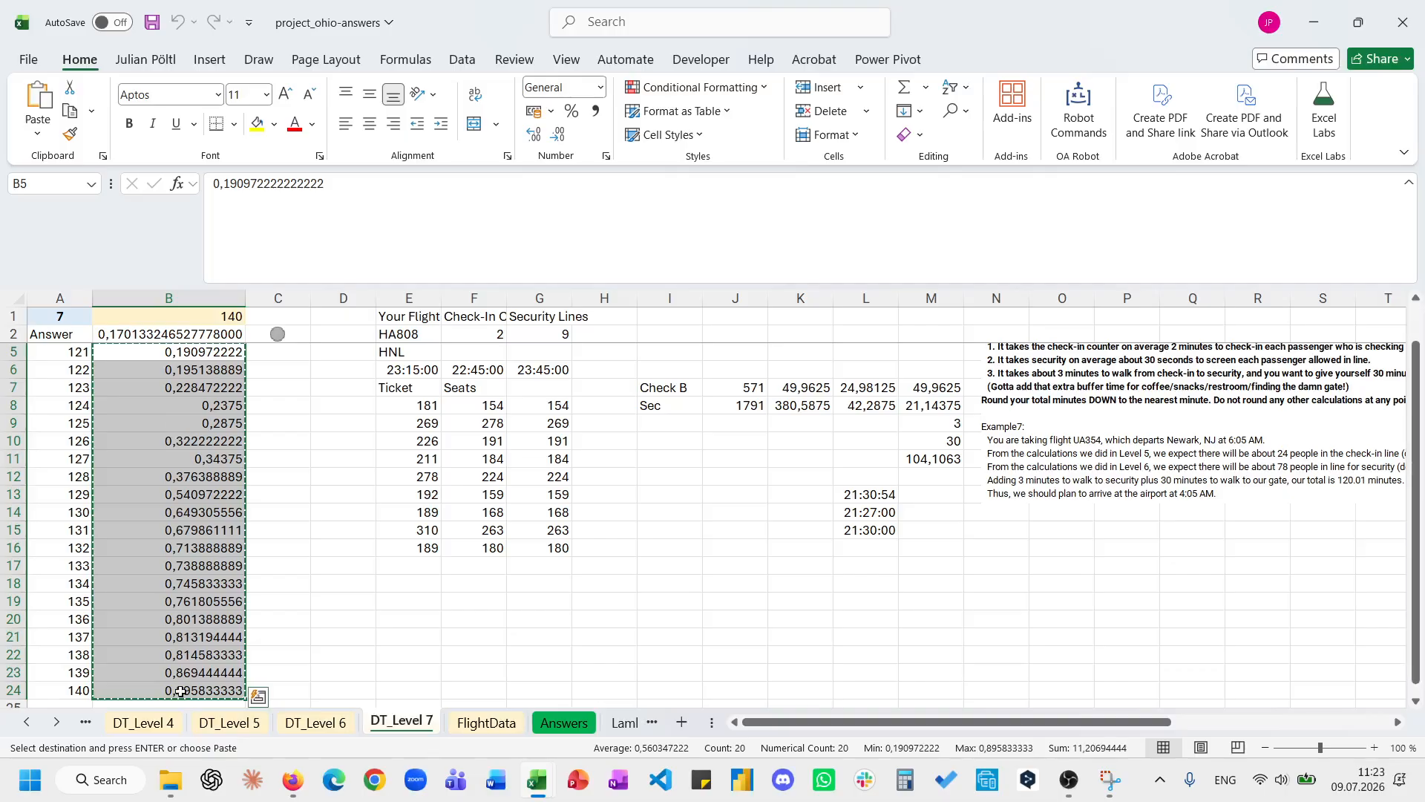
pyautogui.click(27, 723)
pyautogui.click(125, 722)
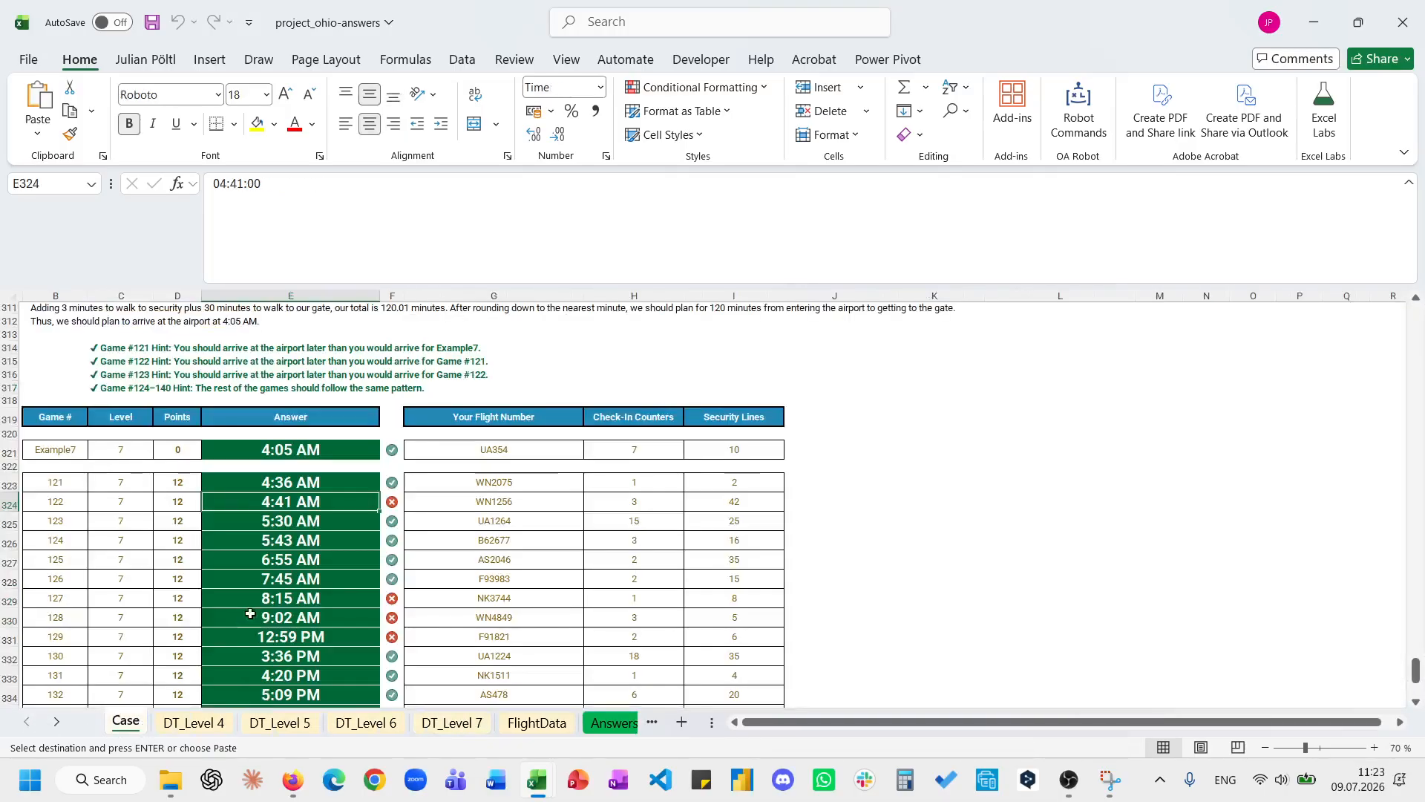
pyautogui.click(297, 484)
pyautogui.hotkey('ctrl', 'v')
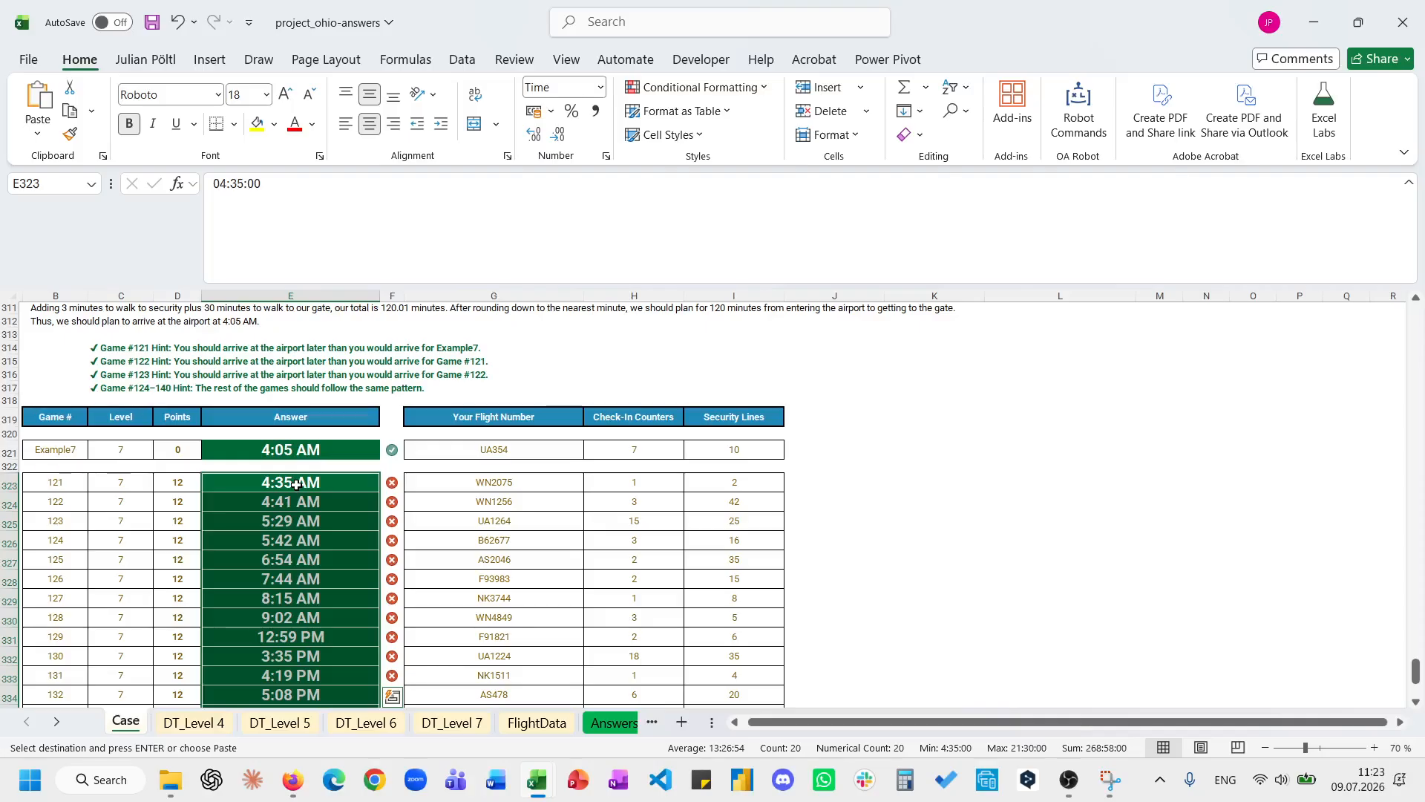
# Check the Level 7 rounding instructions and compare the pasted Case sheet answers with the expected times on the Answers sheet.
pyautogui.scroll(-4, 297, 484)
pyautogui.scroll(8, 297, 484)
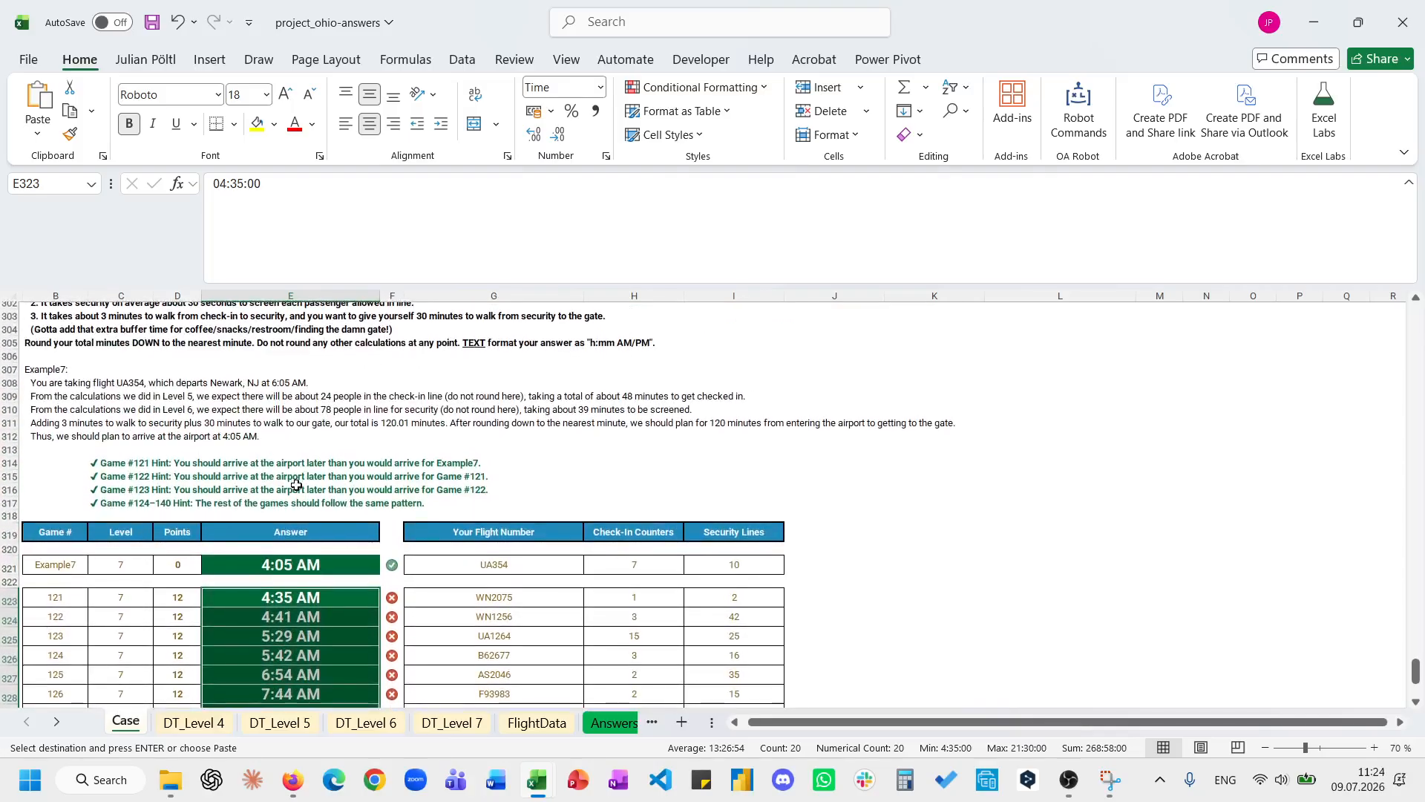
pyautogui.scroll(-7, 296, 483)
pyautogui.scroll(4, 296, 483)
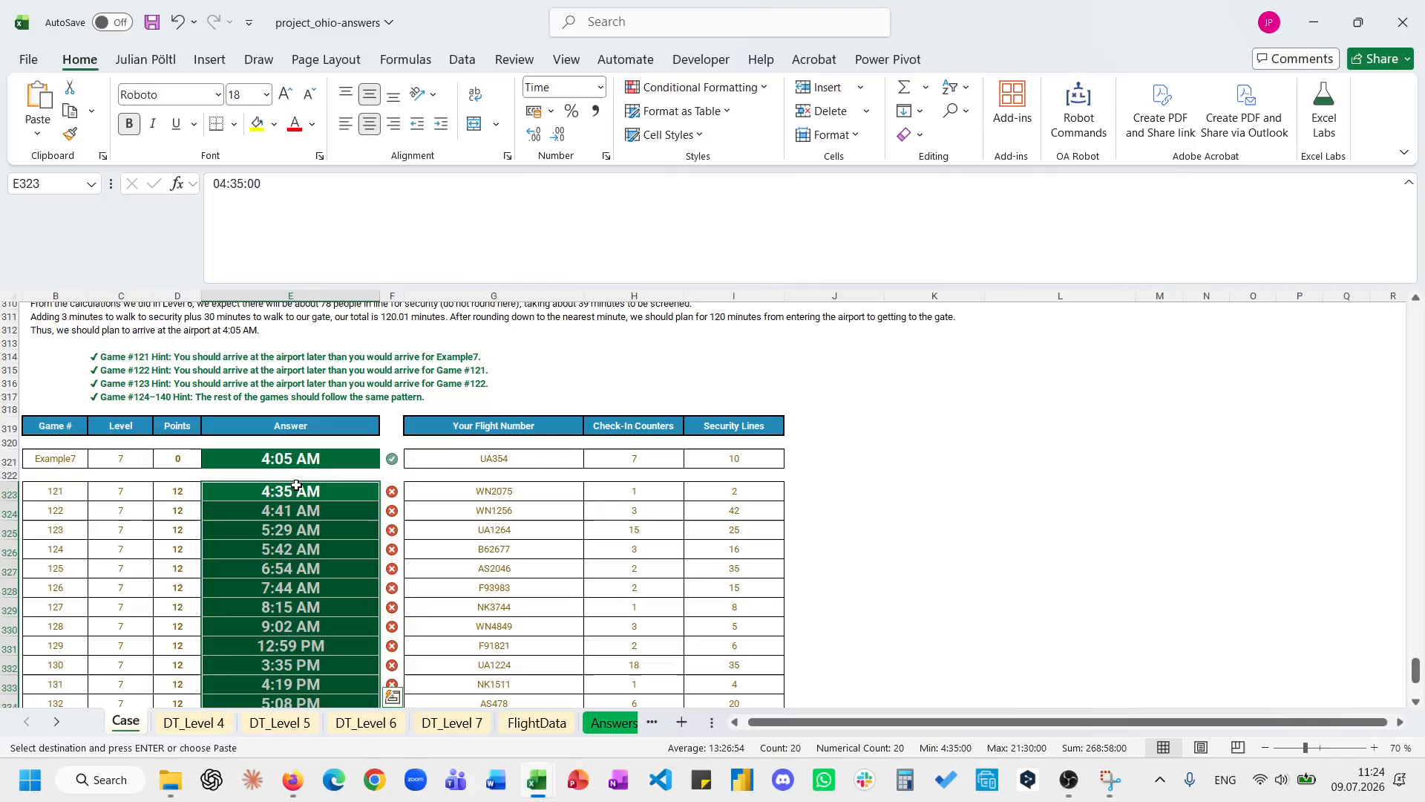
pyautogui.click(610, 722)
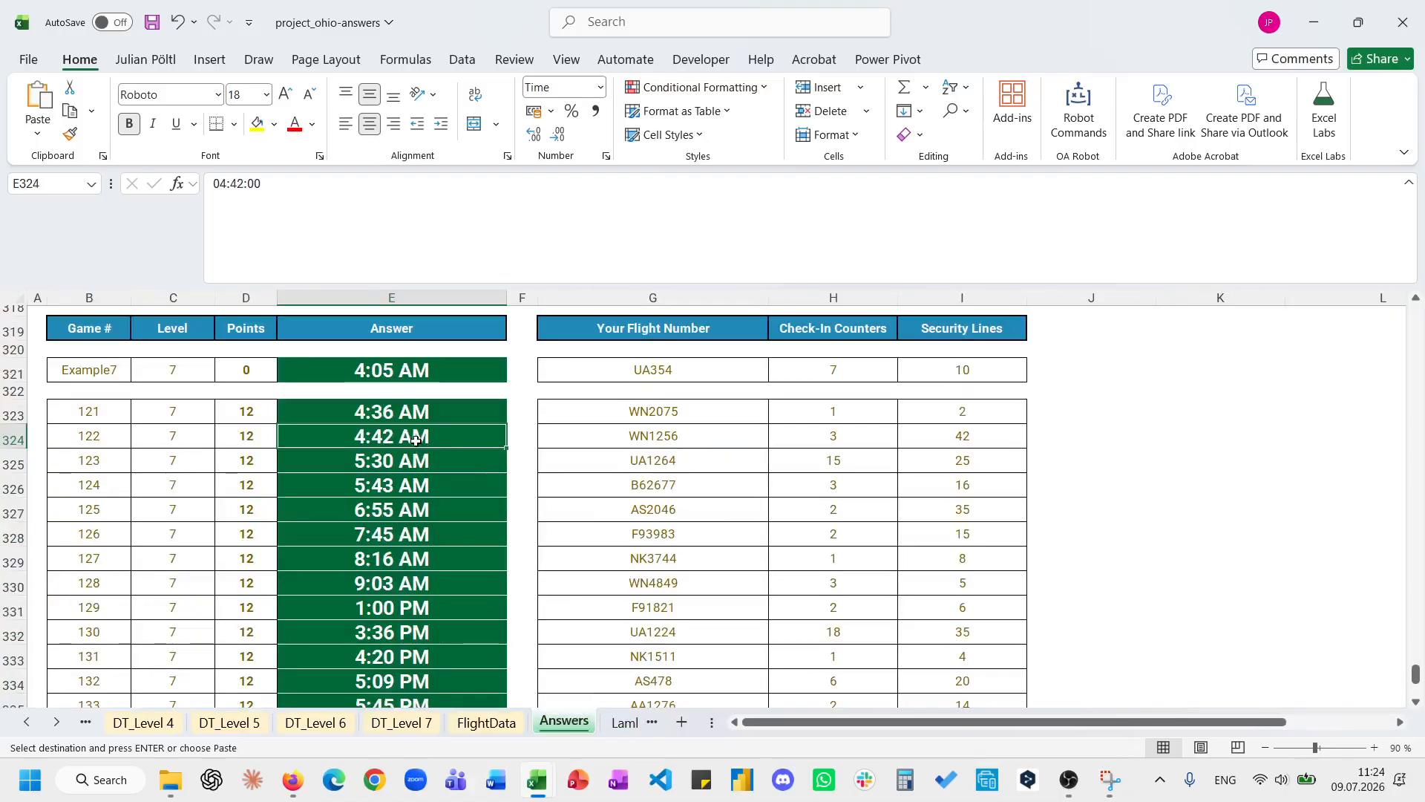
pyautogui.click(390, 393)
pyautogui.click(26, 721)
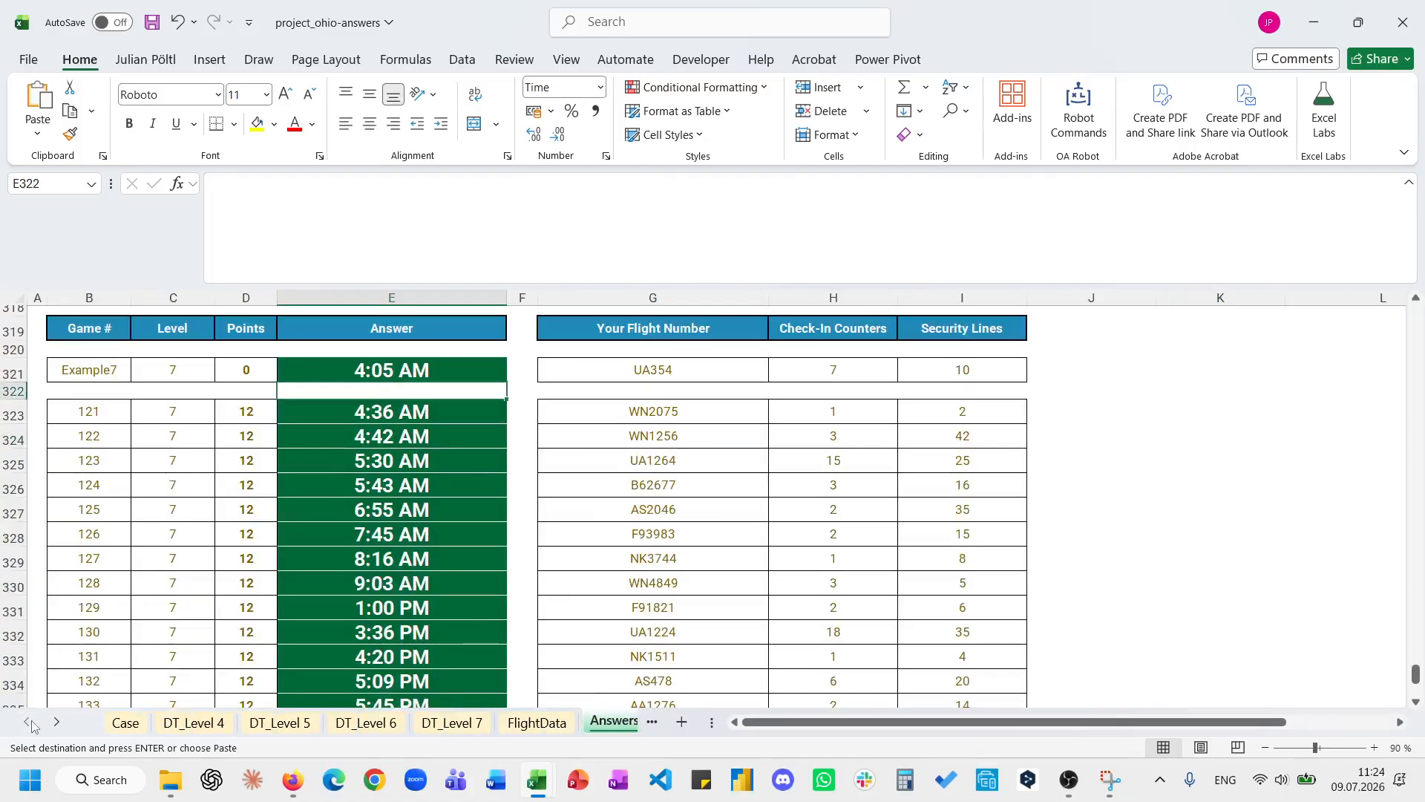
pyautogui.click(126, 723)
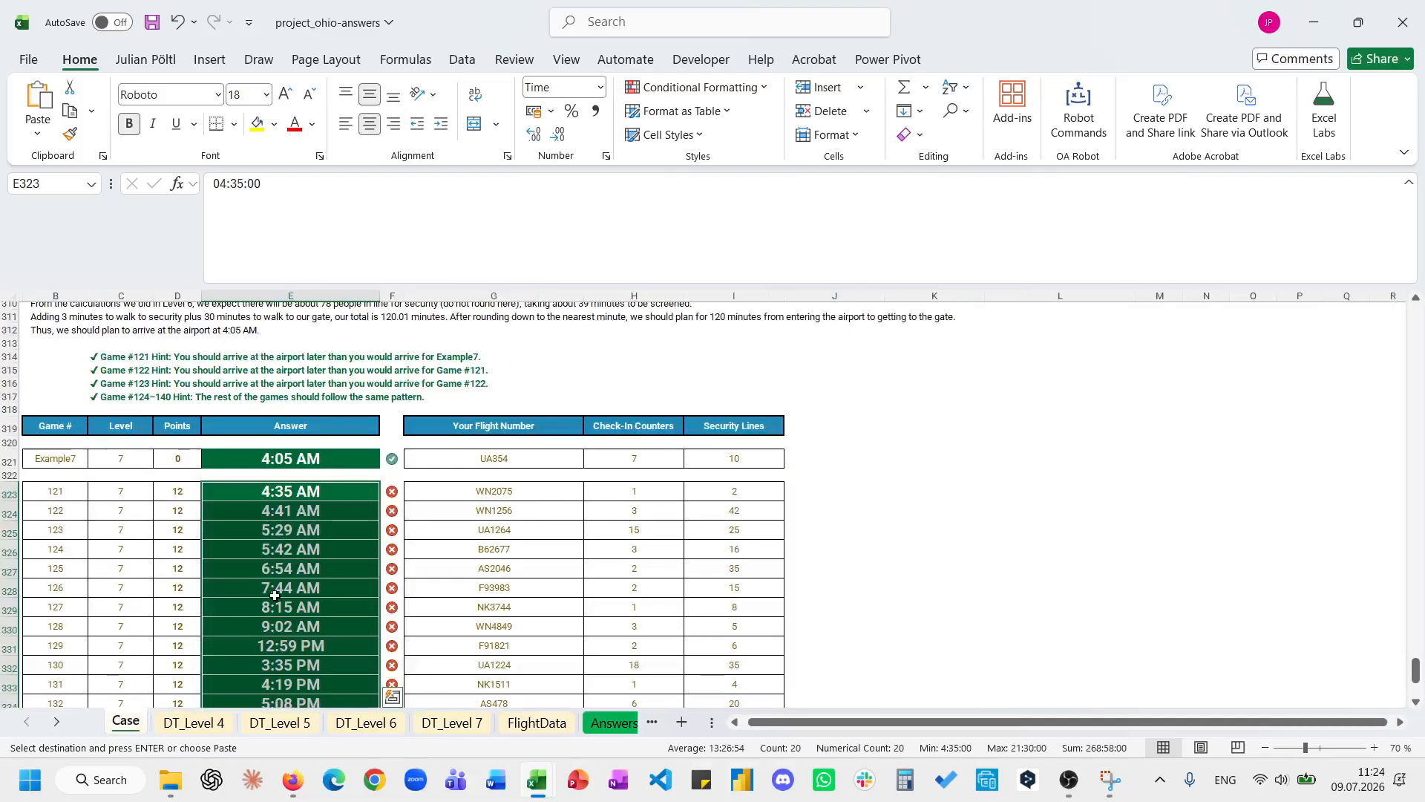
pyautogui.scroll(-3, 274, 595)
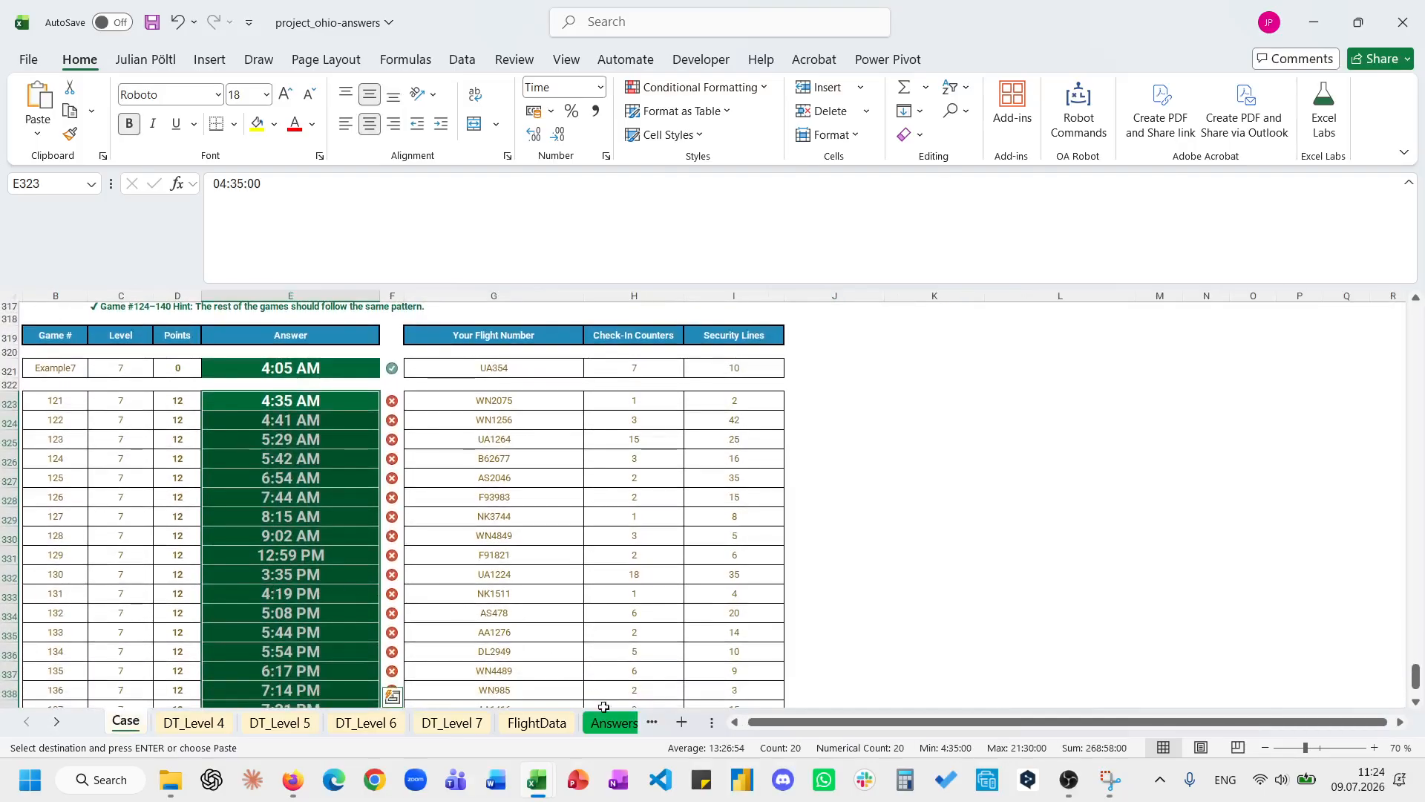
pyautogui.click(606, 725)
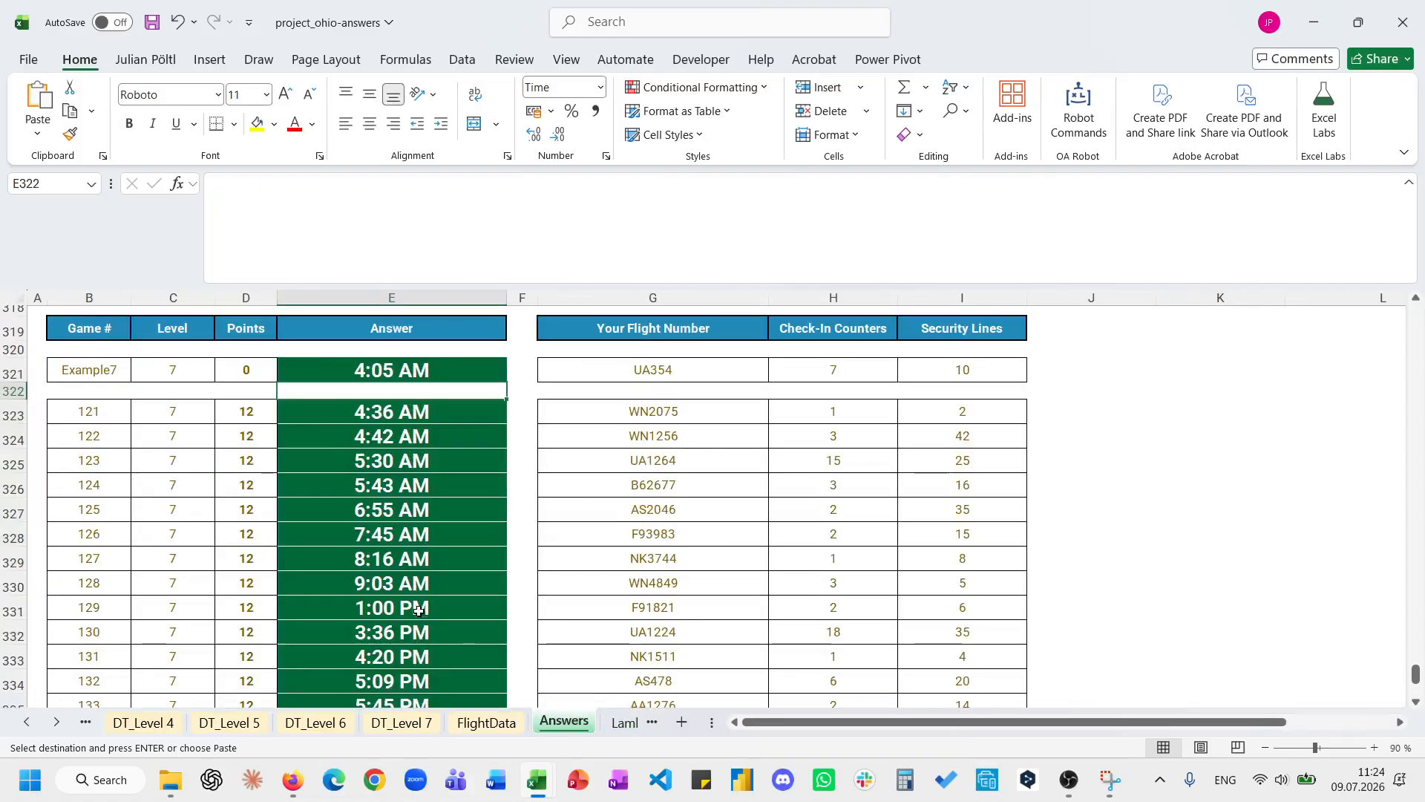
# Compare the expected Level 7 times on the Answers sheet with the Case sheet answers, and review the DT_Level 7 calculations and instructions.
pyautogui.click(423, 582)
pyautogui.click(26, 722)
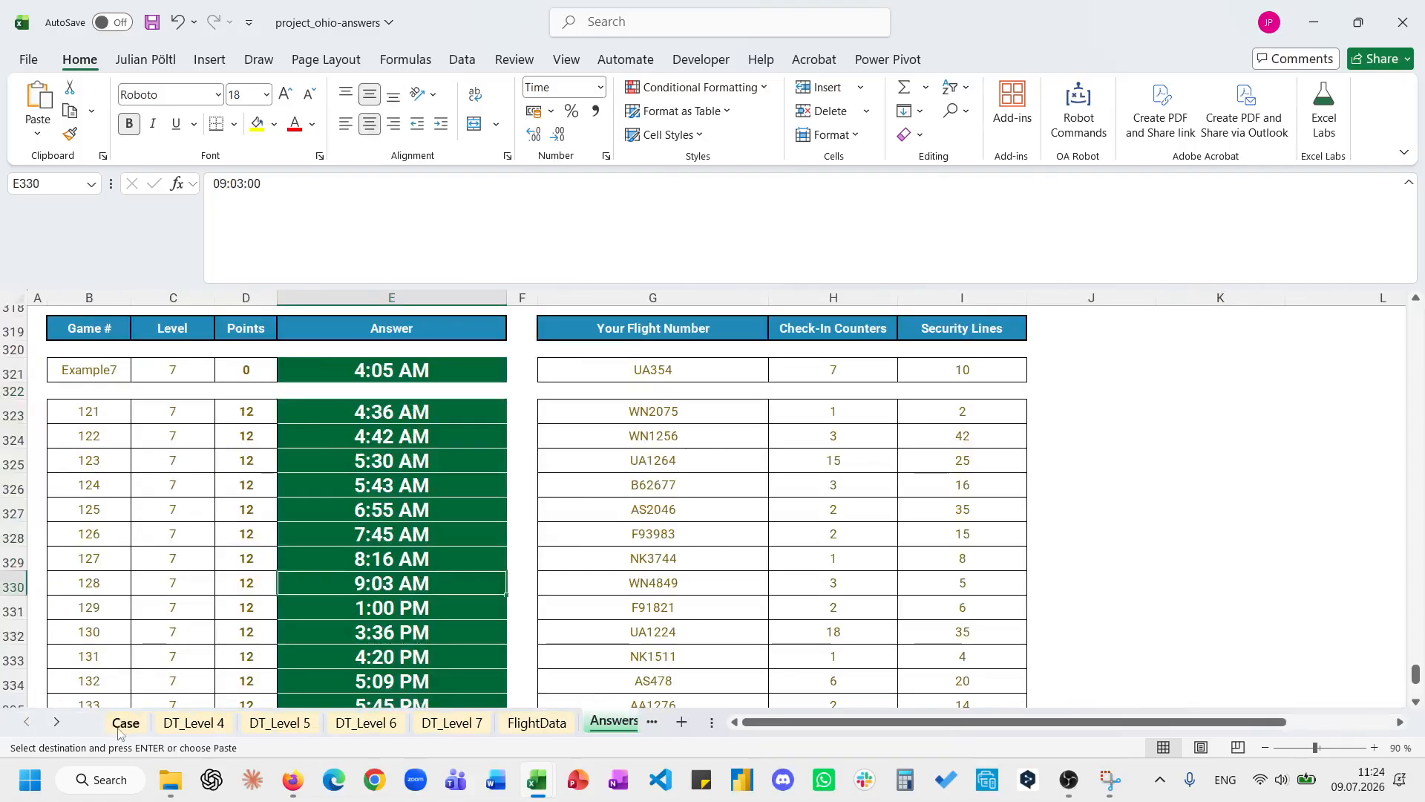
pyautogui.click(125, 722)
pyautogui.click(321, 557)
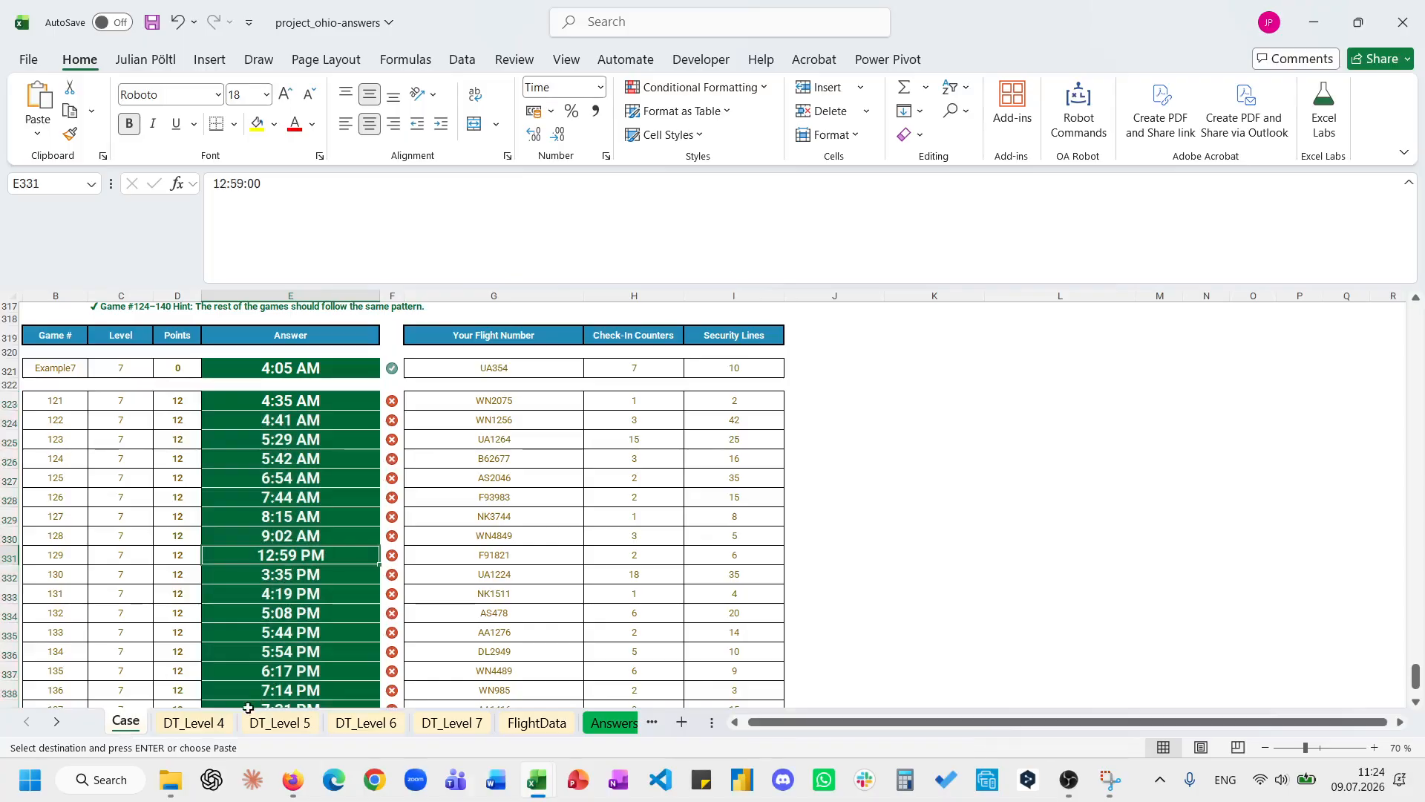
pyautogui.click(206, 726)
pyautogui.click(425, 728)
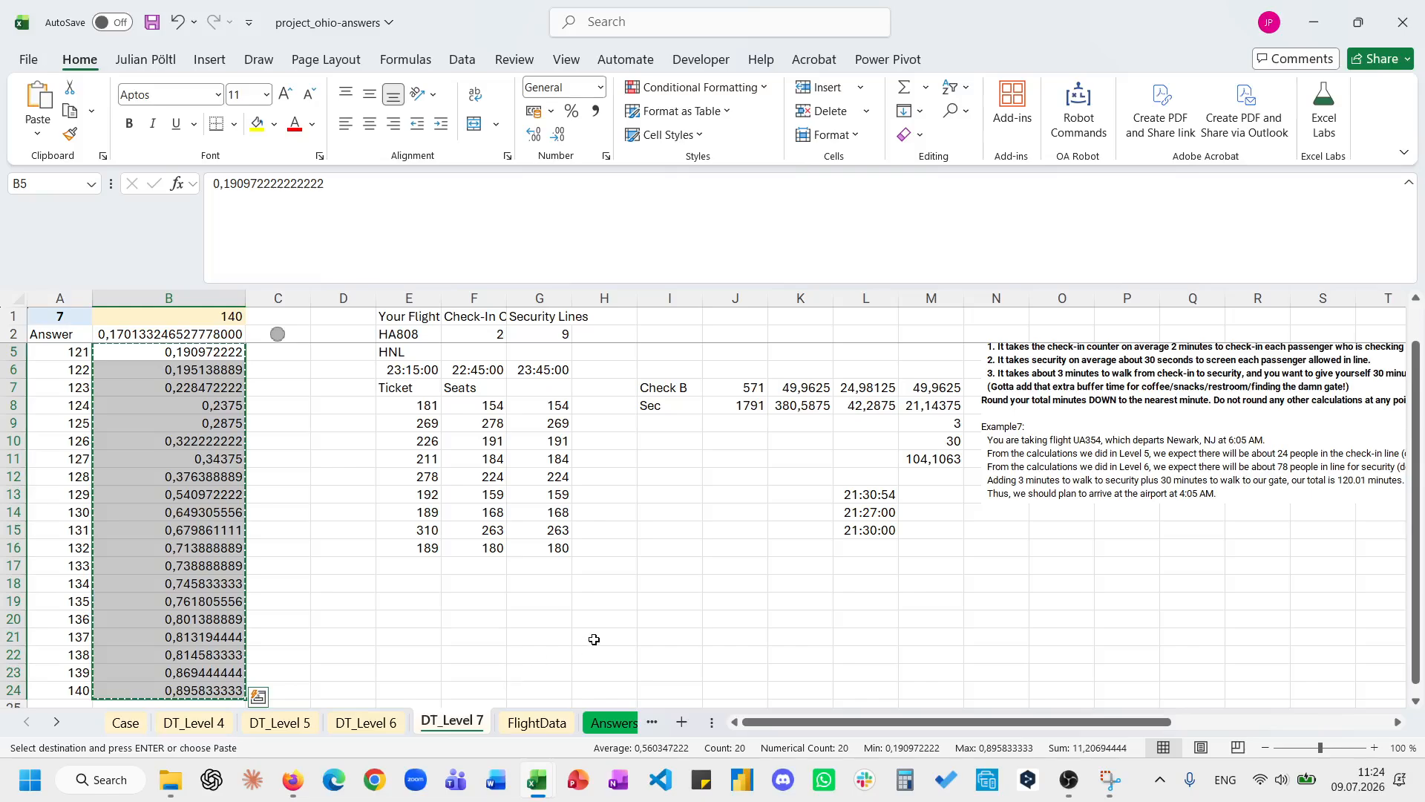
pyautogui.hscroll(2, 594, 639)
pyautogui.hscroll(-2, 594, 639)
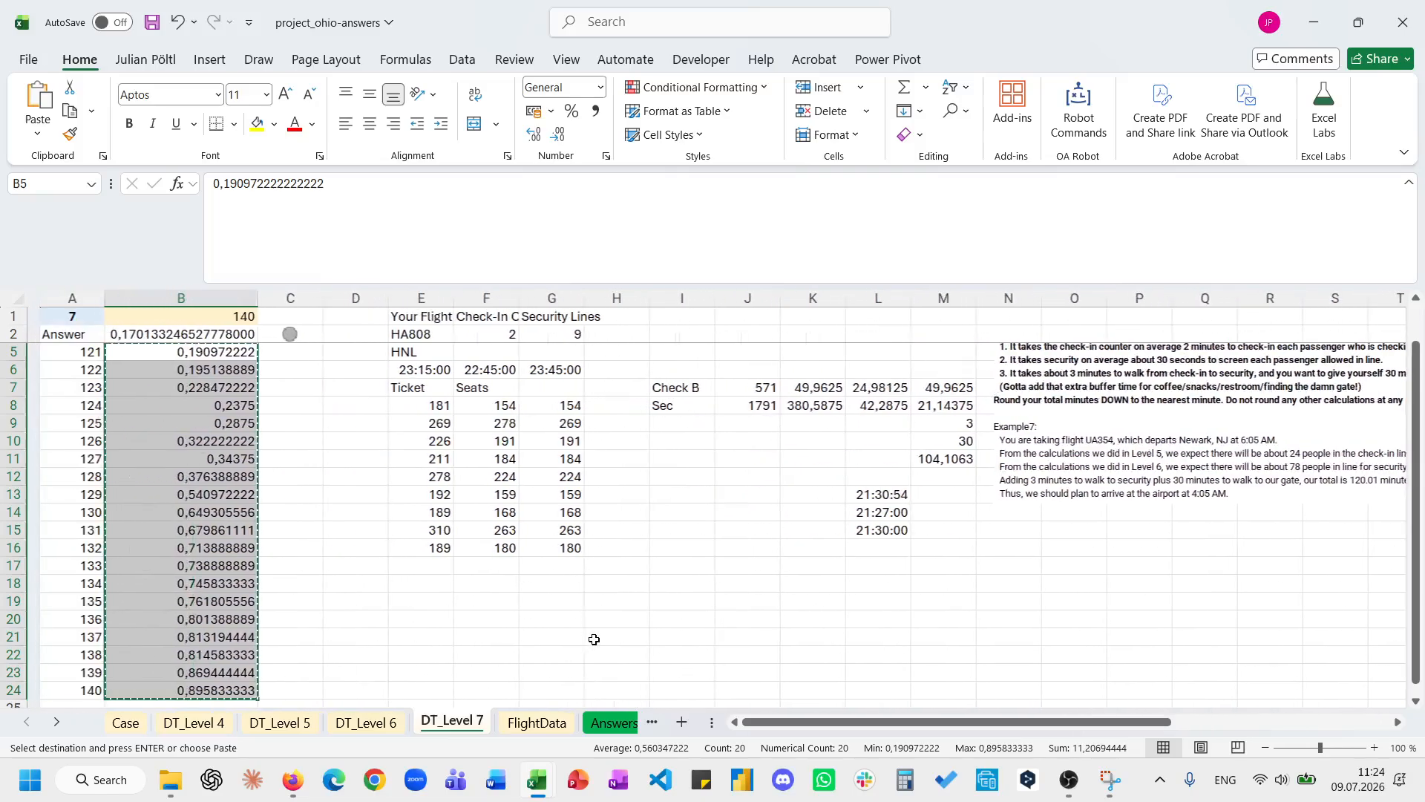
pyautogui.scroll(1, 594, 639)
pyautogui.hscroll(2, 594, 639)
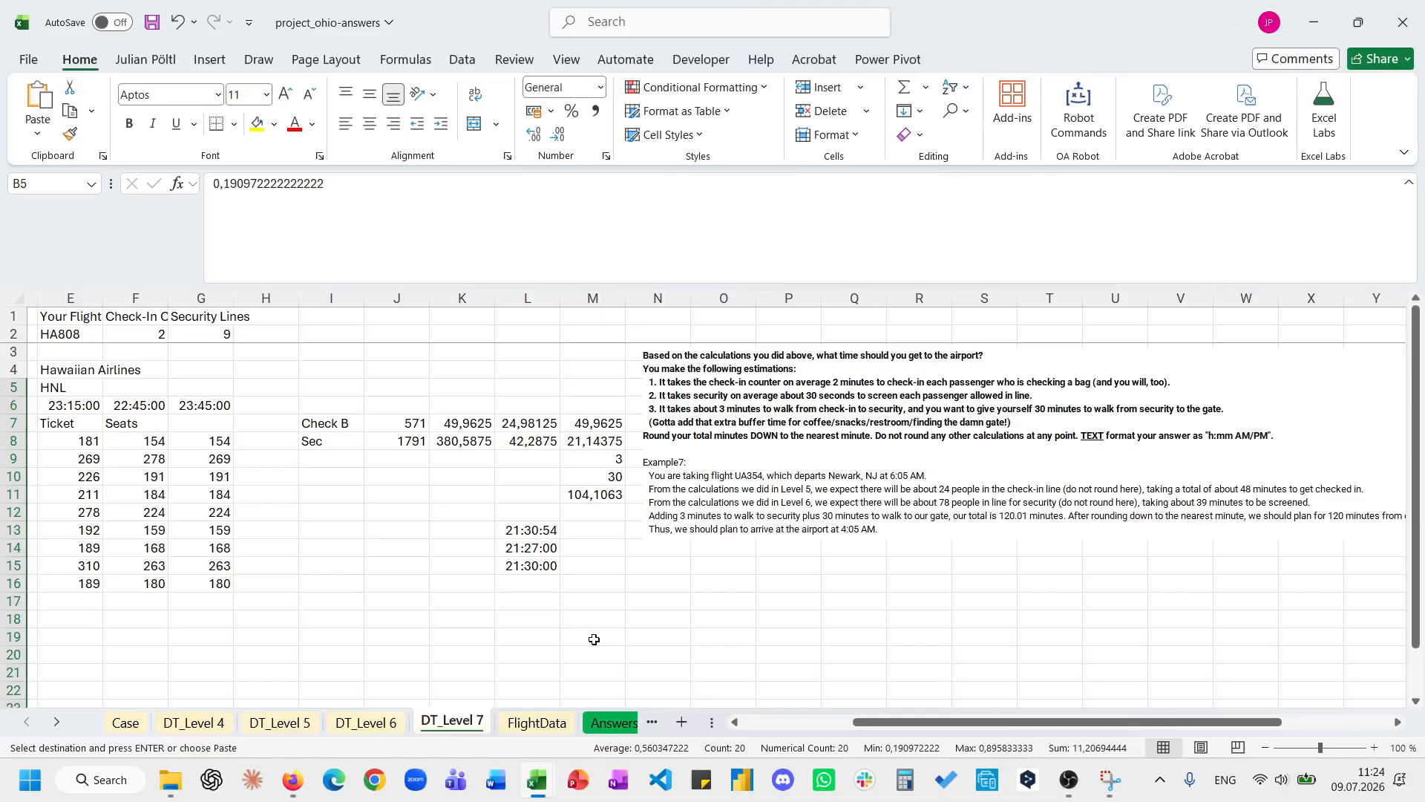
# Try removing the -1 from the passenger sum formulas in J7 and J8, and undo both changes.
pyautogui.click(414, 425)
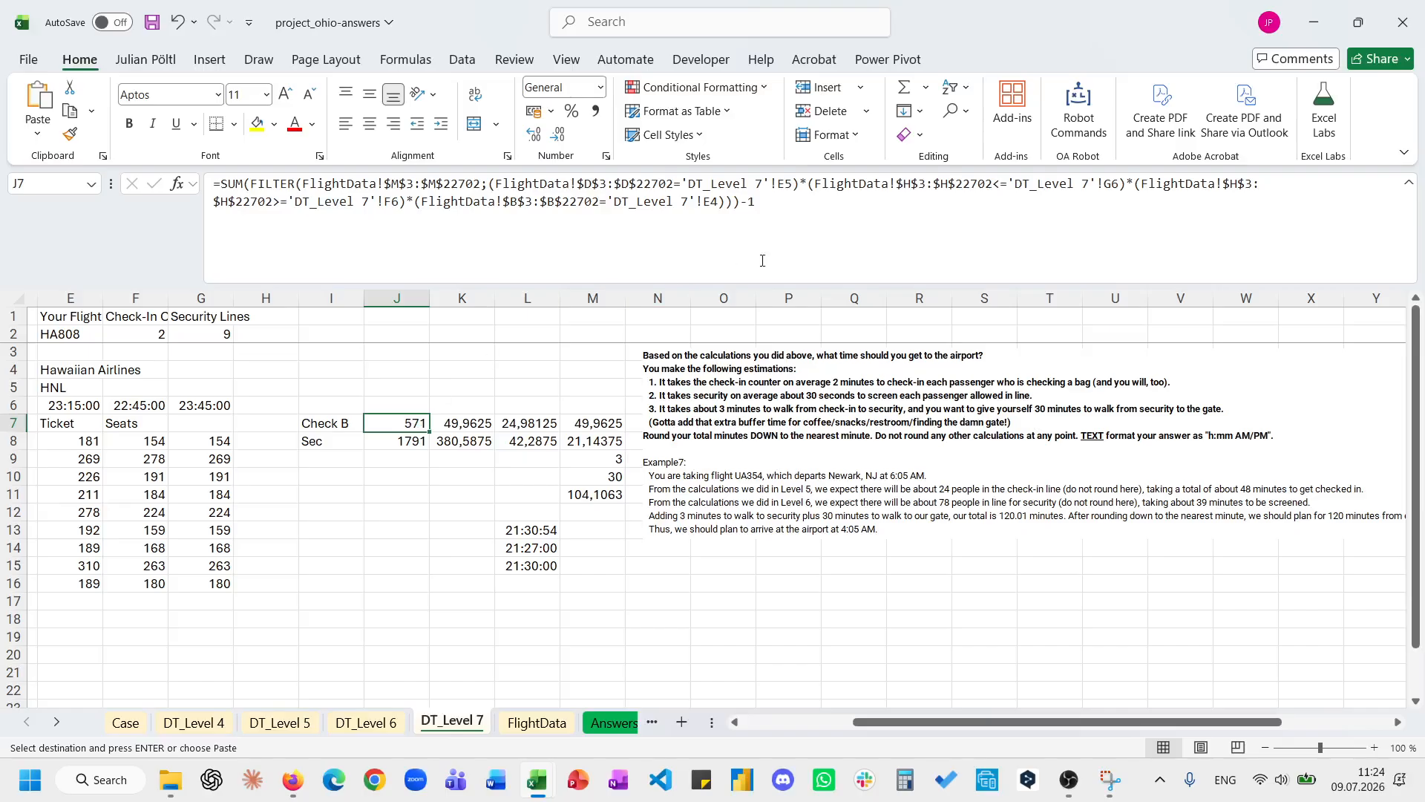
pyautogui.click(762, 260)
pyautogui.press('BackSpace')
pyautogui.press('BackSpace')
pyautogui.press('Return')
pyautogui.click(832, 245)
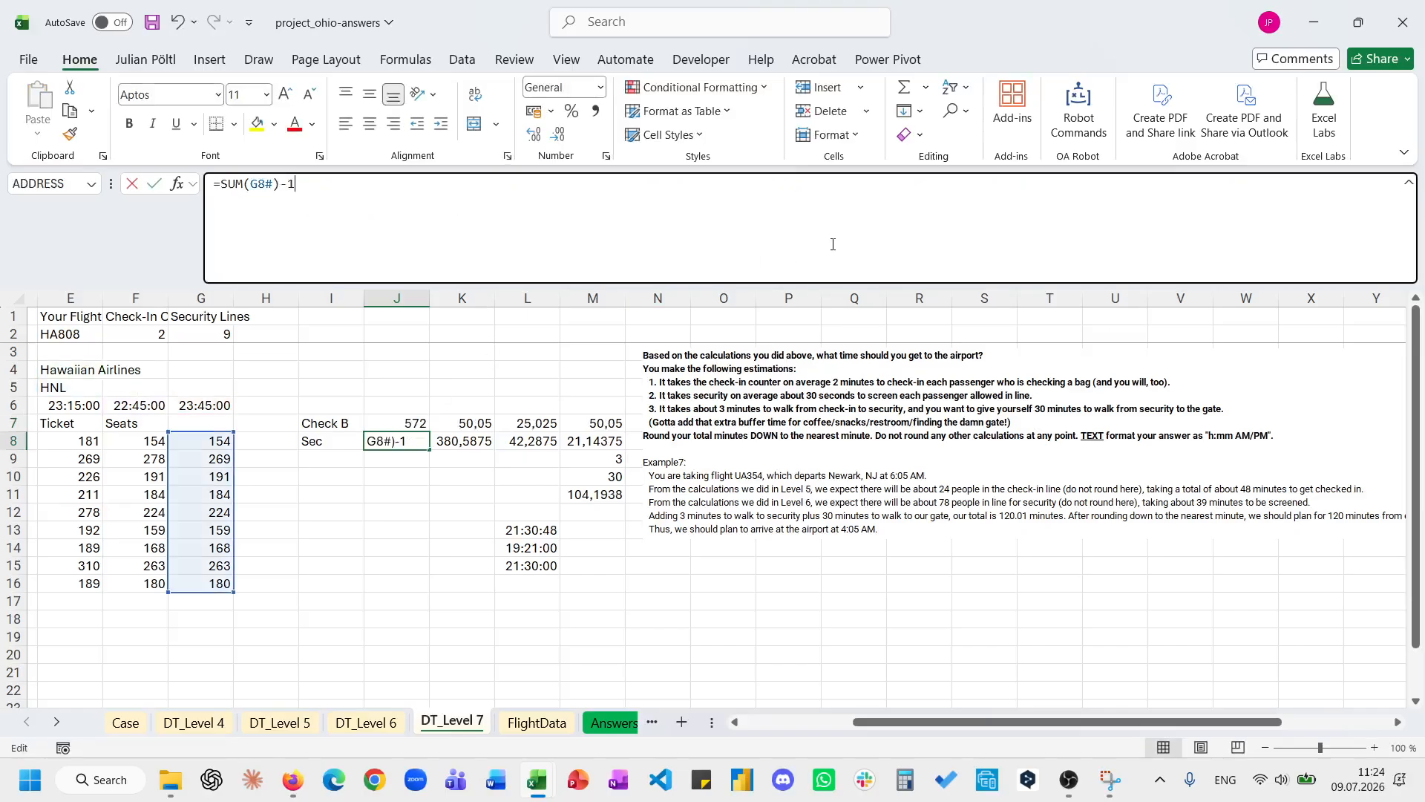
pyautogui.press('BackSpace')
pyautogui.press('BackSpace')
pyautogui.press('Return')
pyautogui.press('Up')
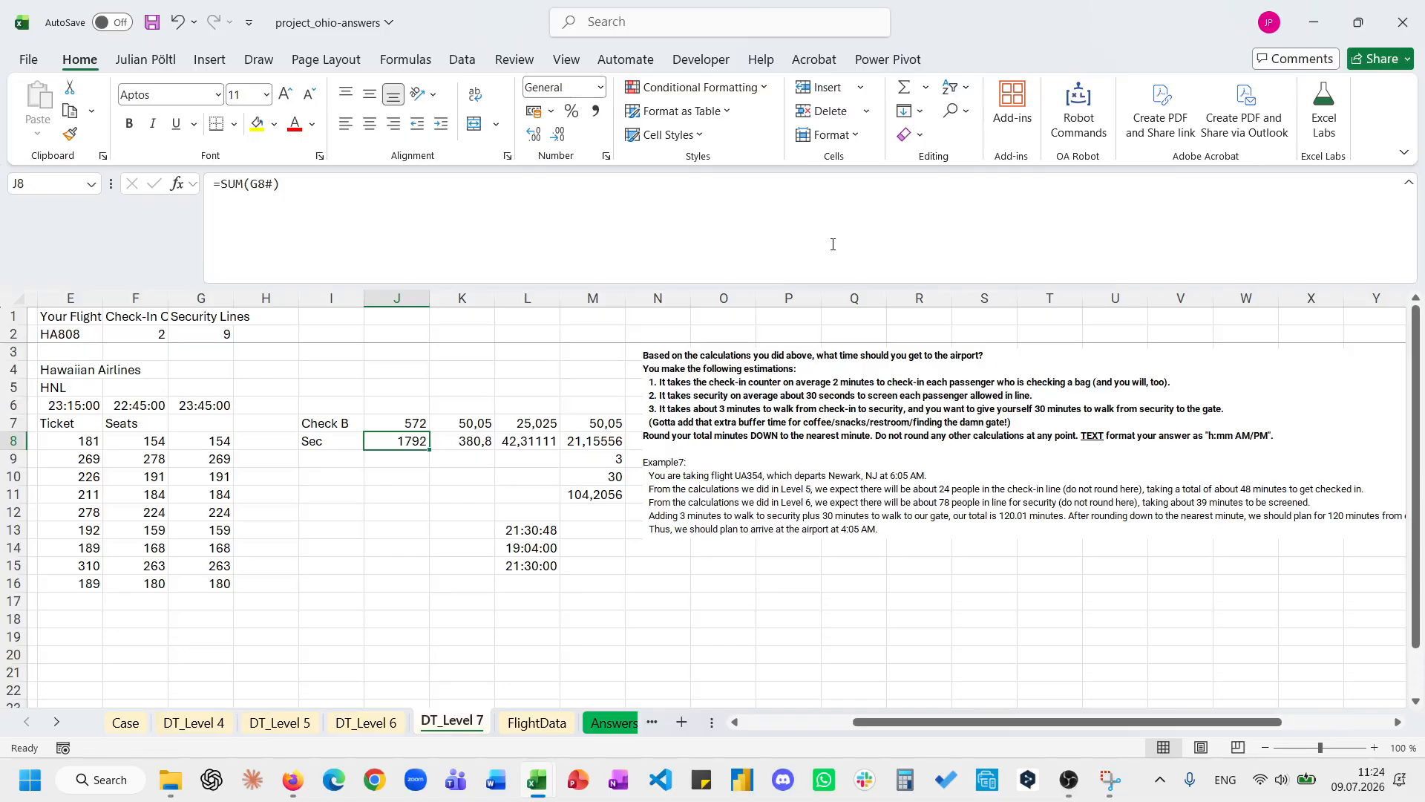
pyautogui.hotkey('ctrl', 'z')
pyautogui.hotkey('ctrl', 'z')
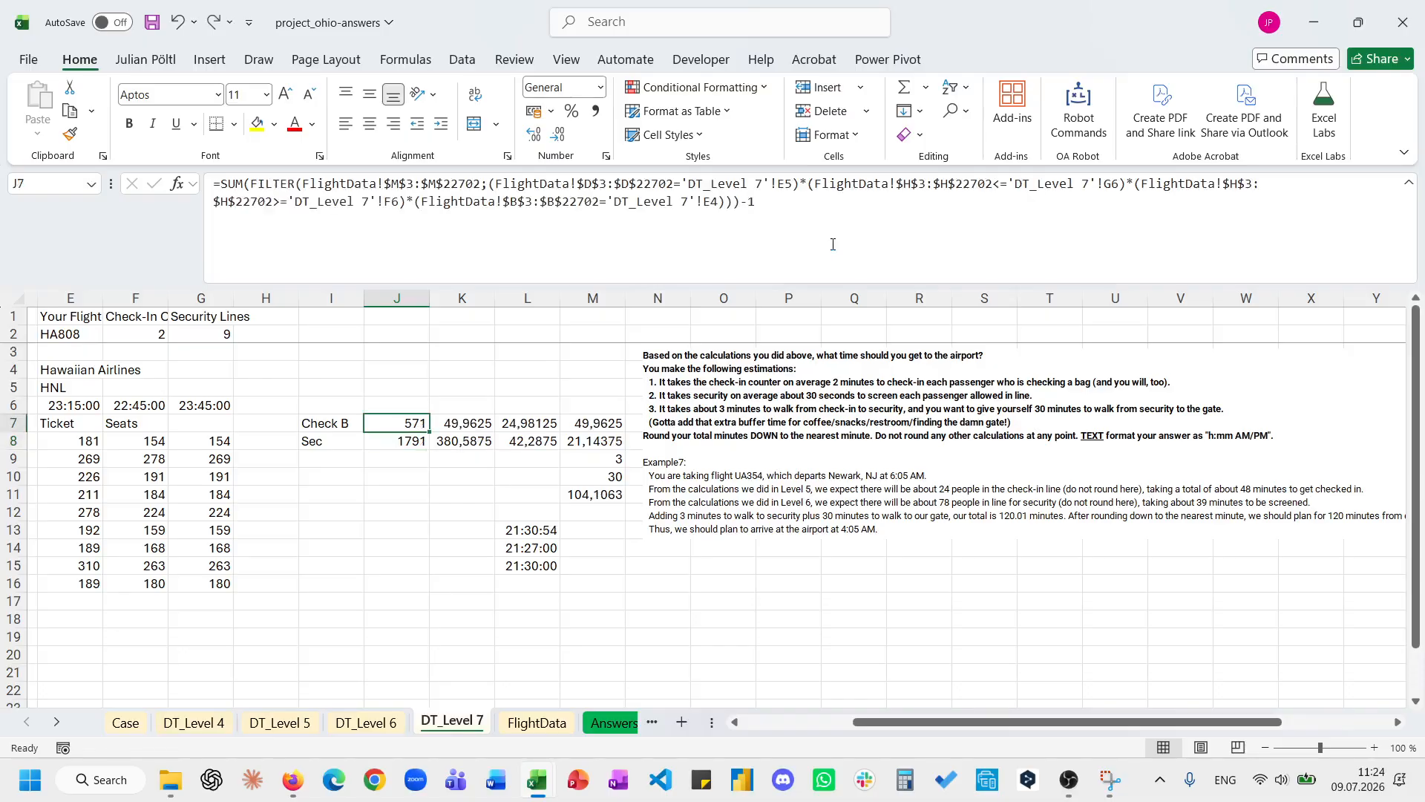
pyautogui.click(521, 572)
pyautogui.click(334, 190)
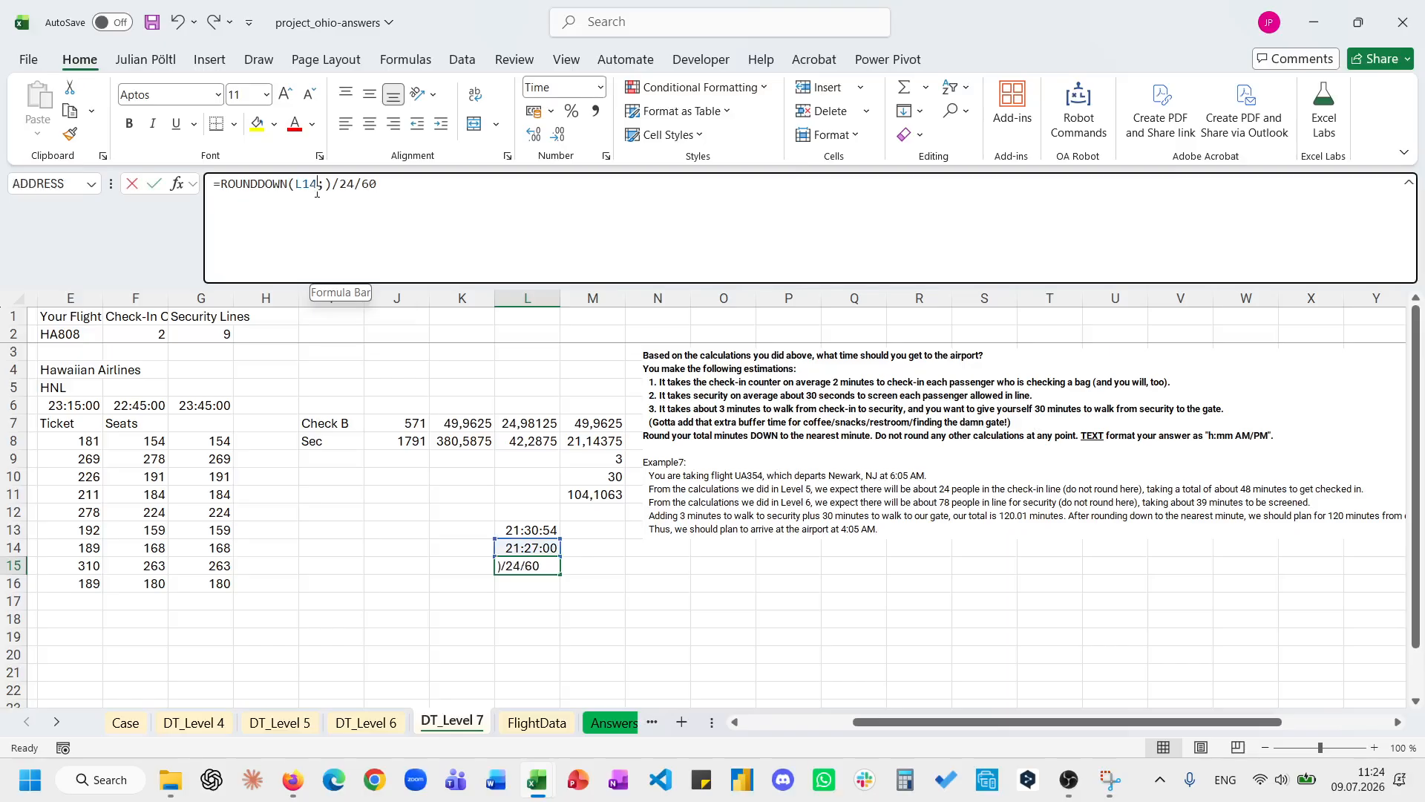
pyautogui.press('Escape')
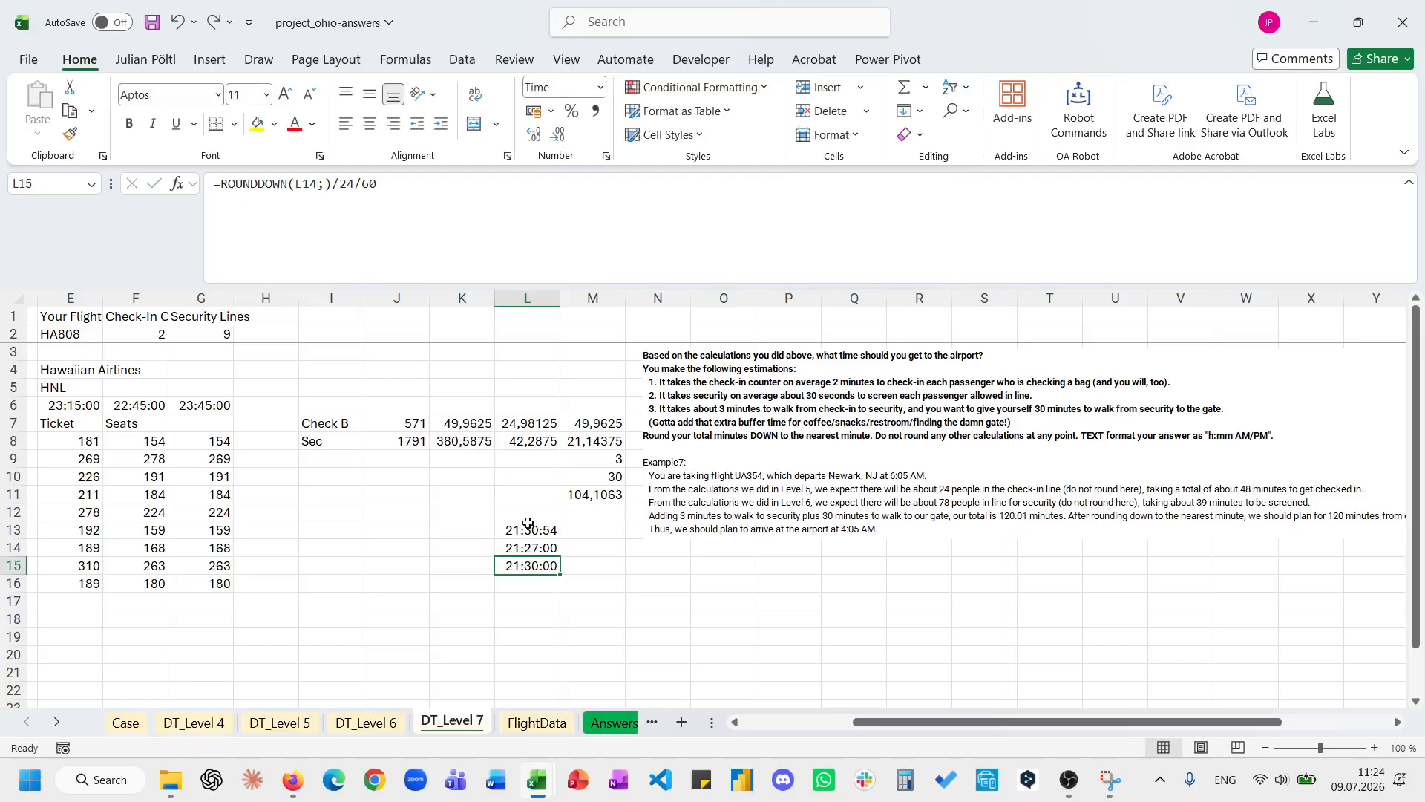
pyautogui.click(538, 549)
pyautogui.click(456, 206)
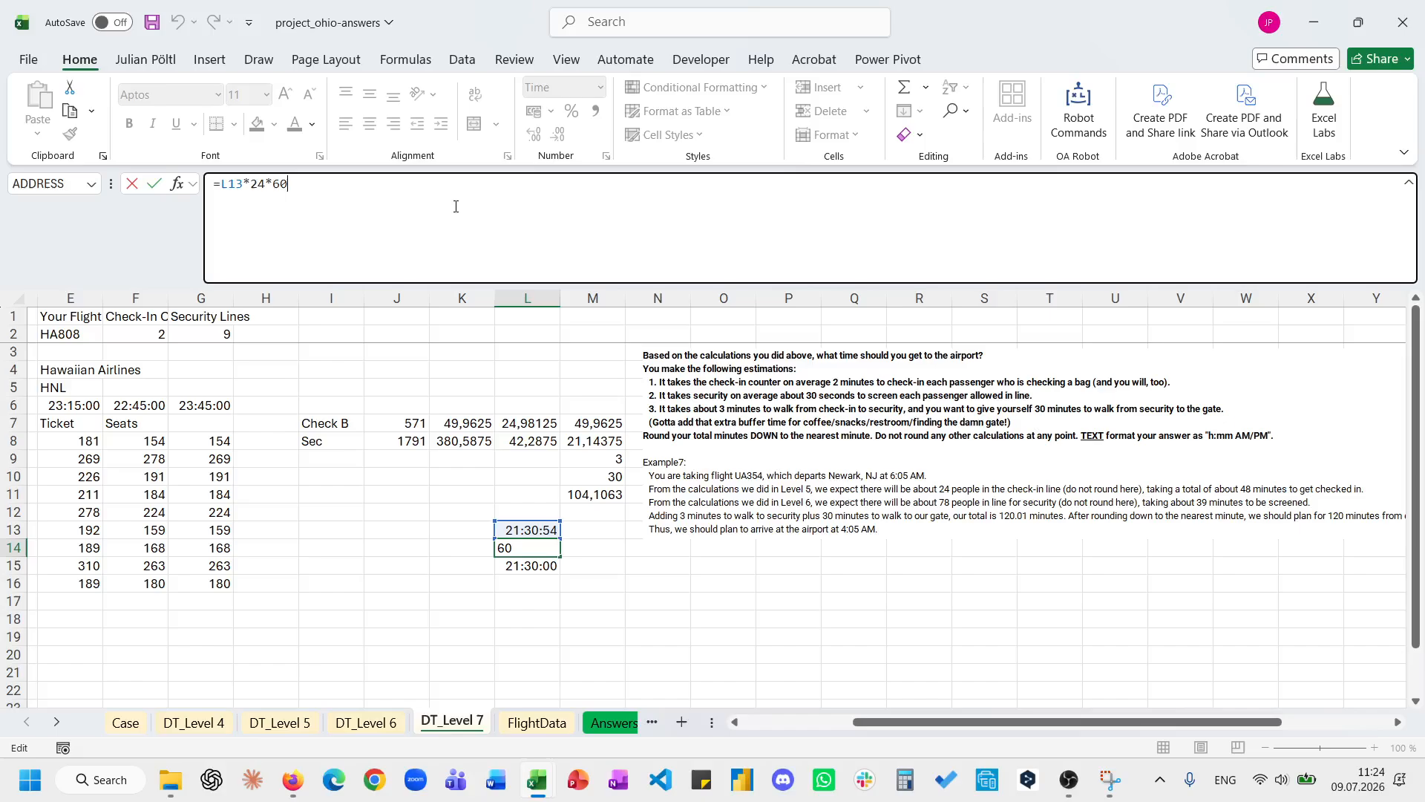
pyautogui.write('+1')
pyautogui.press('Escape')
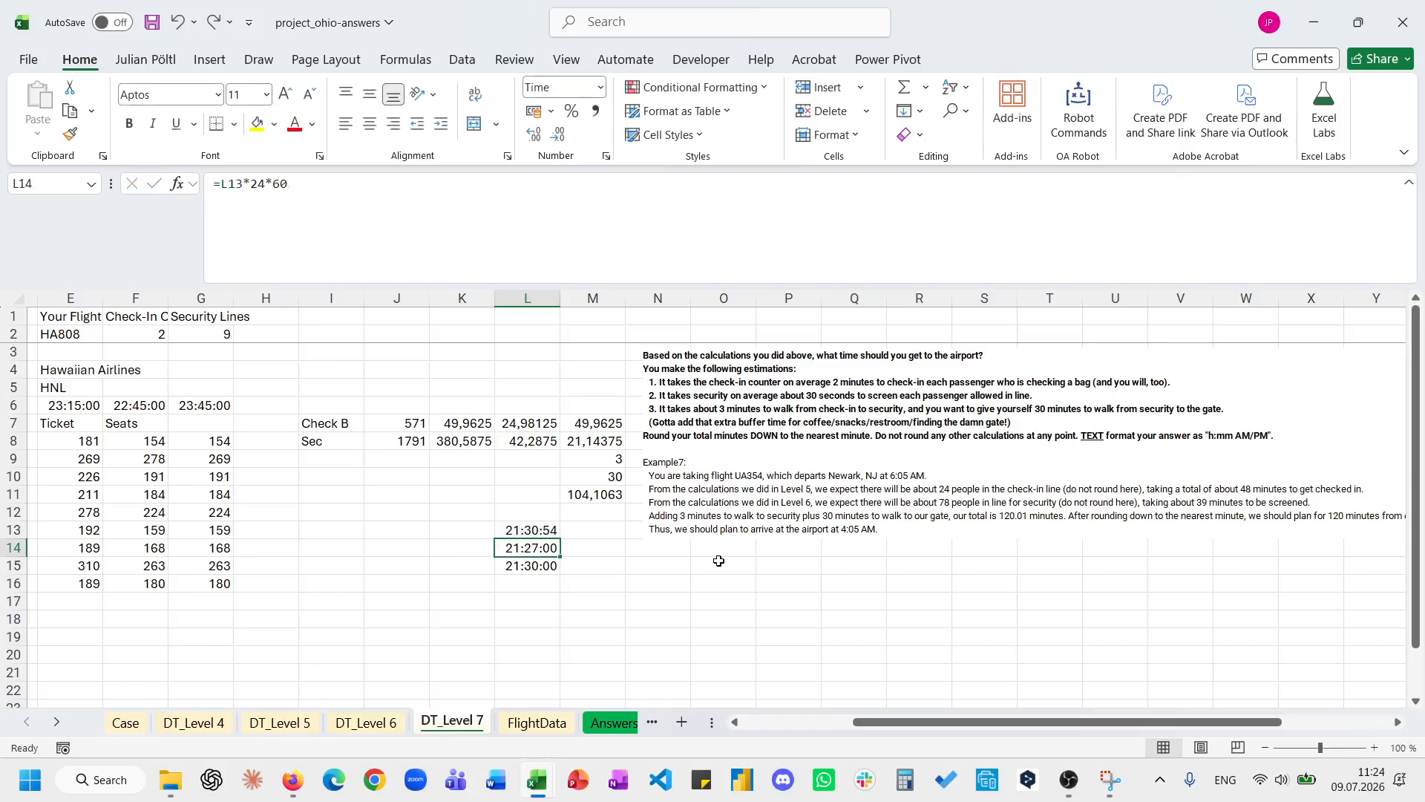
# Clear the Level 7 answers for games 121 to 140 in E323:E342 on the Case sheet.
pyautogui.hscroll(-3, 719, 557)
pyautogui.click(125, 722)
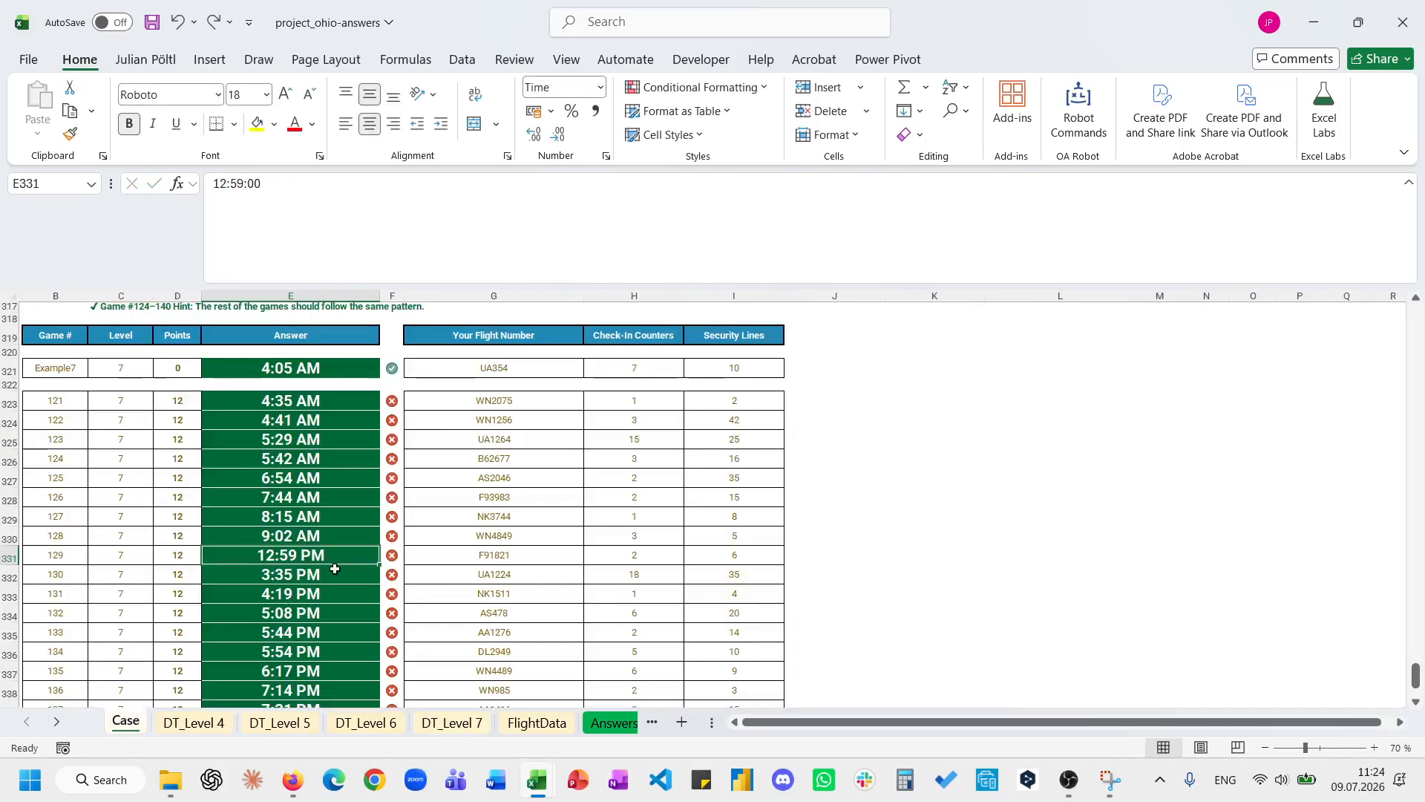
pyautogui.scroll(-3, 331, 516)
pyautogui.scroll(3, 331, 516)
pyautogui.click(328, 436)
pyautogui.hotkey('ctrl', 'shift', 'Down')
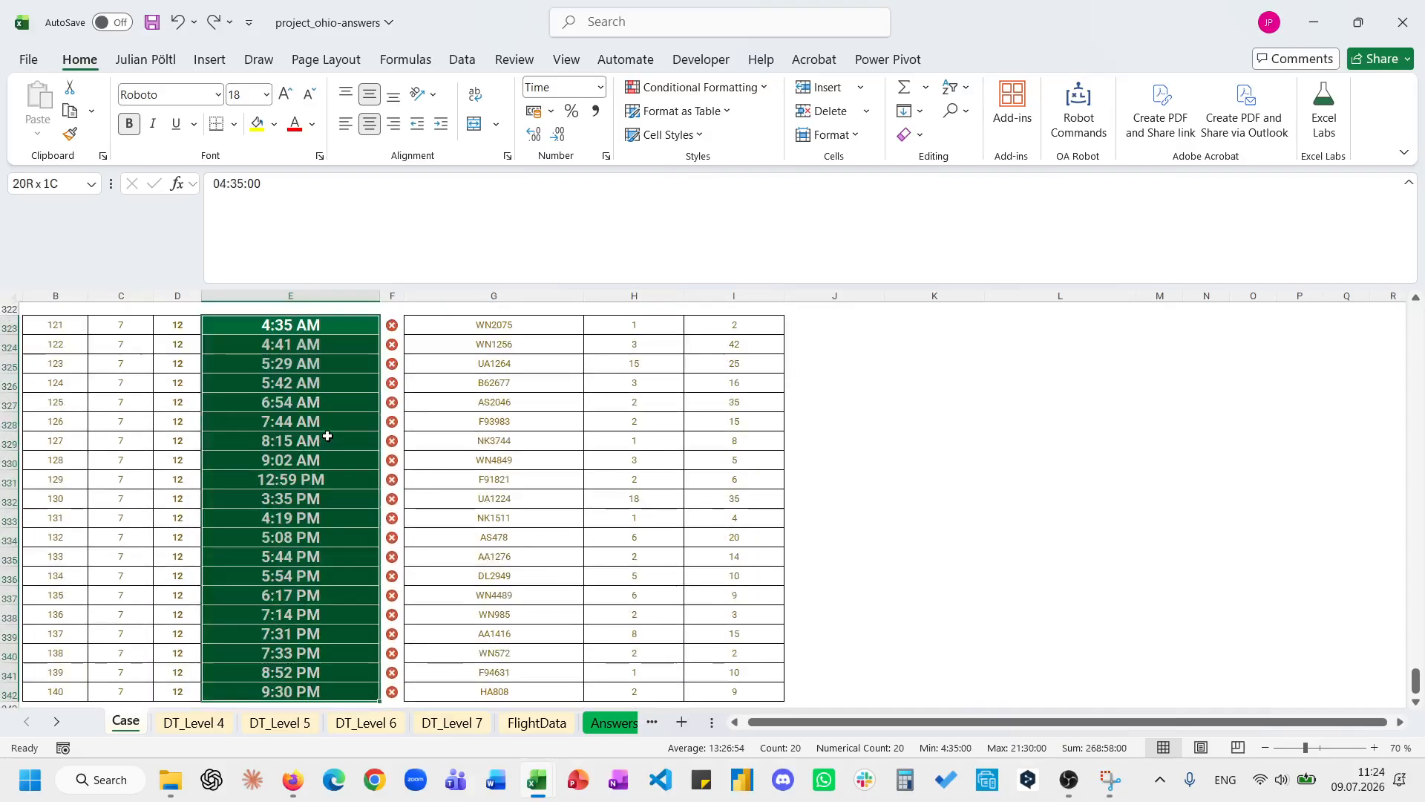
pyautogui.scroll(2, 328, 436)
pyautogui.scroll(2, 327, 437)
pyautogui.press('Delete')
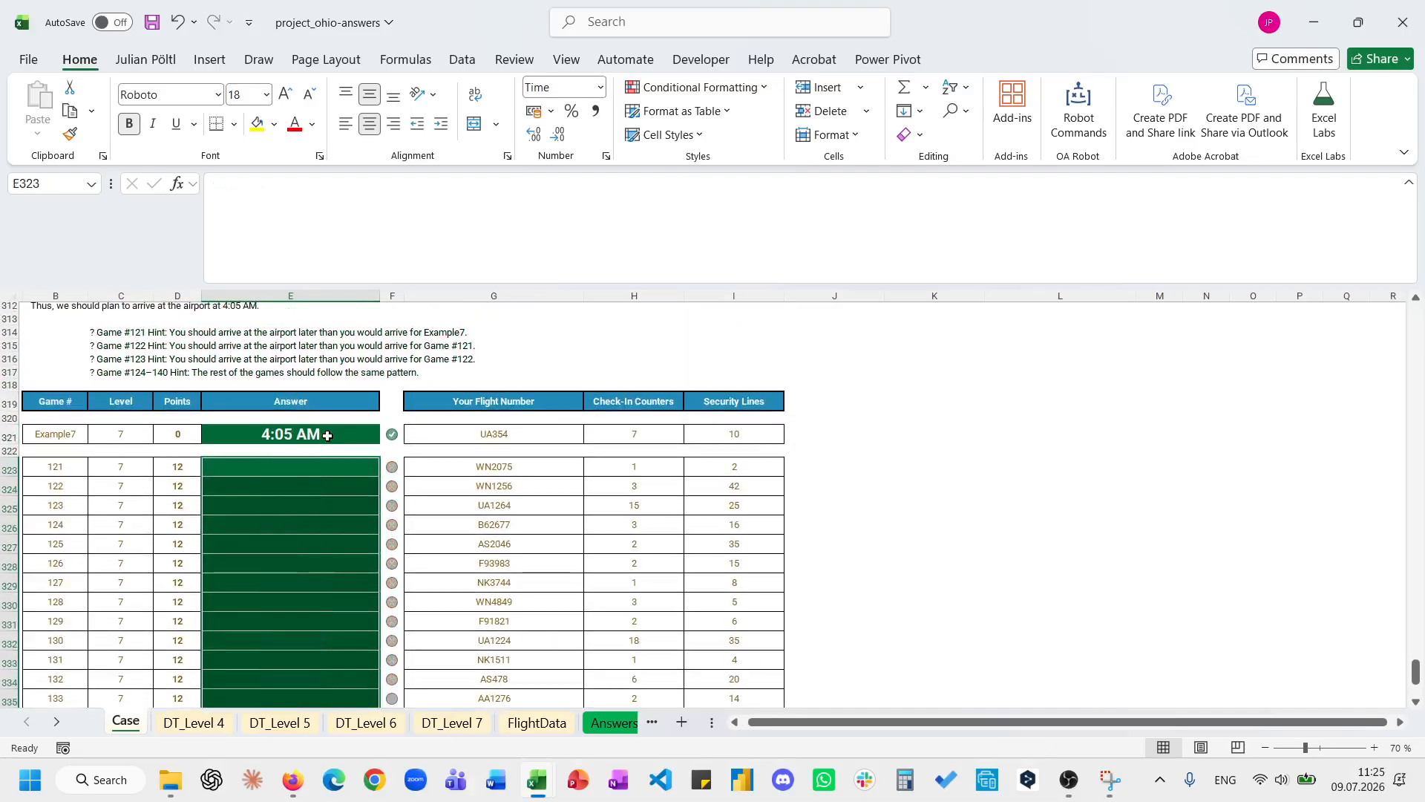
# Reread the Level 7 instructions on the Case sheet and check the waiting-time formulas in M7 and M8 on DT_Level 7.
pyautogui.scroll(6, 327, 436)
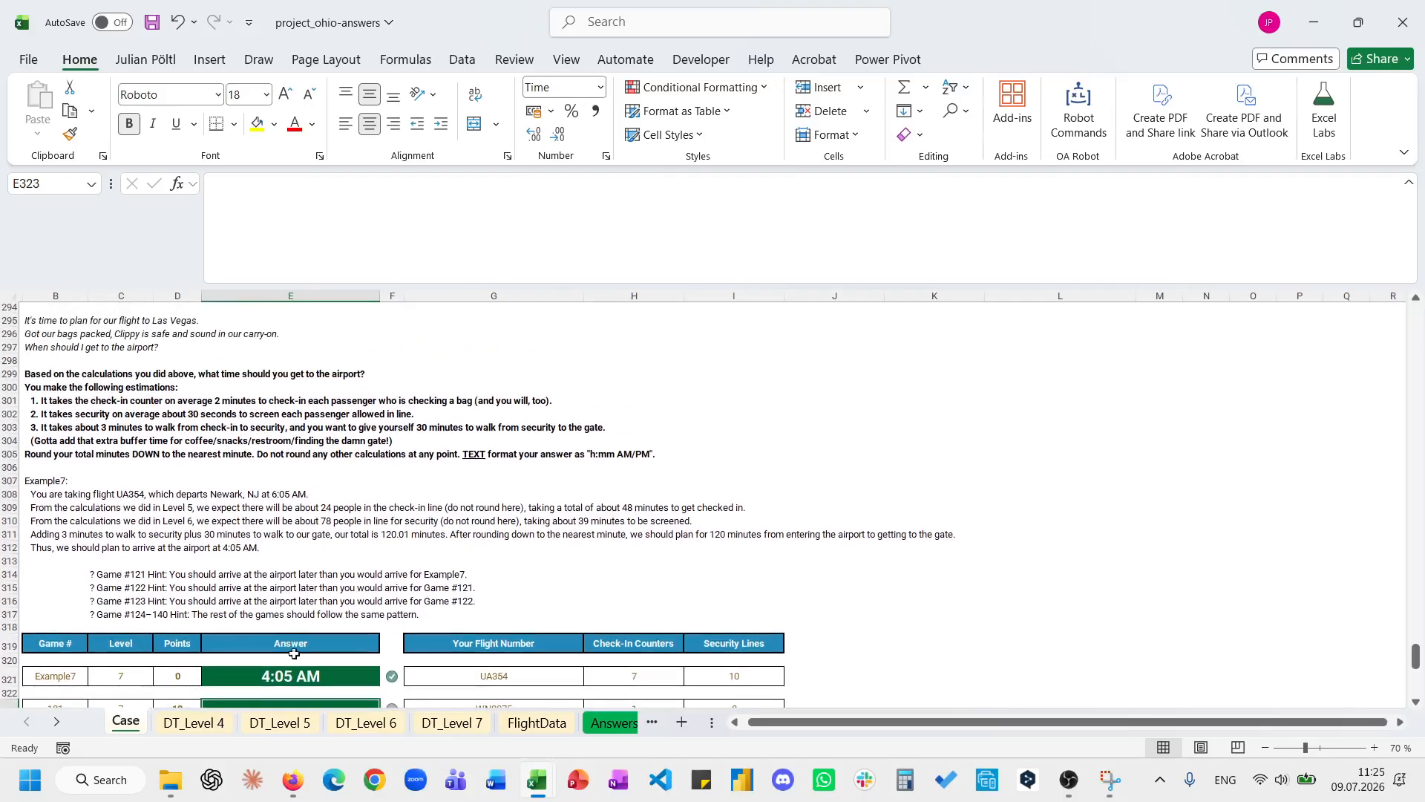
pyautogui.click(193, 722)
pyautogui.click(452, 722)
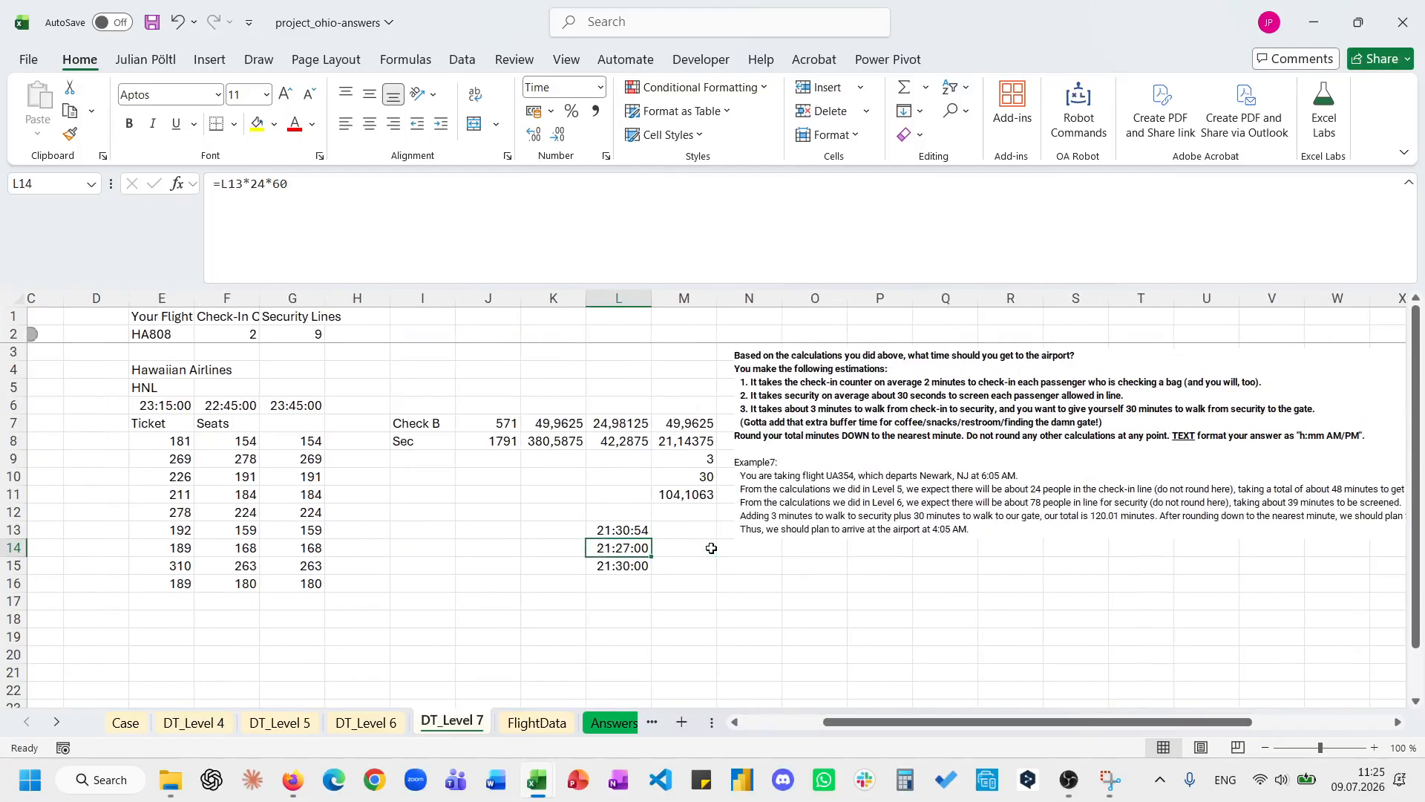
pyautogui.click(683, 425)
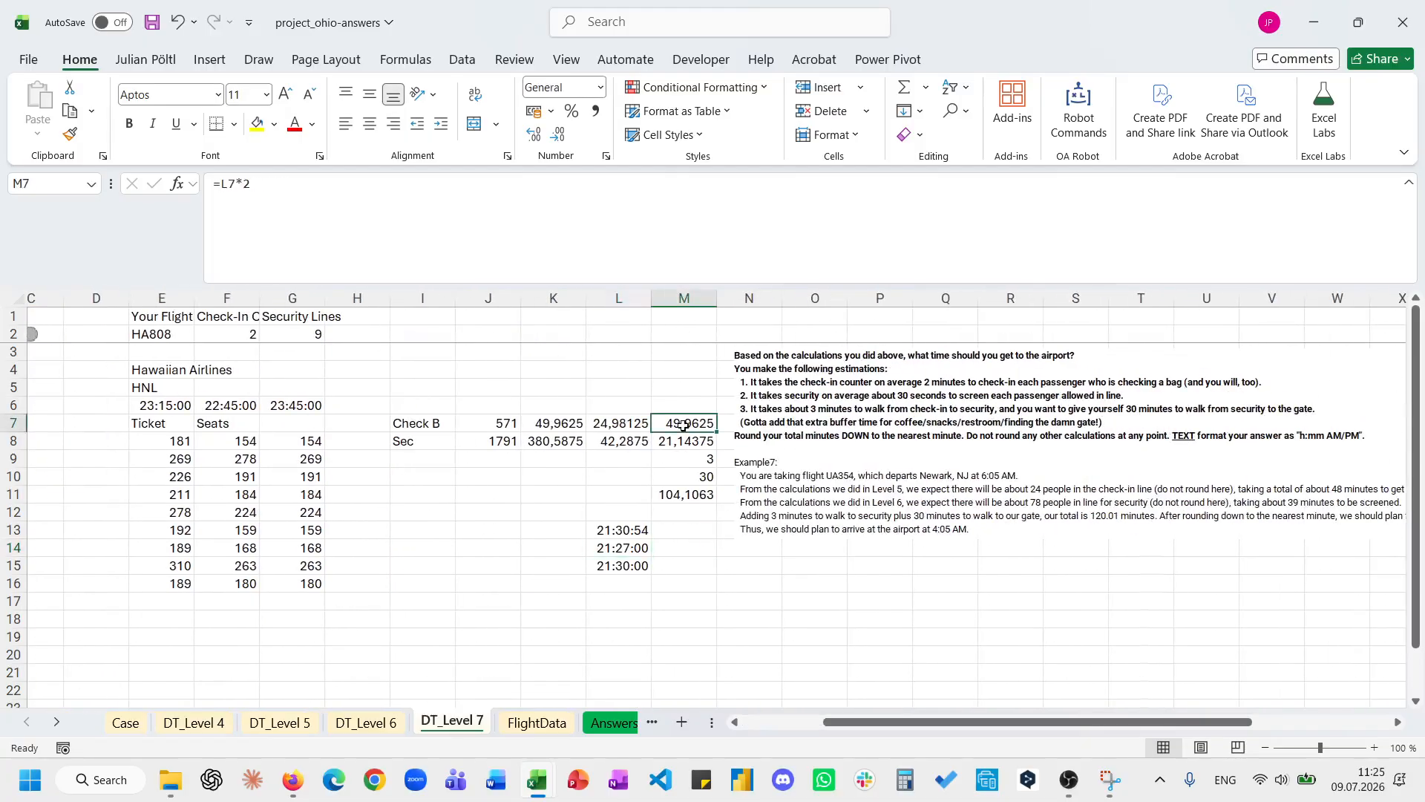
pyautogui.click(684, 442)
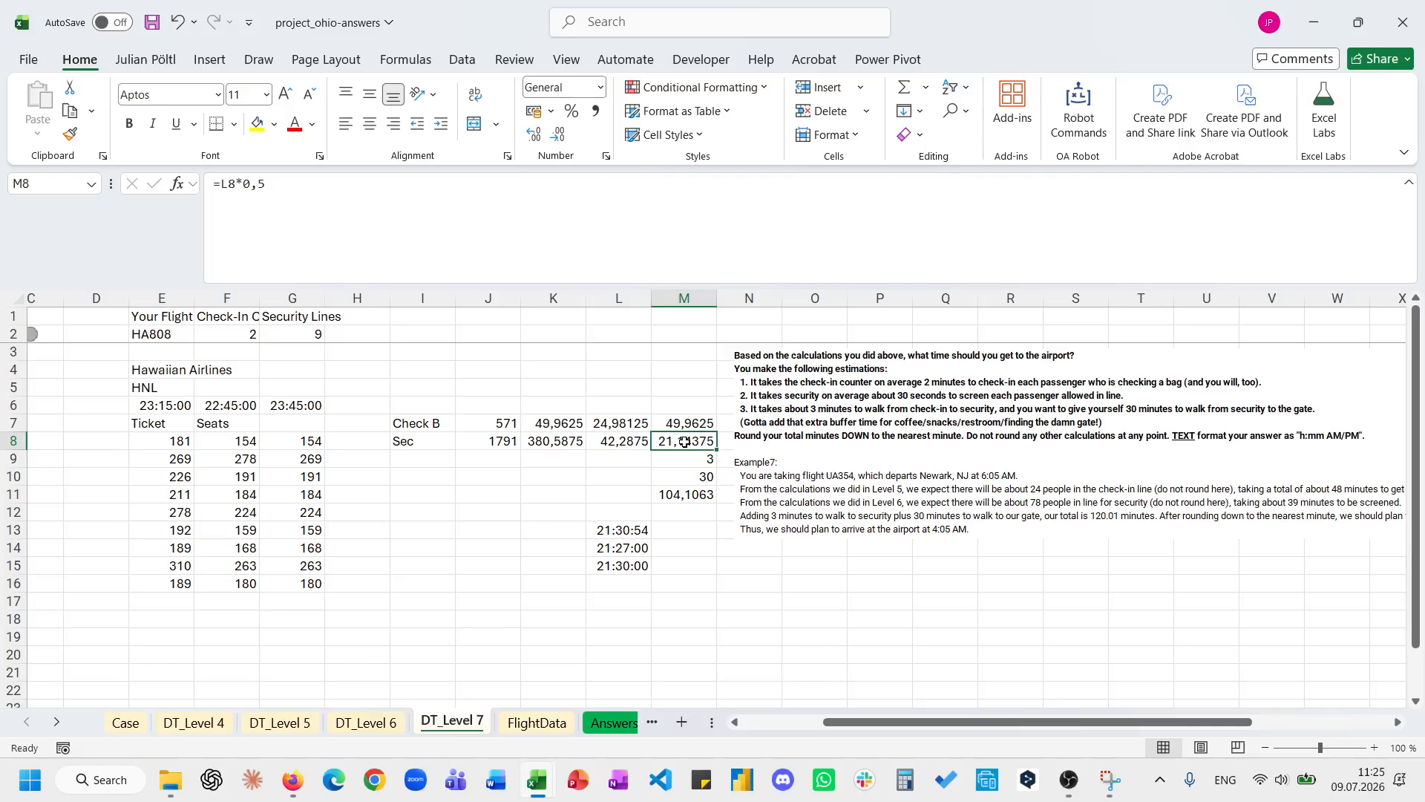
pyautogui.hscroll(3, 684, 442)
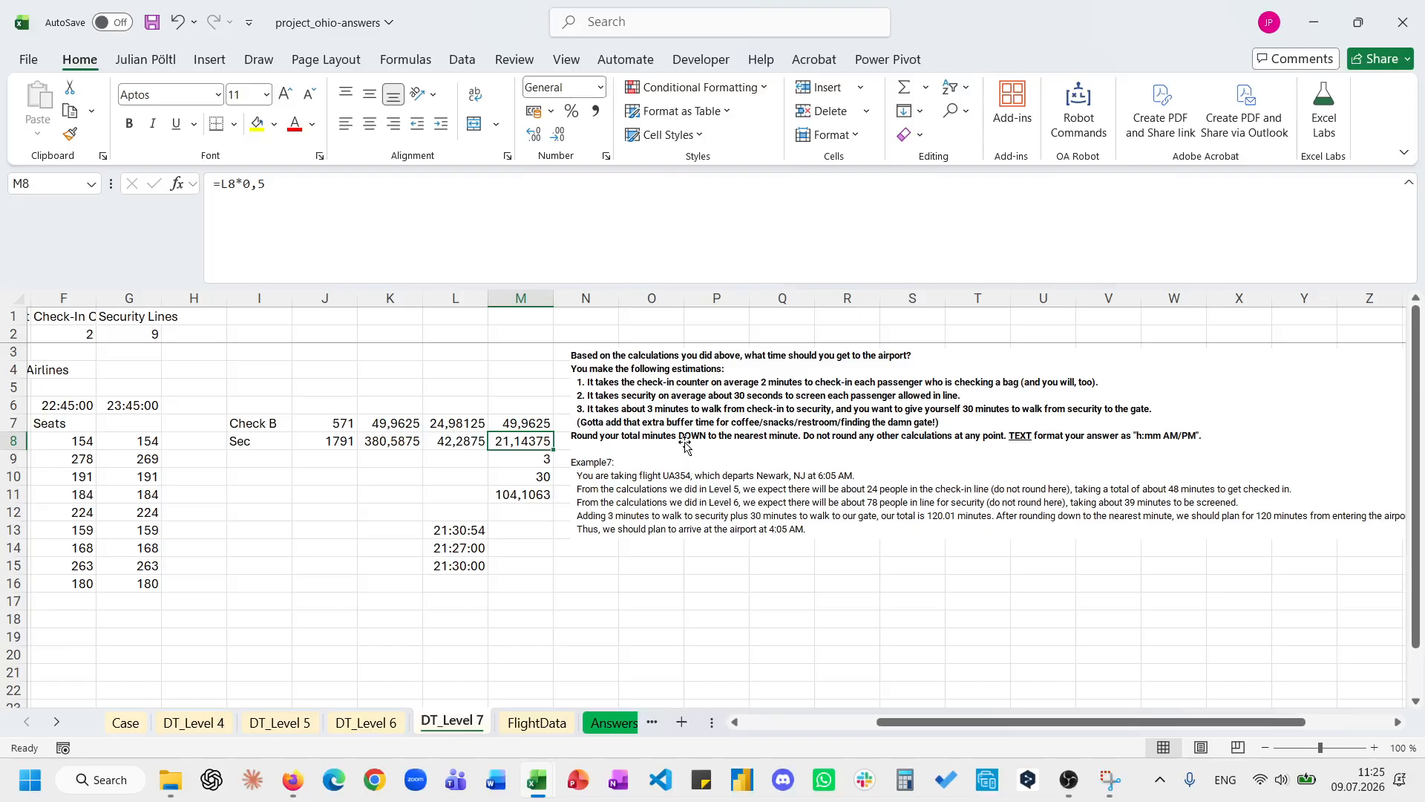
# Set the game selector in B1 on DT_Level 7 to example7.
pyautogui.hscroll(-6, 685, 443)
pyautogui.click(215, 312)
pyautogui.write('e')
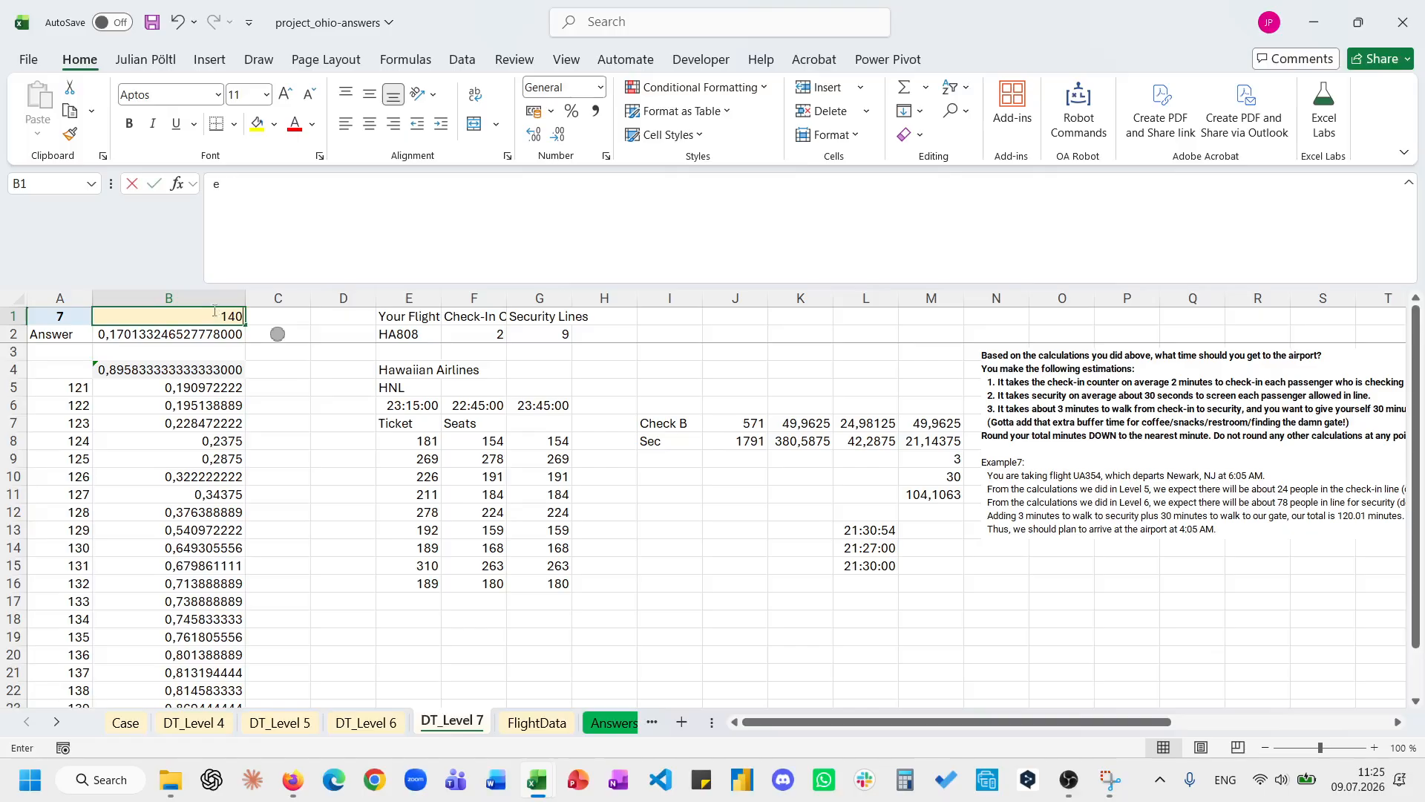
pyautogui.write('xample7')
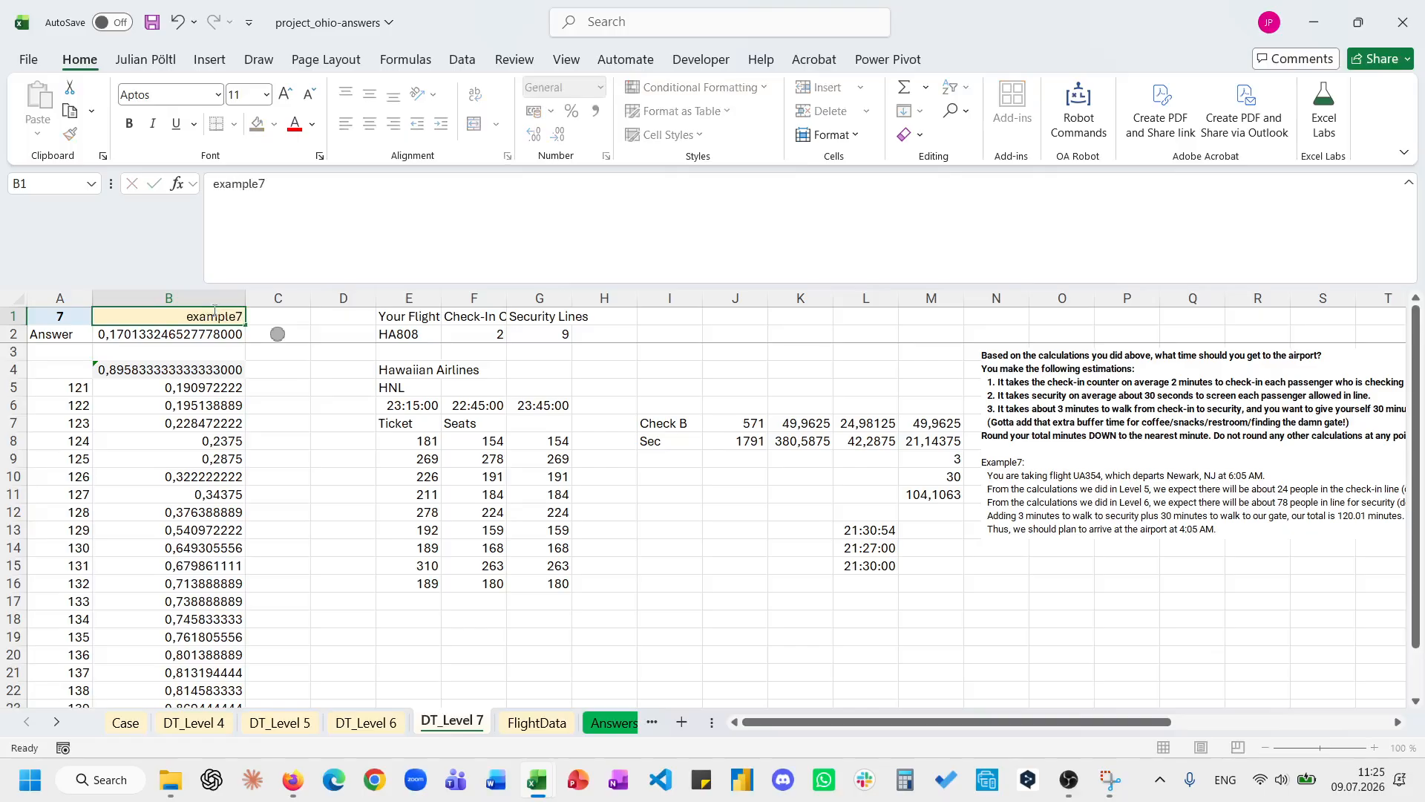
pyautogui.press('Return')
# Check the Example7 calculation in M7:M11 and L13:L15 against the worked example in the instructions.
pyautogui.hscroll(2, 757, 564)
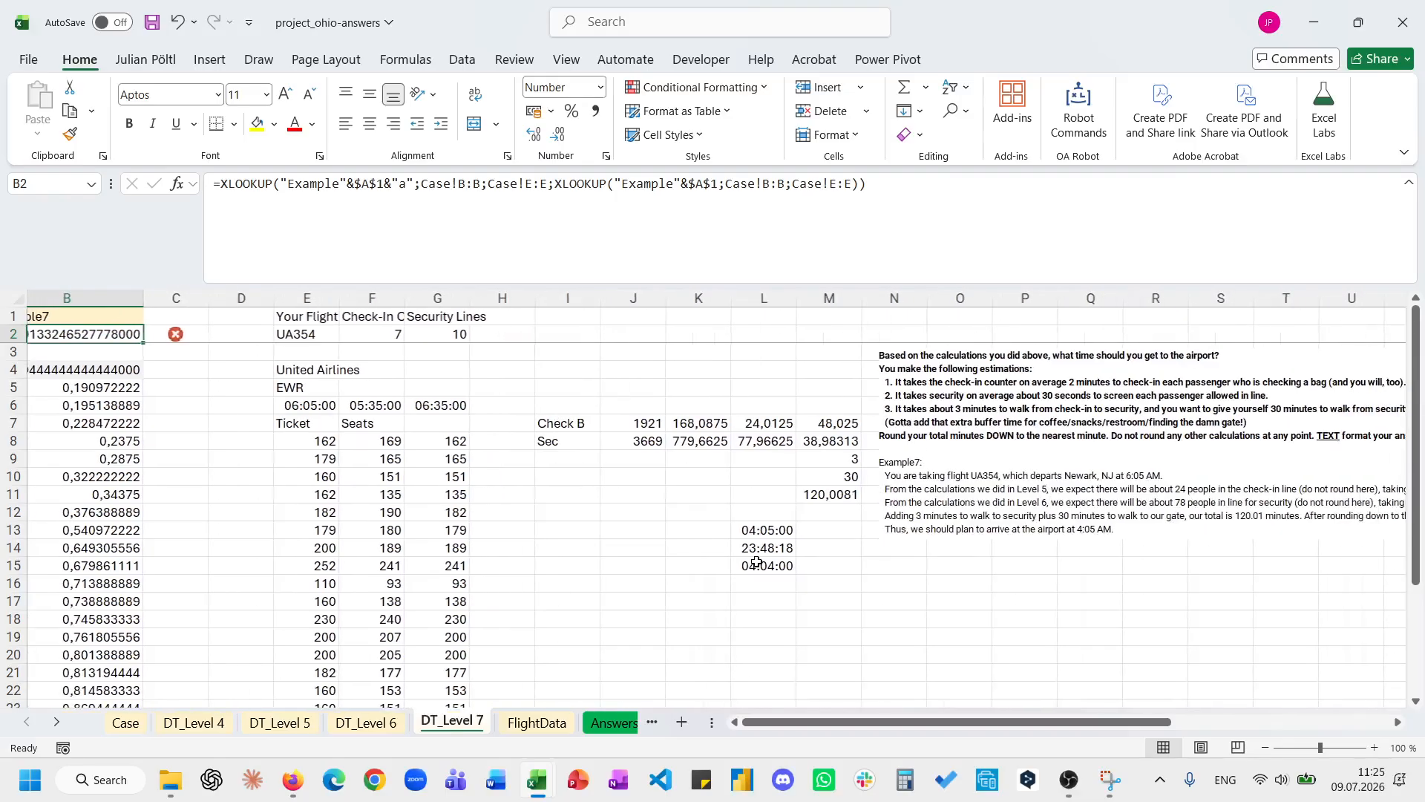
pyautogui.rightClick(756, 567)
pyautogui.press('Escape')
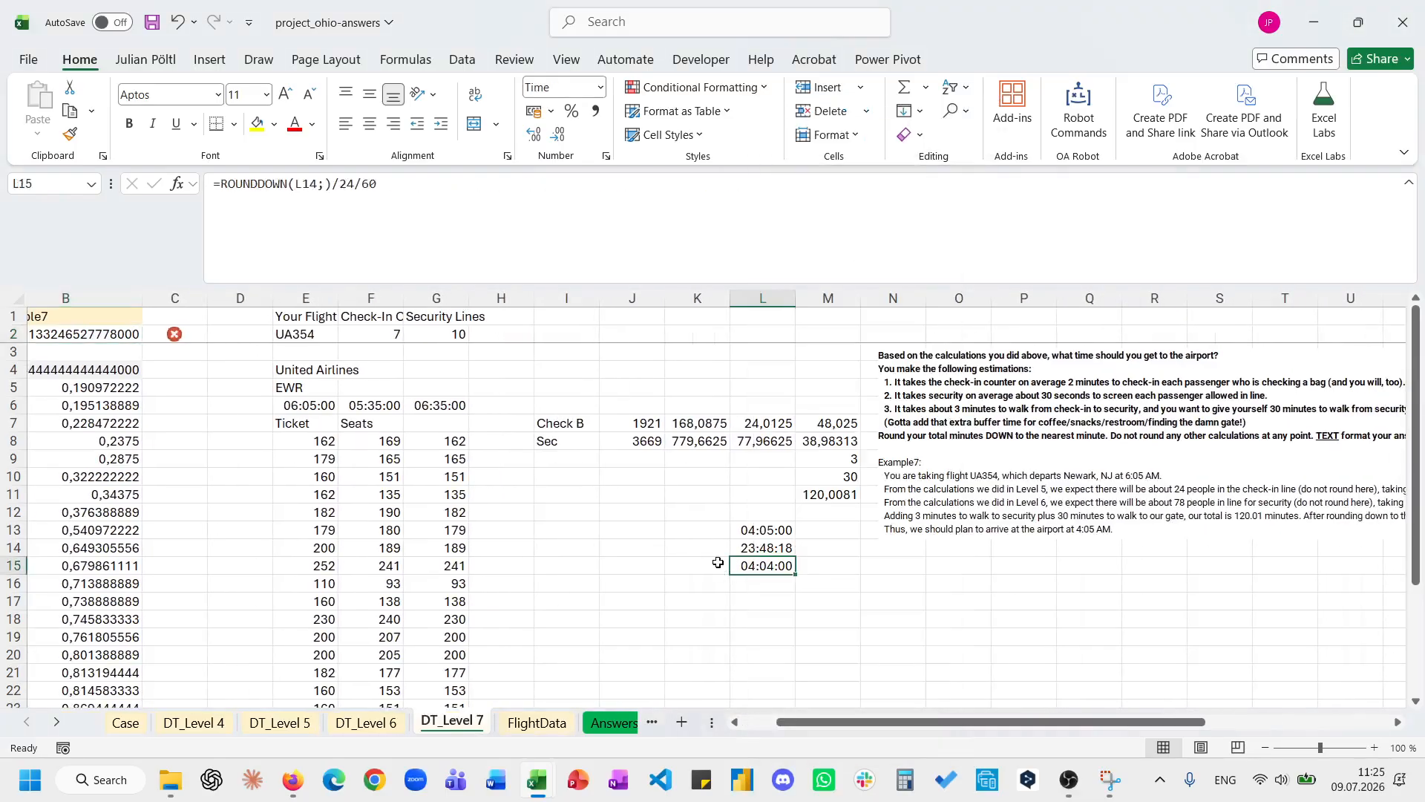
pyautogui.hscroll(5, 853, 553)
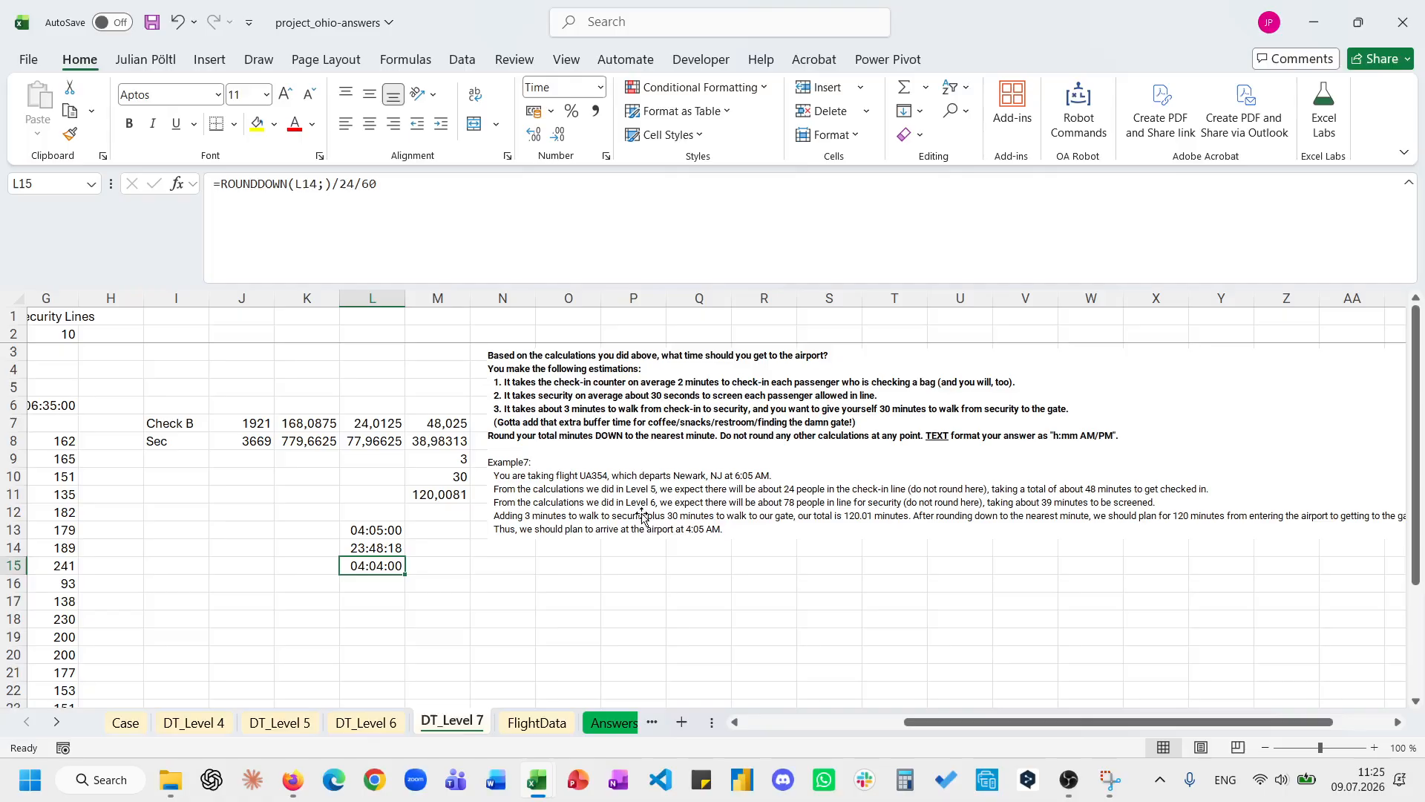
pyautogui.click(443, 425)
pyautogui.click(441, 438)
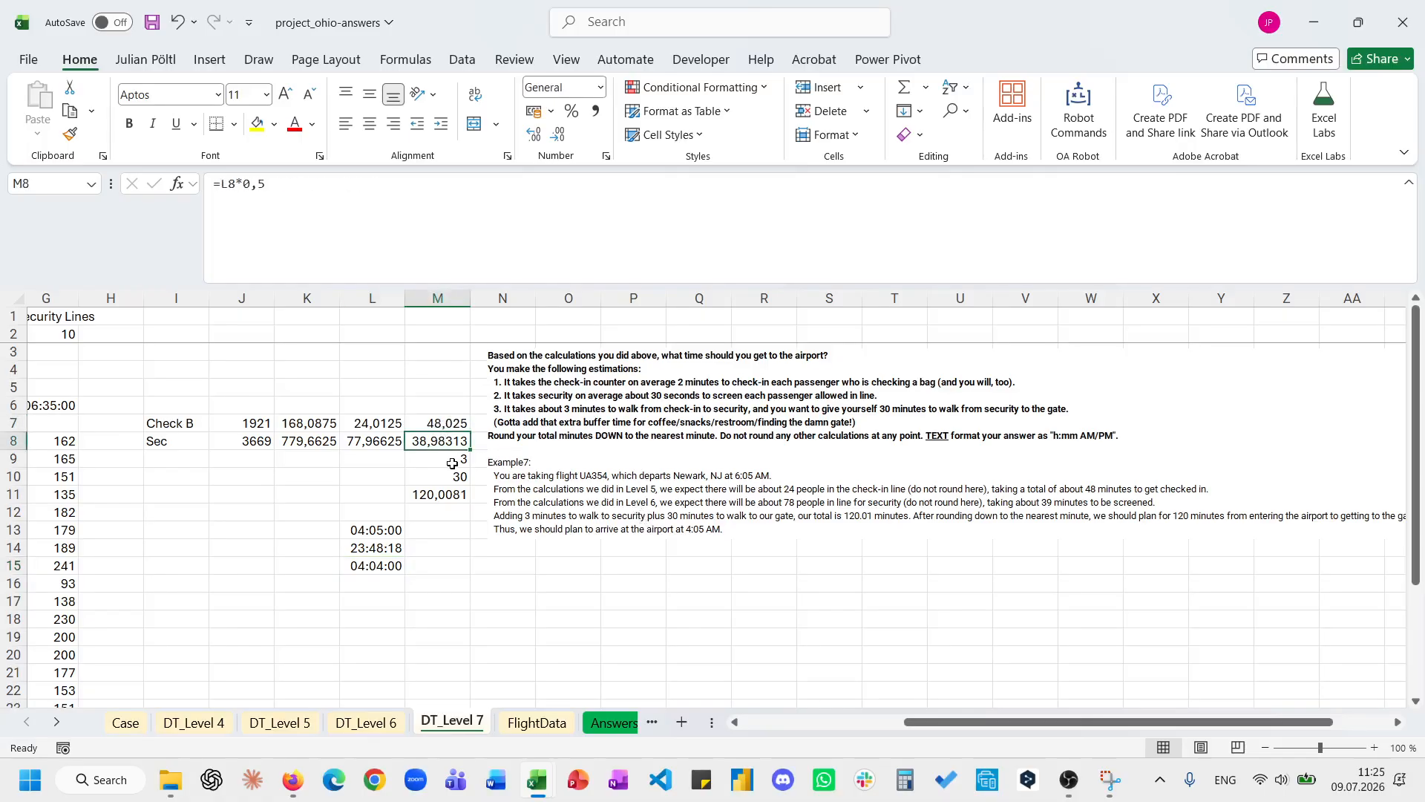
pyautogui.click(451, 462)
pyautogui.click(451, 476)
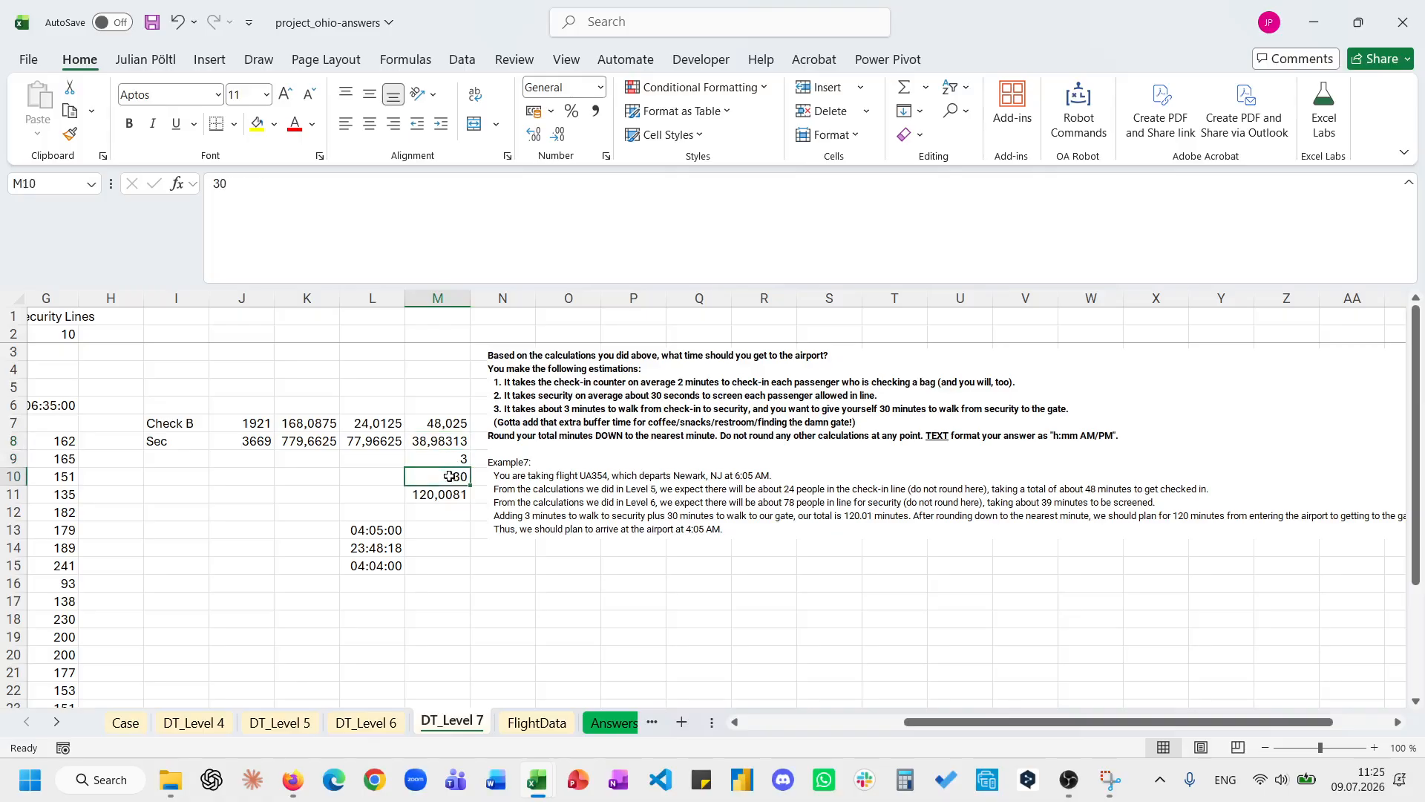
pyautogui.click(443, 492)
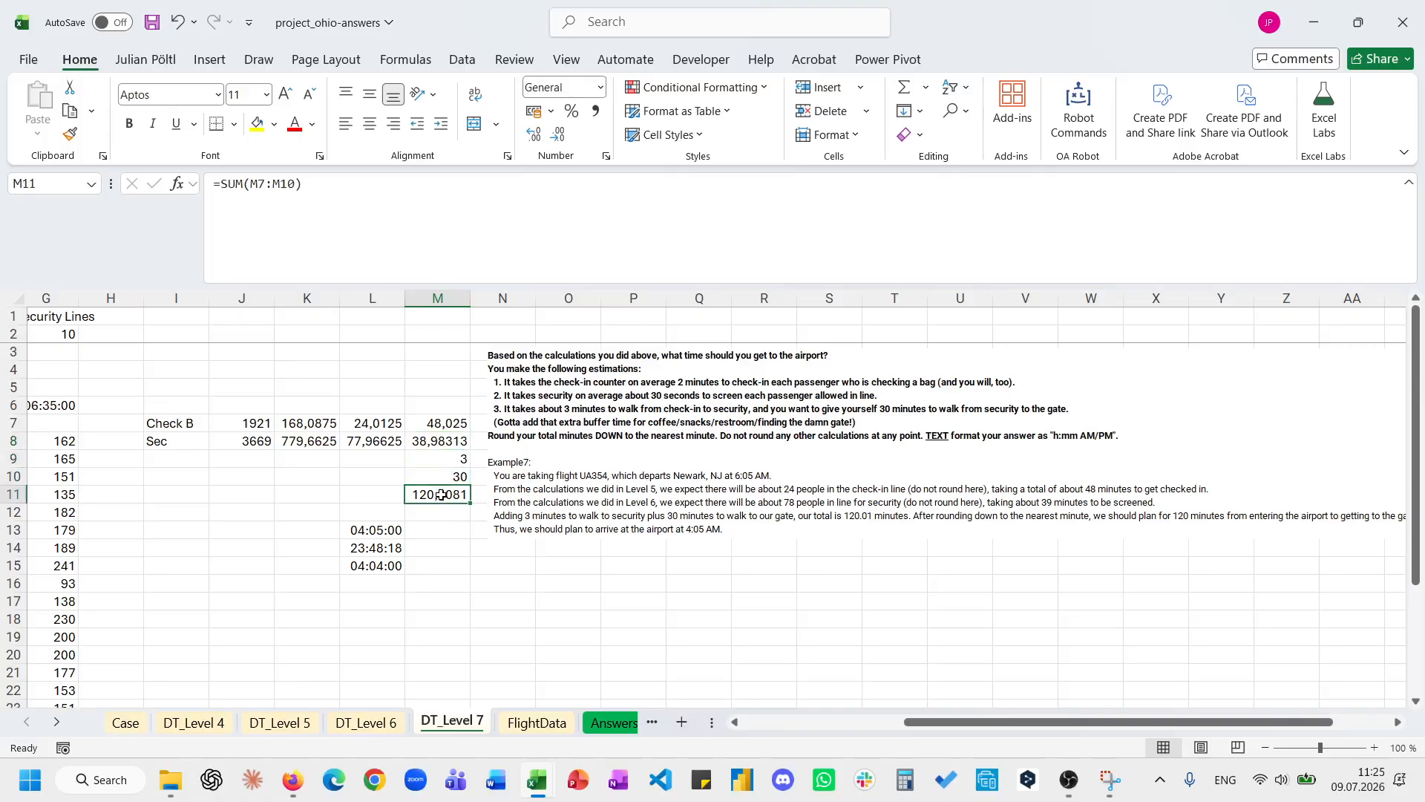
pyautogui.rightClick(380, 534)
pyautogui.click(376, 547)
pyautogui.click(376, 548)
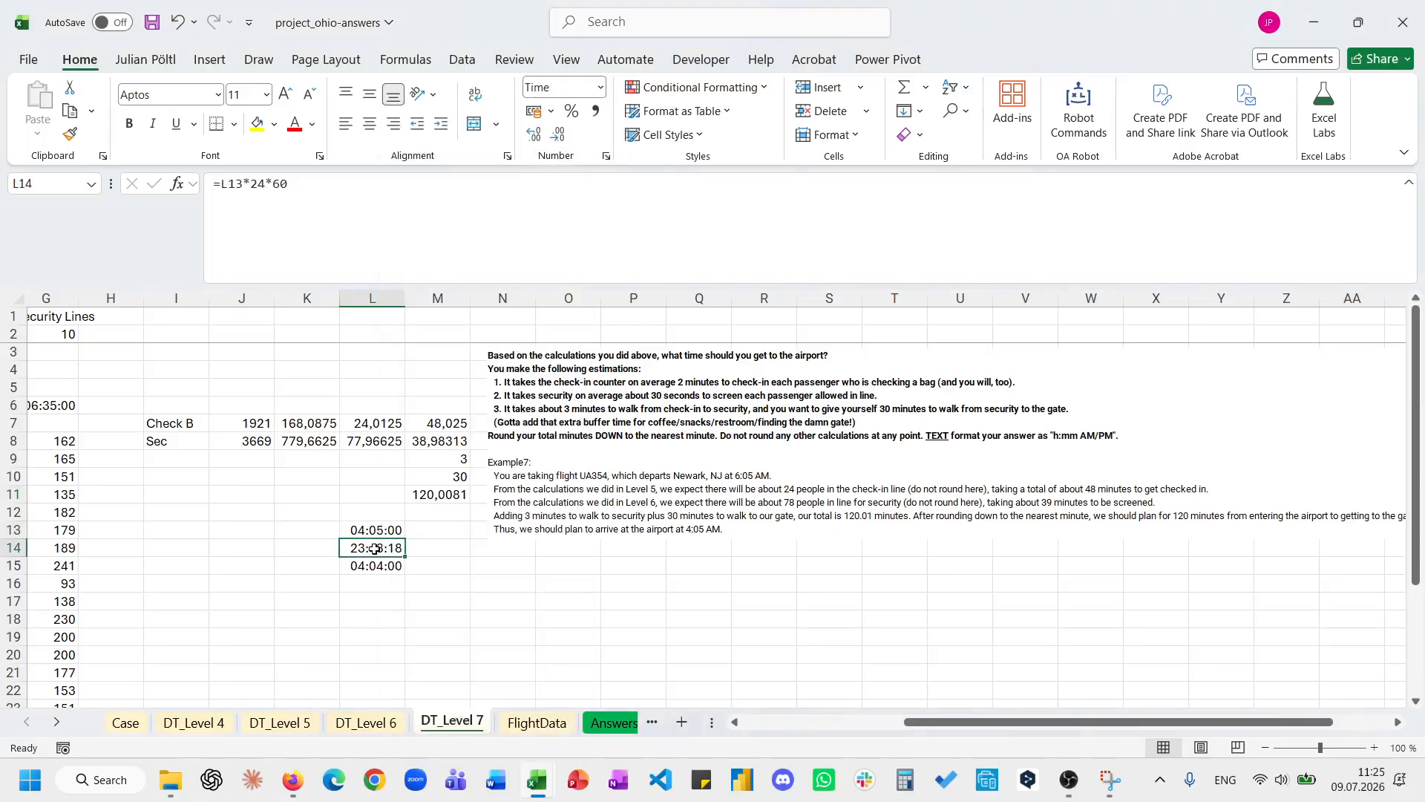
pyautogui.click(367, 565)
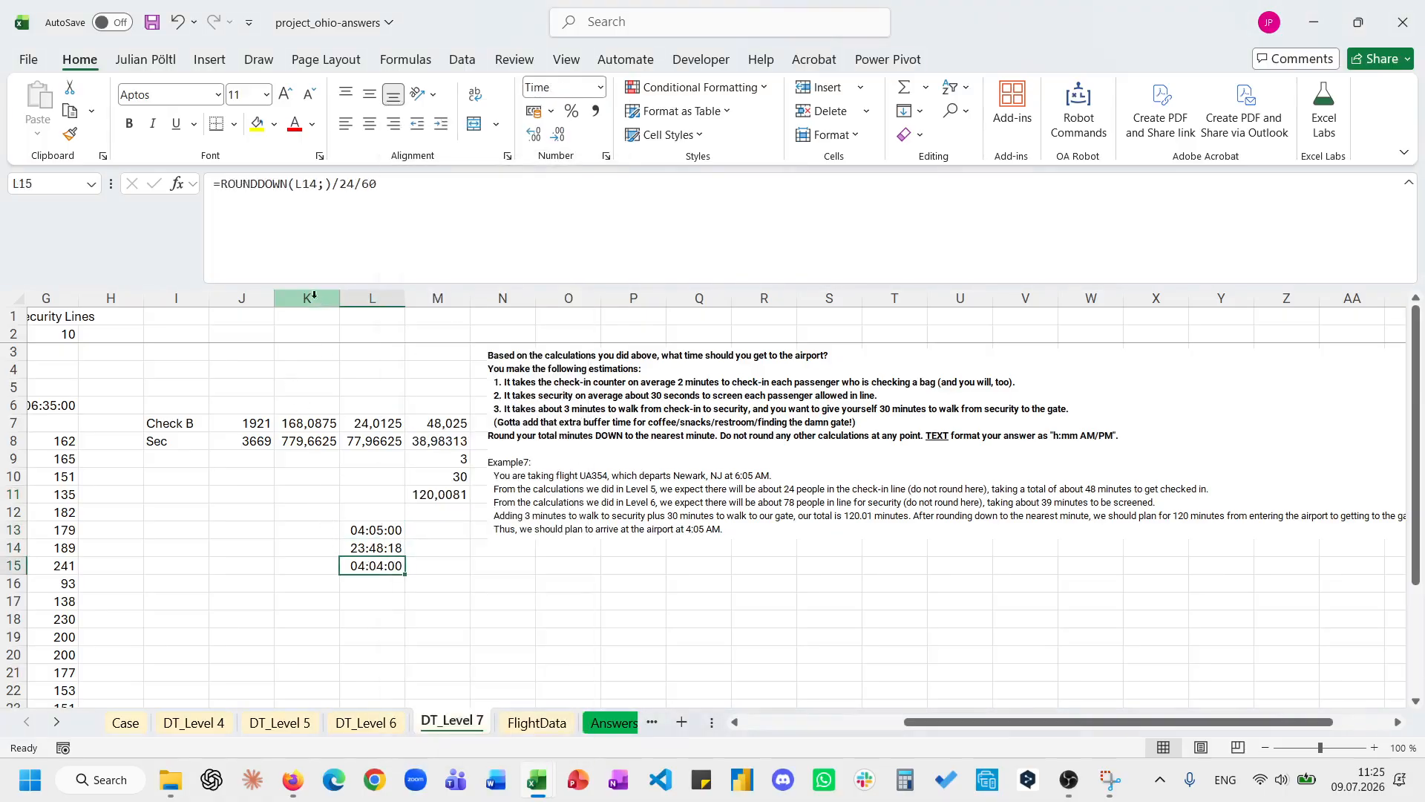
# Change the rounding formula in L15 to =ROUNDUP(L14;)/24/60.
pyautogui.moveTo(288, 195); pyautogui.dragTo(260, 193)
pyautogui.write('upp')
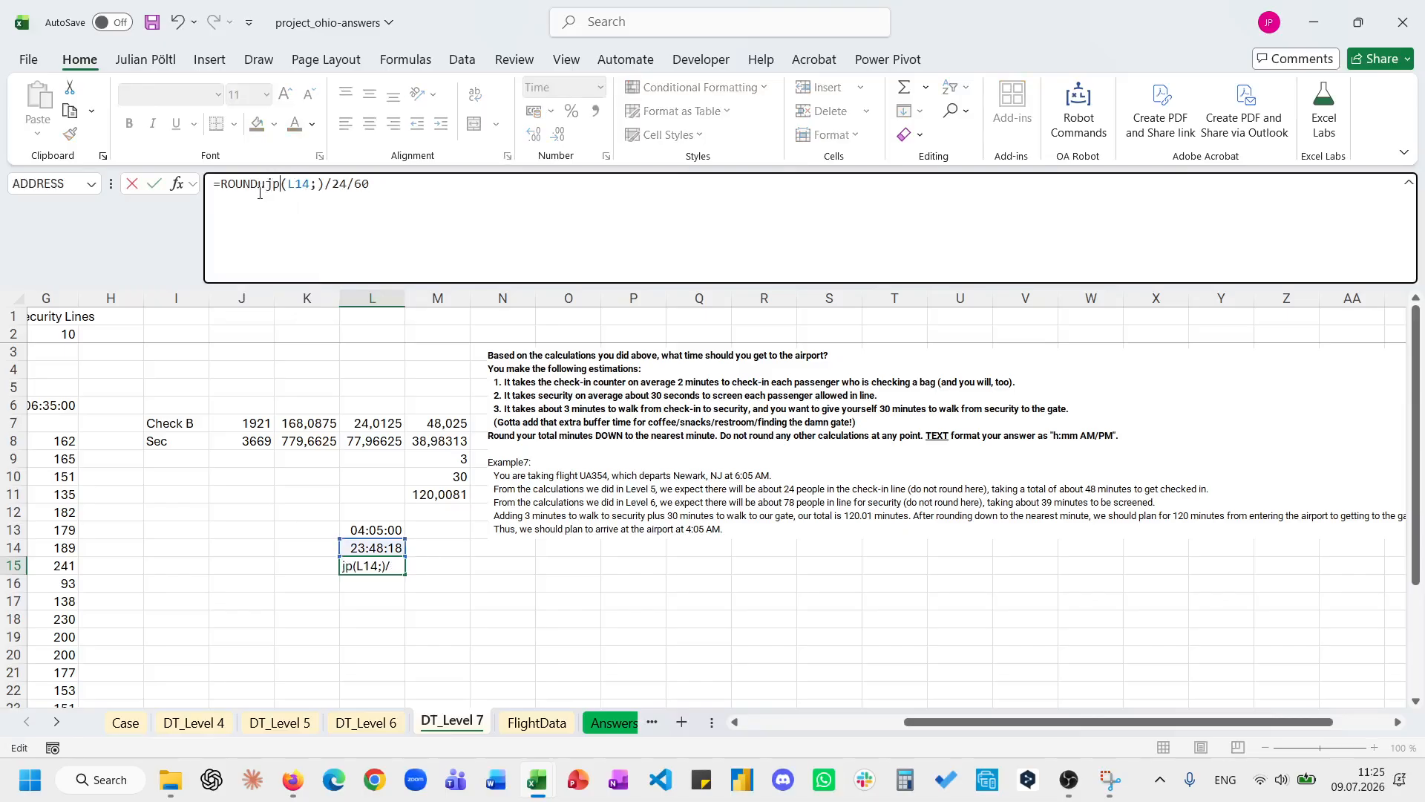
pyautogui.press('Return')
pyautogui.moveTo(380, 574); pyautogui.dragTo(381, 568)
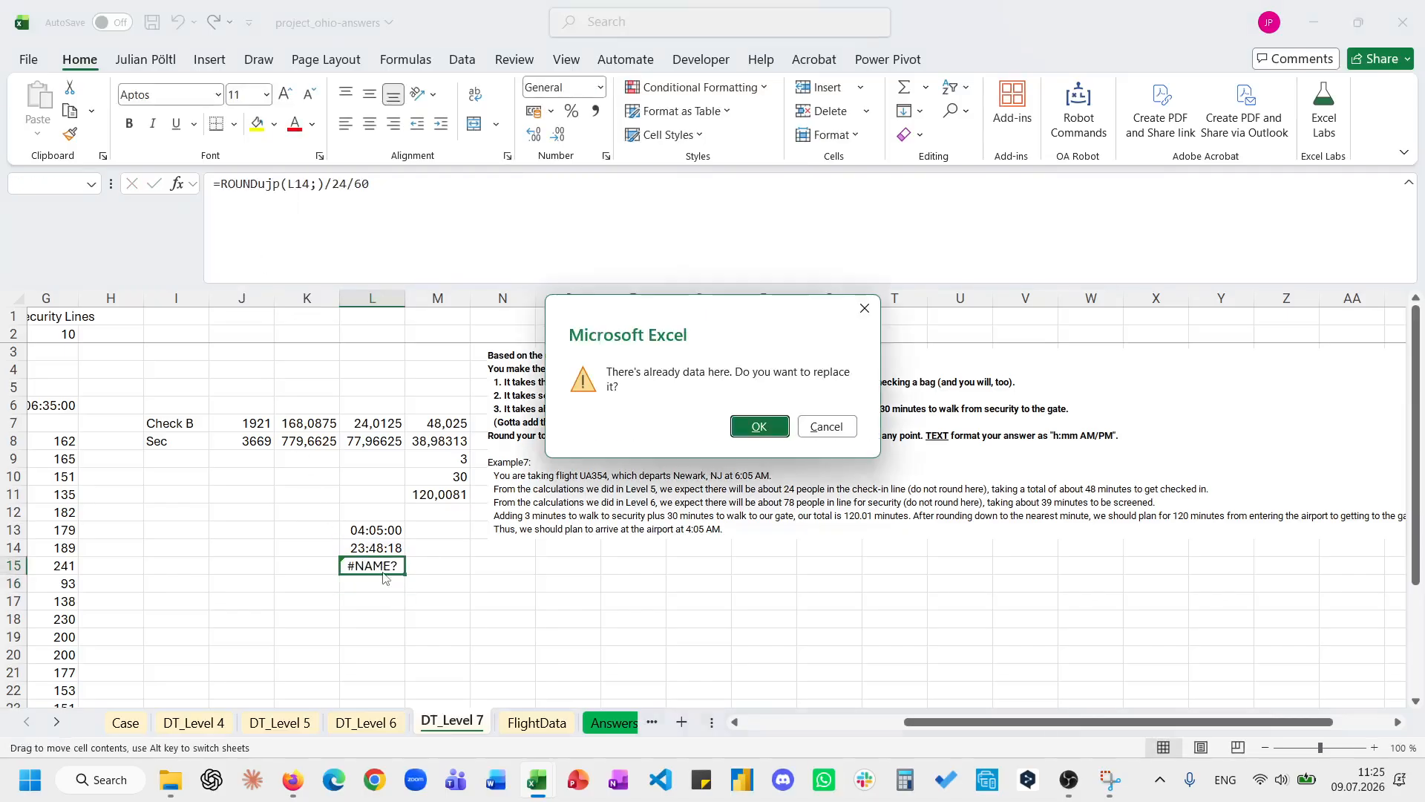
pyautogui.press('Escape')
pyautogui.click(386, 562)
pyautogui.click(274, 181)
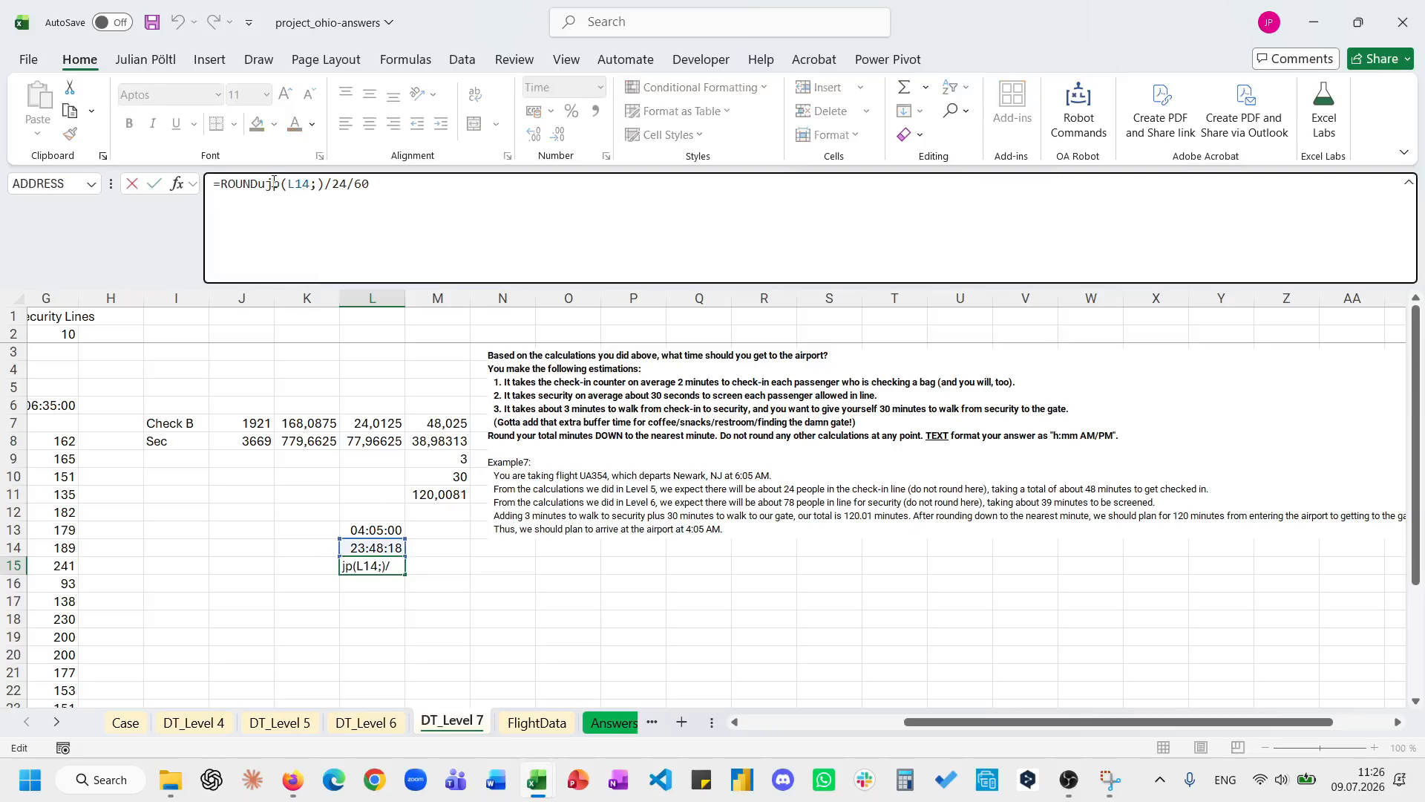
pyautogui.press('BackSpace')
pyautogui.press('Return')
# Recalculate the Level 7 answers for all games on DT_Level 7, giving B4 as the result cell reference.
pyautogui.hscroll(-6, 427, 610)
pyautogui.hotkey('ctrl', 'shift', 'd')
pyautogui.write('b4')
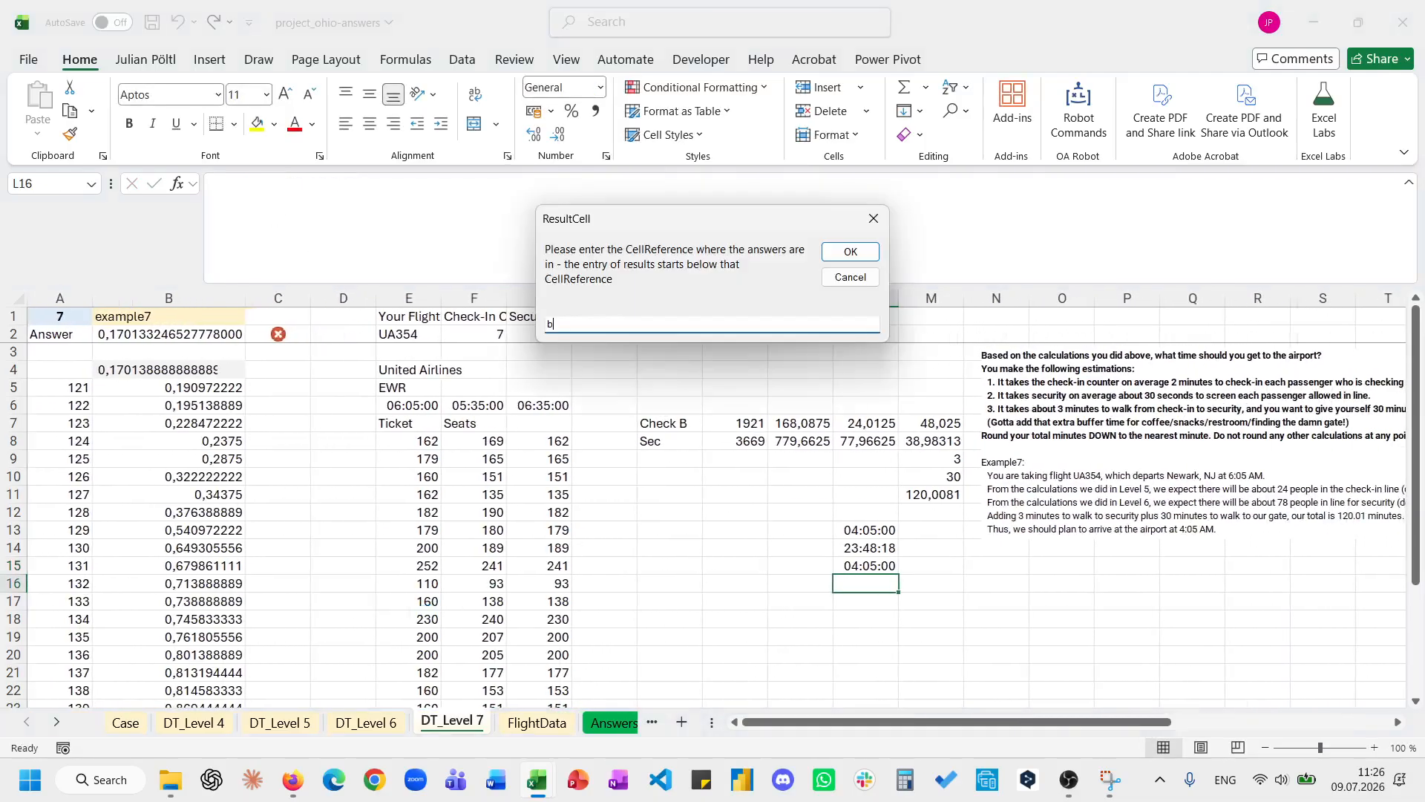
pyautogui.press('Return')
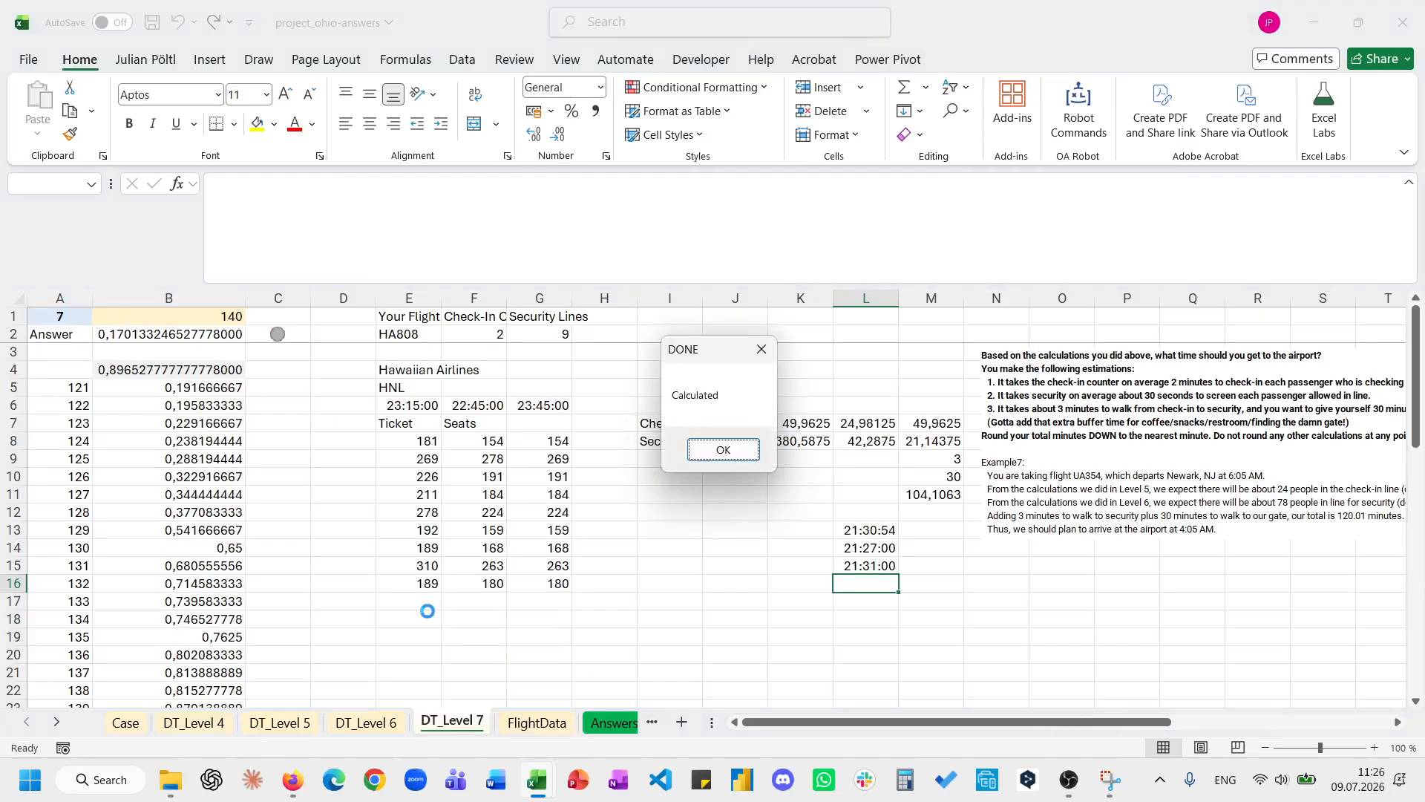
pyautogui.press('Return')
# Copy the recalculated answers for games 121–140 from B5:B24 into the Level 7 answer cells starting at E323 on the Case sheet.
pyautogui.click(200, 394)
pyautogui.hotkey('ctrl', 'shift', 'Down')
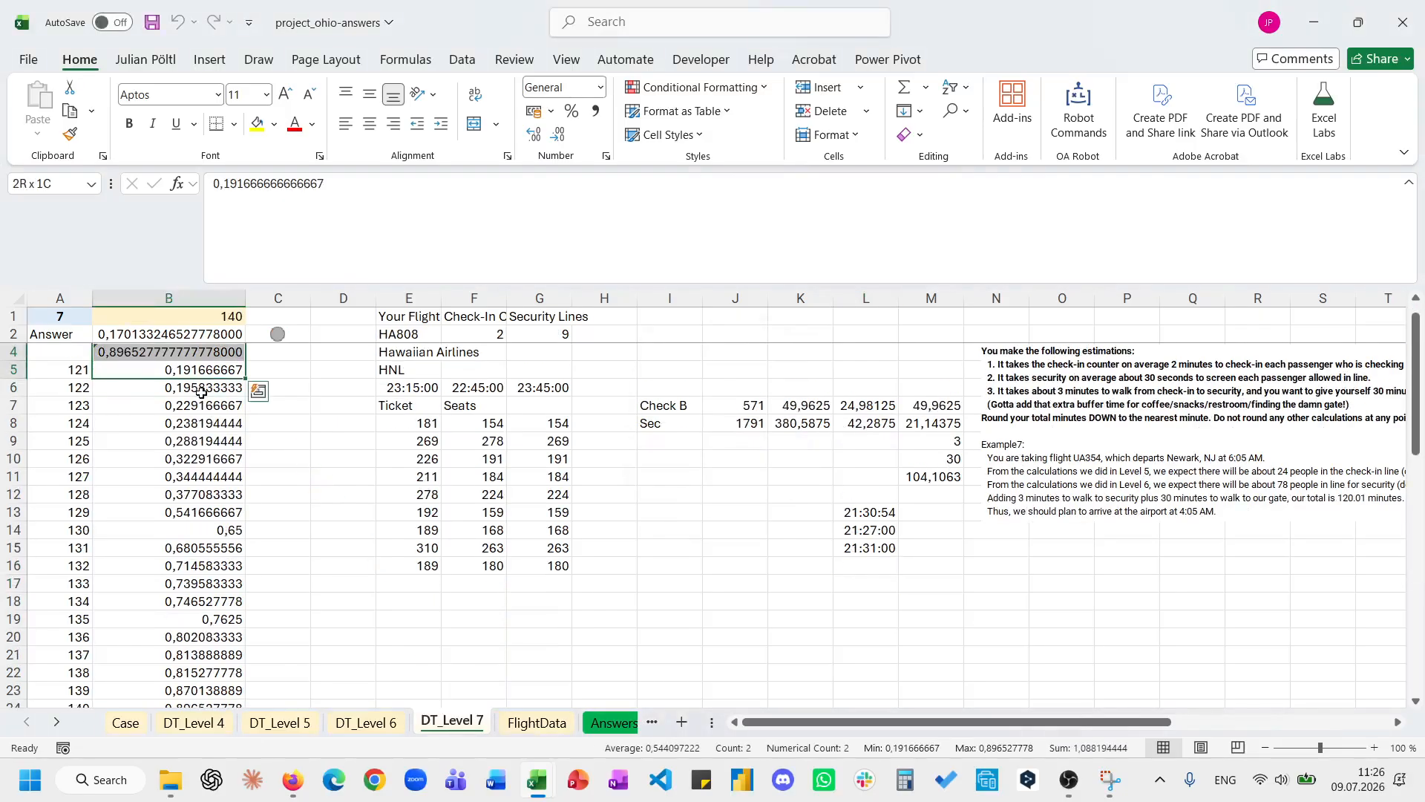
pyautogui.hotkey('ctrl', 'c')
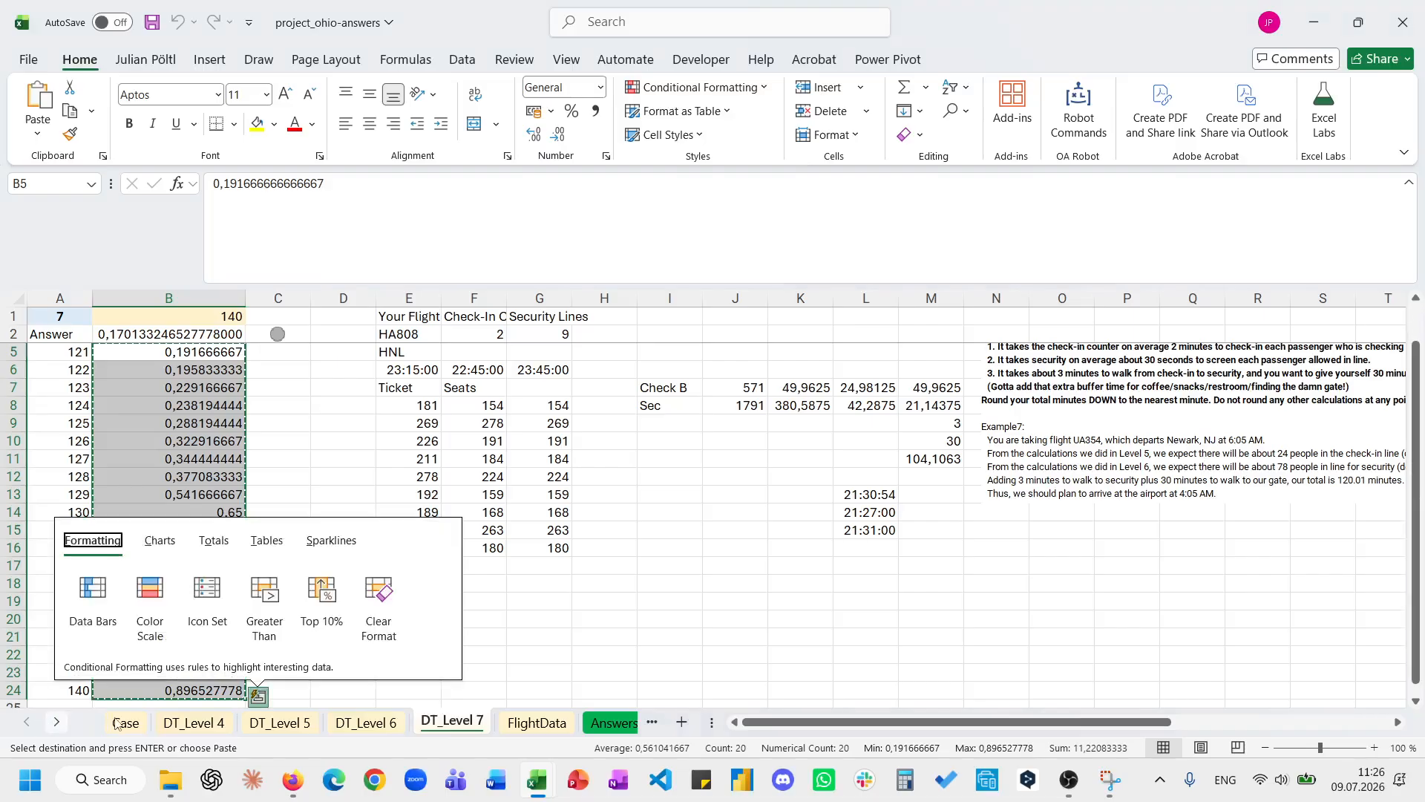
pyautogui.click(120, 722)
pyautogui.scroll(-4, 274, 658)
pyautogui.scroll(-2, 274, 658)
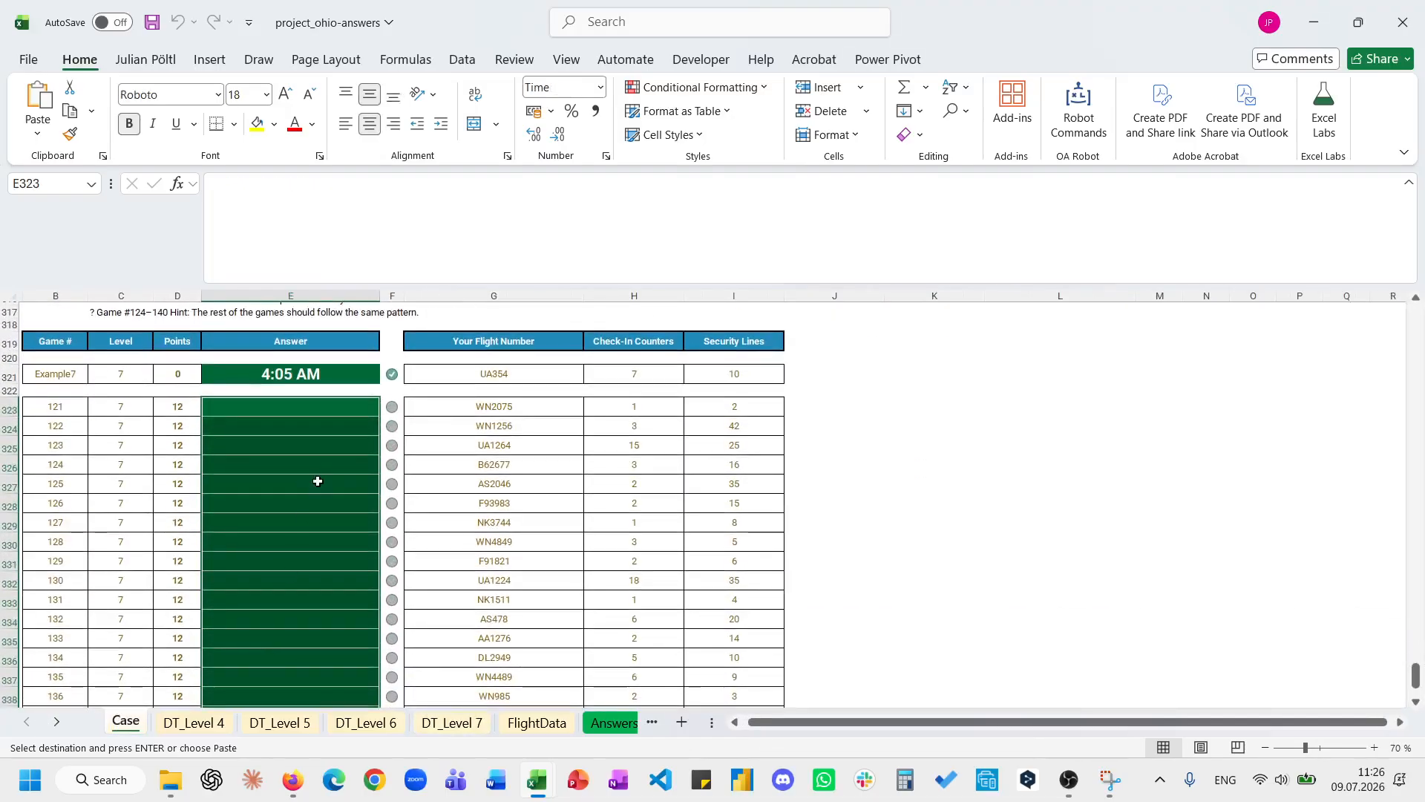
pyautogui.hotkey('ctrl', 'v')
pyautogui.scroll(-4, 317, 481)
pyautogui.scroll(10, 317, 481)
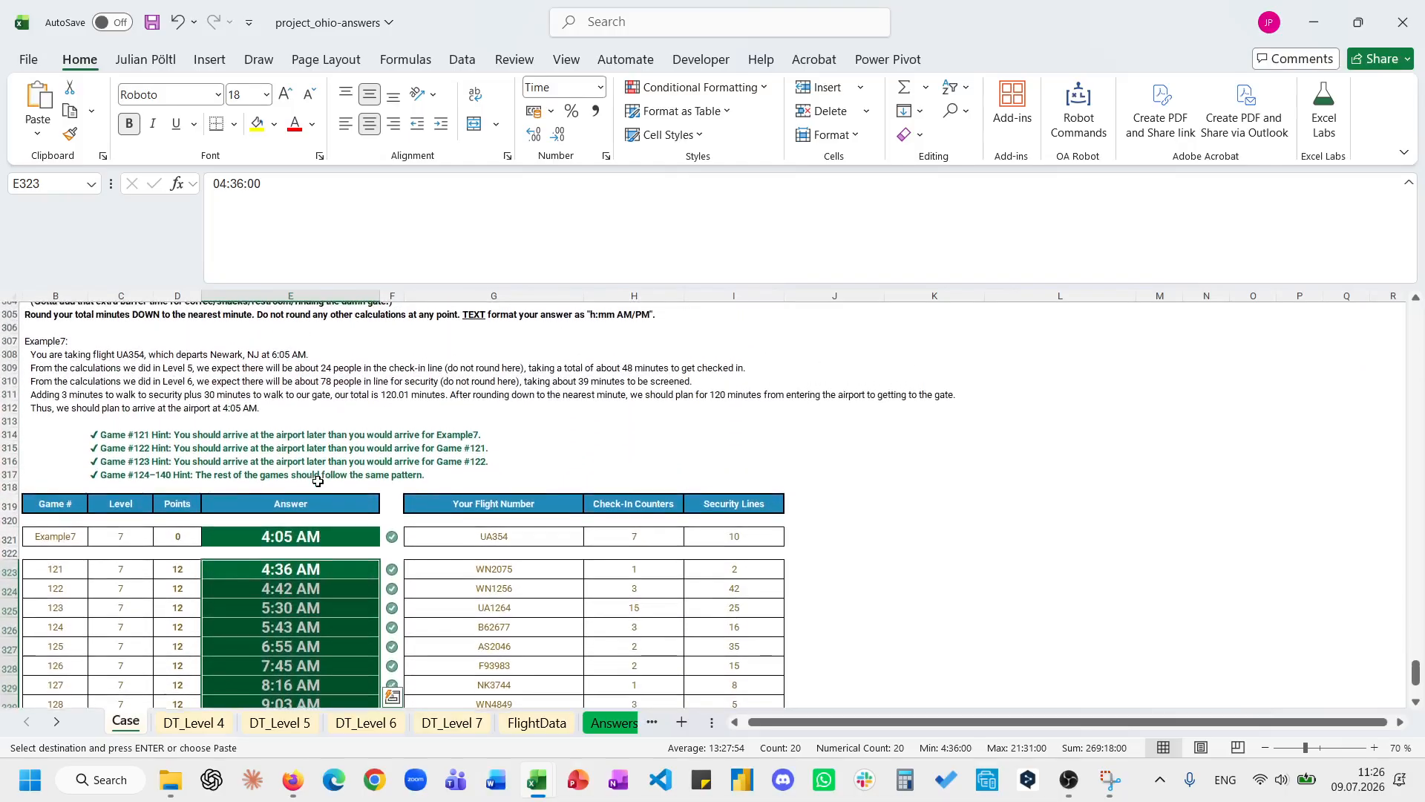
pyautogui.scroll(1, 318, 481)
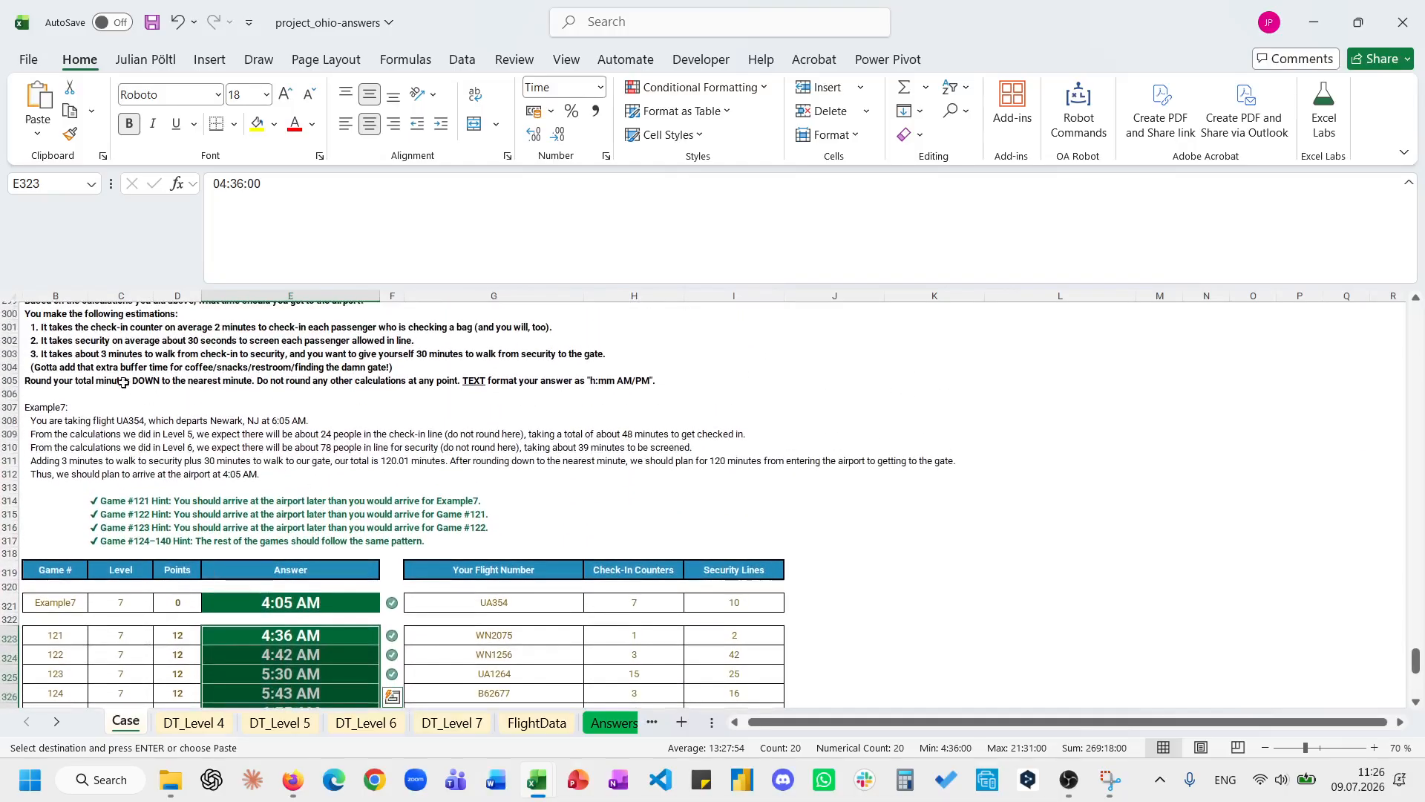
# For Bonus 1, start a GROUPBY formula in N17 of the Case sheet with FlightData!B3:B22702 as the row fields.
pyautogui.click(50, 380)
pyautogui.scroll(20, 470, 522)
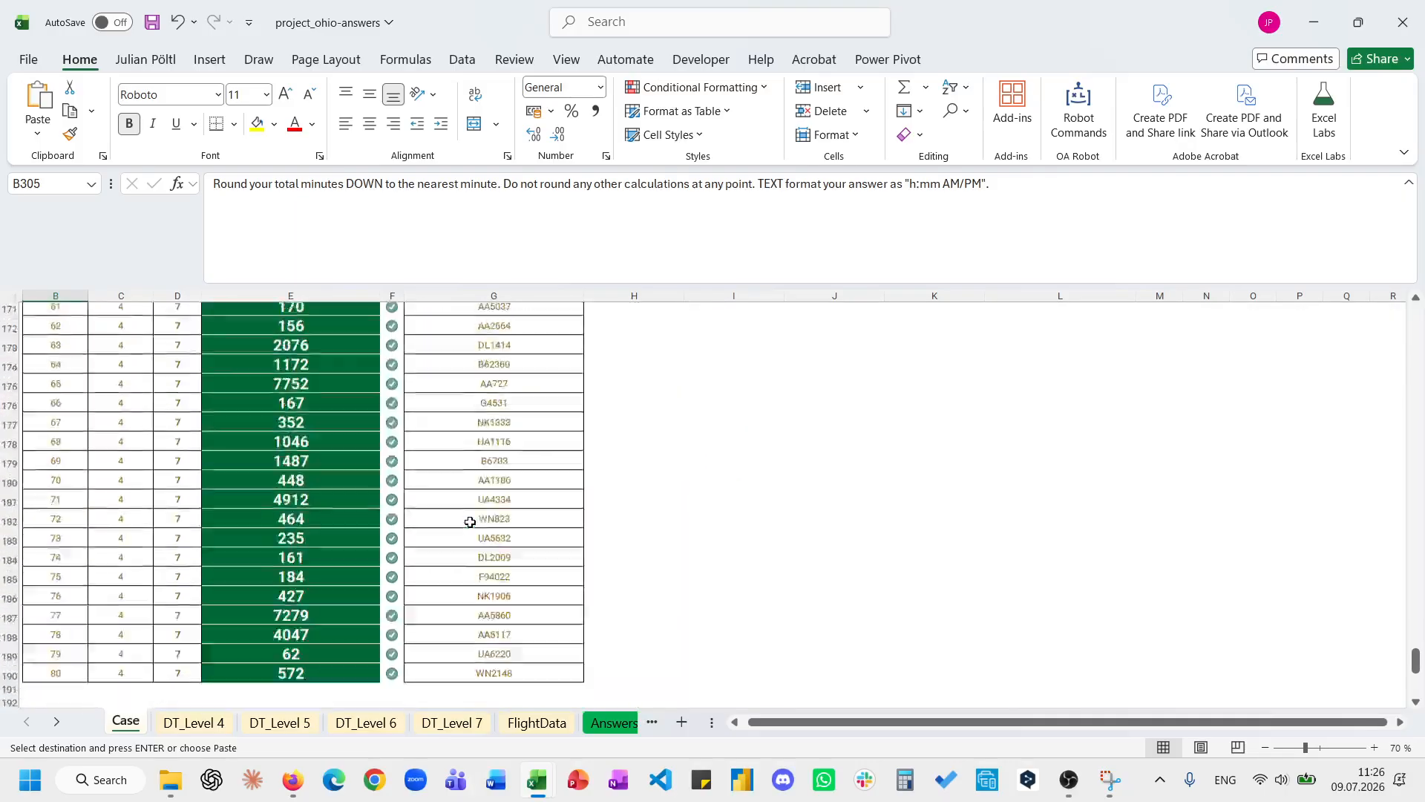
pyautogui.scroll(-3, 470, 522)
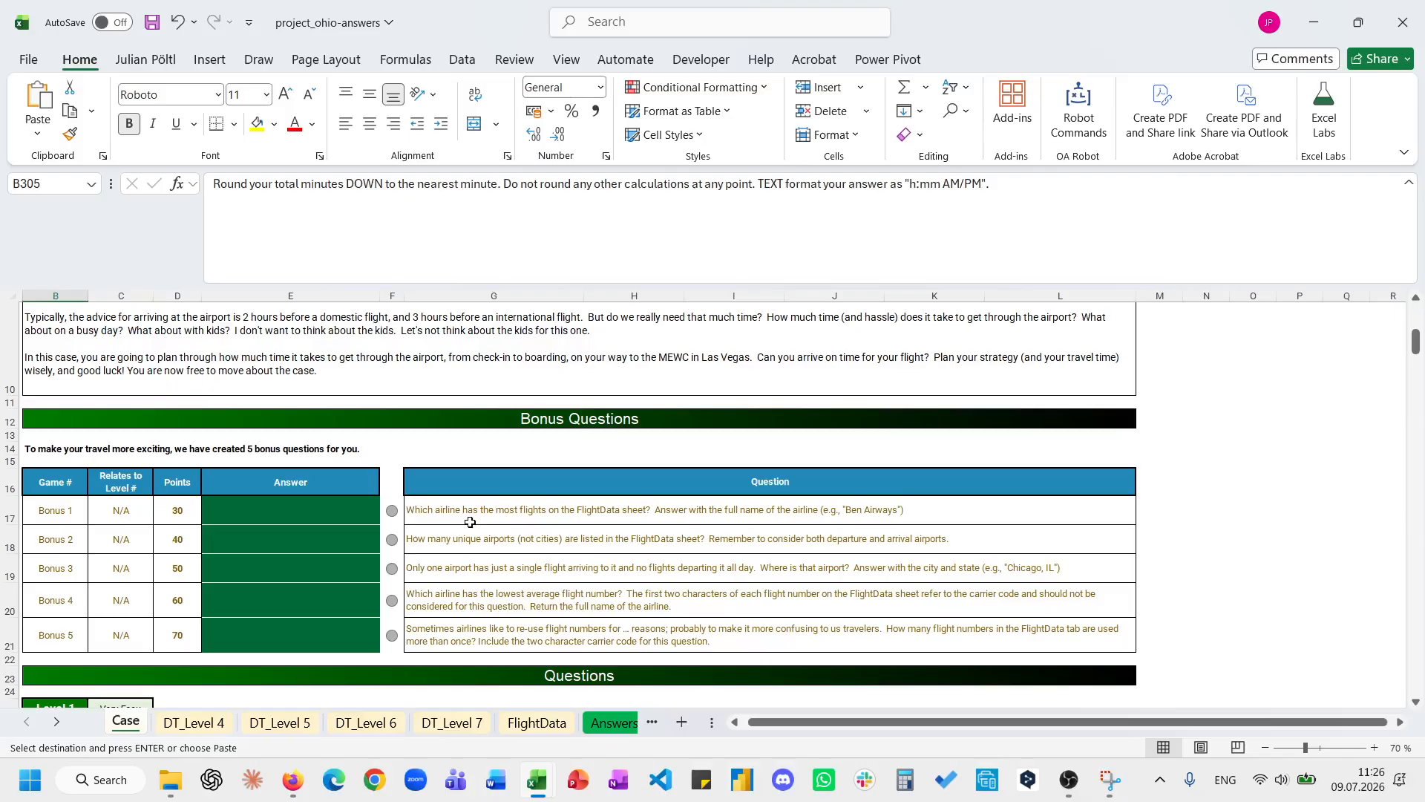
pyautogui.click(1192, 507)
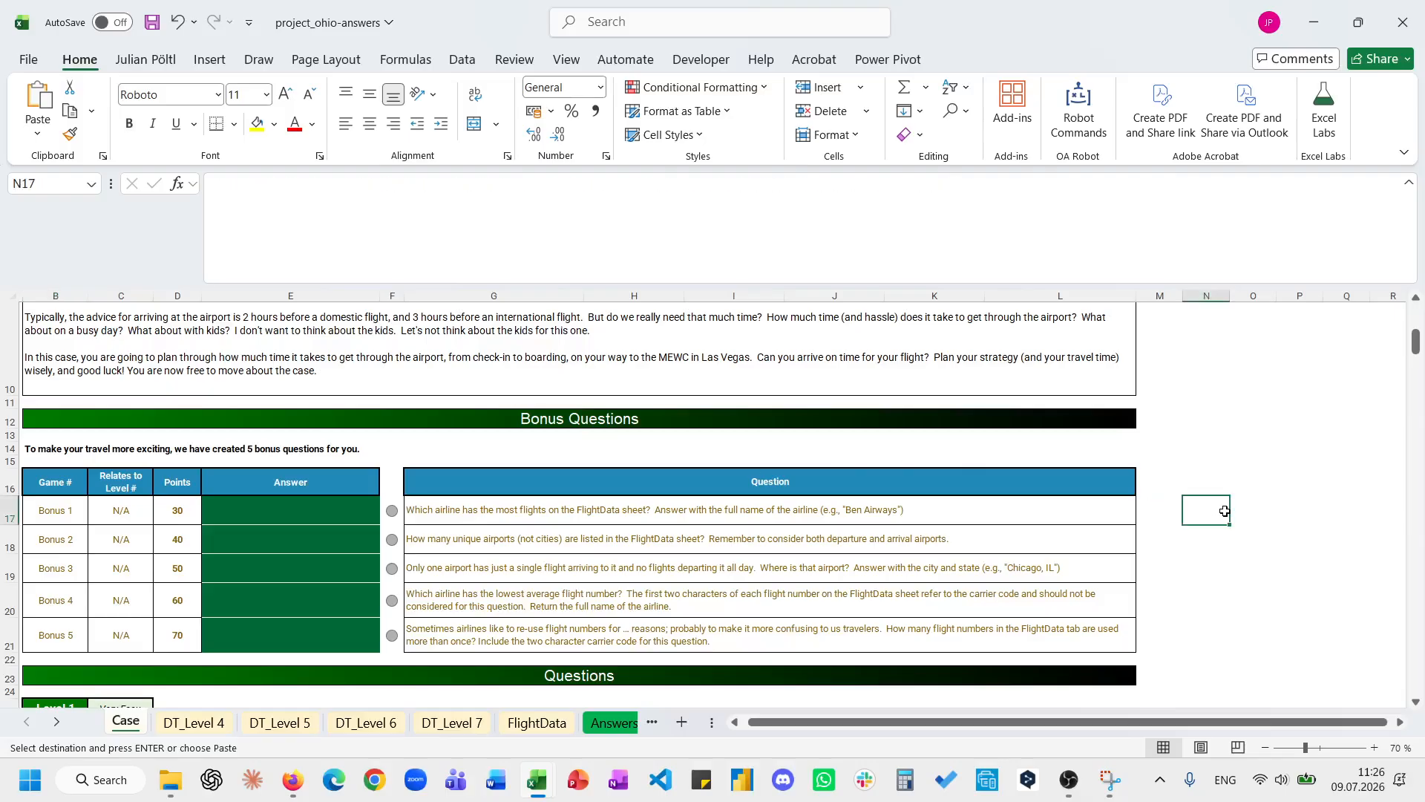
pyautogui.write('=grou')
pyautogui.press('Tab')
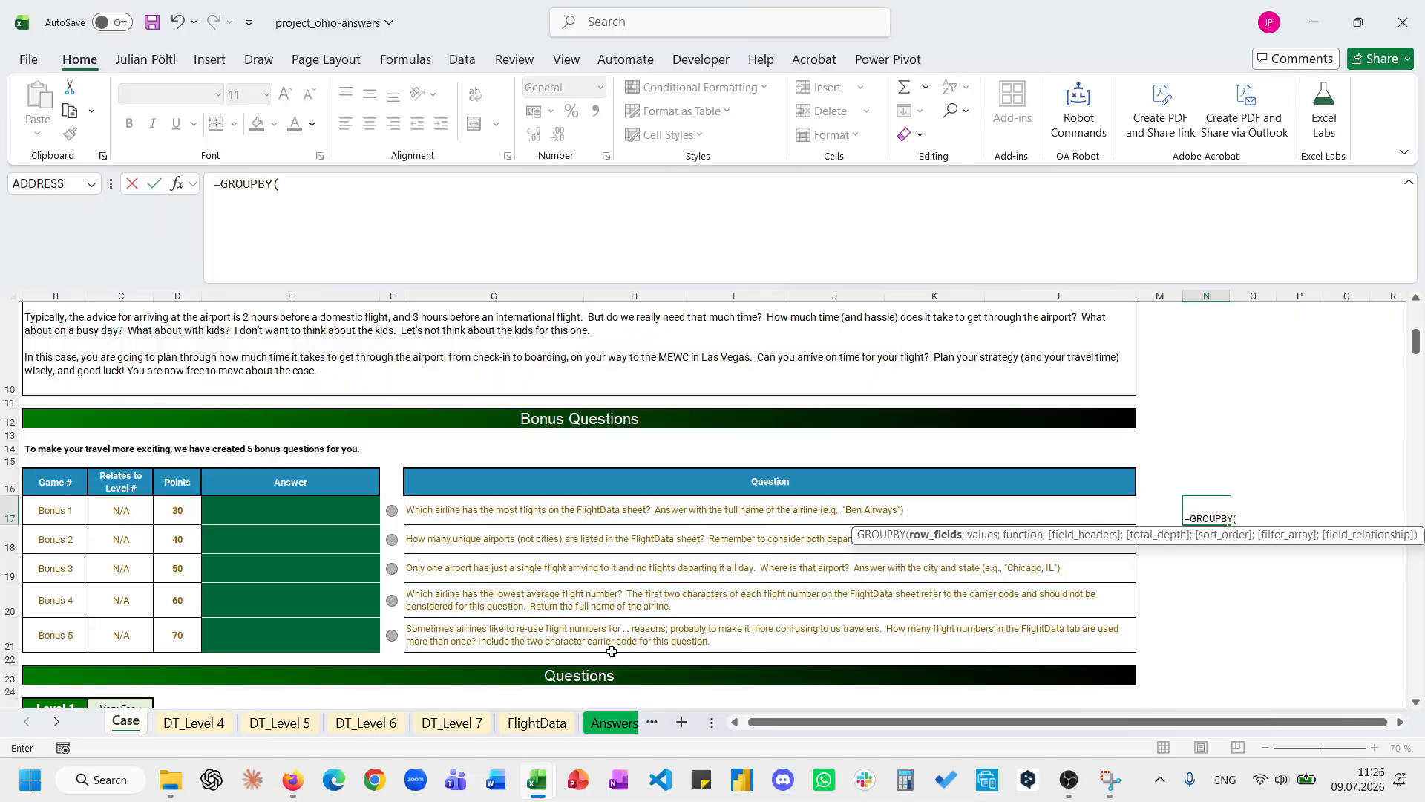
pyautogui.click(537, 722)
pyautogui.click(153, 490)
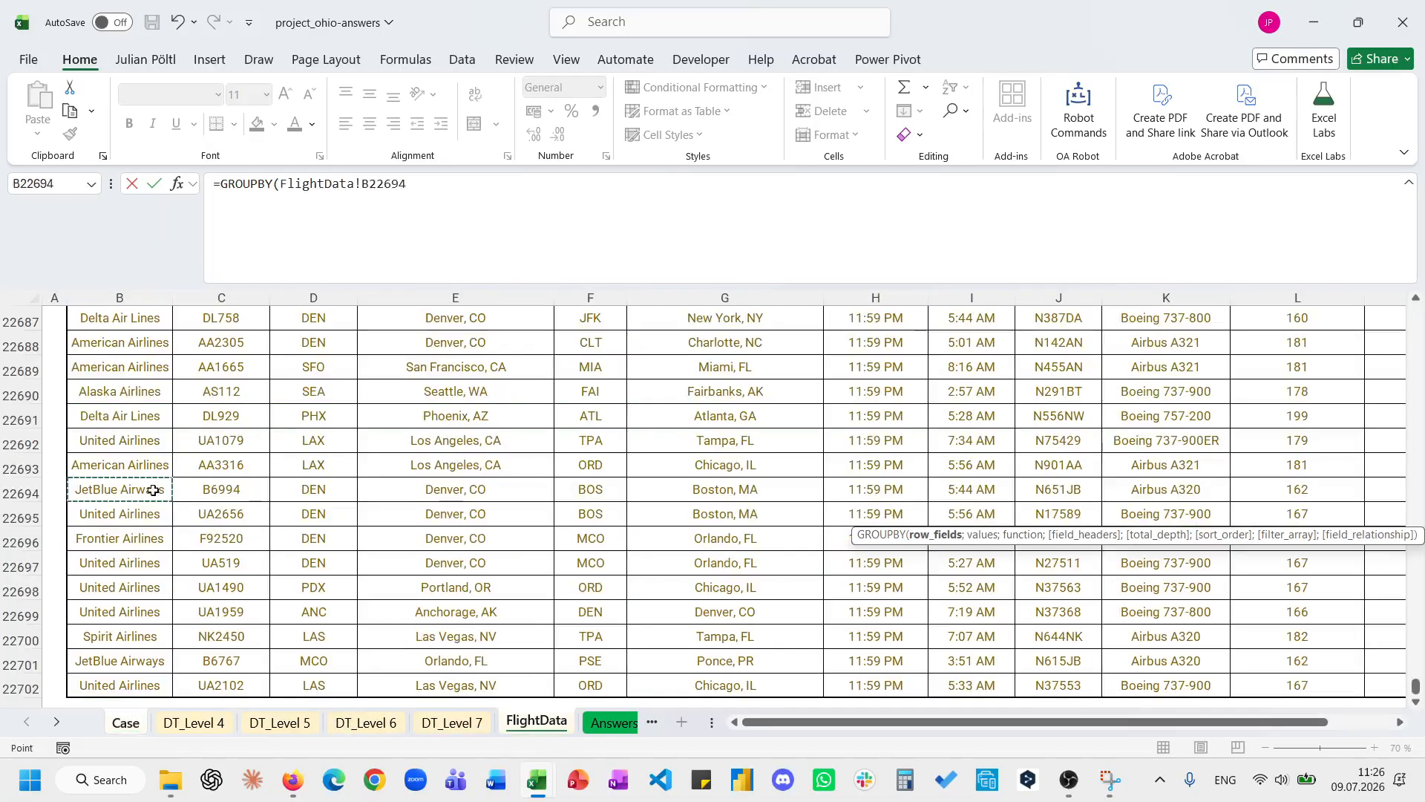
pyautogui.hotkey('ctrl', 'shift', 'Up')
pyautogui.hotkey('ctrl', 'shift', 'Down')
pyautogui.write(';')
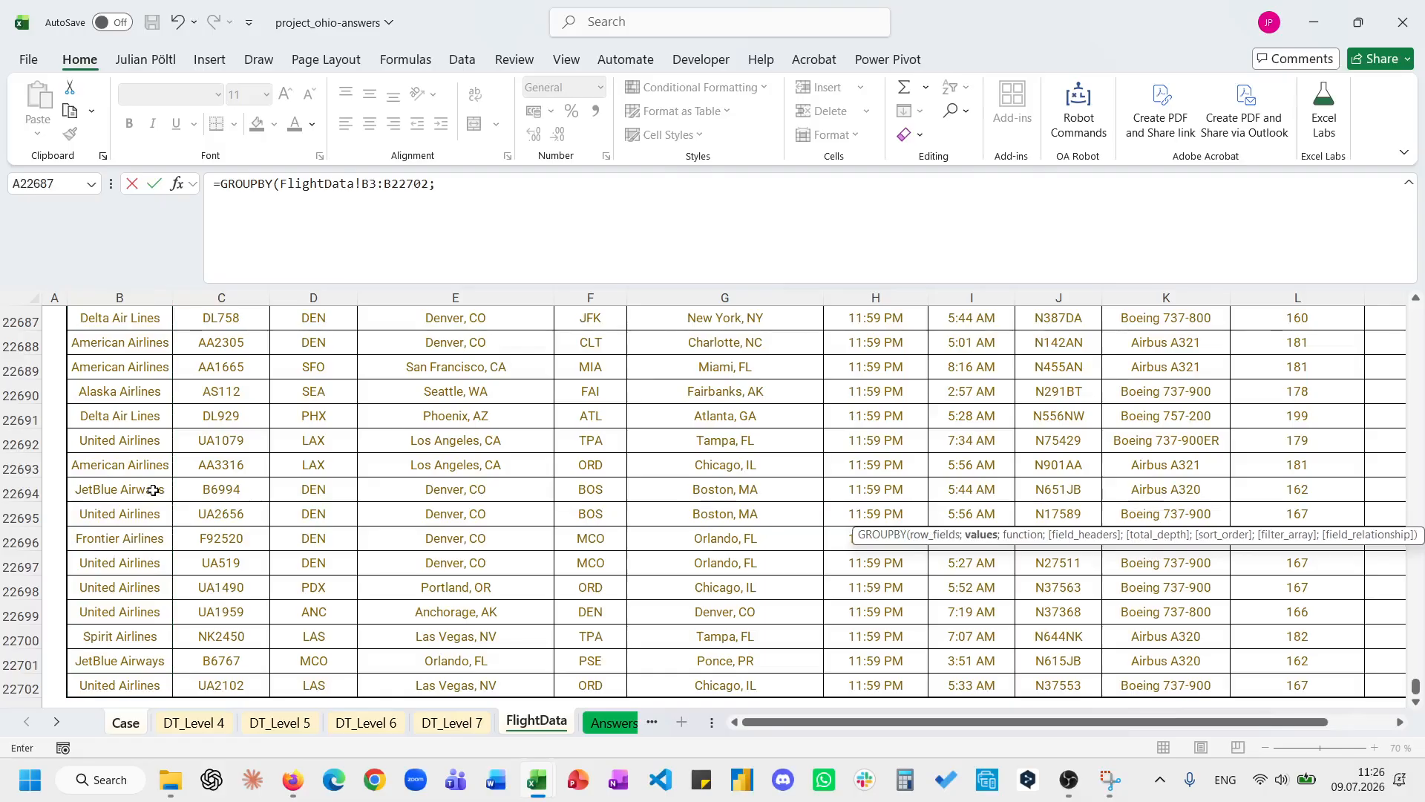
# Complete the GROUPBY formula with FlightData!B3:B22702 as values, COUNTA as the function and sort order -2.
pyautogui.click(153, 490)
pyautogui.hotkey('ctrl', 'shift', 'Up')
pyautogui.hotkey('ctrl', 'shift', 'Down')
pyautogui.write(';c')
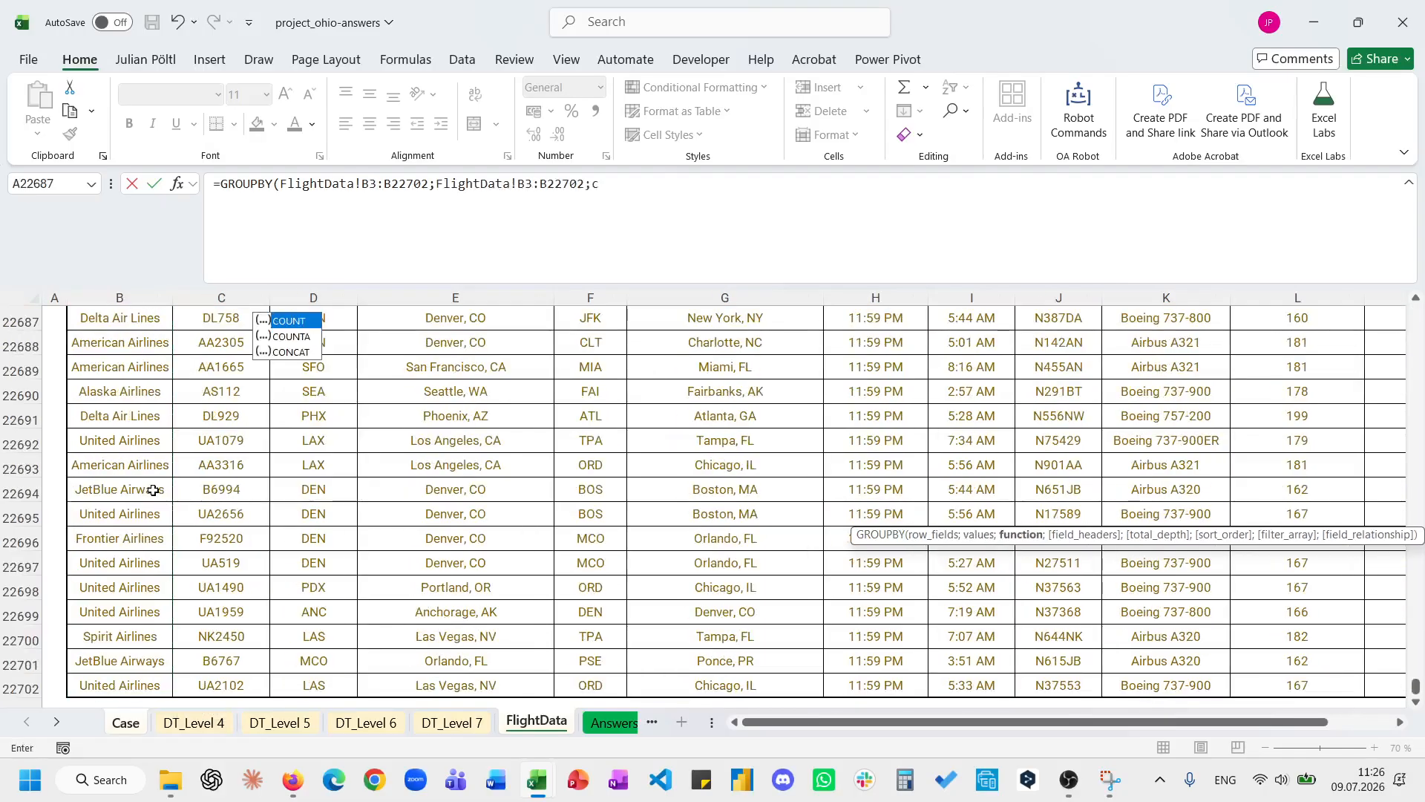
pyautogui.press('Down')
pyautogui.press('Tab')
pyautogui.write(';;;')
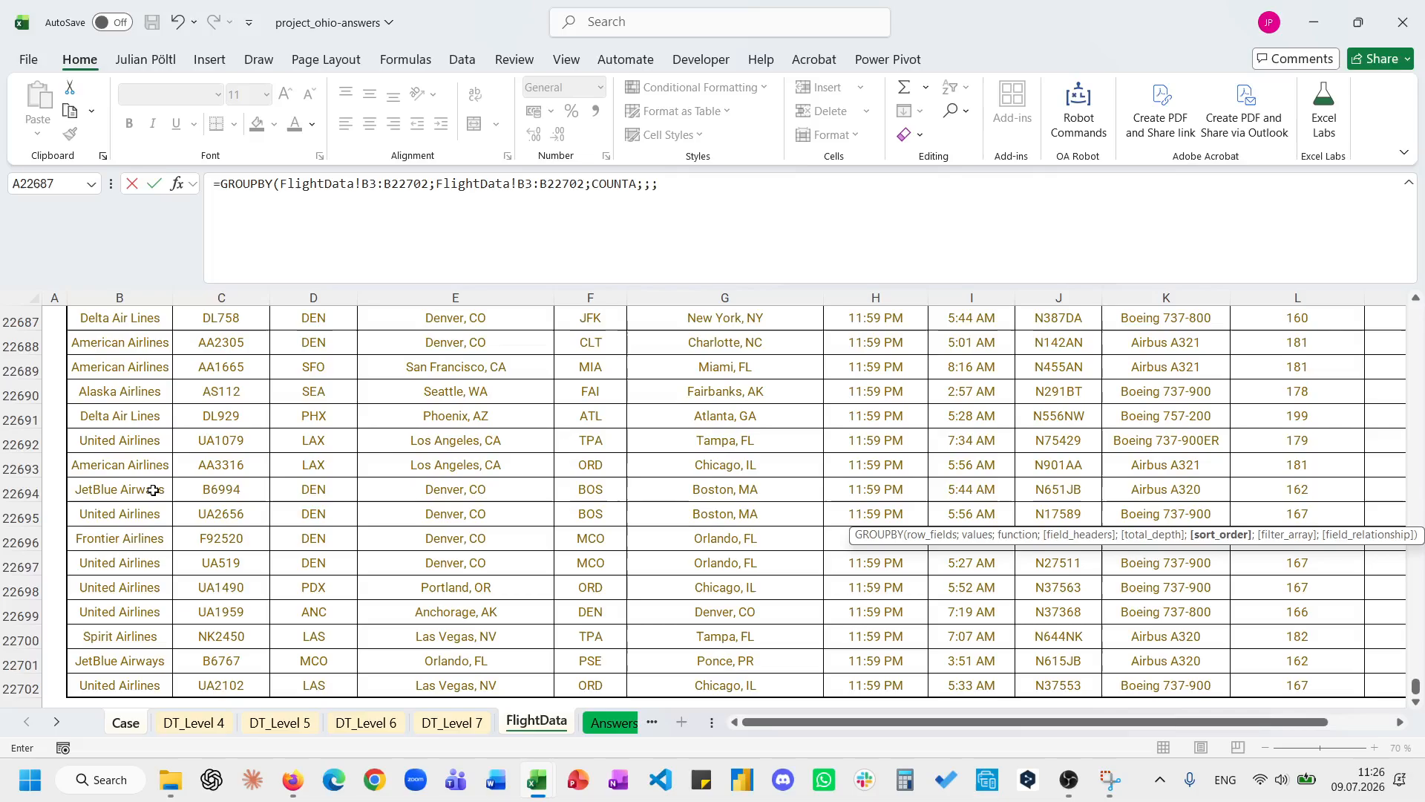
pyautogui.write('-2')
pyautogui.press('Return')
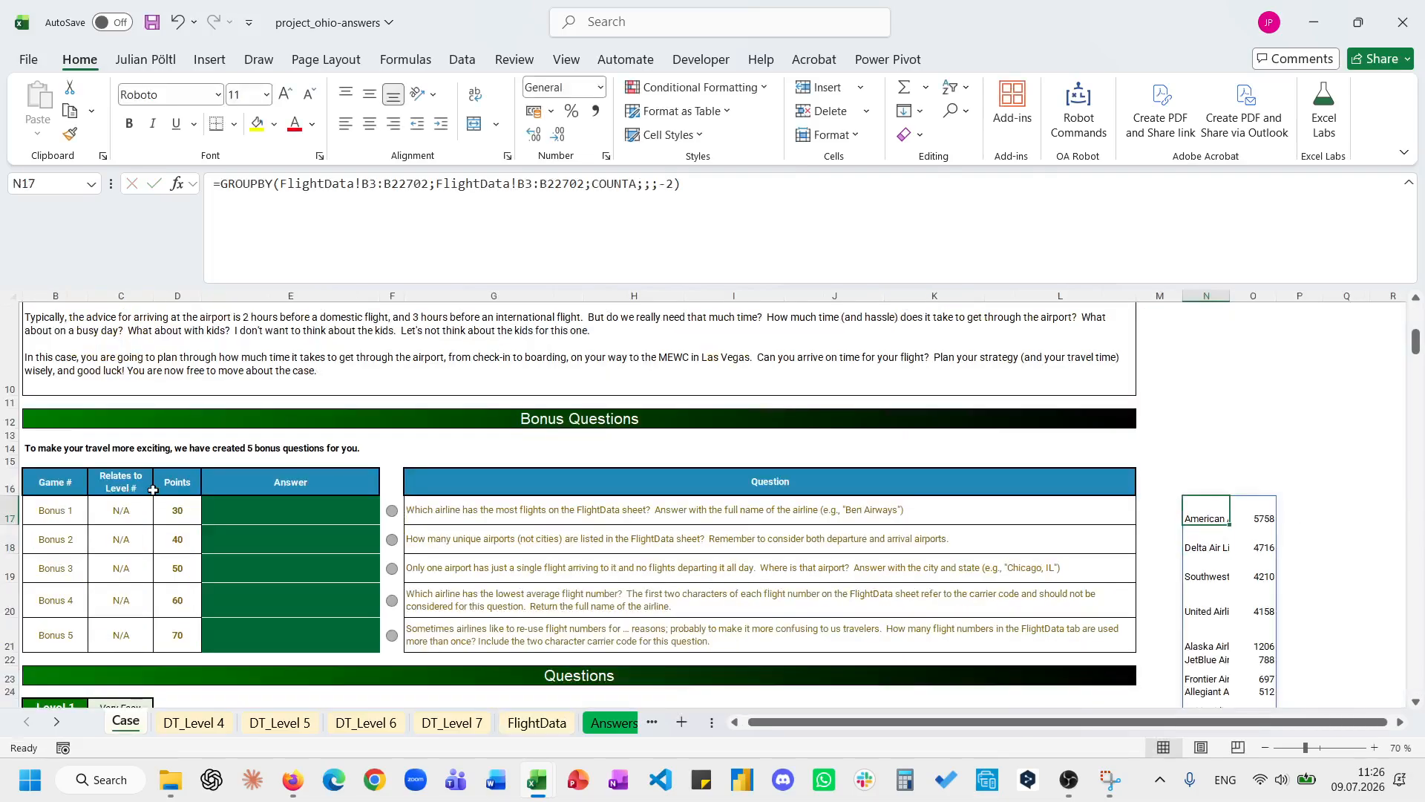
# Prefix the GROUPBY formula with @ to return only its first value and move it from N17 to the Bonus 1 answer cell E17.
pyautogui.click(242, 202)
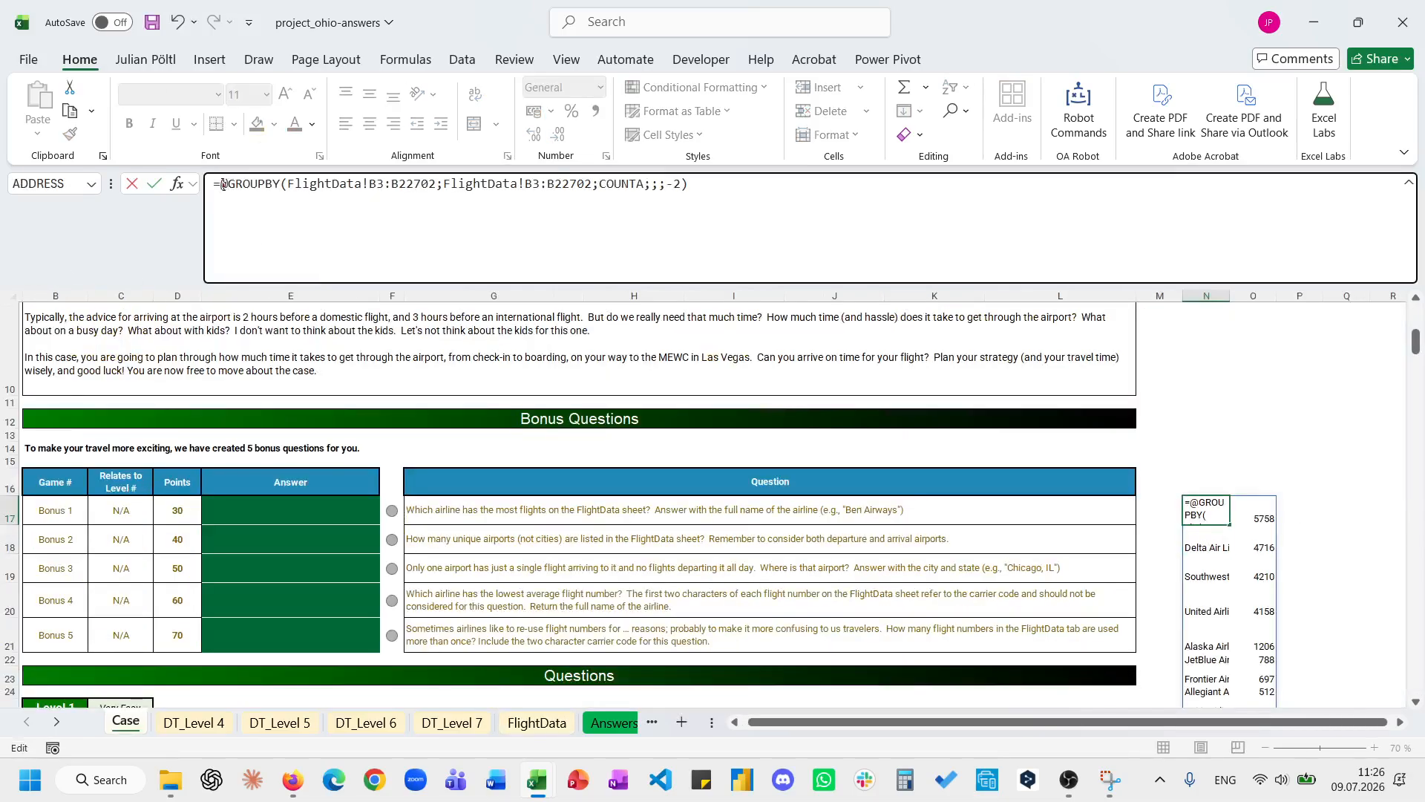
pyautogui.hotkey('ctrl', 'a')
pyautogui.press('Delete')
pyautogui.click(309, 509)
pyautogui.click(326, 238)
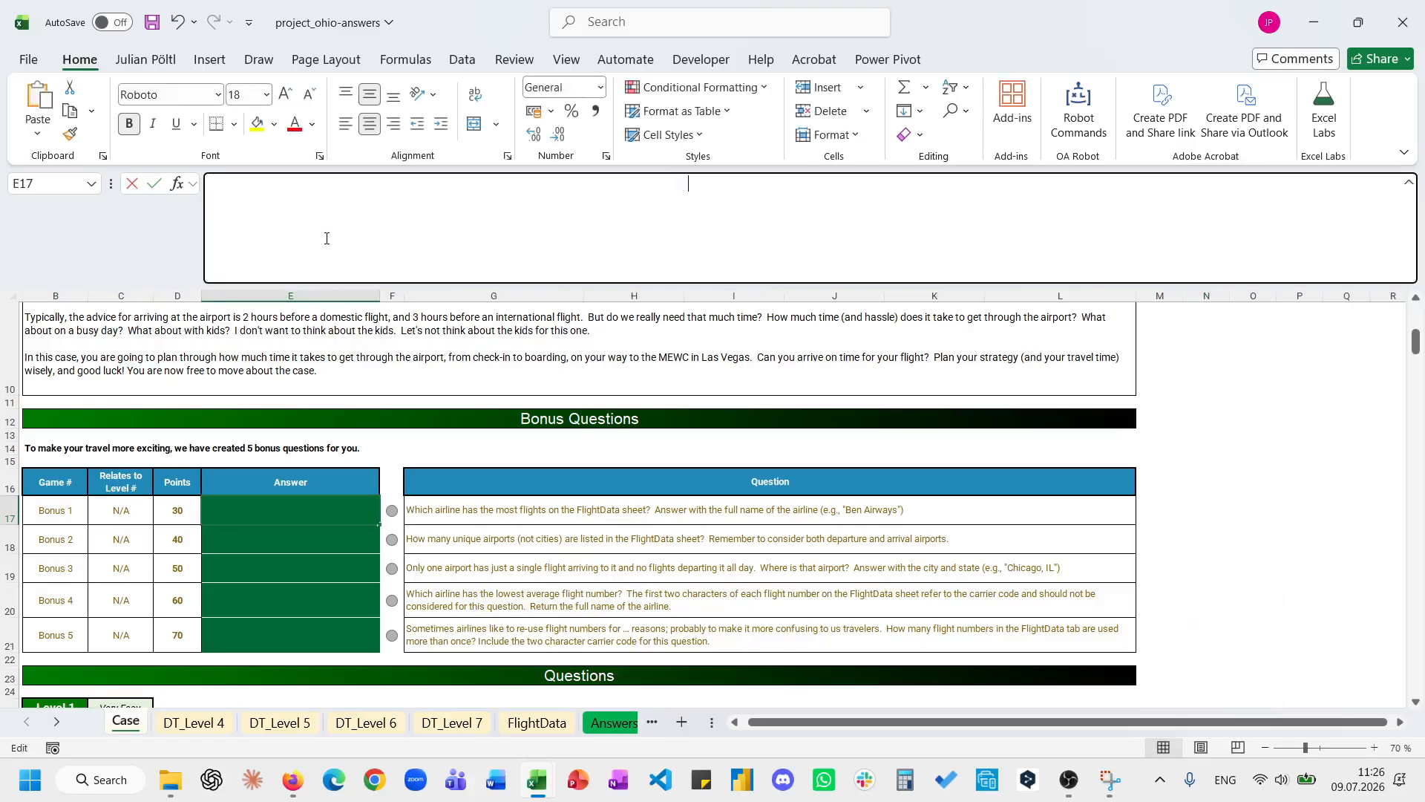
pyautogui.hotkey('ctrl', 'v')
pyautogui.press('Return')
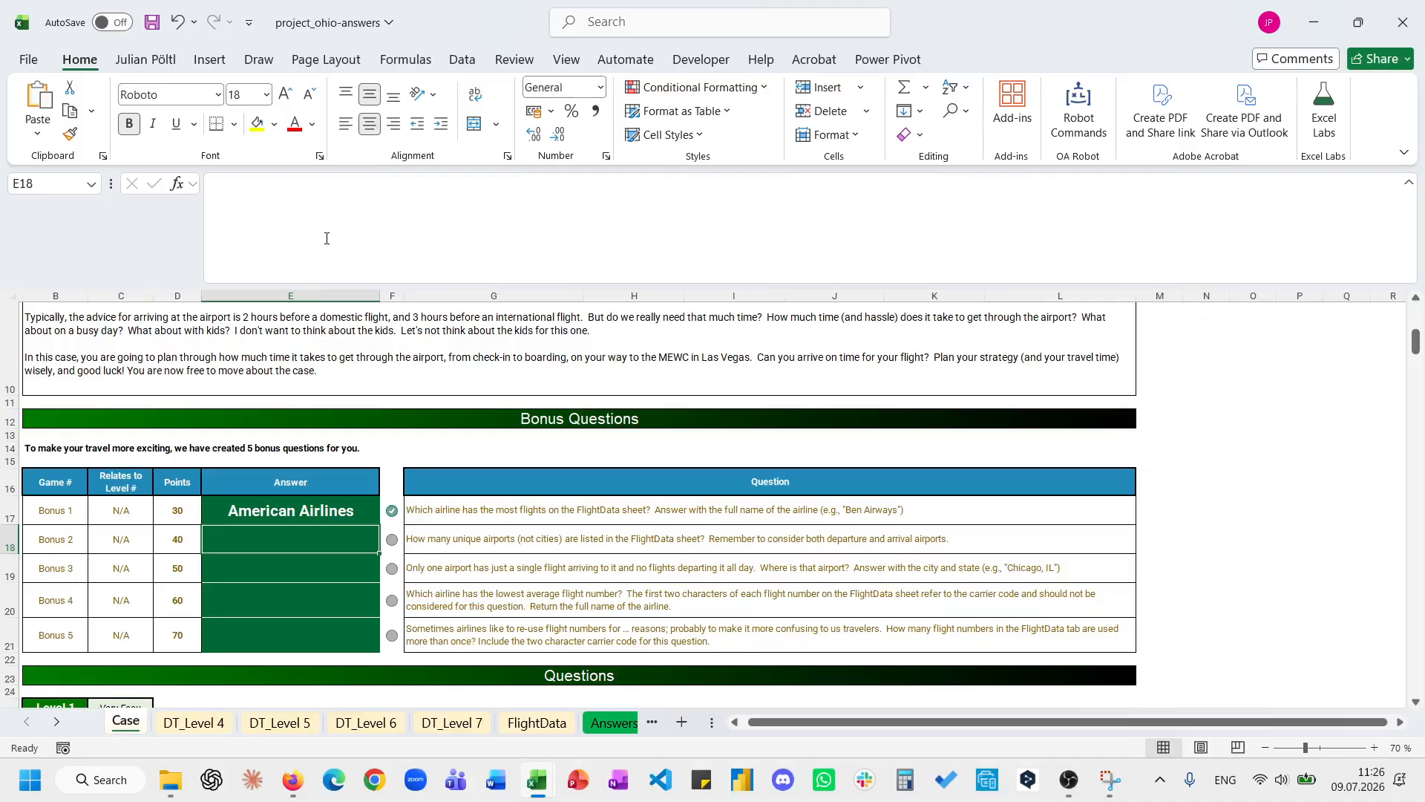
# For Bonus 2, start the nested formula =ROWS(UNIQUE(VSTACK( in O18.
pyautogui.hscroll(3, 880, 501)
pyautogui.click(964, 533)
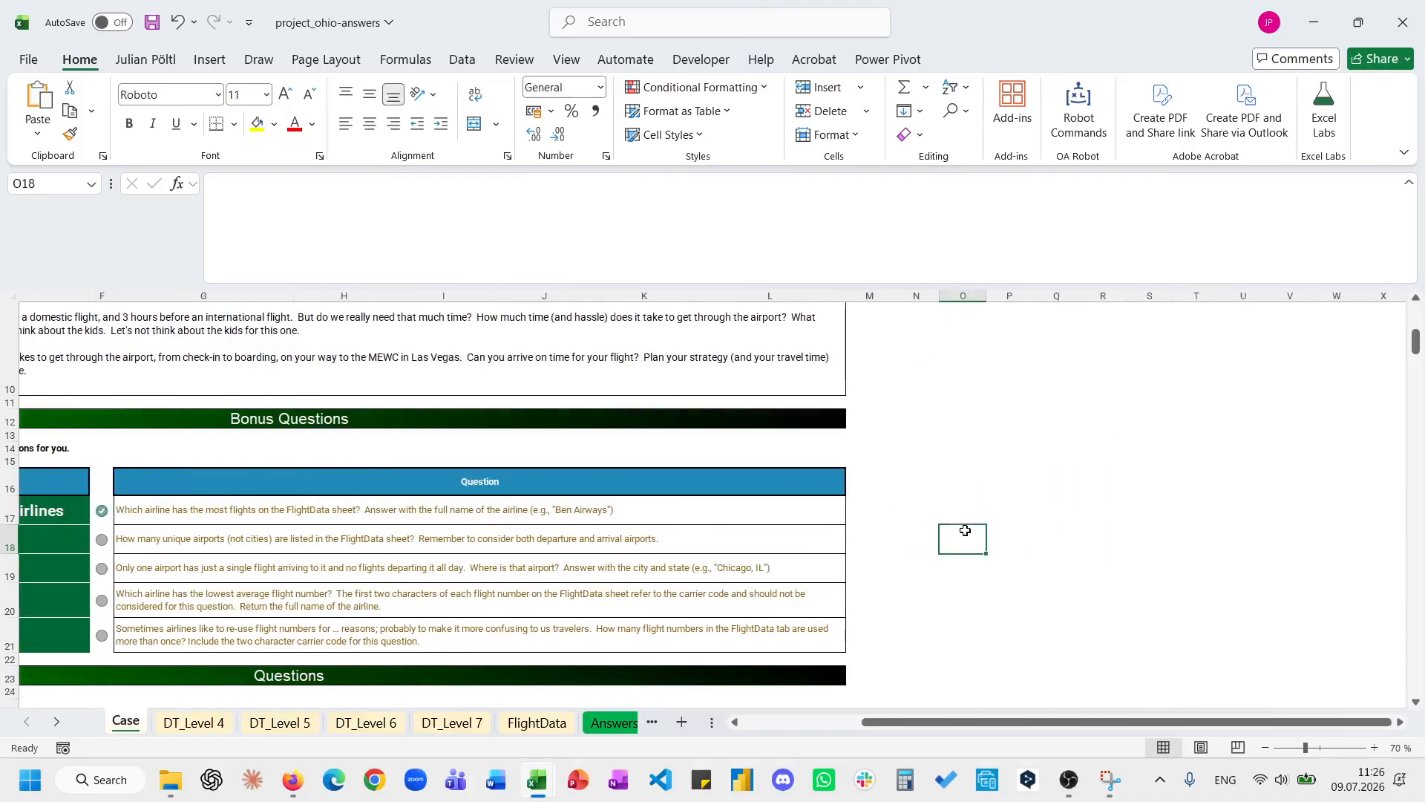
pyautogui.write('=')
pyautogui.write('row')
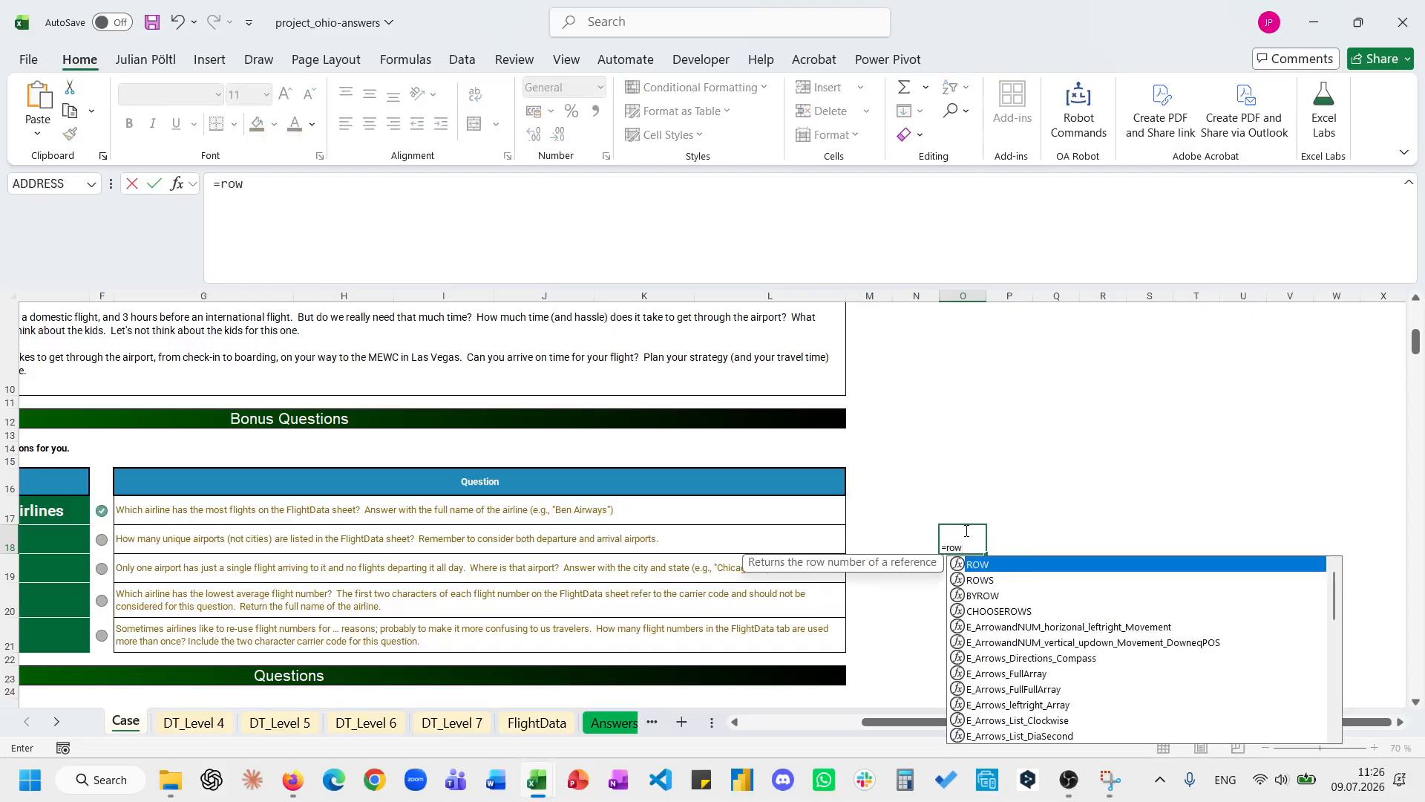
pyautogui.press('Tab')
pyautogui.write('uniq')
pyautogui.press('Tab')
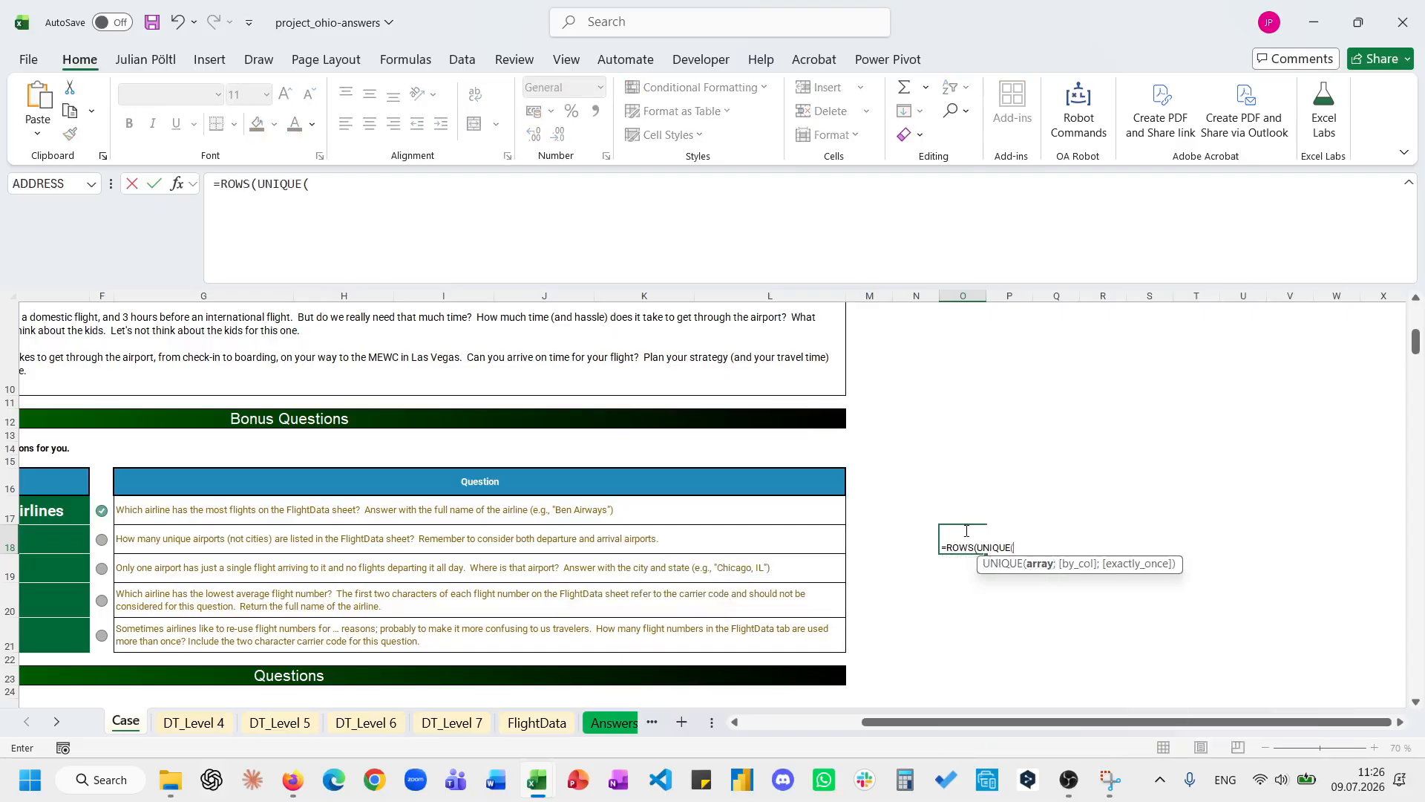
pyautogui.write('vs')
pyautogui.press('Tab')
# Stack the departure codes FlightData!D3:D22702 and arrival codes FlightData!F3:F22702 in the formula and complete it.
pyautogui.click(536, 722)
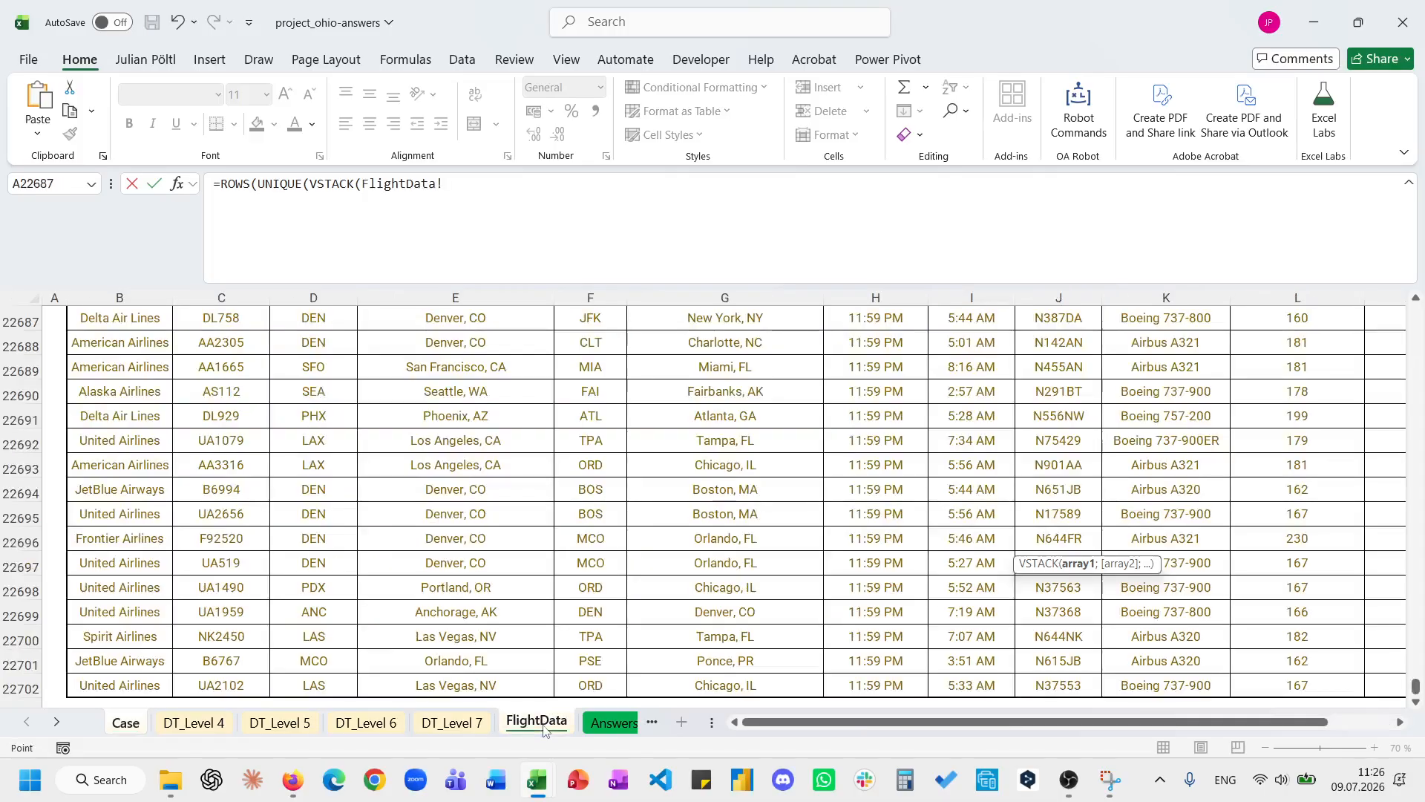
pyautogui.click(350, 511)
pyautogui.hotkey('ctrl', 'Up')
pyautogui.press('Down')
pyautogui.hotkey('ctrl', 'shift', 'Down')
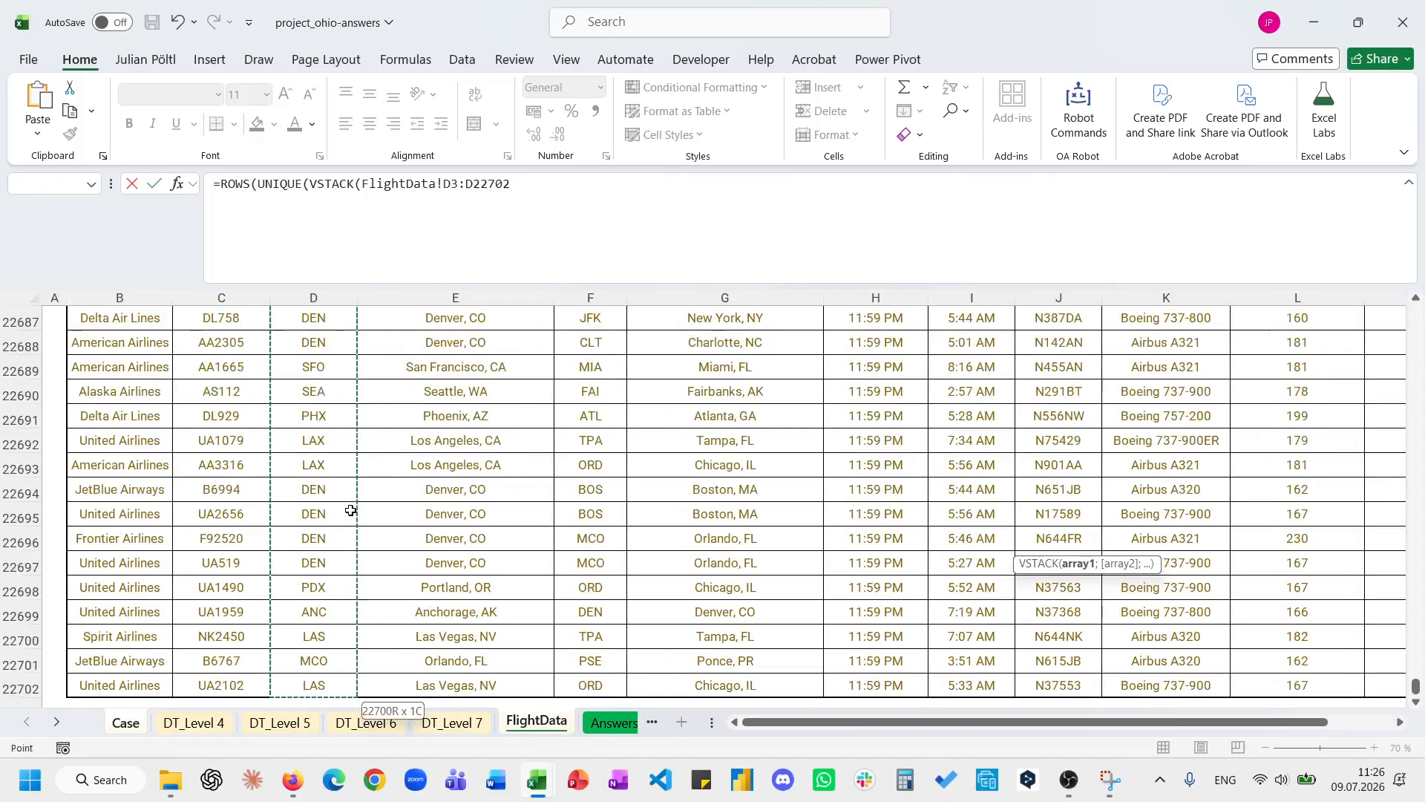
pyautogui.write(';')
pyautogui.click(583, 500)
pyautogui.hotkey('ctrl', 'Up')
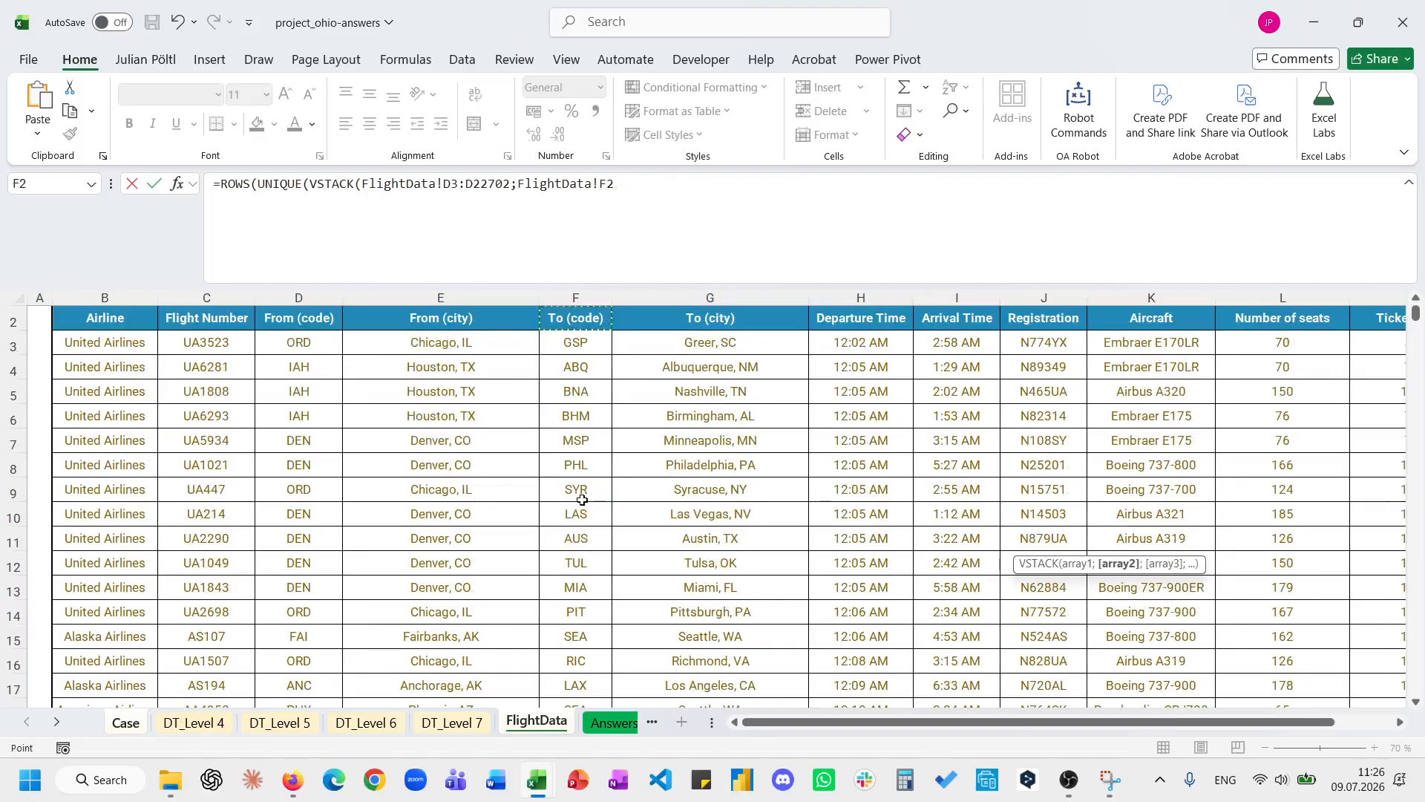
pyautogui.press('Down')
pyautogui.hotkey('ctrl', 'shift', 'Down')
pyautogui.write(')))')
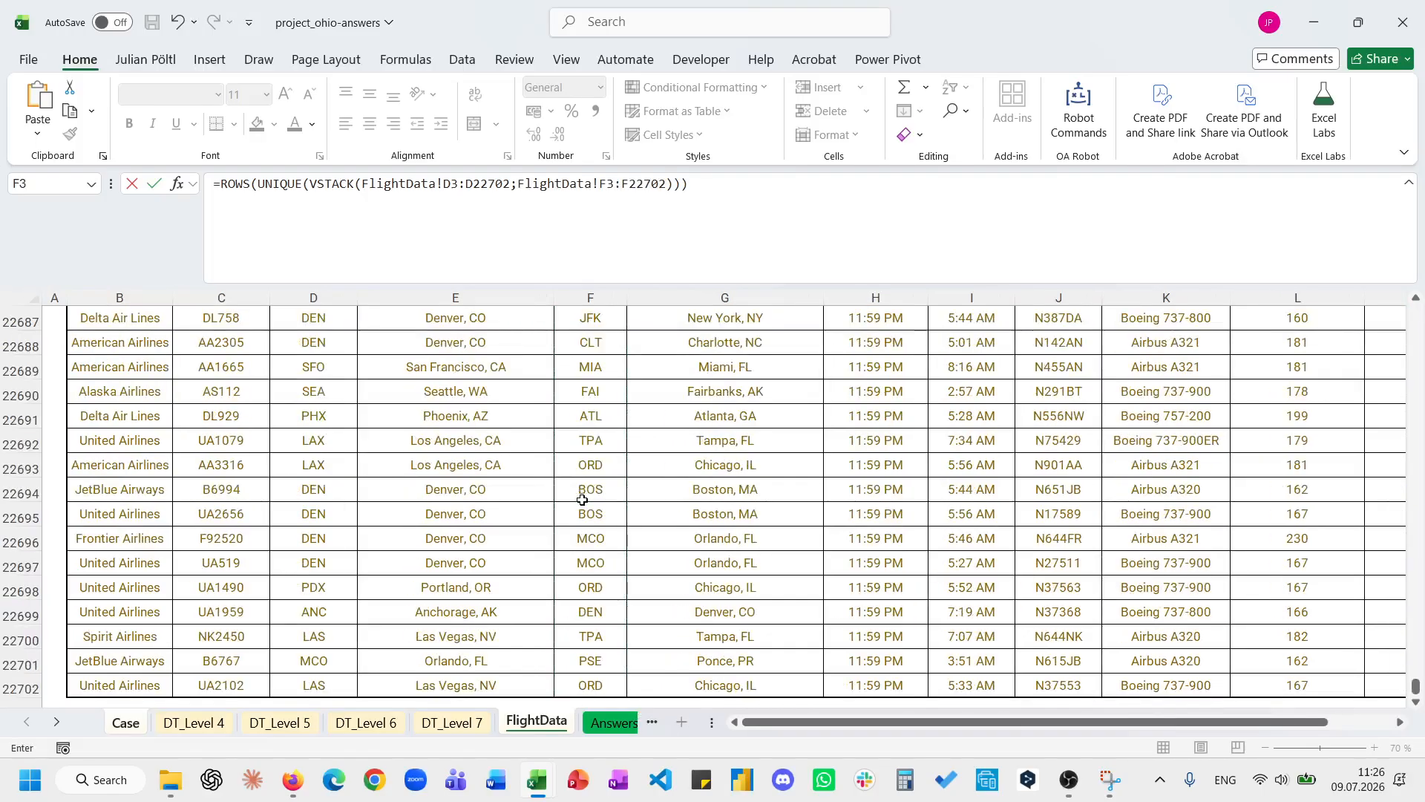
pyautogui.press('Return')
# Enter 350 as the Bonus 2 answer in E18.
pyautogui.click(78, 539)
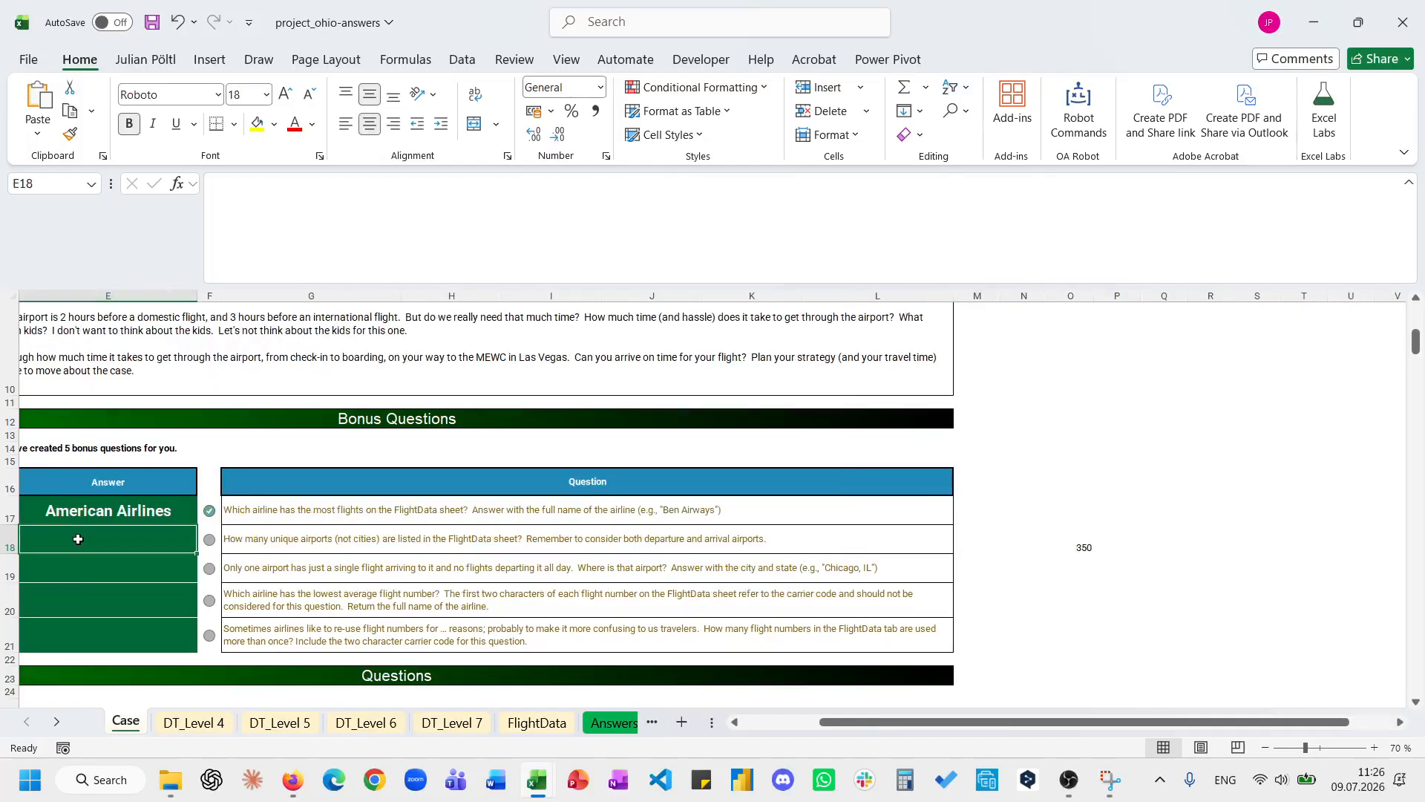
pyautogui.write('350')
pyautogui.press('Return')
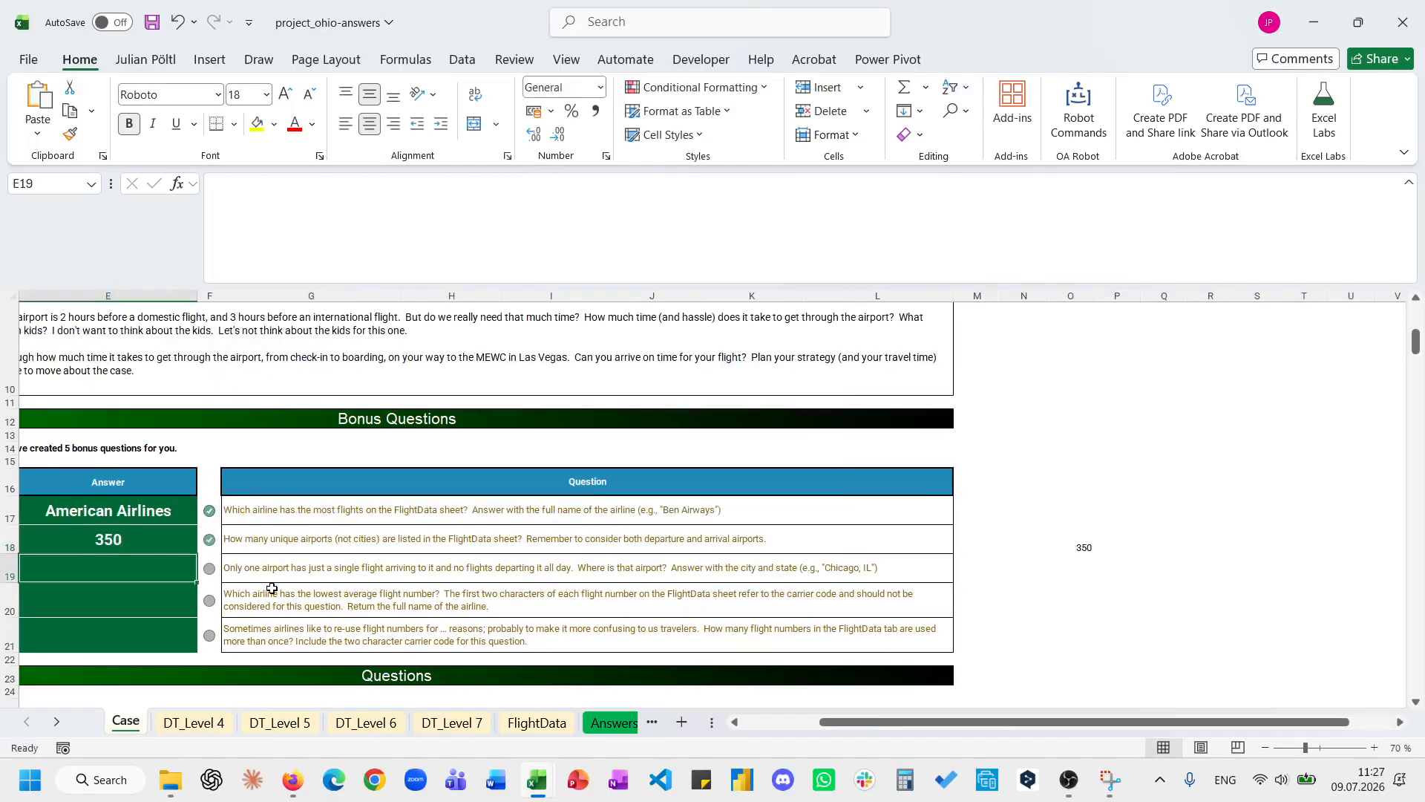
pyautogui.hscroll(-1, 272, 588)
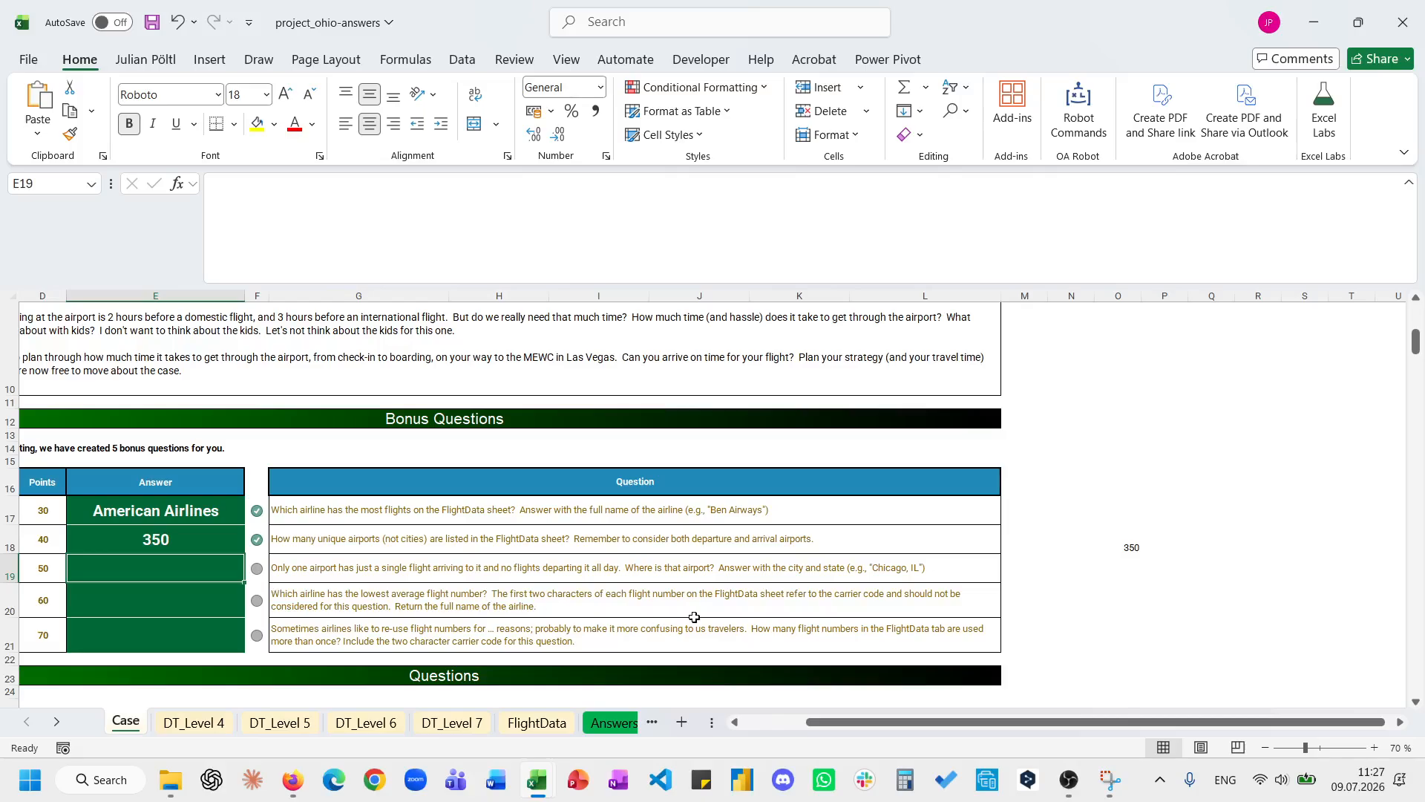
pyautogui.hscroll(5, 694, 617)
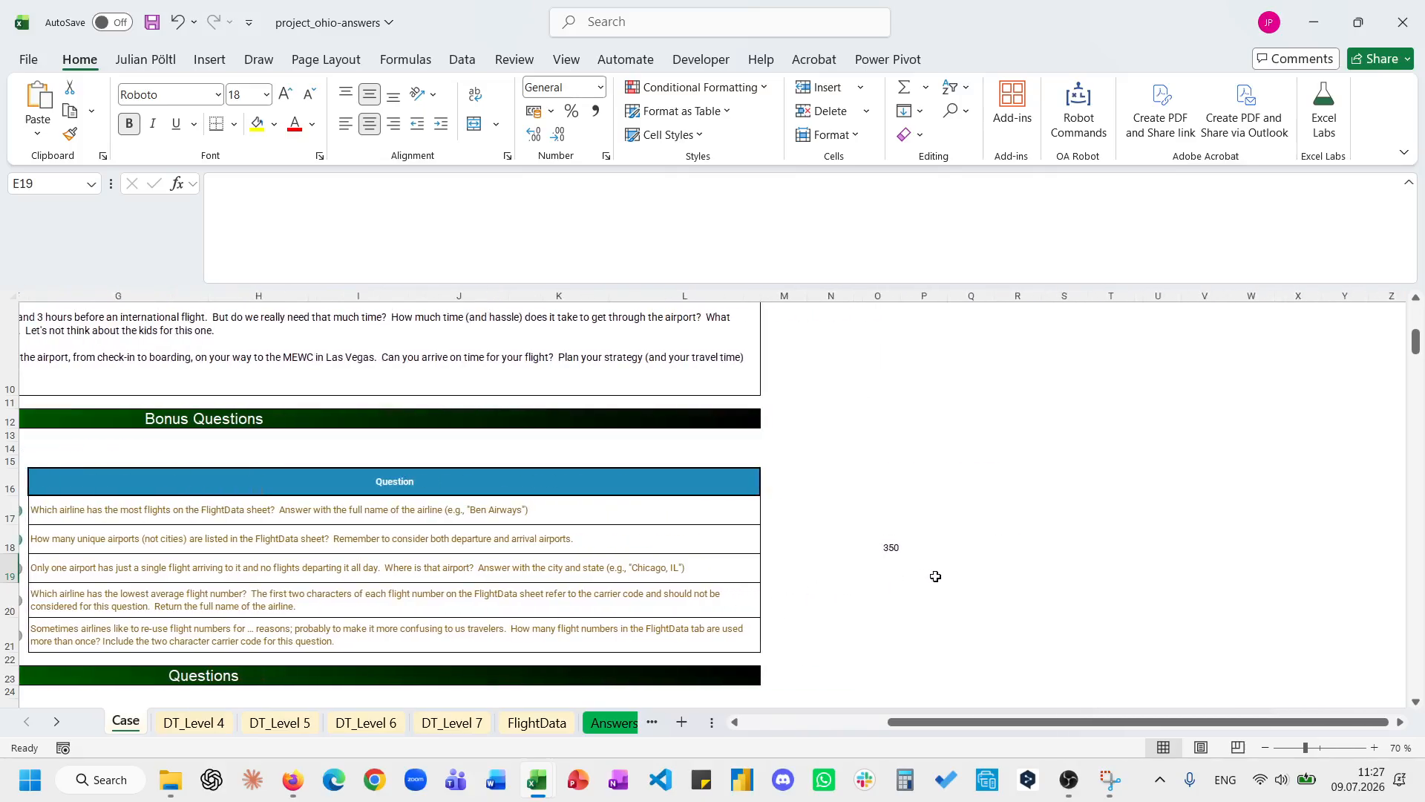
pyautogui.click(937, 576)
pyautogui.write('=gr')
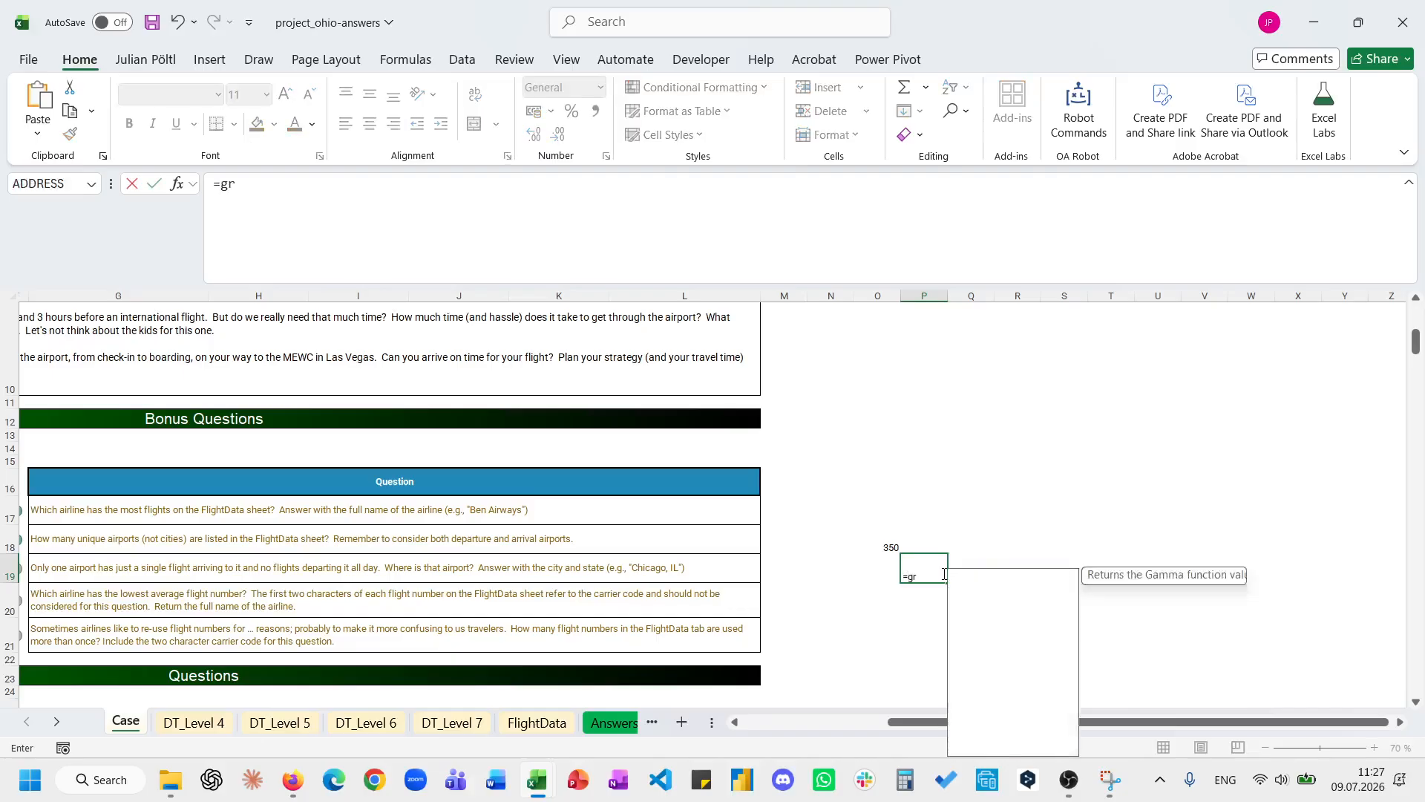
pyautogui.press('Tab')
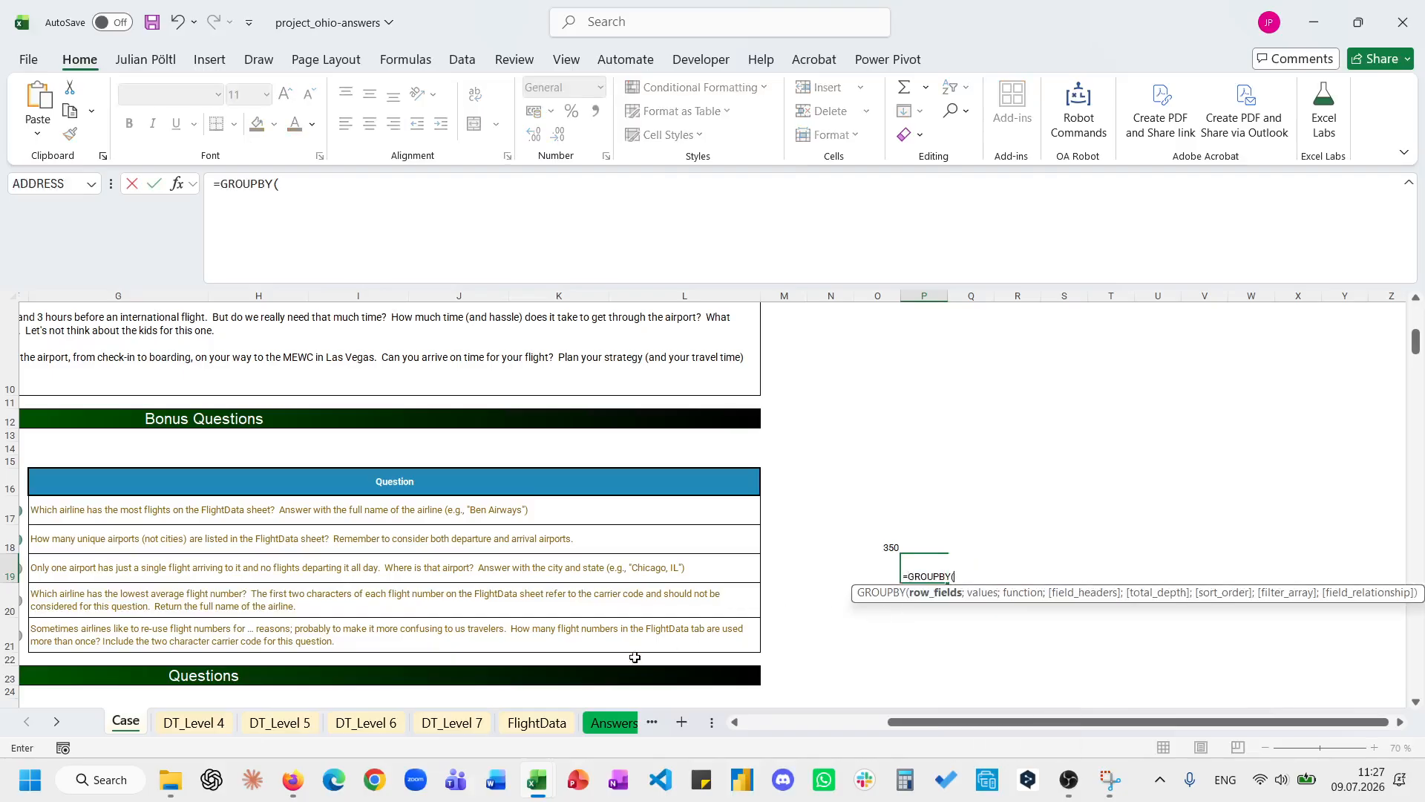
pyautogui.click(519, 723)
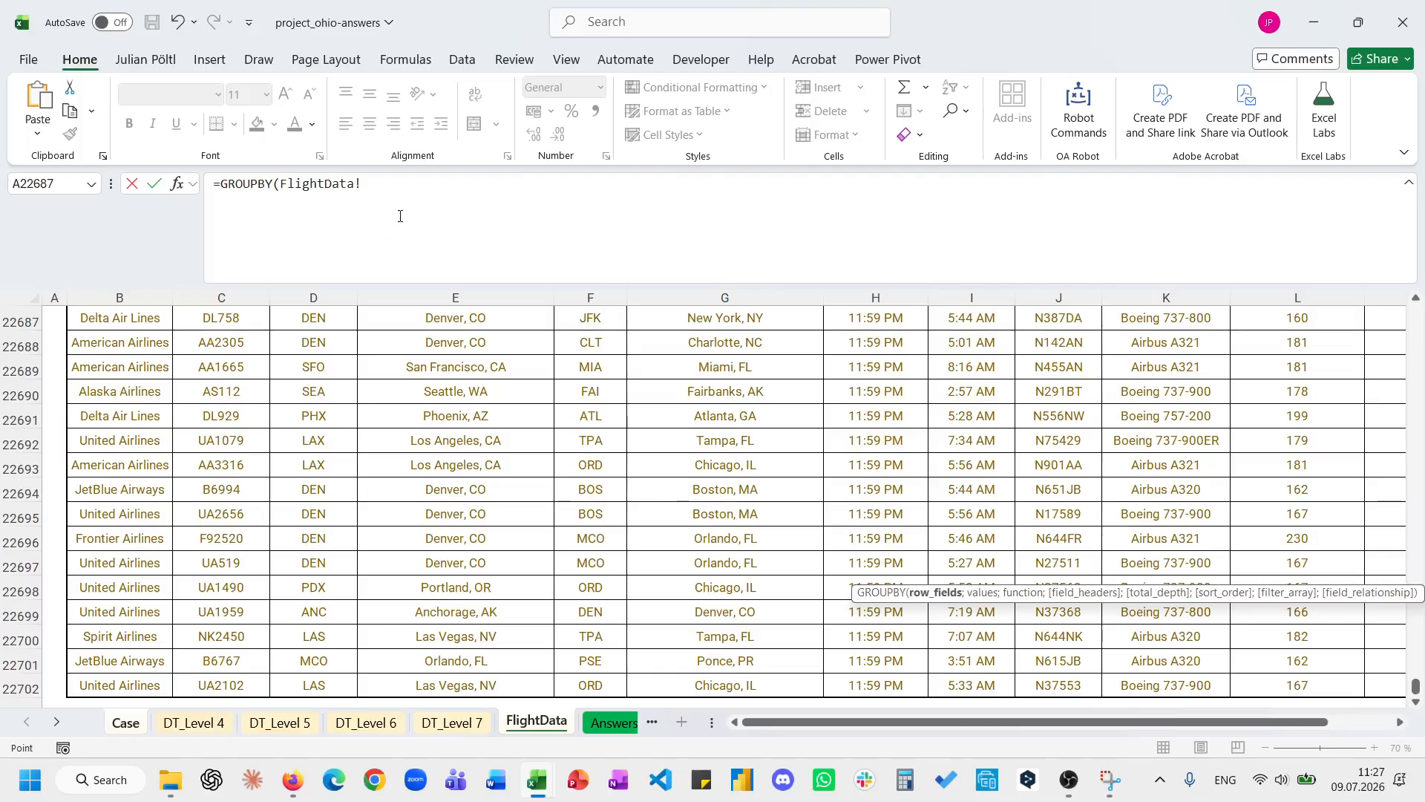
pyautogui.moveTo(400, 216); pyautogui.dragTo(280, 202)
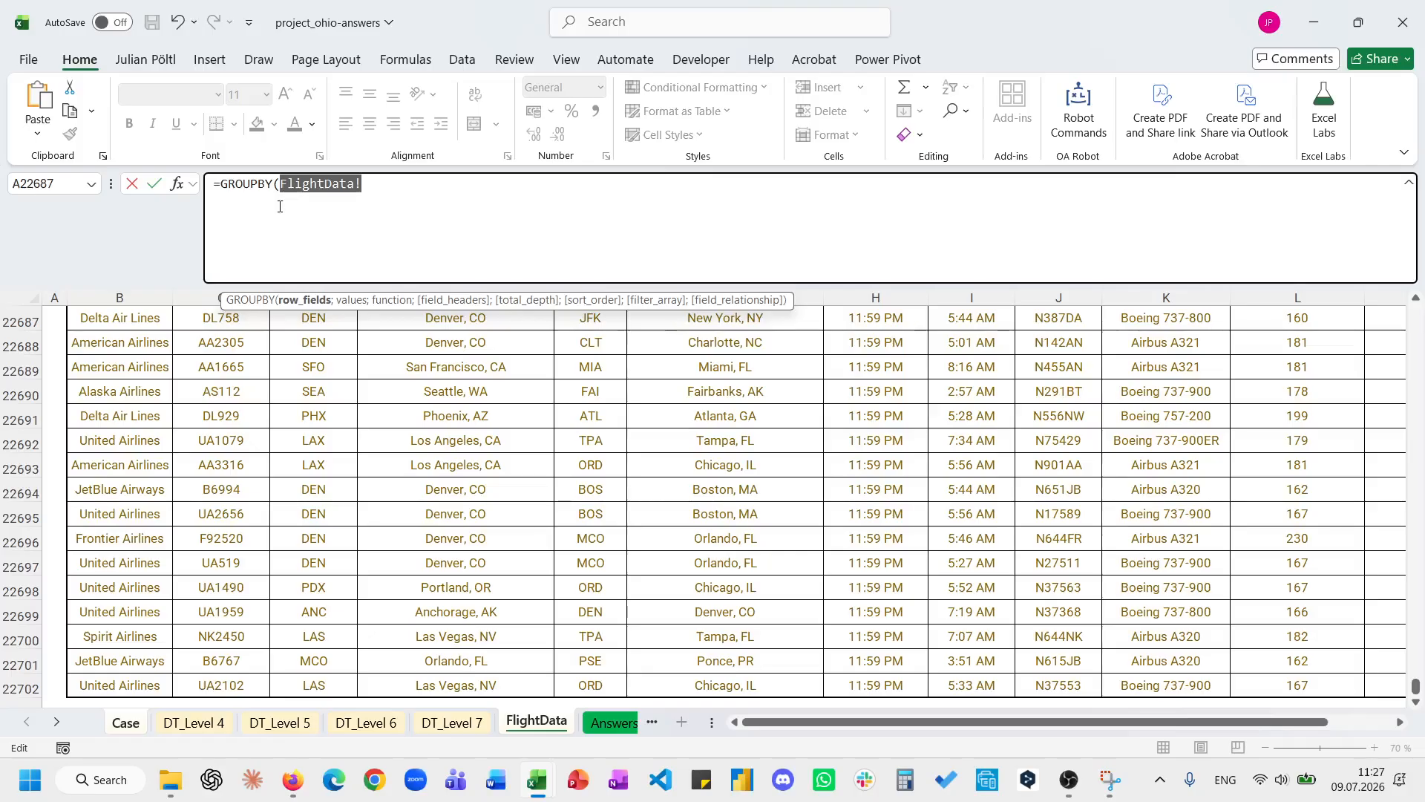
pyautogui.write('VSTACK(')
pyautogui.click(312, 362)
pyautogui.hotkey('ctrl', 'Up')
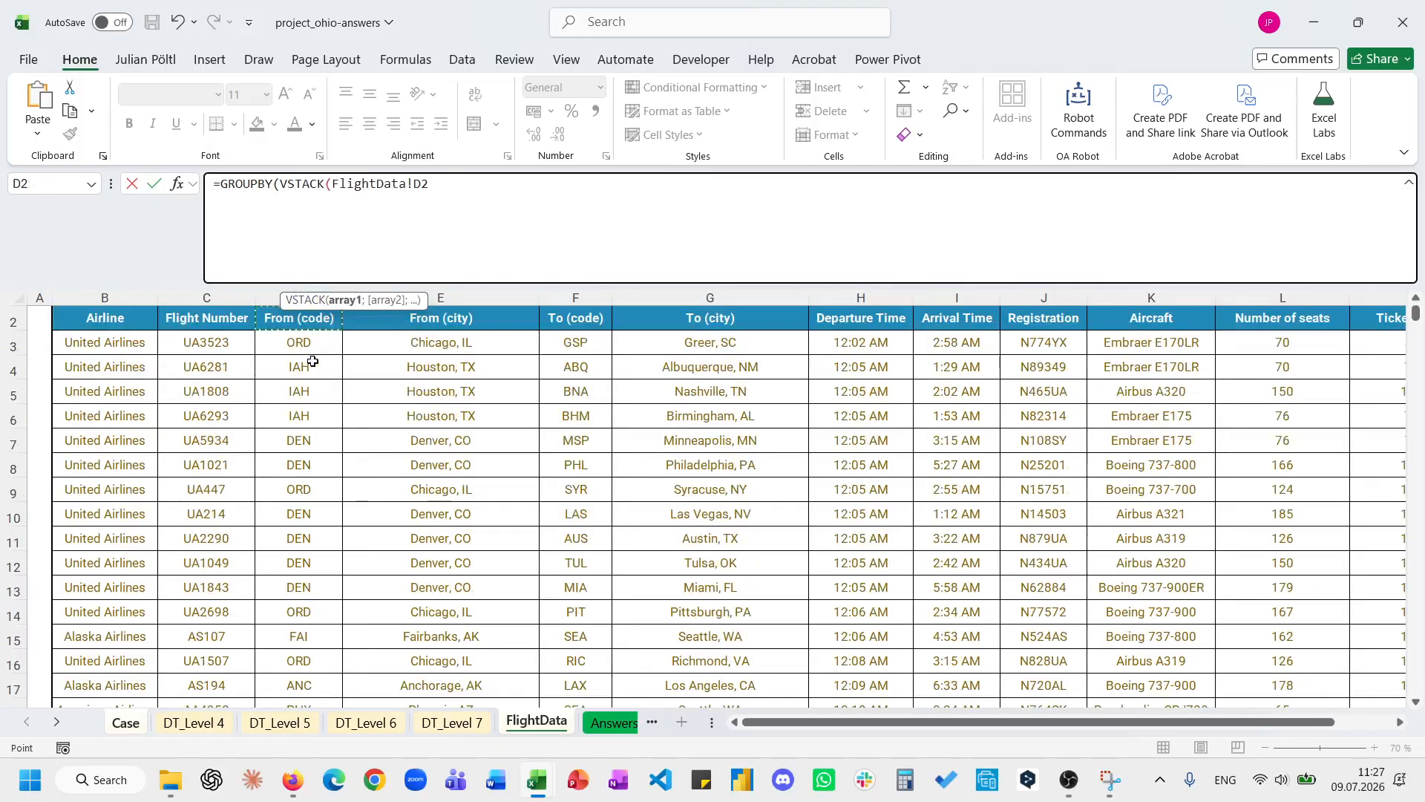
pyautogui.press('Down')
pyautogui.hotkey('ctrl', 'shift', 'Down')
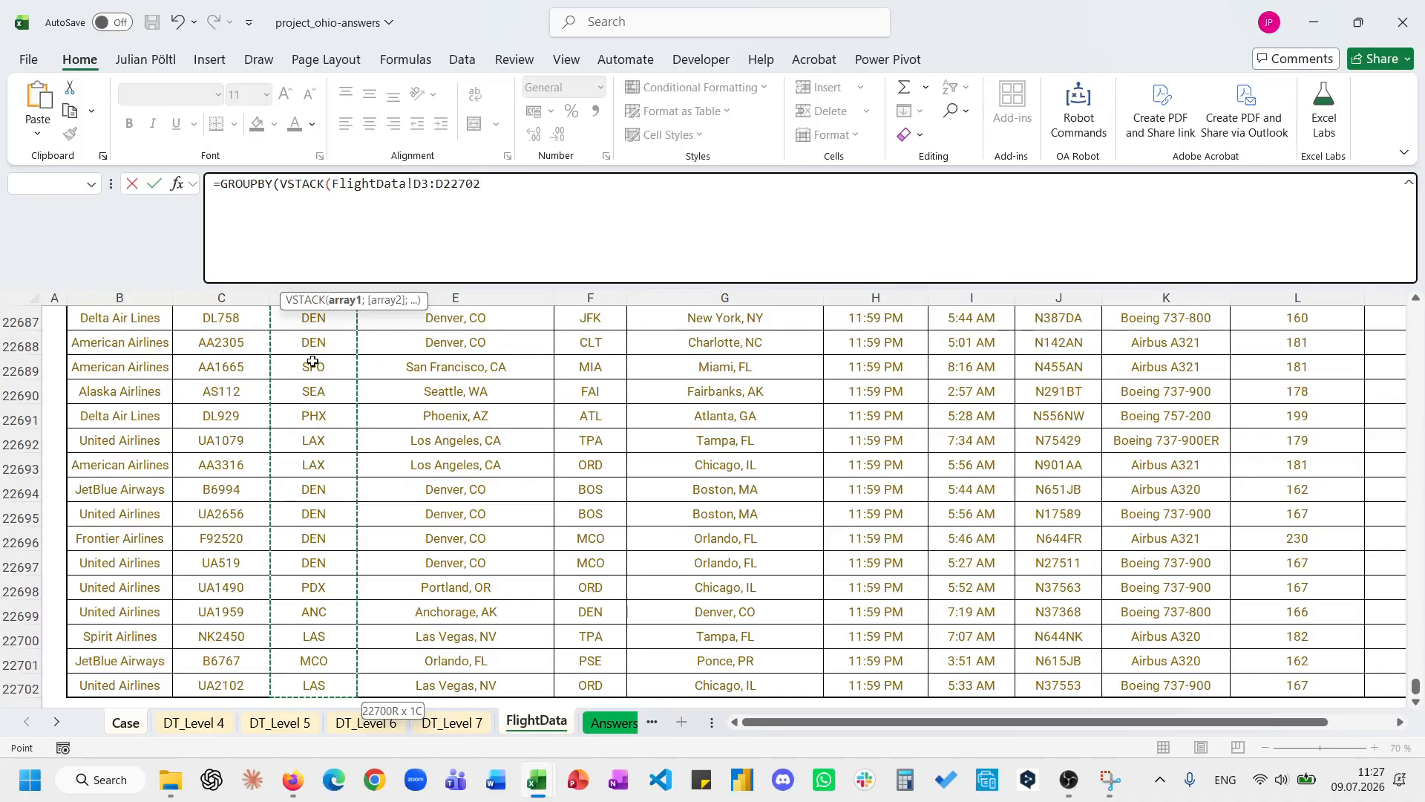
pyautogui.press('BackSpace')
pyautogui.press('BackSpace')
pyautogui.press('BackSpace')
pyautogui.press('BackSpace')
pyautogui.press('BackSpace')
pyautogui.press('BackSpace')
pyautogui.press('BackSpace')
pyautogui.press('BackSpace')
pyautogui.press('BackSpace')
pyautogui.press('BackSpace')
pyautogui.press('BackSpace')
pyautogui.press('BackSpace')
pyautogui.press('BackSpace')
pyautogui.press('BackSpace')
pyautogui.press('BackSpace')
pyautogui.press('BackSpace')
pyautogui.press('BackSpace')
pyautogui.press('BackSpace')
pyautogui.press('BackSpace')
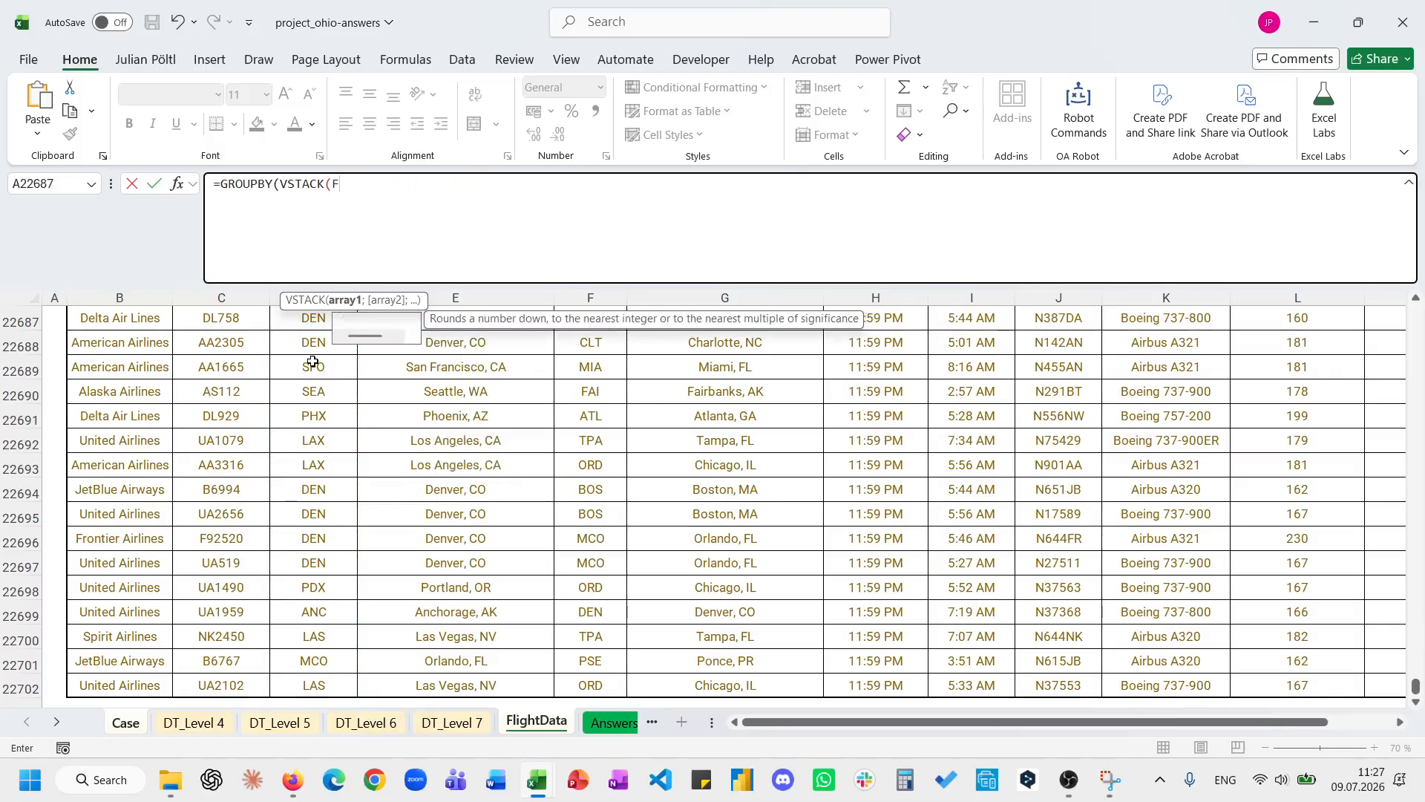
pyautogui.press('Escape')
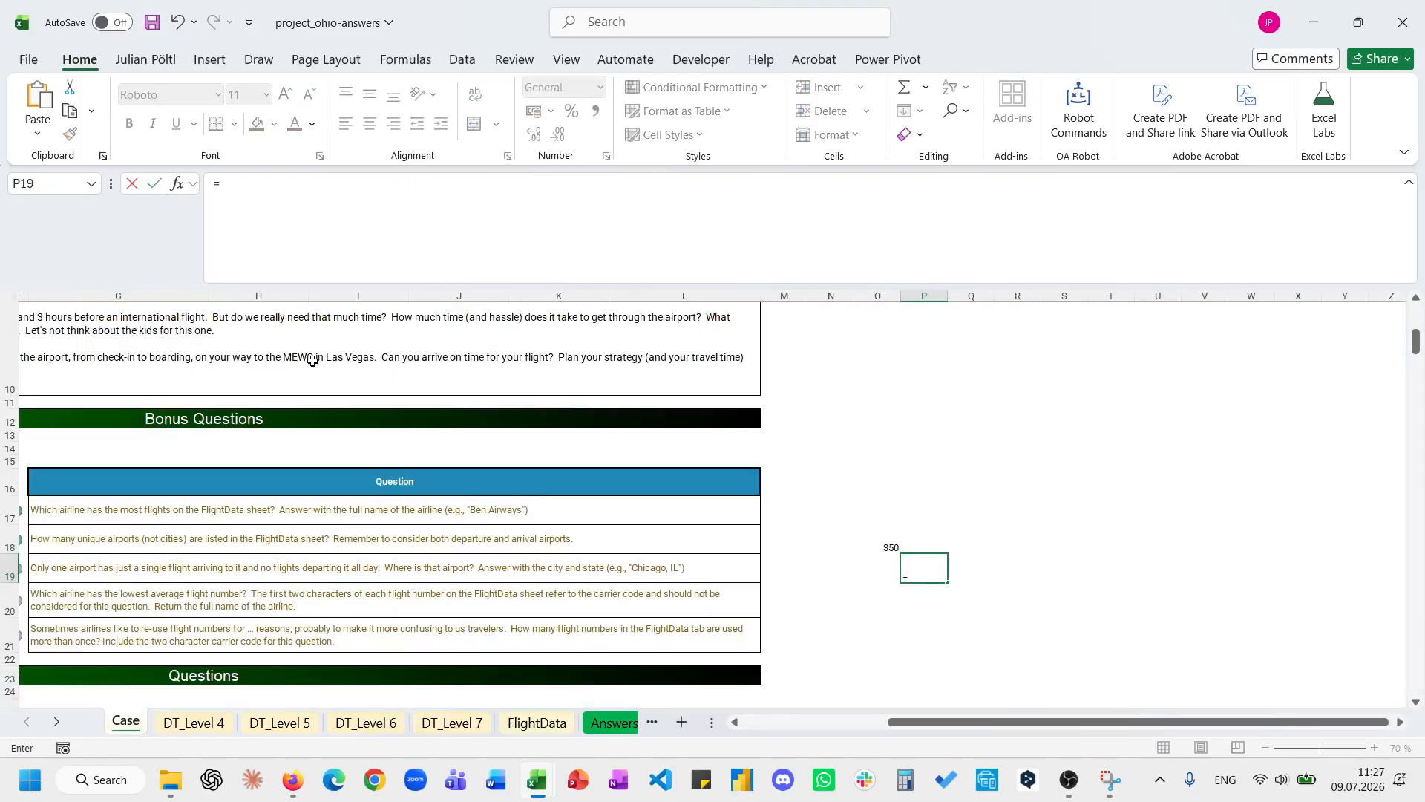
# Reuse the O18 formula in P18 without ROWS, so UNIQUE(VSTACK()) lists all distinct departure and arrival airport codes.
pyautogui.press('Up')
pyautogui.press('Left')
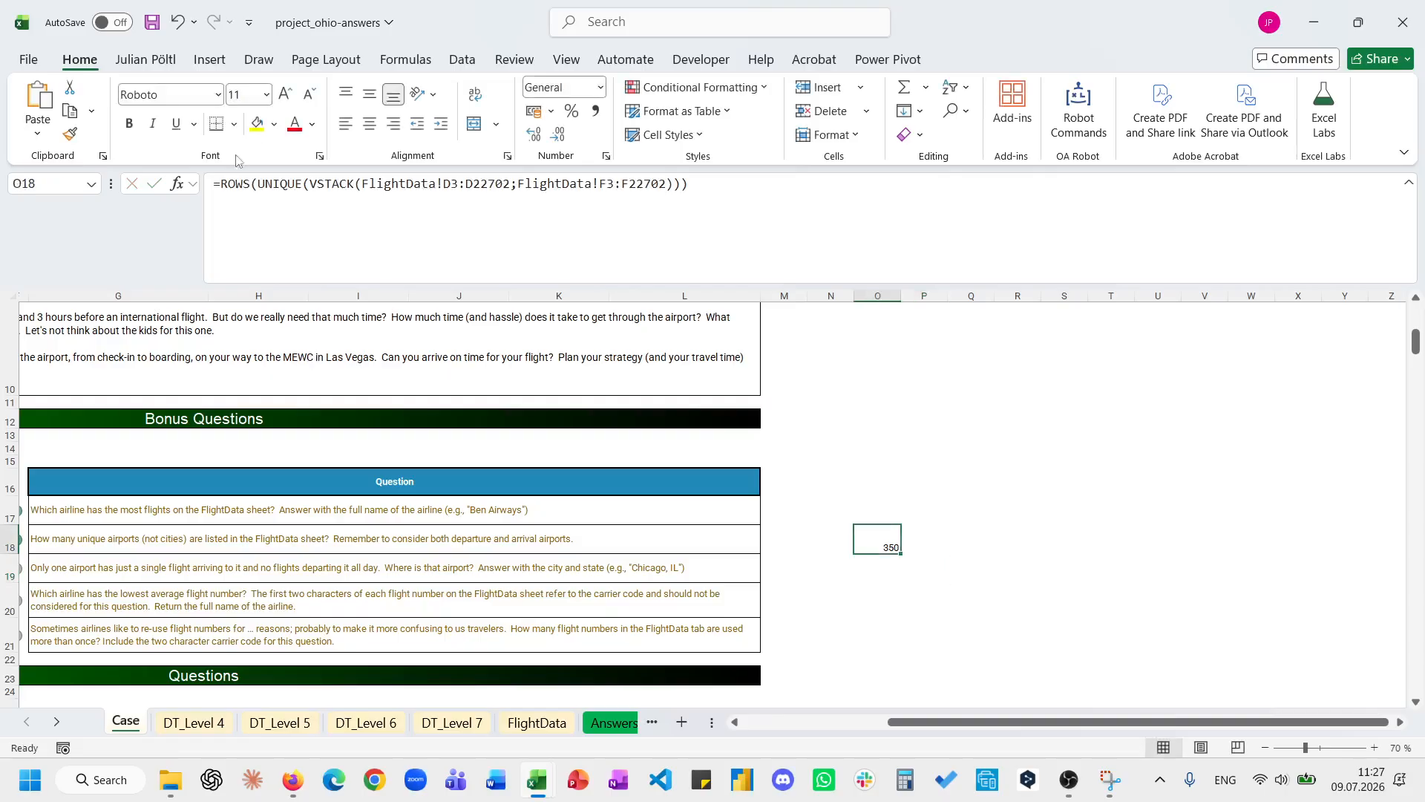
pyautogui.click(374, 183)
pyautogui.press('Escape')
pyautogui.press('Right')
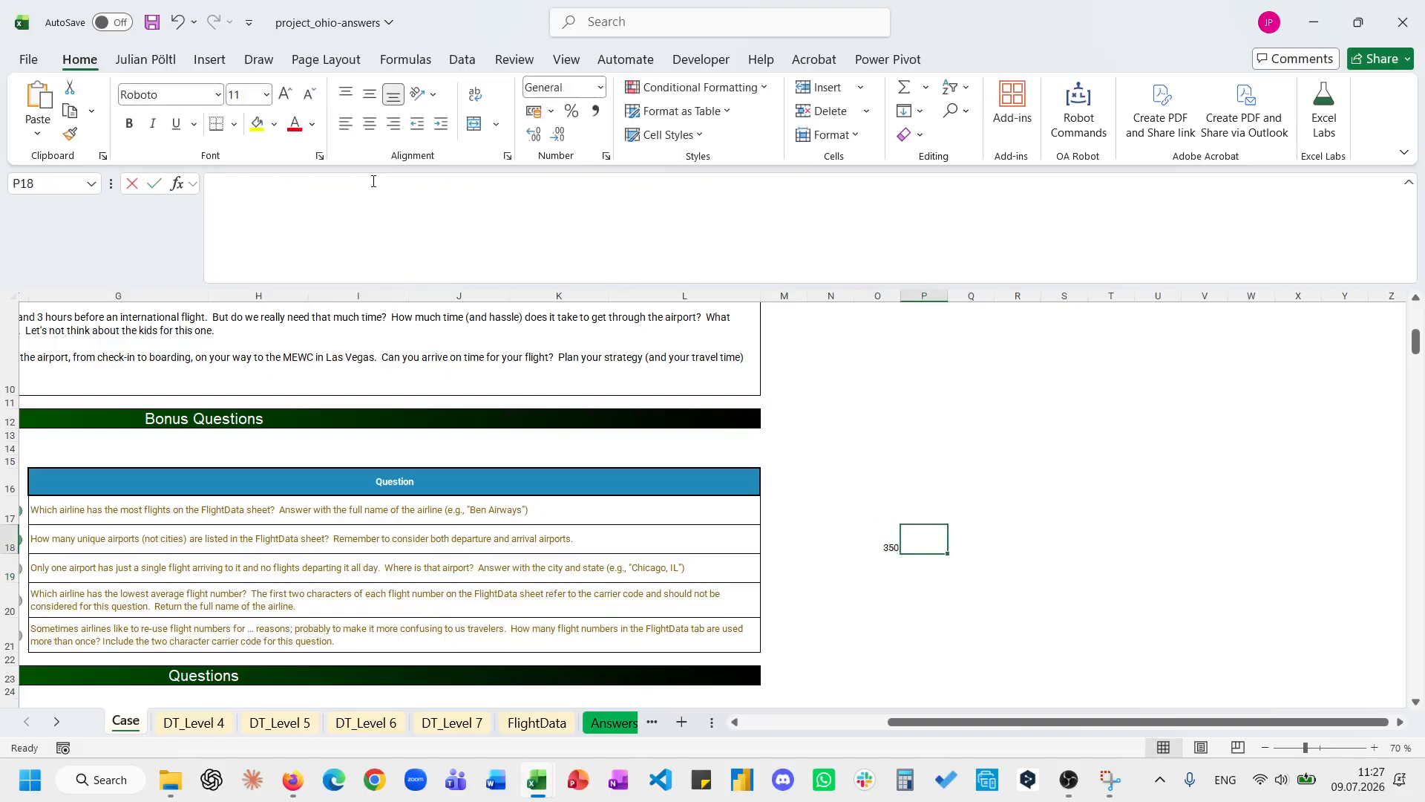
pyautogui.click(373, 184)
pyautogui.hotkey('ctrl', 'v')
pyautogui.doubleClick(248, 183)
pyautogui.press('Delete')
pyautogui.press('Delete')
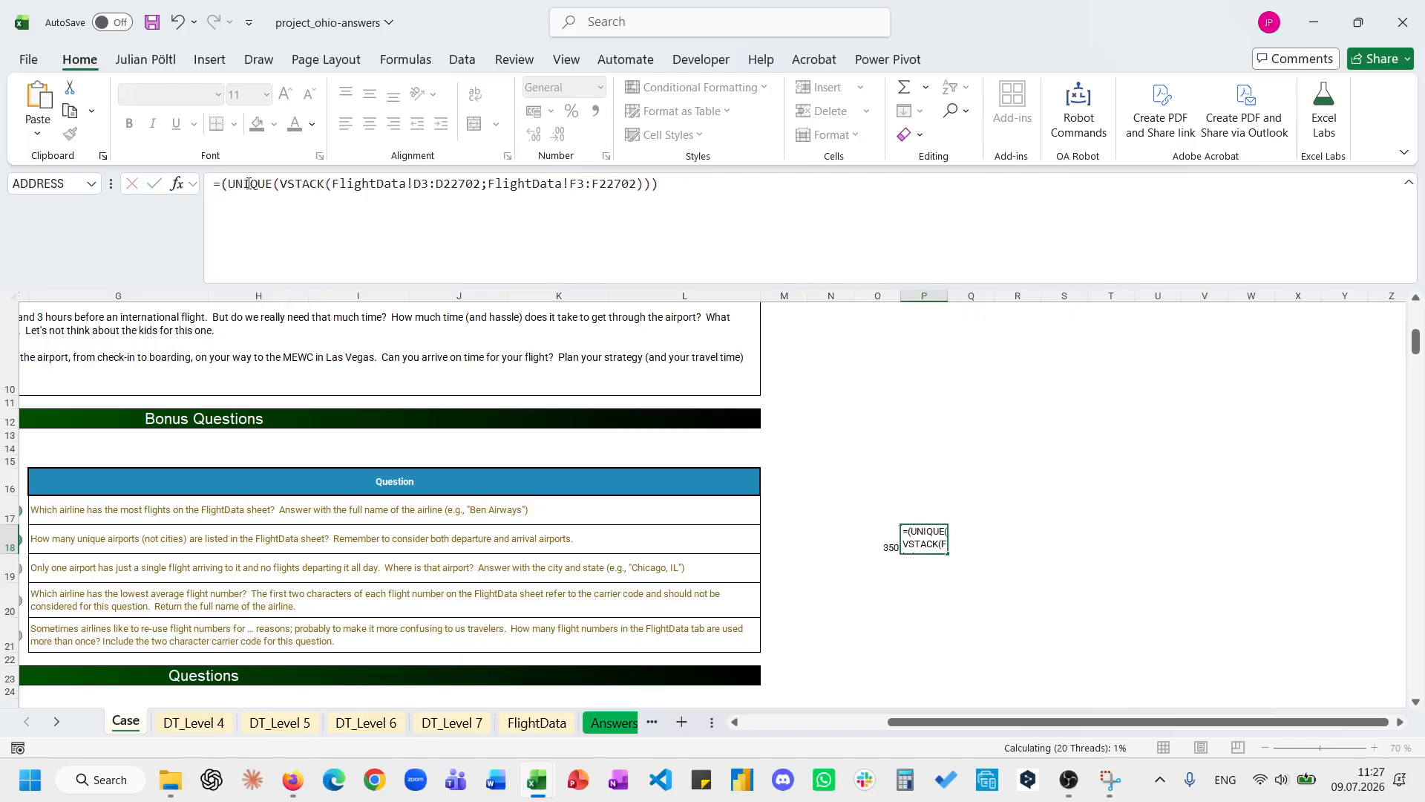
pyautogui.press('Tab')
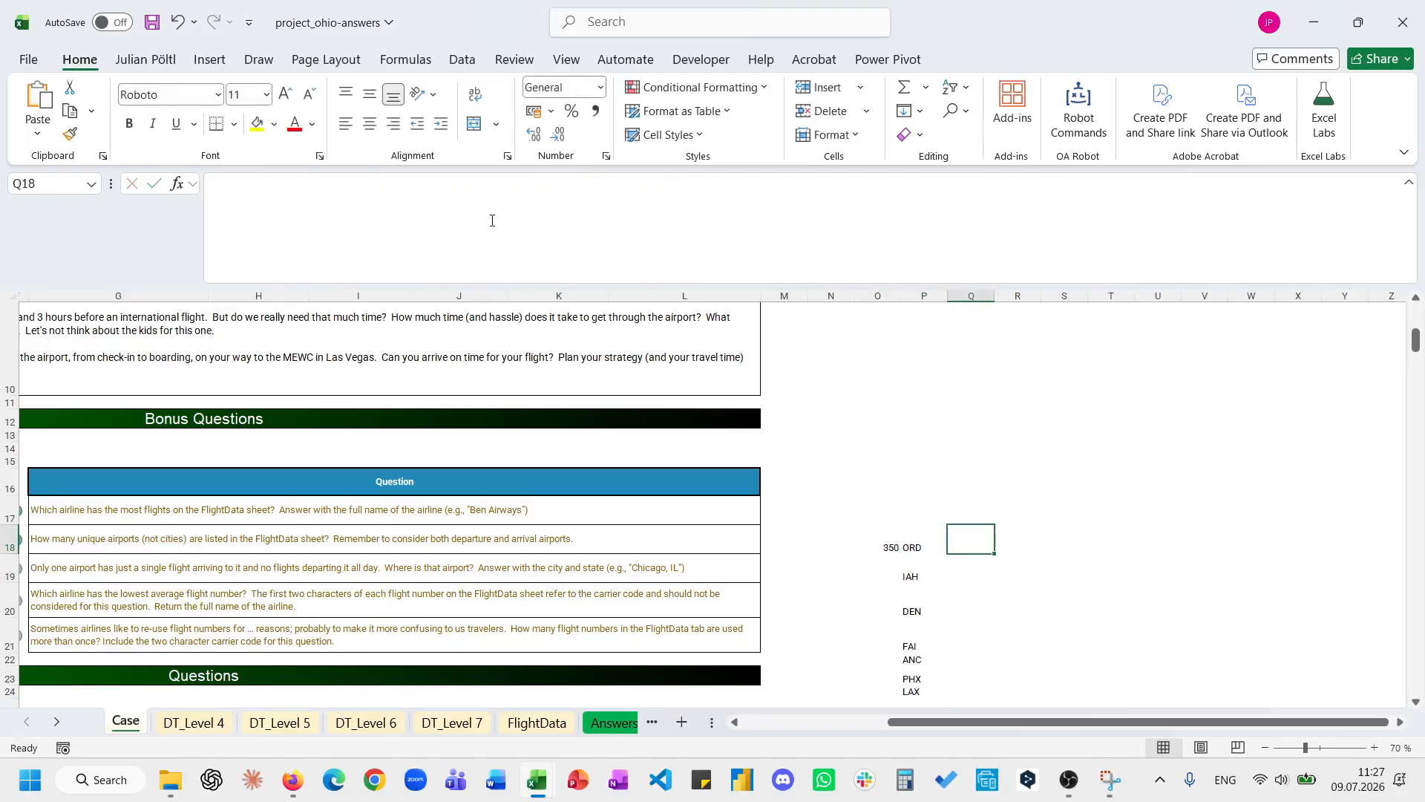
# Begin a COUNTIFS formula in Q18 with the departure codes FlightData!$D$3:$D$22702 as an absolute criteria range.
pyautogui.write('=coun9i')
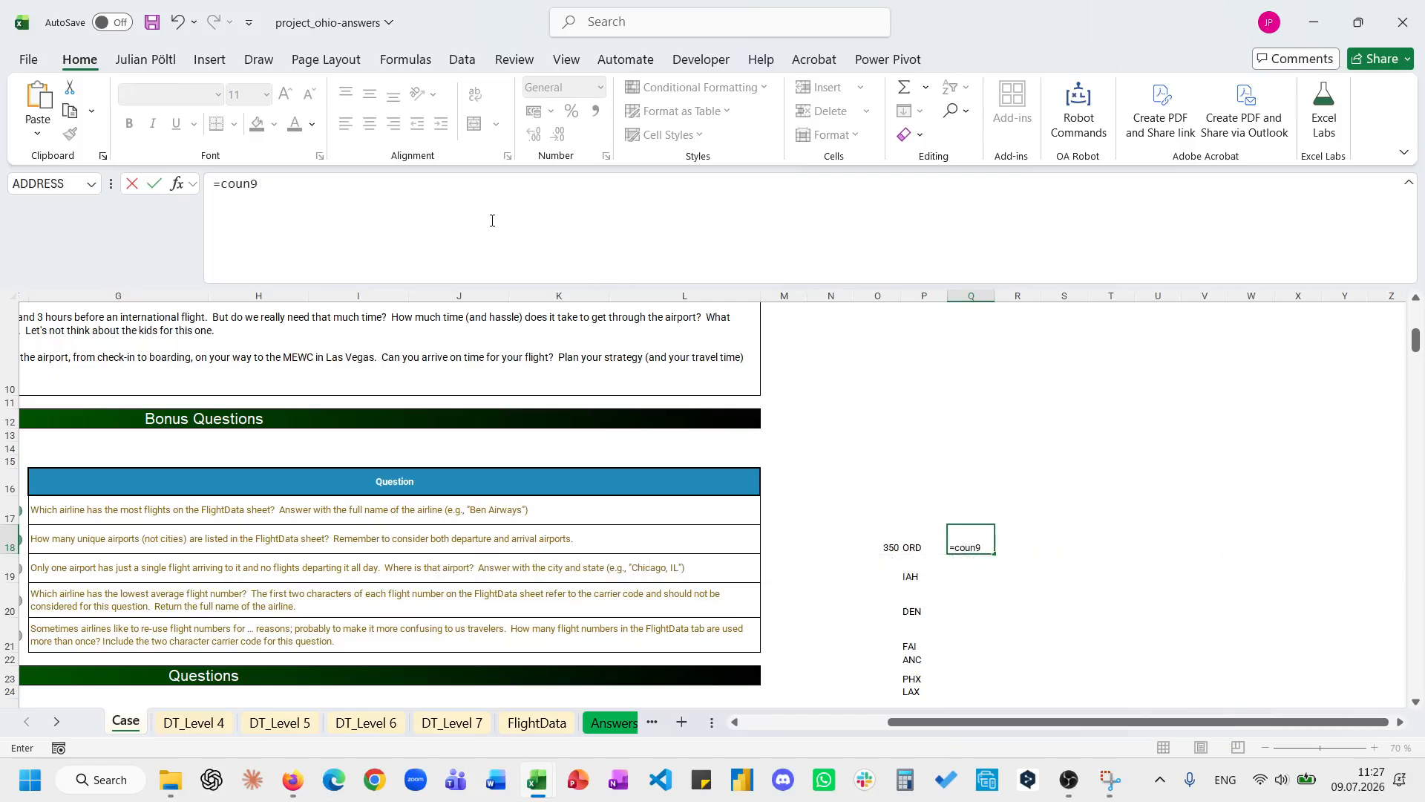
pyautogui.press('BackSpace')
pyautogui.press('Down')
pyautogui.press('Down')
pyautogui.press('Down')
pyautogui.press('Down')
pyautogui.press('Tab')
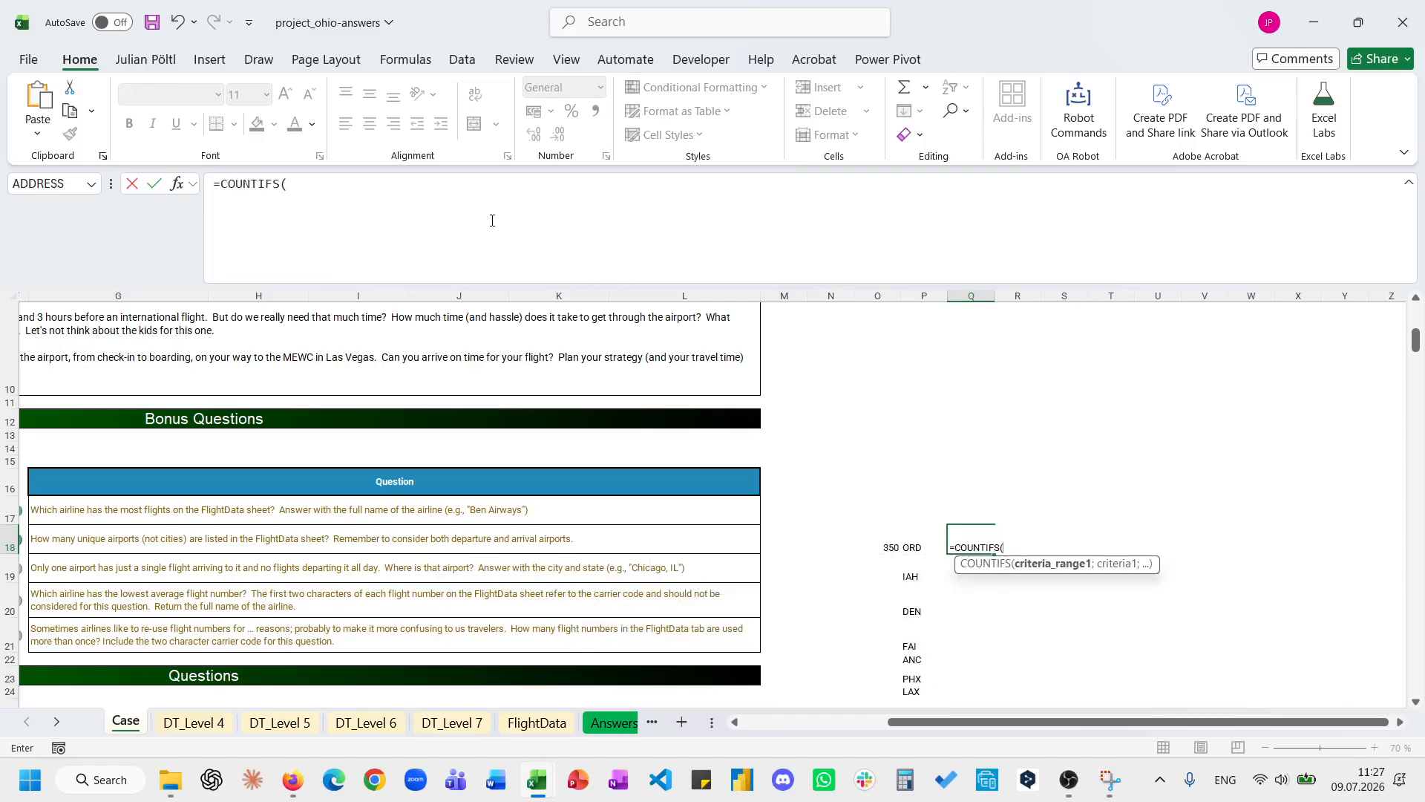
pyautogui.click(537, 722)
pyautogui.click(339, 532)
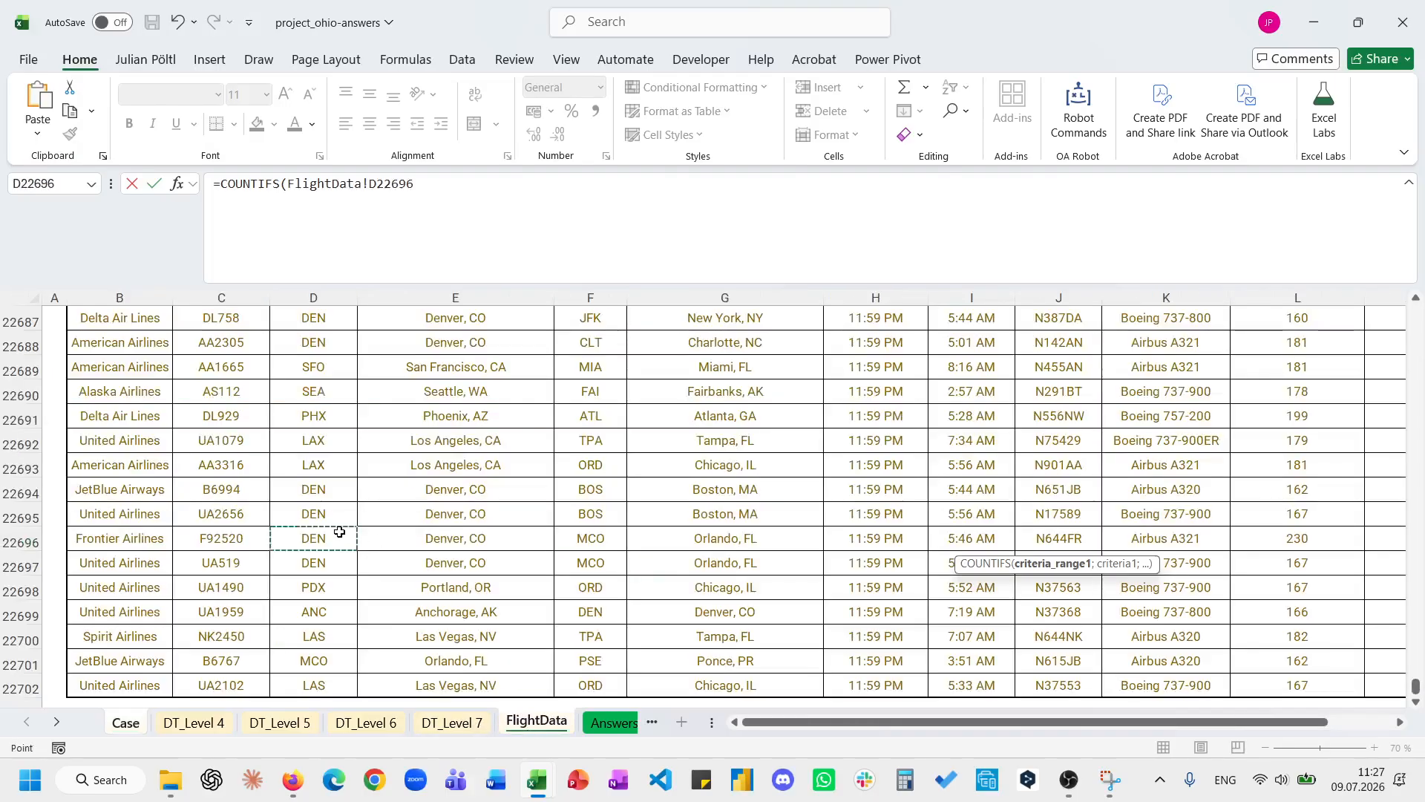
pyautogui.hotkey('ctrl', 'Up')
pyautogui.press('Down')
pyautogui.hotkey('ctrl', 'shift', 'Down')
pyautogui.press('F4')
pyautogui.write(';')
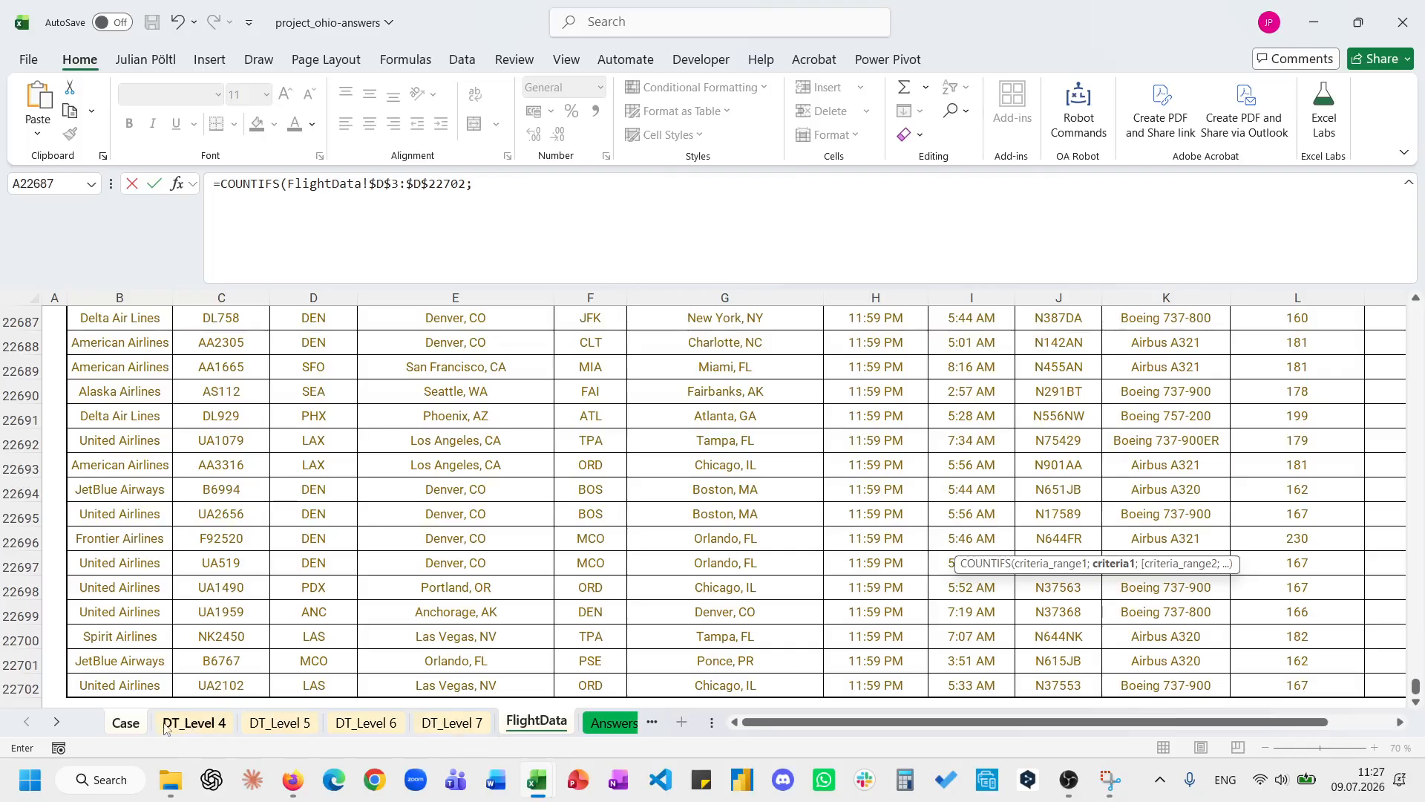
# Use the spilled airport list $P$18# as the COUNTIFS criteria and complete the departure count formula.
pyautogui.click(126, 722)
pyautogui.click(926, 541)
pyautogui.hotkey('ctrl', 'shift', 'Down')
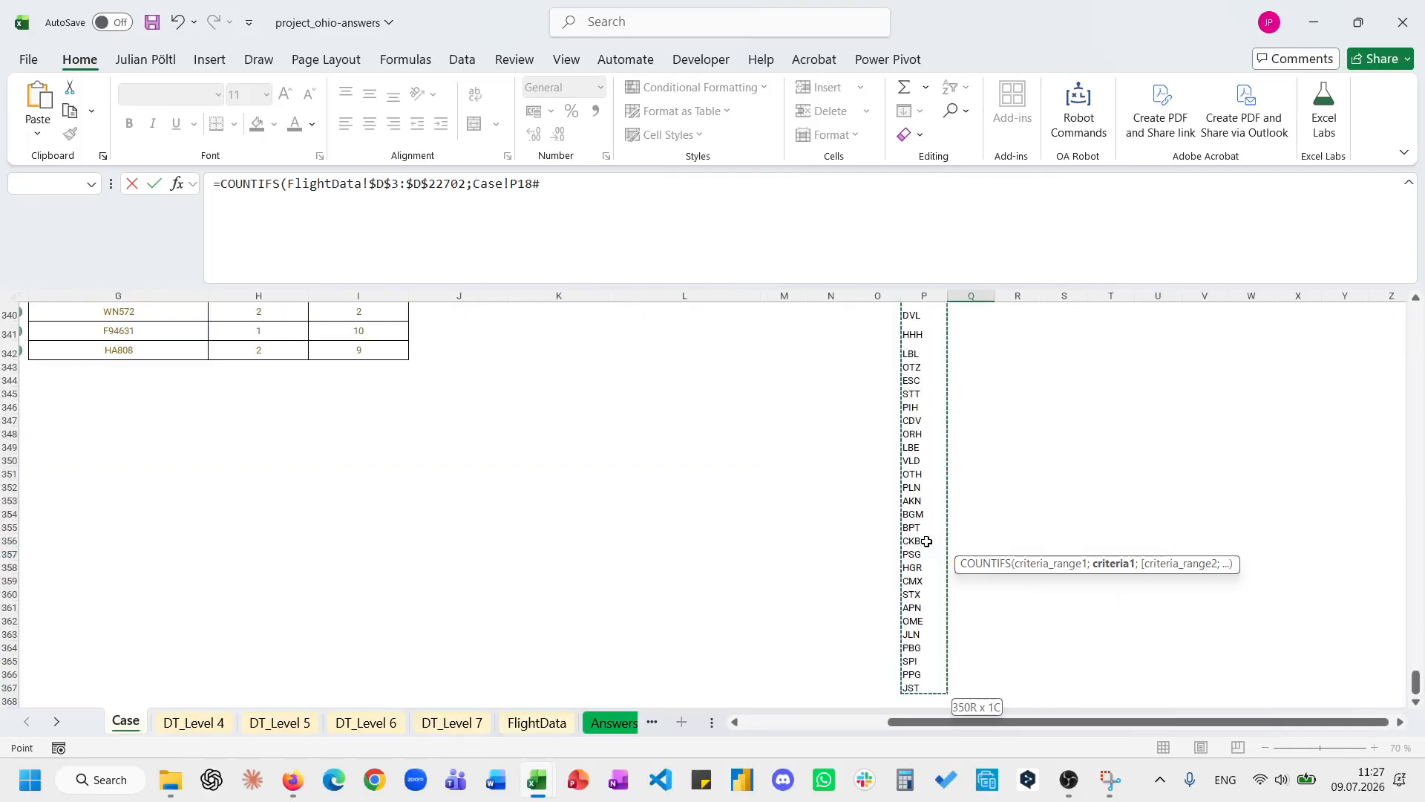
pyautogui.write(')')
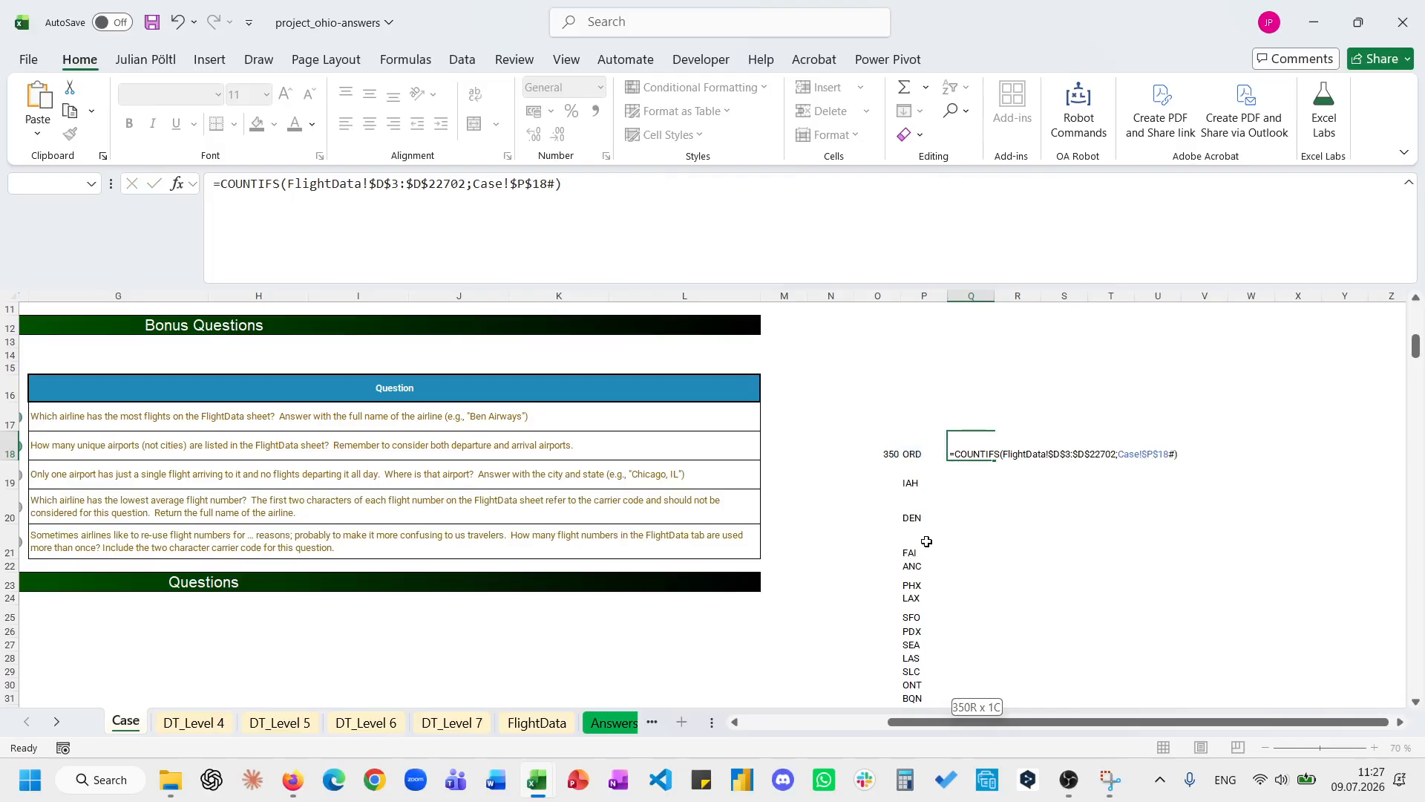
pyautogui.press('Tab')
# Begin a COUNTIFS formula in R18 with the arrival codes FlightData!F3:F22702 as the criteria range.
pyautogui.write('=countifs')
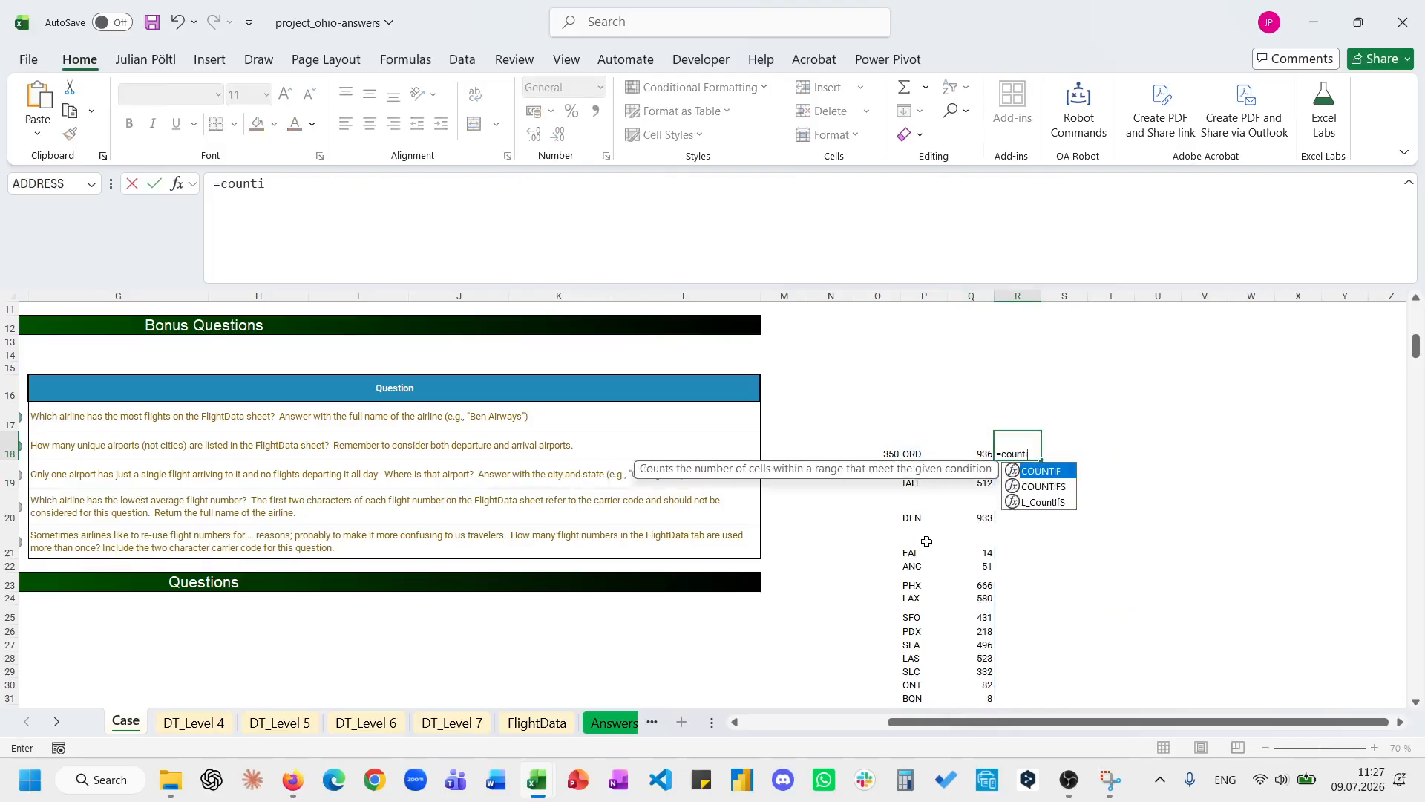
pyautogui.press('Tab')
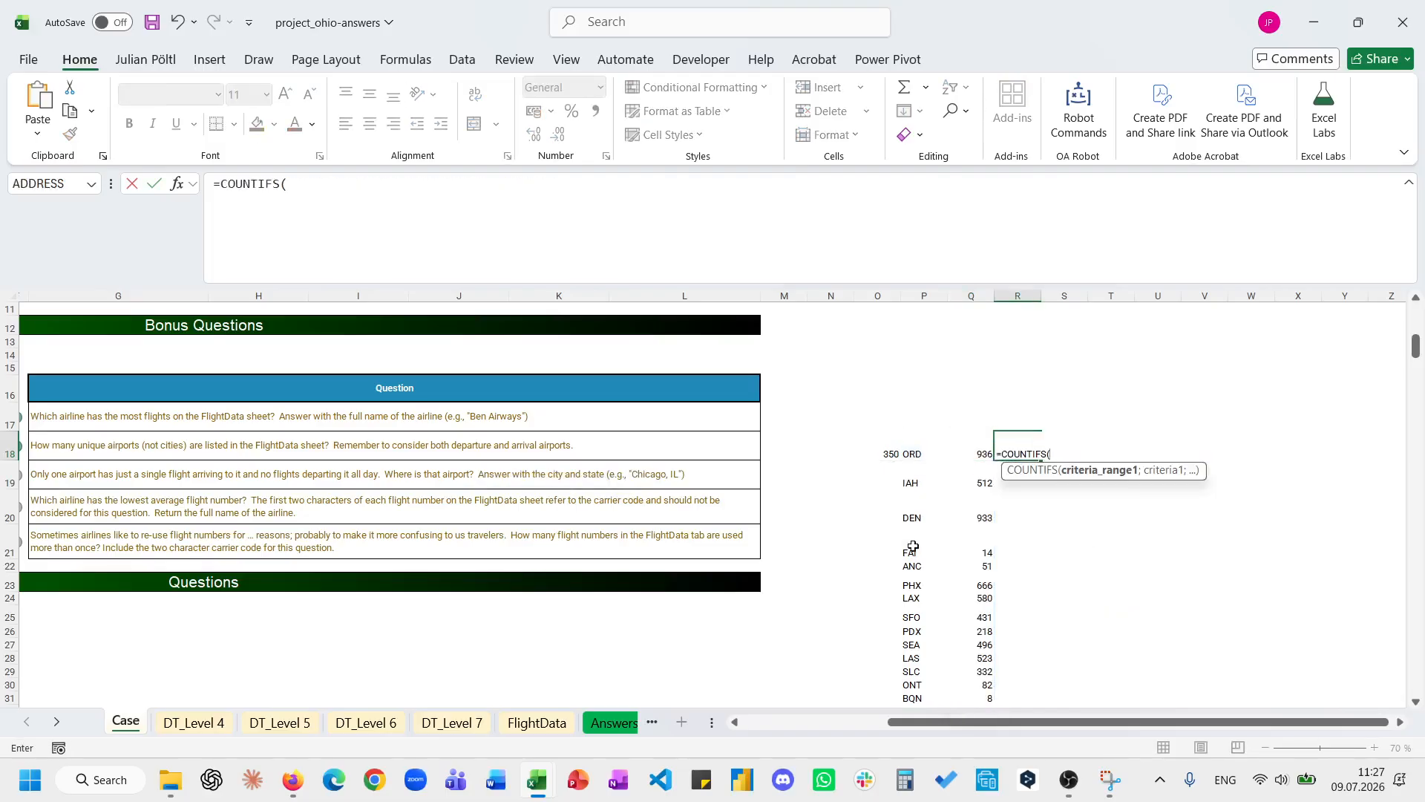
pyautogui.click(536, 722)
pyautogui.click(606, 611)
pyautogui.hotkey('ctrl', 'Up')
pyautogui.press('Down')
pyautogui.hotkey('ctrl', 'shift', 'Down')
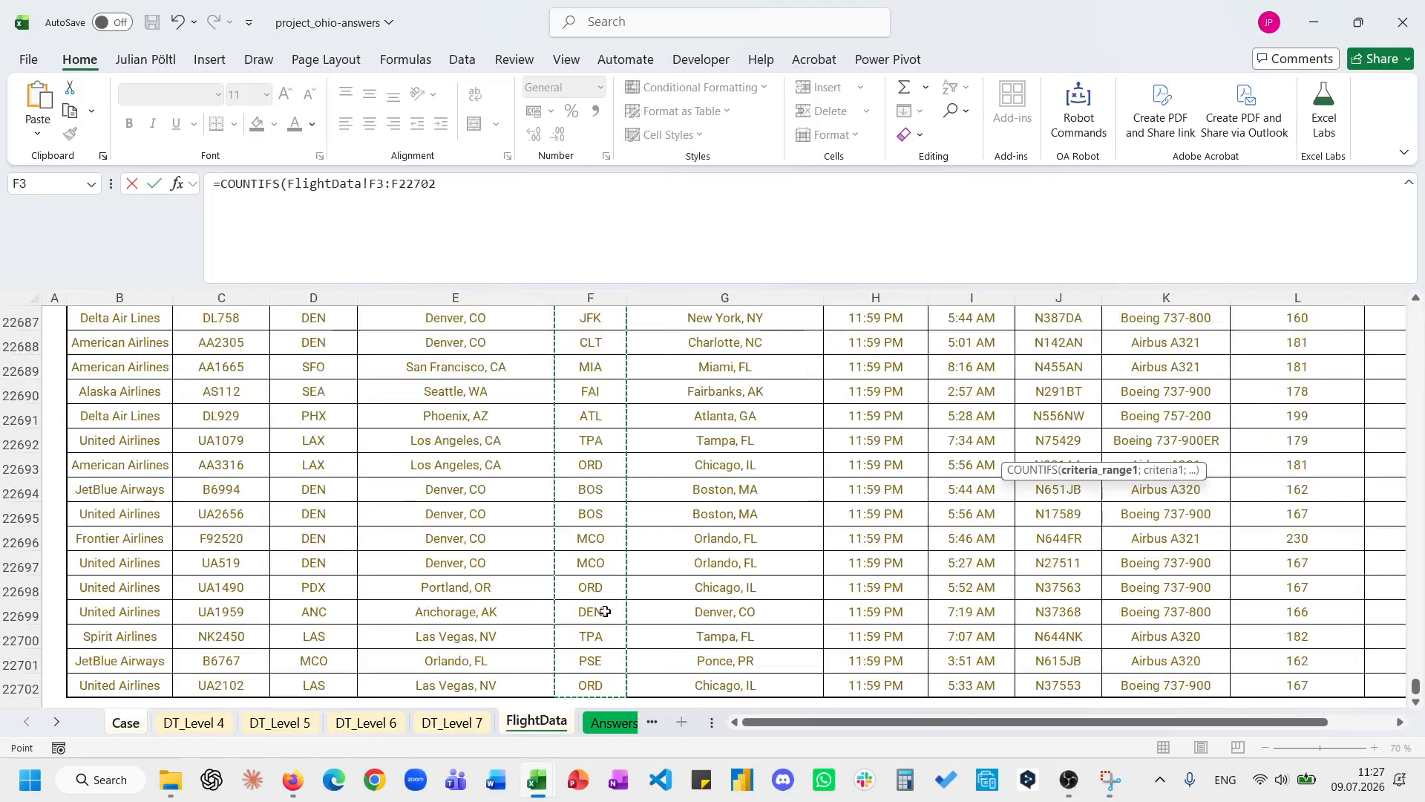
pyautogui.write(';')
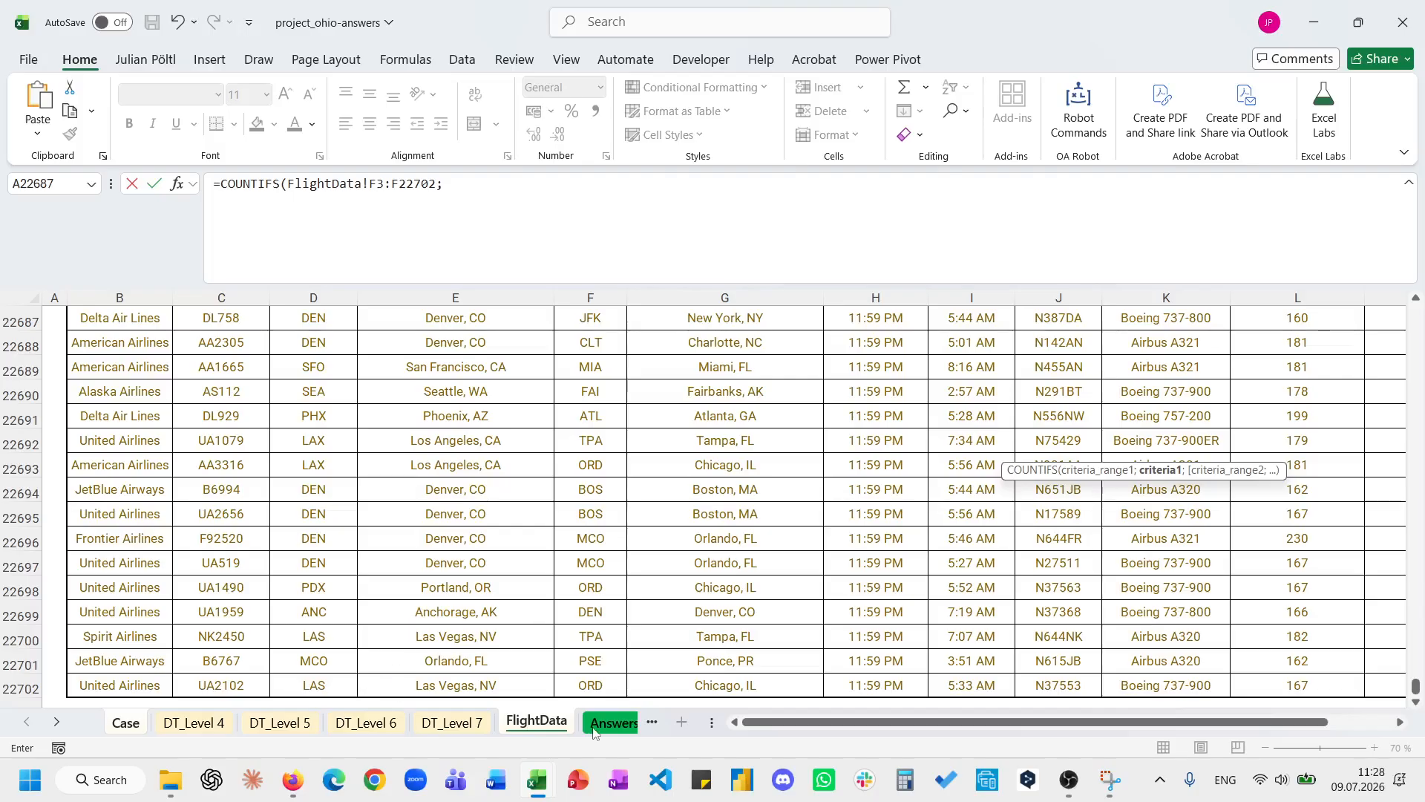
# Set the spilled airport list P18# on the Case sheet as the criteria and complete the arrival count formula.
pyautogui.click(549, 724)
pyautogui.click(123, 722)
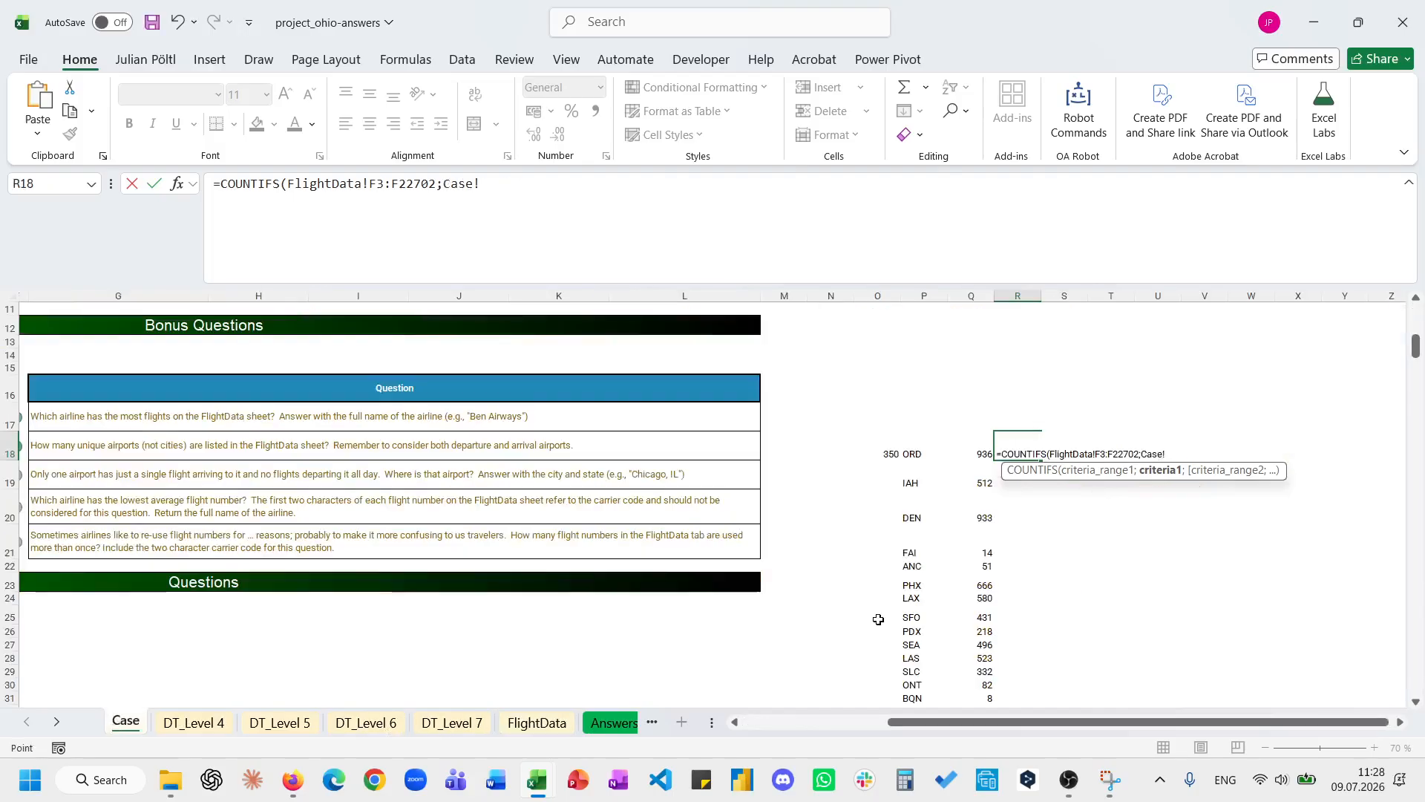
pyautogui.click(907, 448)
pyautogui.hotkey('ctrl', 'shift', 'Down')
pyautogui.press('Return')
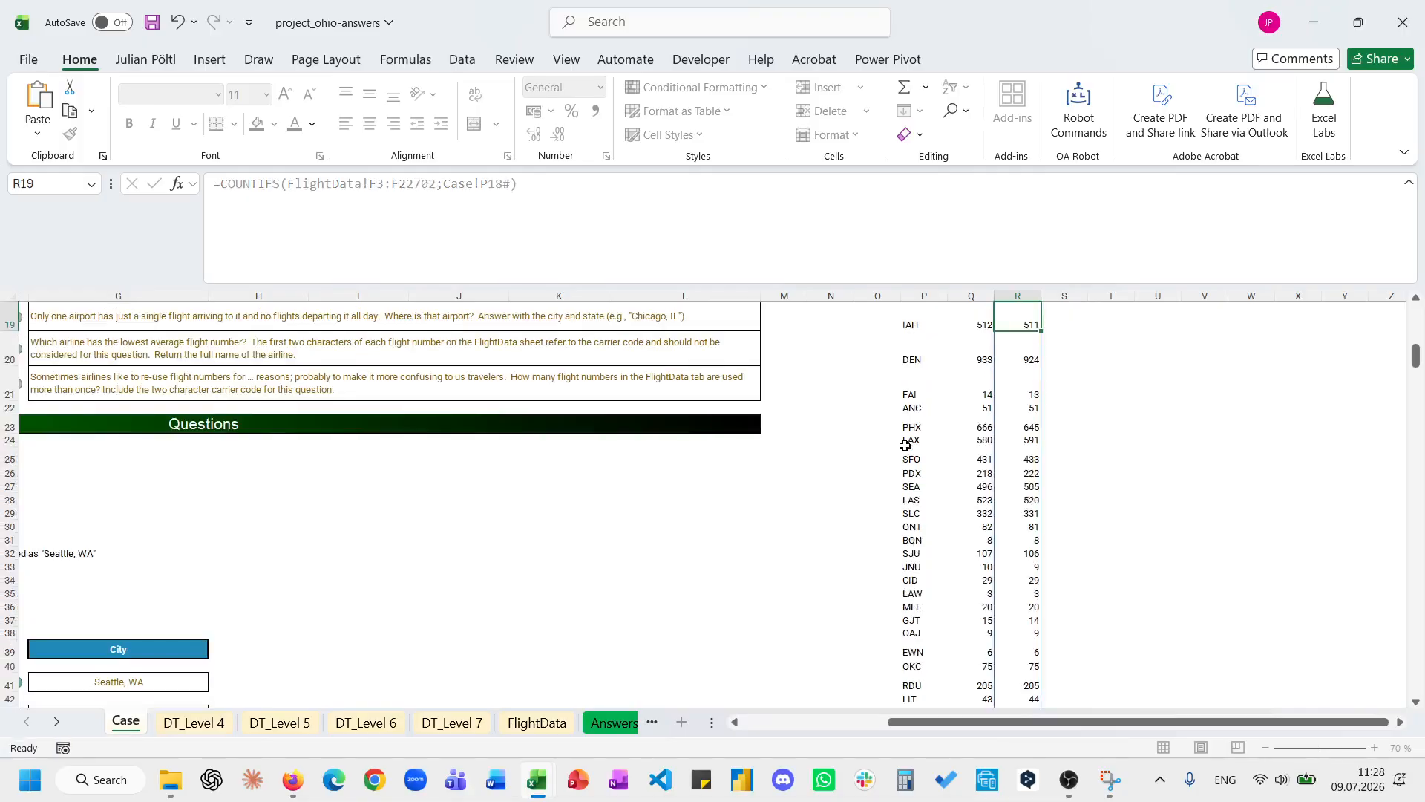
# Label the departure count column "De" in Q17 and the arrival count column "Ar" in R17.
pyautogui.press('Up')
pyautogui.press('Up')
pyautogui.press('Down')
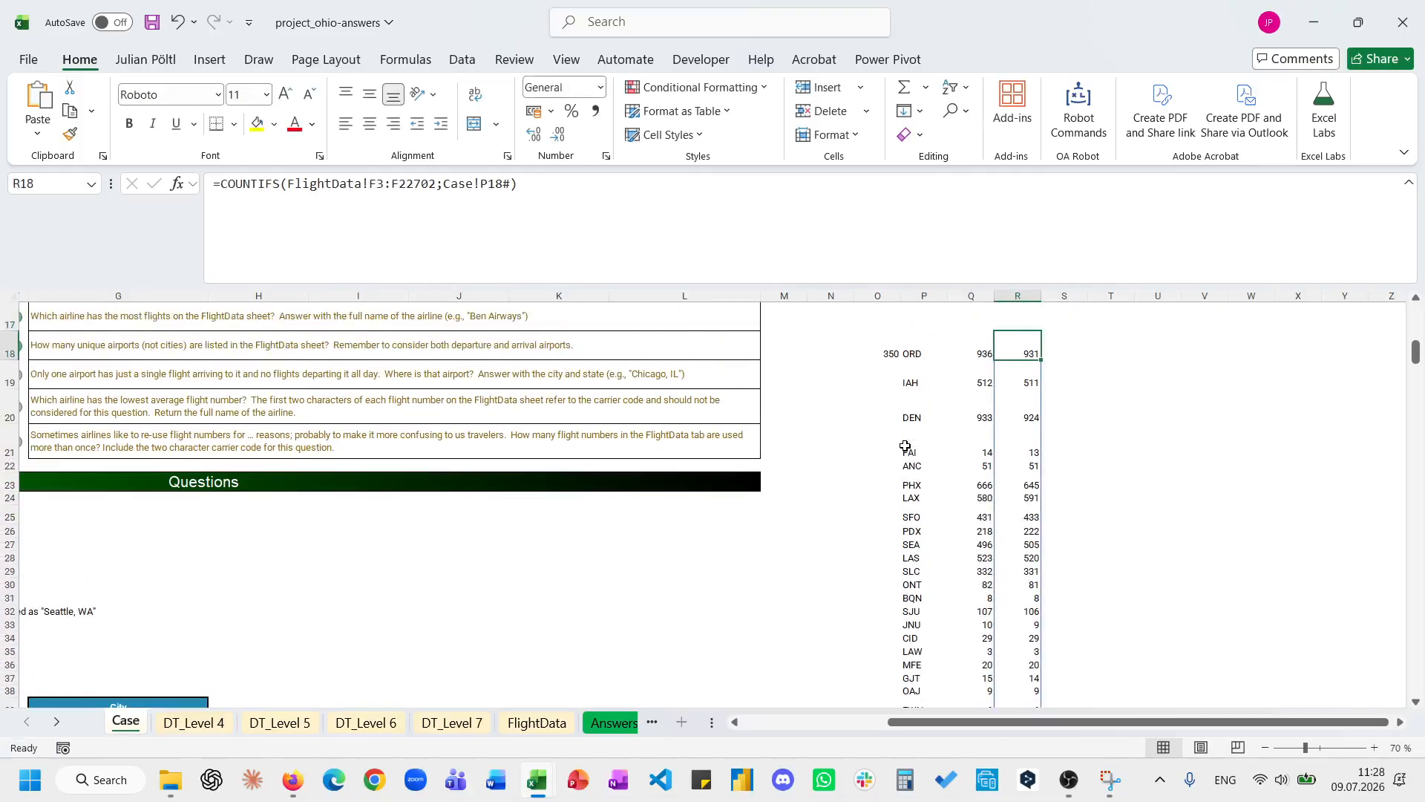
pyautogui.hscroll(-1, 905, 446)
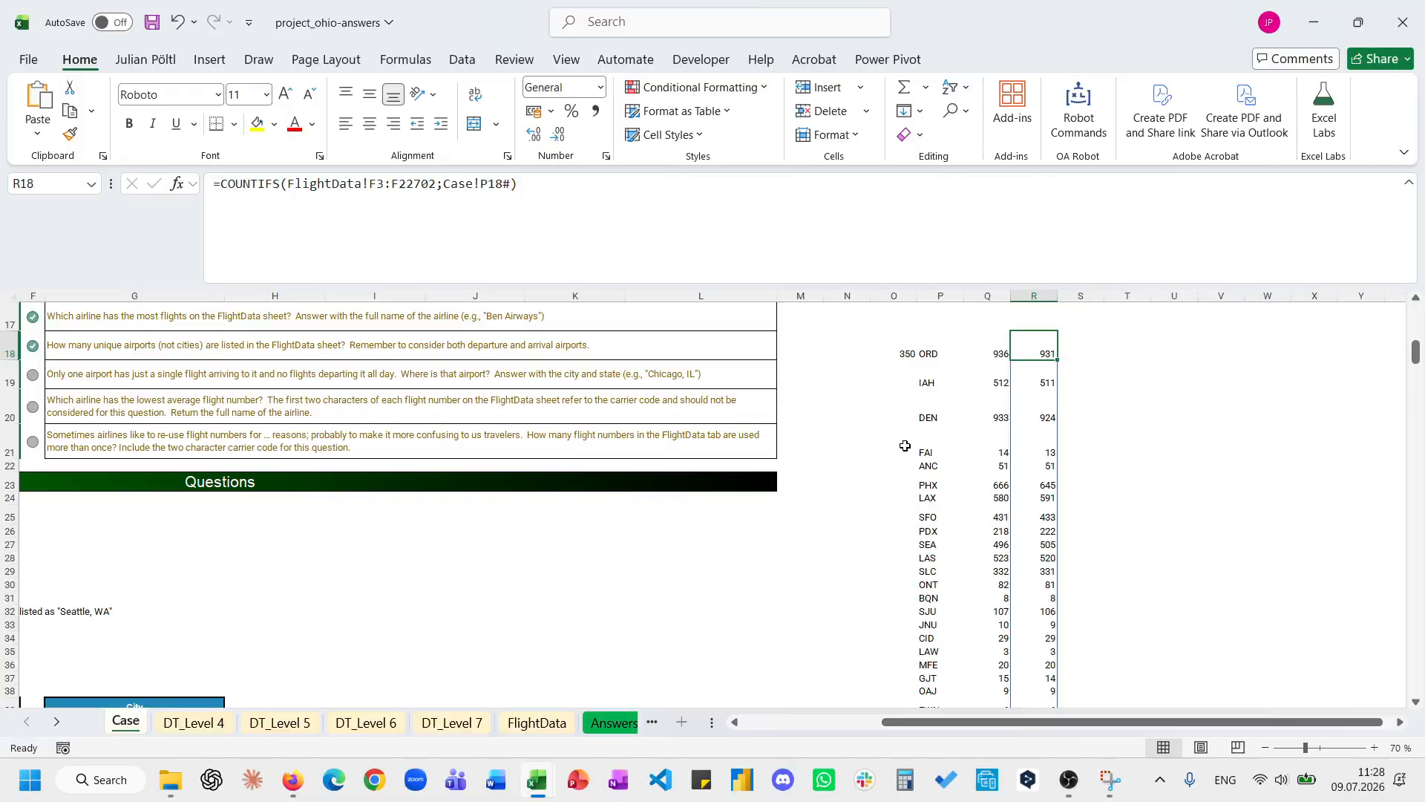
pyautogui.click(1004, 319)
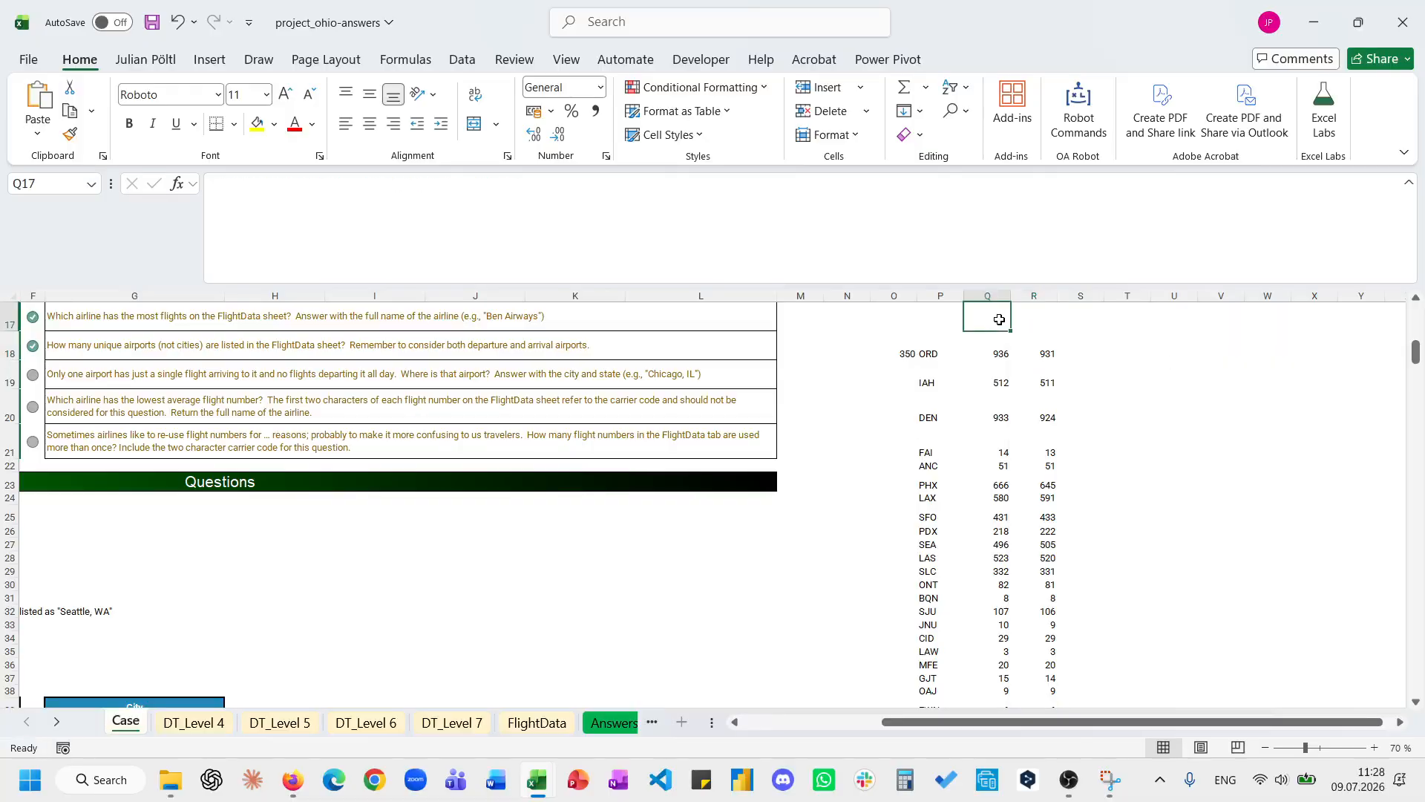
pyautogui.write('De')
pyautogui.press('Tab')
pyautogui.write('Ar')
pyautogui.press('Tab')
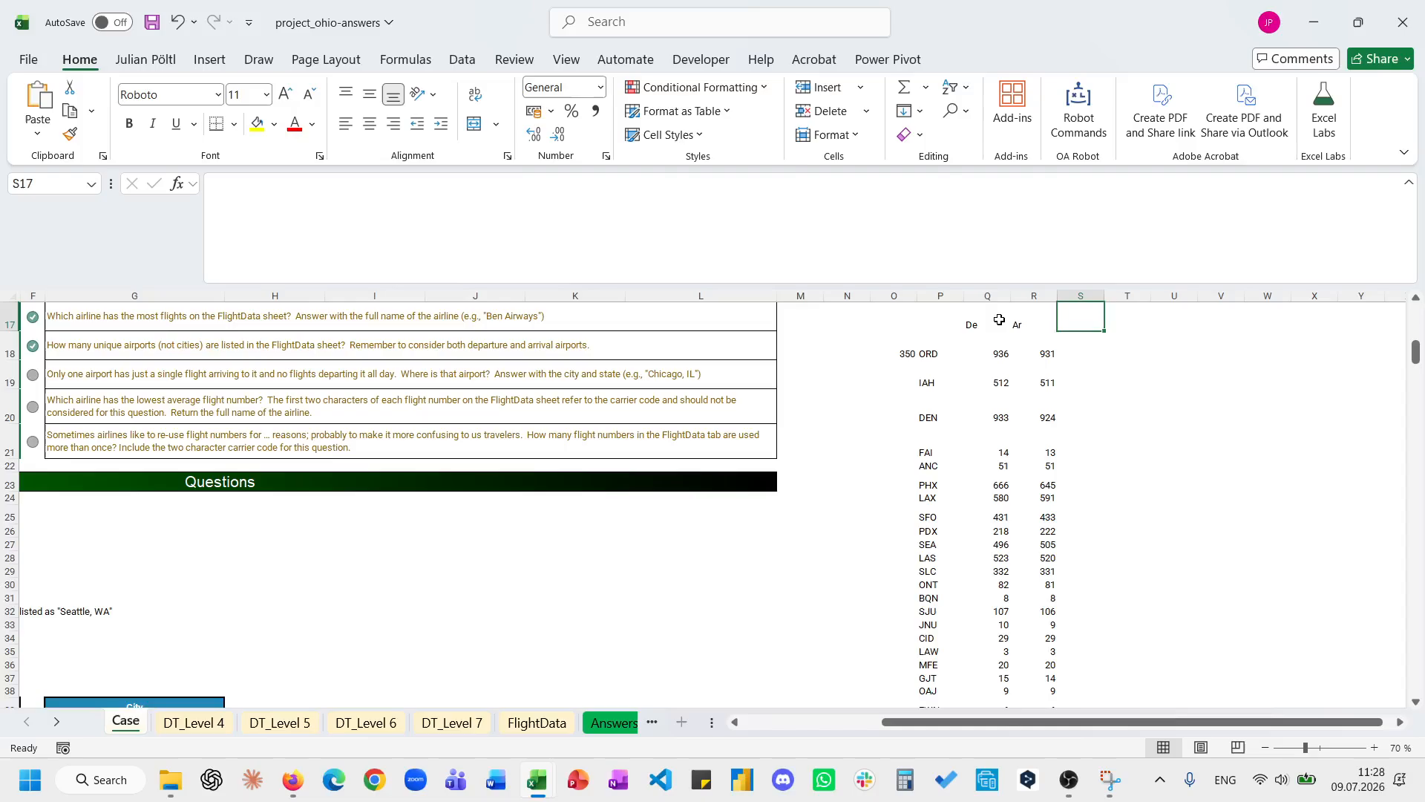
# Begin a FILTER formula in S18 with the airport list P18# as the array to return.
pyautogui.press('Down')
pyautogui.write('=FILTER(')
pyautogui.press('Left')
pyautogui.press('Left')
pyautogui.press('Left')
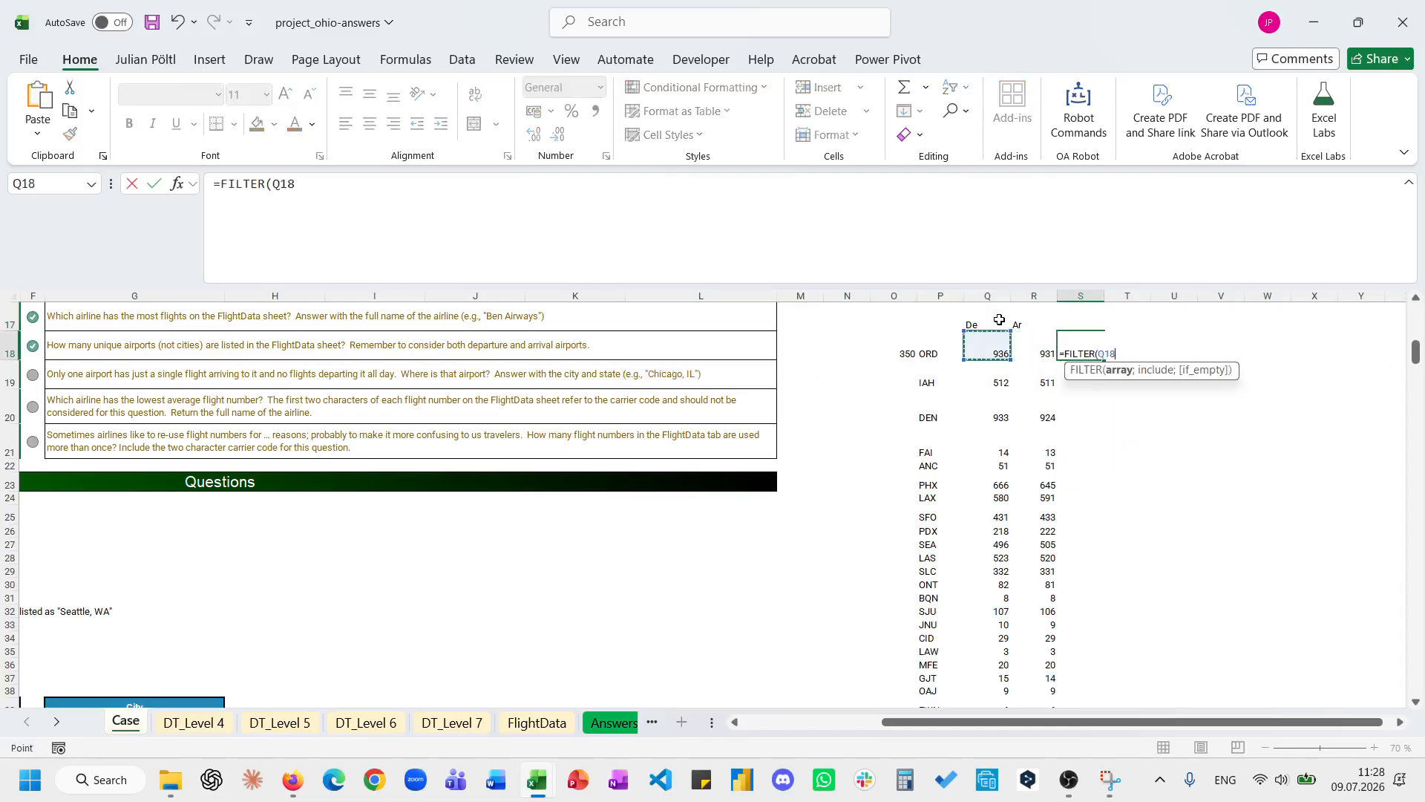
pyautogui.hotkey('ctrl', 'shift', 'Down')
pyautogui.write(';')
pyautogui.press('Left')
pyautogui.press('BackSpace')
pyautogui.press('BackSpace')
pyautogui.press('BackSpace')
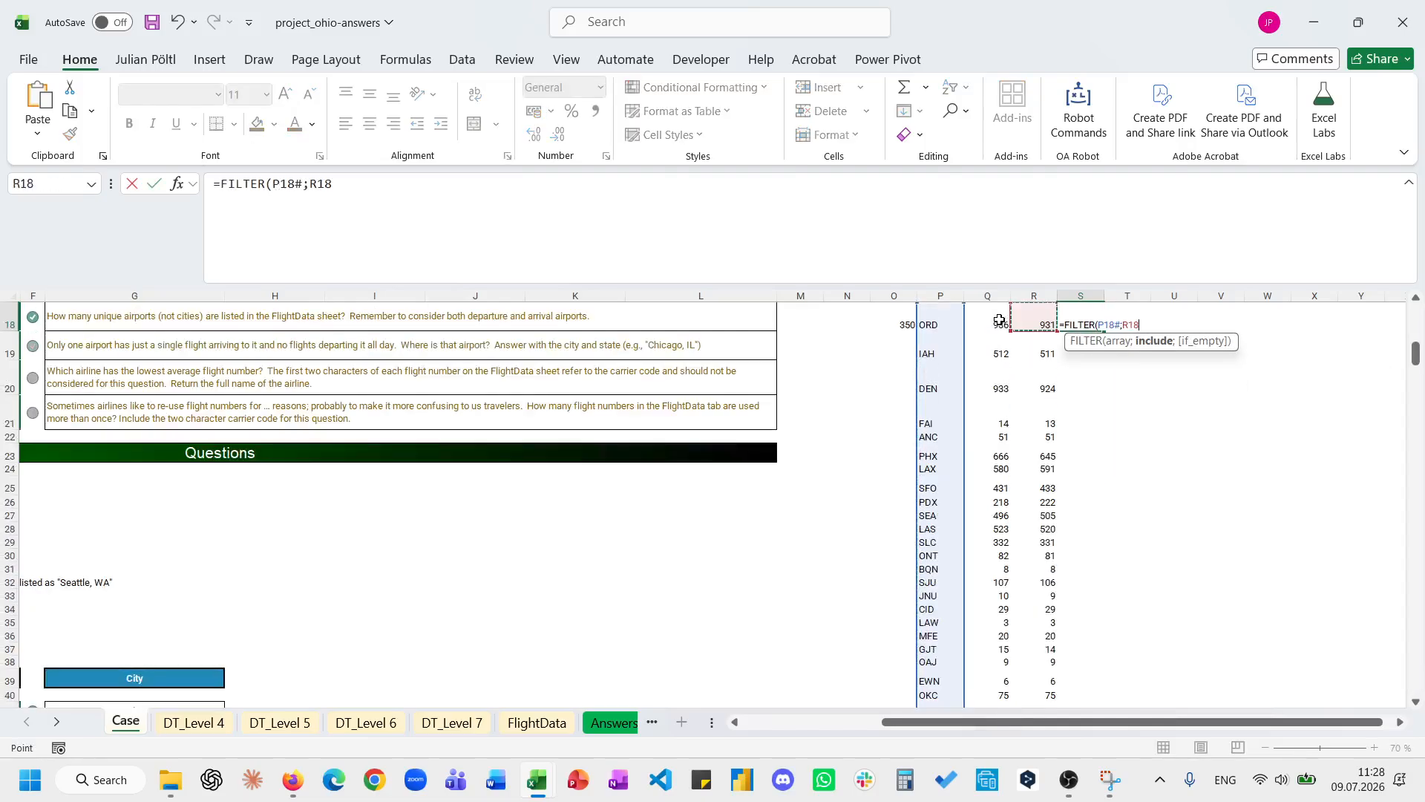
# Complete the FILTER formula in S18 to keep airports where departures Q18# equal 0 and arrivals R18# equal 1.
pyautogui.write('(')
pyautogui.press('Left')
pyautogui.press('Left')
pyautogui.hotkey('ctrl', 'shift', 'Down')
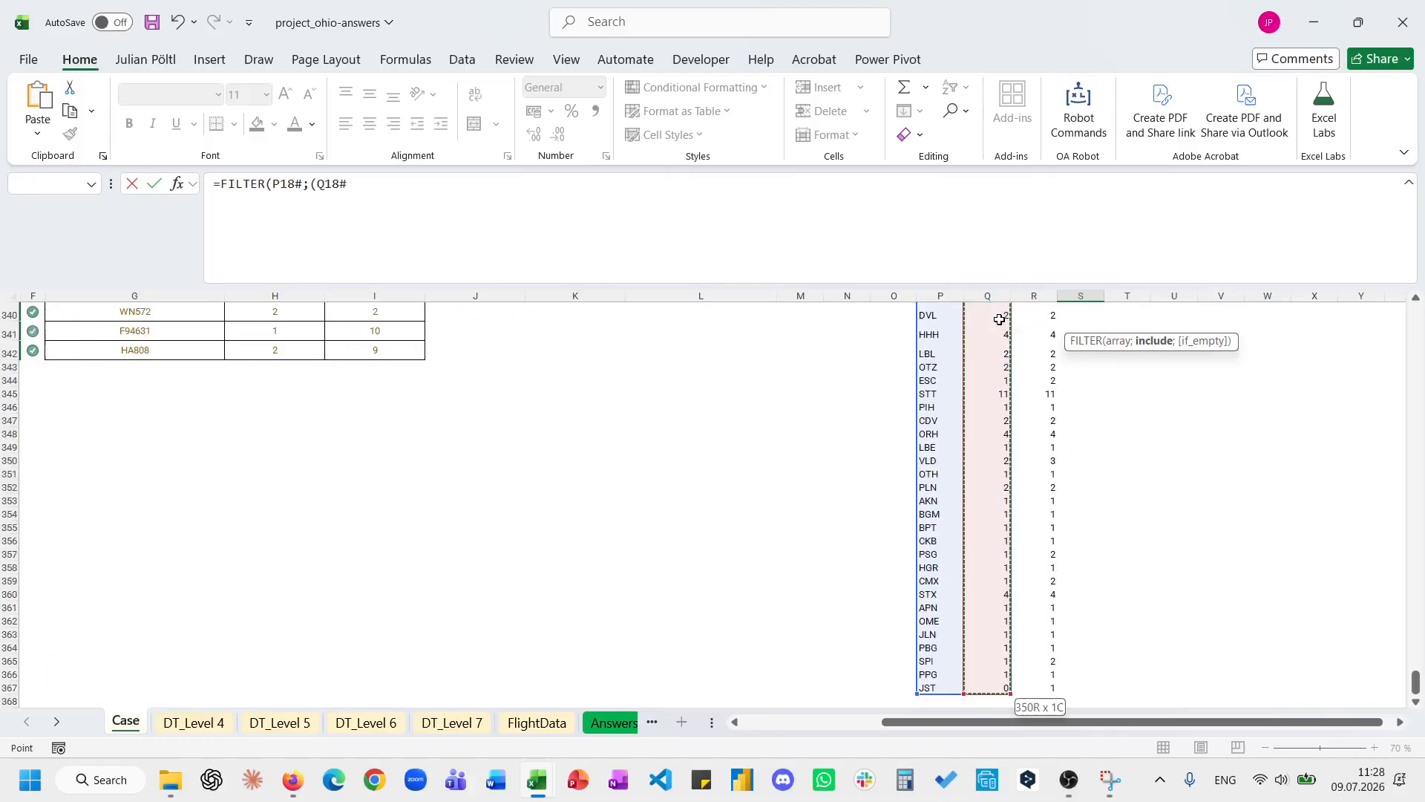
pyautogui.write('=')
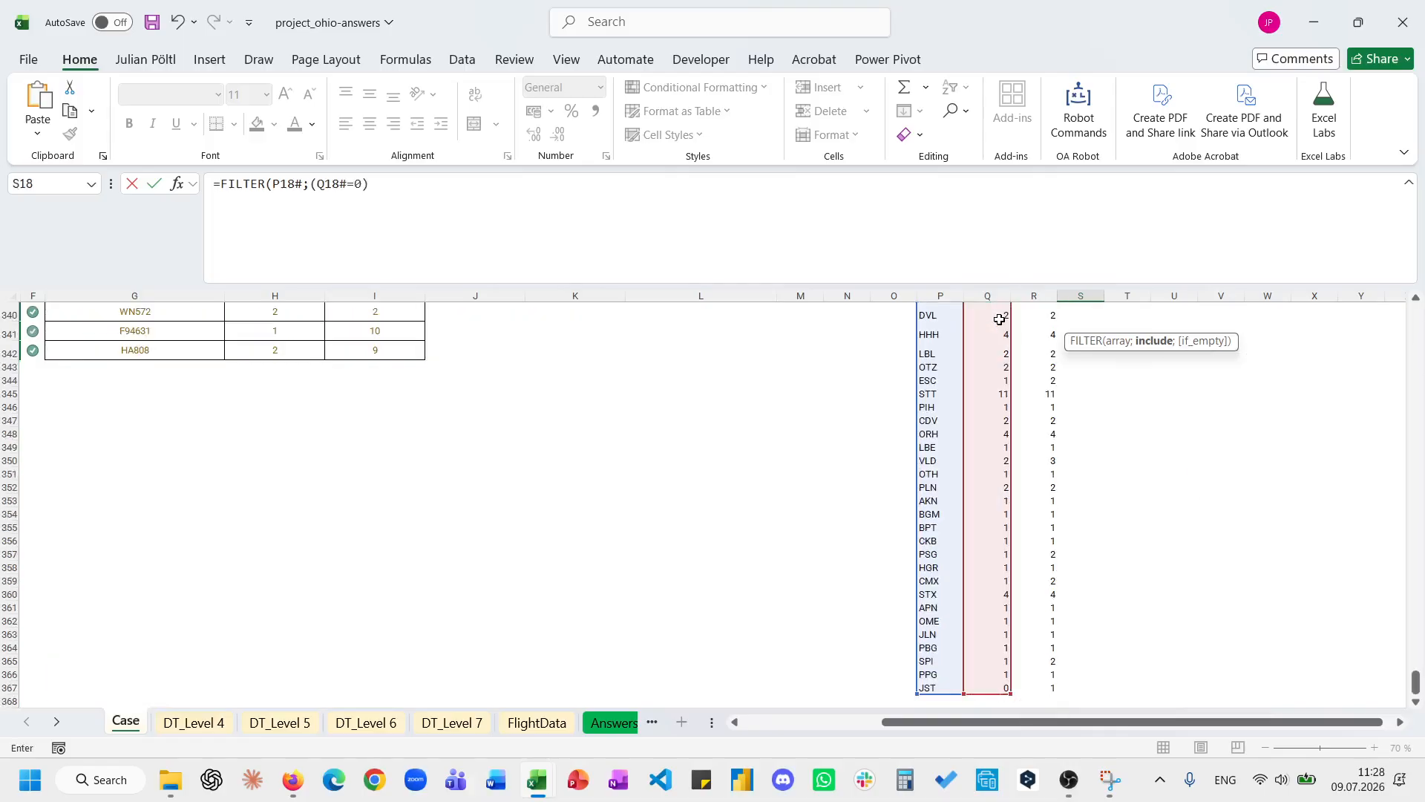
pyautogui.write('0)*(')
pyautogui.press('Left')
pyautogui.hotkey('ctrl', 'shift', 'Down')
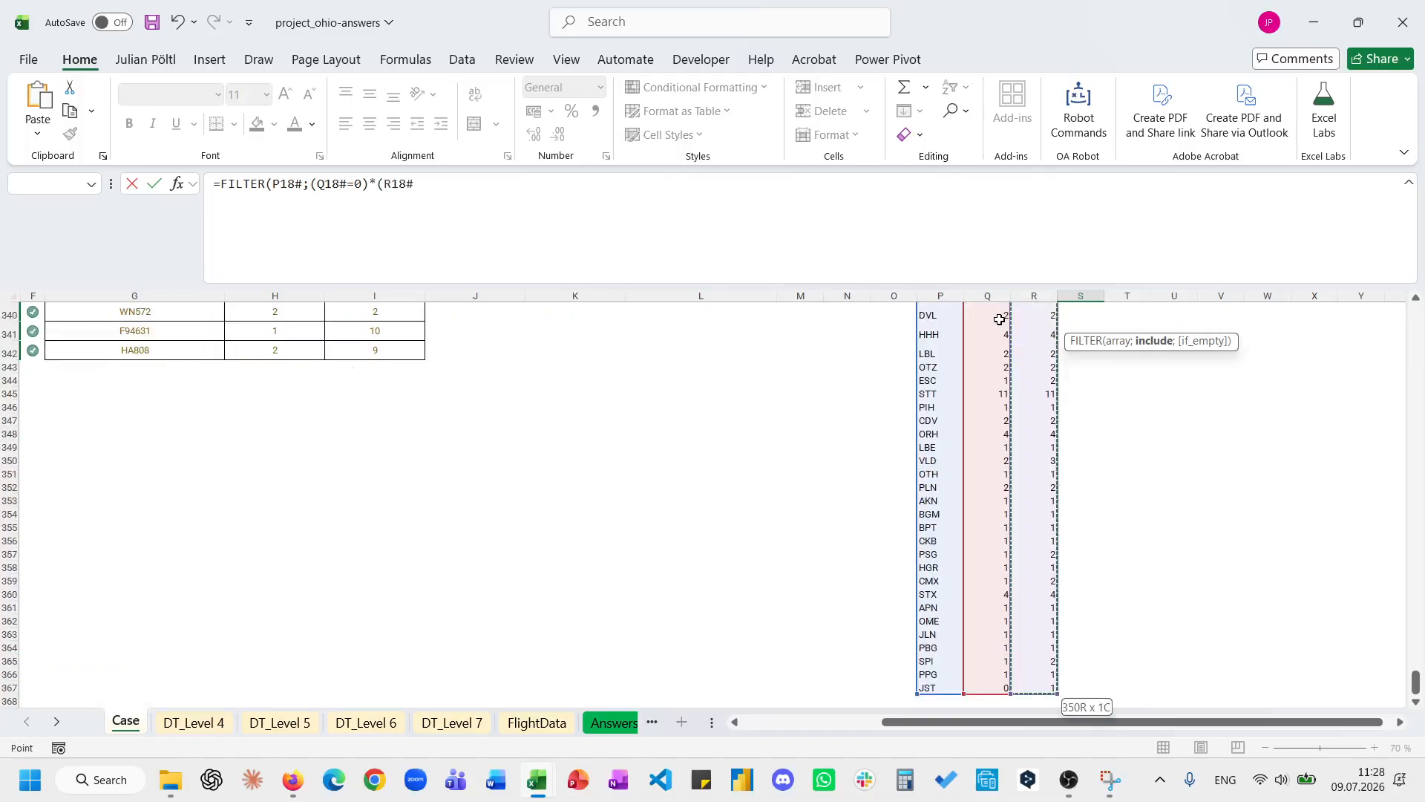
pyautogui.write('=1))')
pyautogui.hotkey('ctrl', 'Return')
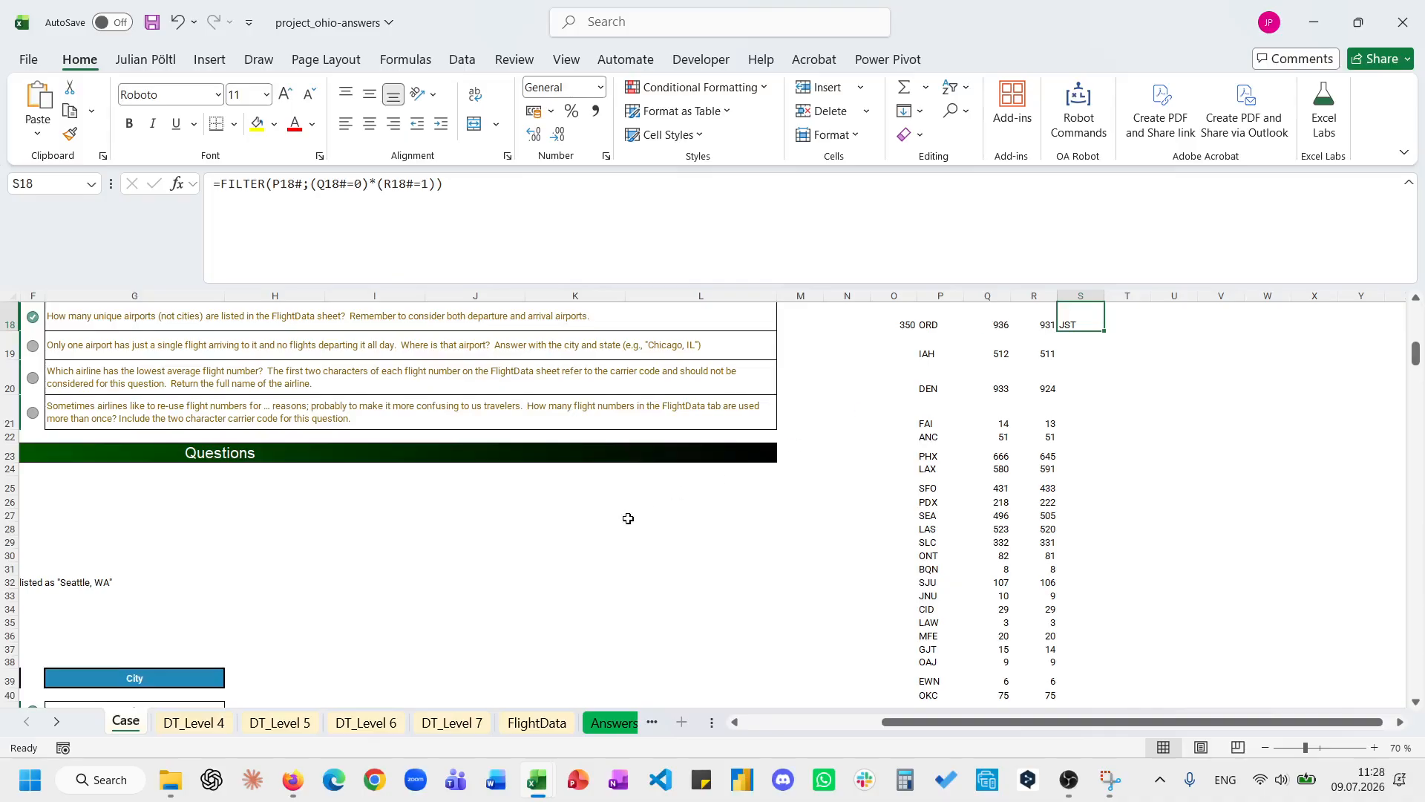
# Find the airport code JST on the FlightData sheet.
pyautogui.click(534, 729)
pyautogui.hotkey('ctrl', 'f')
pyautogui.write('jst')
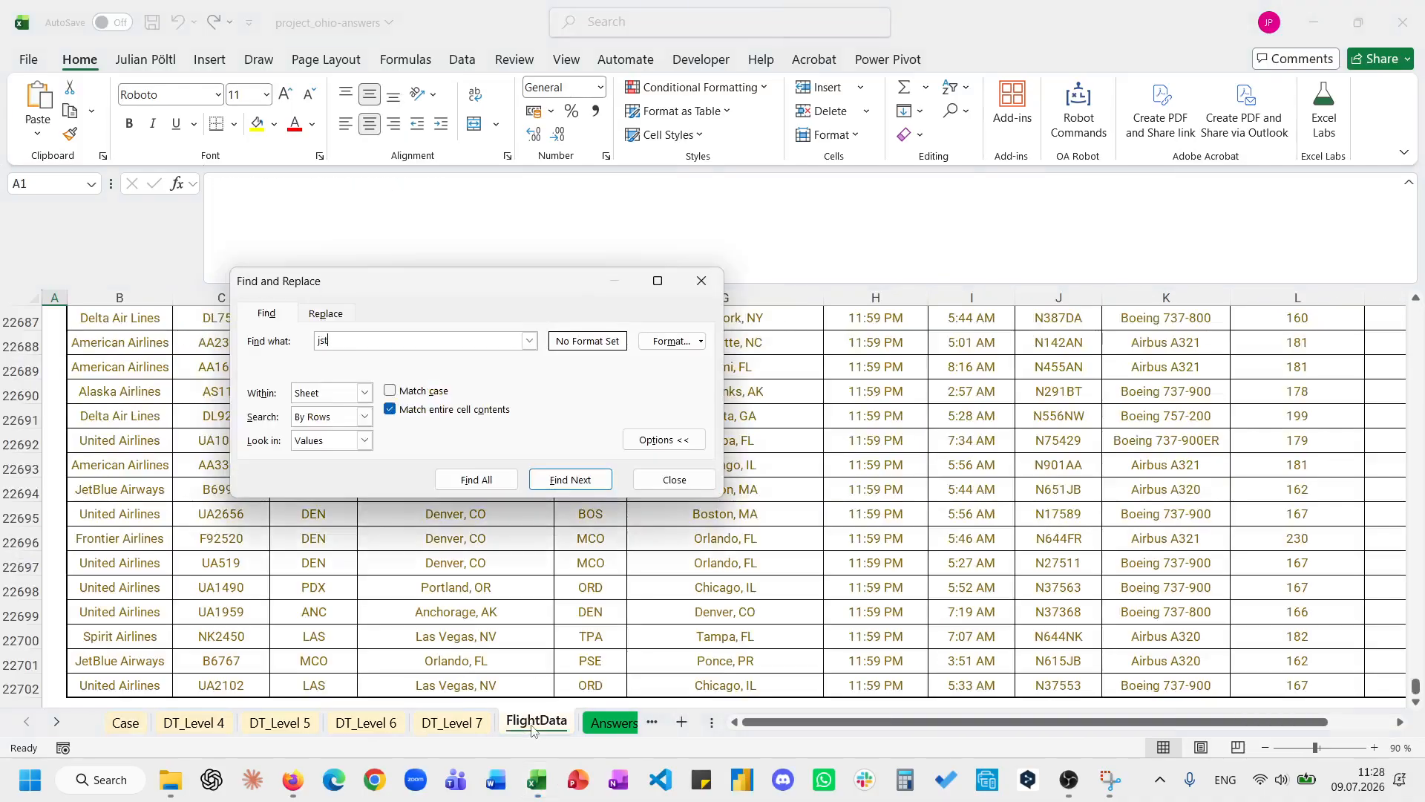
pyautogui.press('Return')
pyautogui.press('Escape')
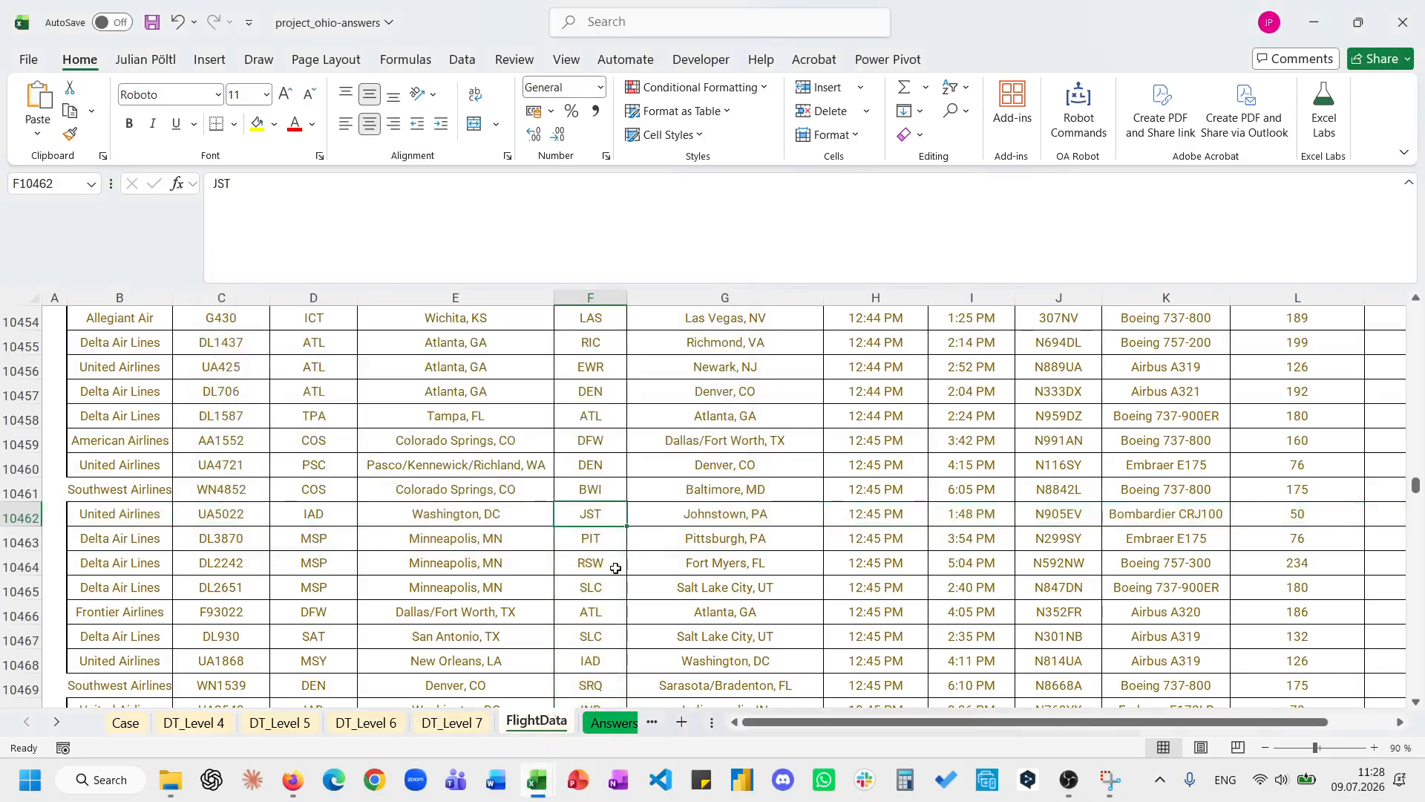
# Copy the arrival city "Johnstown, PA" from G10462 on FlightData into answer cell E19 on the Case sheet.
pyautogui.click(689, 514)
pyautogui.tripleClick(499, 210)
pyautogui.hotkey('ctrl', 'c')
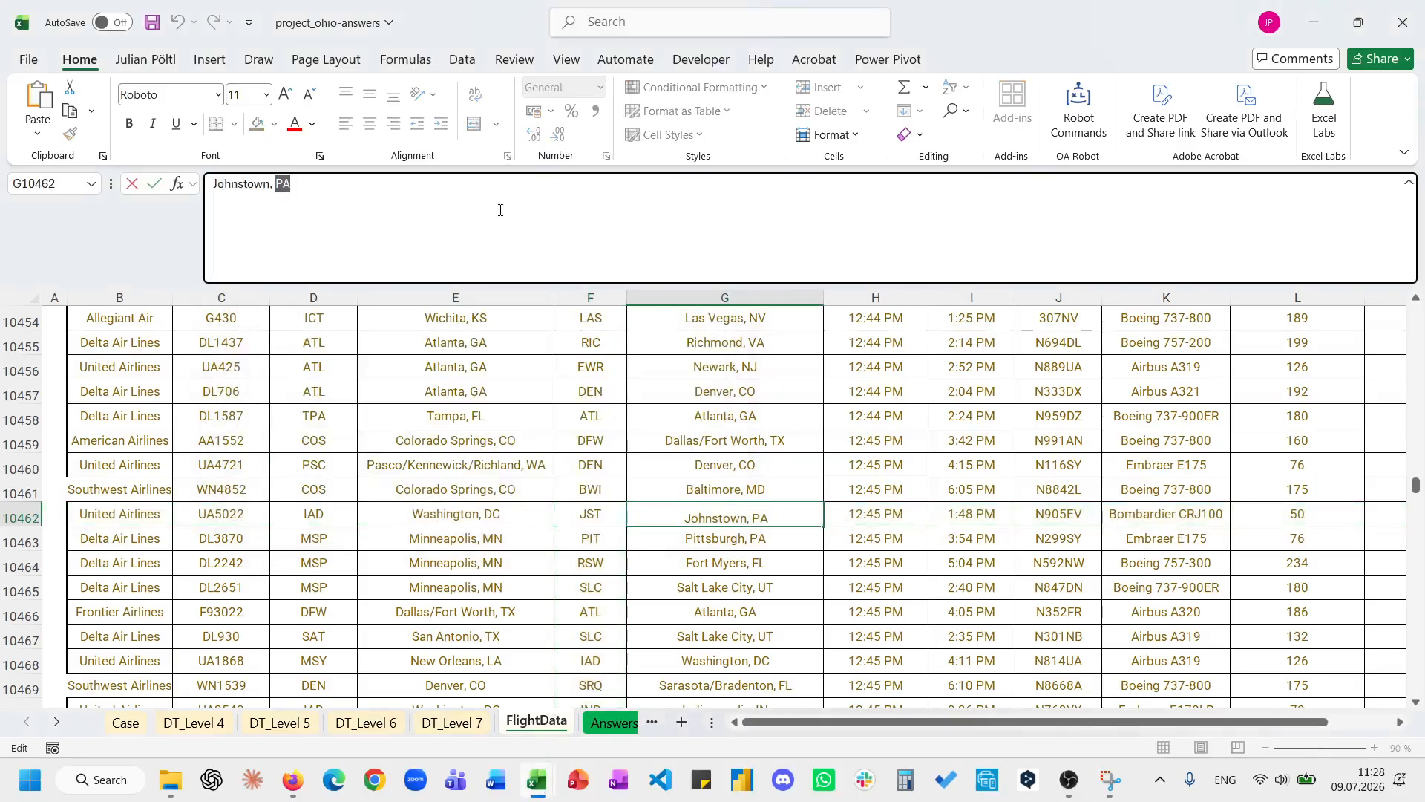
pyautogui.press('Escape')
pyautogui.click(126, 723)
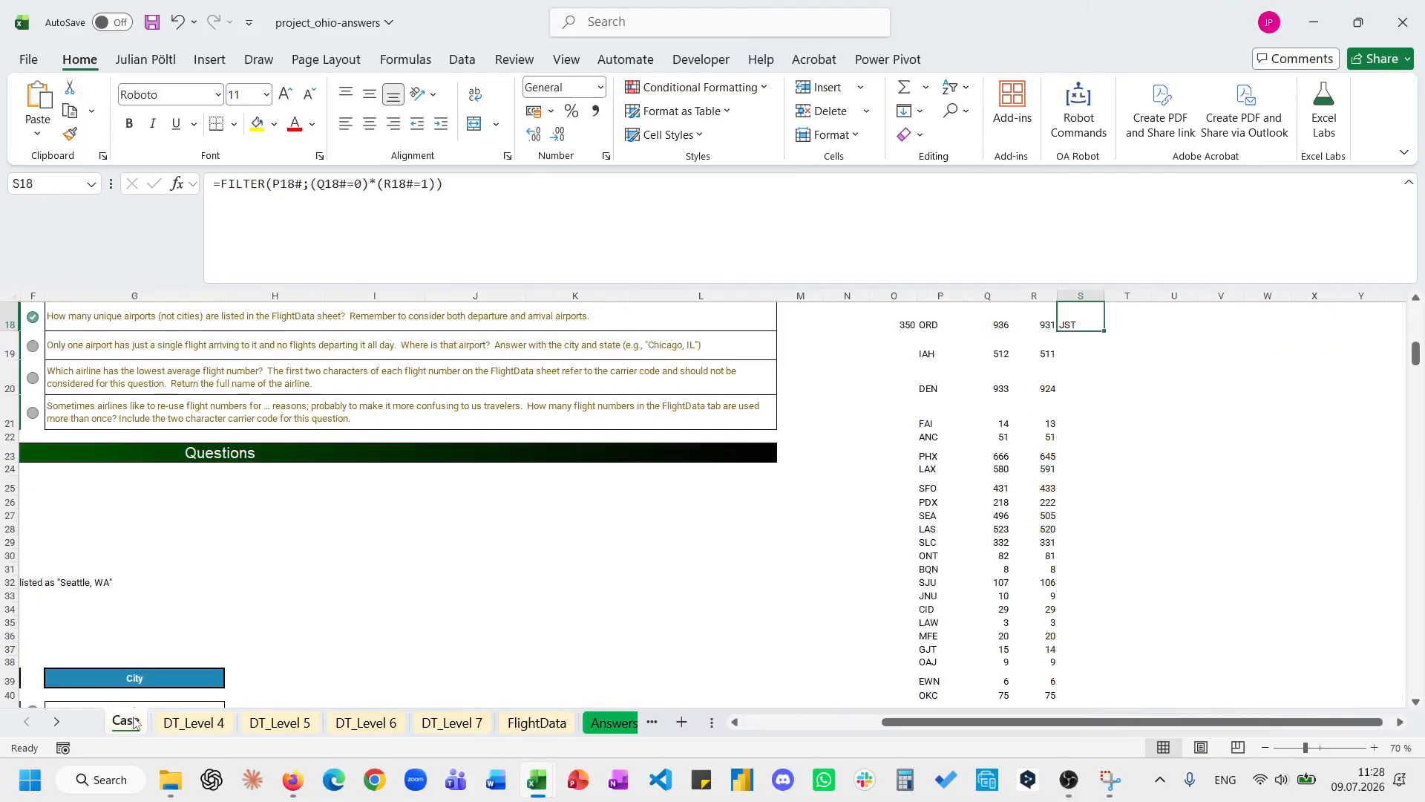
pyautogui.click(211, 378)
pyautogui.hotkey('ctrl', 'v')
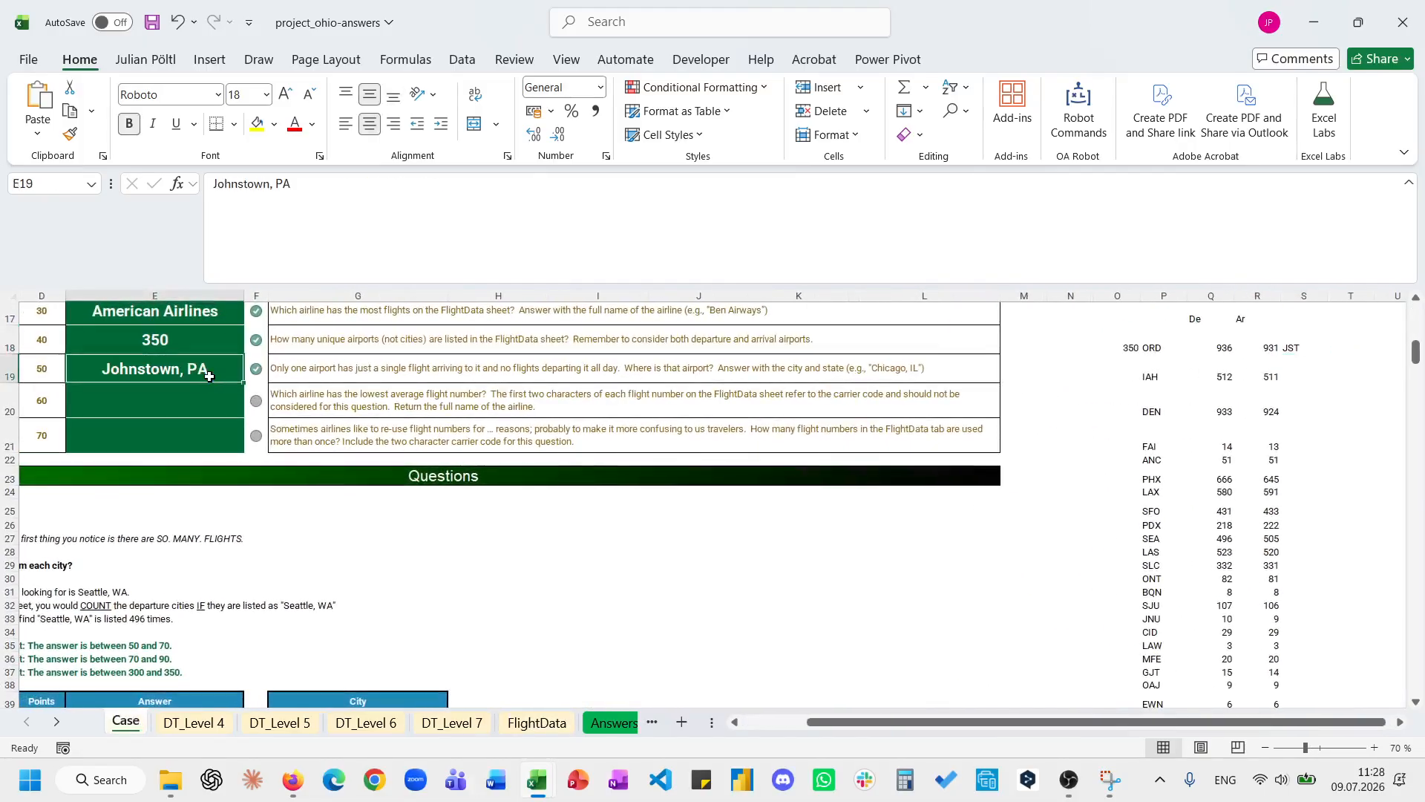
# For the lowest average flight number question, insert a column before From (code) on FlightData and title it "FN" in D2.
pyautogui.click(357, 407)
pyautogui.scroll(1, 358, 407)
pyautogui.hscroll(-1, 358, 407)
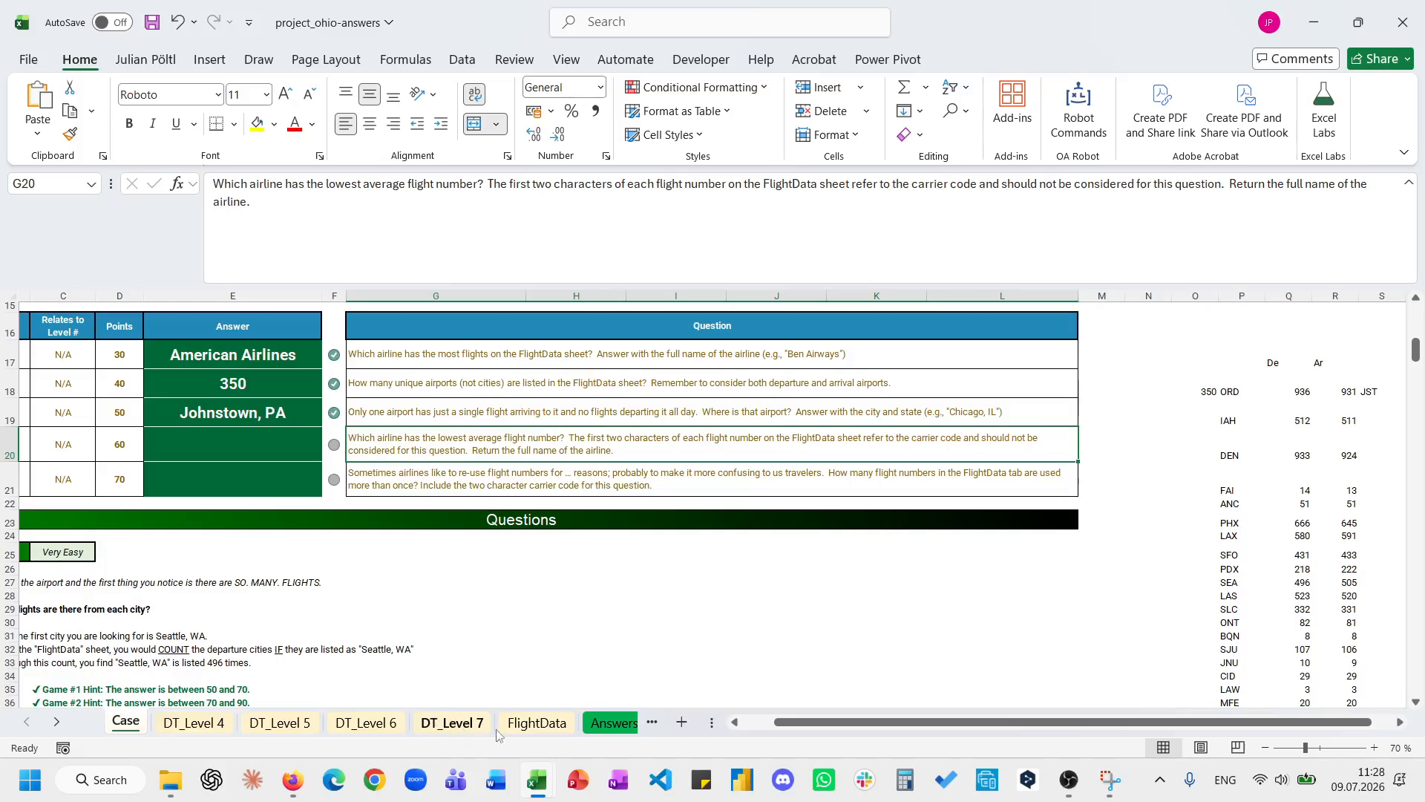
pyautogui.click(534, 724)
pyautogui.click(295, 296)
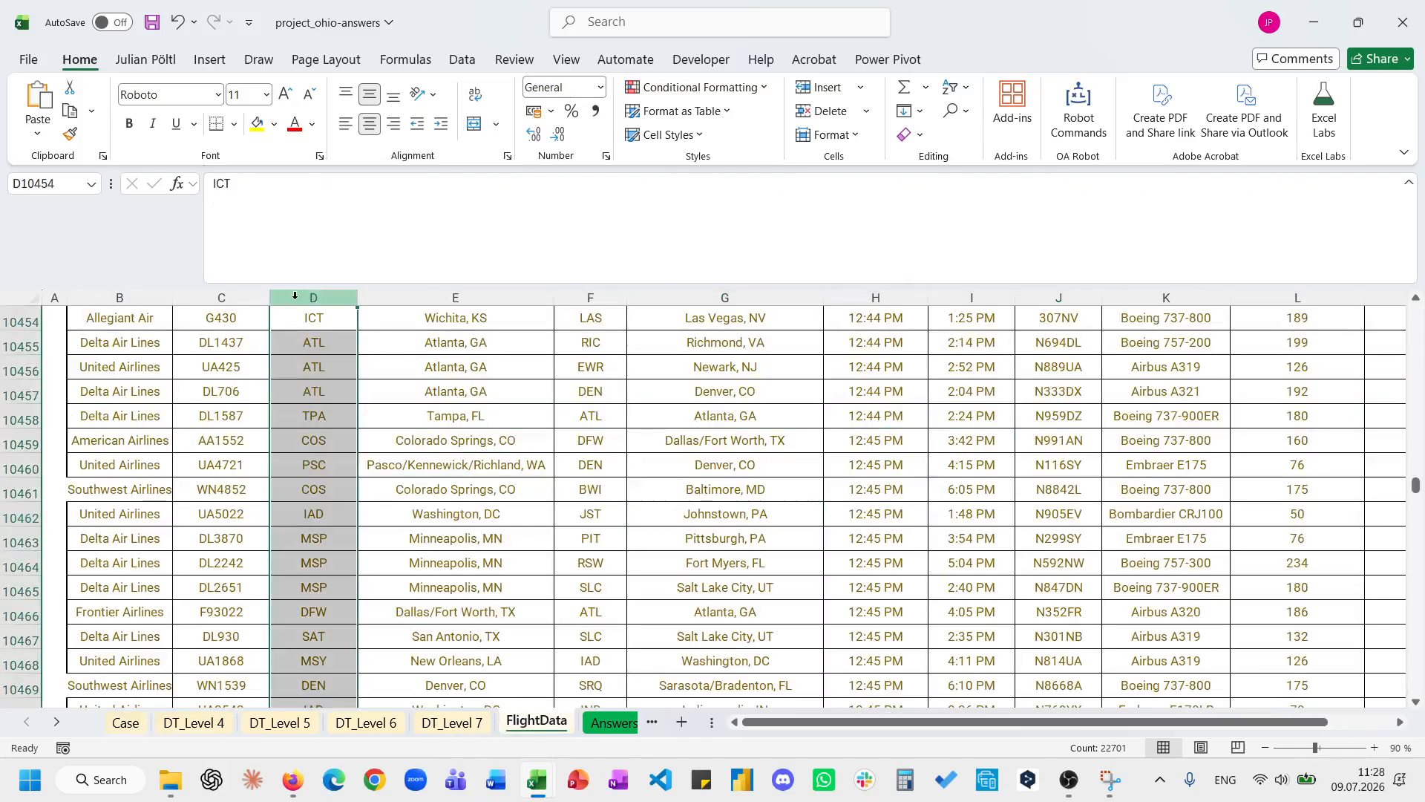
pyautogui.hotkey('ctrl', '+')
pyautogui.hotkey('ctrl', 'Up')
pyautogui.press('Down')
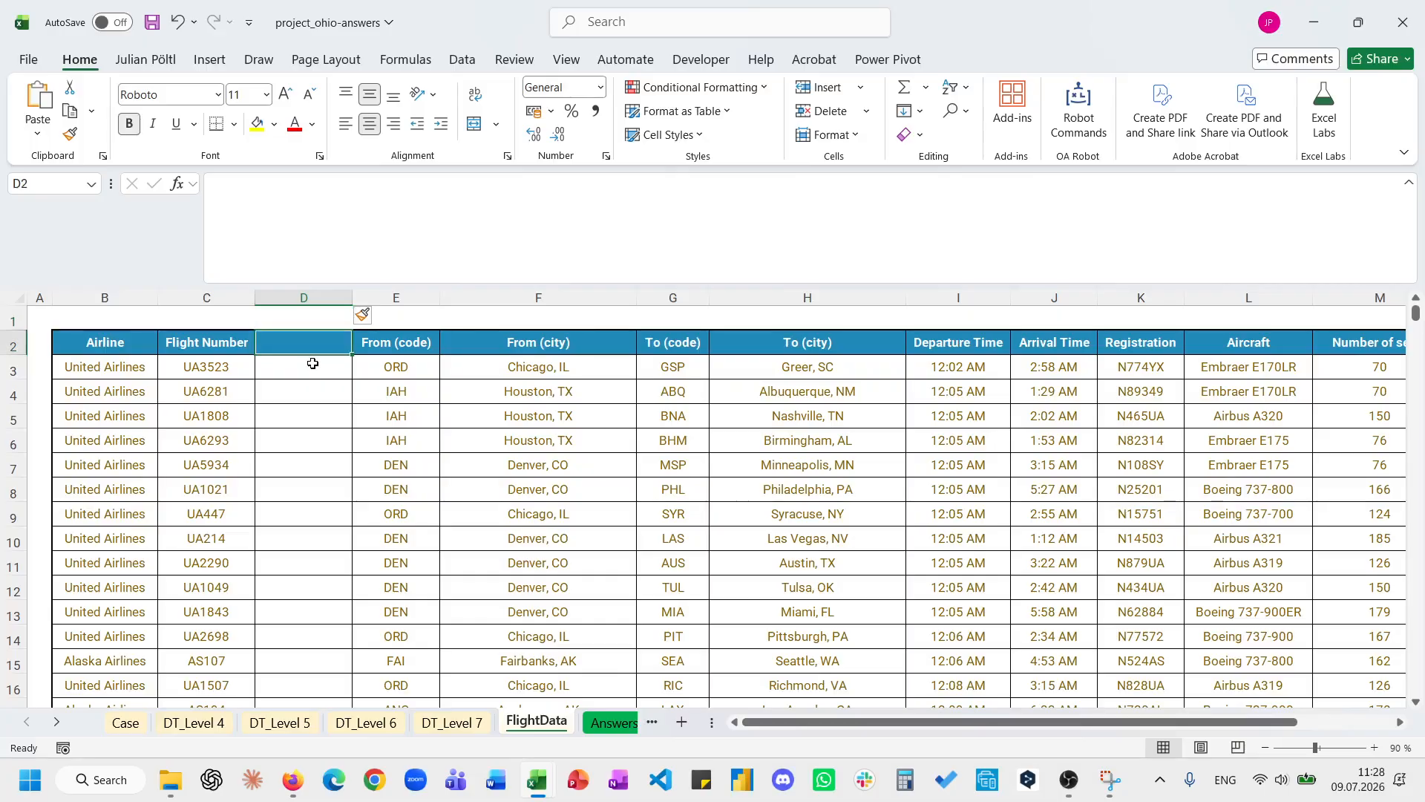
pyautogui.write('FN')
pyautogui.press('Return')
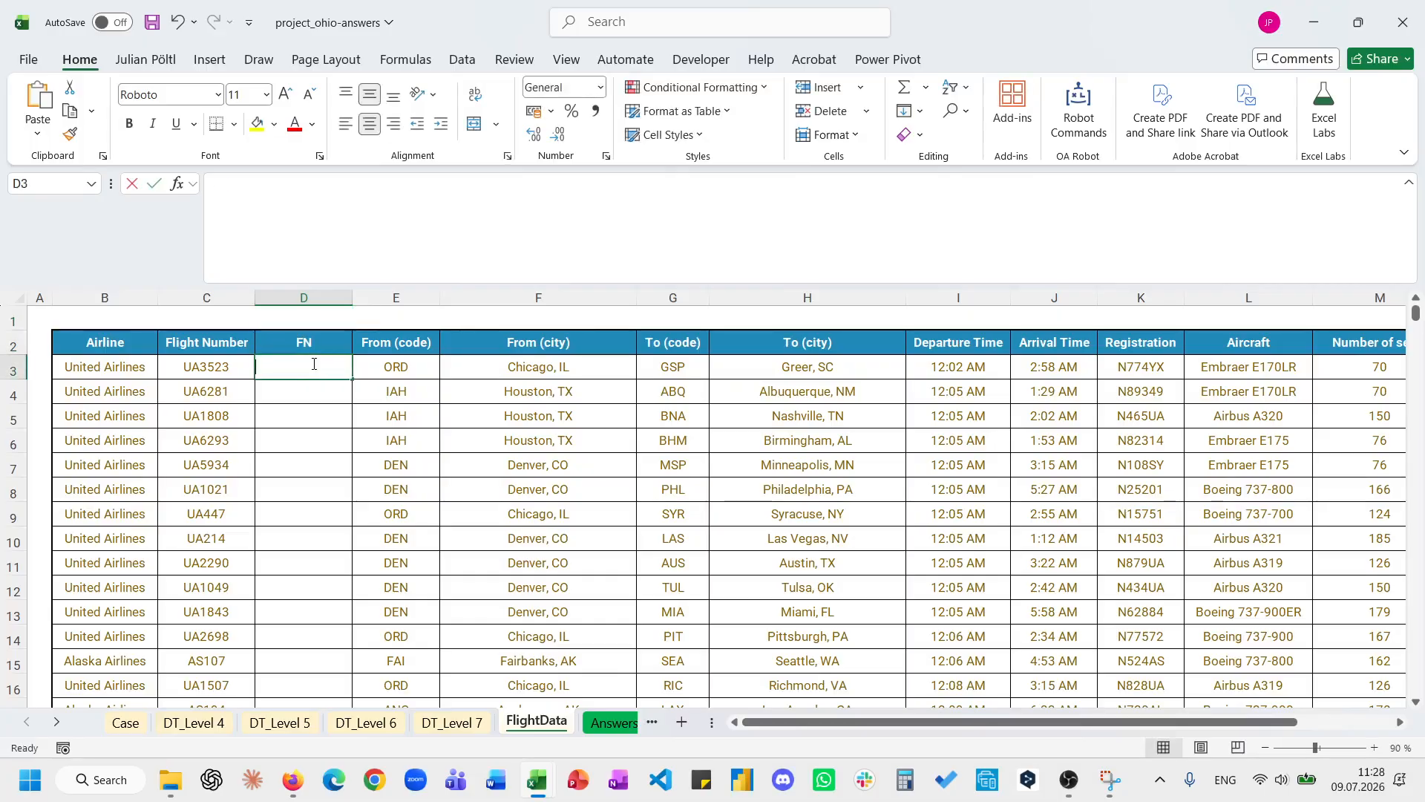
# Enter =RIGHT(C3;LEN(C3)-2) in D3 to strip the carrier code, and fill it down the FN column.
pyautogui.write('=')
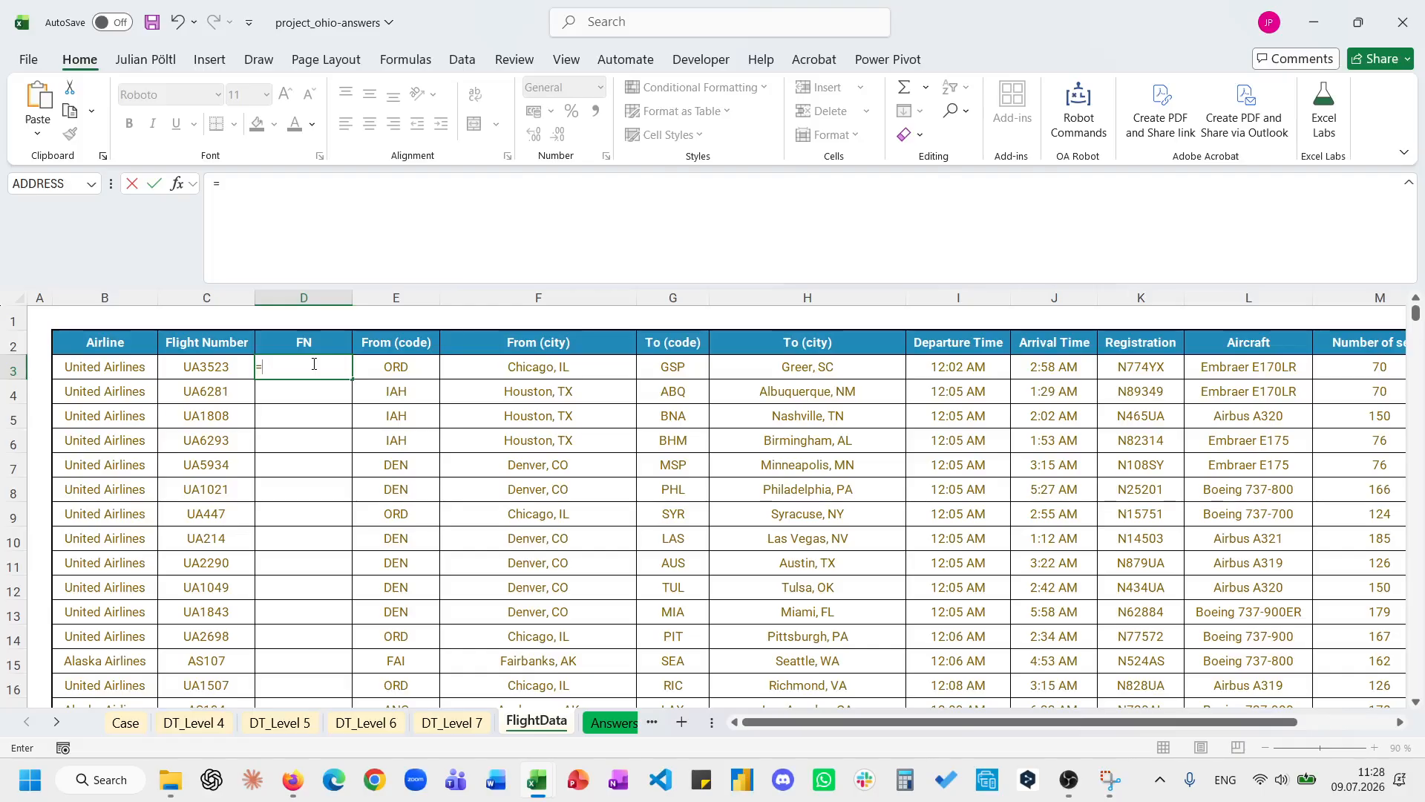
pyautogui.write('ri')
pyautogui.press('Tab')
pyautogui.press('Left')
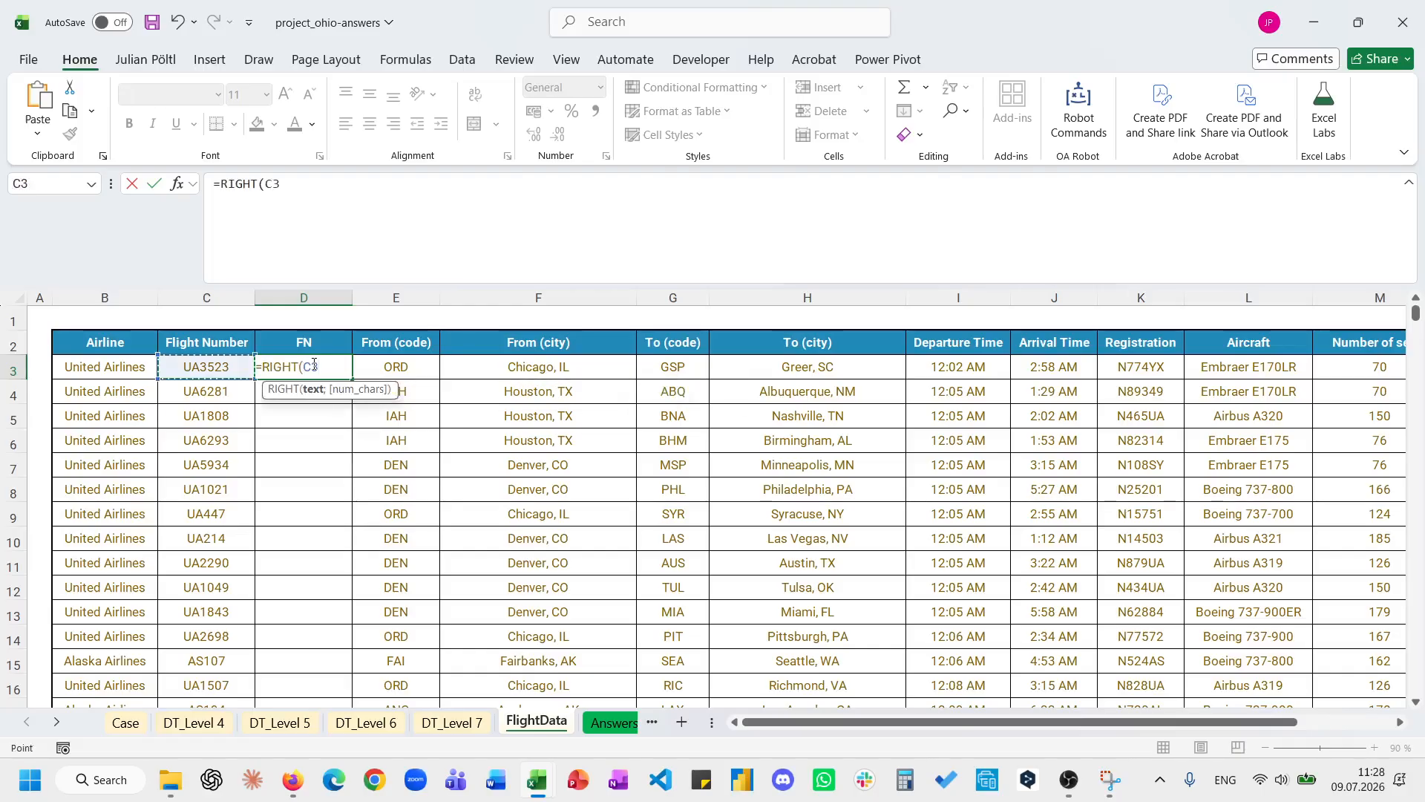
pyautogui.write(';le')
pyautogui.press('Tab')
pyautogui.write('C3')
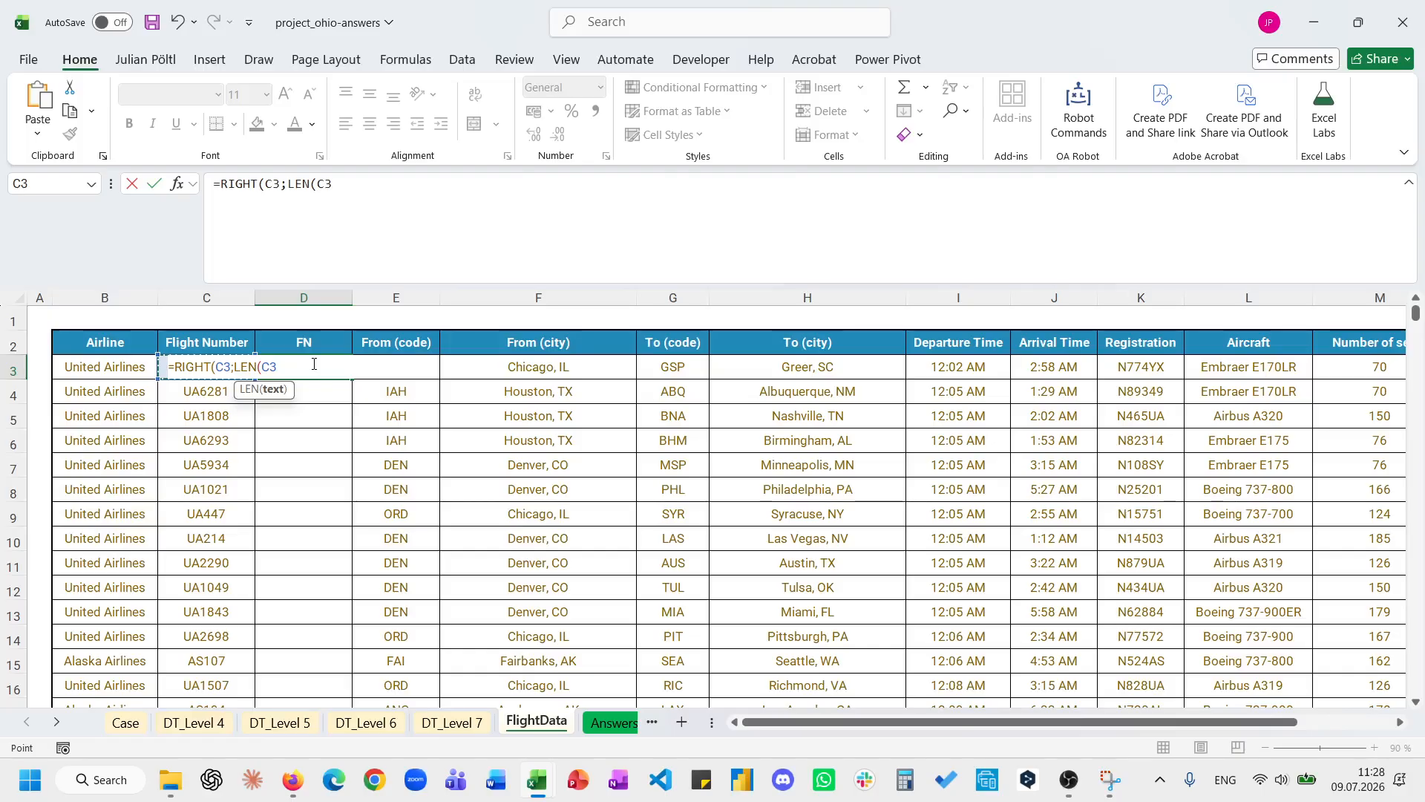
pyautogui.write(')-2)')
pyautogui.hotkey('ctrl', 'Return')
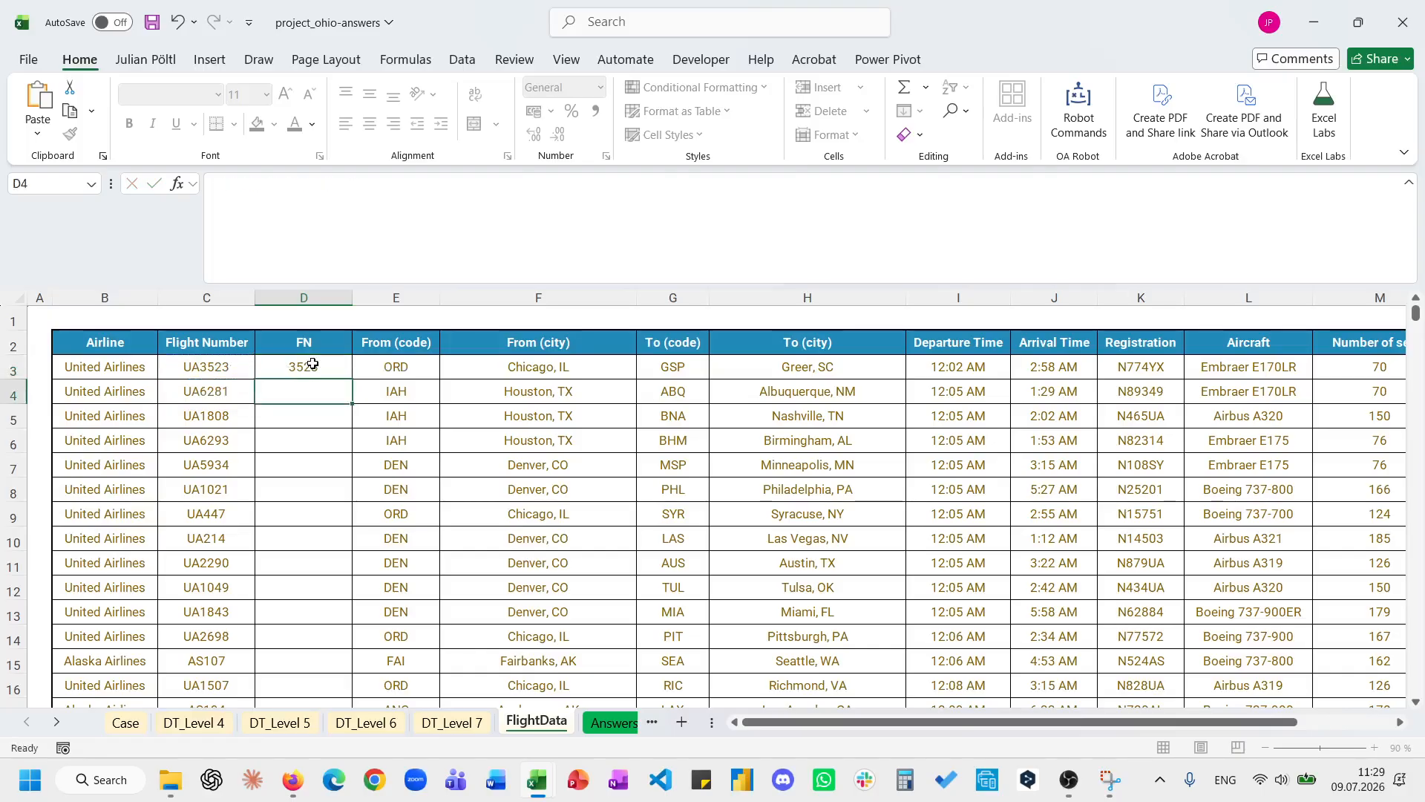
pyautogui.doubleClick(353, 380)
pyautogui.click(303, 365)
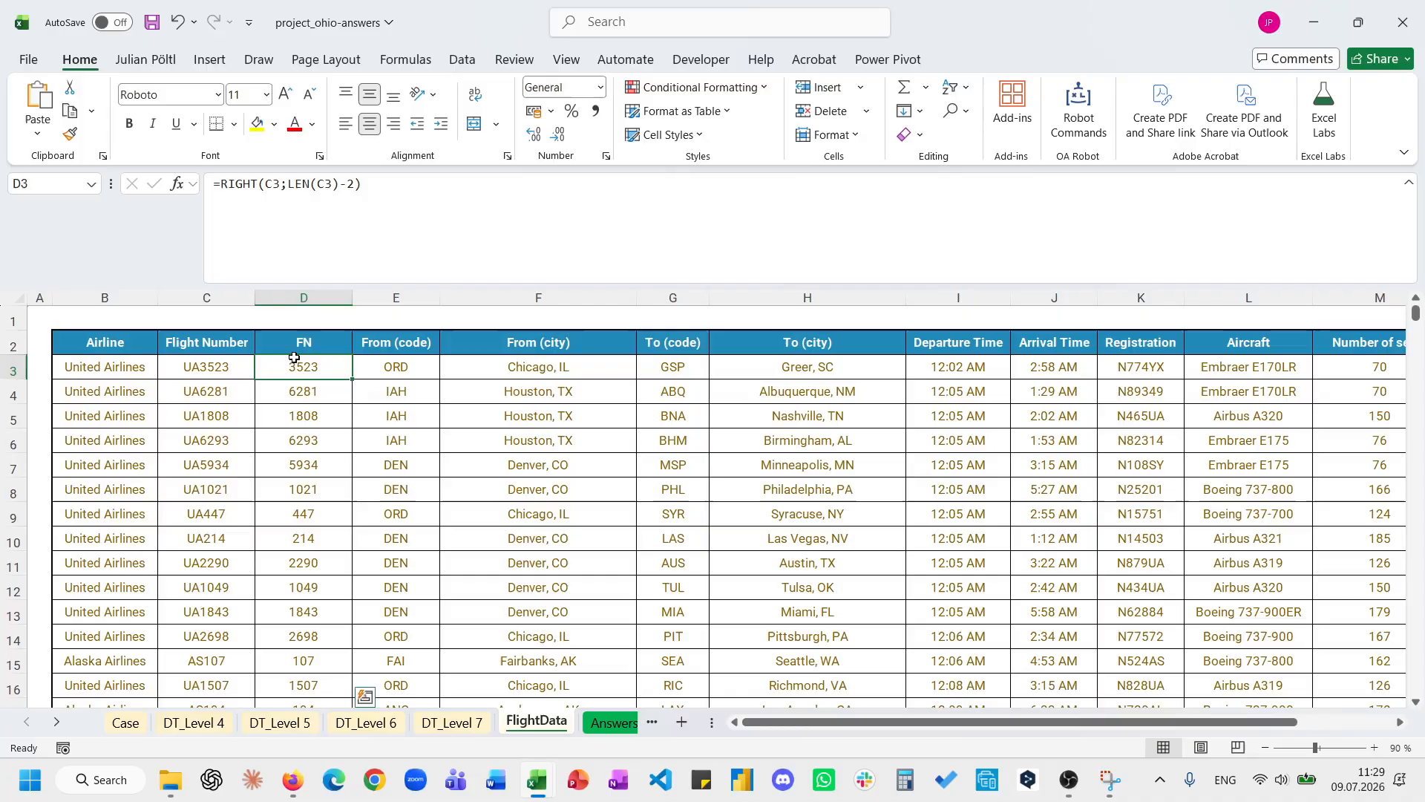
# Convert the FN results to numbers by putting a double minus before RIGHT in D3, and refill the column.
pyautogui.click(223, 184)
pyautogui.write('--')
pyautogui.hotkey('ctrl', 'Return')
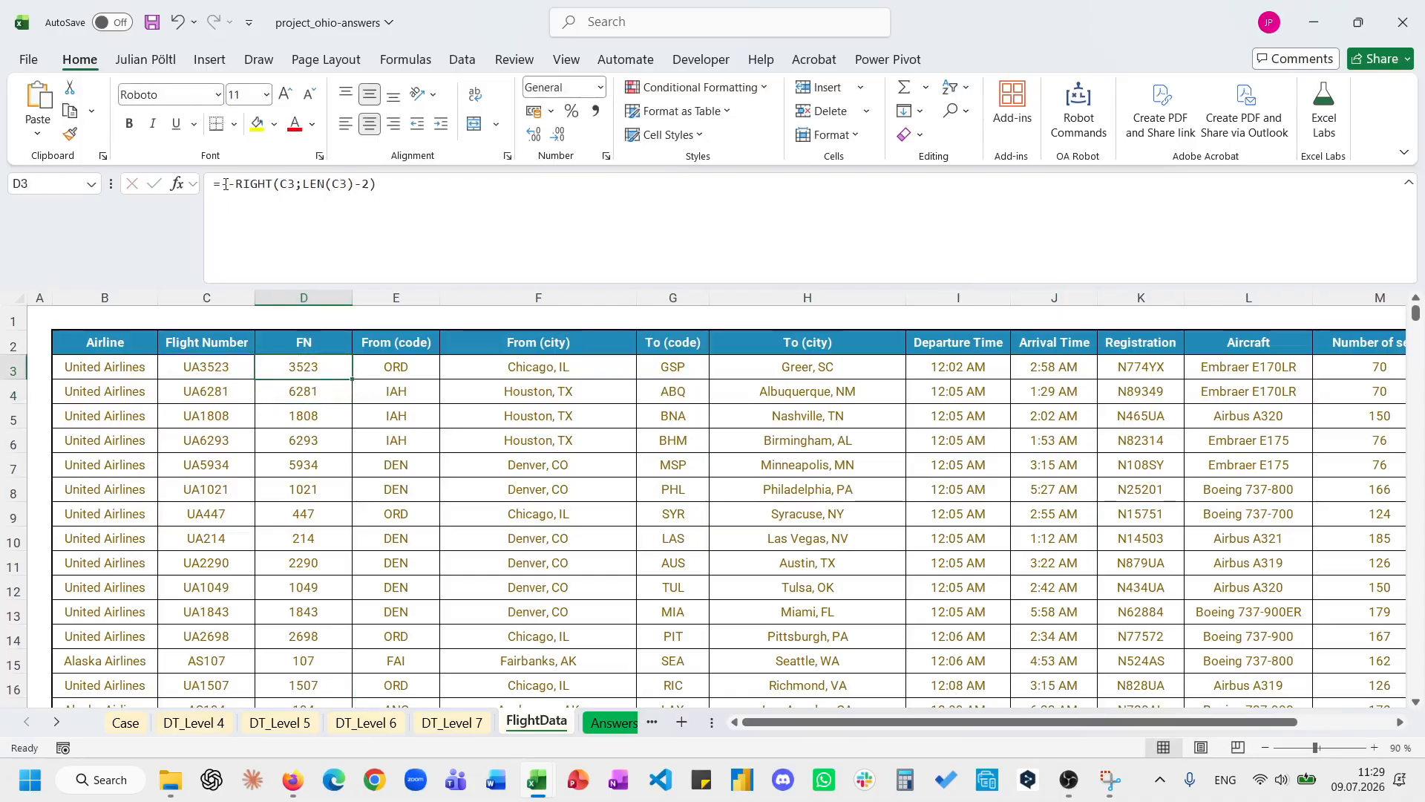
pyautogui.doubleClick(362, 382)
# Begin a GROUPBY formula in U3 with the airline names B3:B22702 as the row fields.
pyautogui.hscroll(5, 615, 404)
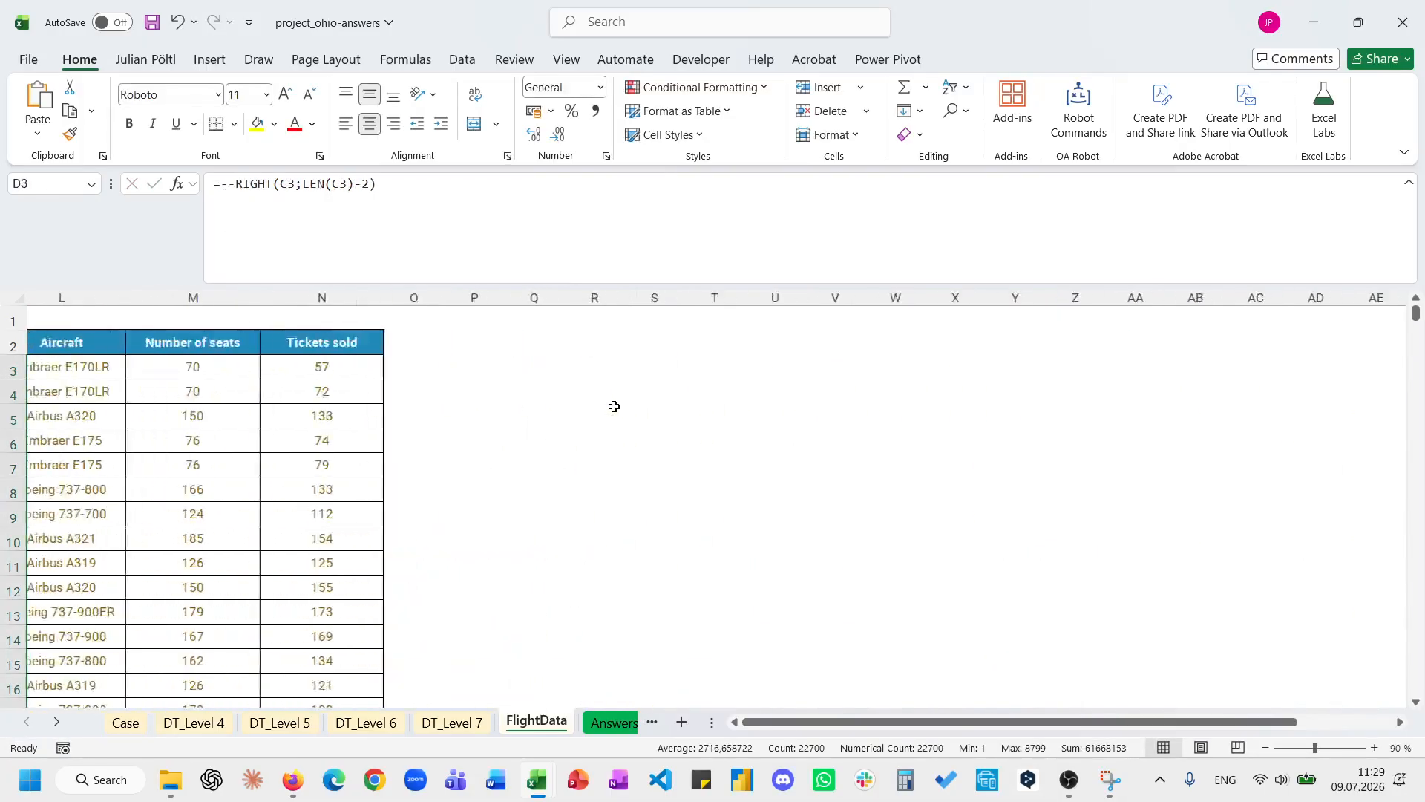
pyautogui.click(537, 369)
pyautogui.write('=GROUPBY(')
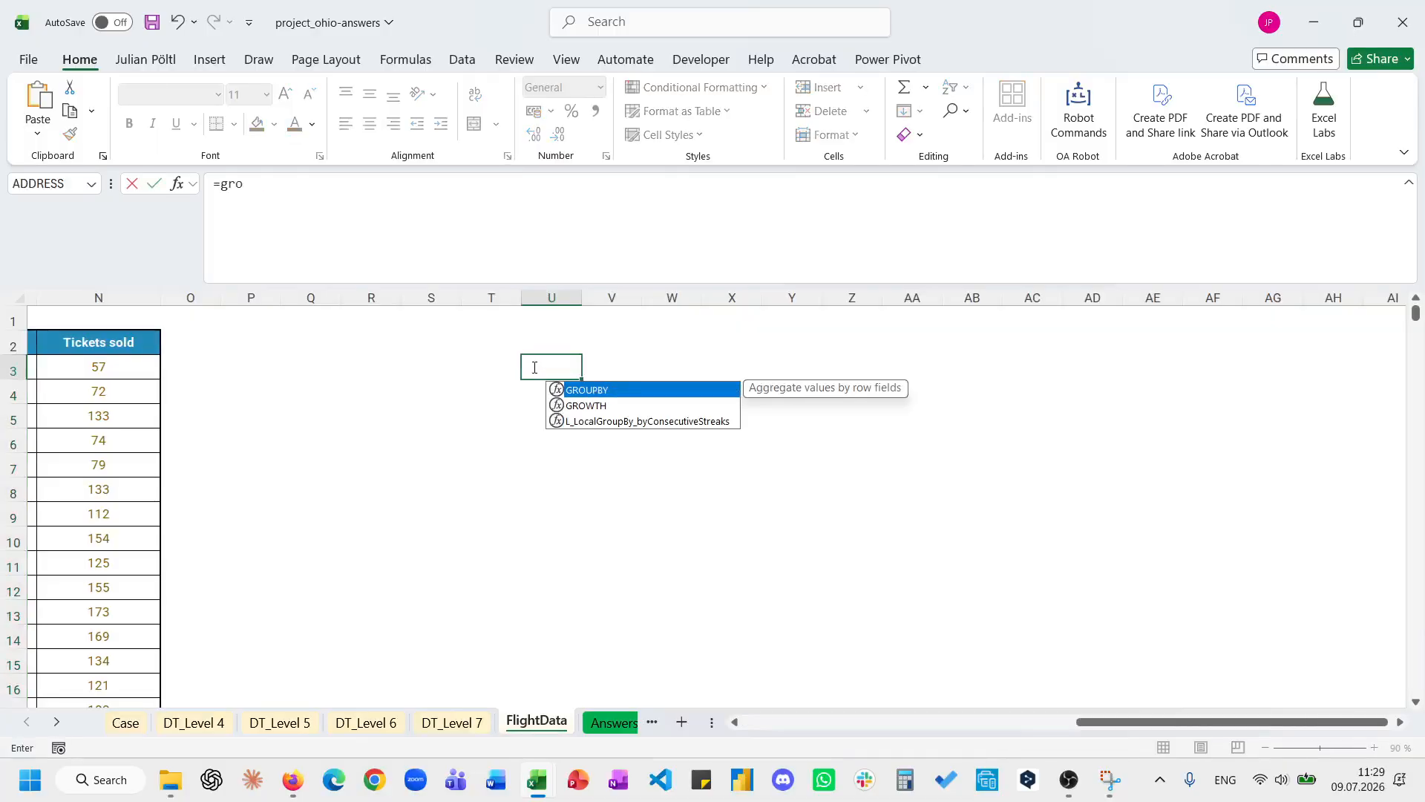
pyautogui.hotkey('ctrl', 'Left')
pyautogui.hotkey('ctrl', 'Left')
pyautogui.hotkey('ctrl', 'shift', 'Down')
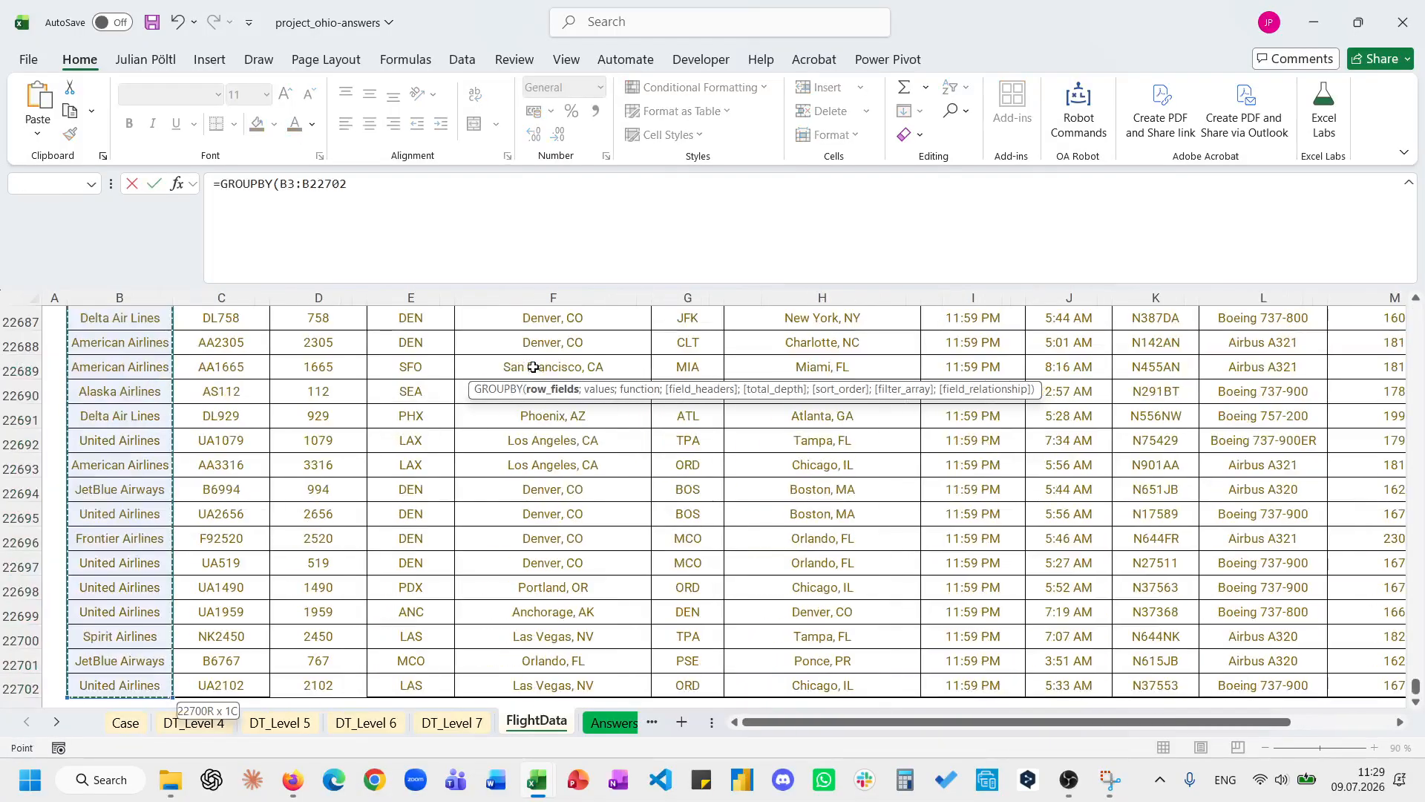
# Set the numeric flight numbers D3:D22702 as the values argument of the GROUPBY formula.
pyautogui.write(';')
pyautogui.press('Left')
pyautogui.press('Left')
pyautogui.press('Left')
pyautogui.press('Left')
pyautogui.press('Left')
pyautogui.press('Left')
pyautogui.press('Left')
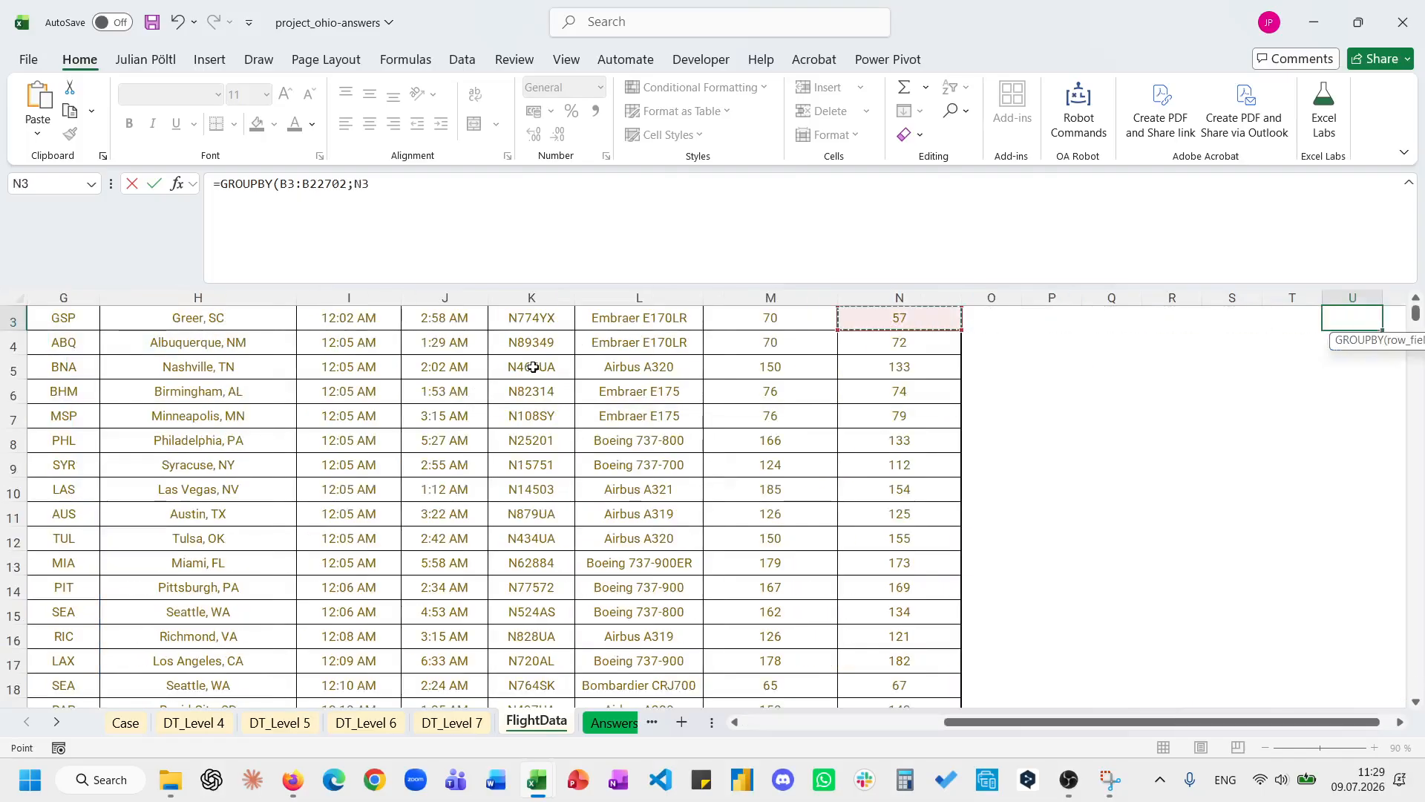
pyautogui.hotkey('ctrl', 'Left')
pyautogui.press('Right')
pyautogui.press('Right')
pyautogui.hotkey('ctrl', 'shift', 'Down')
# Complete the GROUPBY formula with the AVERAGE function and sort order 2.
pyautogui.write(';a')
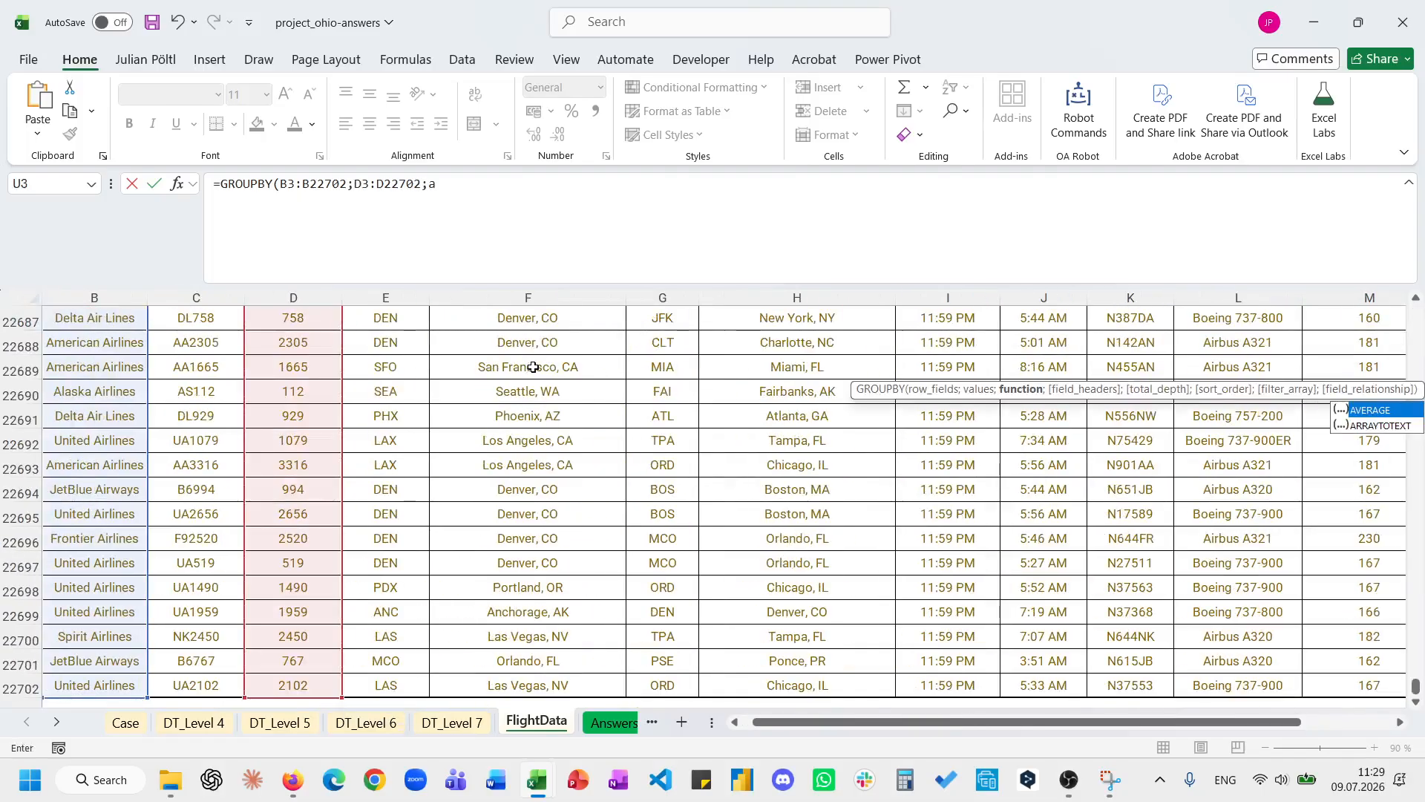
pyautogui.press('Tab')
pyautogui.write(';;')
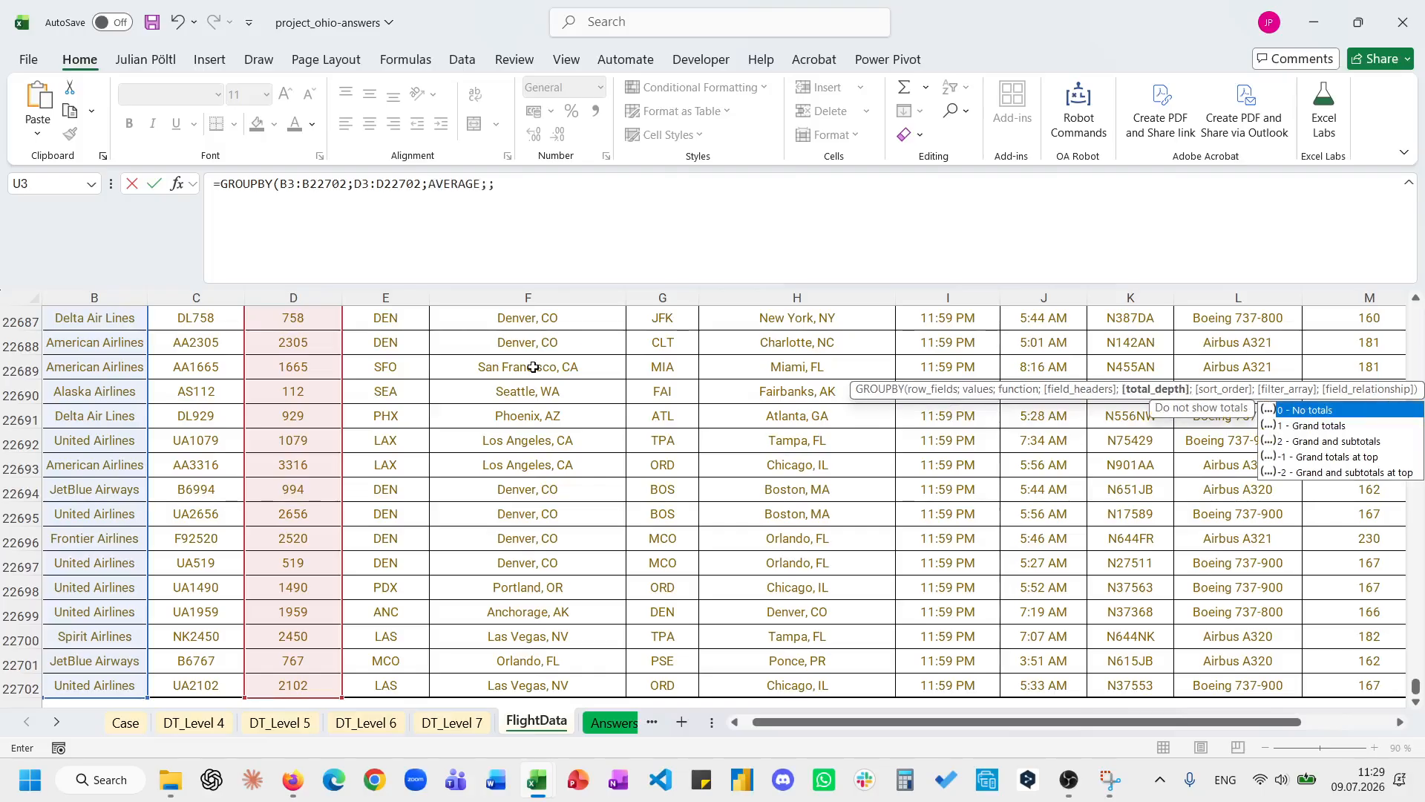
pyautogui.write(';2)')
pyautogui.hotkey('ctrl', 'Return')
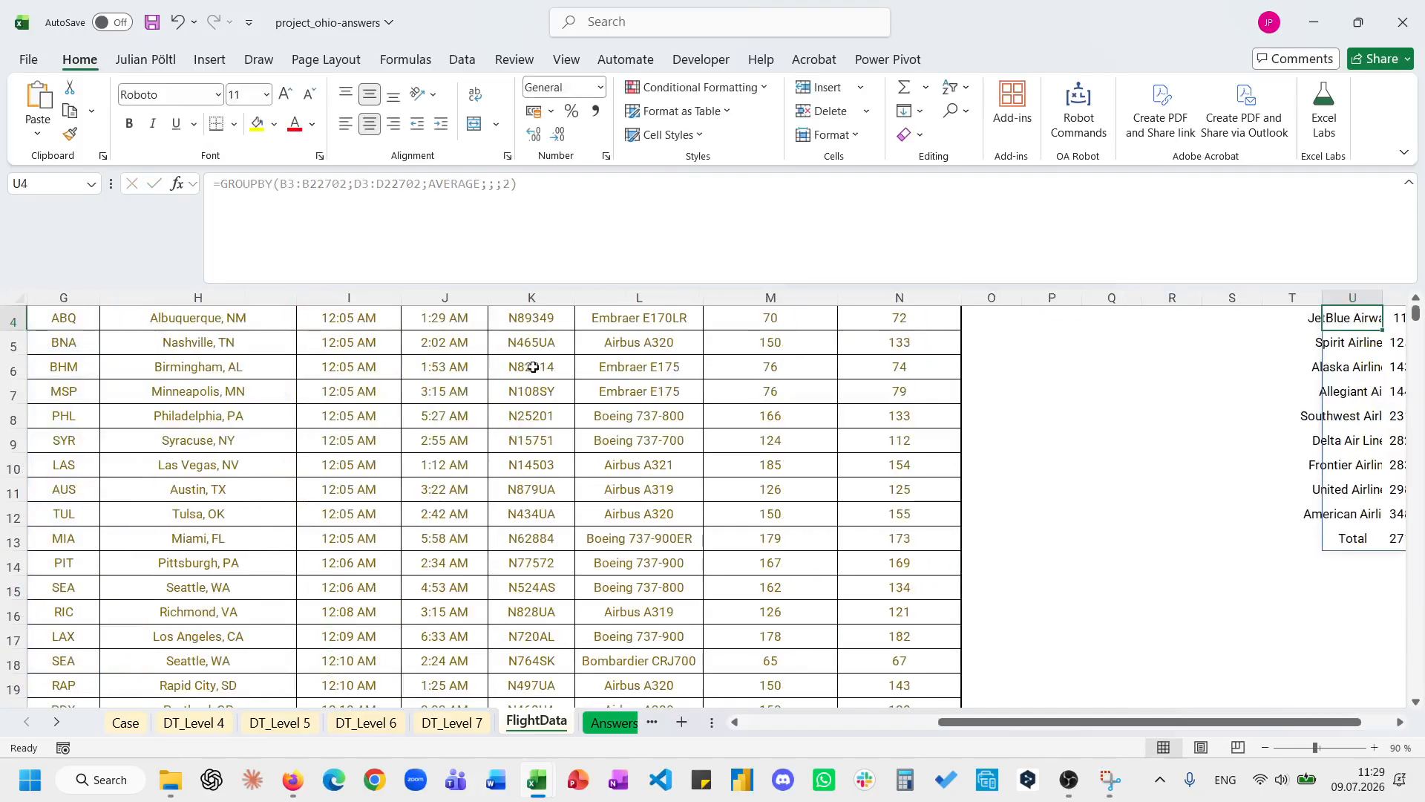
pyautogui.hscroll(1, 533, 367)
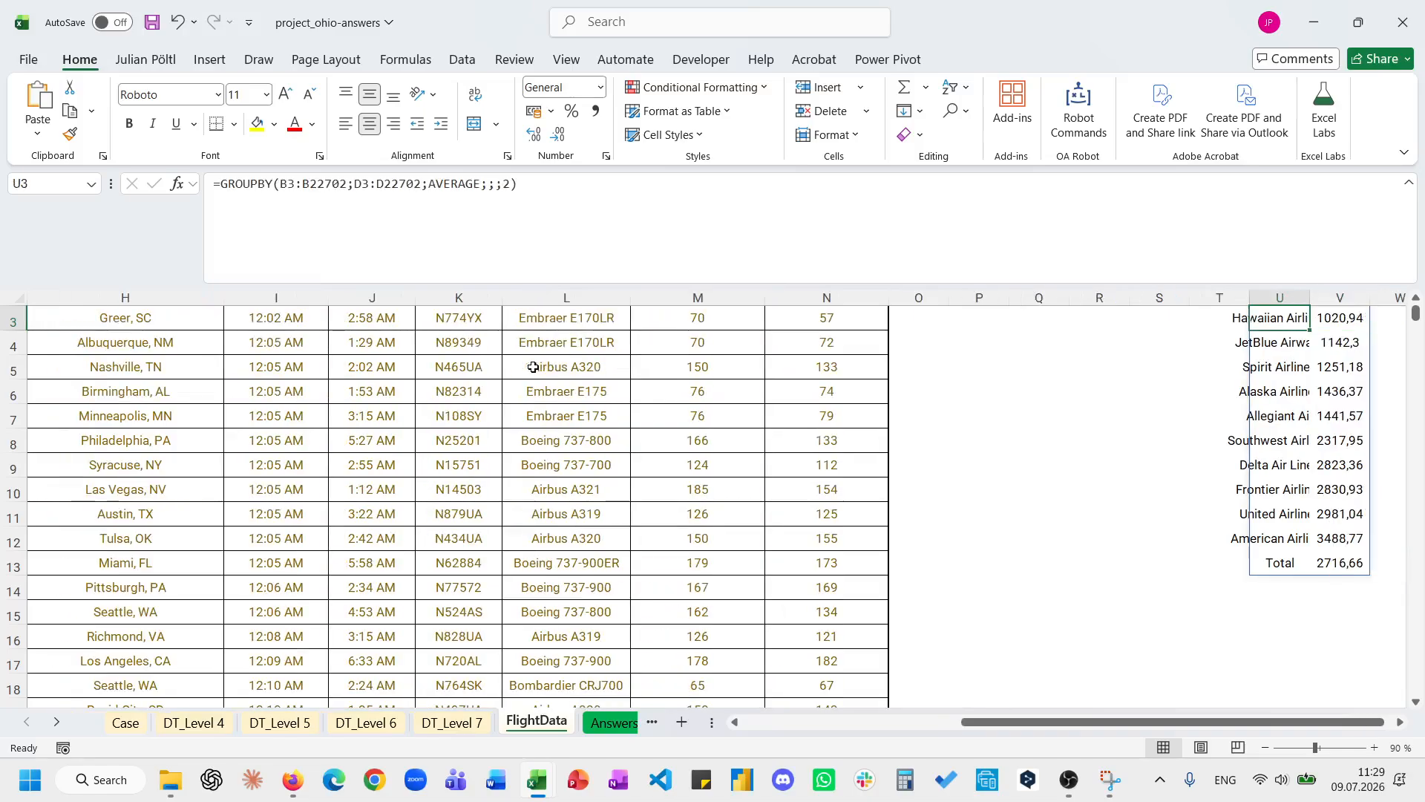
# Copy the first grouped airline in U3 on FlightData into answer cell E20 on the Case sheet.
pyautogui.click(125, 722)
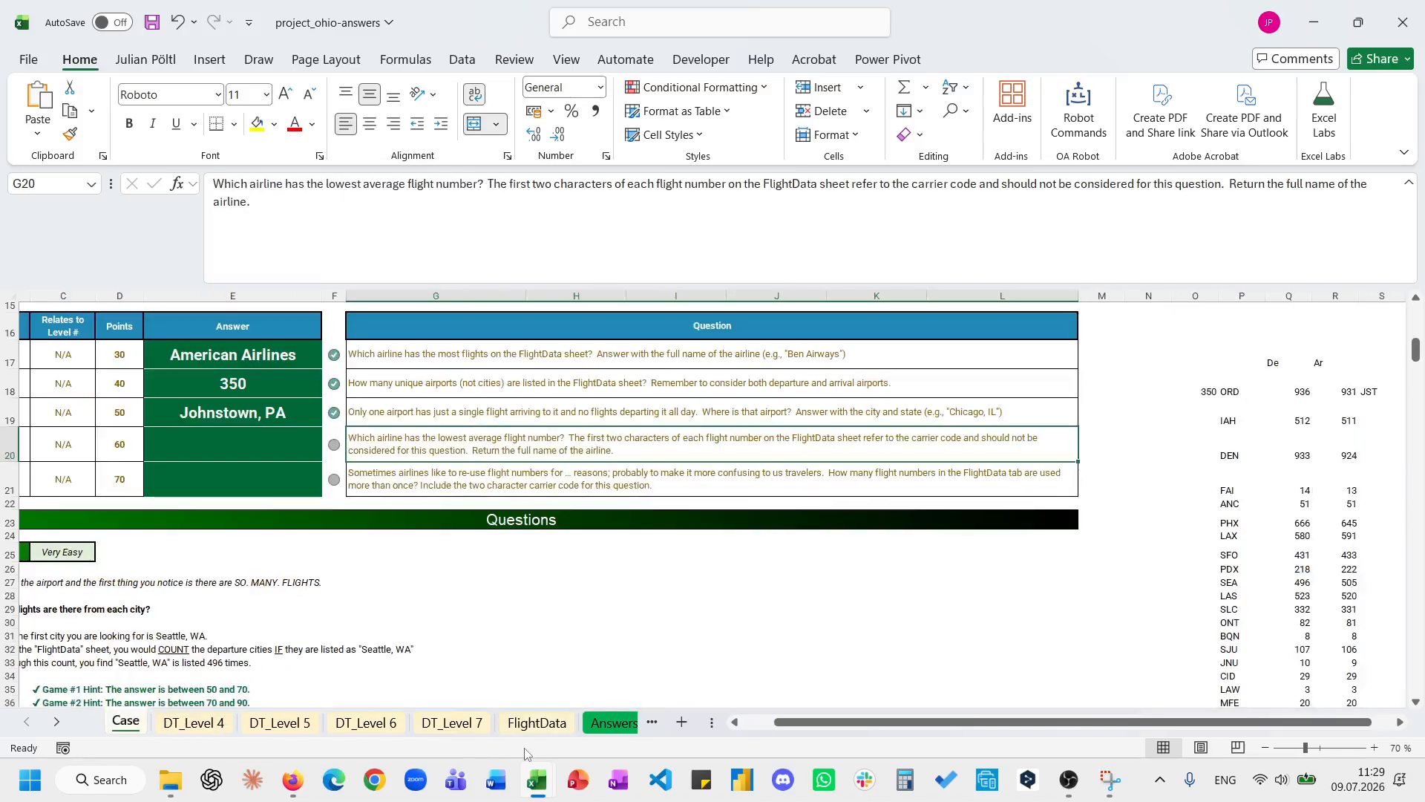
pyautogui.click(537, 722)
pyautogui.hotkey('ctrl', 'c')
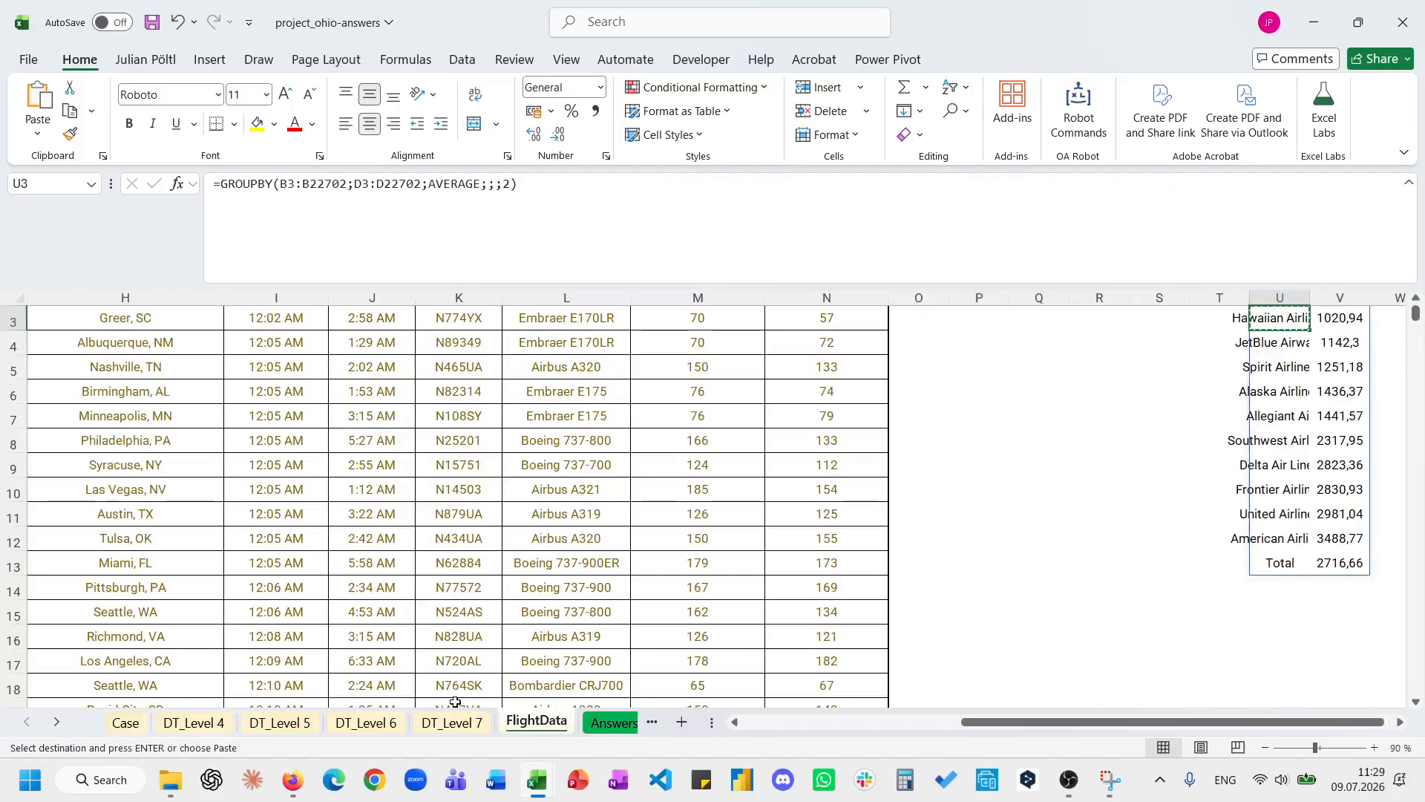
pyautogui.click(125, 722)
pyautogui.click(266, 445)
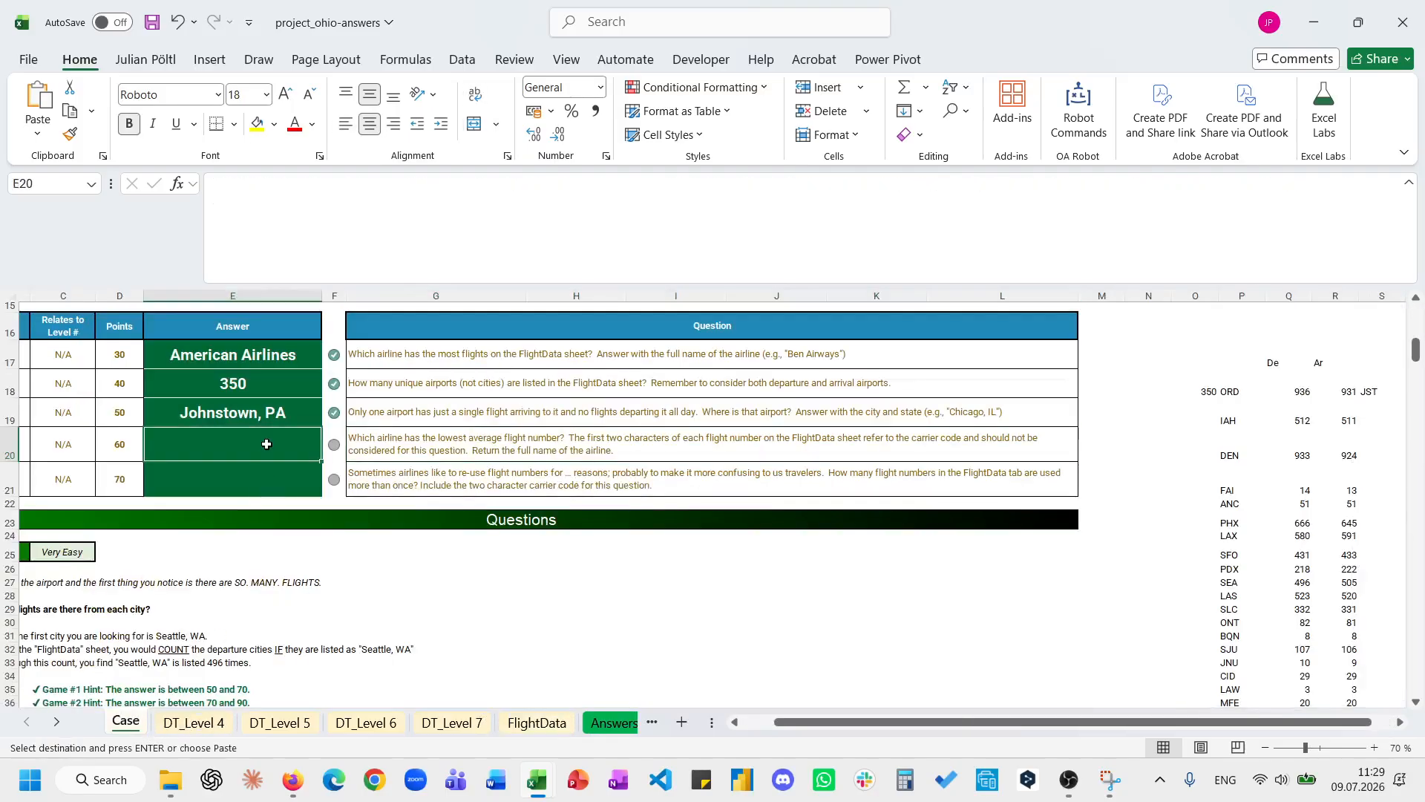
pyautogui.hotkey('ctrl', 'v')
# Read the reused flight numbers question in G21 and select the empty cell V20 for its formula.
pyautogui.click(385, 469)
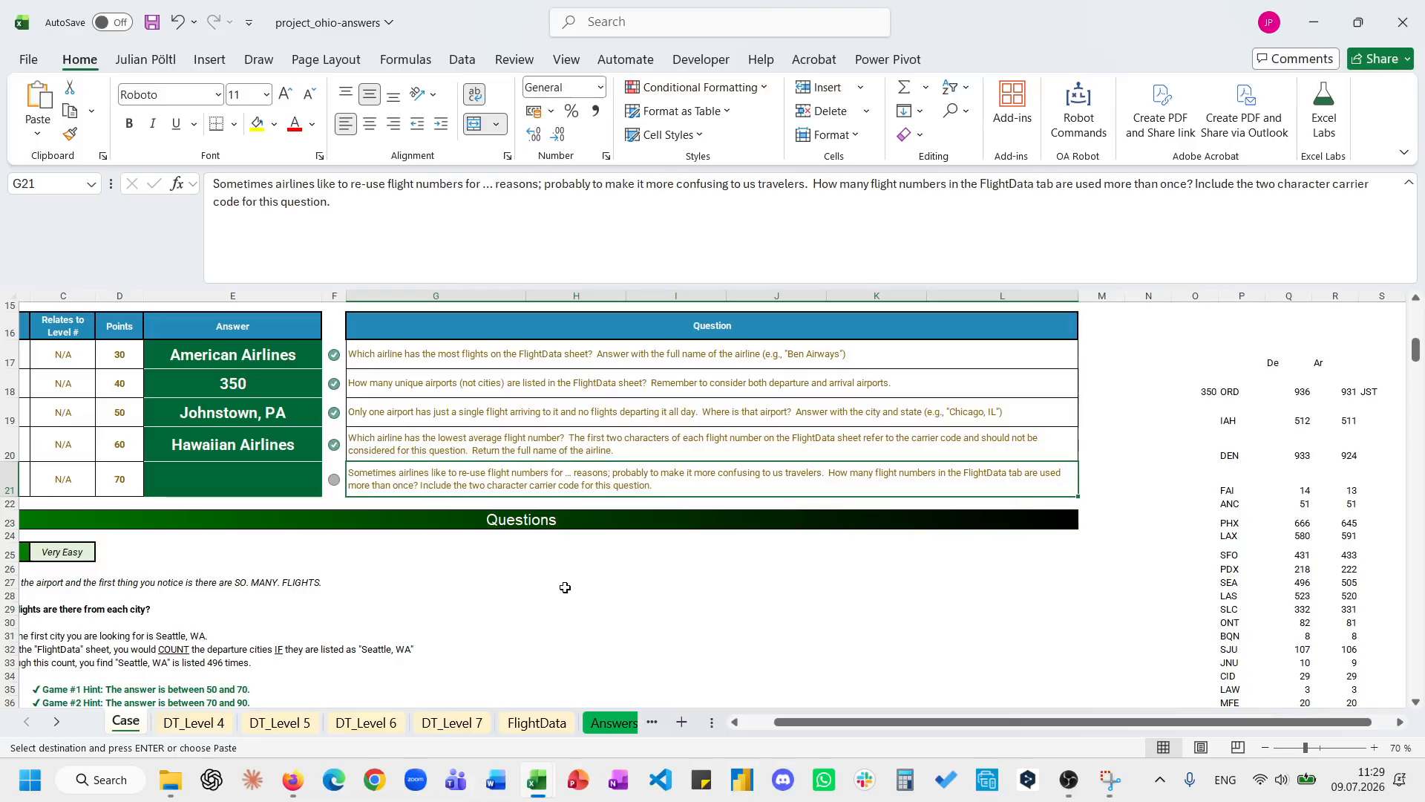
pyautogui.hscroll(8, 565, 587)
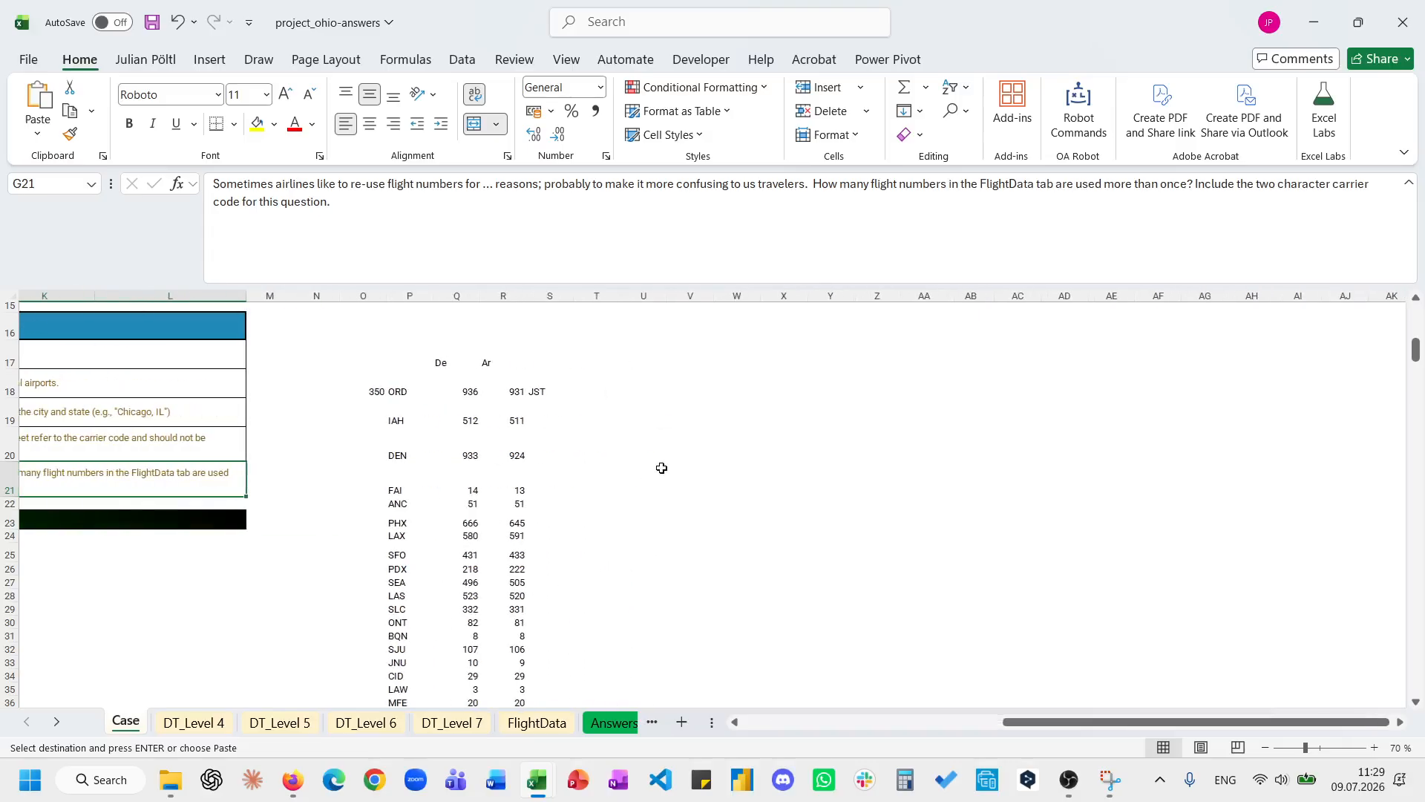
pyautogui.click(688, 445)
pyautogui.write('=VSTACK(')
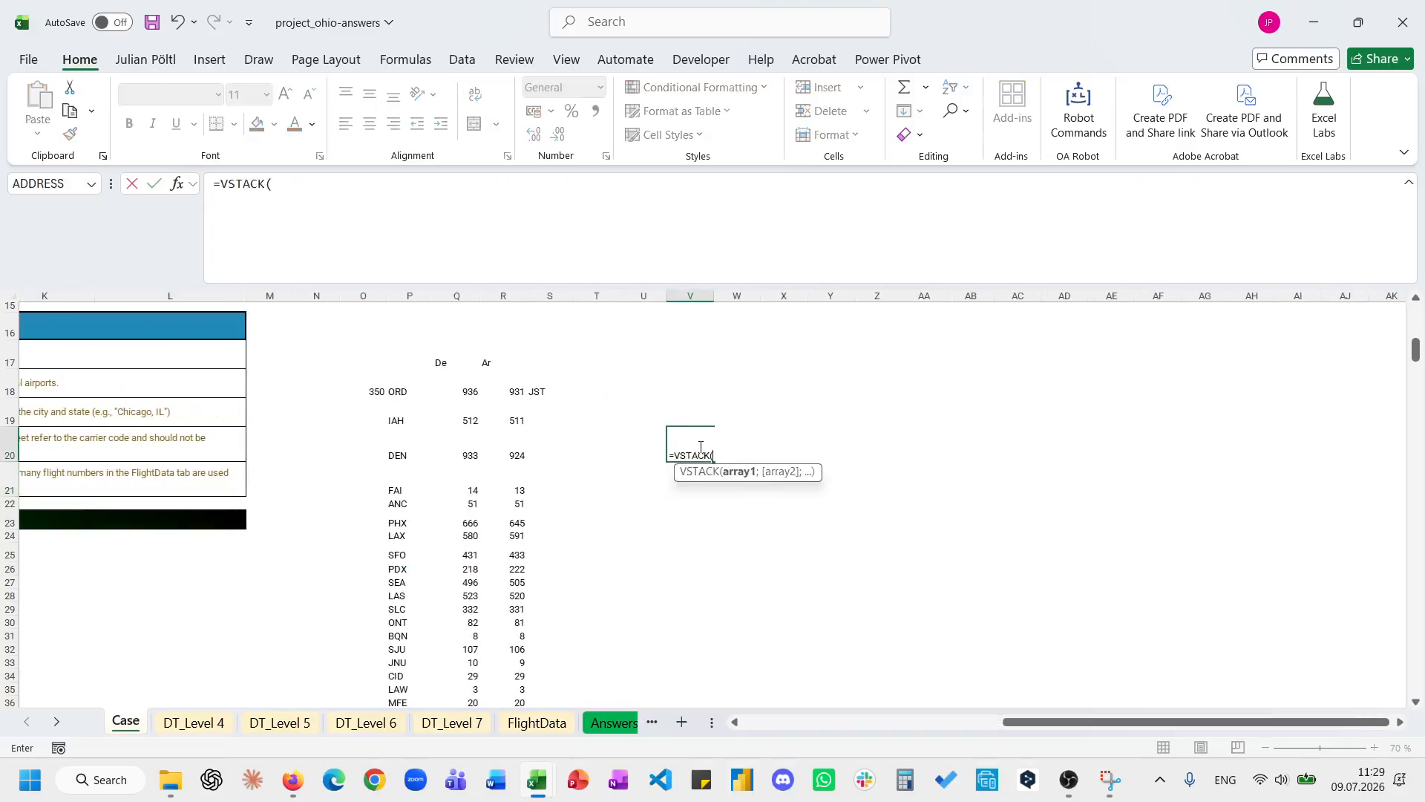
pyautogui.press('BackSpace')
pyautogui.press('BackSpace')
pyautogui.press('BackSpace')
pyautogui.press('BackSpace')
pyautogui.press('BackSpace')
pyautogui.press('BackSpace')
pyautogui.press('BackSpace')
pyautogui.write('un')
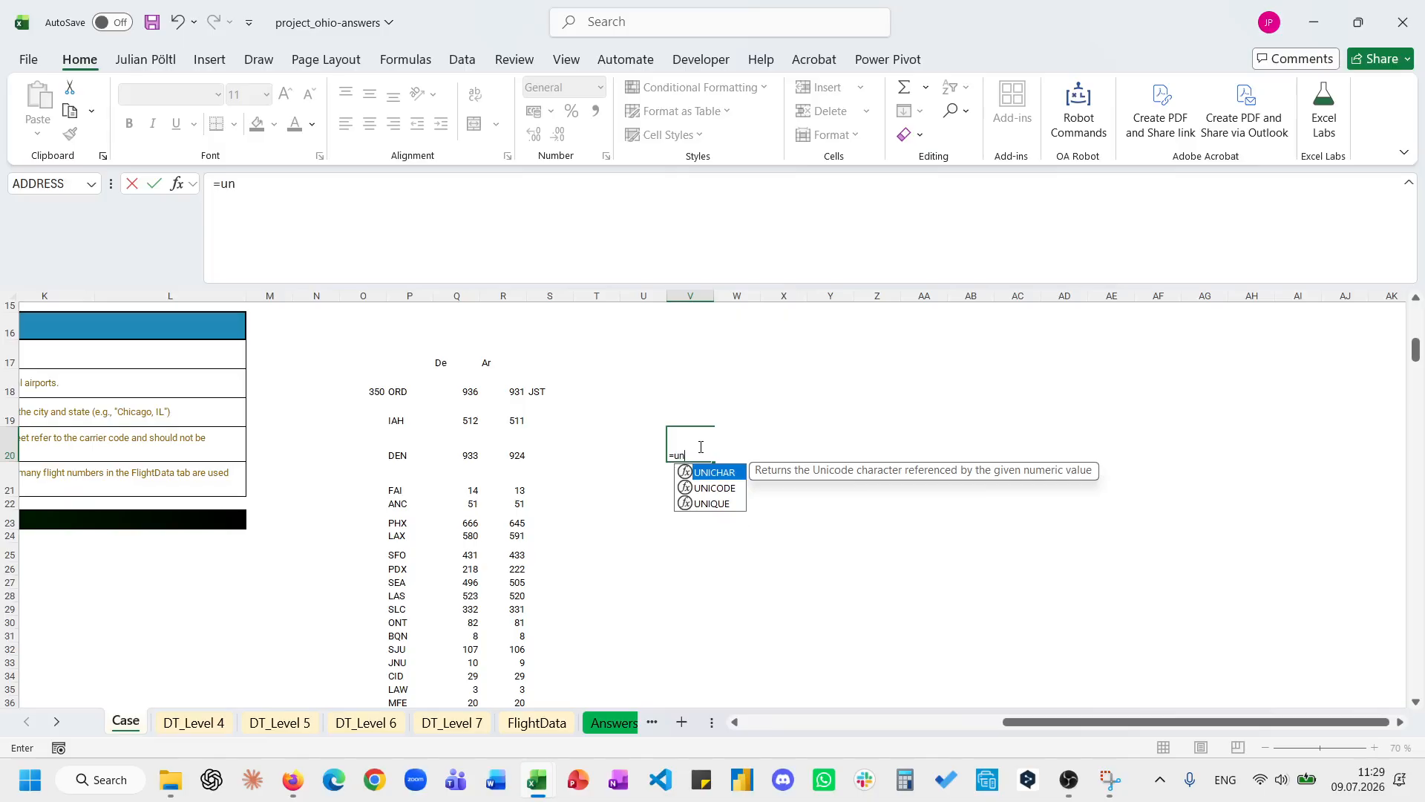
pyautogui.press('Down')
pyautogui.press('Down')
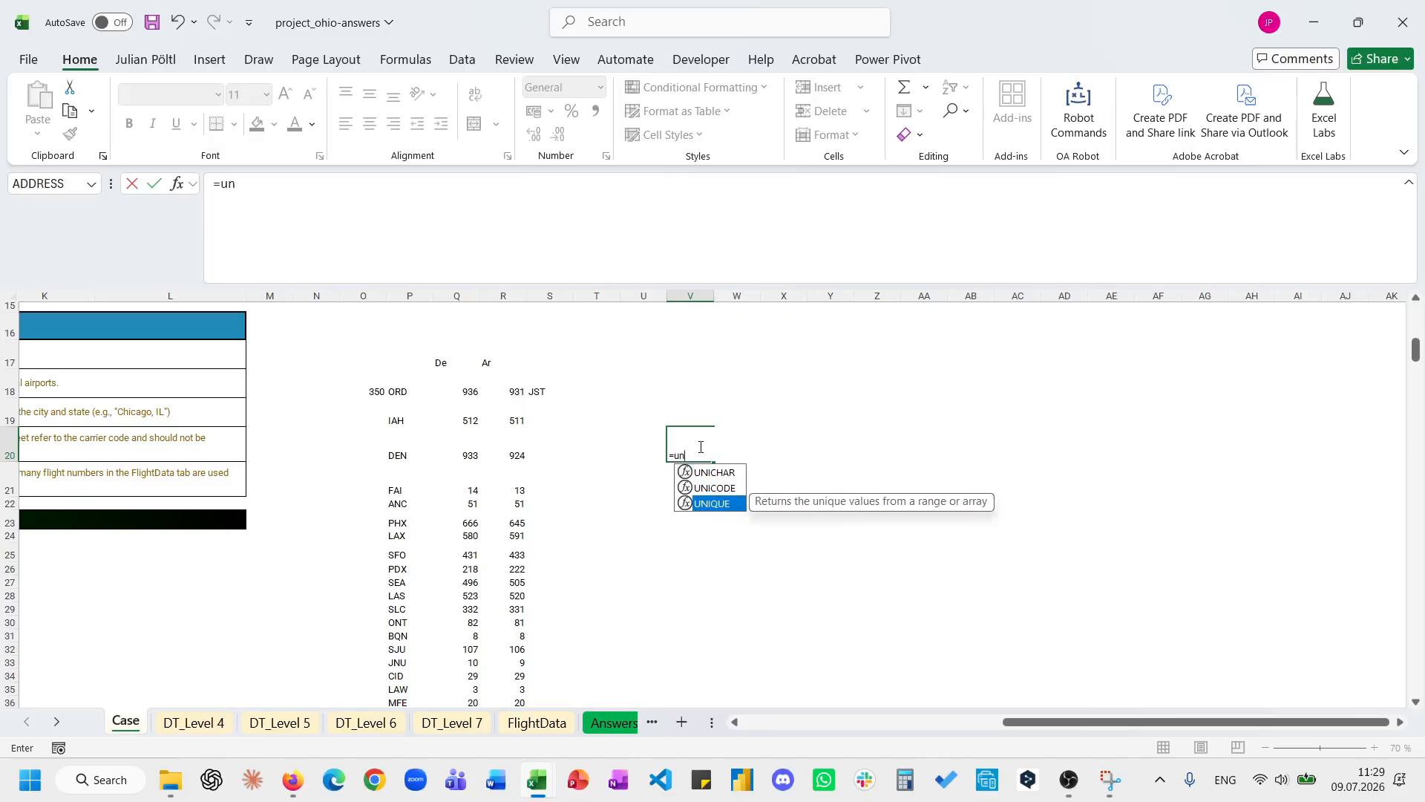
pyautogui.press('Tab')
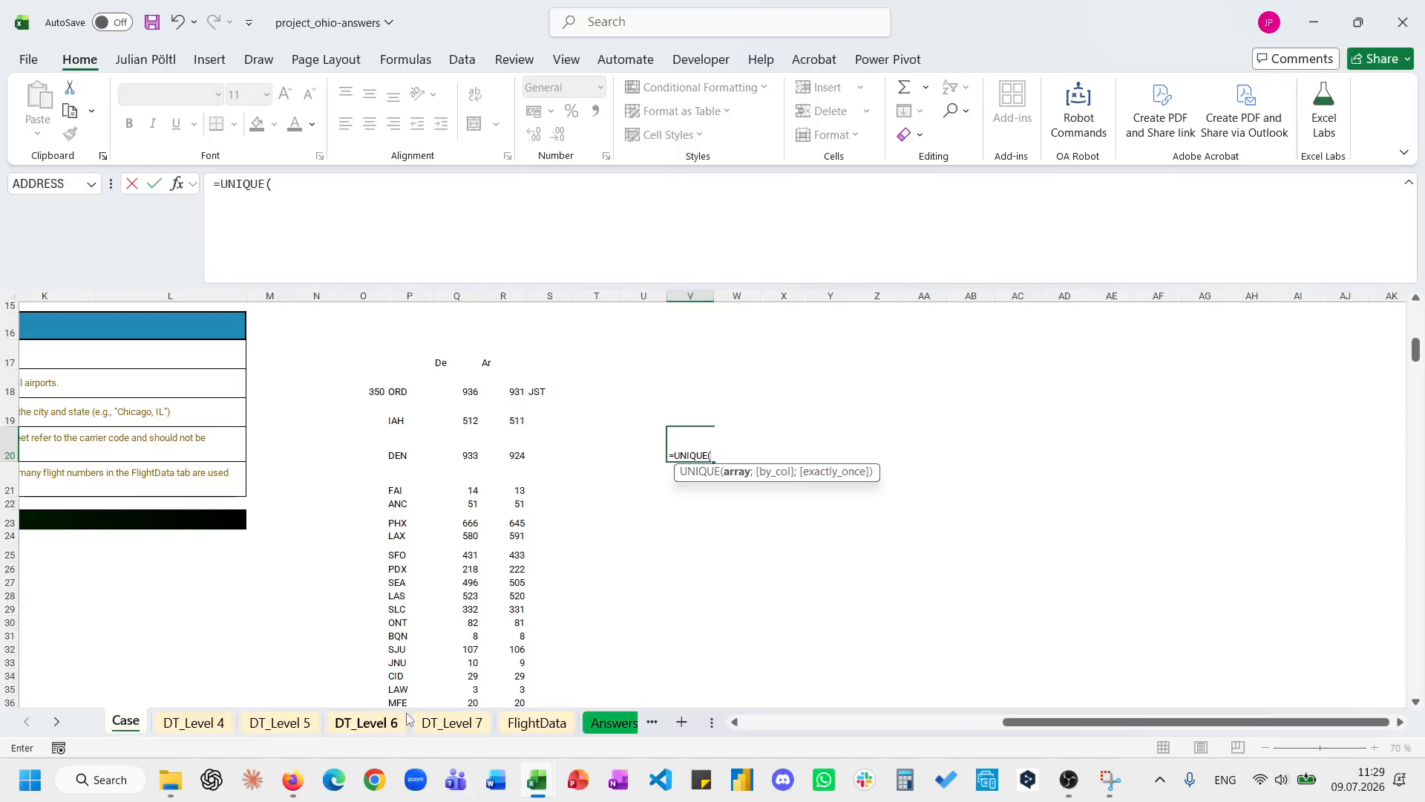
pyautogui.click(536, 722)
pyautogui.press('Escape')
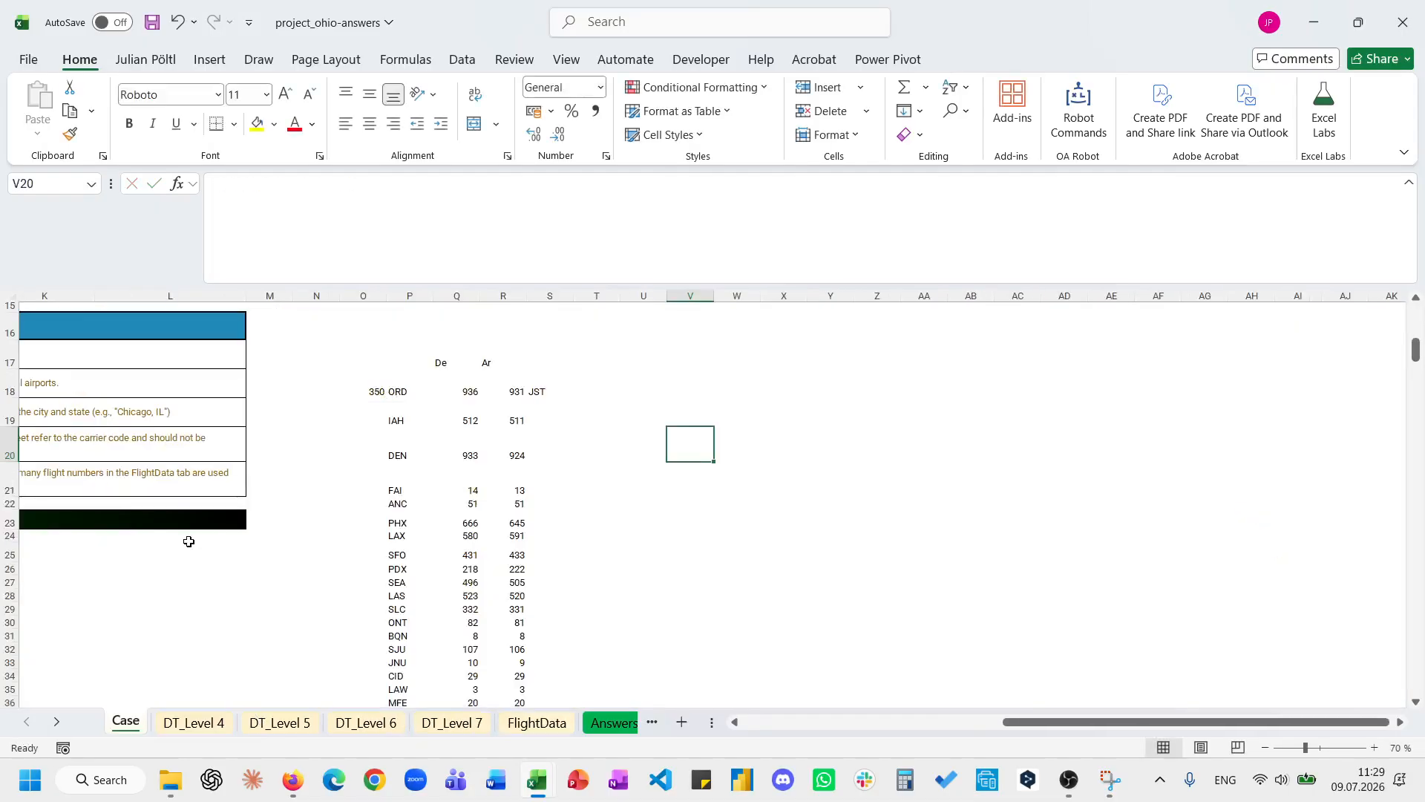
# Begin a formula in V20 that nests the UNIQUE function inside ROWS.
pyautogui.write('=rows')
pyautogui.press('Tab')
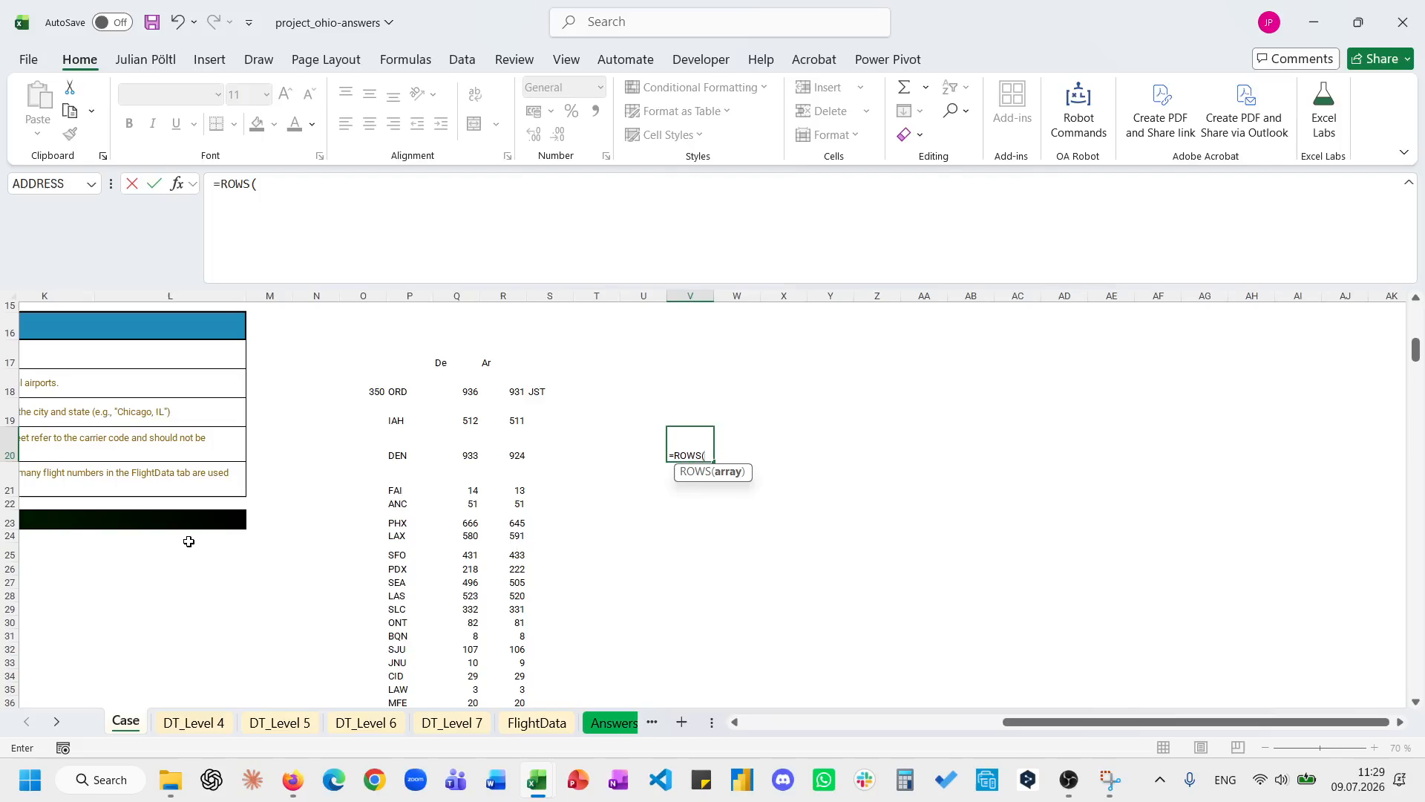
pyautogui.write('uni')
pyautogui.press('Down')
pyautogui.press('Down')
pyautogui.press('Tab')
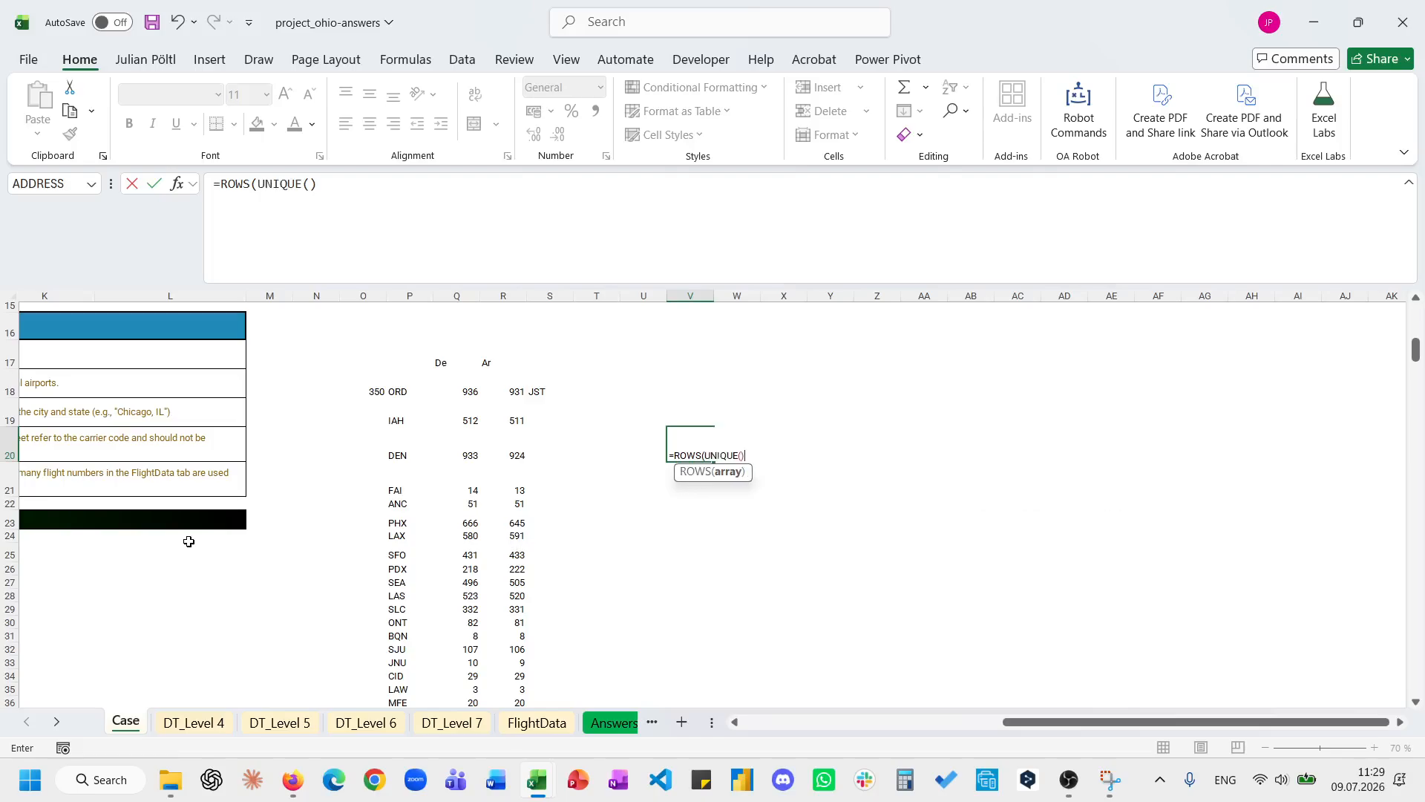
# Use the full flight numbers C3:C22702 on the FlightData sheet as the UNIQUE array.
pyautogui.click(553, 724)
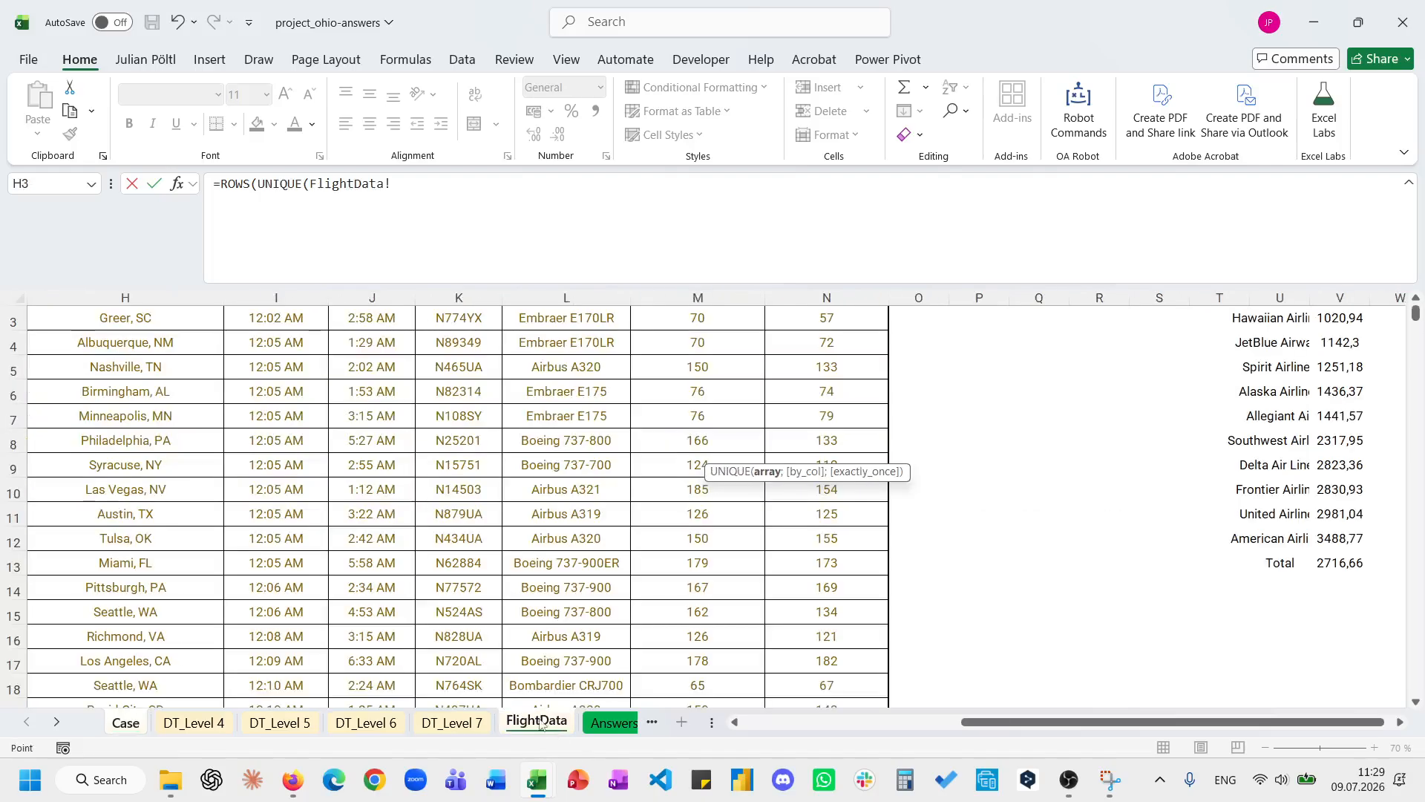
pyautogui.hscroll(-3, 182, 546)
pyautogui.hscroll(-2, 111, 493)
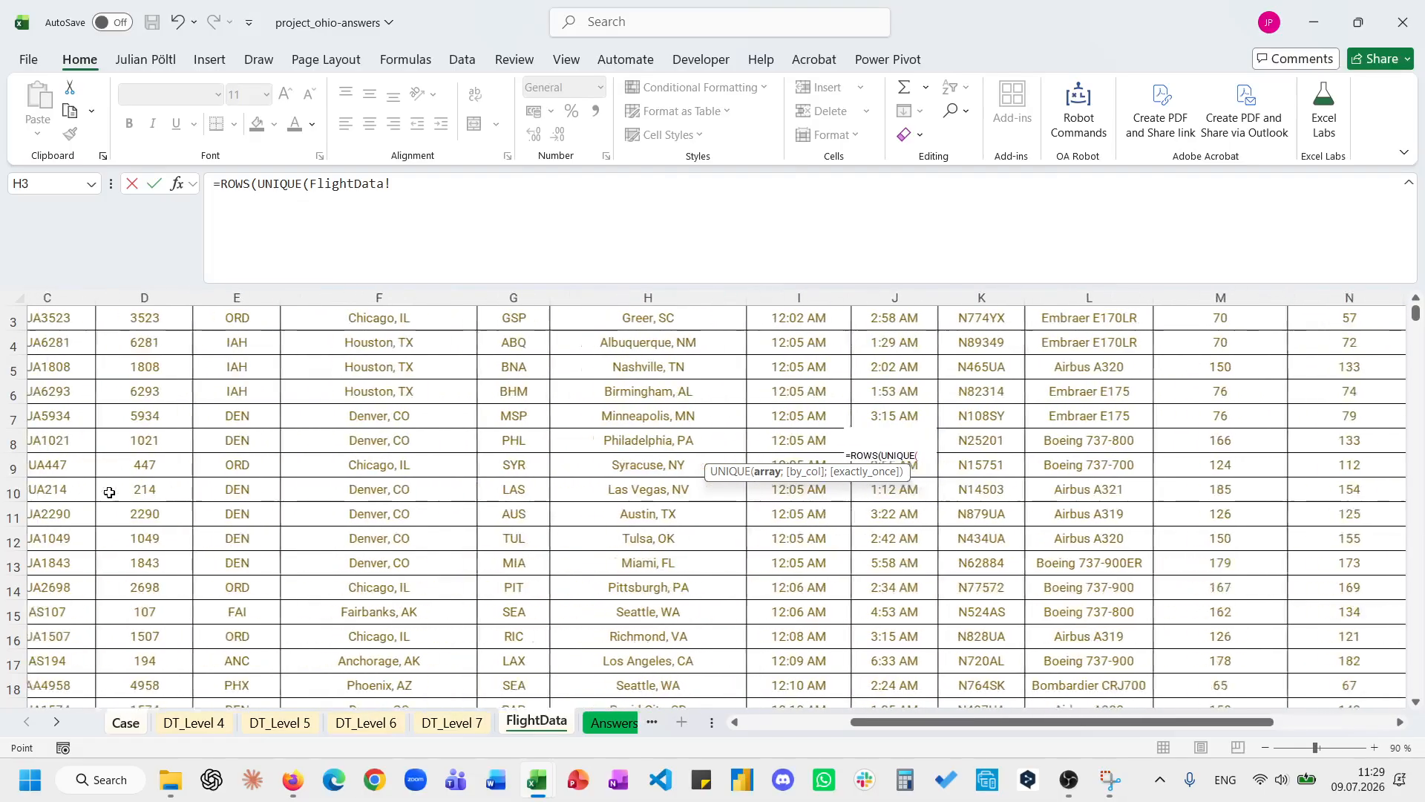
pyautogui.click(100, 451)
pyautogui.hotkey('ctrl', 'Up')
pyautogui.press('Down')
pyautogui.hotkey('ctrl', 'shift', 'Down')
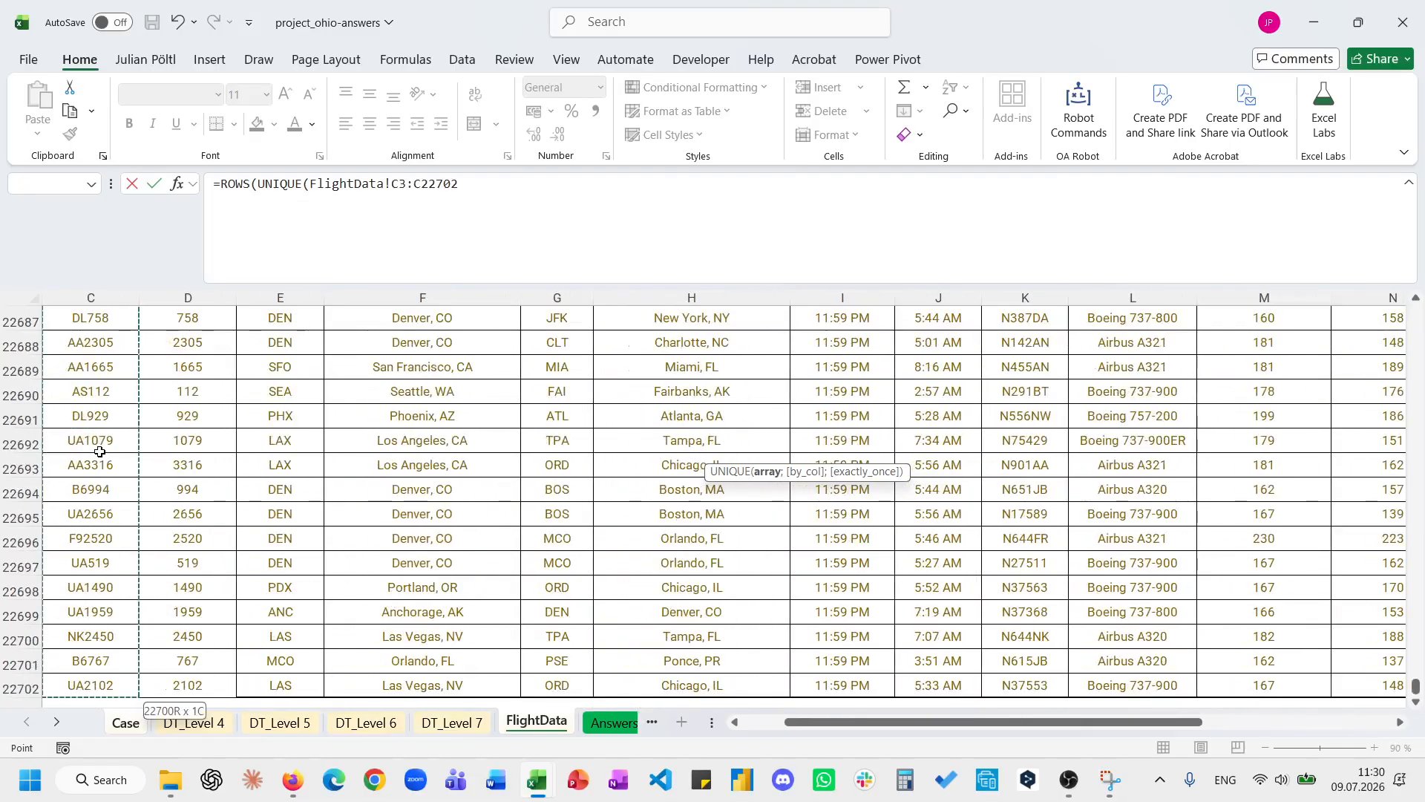
# Subtract the ROWS of UNIQUE over FlightData C3:C22702 with exactly_once set to 1, and complete the formula.
pyautogui.write('))-ROWS(uni')
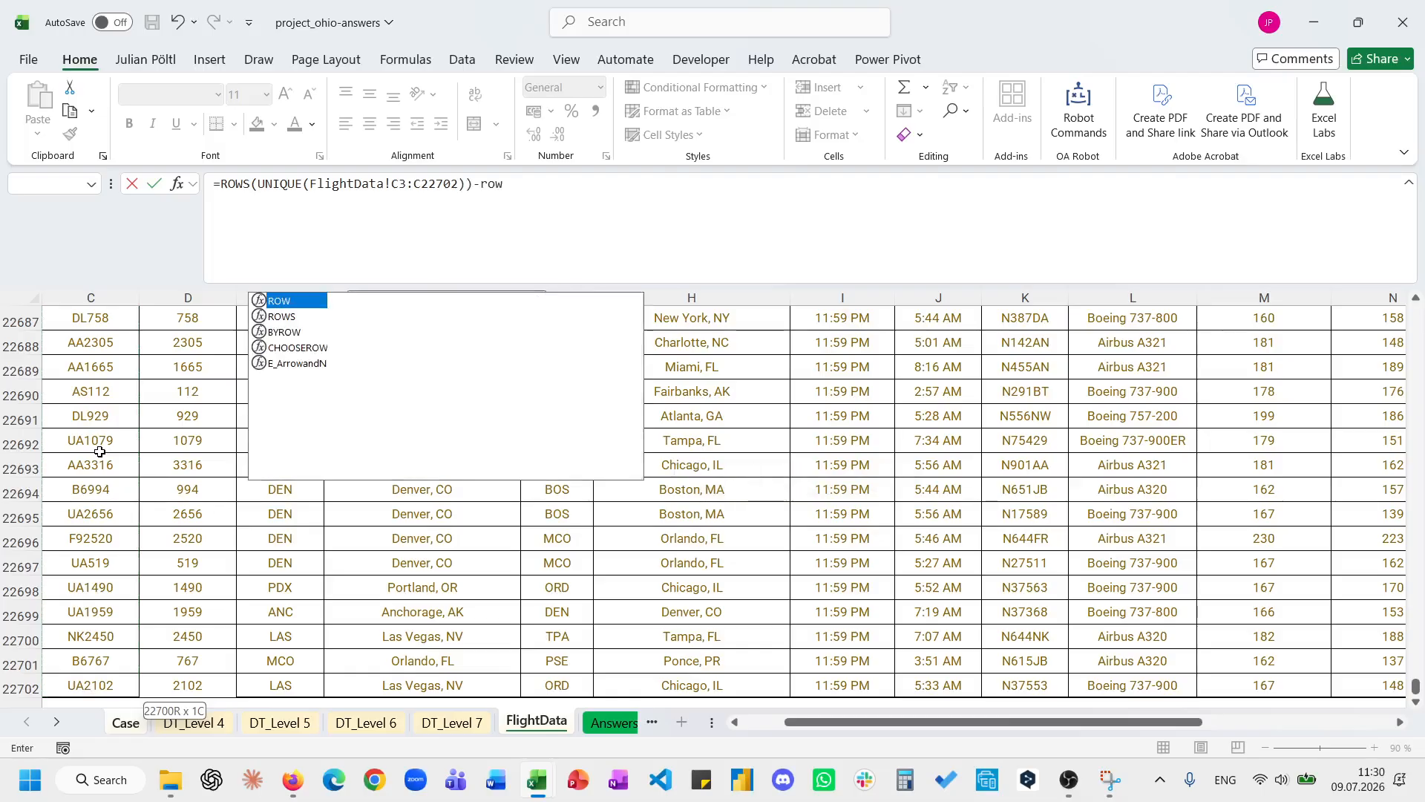
pyautogui.press('Down')
pyautogui.press('Down')
pyautogui.press('Tab')
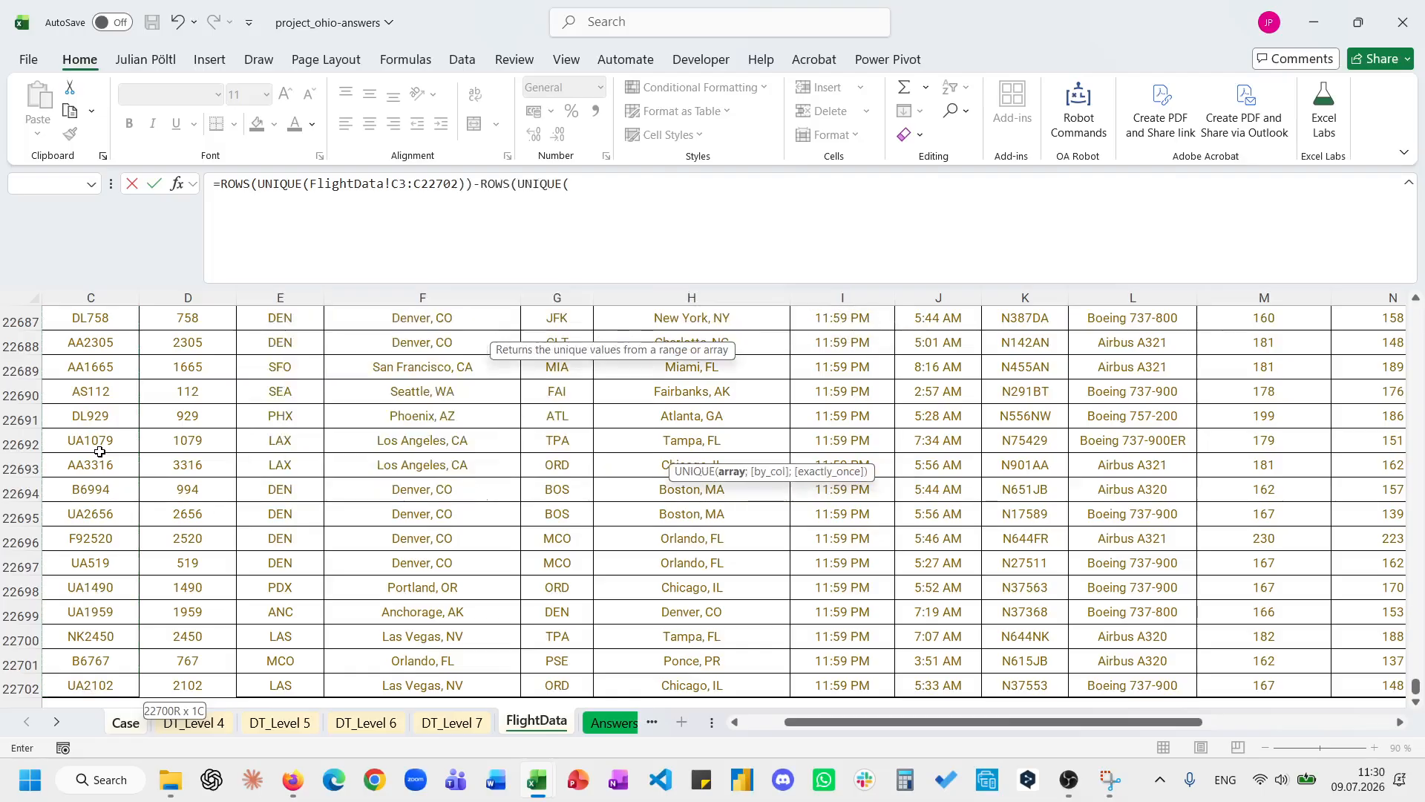
pyautogui.click(99, 451)
pyautogui.hotkey('ctrl', 'shift', 'Down')
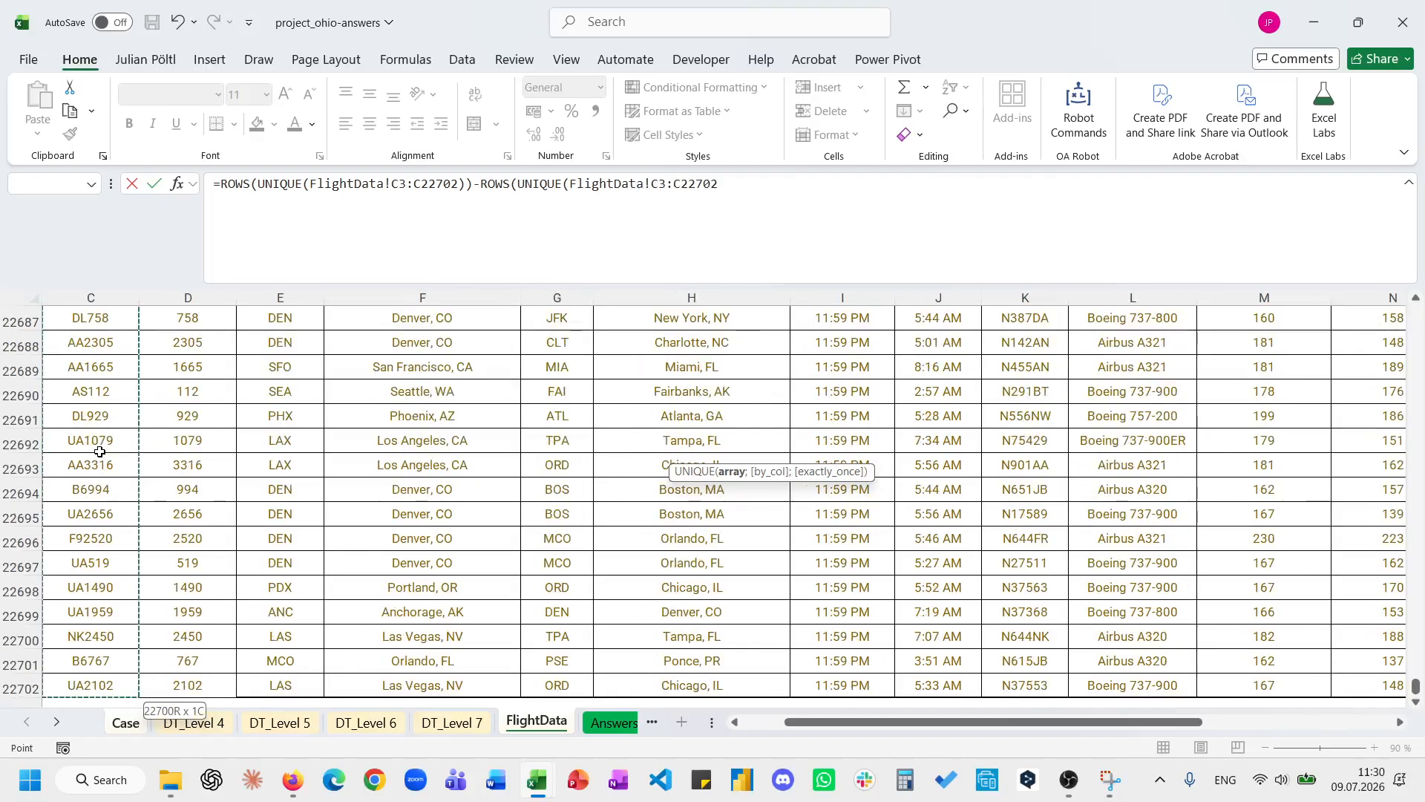
pyautogui.write(';;1))')
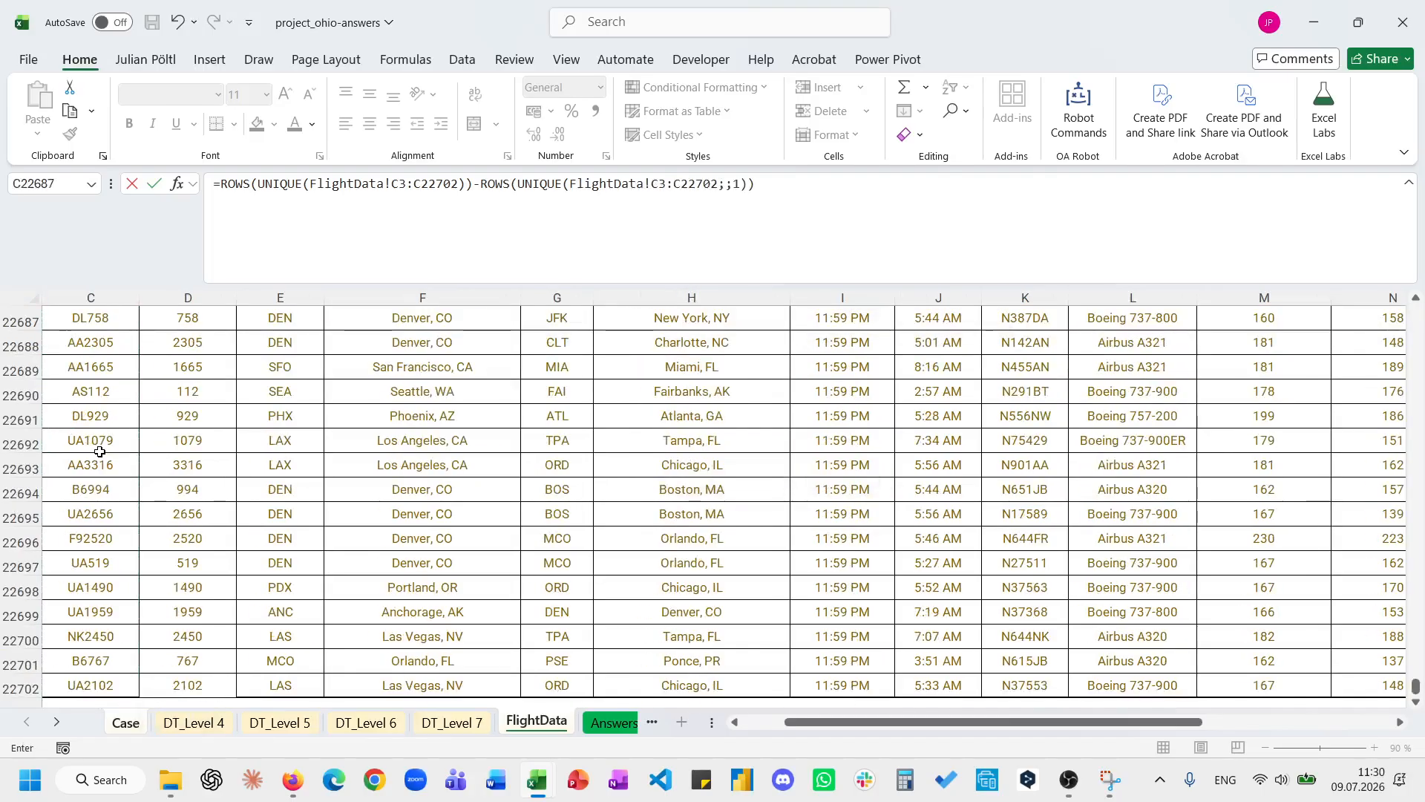
pyautogui.hotkey('ctrl', 'Return')
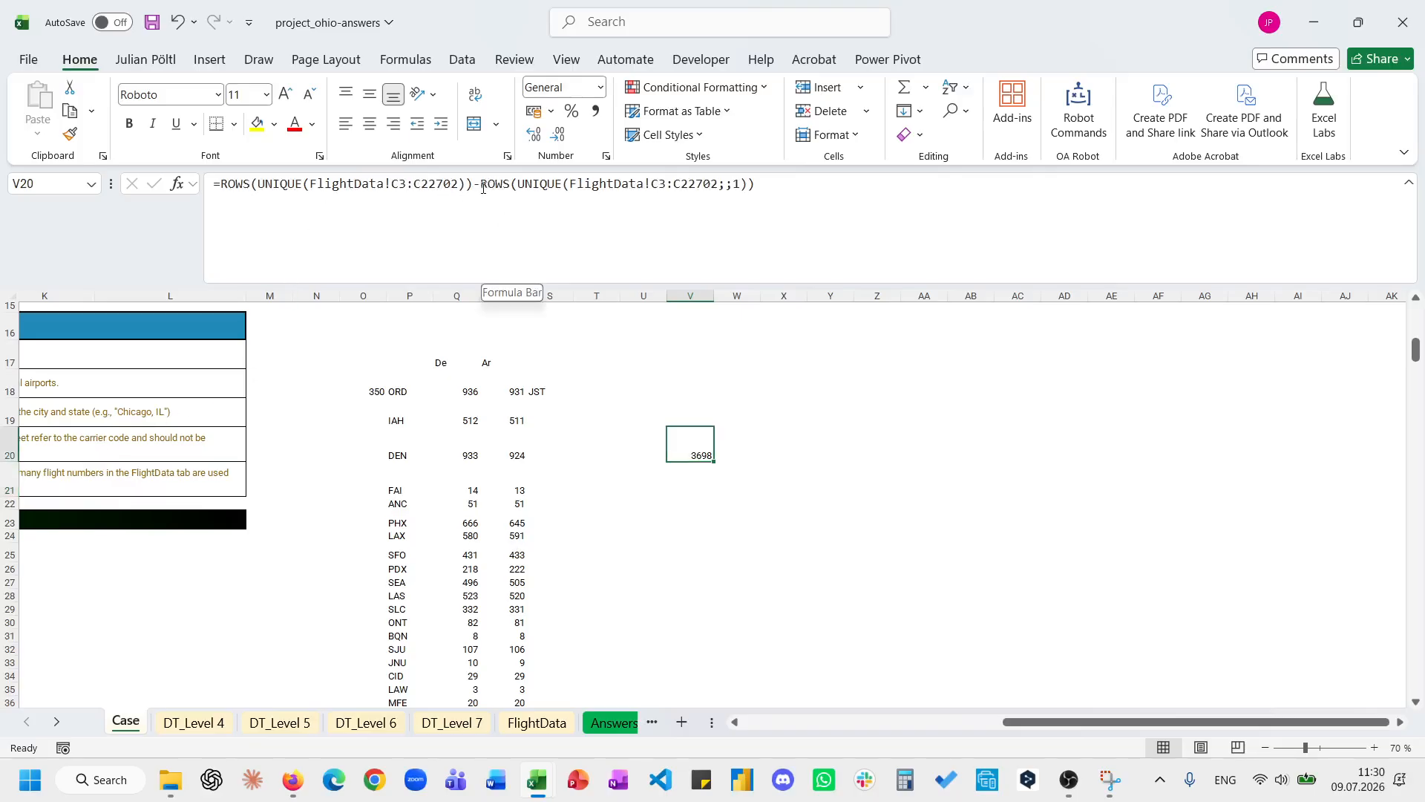
# Copy the result in V20 into the Bonus 5 answer cell E21 as a value.
pyautogui.hotkey('ctrl', 'c')
pyautogui.hscroll(-5, 544, 354)
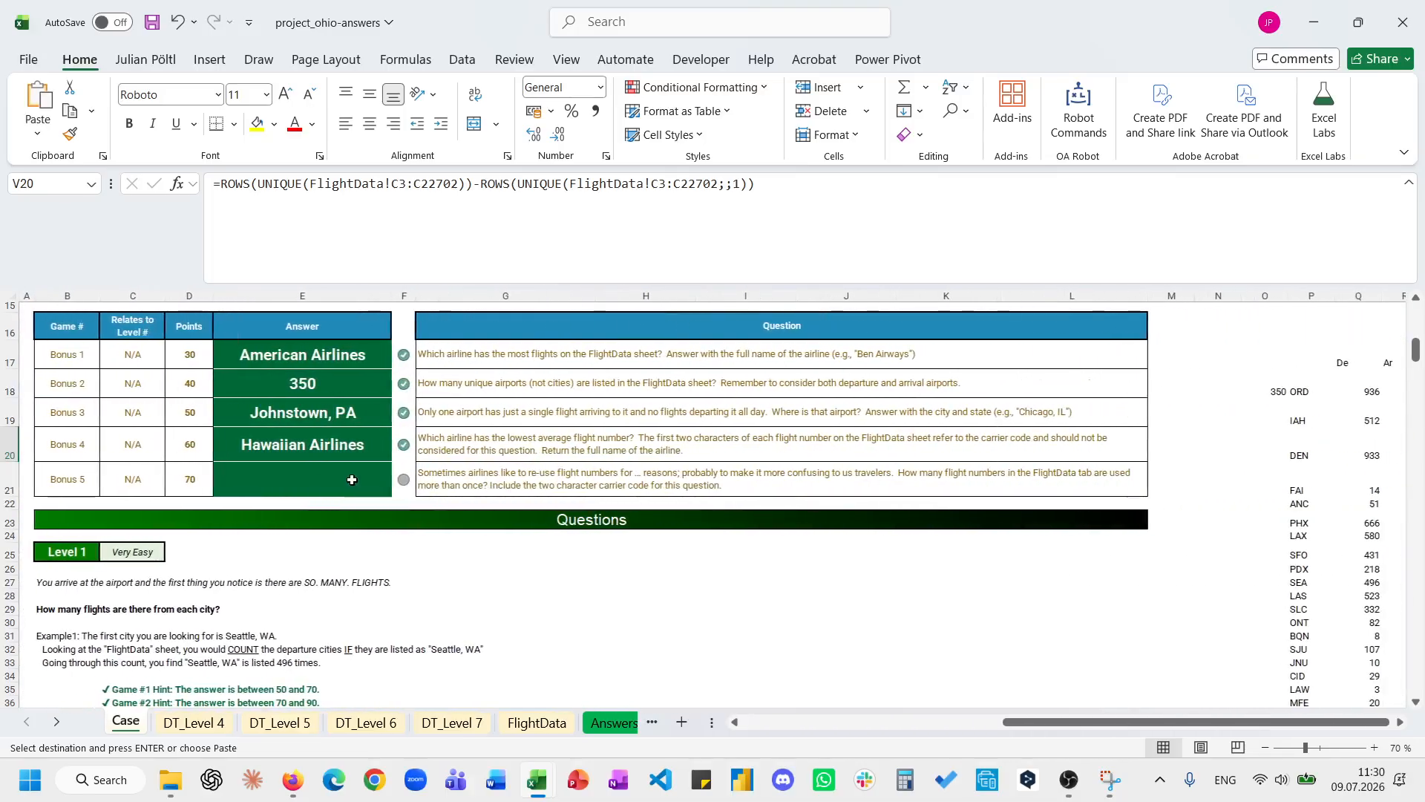
pyautogui.click(351, 479)
pyautogui.click(352, 479)
pyautogui.hotkey('ctrl', 'v')
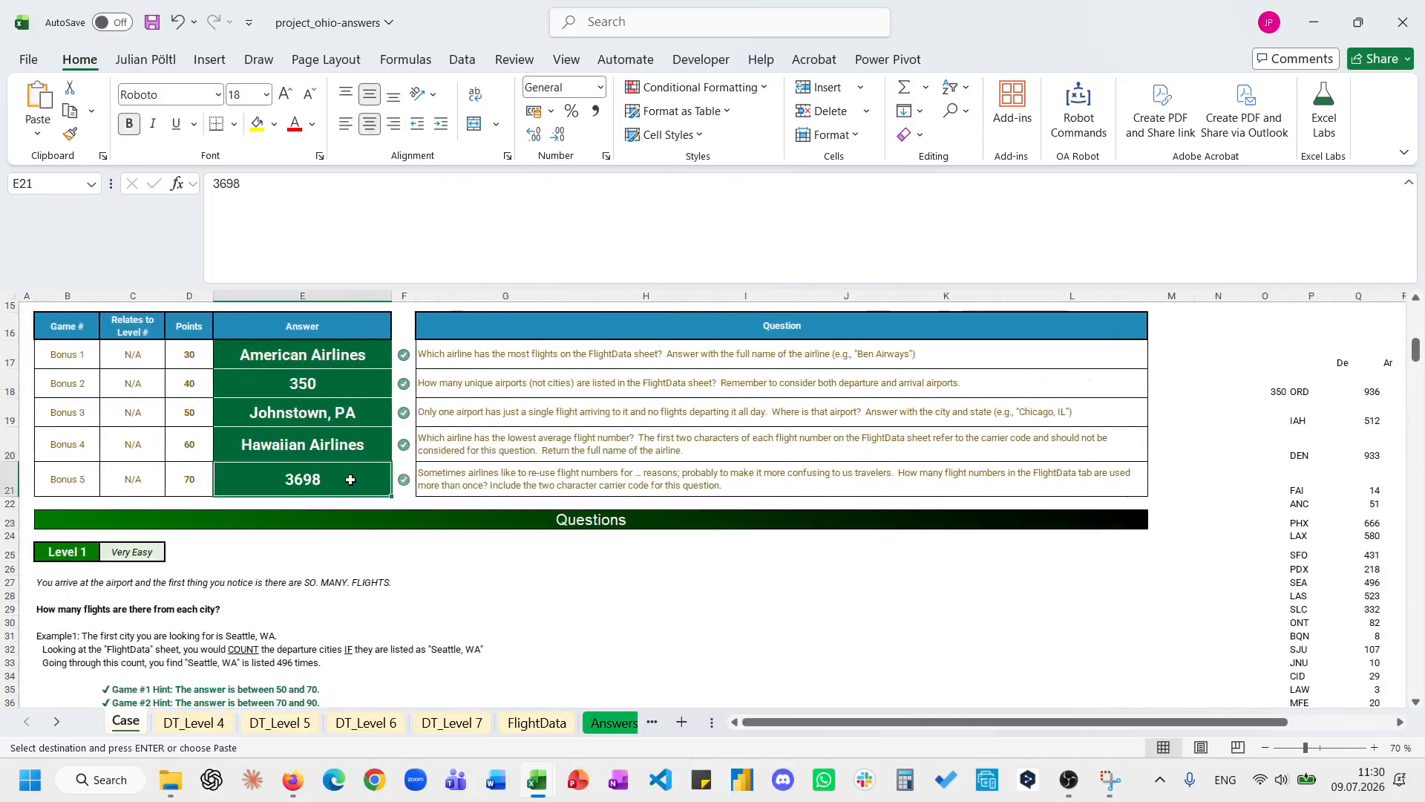
# Review the Level 7 instructions on the Case sheet and open the DT_Level 7 sheet.
pyautogui.click(588, 531)
pyautogui.scroll(2, 589, 531)
pyautogui.scroll(-20, 589, 532)
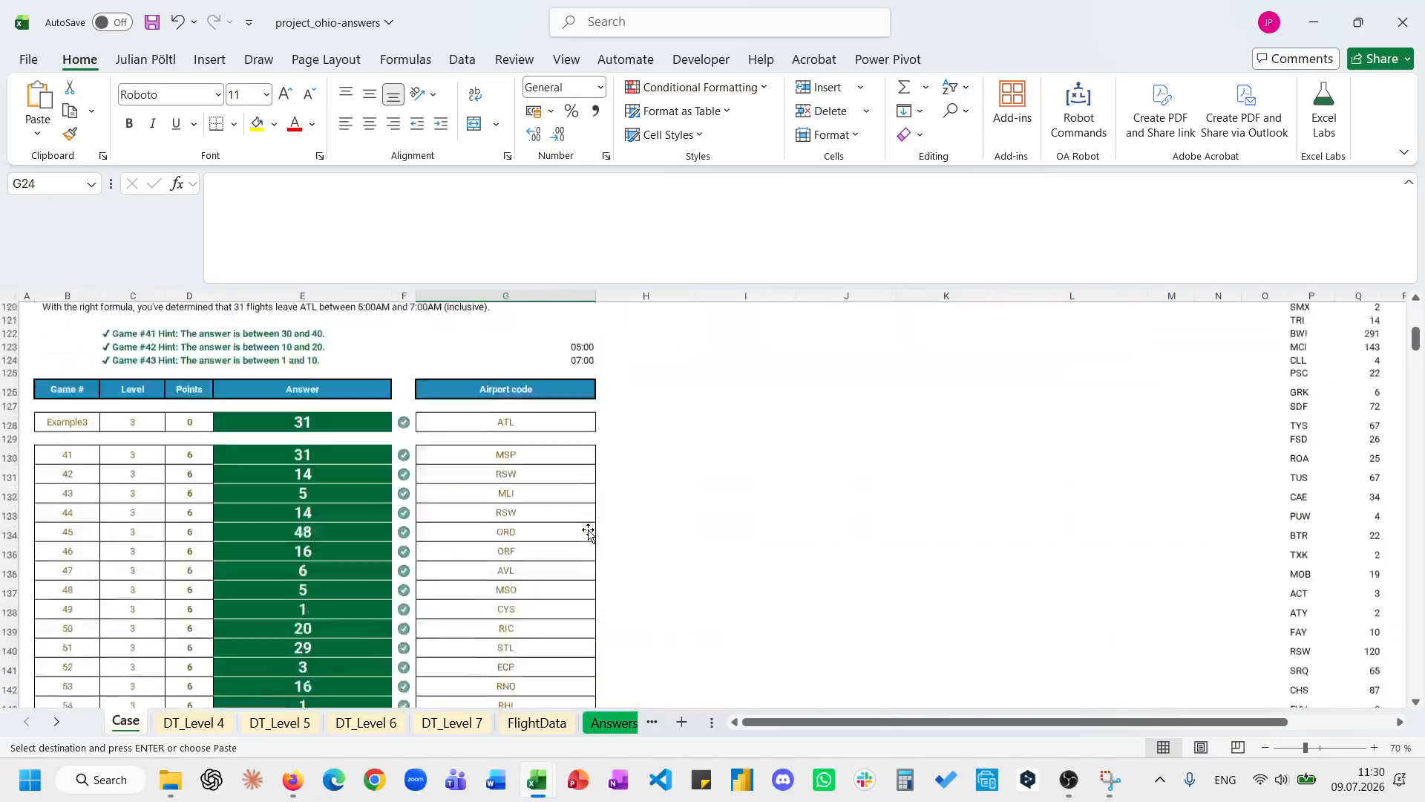
pyautogui.scroll(-15, 589, 531)
pyautogui.scroll(10, 589, 531)
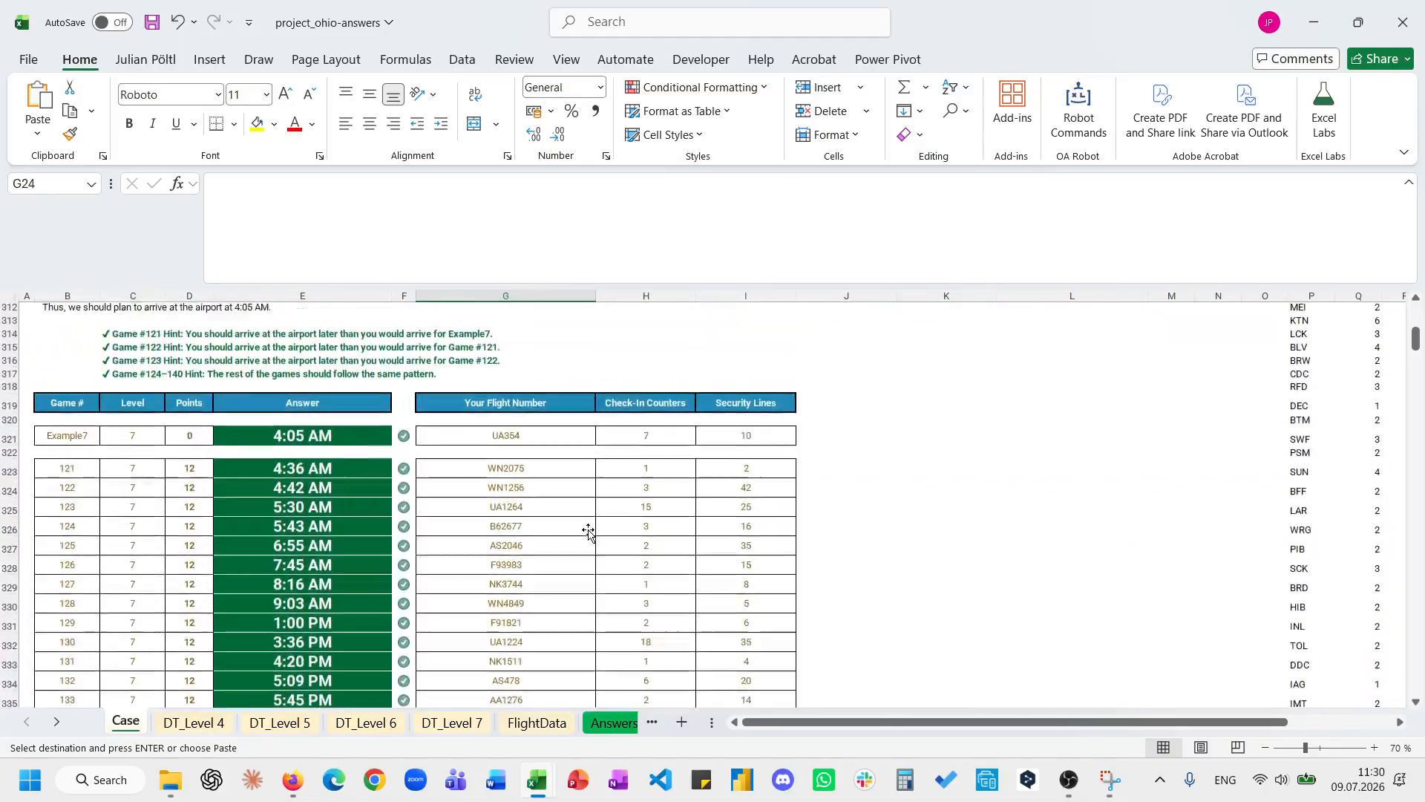
pyautogui.scroll(3, 589, 531)
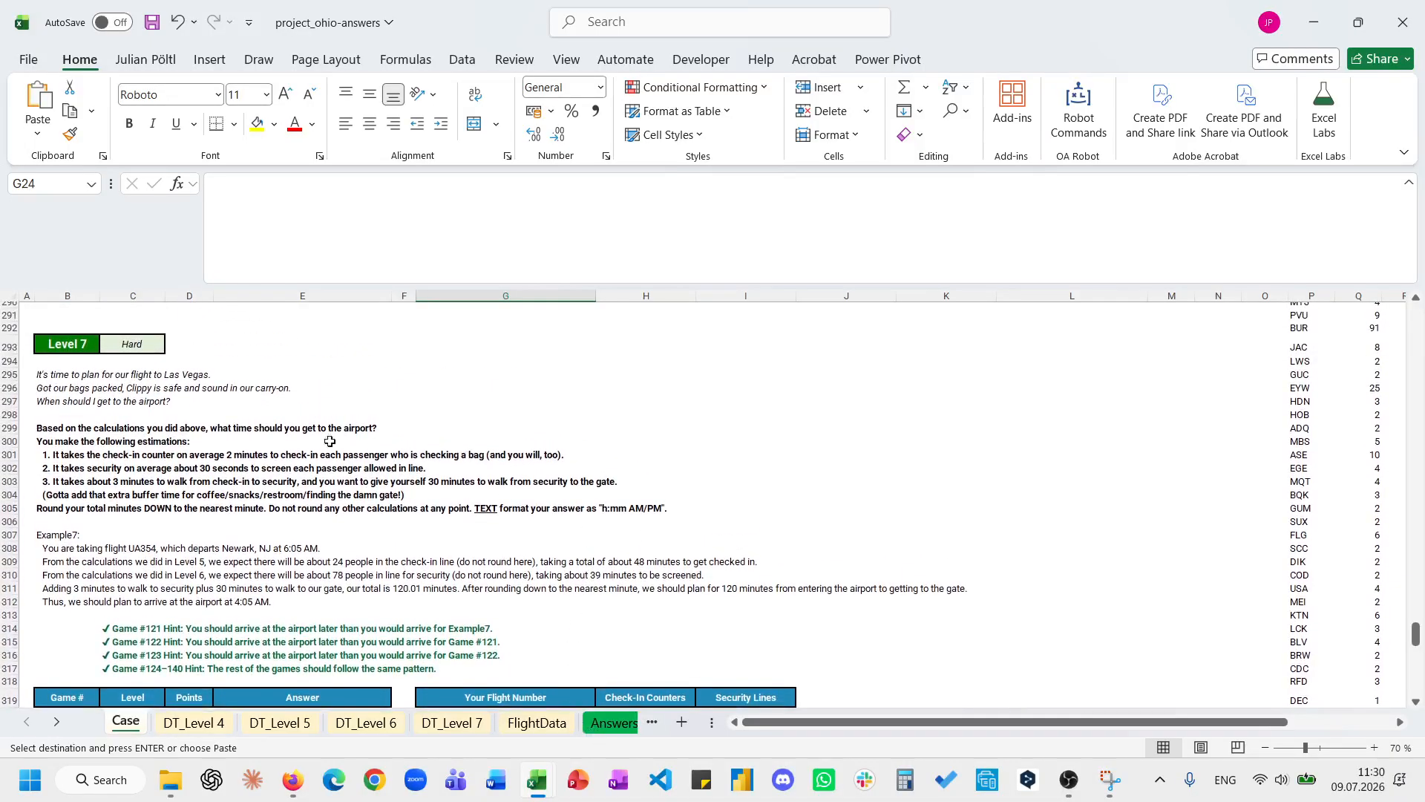
pyautogui.click(452, 722)
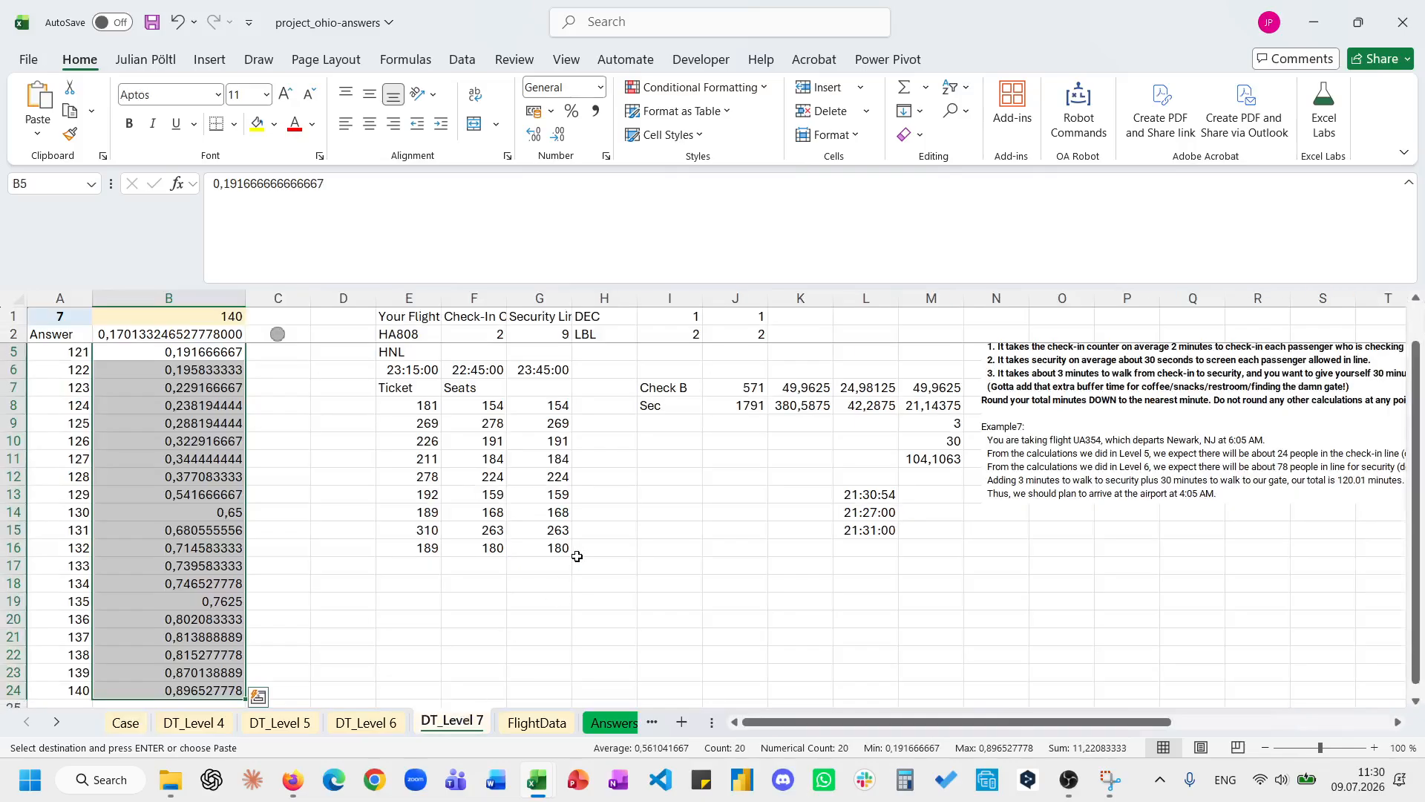
# Examine the arrival time formulas in L13:L15 on DT_Level 7, cancelling any replacement of existing cells.
pyautogui.scroll(2, 577, 556)
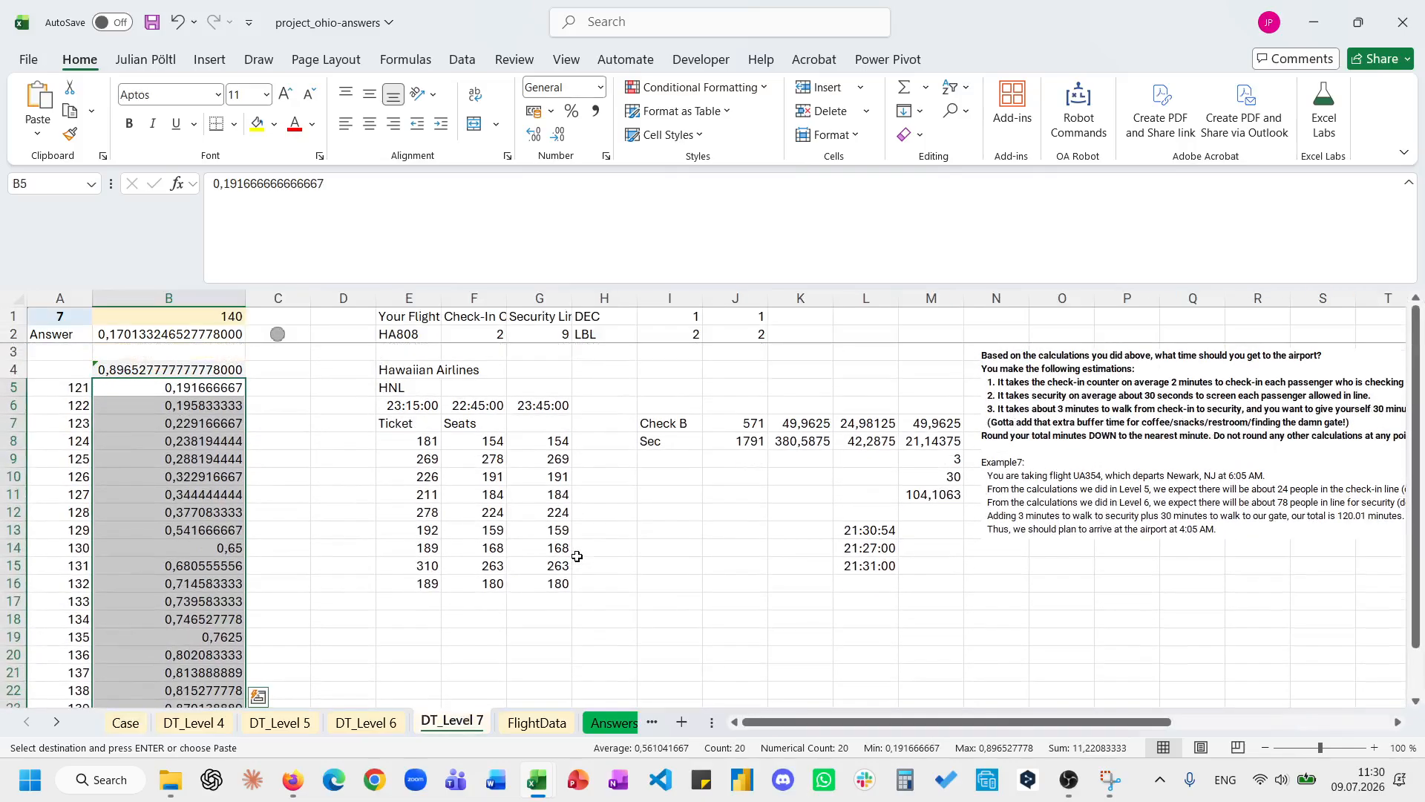
pyautogui.hscroll(1, 578, 556)
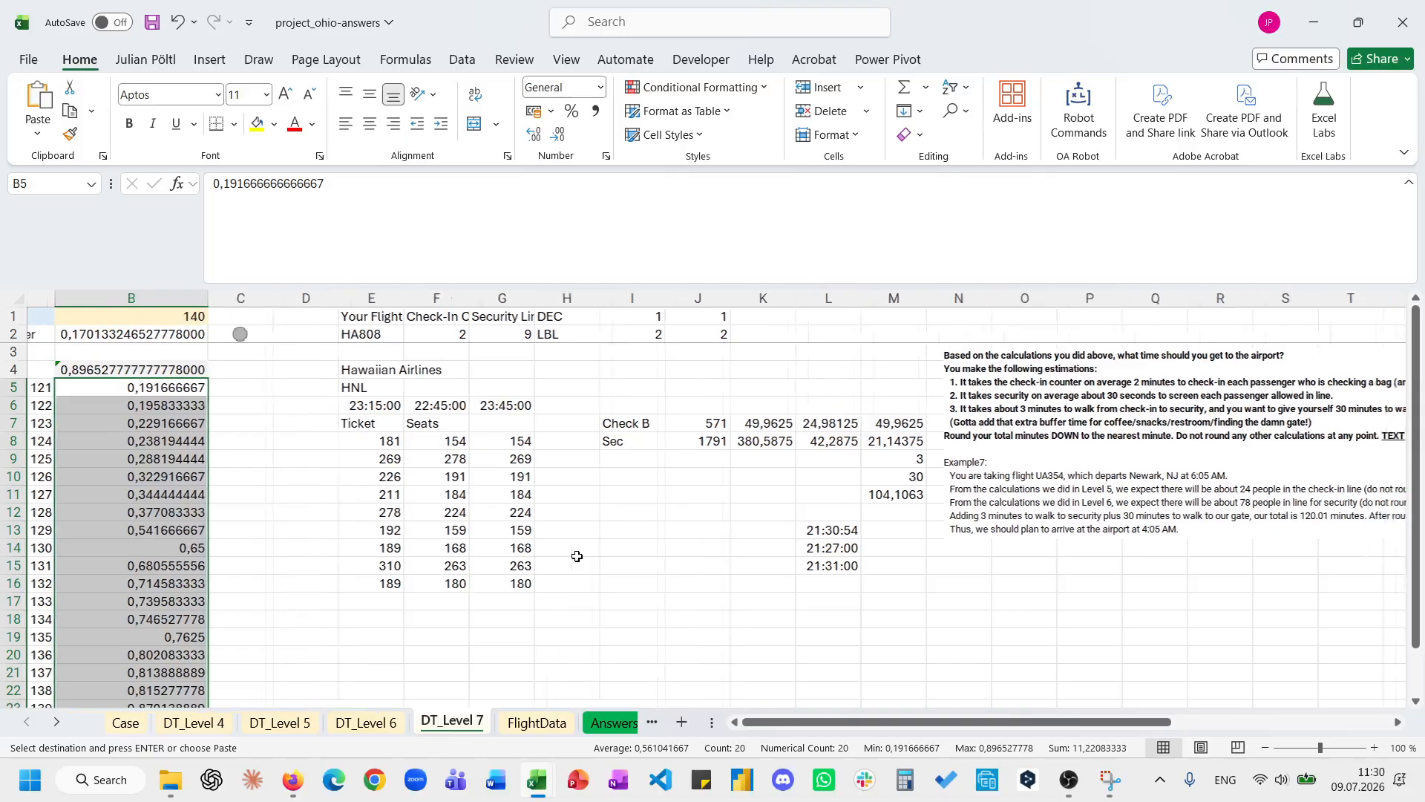
pyautogui.click(798, 566)
pyautogui.click(797, 533)
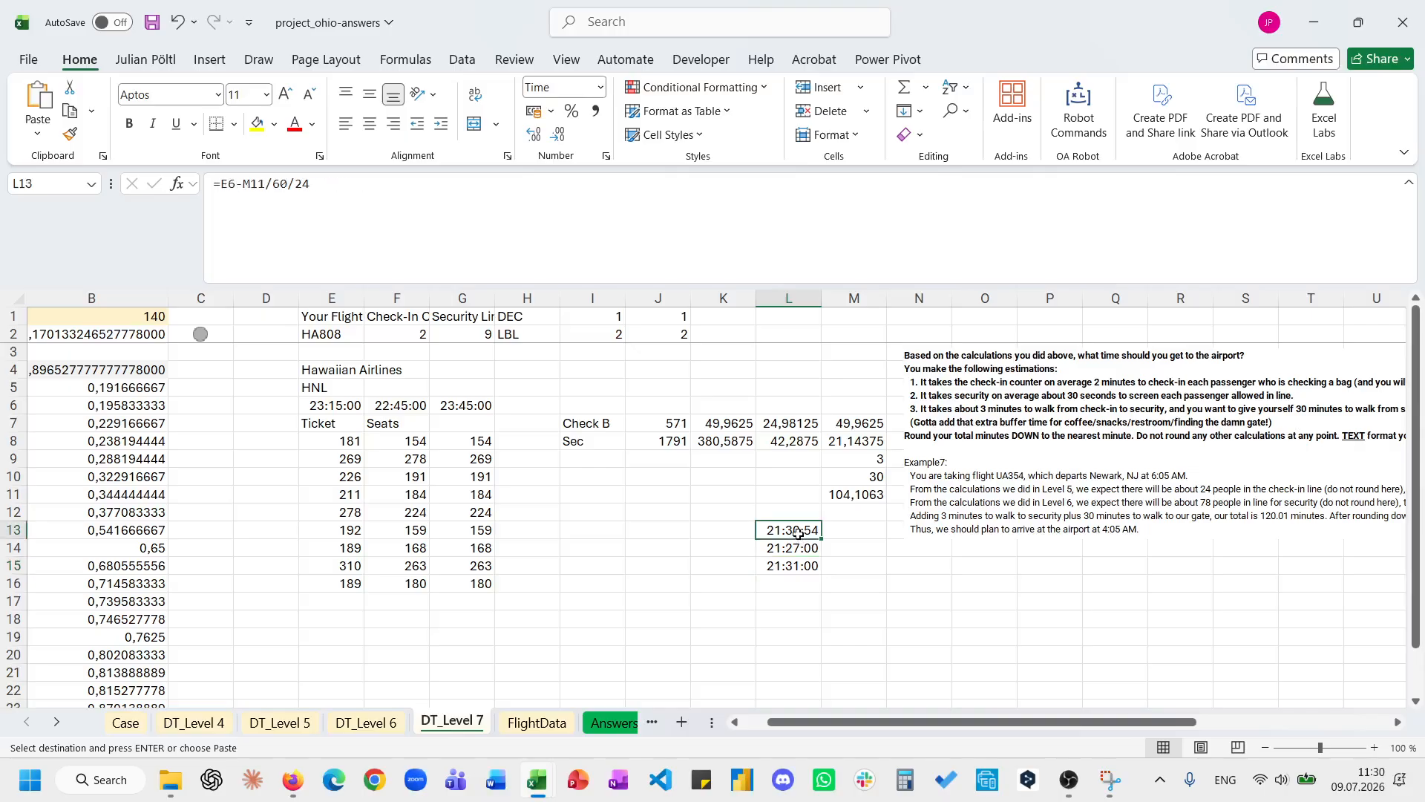
pyautogui.moveTo(790, 544); pyautogui.dragTo(788, 563)
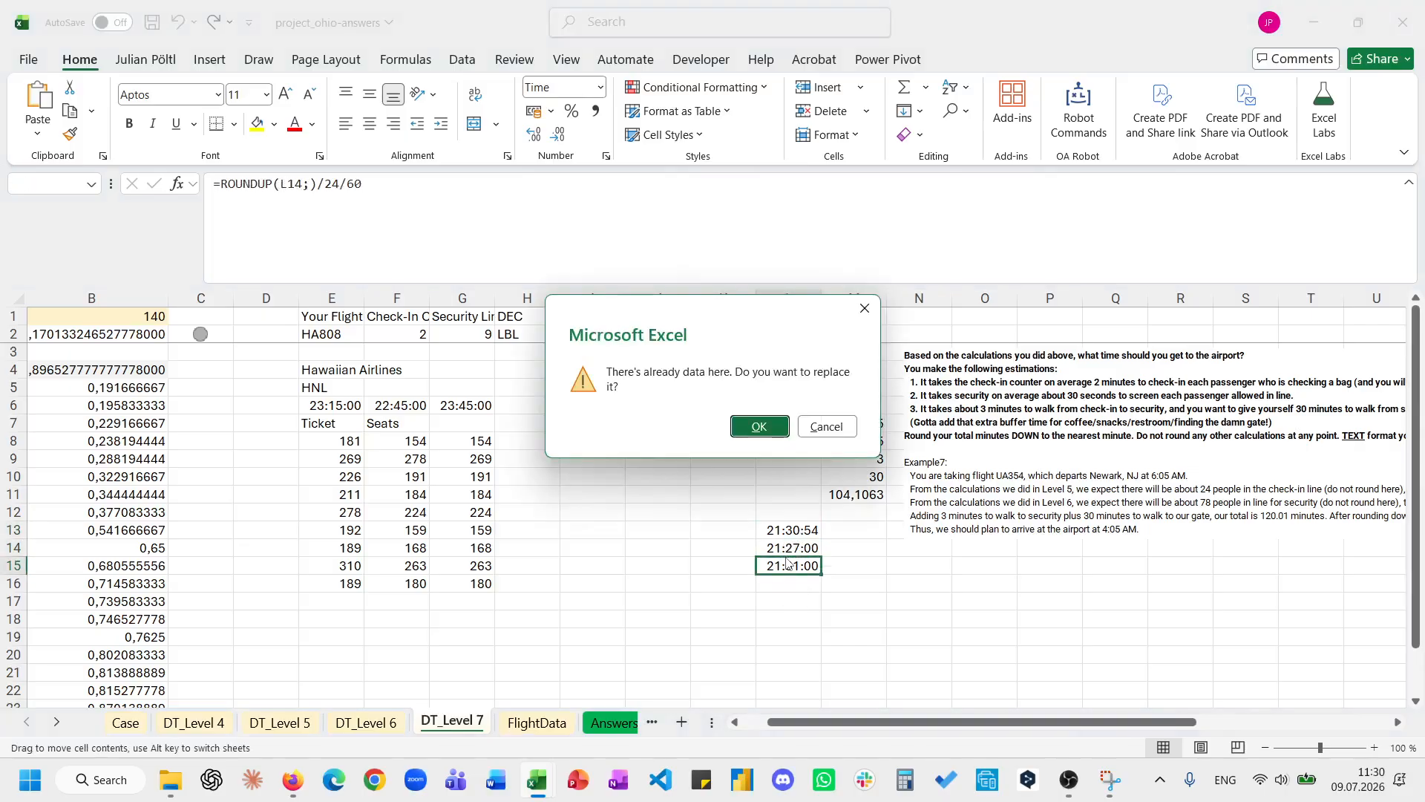
pyautogui.click(820, 427)
pyautogui.hscroll(1, 721, 460)
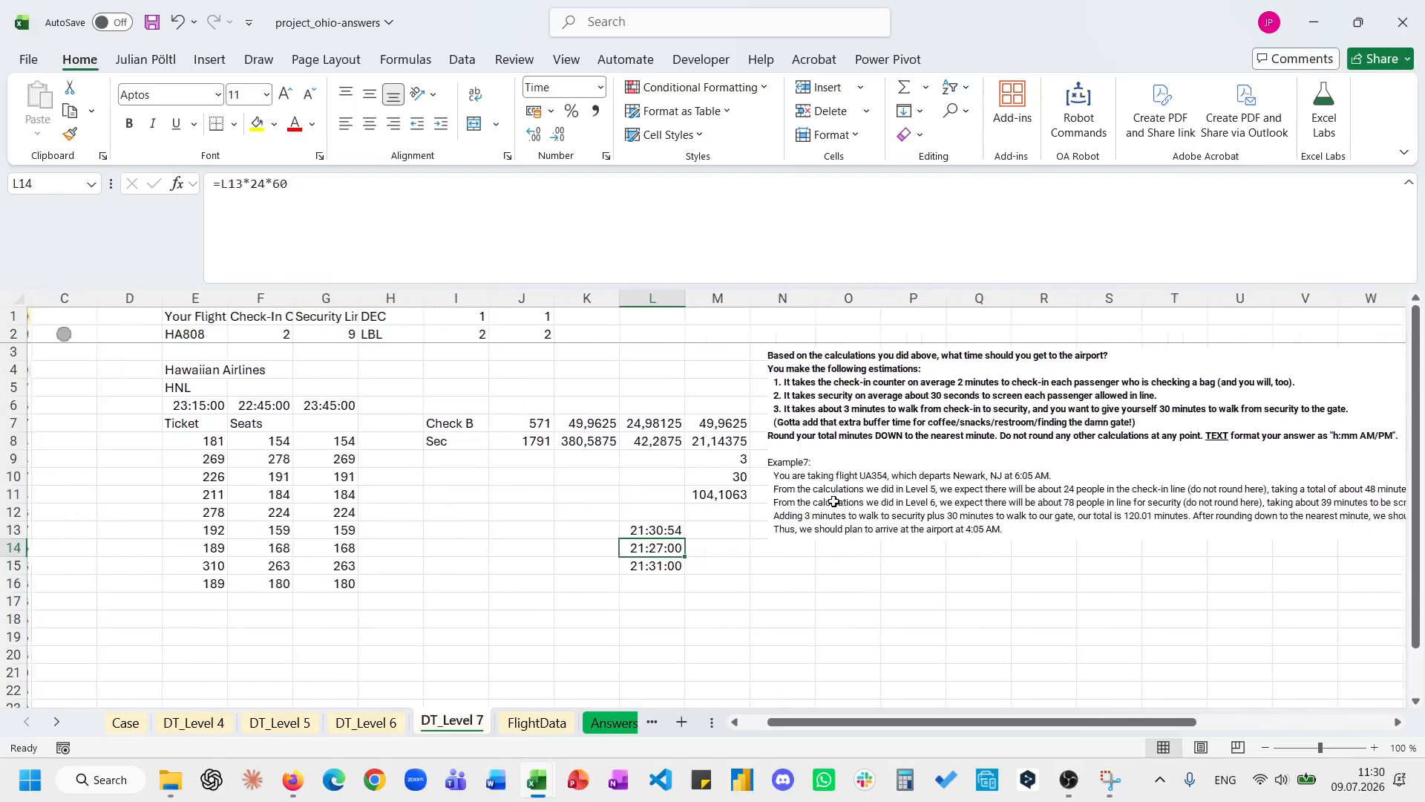
# Examine the waiting time entries in M7:M10 and the passenger sum formula in J7, including its -1 term.
pyautogui.click(705, 424)
pyautogui.click(701, 443)
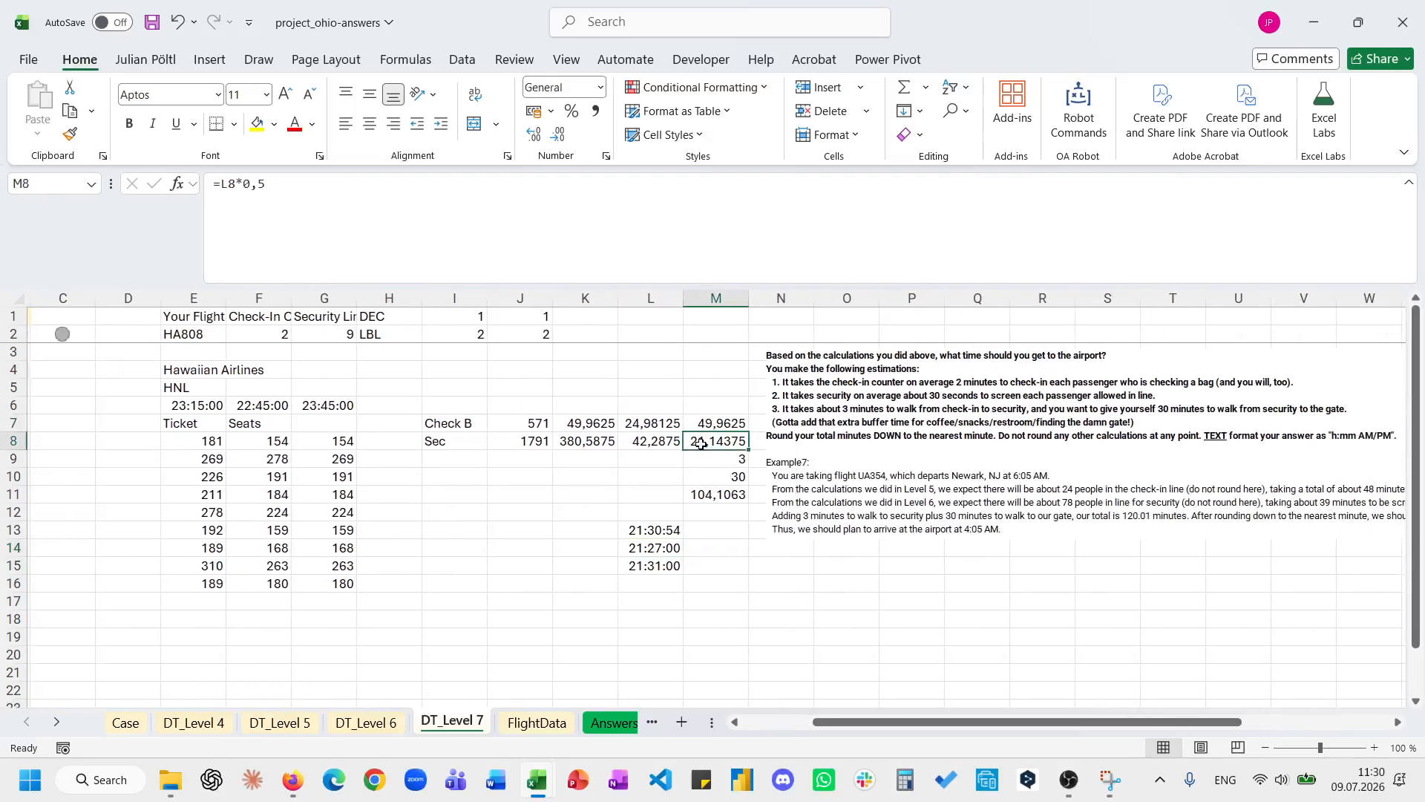
pyautogui.click(709, 460)
pyautogui.click(701, 476)
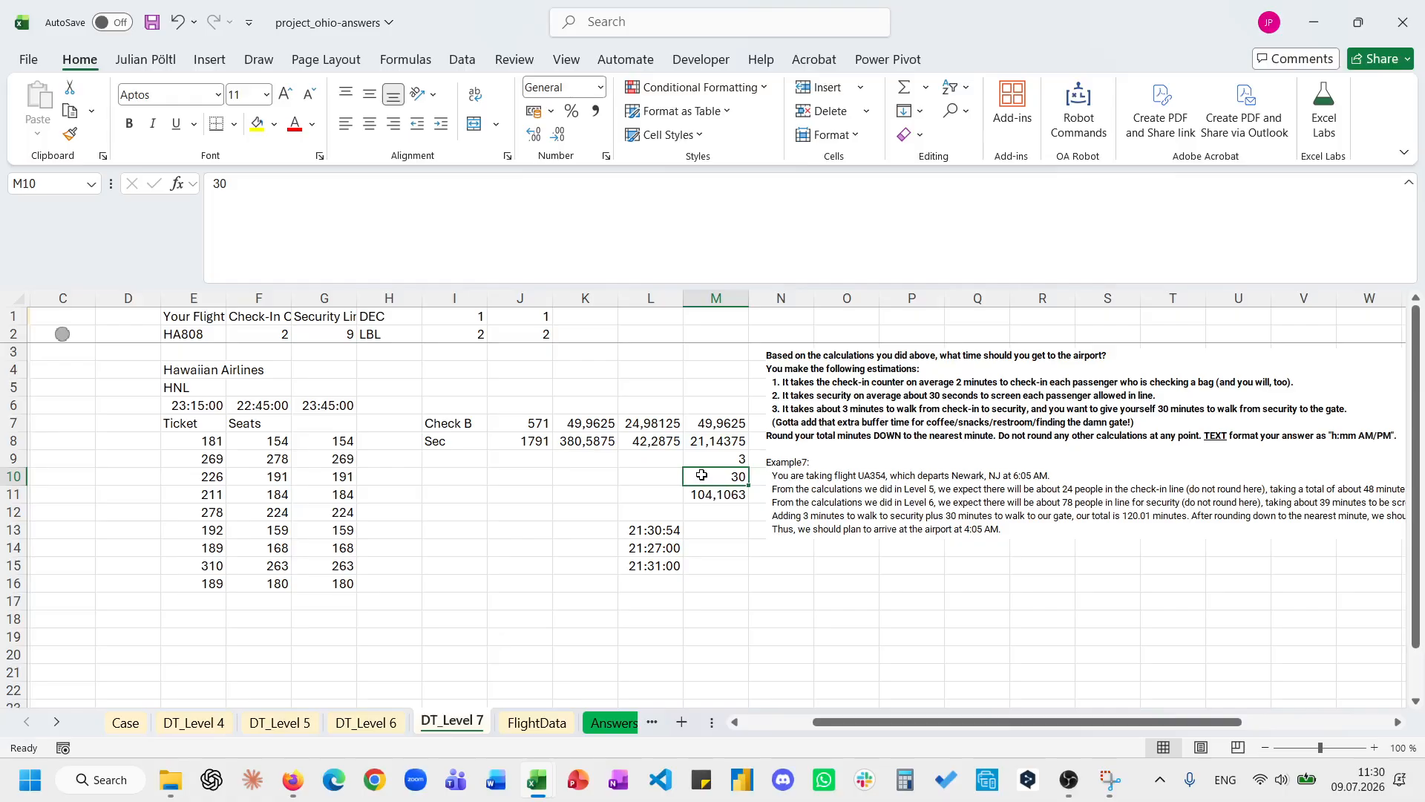
pyautogui.click(524, 422)
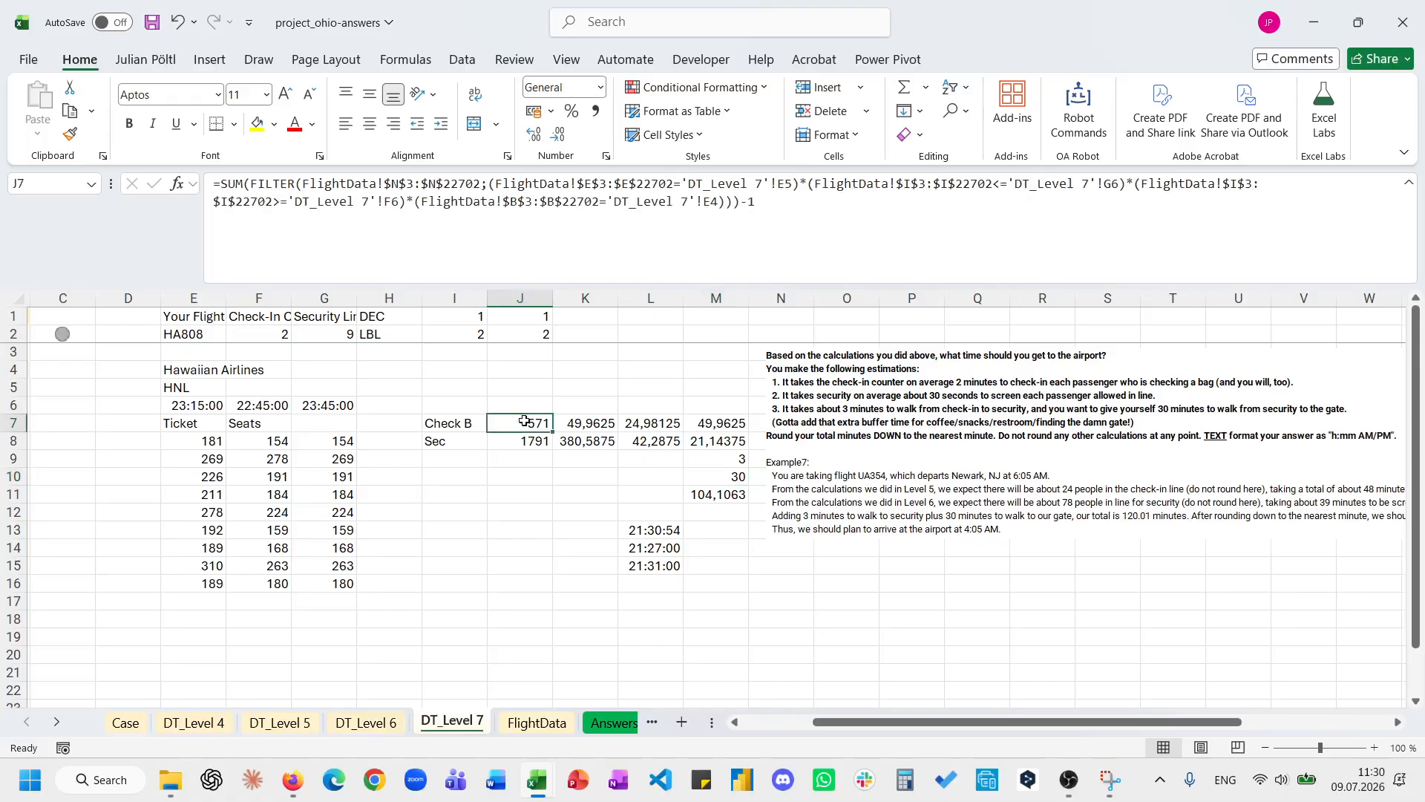
pyautogui.moveTo(763, 251)
pyautogui.mouseDown()
pyautogui.moveTo(726, 245)
pyautogui.moveTo(742, 235)
pyautogui.mouseUp()
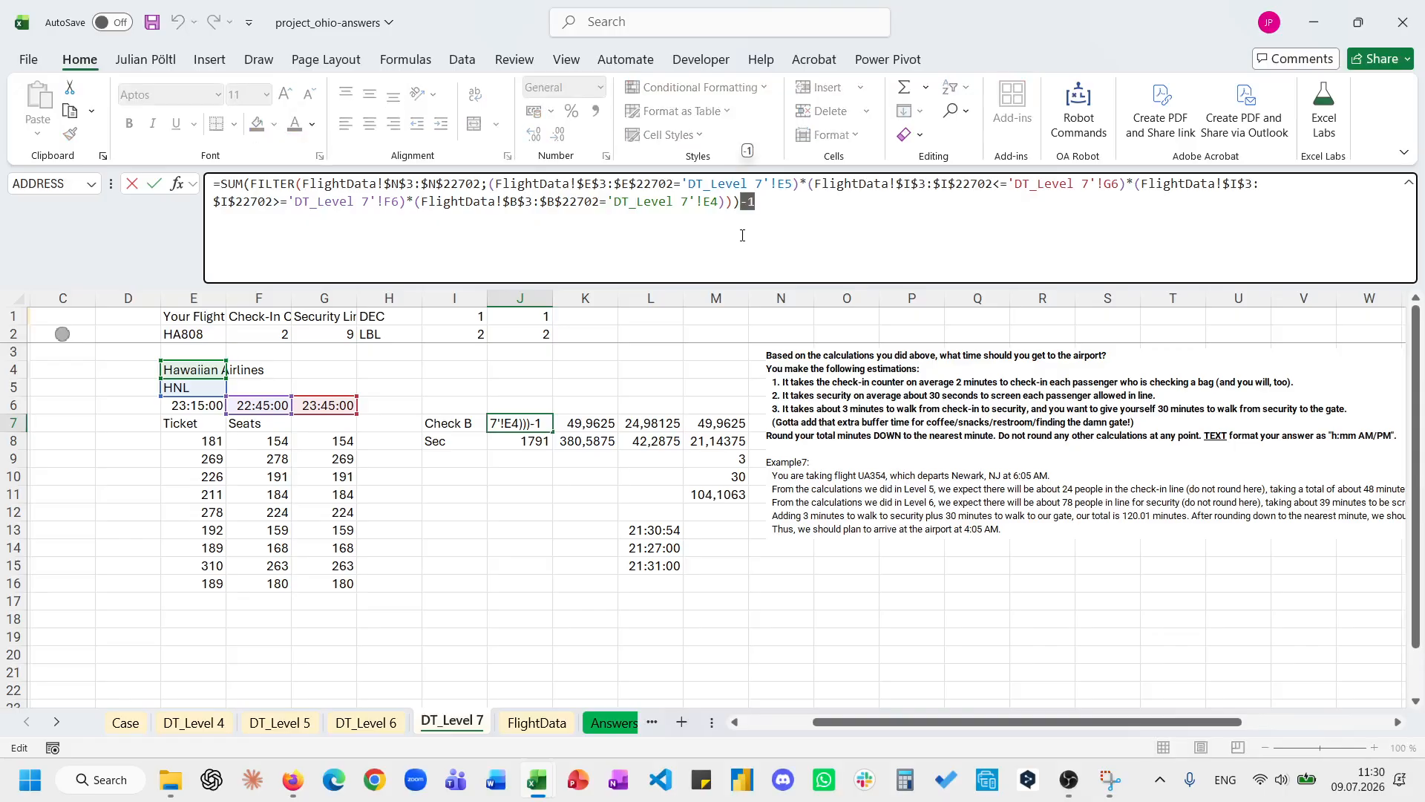
pyautogui.press('Escape')
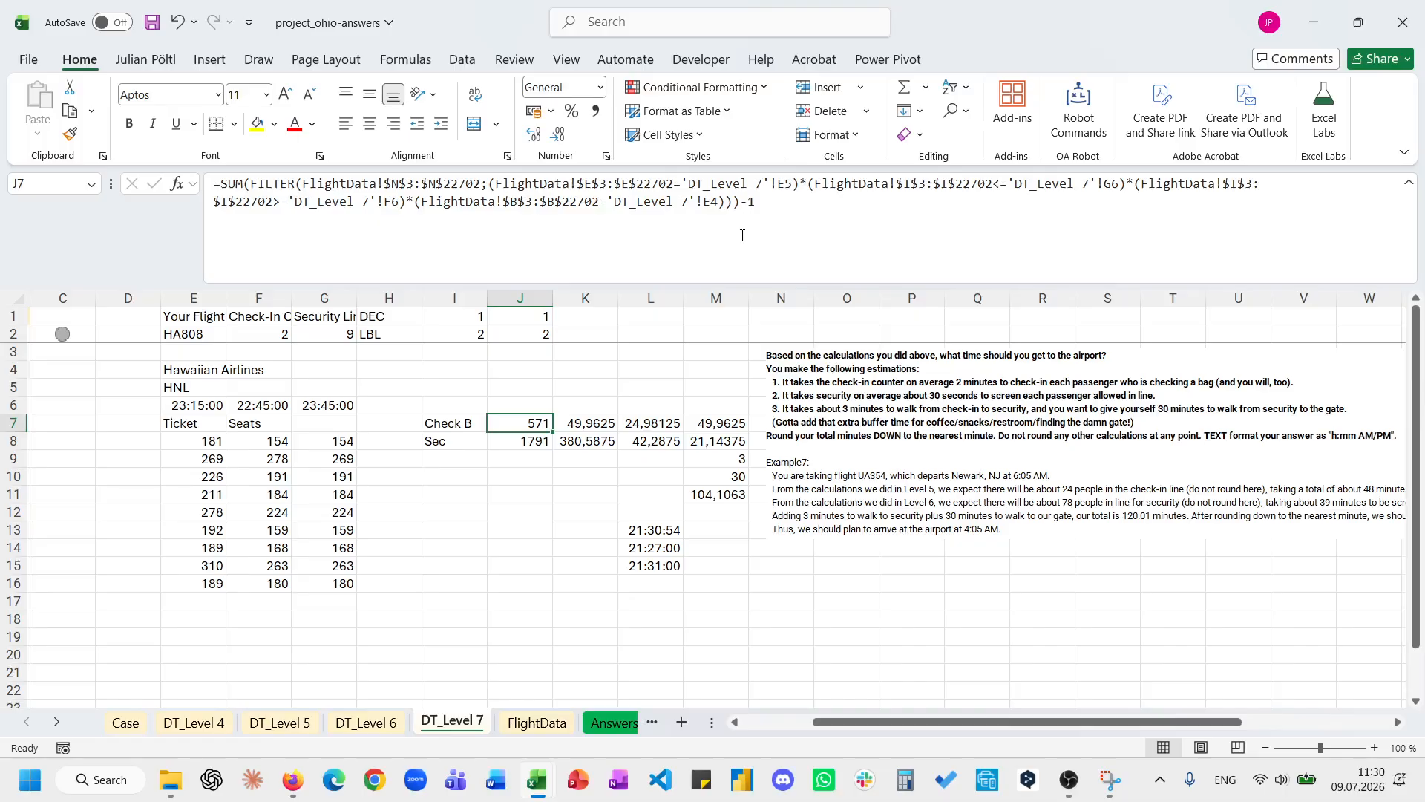
pyautogui.click(711, 420)
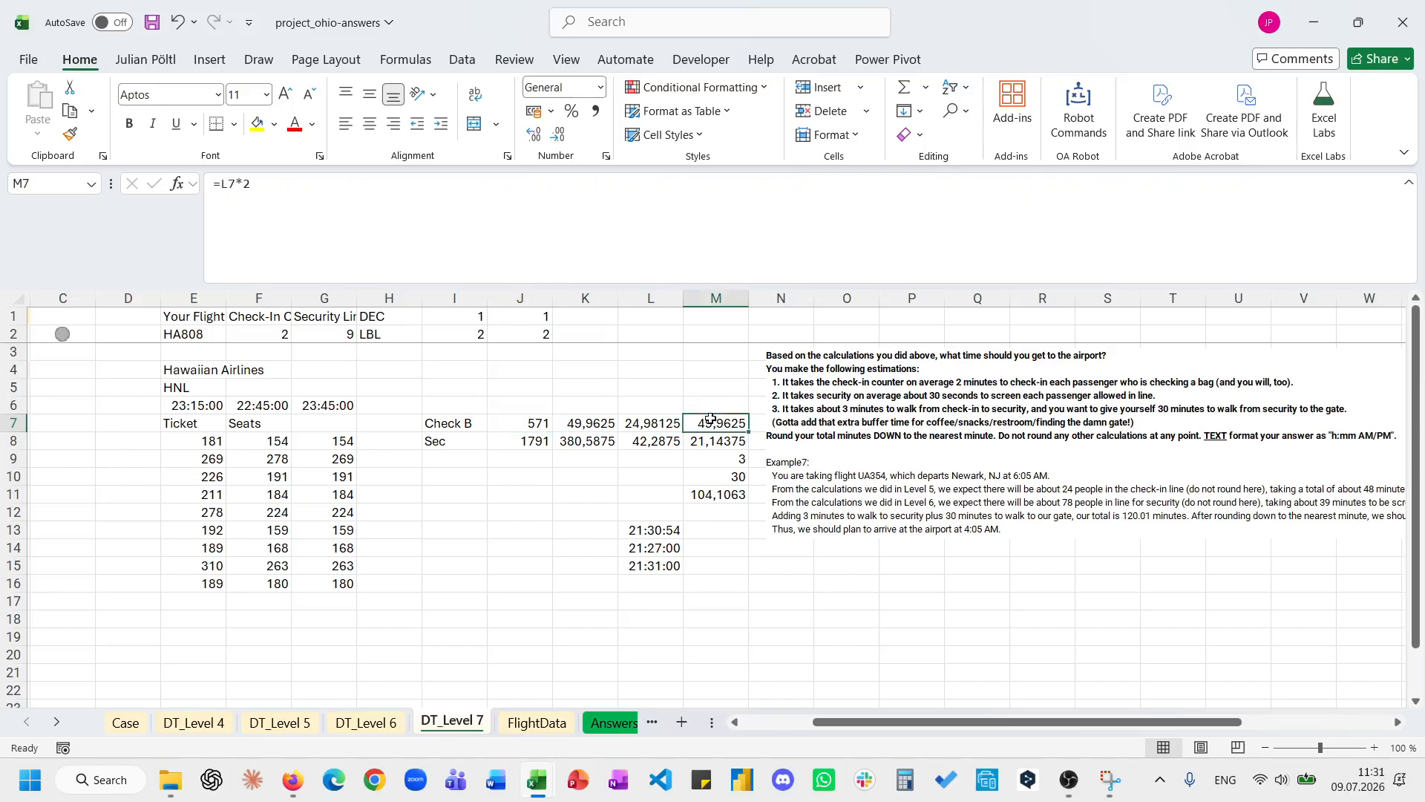
pyautogui.click(691, 229)
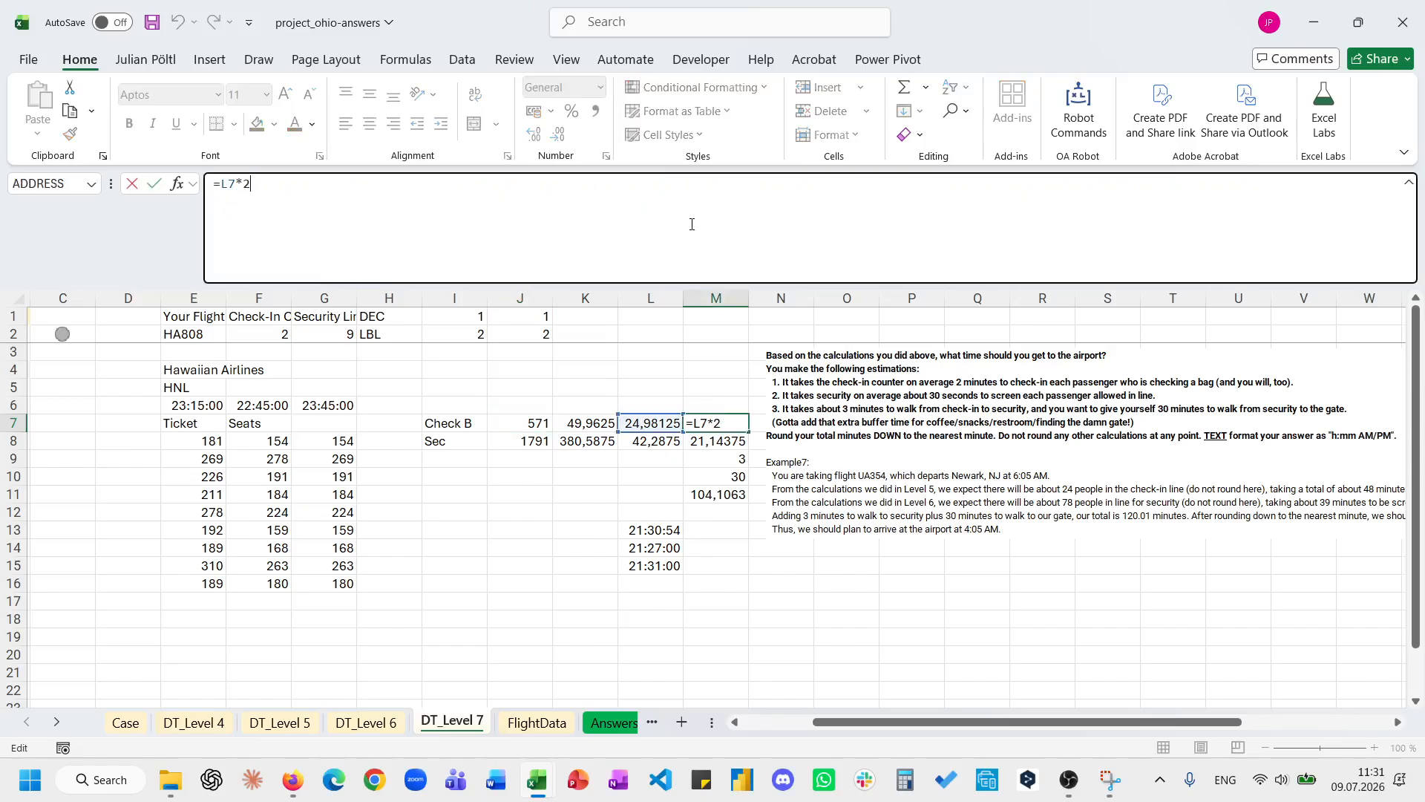
pyautogui.click(694, 429)
# Move the block L9:M15 down two rows to L11:M17 and enter 2 in M9.
pyautogui.moveTo(717, 467); pyautogui.dragTo(682, 607)
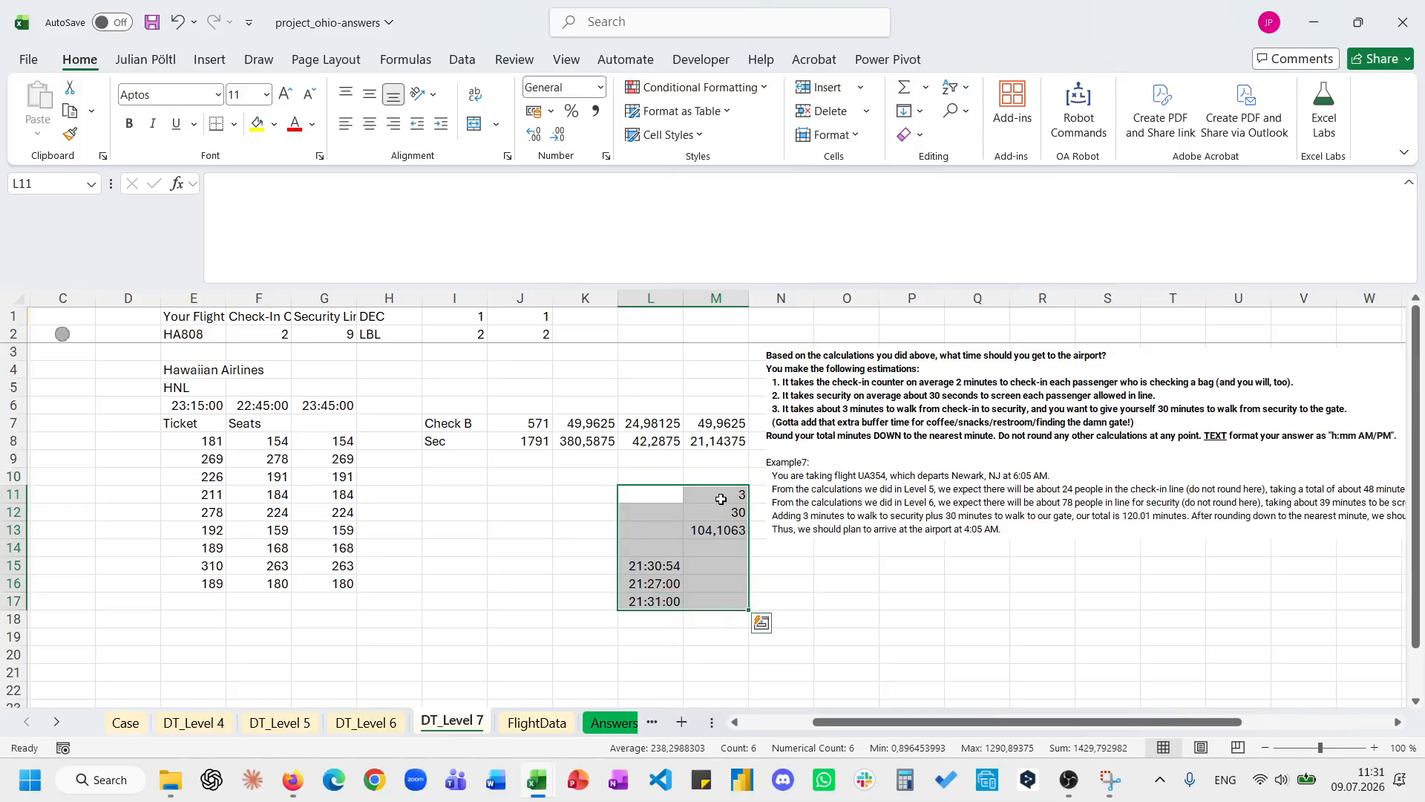
pyautogui.click(722, 459)
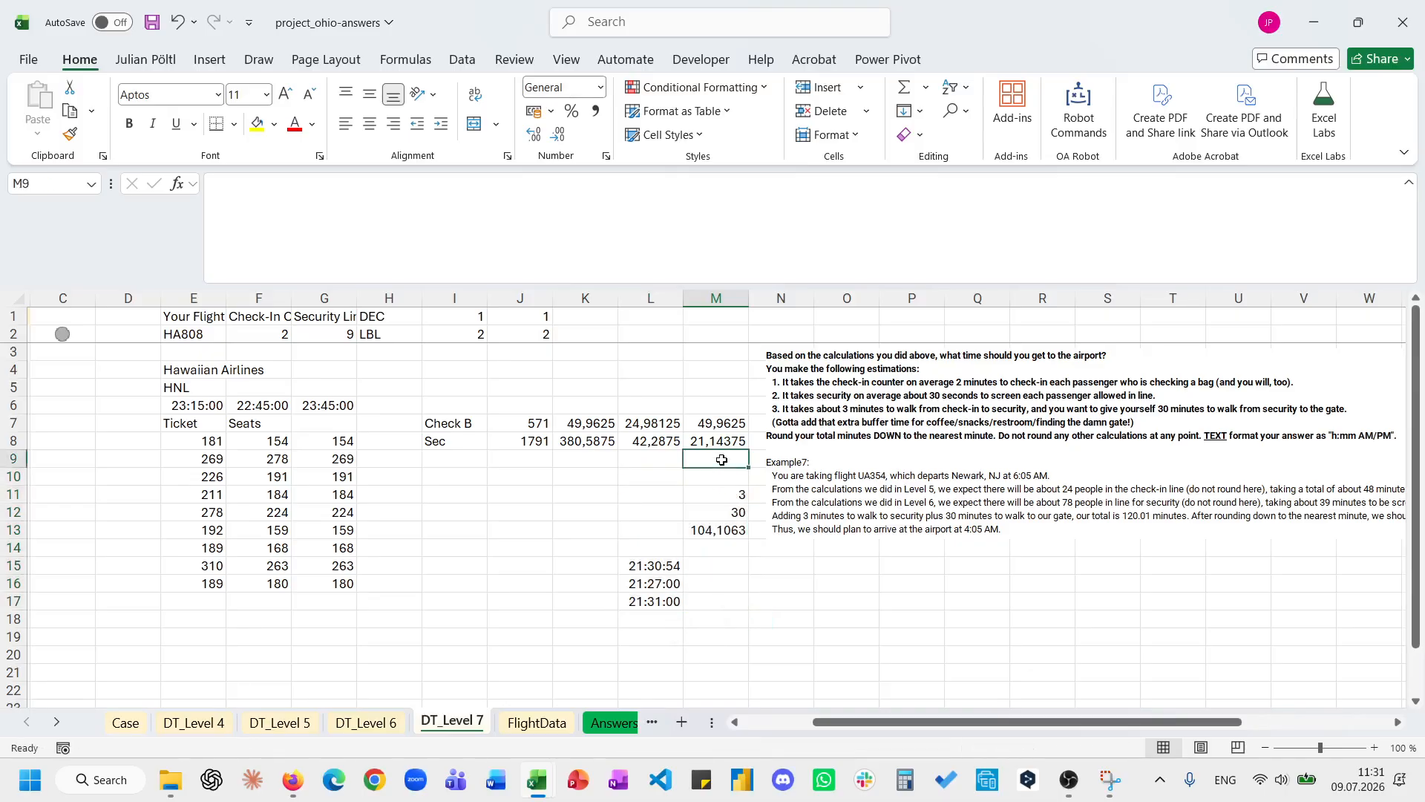
pyautogui.write('2')
pyautogui.press('Return')
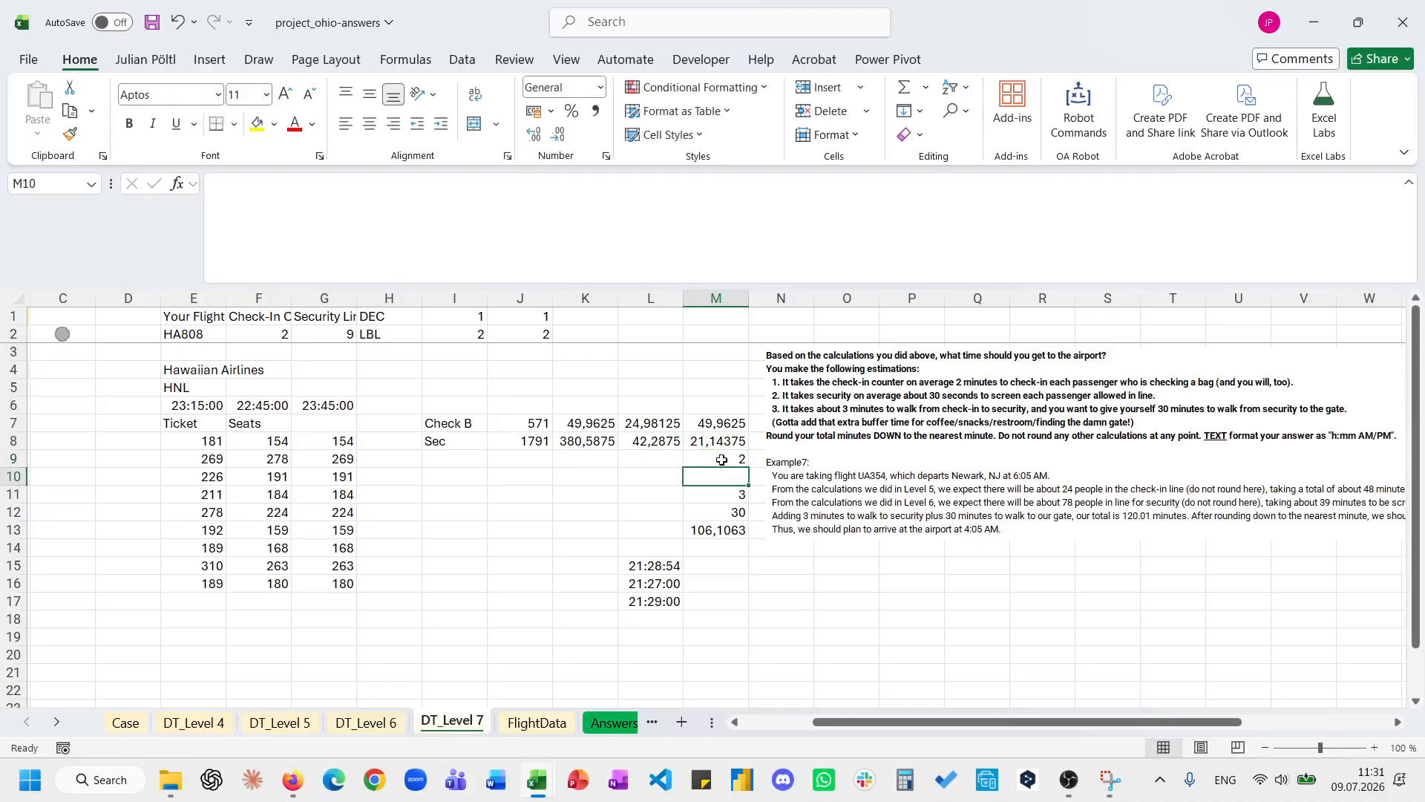
# Enter 0,5 in M10 as the added security screening time and check the arrival time formula in L15.
pyautogui.write(',5')
pyautogui.press('Return')
pyautogui.click(652, 566)
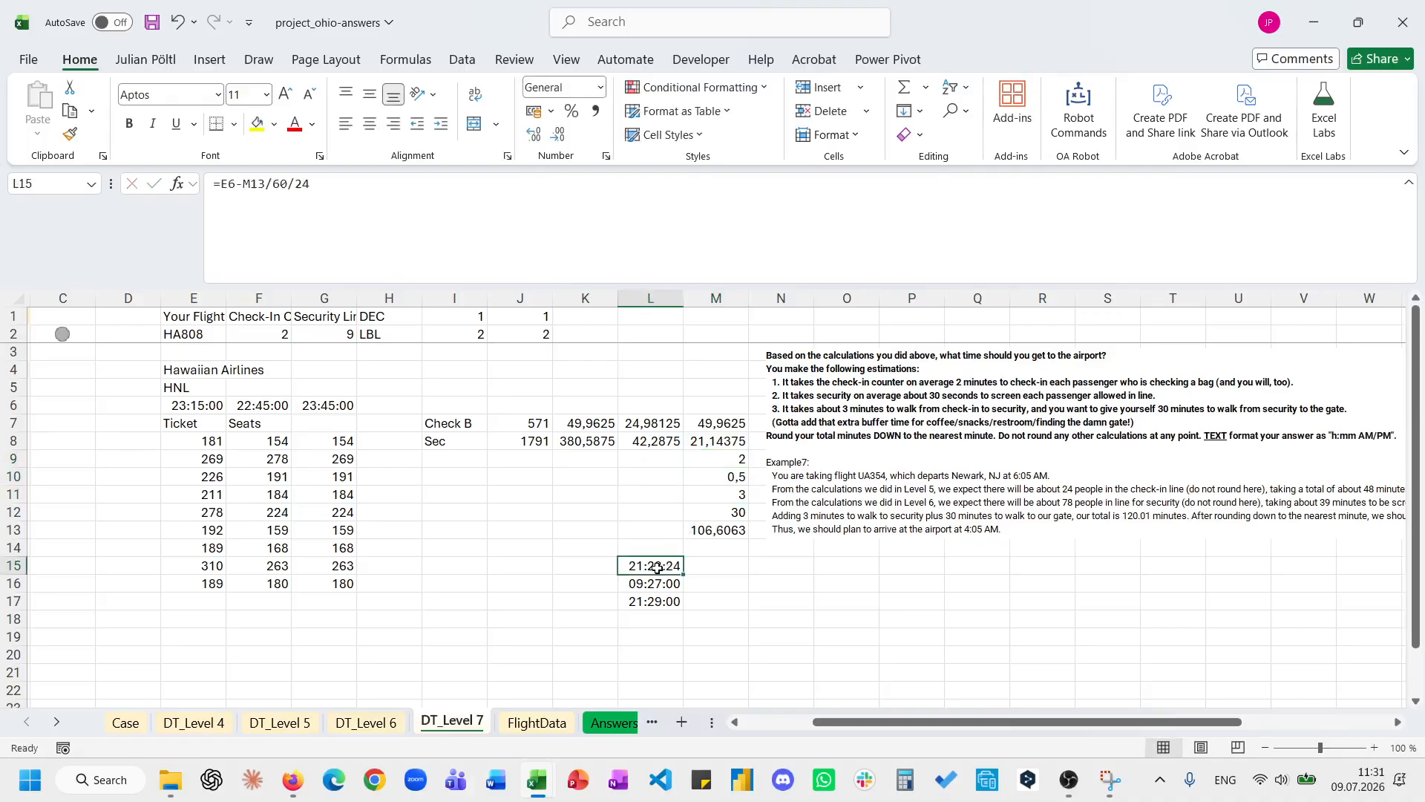
pyautogui.click(549, 265)
pyautogui.press('Escape')
# Examine the total minutes formula in M13 and the arrival time formula in L15 that depends on it.
pyautogui.click(694, 531)
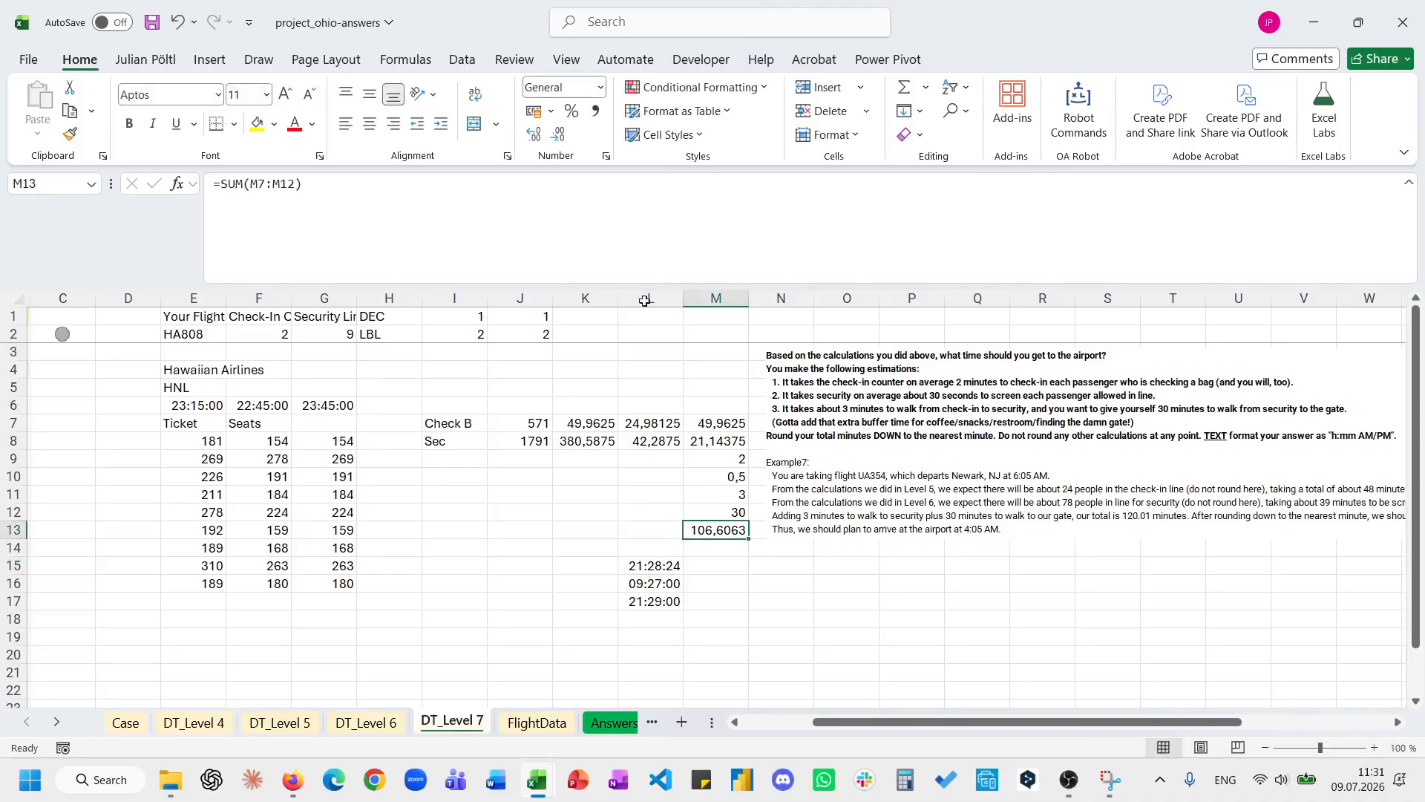
pyautogui.click(653, 228)
pyautogui.press('Escape')
pyautogui.click(669, 562)
pyautogui.hscroll(-2, 669, 562)
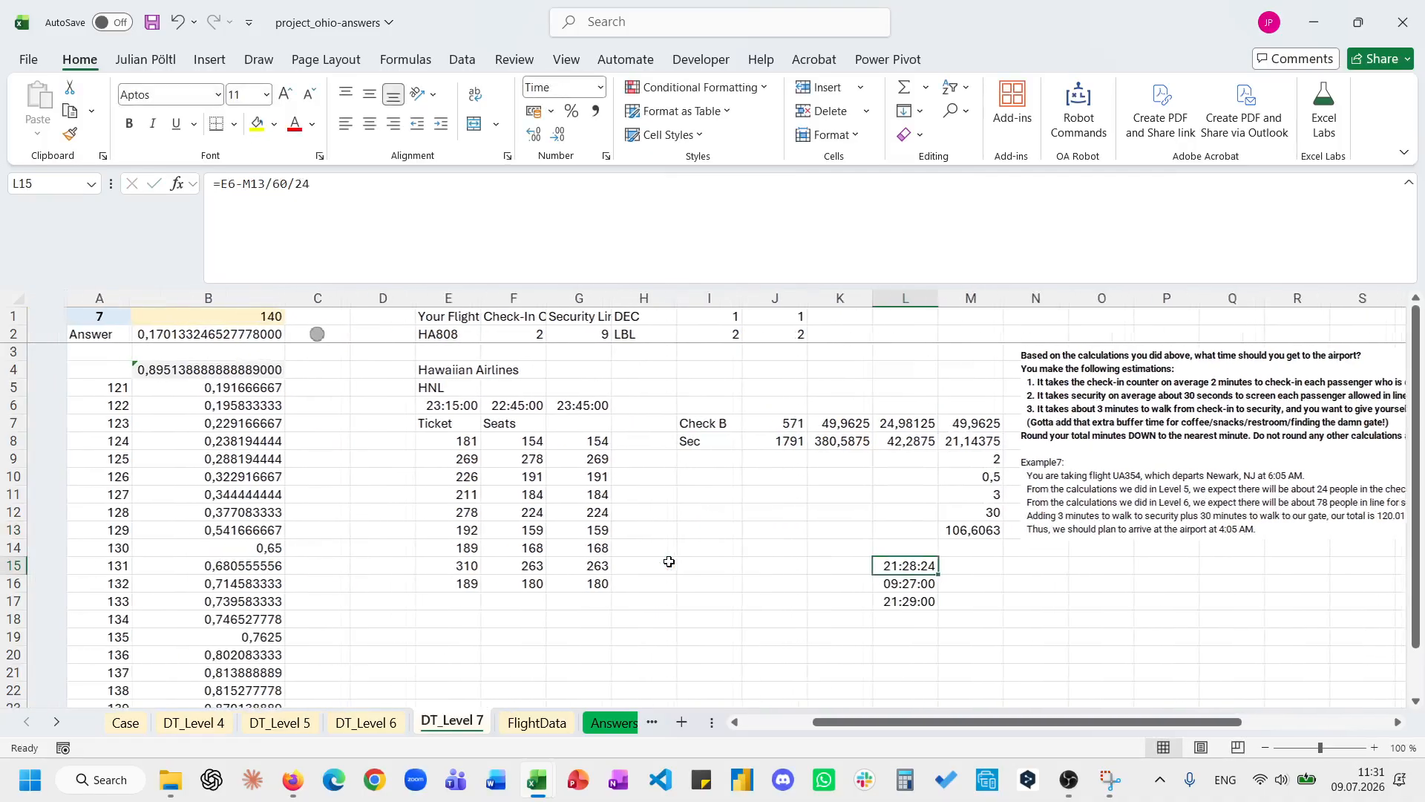
pyautogui.hscroll(2, 669, 561)
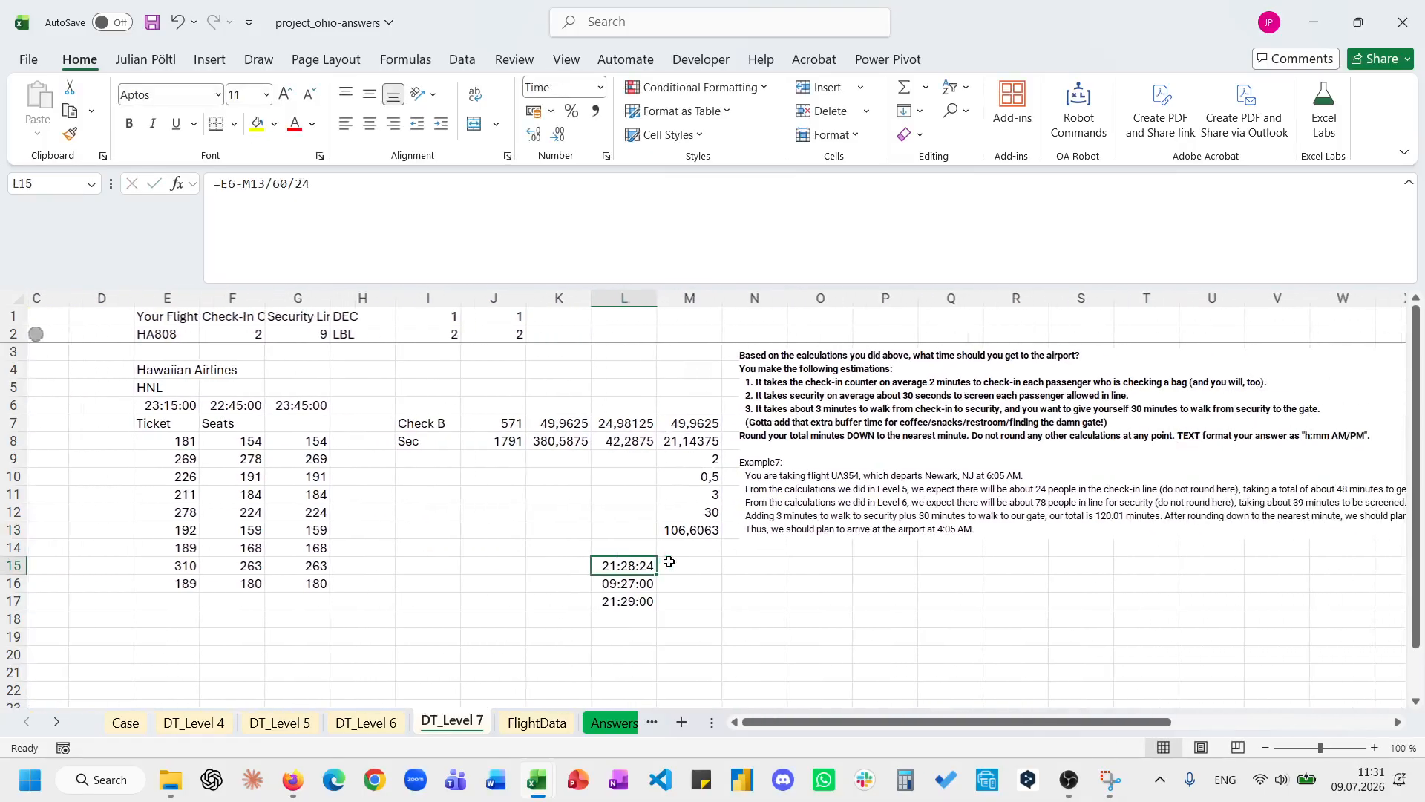
# Change the rounding function in the L17 formula to ROUNDDOWN, giving =ROUNDDOWN(L16;)/24/60.
pyautogui.click(627, 585)
pyautogui.click(627, 602)
pyautogui.click(273, 183)
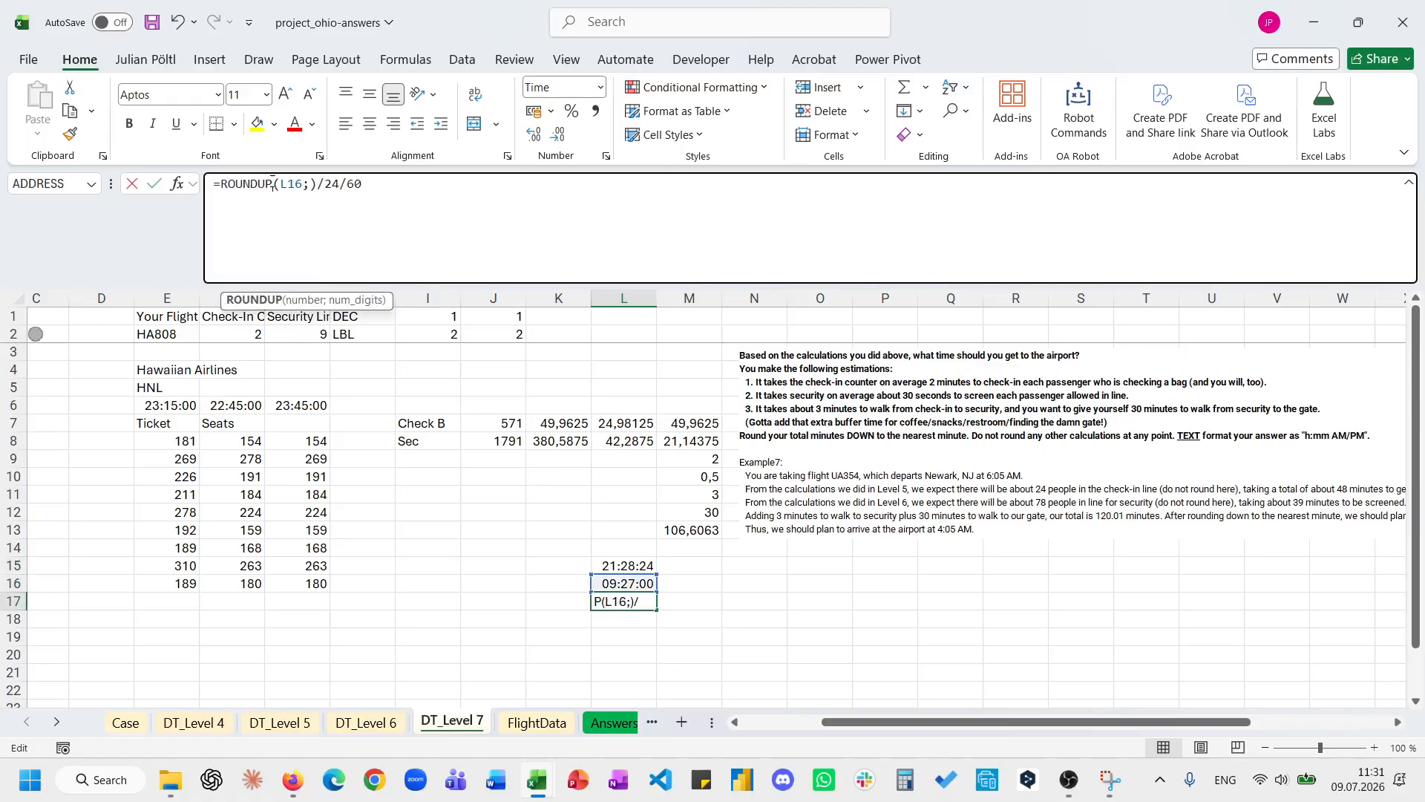
pyautogui.press('BackSpace')
pyautogui.press('BackSpace')
pyautogui.write('down')
pyautogui.press('Return')
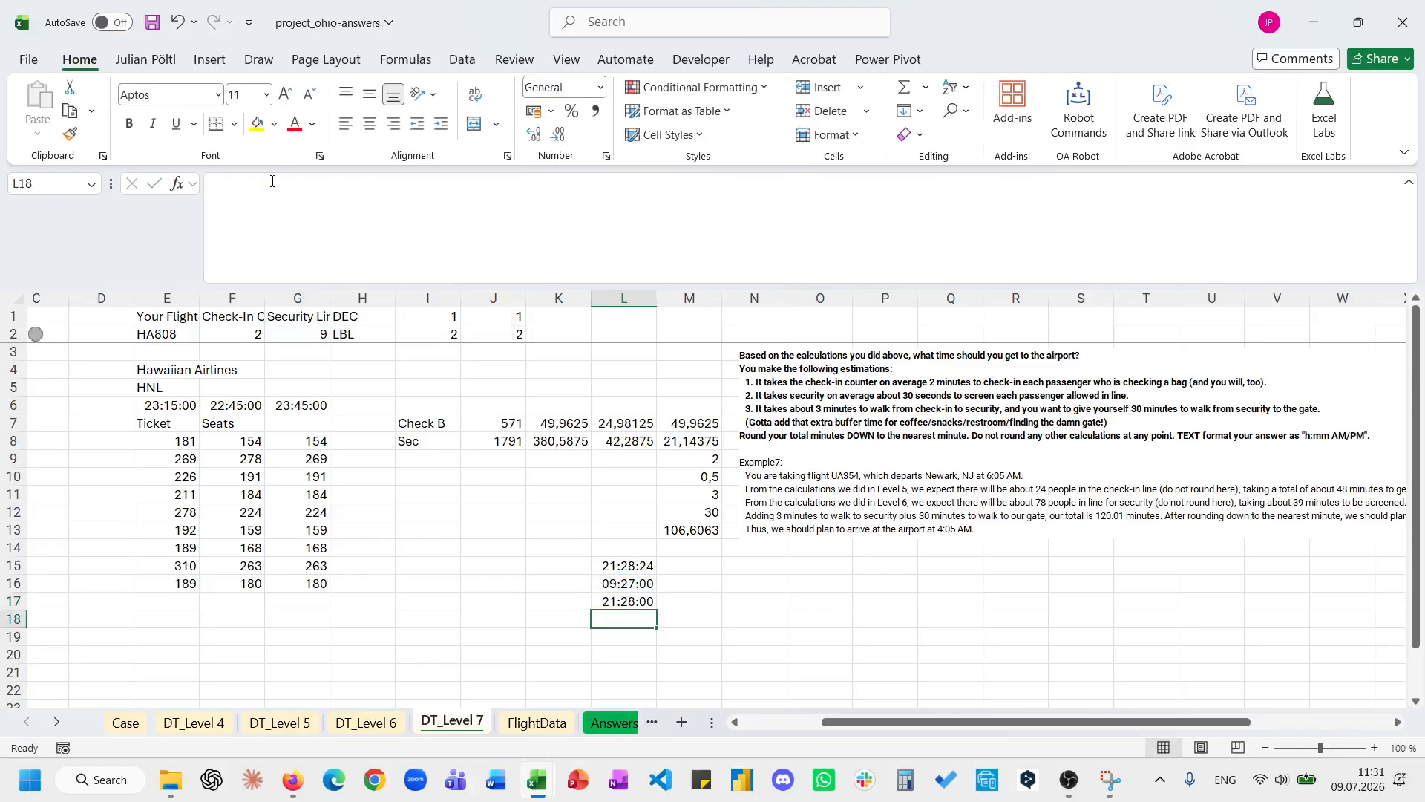
# Enter example7 as the case number in B1 and check the resulting arrival time in L17.
pyautogui.press('Up')
pyautogui.press('Down')
pyautogui.press('Up')
pyautogui.hscroll(-3, 515, 441)
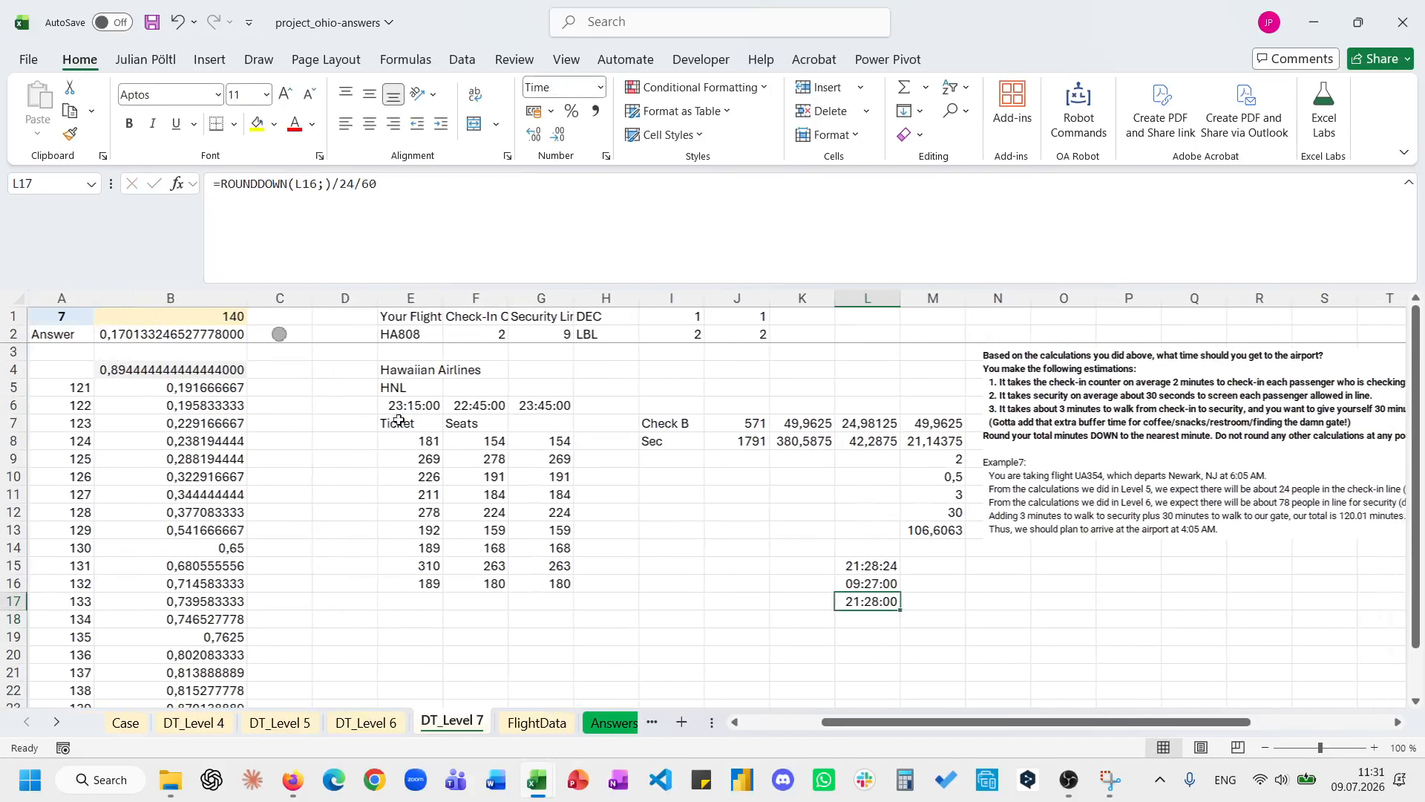
pyautogui.click(169, 297)
pyautogui.click(175, 312)
pyautogui.write('example7')
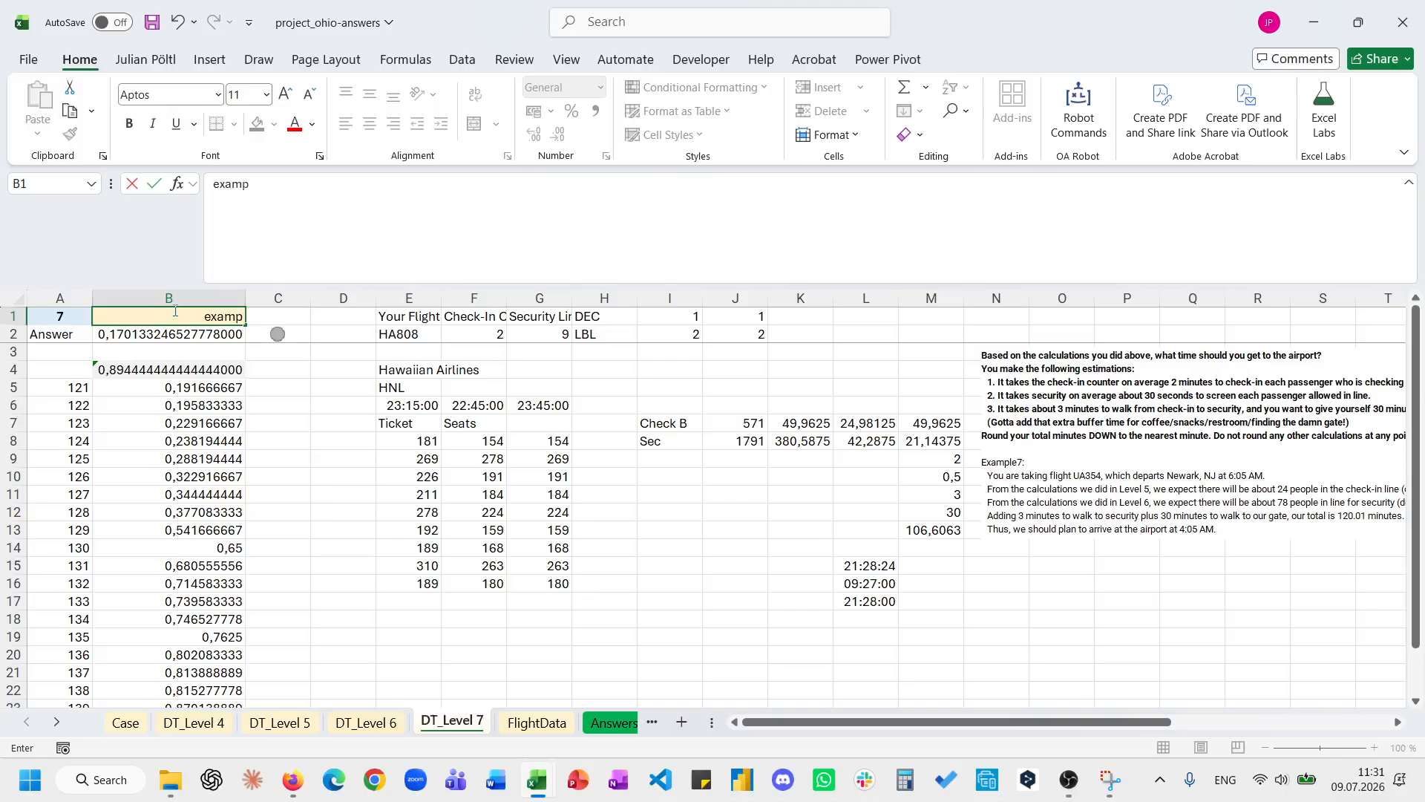
pyautogui.press('Return')
pyautogui.hscroll(2, 602, 495)
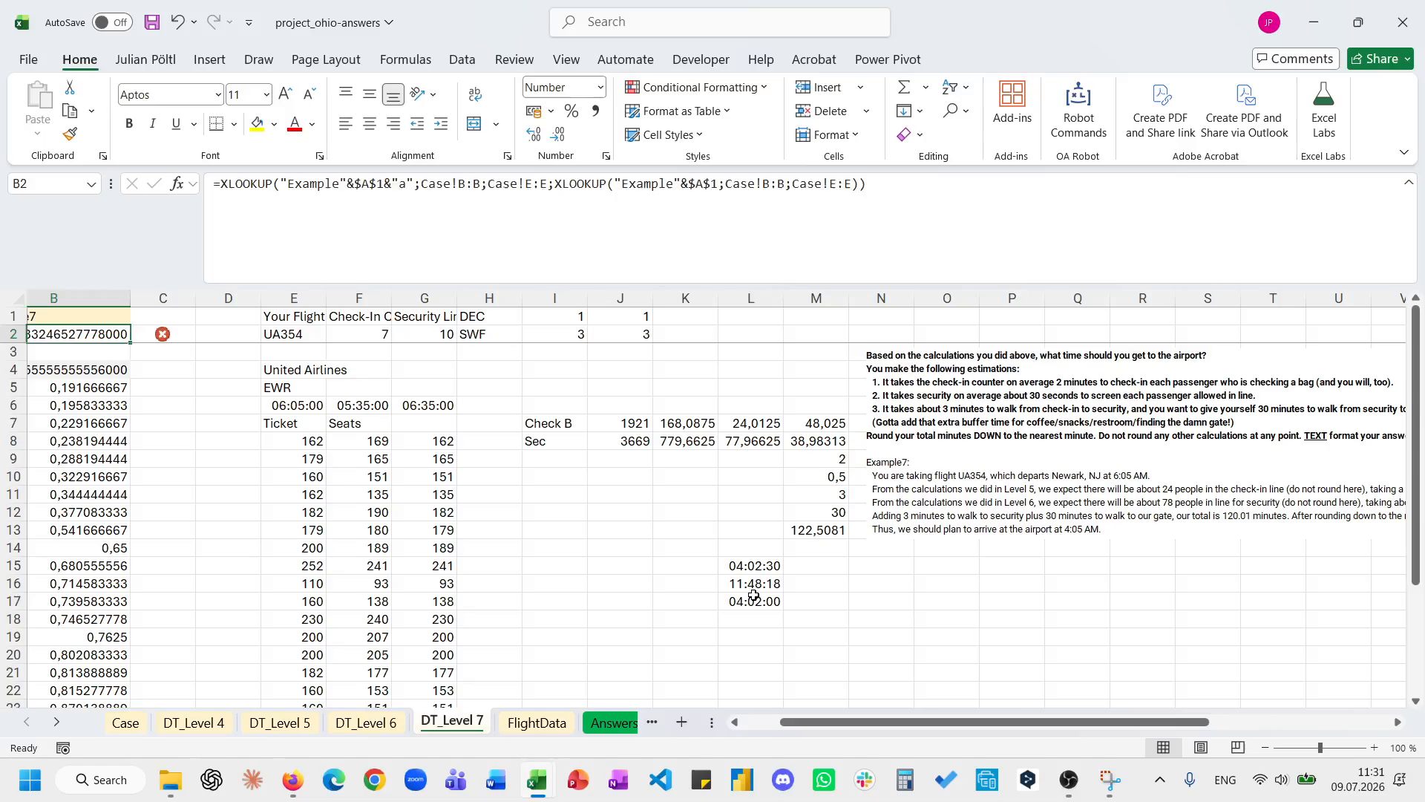
pyautogui.click(753, 598)
# Undo the last three changes, covering the B1 case number, the L17 rounding and the M10 entry.
pyautogui.hotkey('ctrl', 'z')
pyautogui.hotkey('ctrl', 'z')
pyautogui.hotkey('ctrl', 'z')
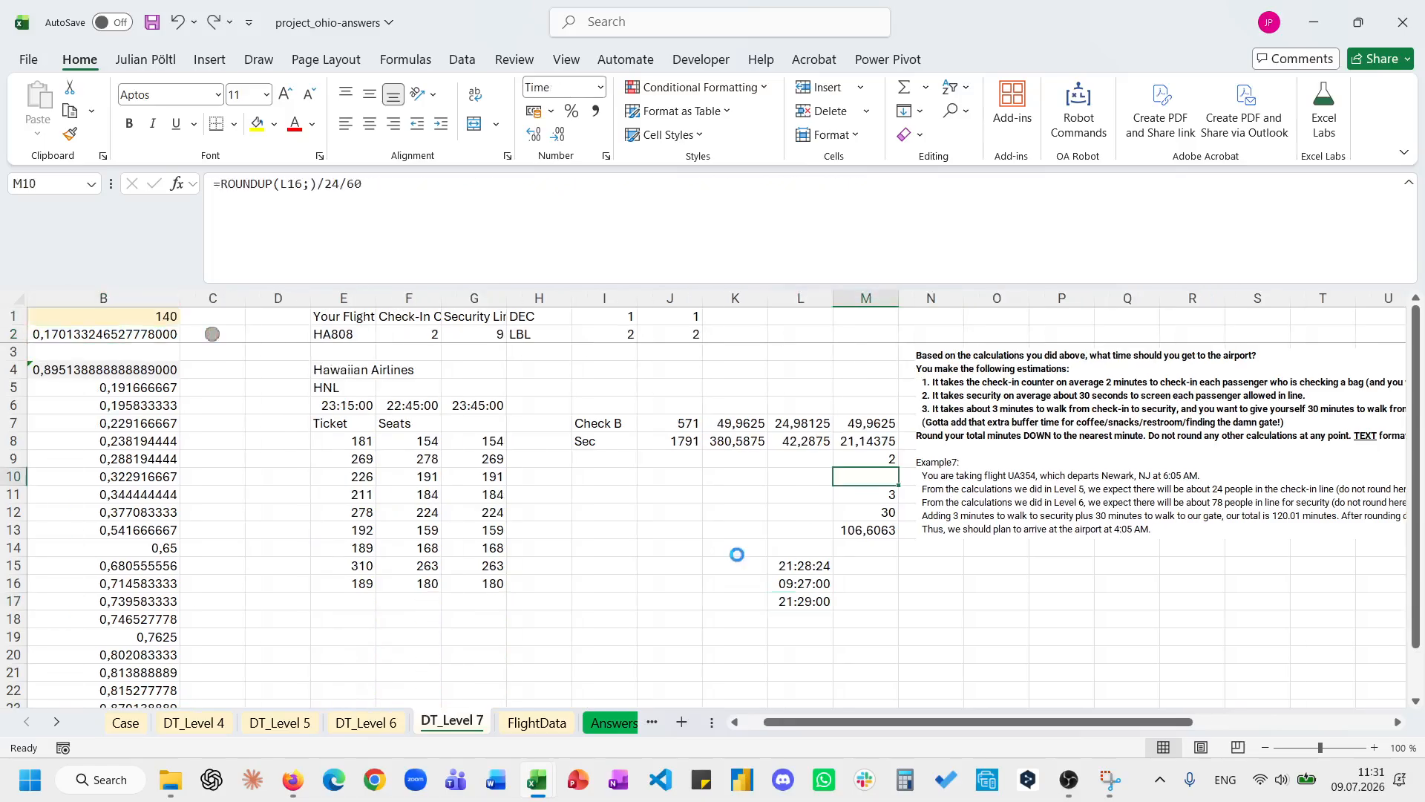
# Open the Case sheet, look through its levels up to the title section, and switch to OBS.
pyautogui.click(125, 722)
pyautogui.scroll(20, 372, 589)
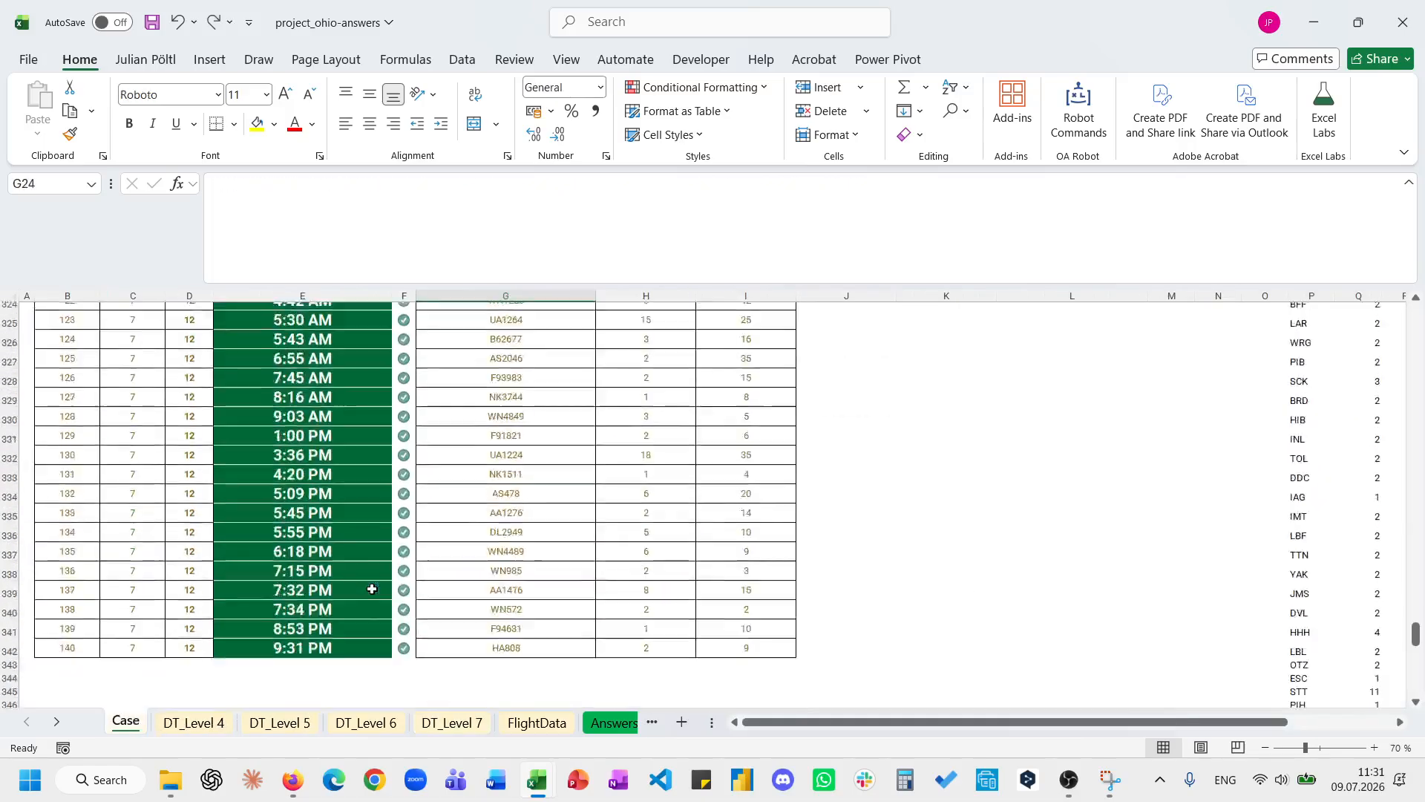
pyautogui.scroll(-20, 372, 589)
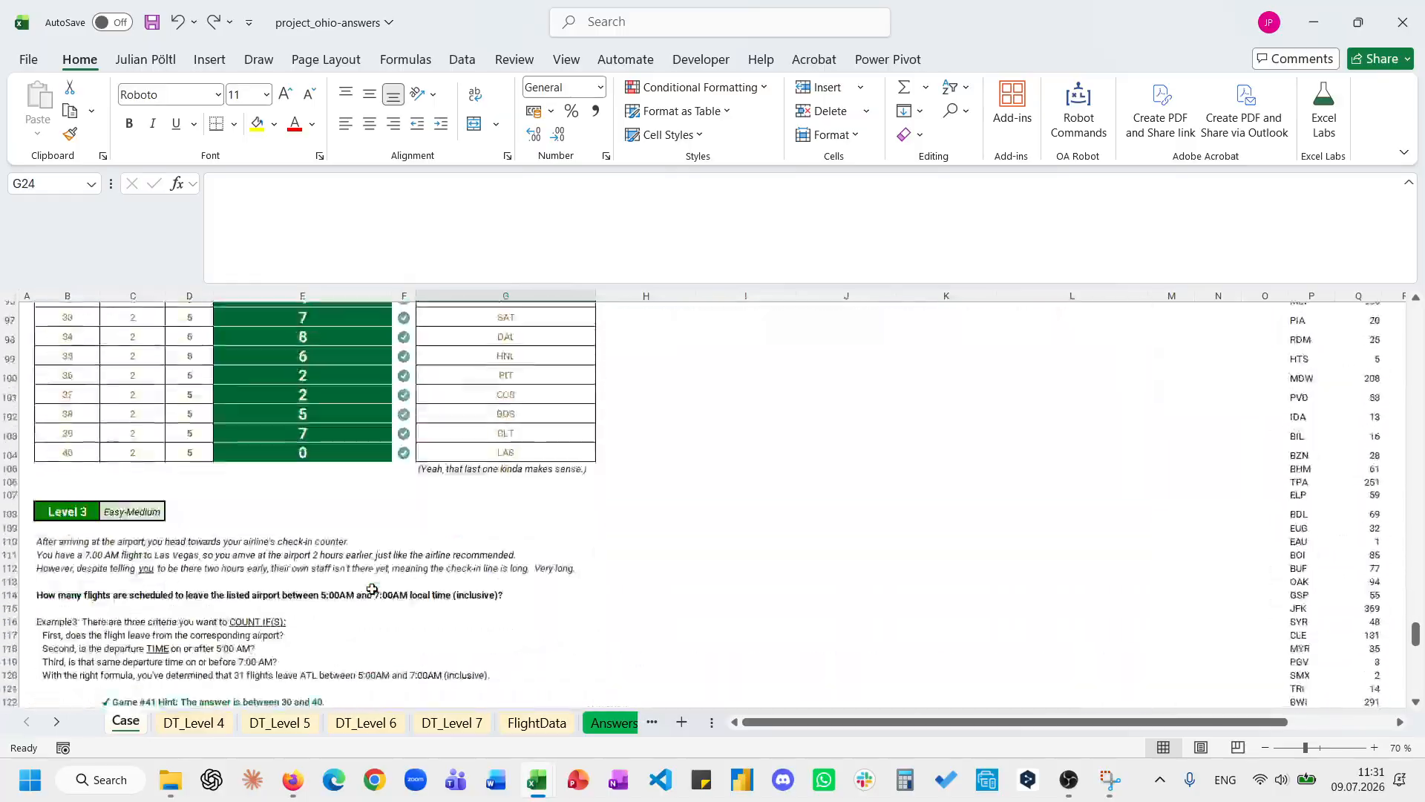
pyautogui.scroll(20, 372, 589)
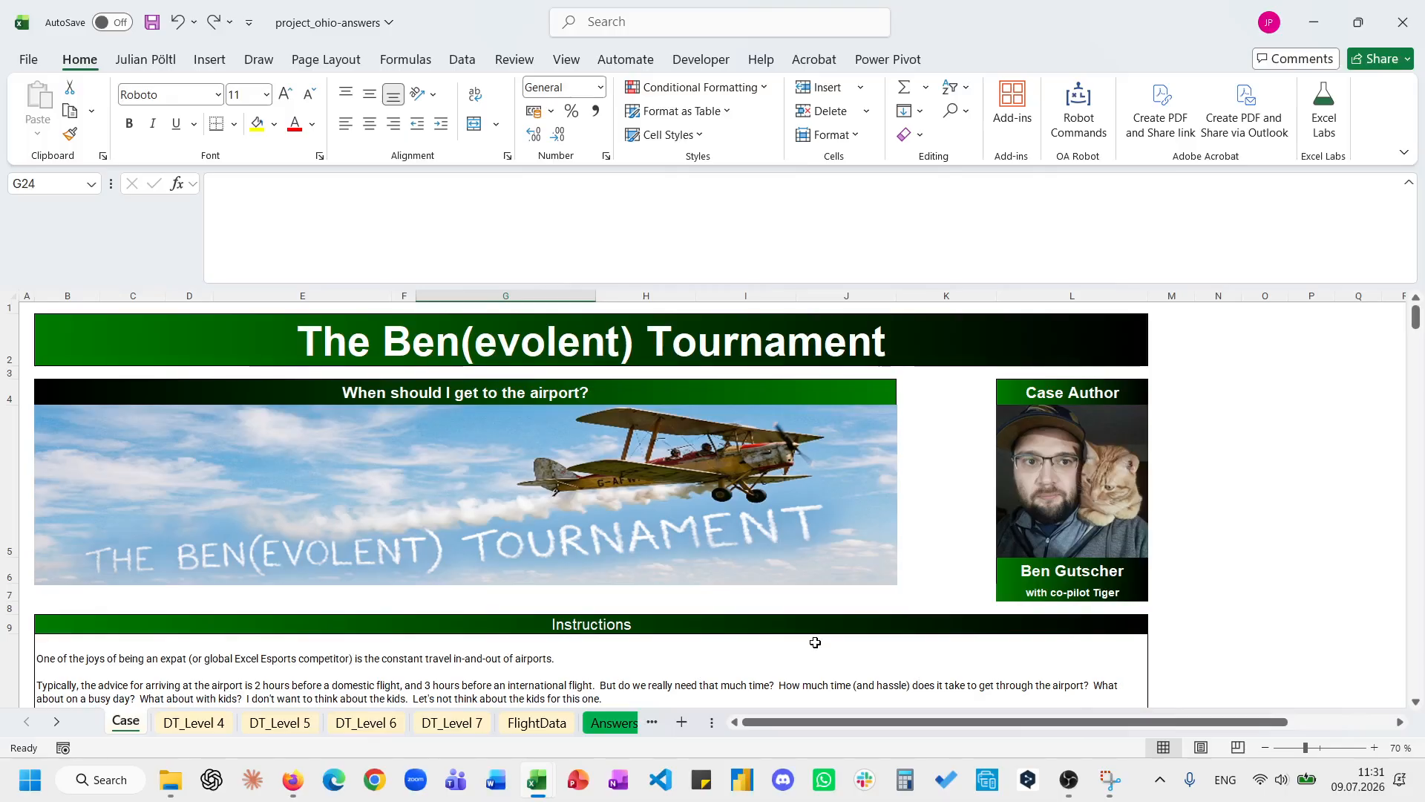
pyautogui.click(1069, 779)
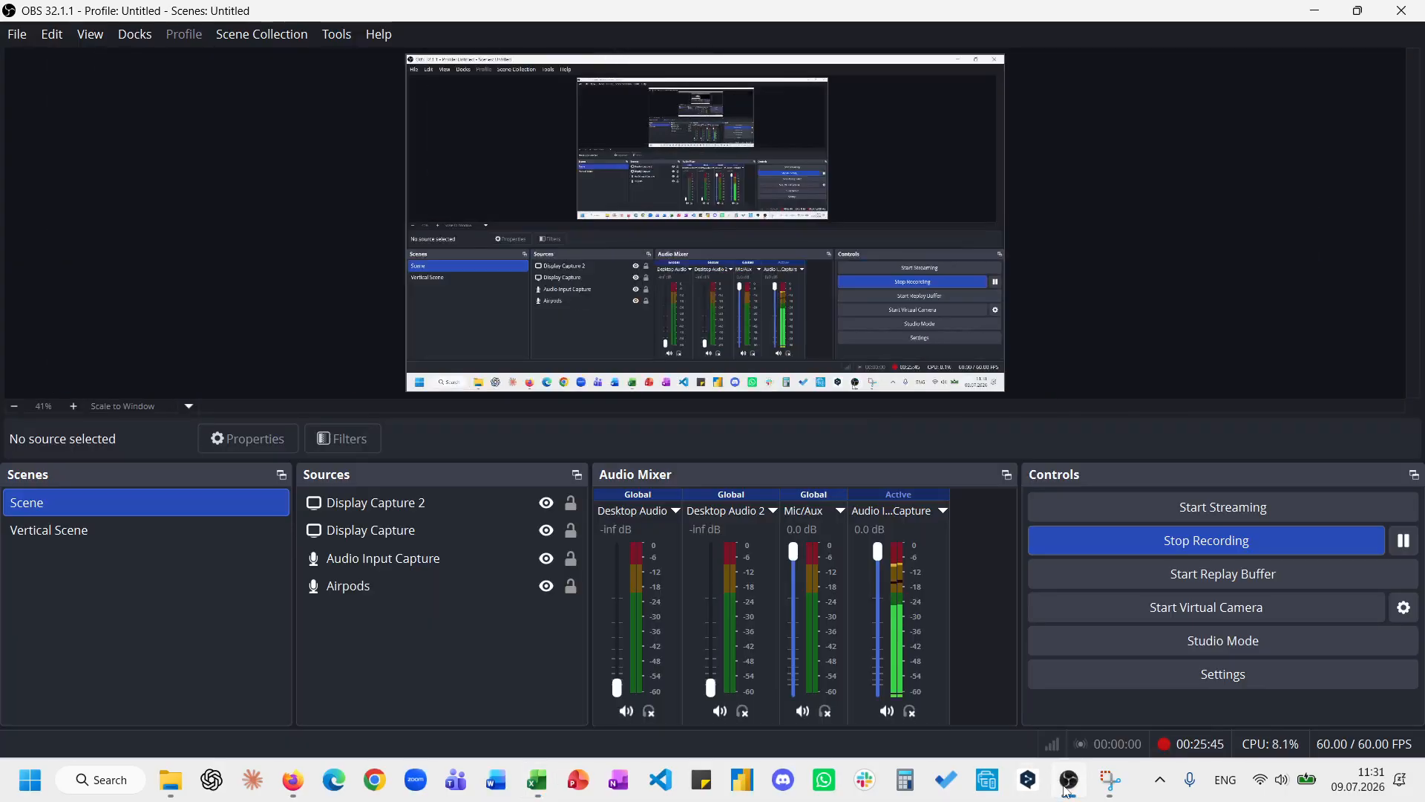